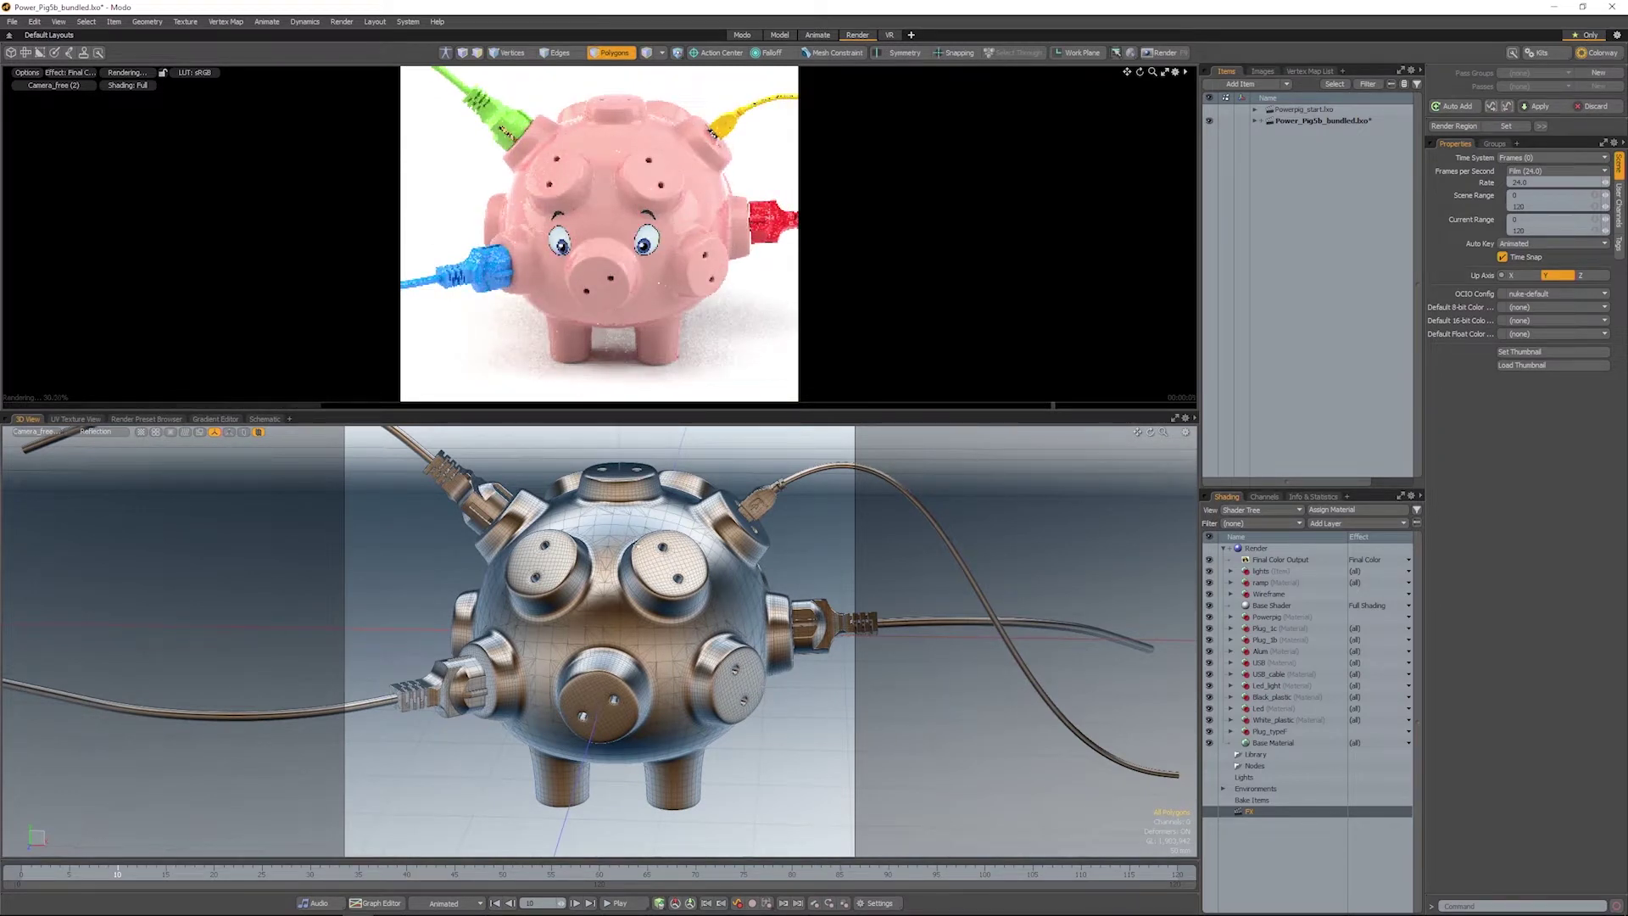
pyautogui.keyDown('alt'); pyautogui.moveTo(562, 609); pyautogui.dragTo(583, 602); pyautogui.keyUp('alt')
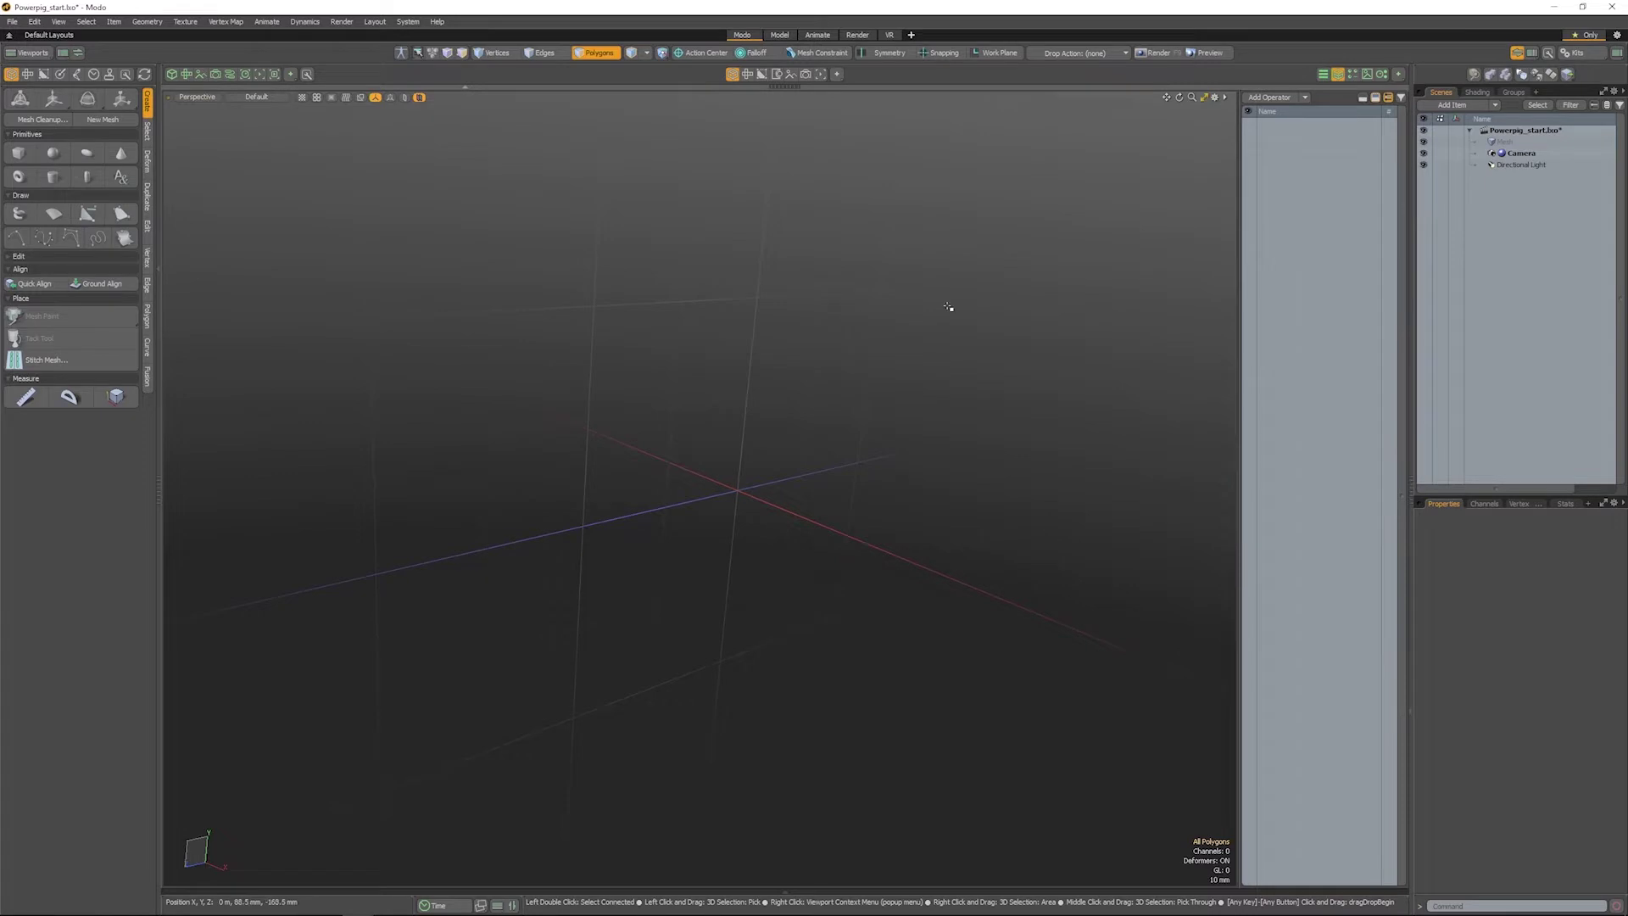
# Step: Rename the mesh item as Powerpig_base
pyautogui.rightClick(1487, 141)
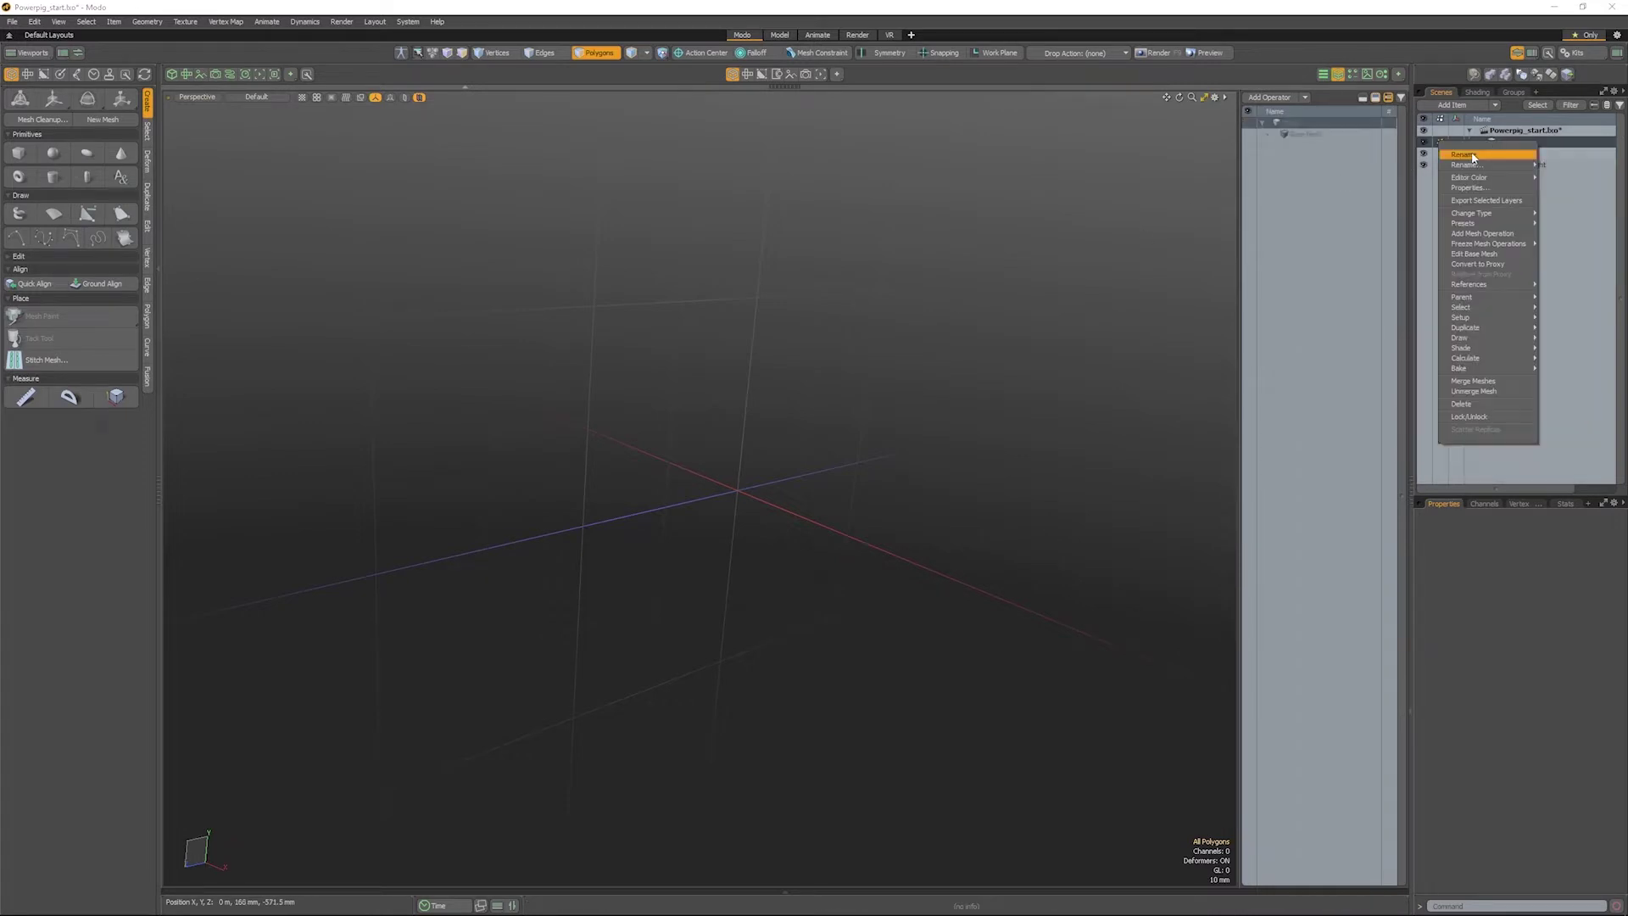
pyautogui.click(1473, 156)
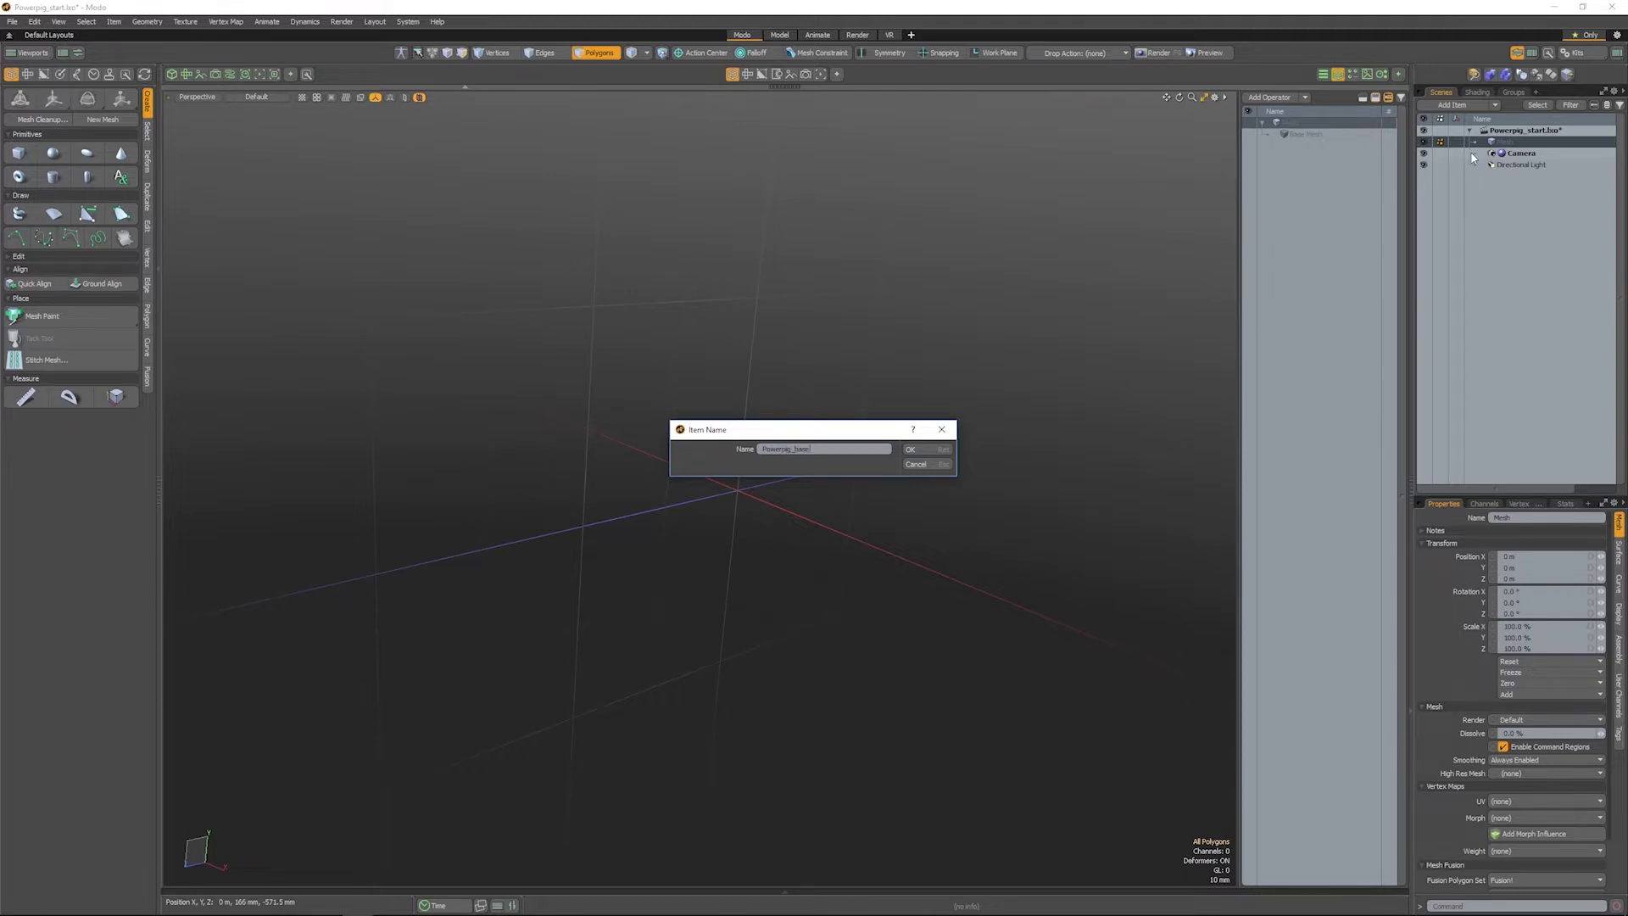
pyautogui.press('Return')
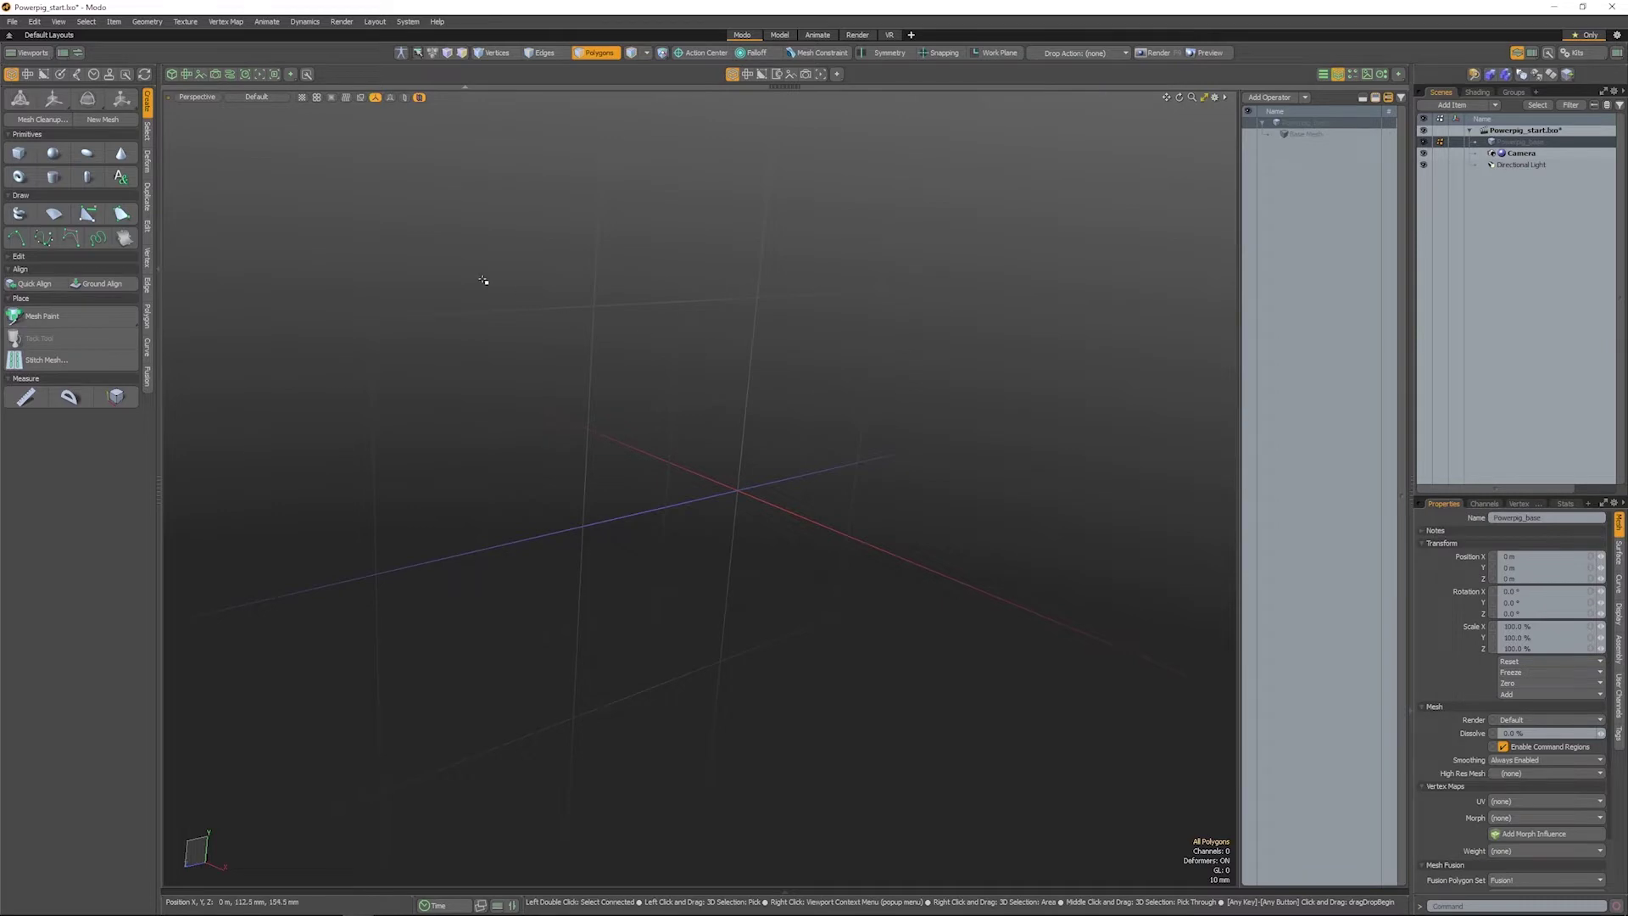
# Step: Add a Sphere mesh operation to the Powerpig_base mesh
pyautogui.click(1272, 98)
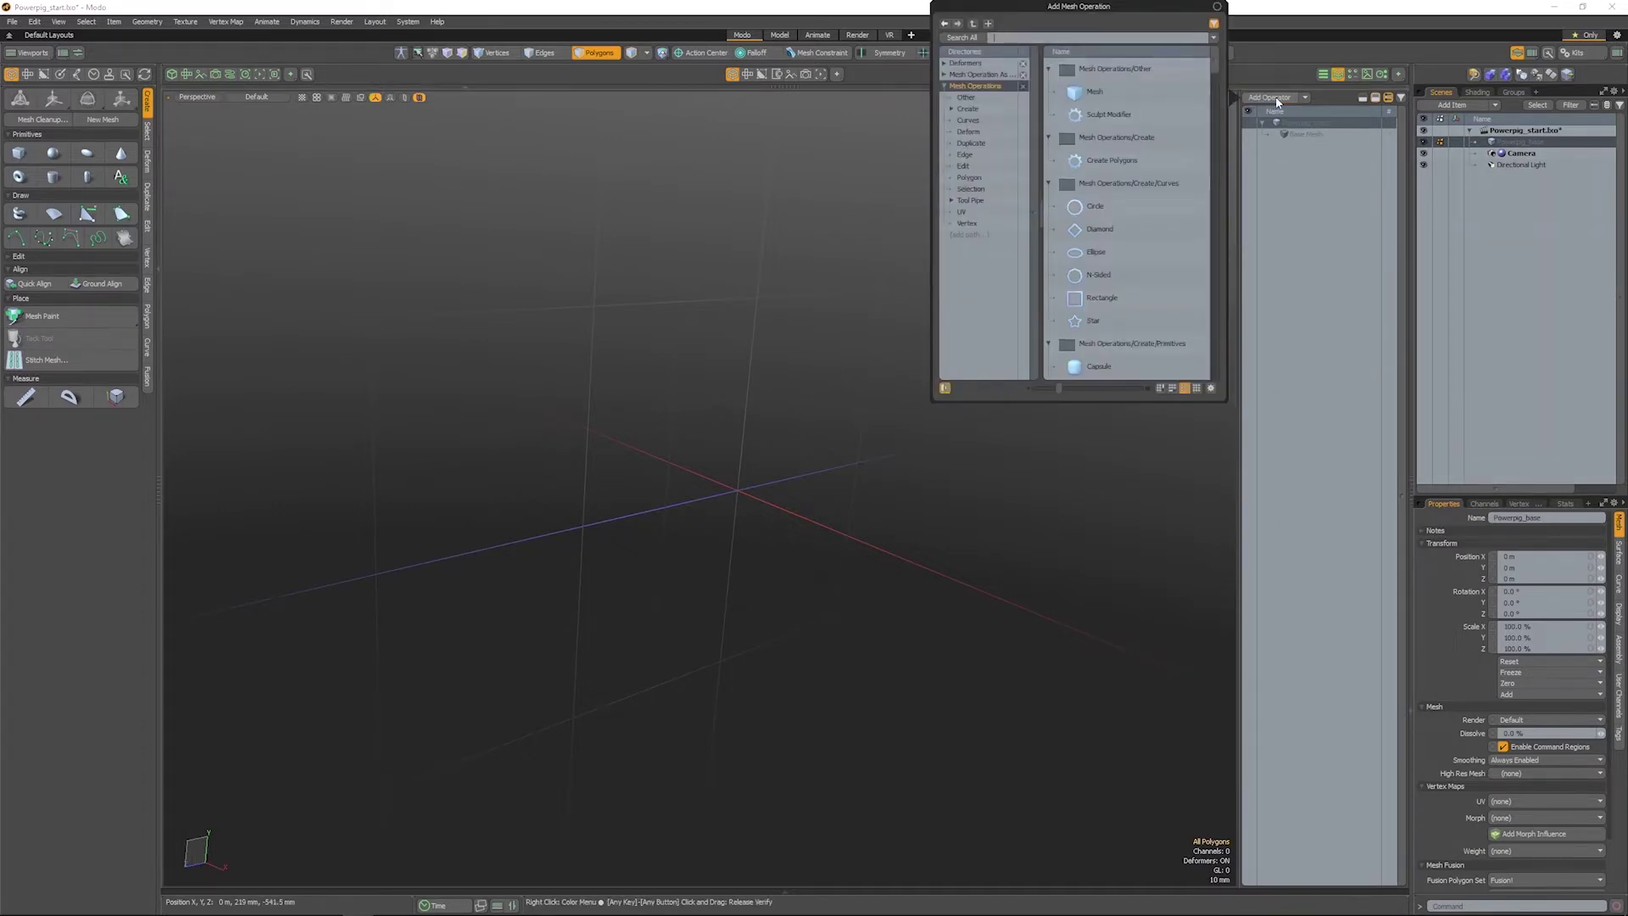
pyautogui.write('sphe')
pyautogui.press('Return')
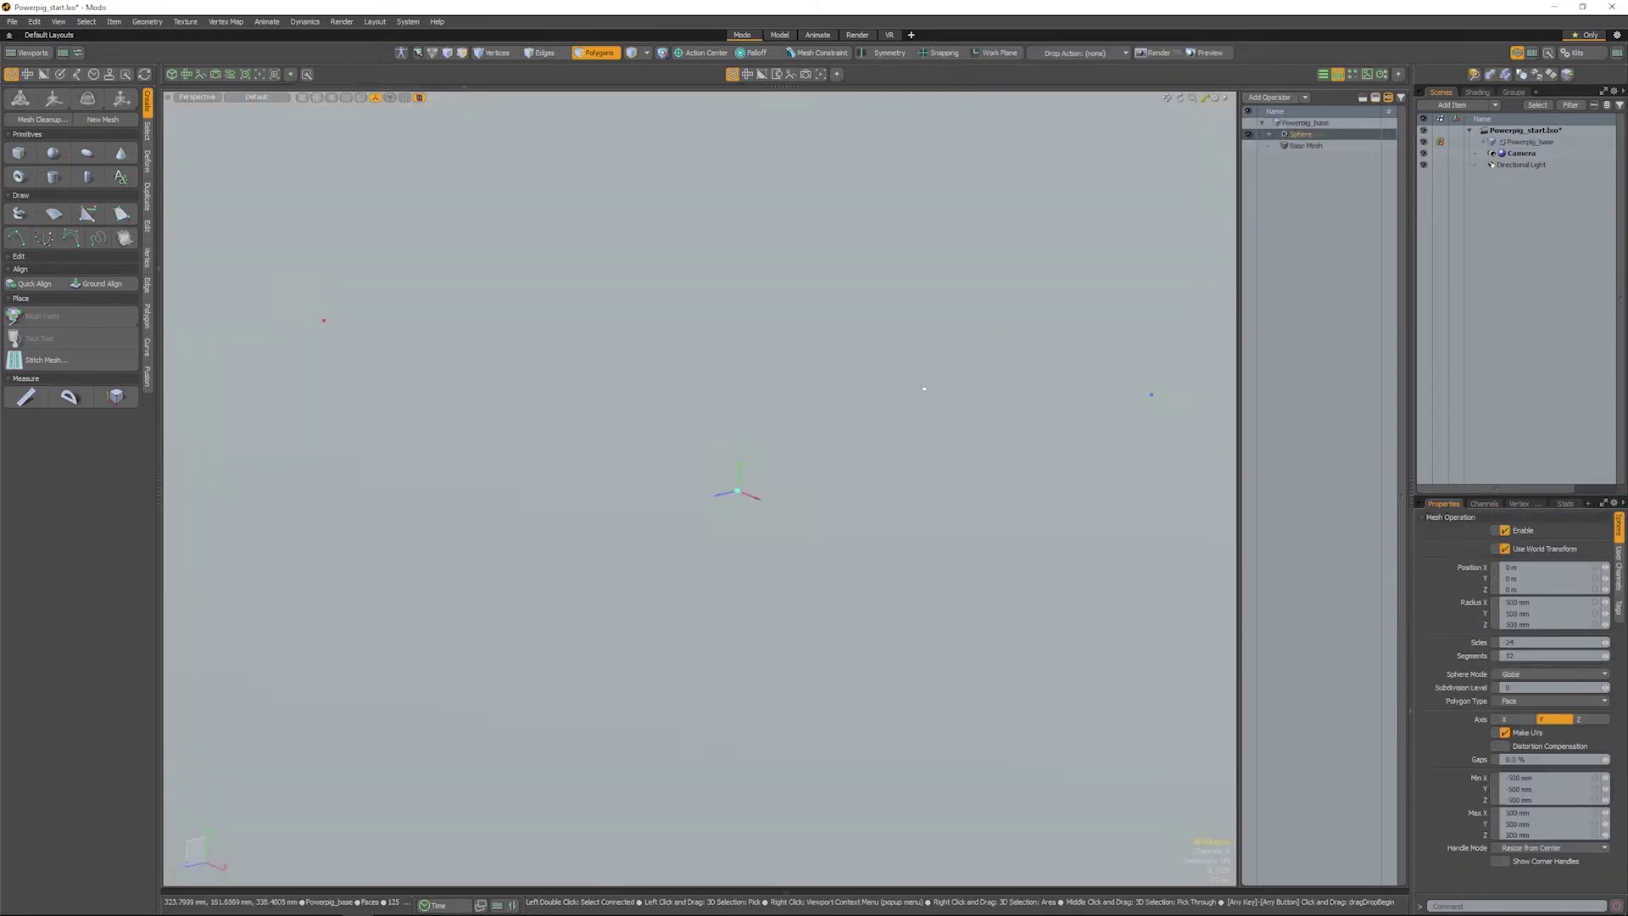
# Step: Change the sphere's mode to Quadball and set its subdivision level to 2
pyautogui.scroll(-5, 789, 427)
pyautogui.keyDown('alt'); pyautogui.moveTo(789, 427); pyautogui.dragTo(794, 441); pyautogui.keyUp('alt')
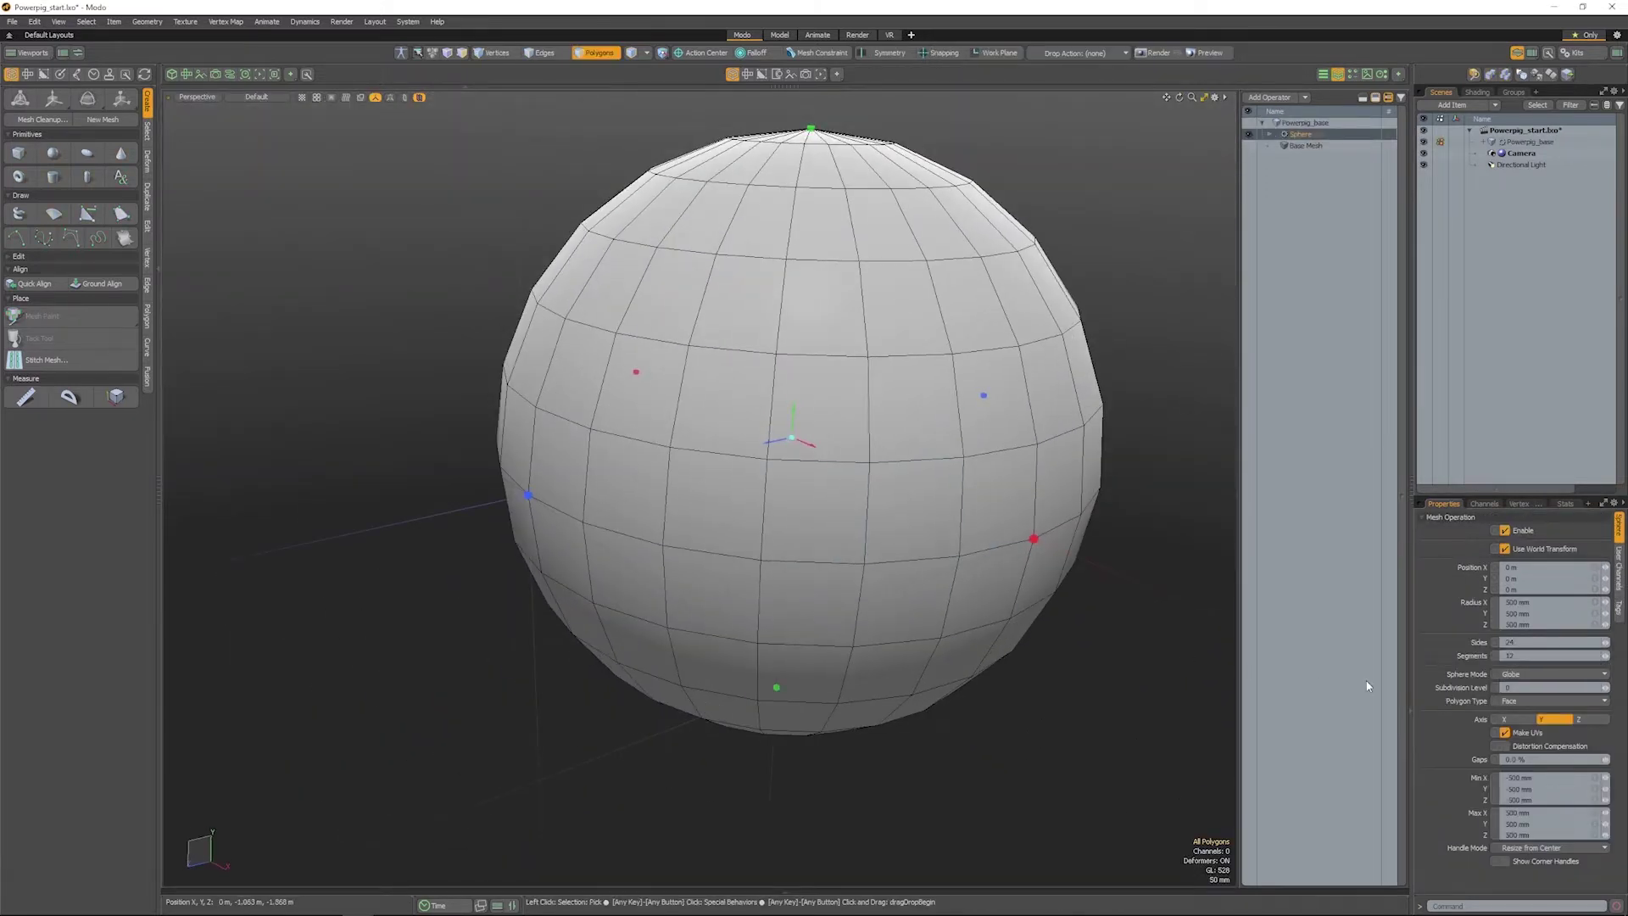
pyautogui.click(1519, 676)
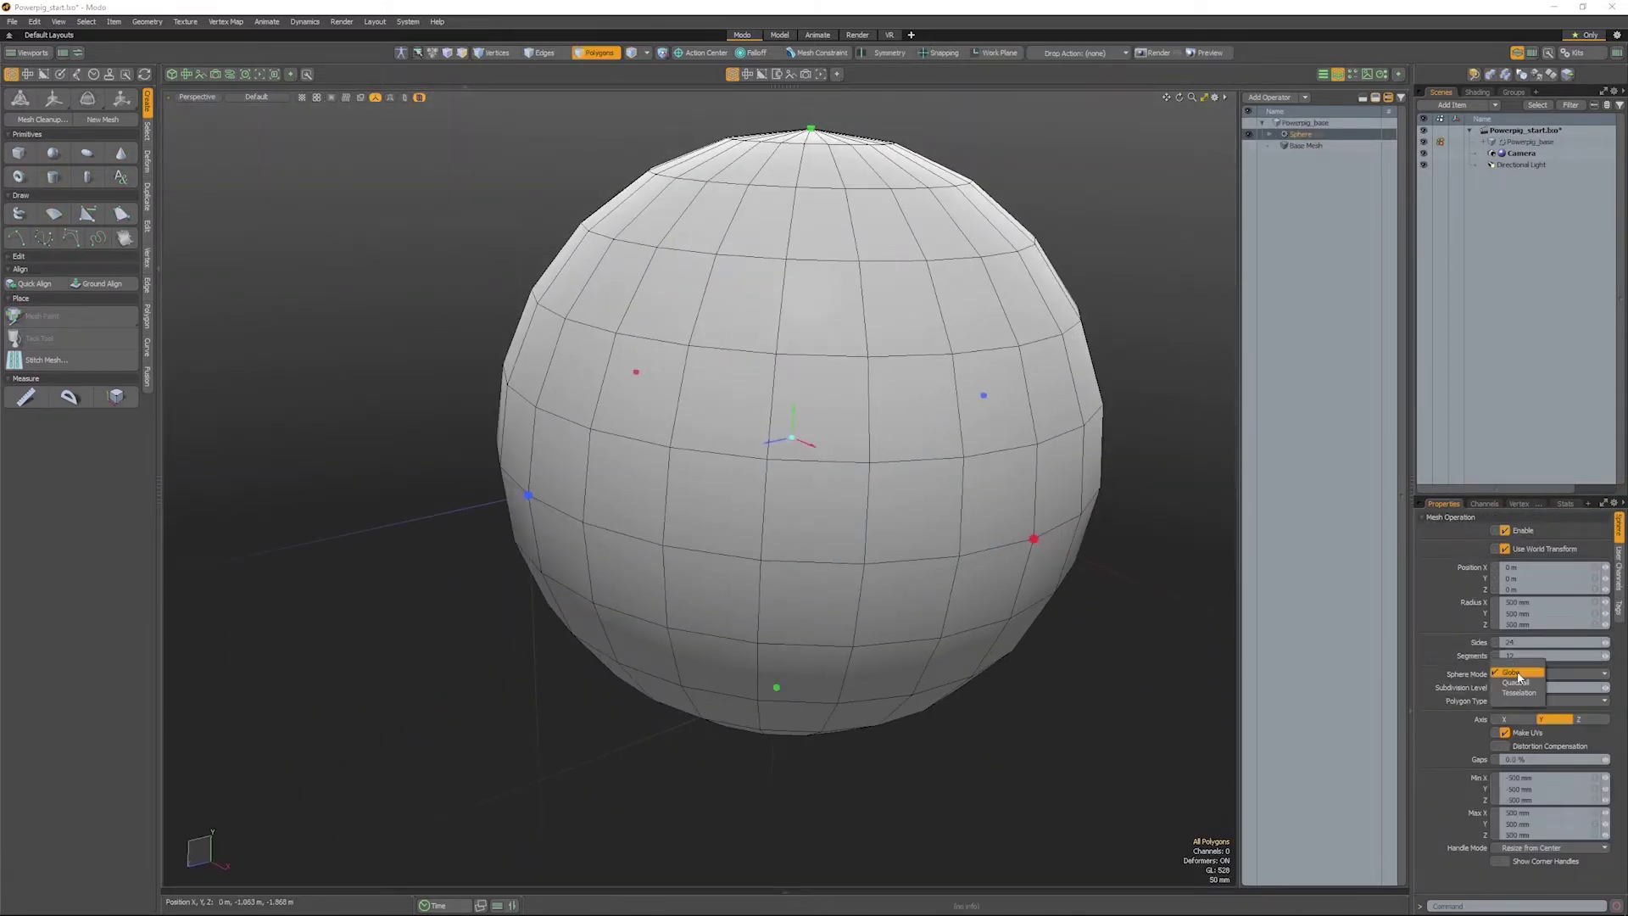
pyautogui.click(1516, 682)
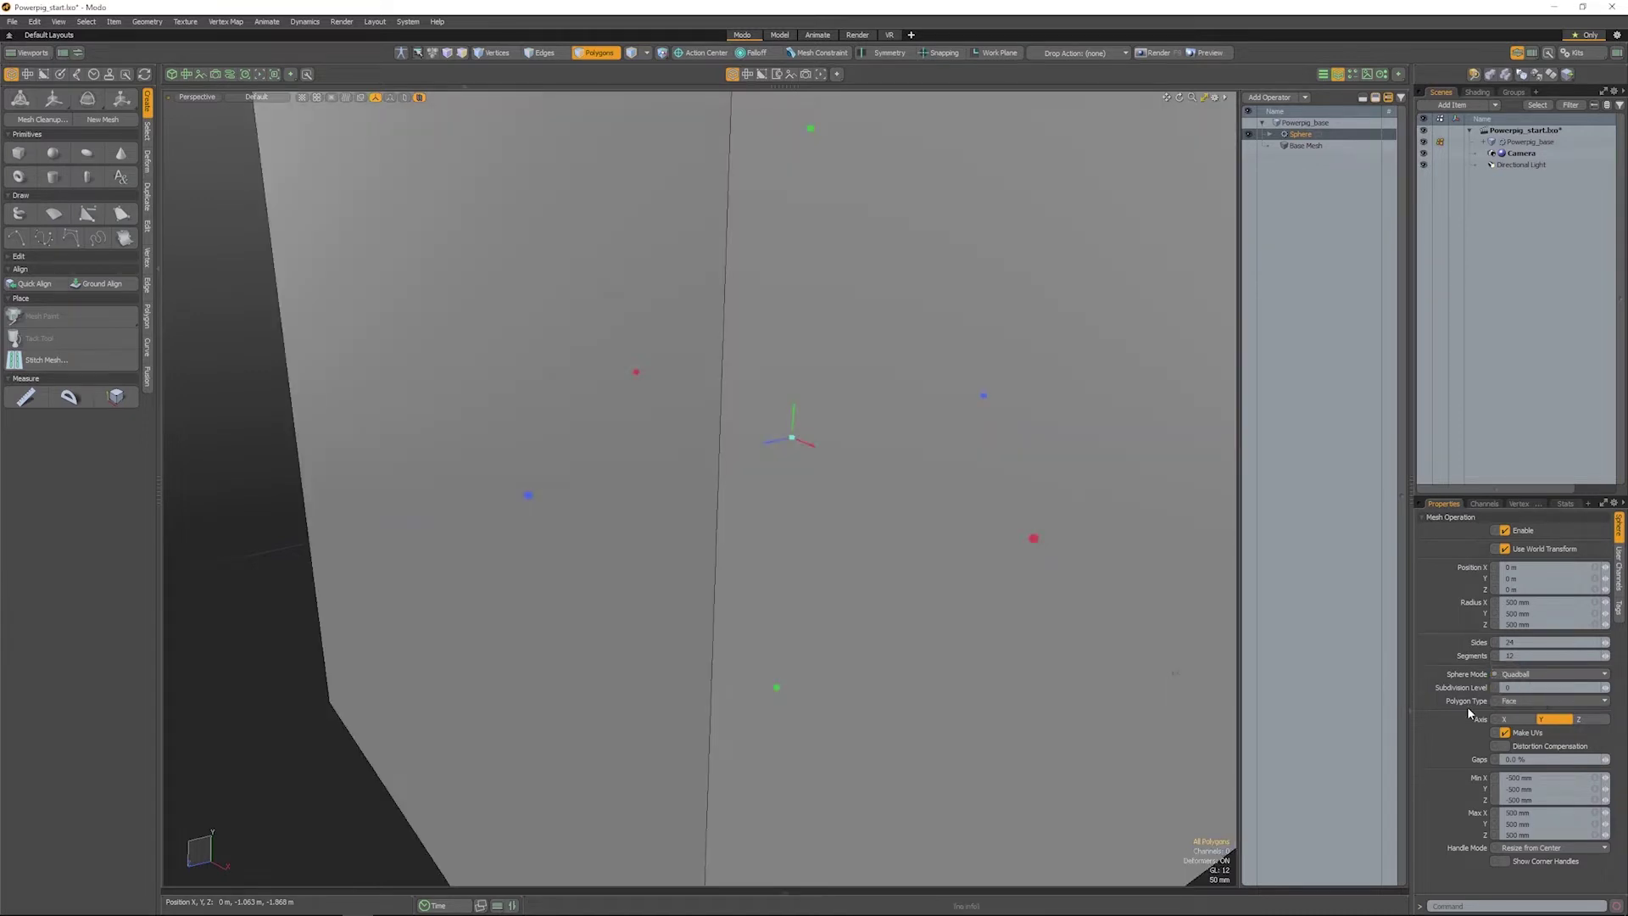
pyautogui.click(1607, 687)
pyautogui.click(1607, 688)
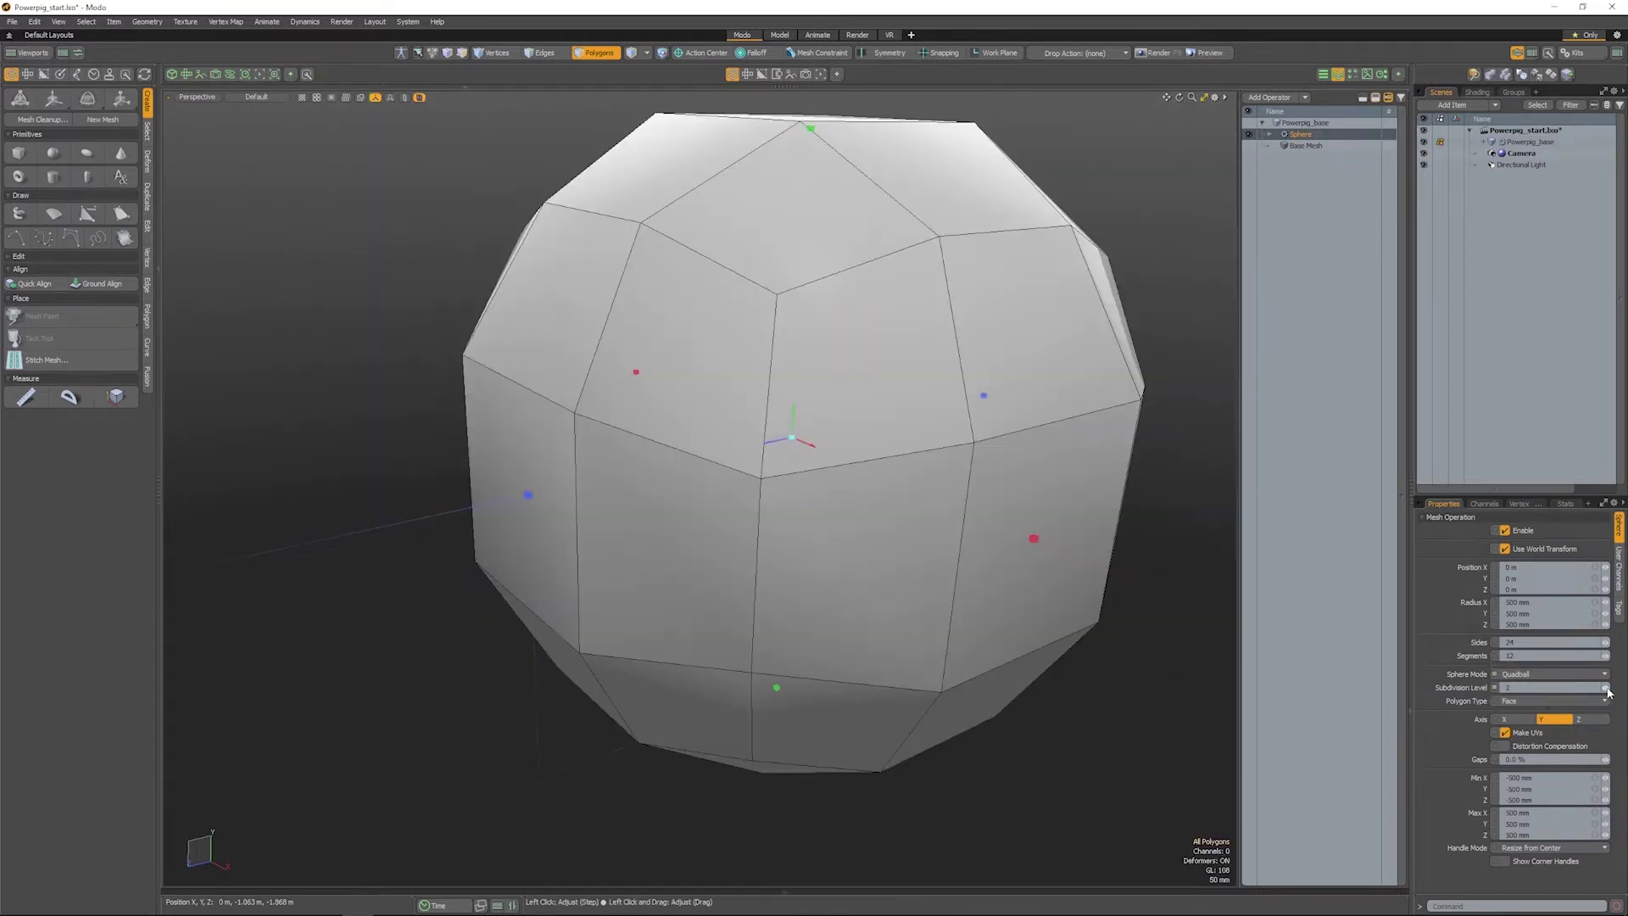
# Step: Set the sphere's radius to 100 mm on the X, Y and Z axes
pyautogui.click(1595, 604)
pyautogui.write('100 mm')
pyautogui.press('Return')
# Step: In the right view, stretch the sphere lengthwise to a Z radius of about 120 mm
pyautogui.keyDown('alt'); pyautogui.keyDown('shift'); pyautogui.moveTo(712, 441); pyautogui.dragTo(503, 469); pyautogui.keyUp('shift'); pyautogui.keyUp('alt')
pyautogui.hotkey('ctrl', 'space')
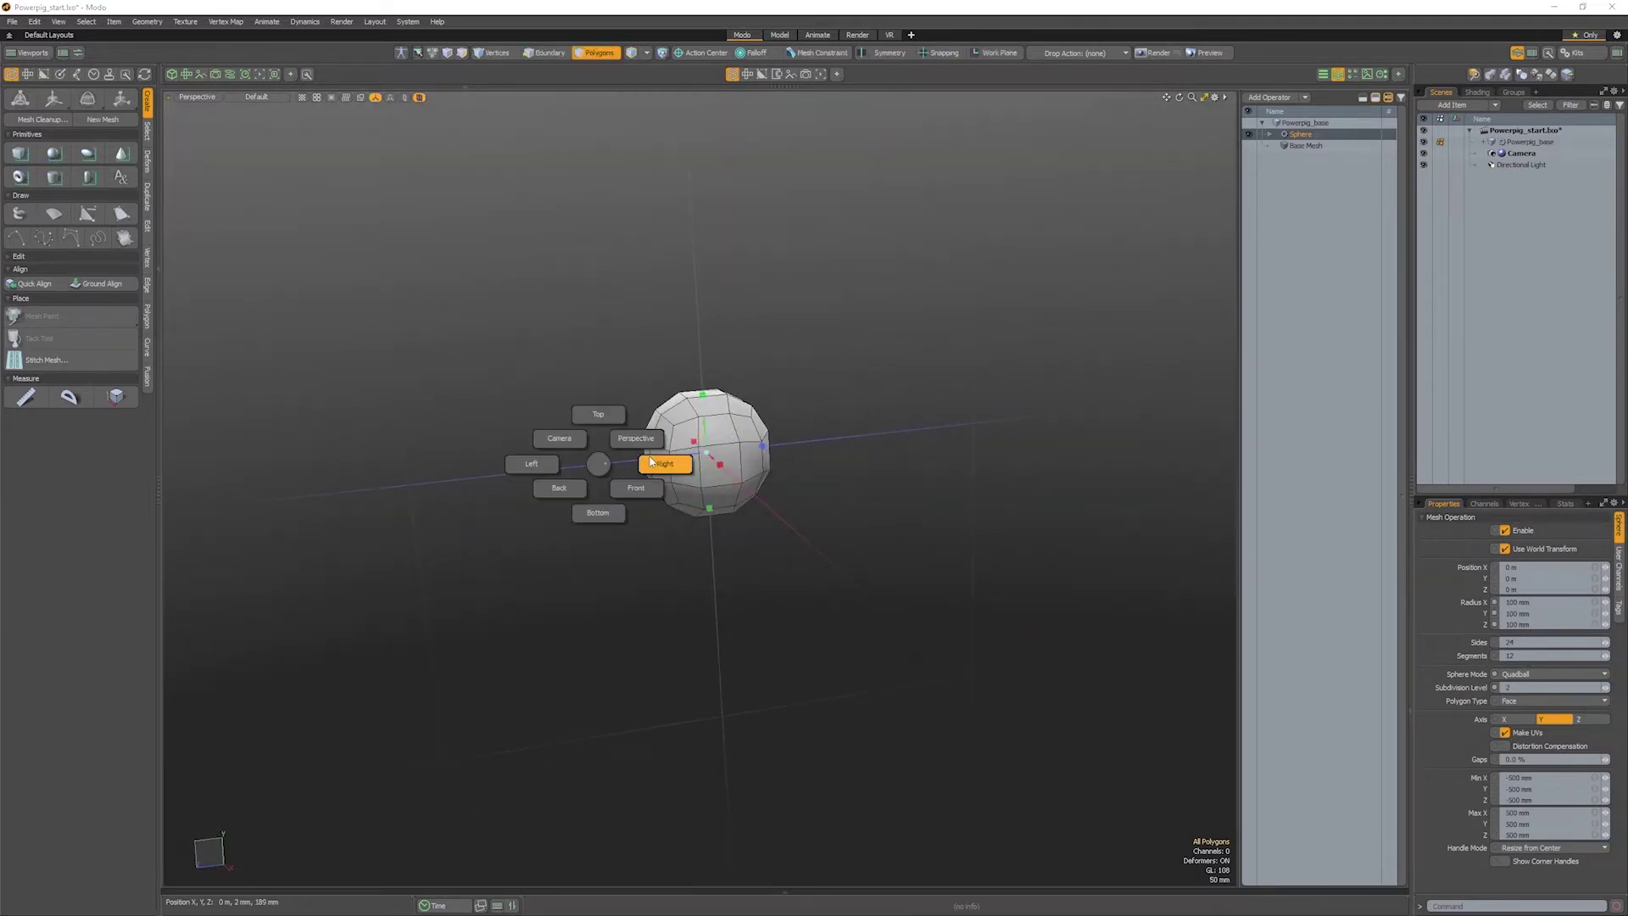
pyautogui.click(661, 461)
pyautogui.moveTo(646, 454); pyautogui.dragTo(676, 568)
pyautogui.hotkey('ctrl', 'space')
pyautogui.click(645, 413)
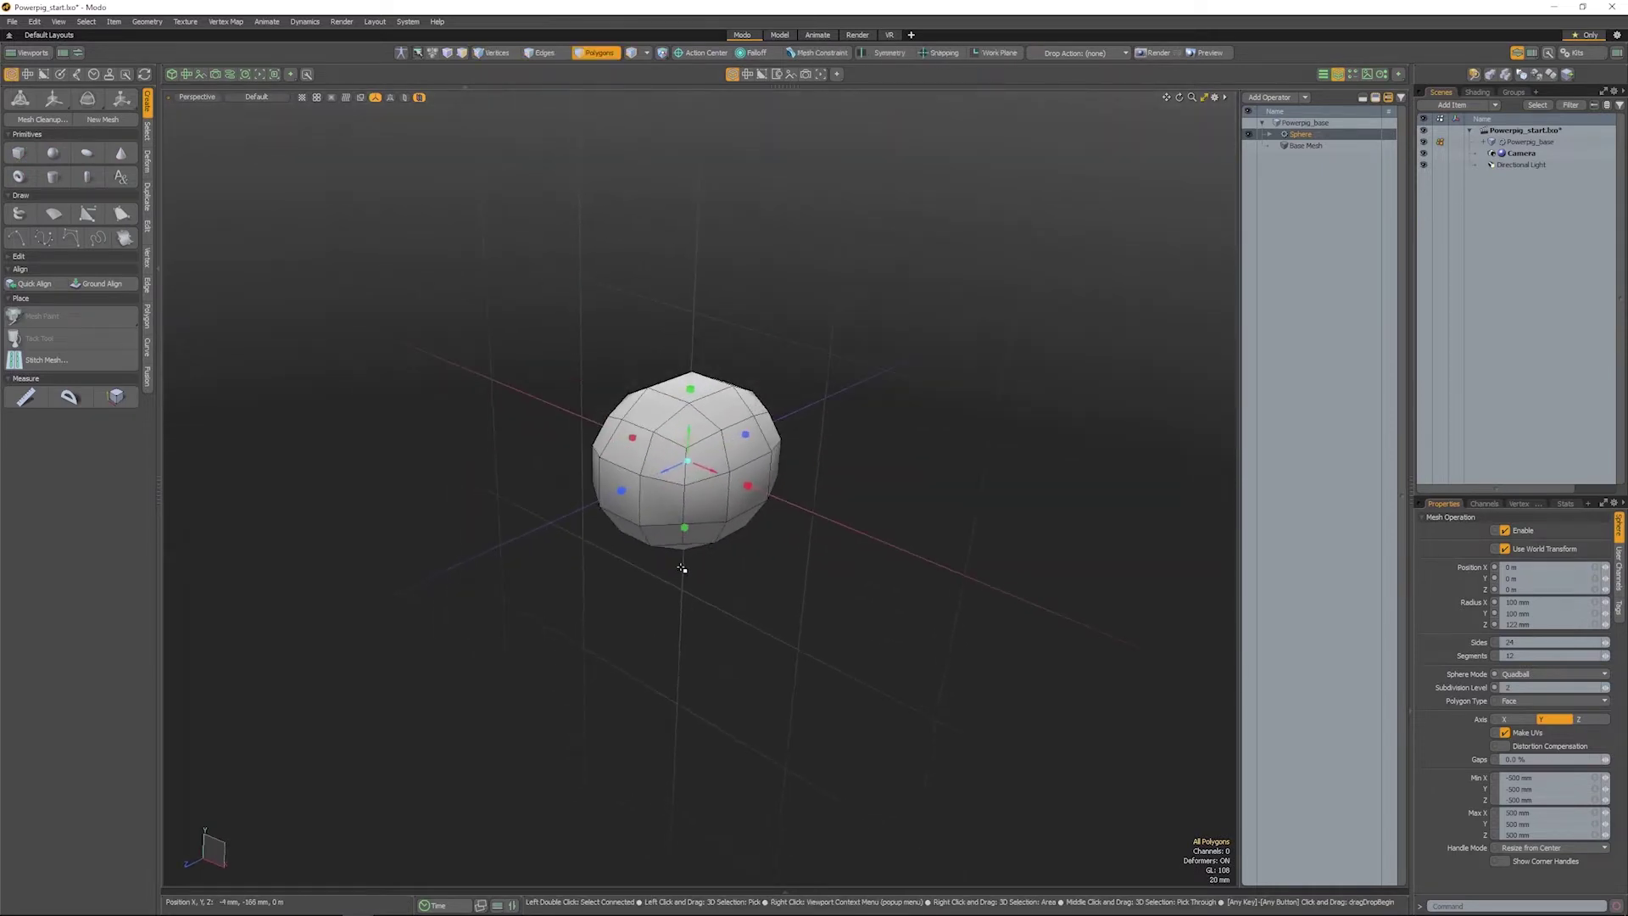
pyautogui.press('space')
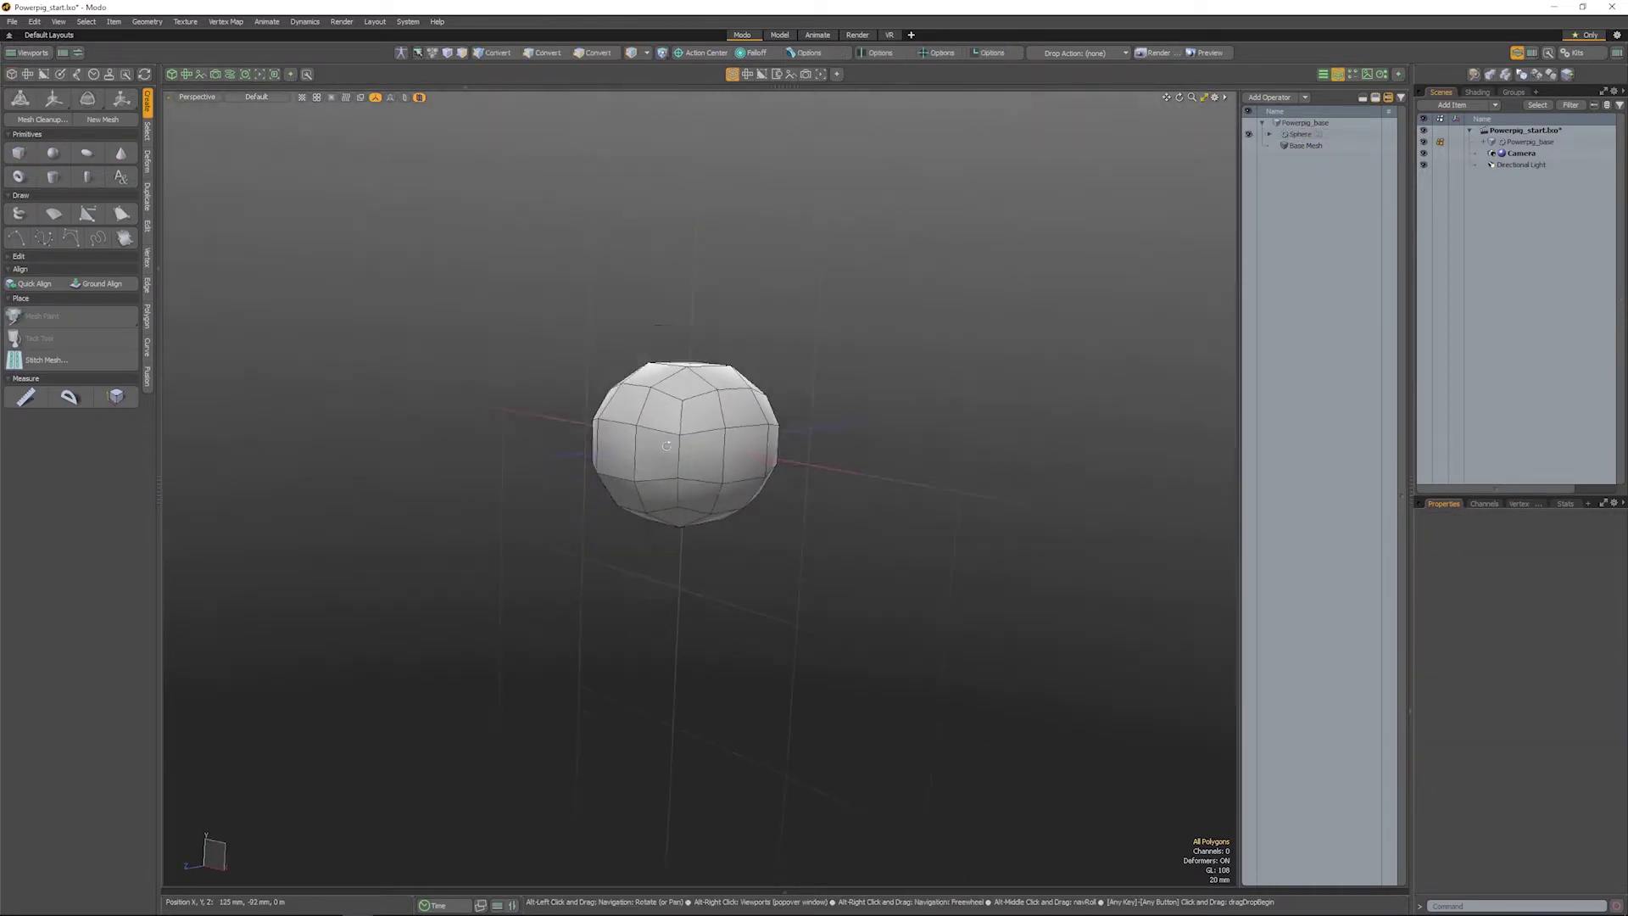
# Step: Add a Transform Effector deformer above the Sphere operation and expand its entries
pyautogui.keyDown('alt'); pyautogui.moveTo(678, 470); pyautogui.dragTo(664, 483); pyautogui.keyUp('alt')
pyautogui.keyDown('alt'); pyautogui.moveTo(722, 535); pyautogui.dragTo(659, 526); pyautogui.keyUp('alt')
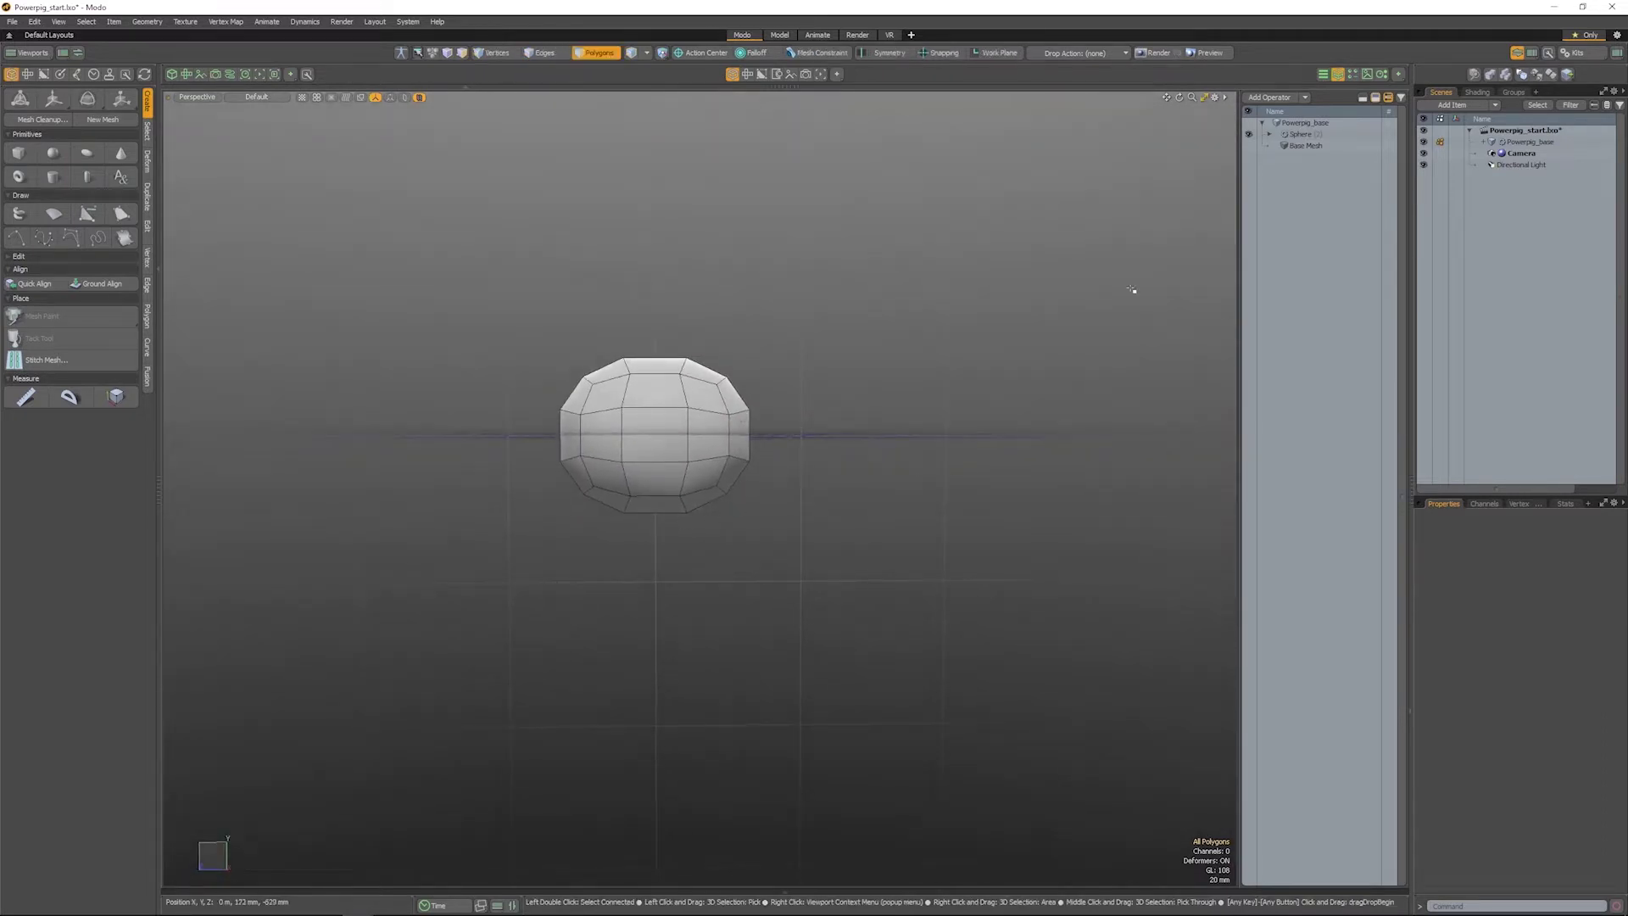
pyautogui.click(1270, 98)
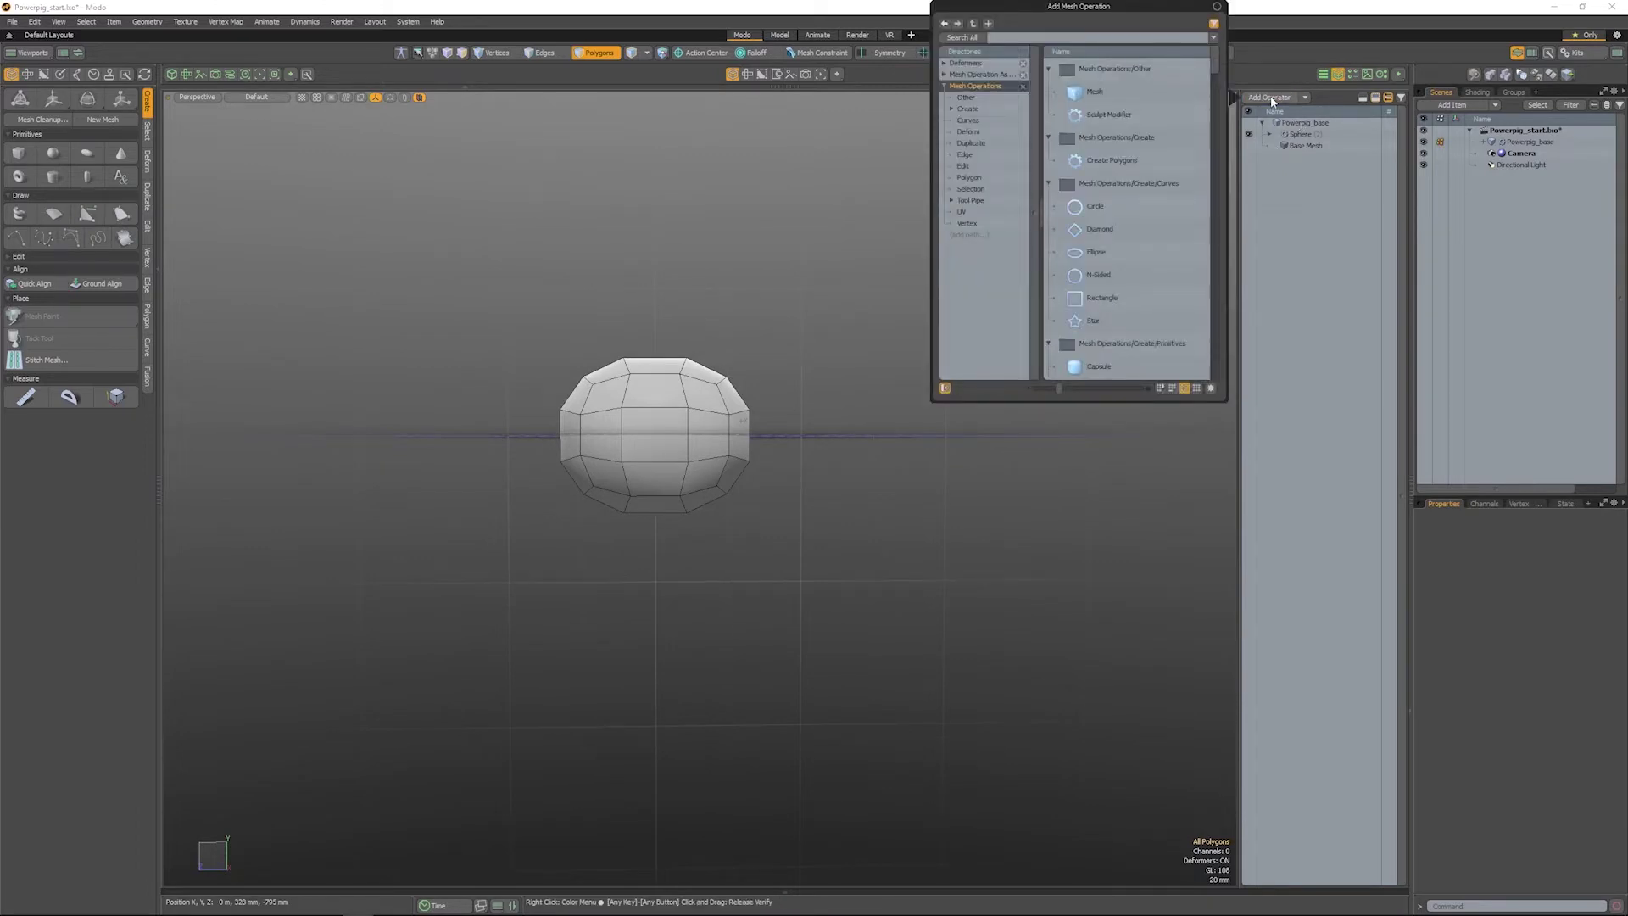
pyautogui.write('tra')
pyautogui.press('capslock')
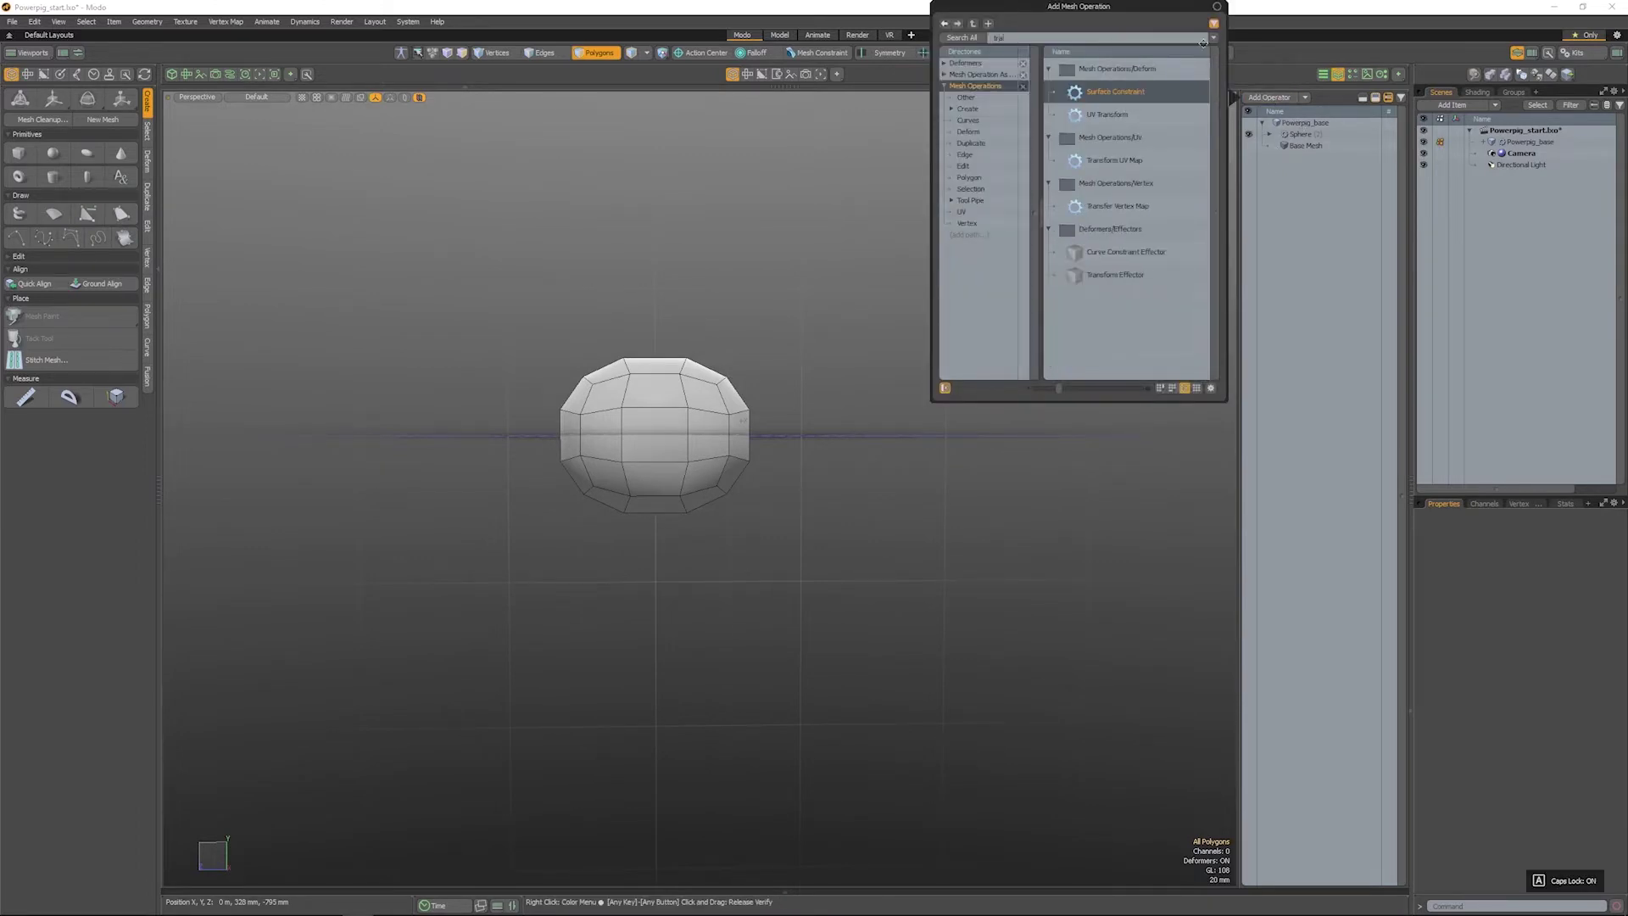
pyautogui.click(1116, 275)
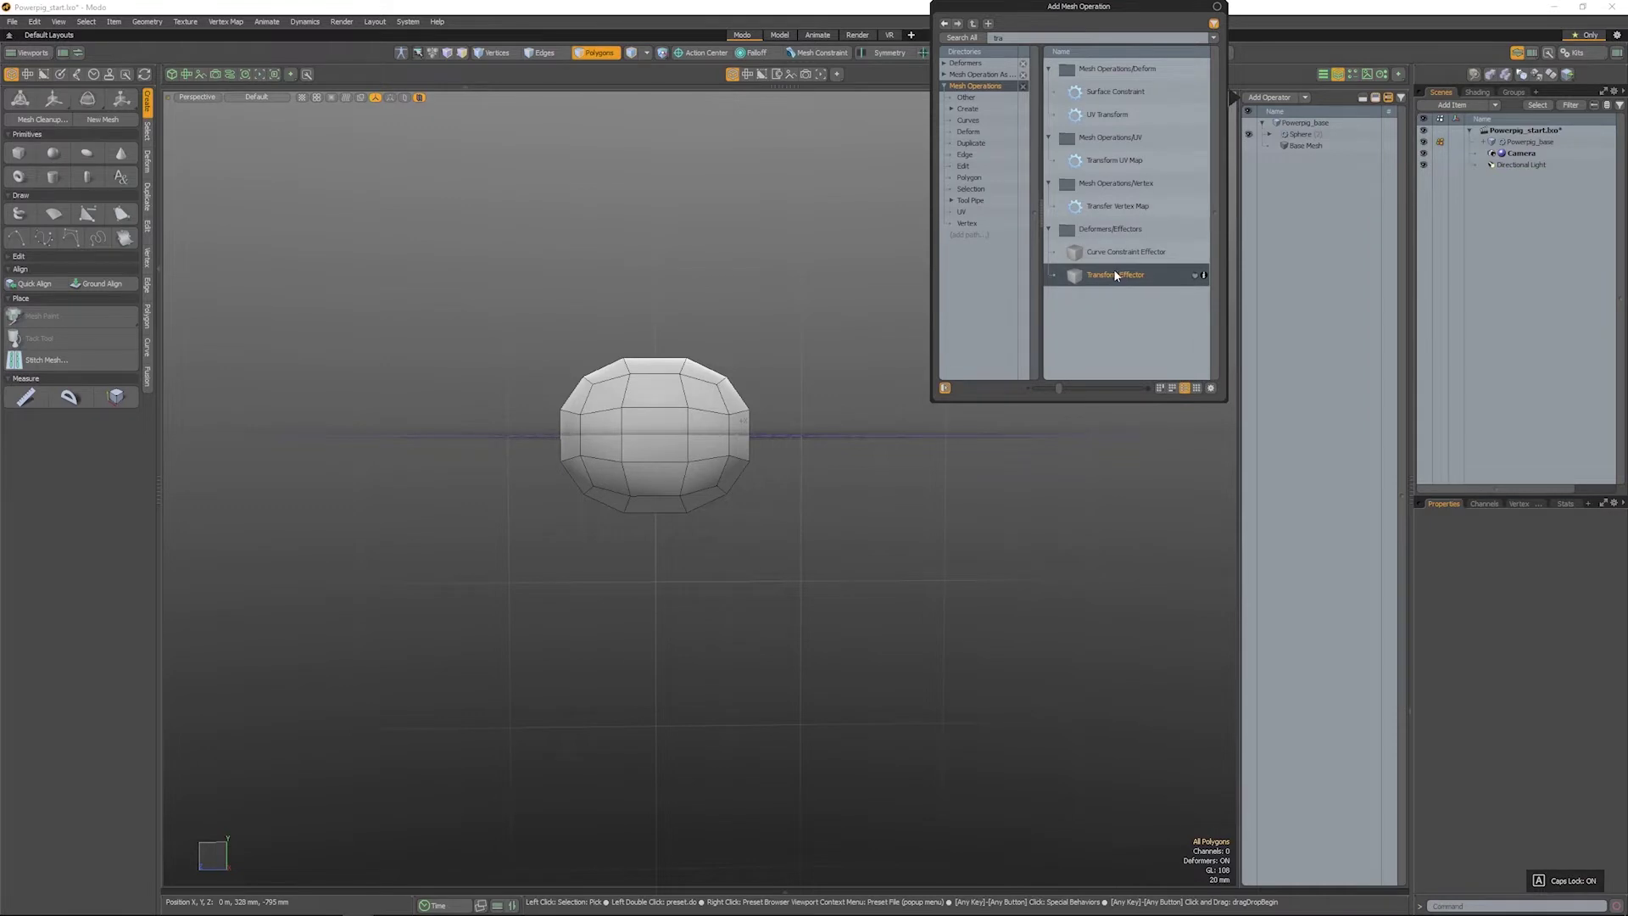
pyautogui.doubleClick(1117, 273)
pyautogui.click(1269, 134)
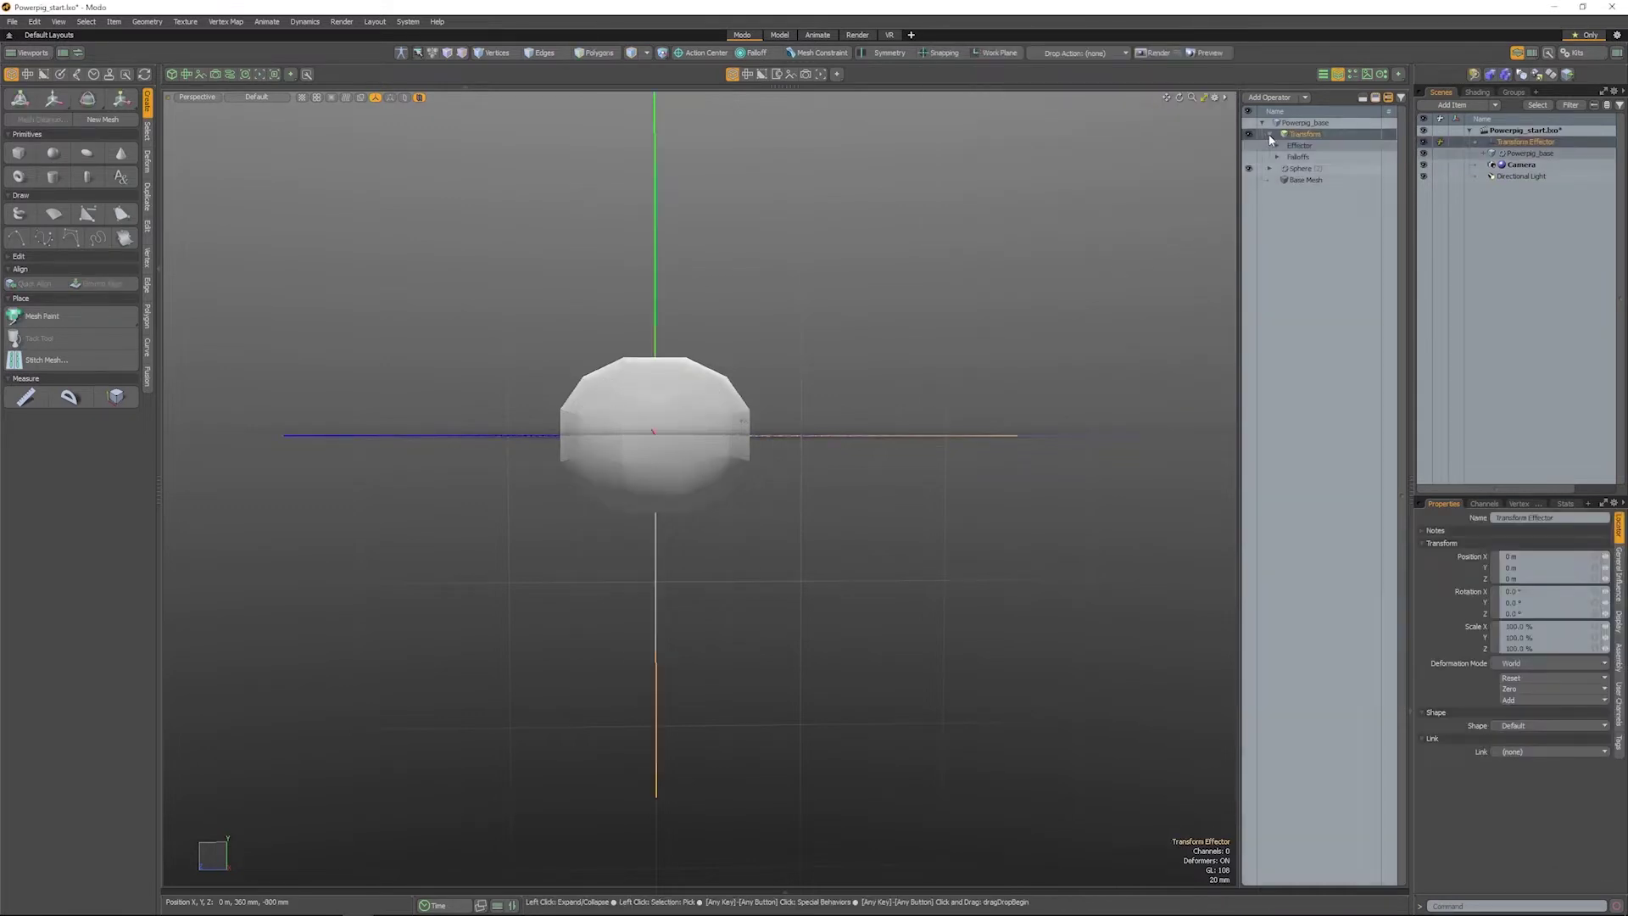
# Step: Add a Linear Falloff to the Transform deformer and set its range to 120 mm
pyautogui.click(1316, 168)
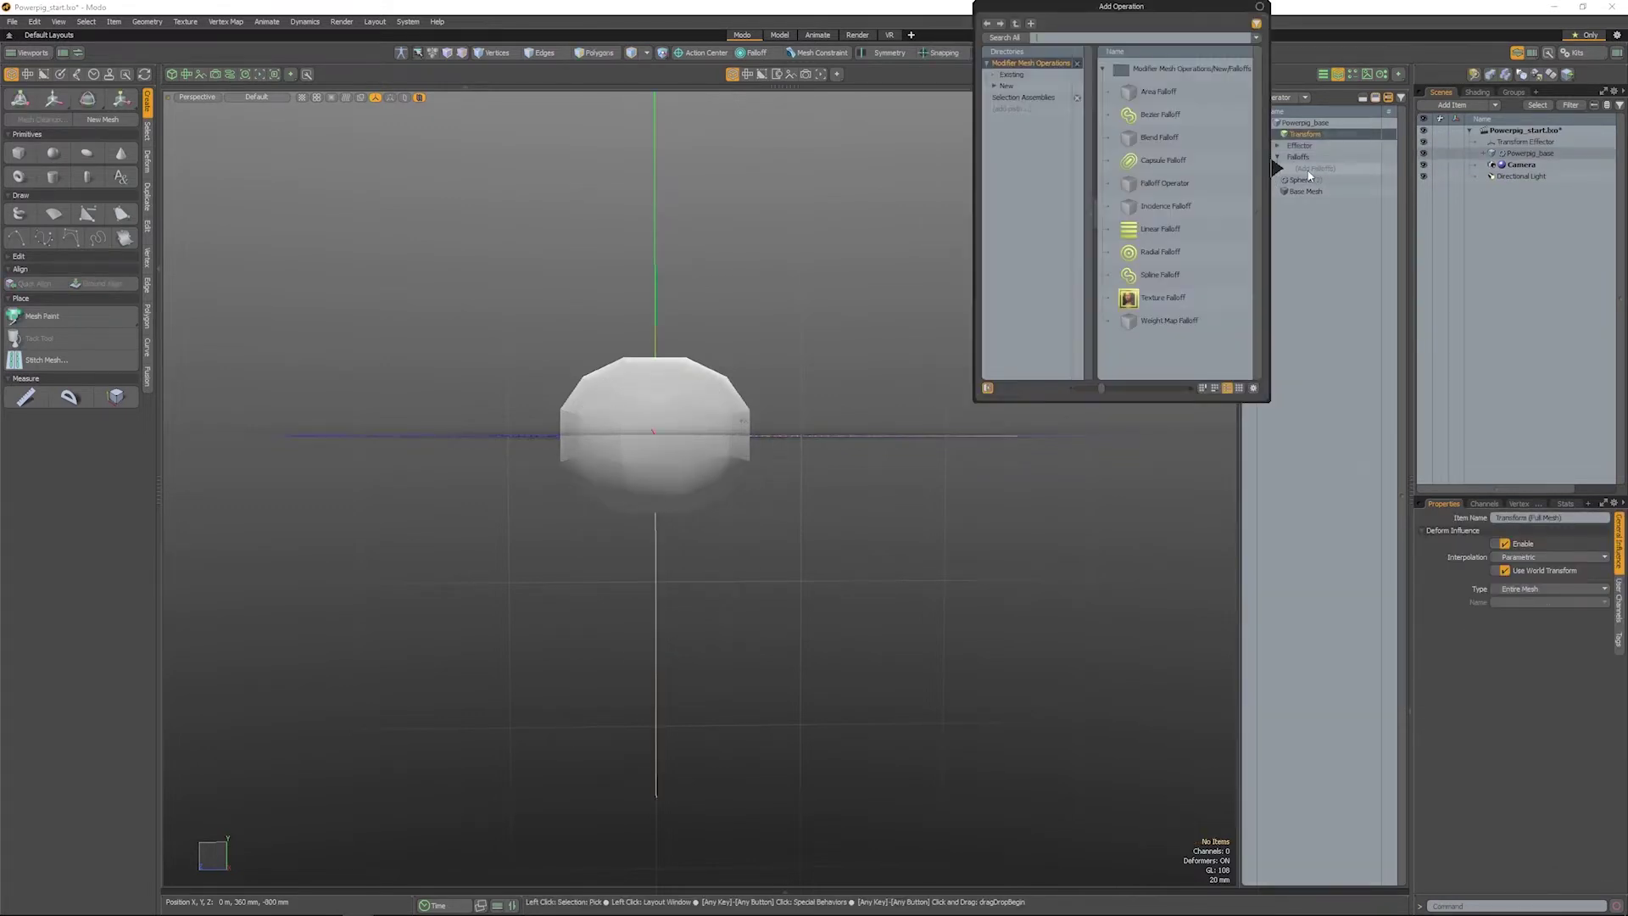
pyautogui.doubleClick(1162, 229)
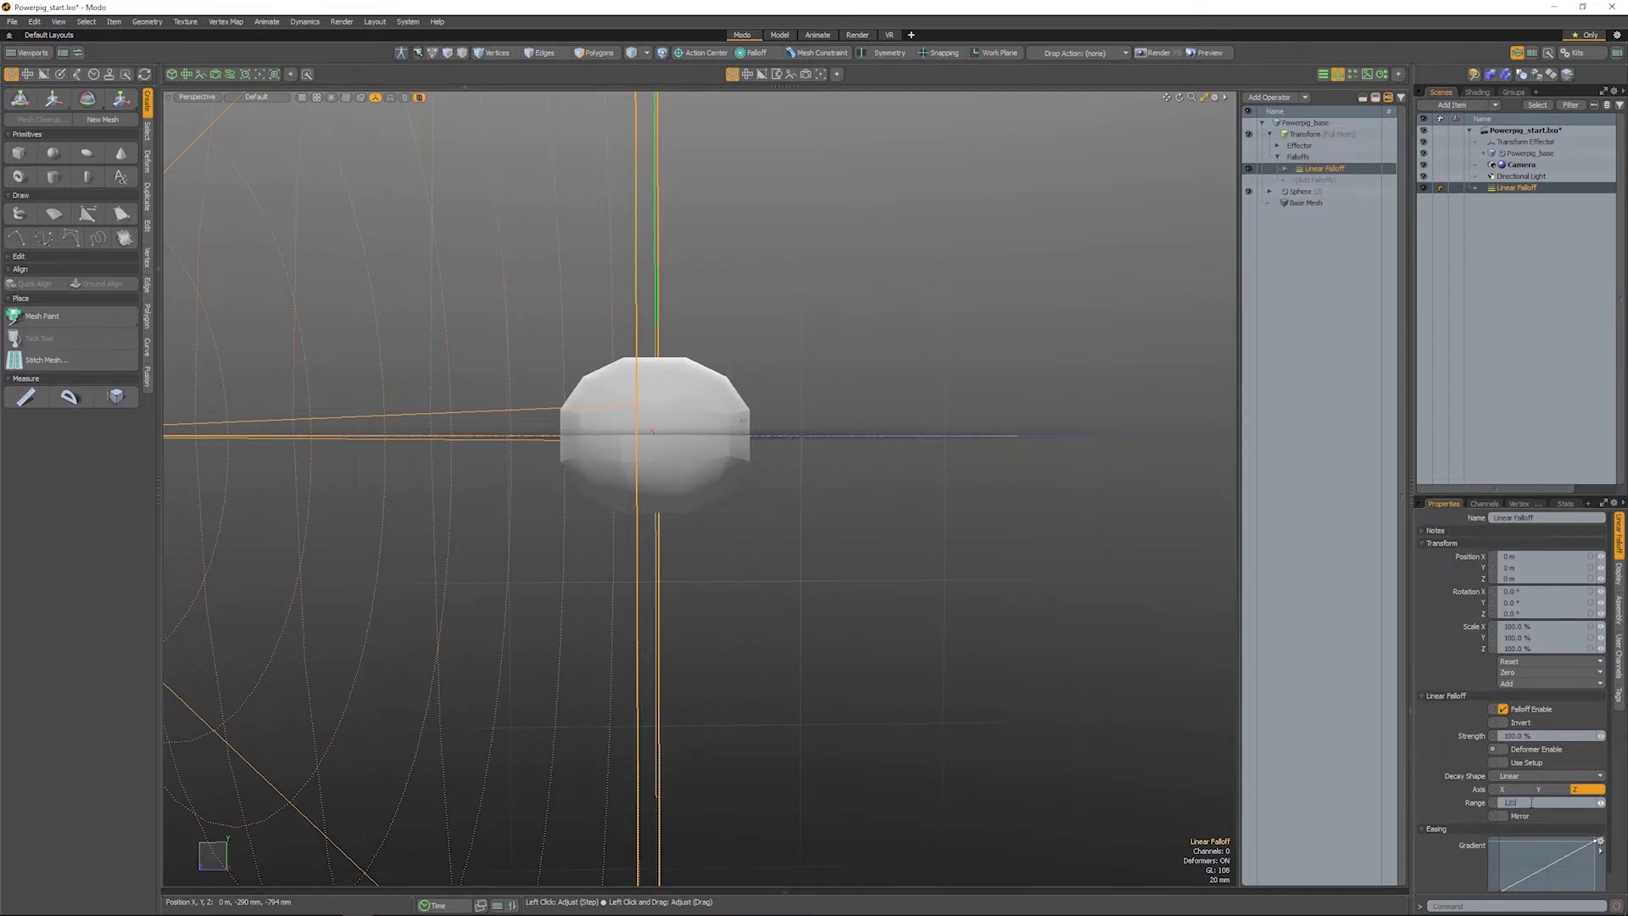
pyautogui.press('Return')
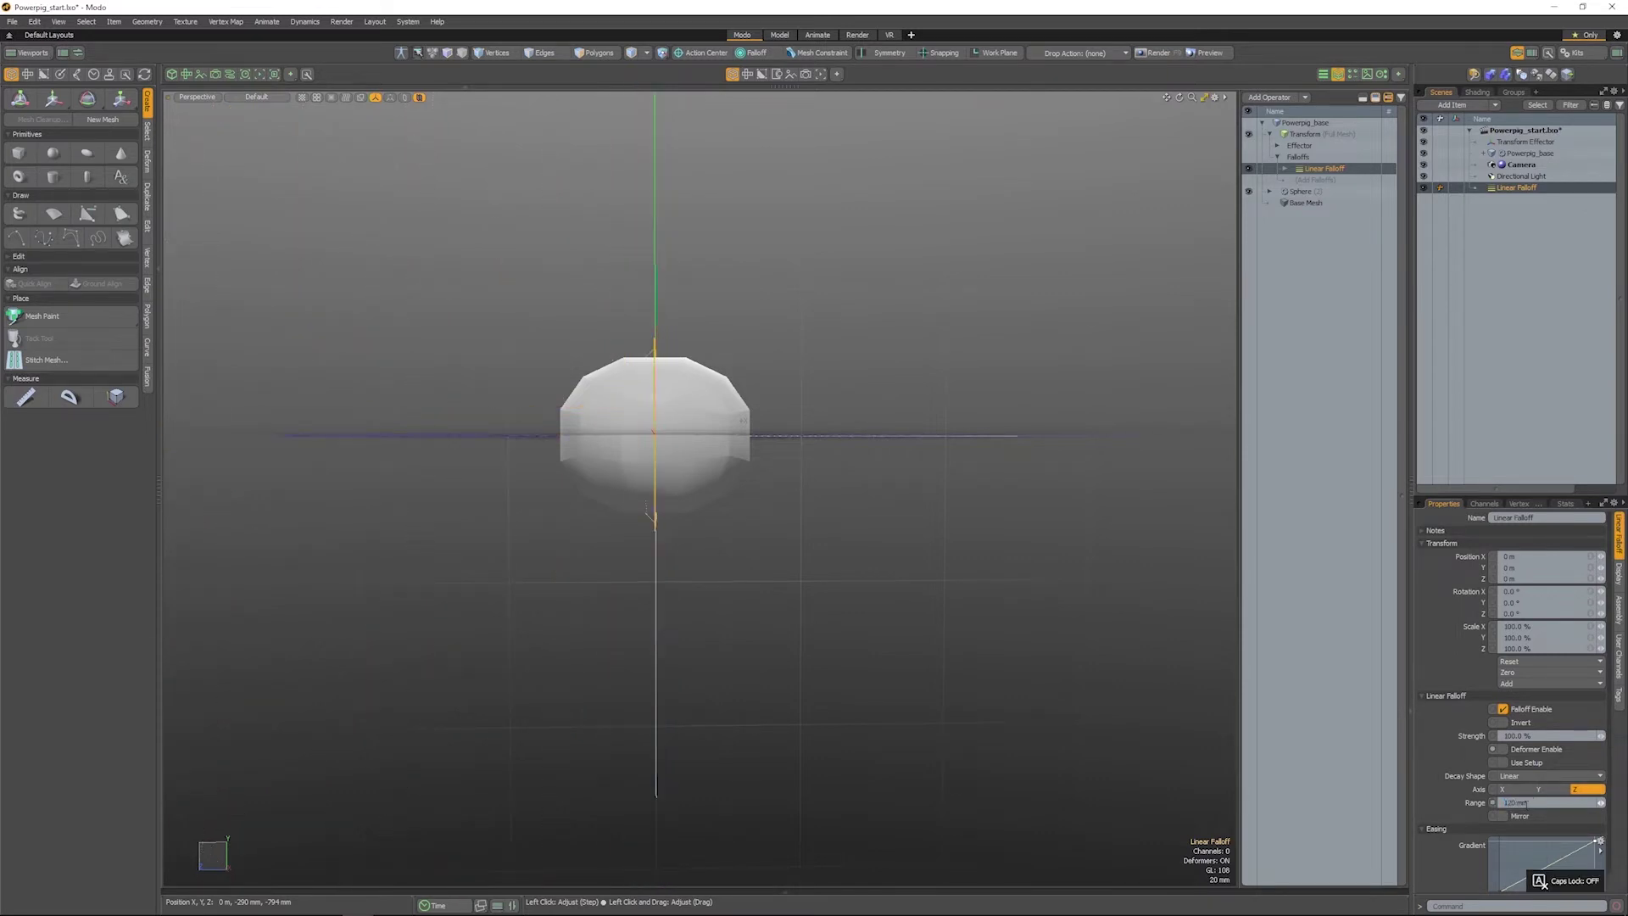
# Step: In the right view, rotate the linear falloff -90° about X and lower it to the sphere's underside
pyautogui.keyDown('alt'); pyautogui.moveTo(908, 654); pyautogui.dragTo(734, 502); pyautogui.keyUp('alt')
pyautogui.hotkey('ctrl', 'space')
pyautogui.click(773, 511)
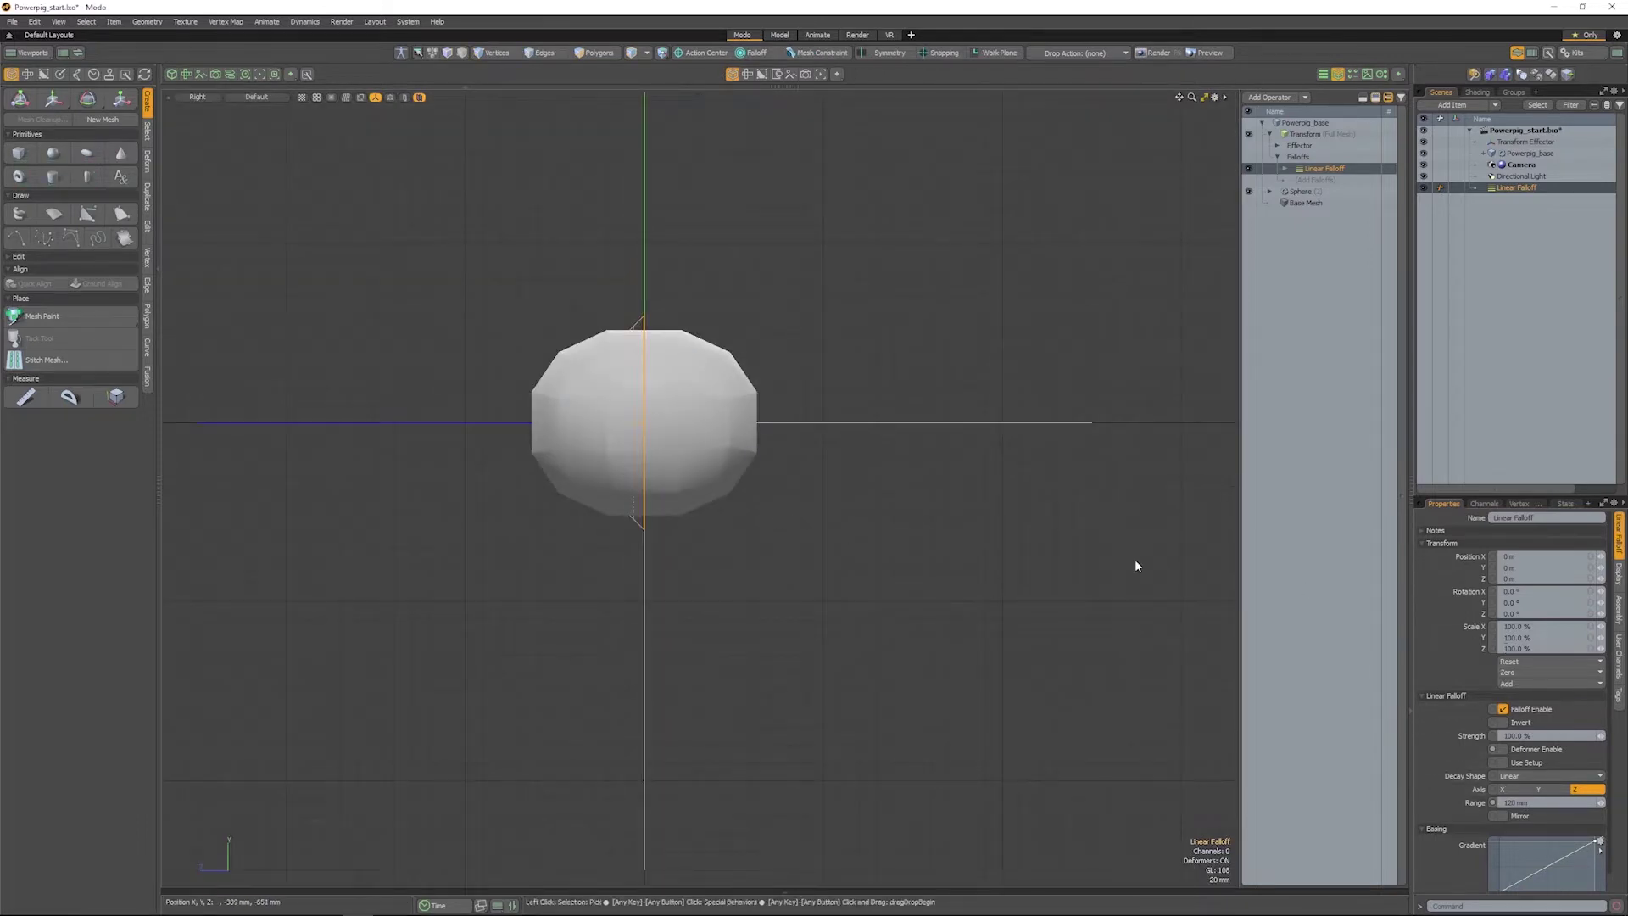
pyautogui.press('e')
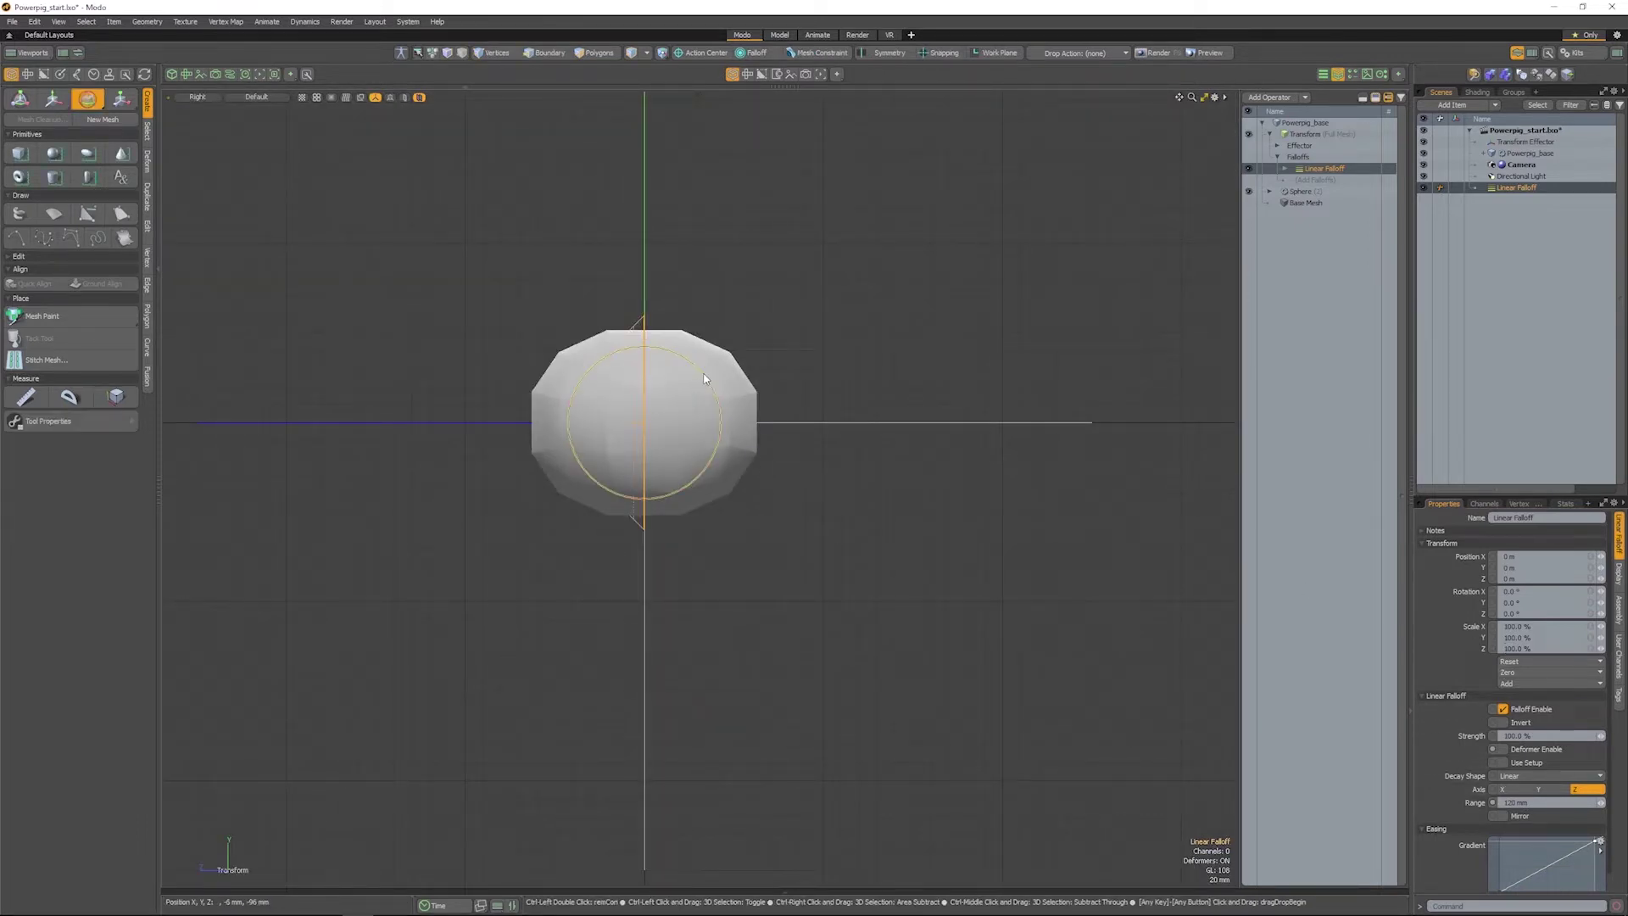
pyautogui.keyDown('ctrl'); pyautogui.moveTo(705, 378); pyautogui.dragTo(740, 524); pyautogui.keyUp('ctrl')
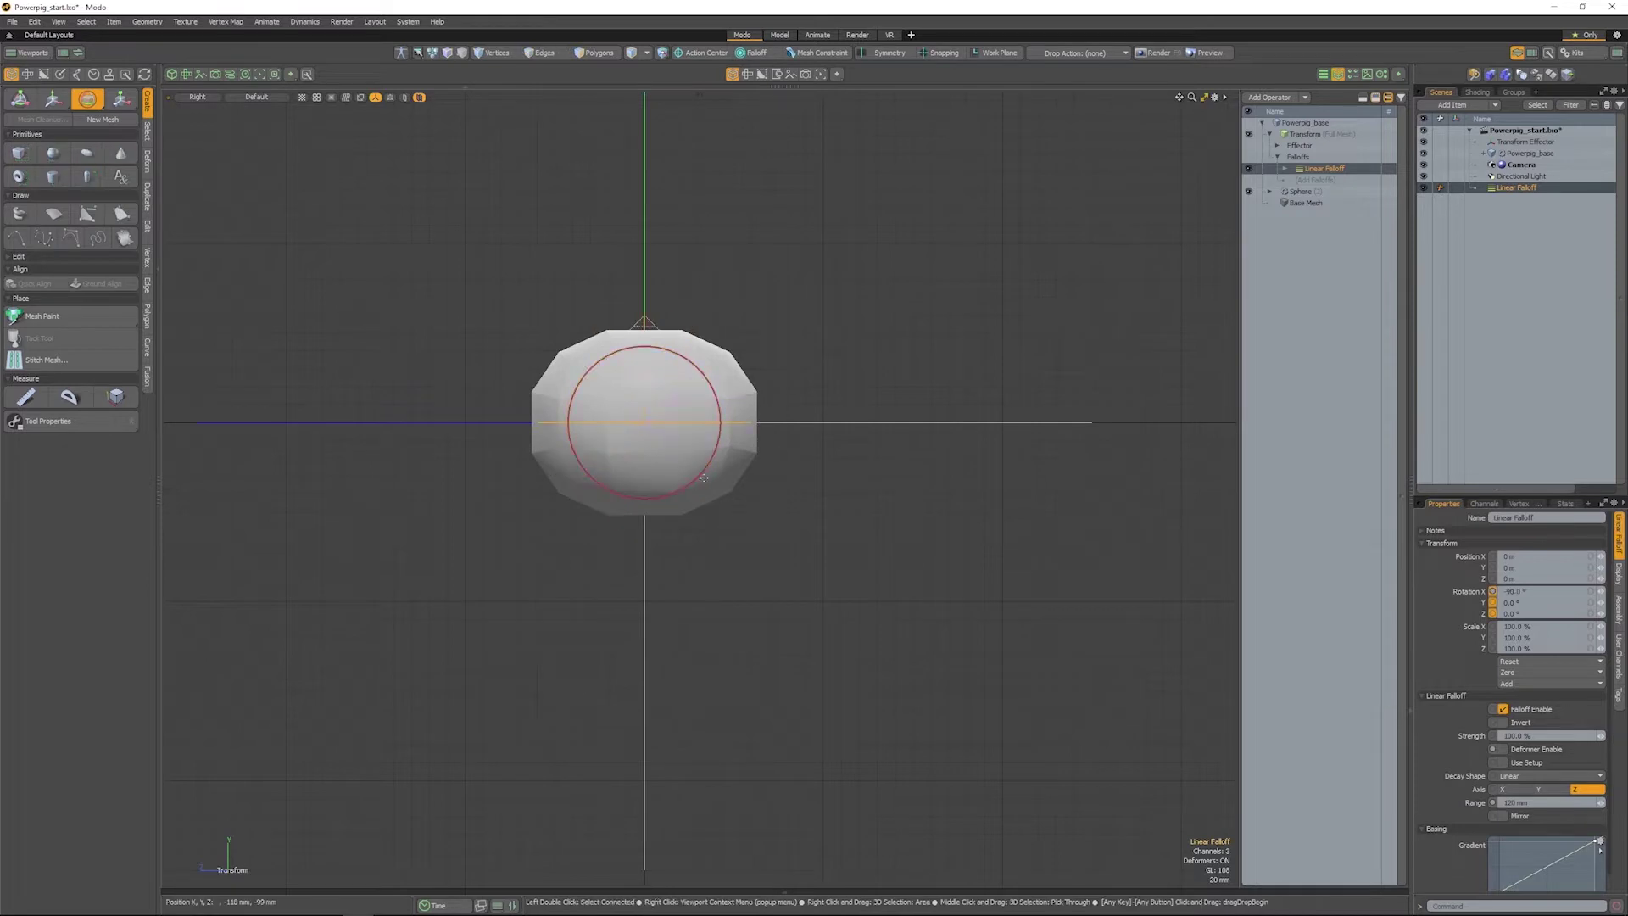
pyautogui.press('space')
pyautogui.press('w')
pyautogui.keyDown('ctrl'); pyautogui.moveTo(583, 360); pyautogui.dragTo(642, 456); pyautogui.keyUp('ctrl')
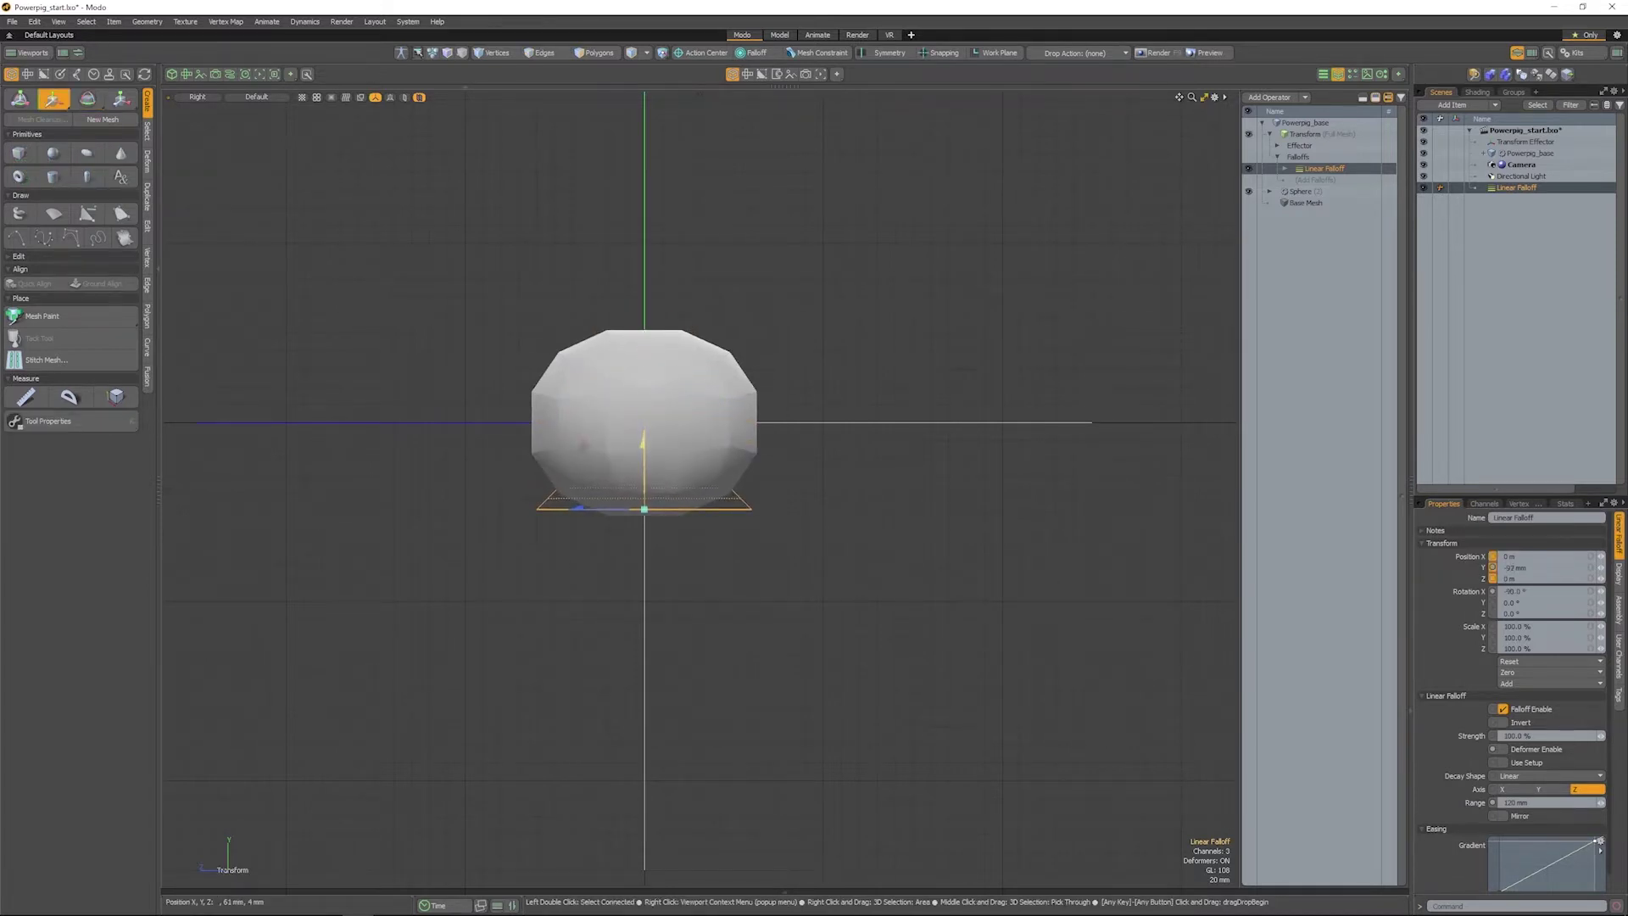
# Step: Using wireframe display, set the linear falloff's range to 130 mm and lower it to just below the sphere
pyautogui.click(237, 96)
pyautogui.click(231, 105)
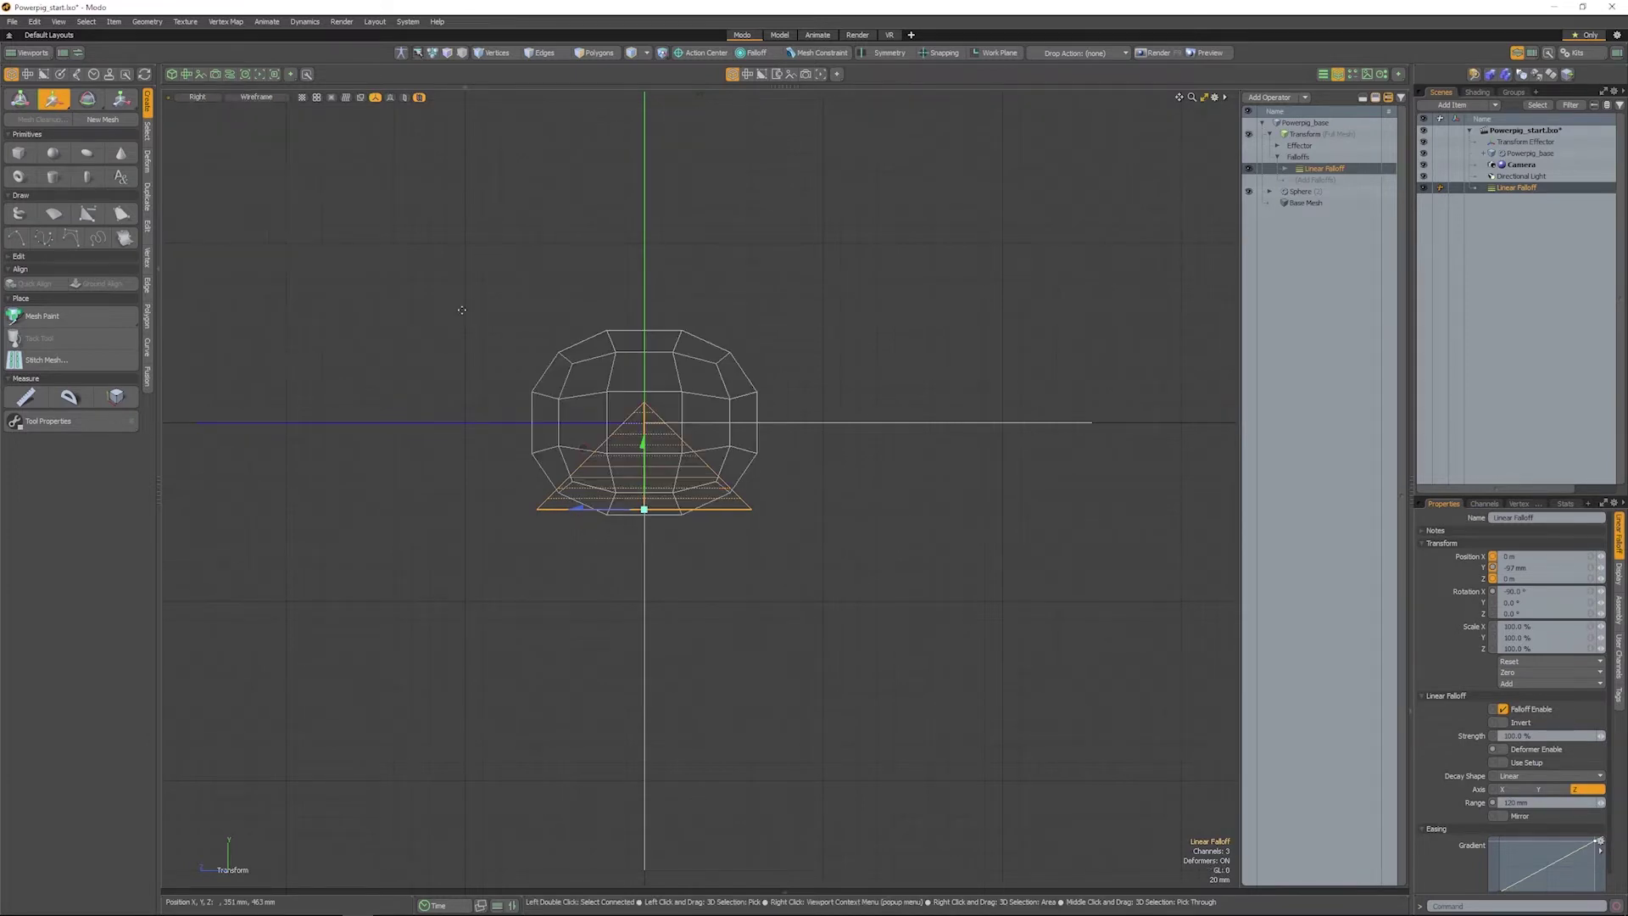
pyautogui.click(1527, 802)
pyautogui.write('130')
pyautogui.press('Return')
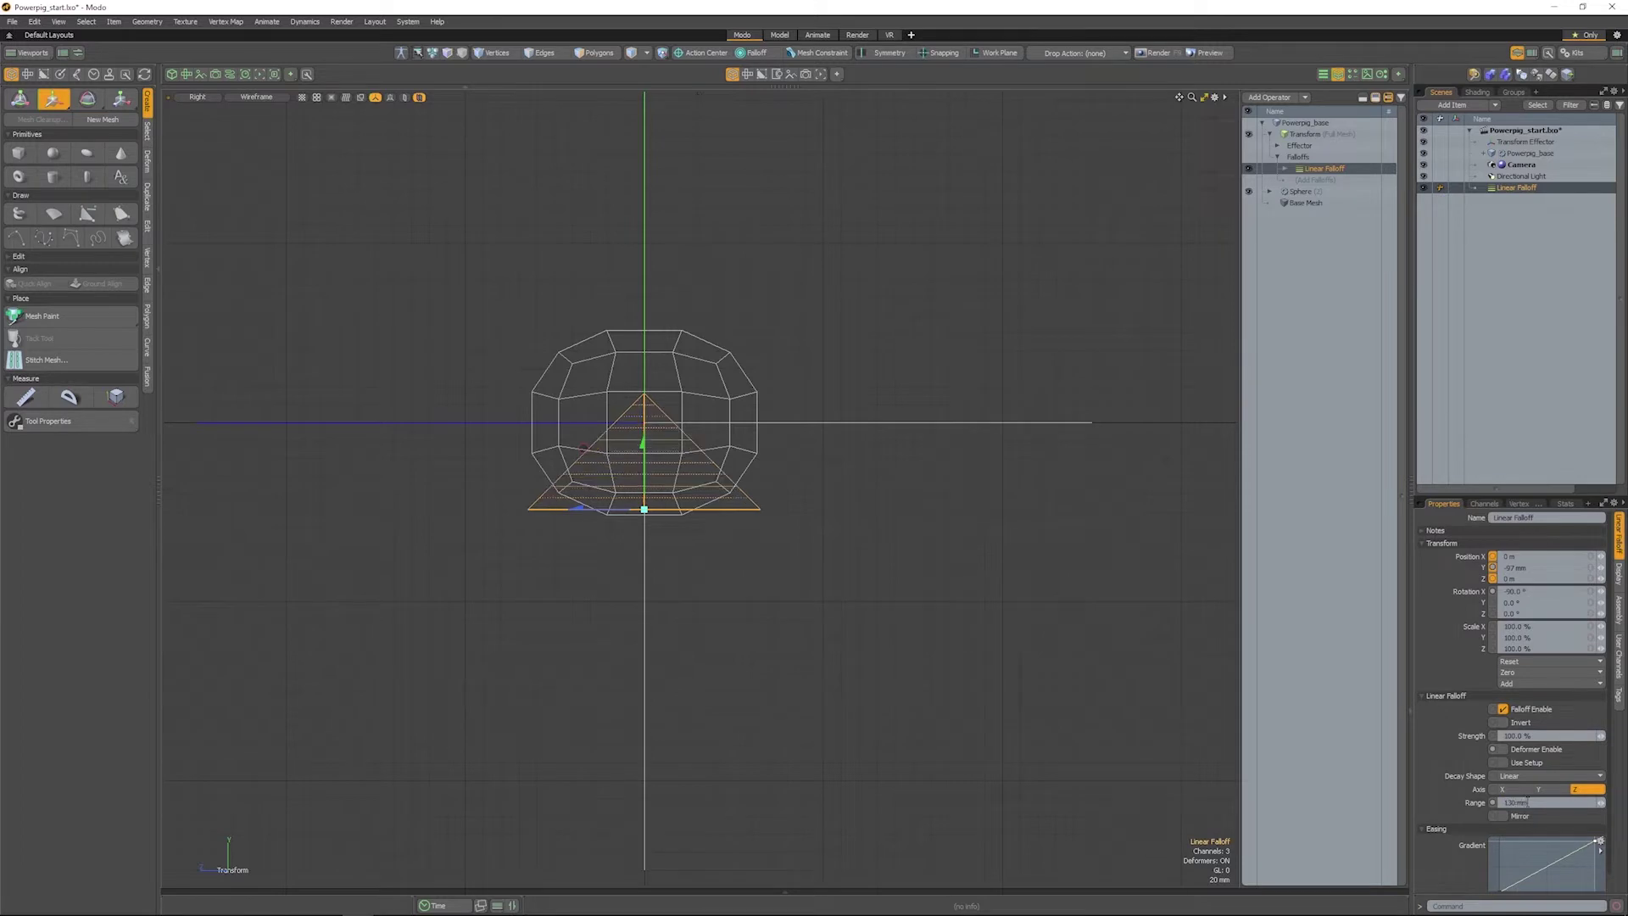
pyautogui.moveTo(640, 463); pyautogui.dragTo(640, 473)
pyautogui.press('space')
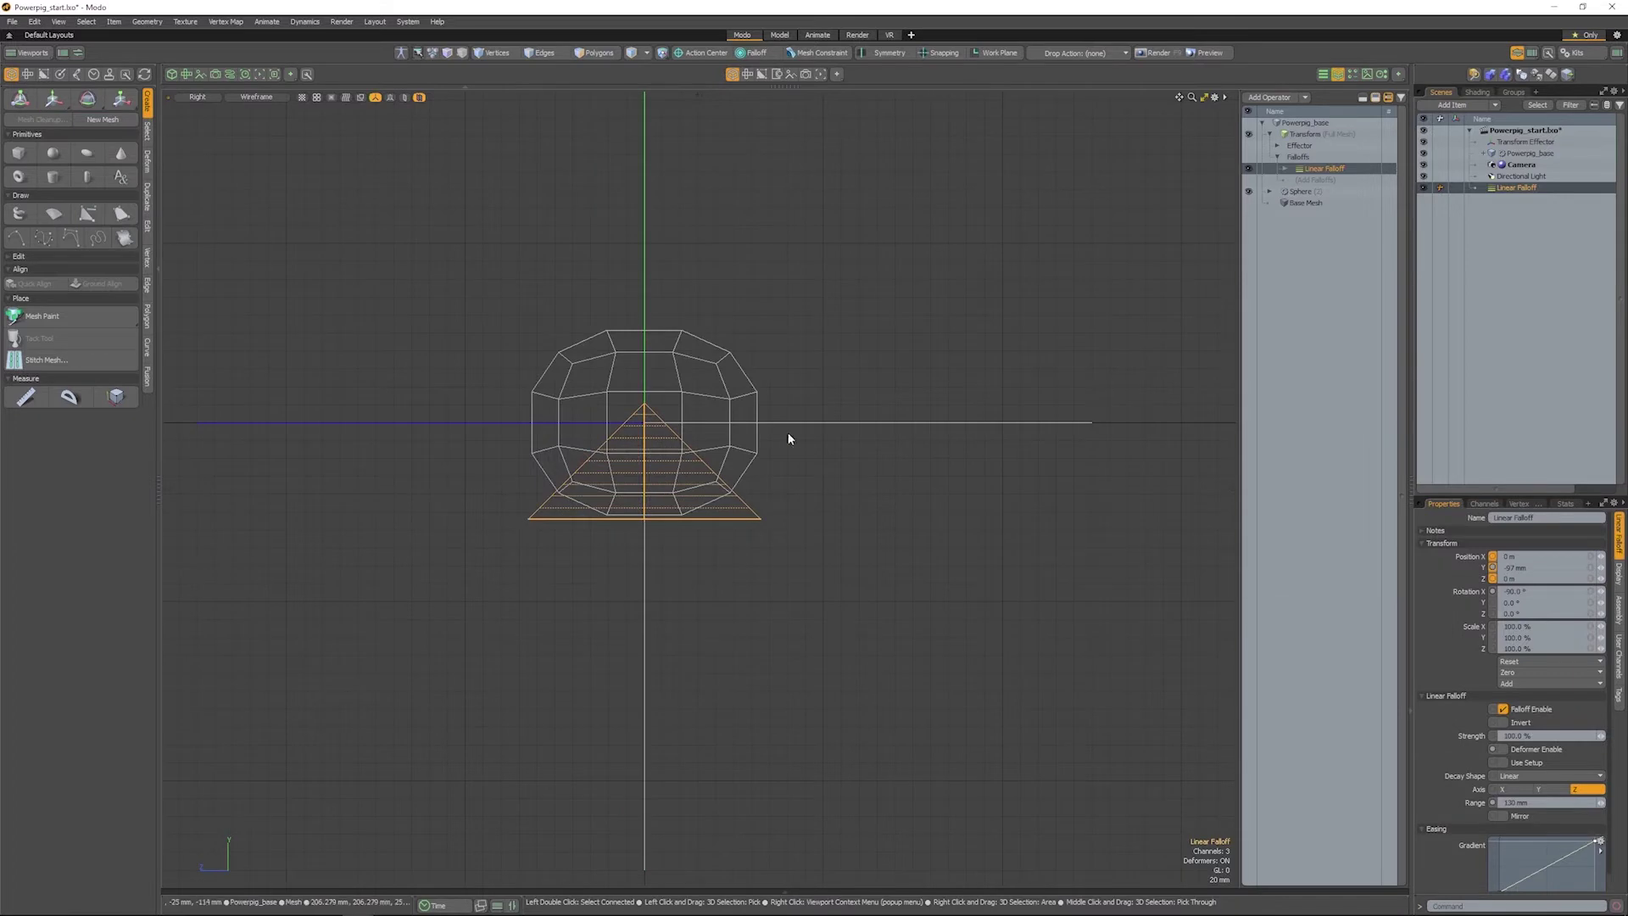
# Step: Flatten the body's underside by scaling the Transform Effector in Y to about 60%
pyautogui.click(1279, 145)
pyautogui.click(1316, 157)
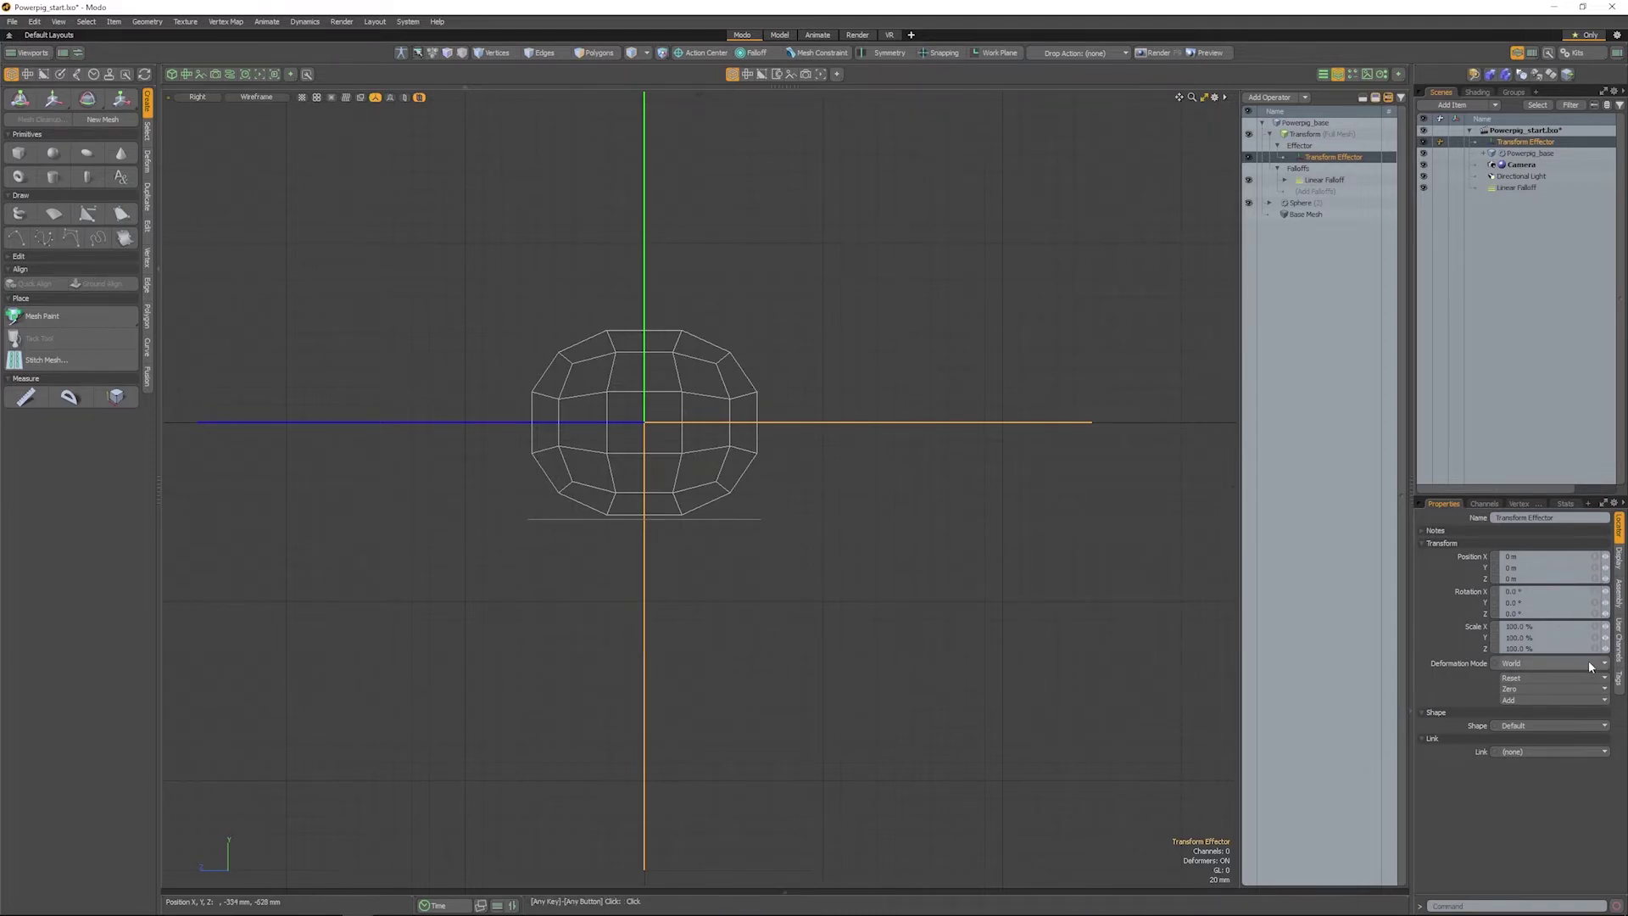
pyautogui.moveTo(1605, 638); pyautogui.dragTo(1560, 665)
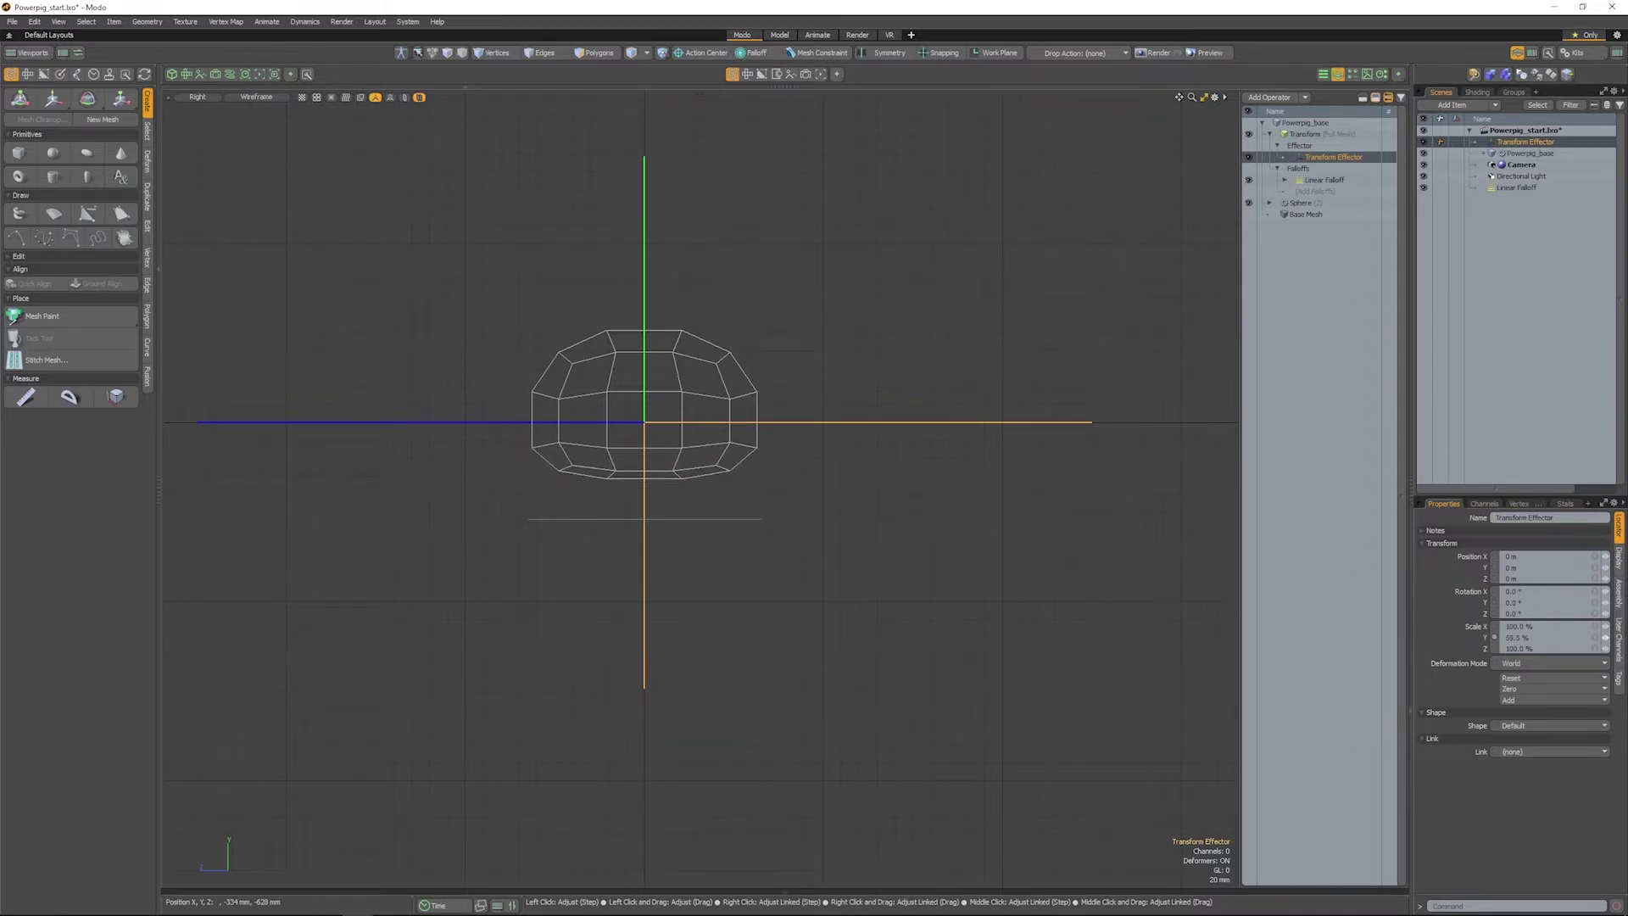
# Step: Return to the perspective view with Default shading and collapse the Transform deformer's entries
pyautogui.keyDown('alt'); pyautogui.rightClick(644, 307); pyautogui.keyUp('alt')
pyautogui.click(716, 313)
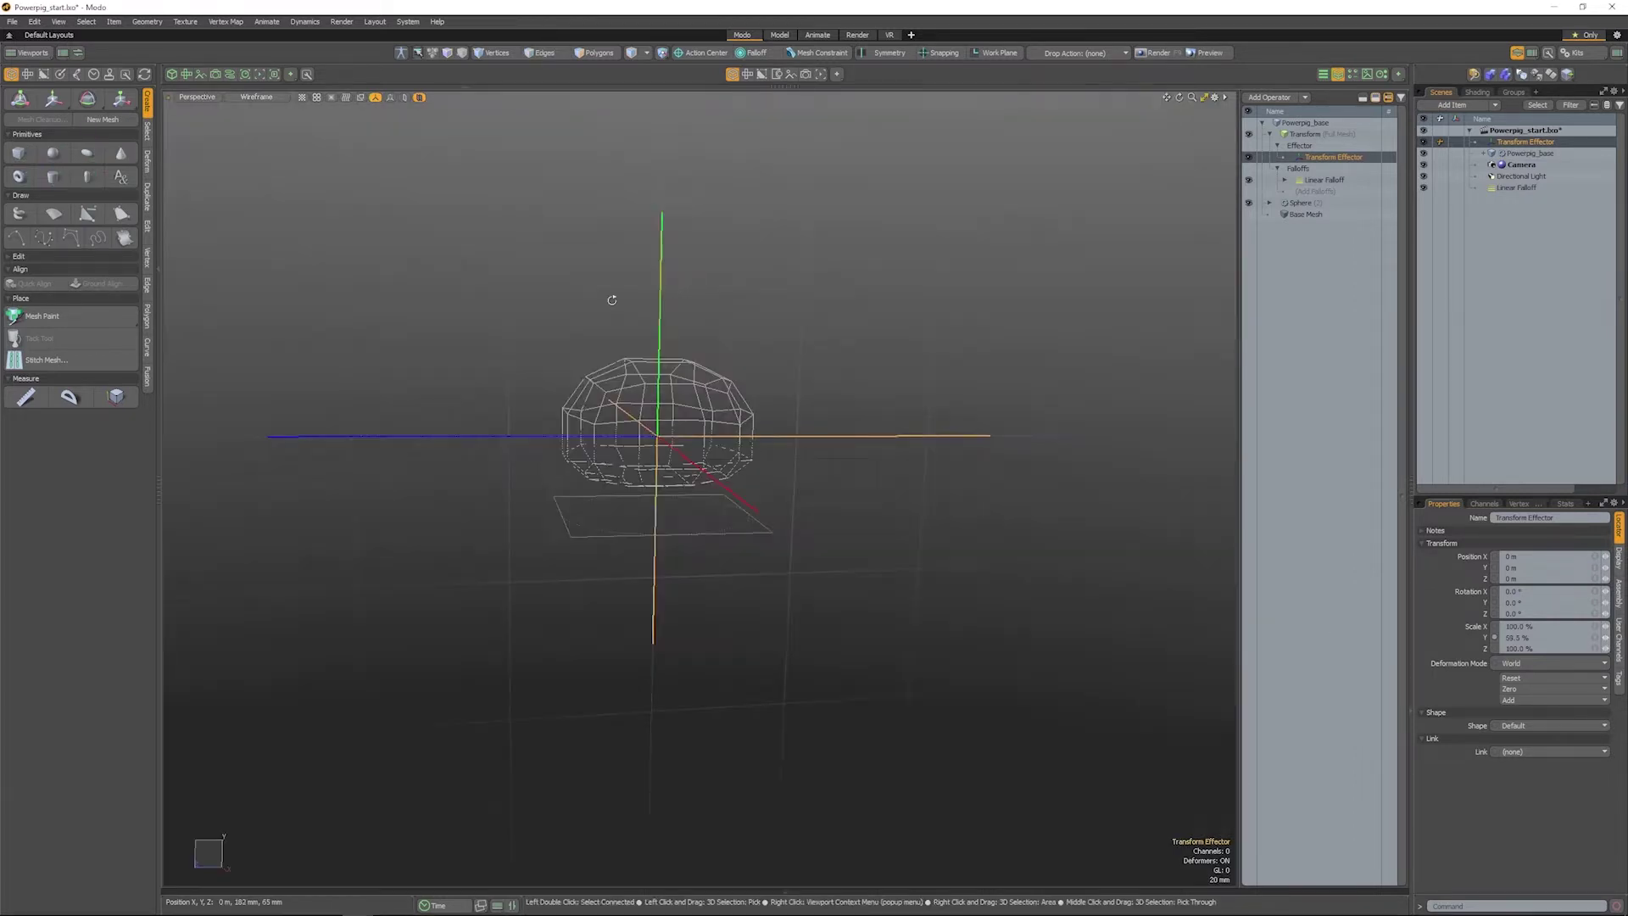
pyautogui.click(256, 98)
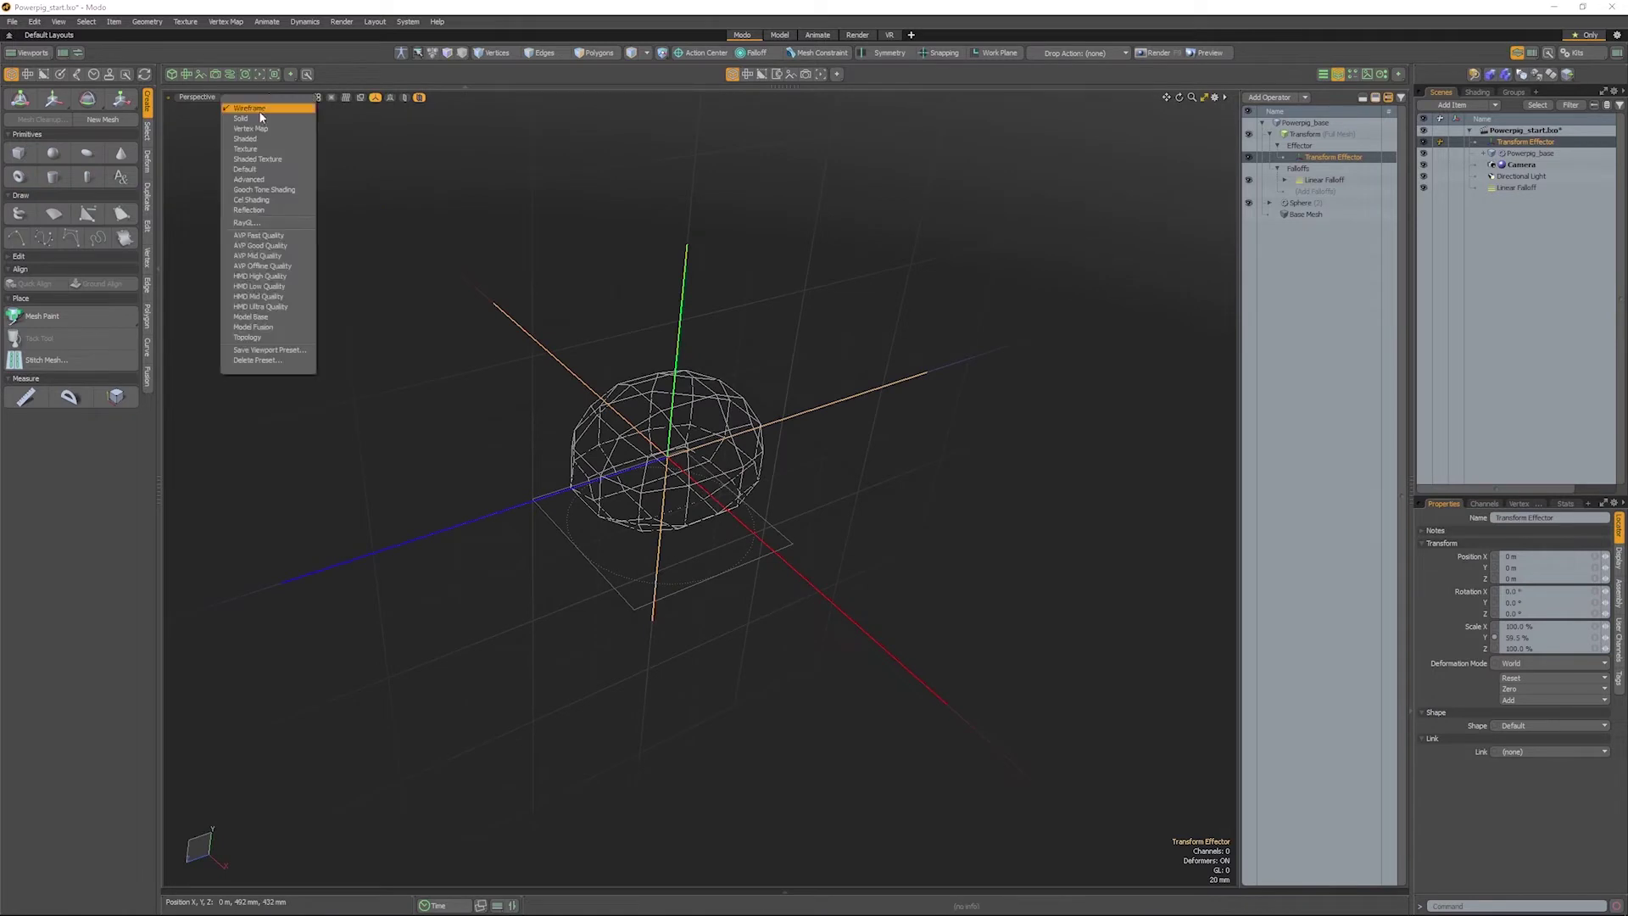
pyautogui.click(253, 169)
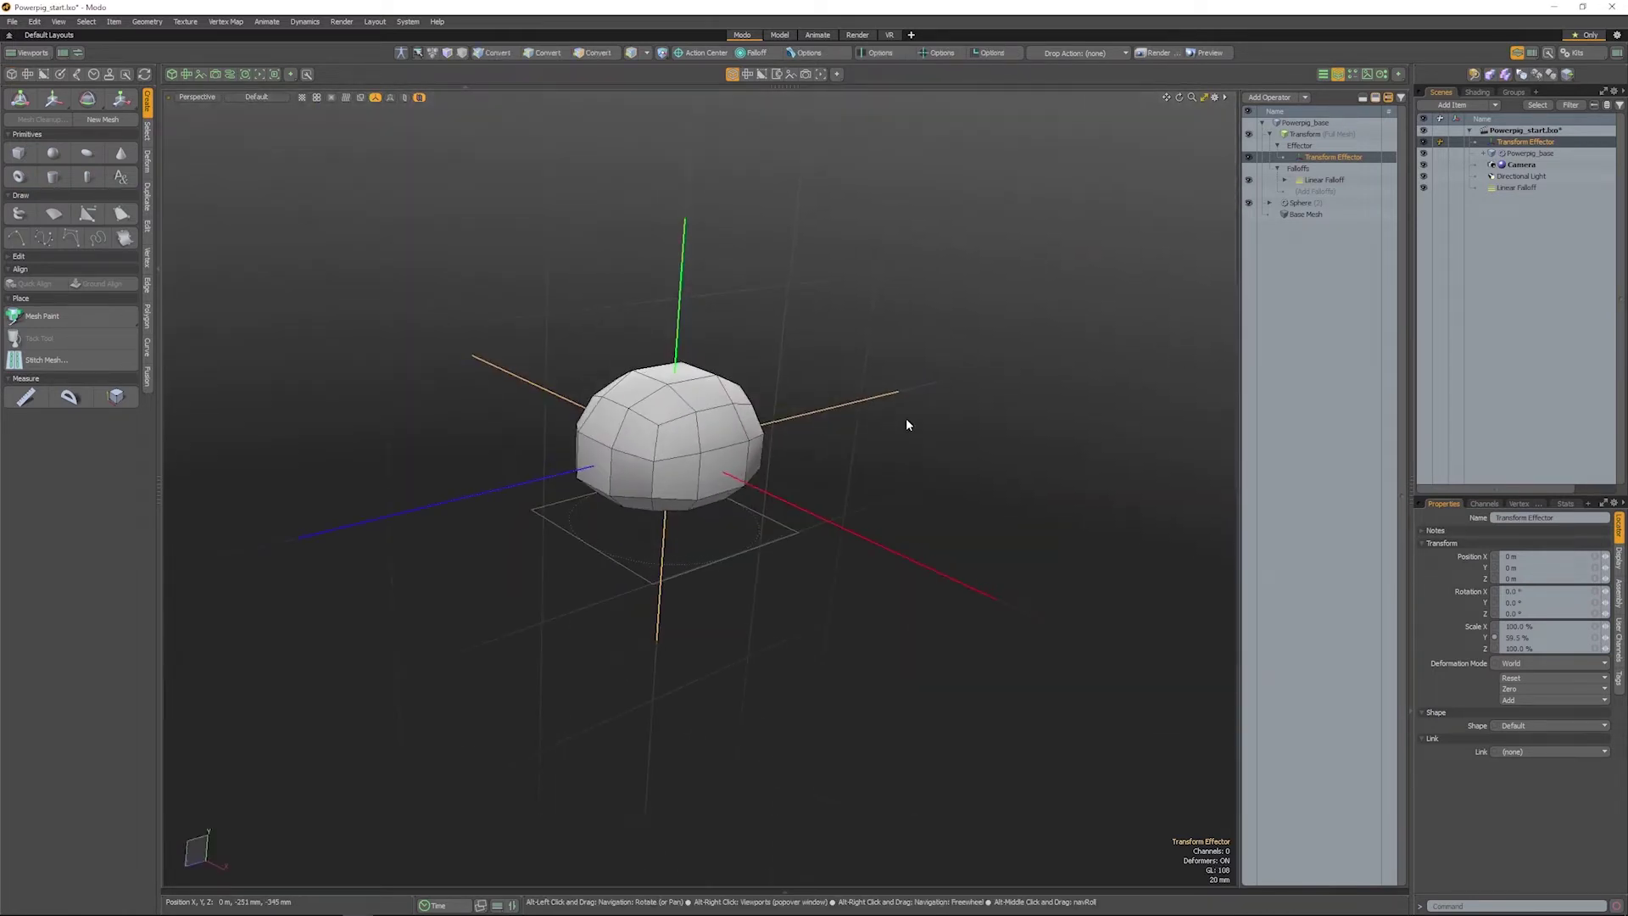
pyautogui.click(1269, 134)
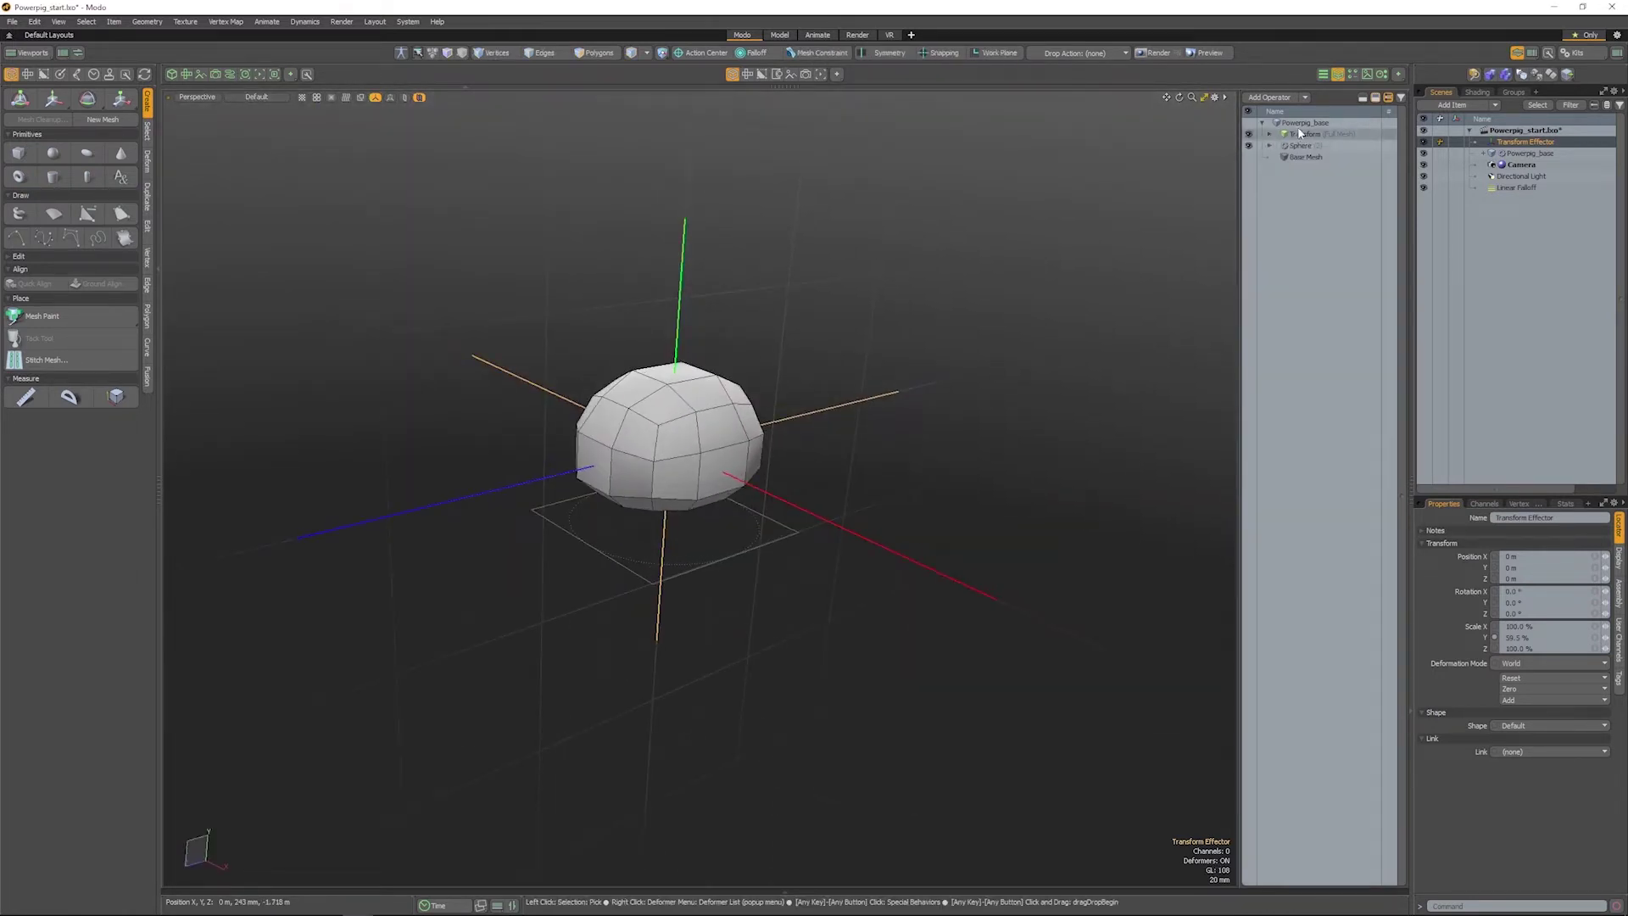
pyautogui.keyDown('alt'); pyautogui.moveTo(765, 441); pyautogui.dragTo(691, 423); pyautogui.keyUp('alt')
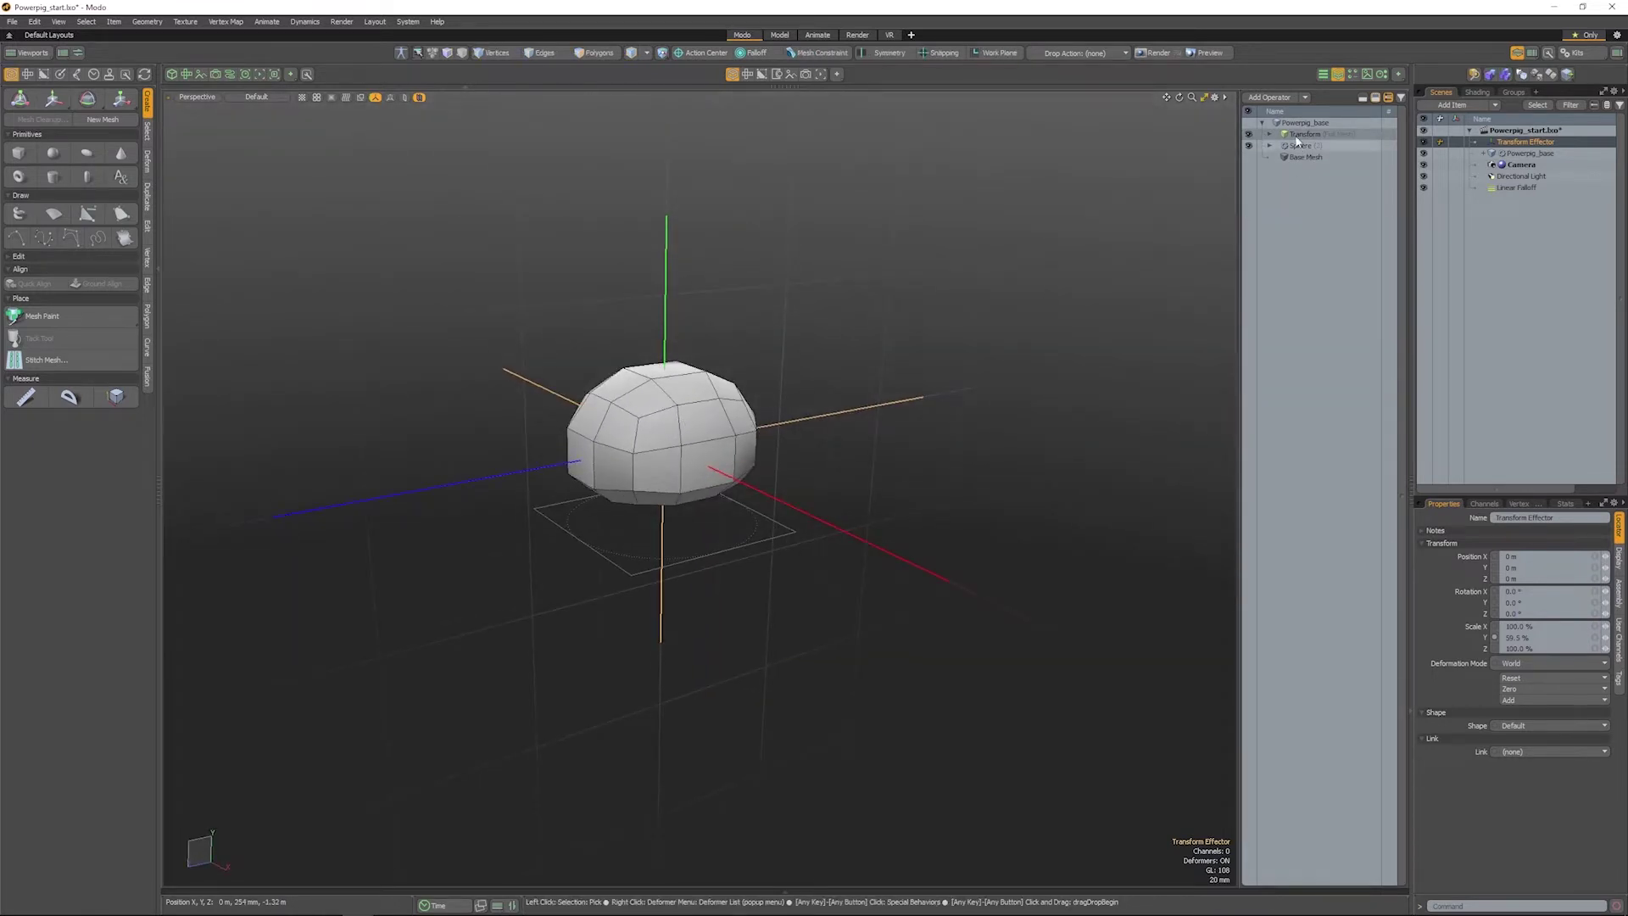
# Step: Add a Set Polygon Type mesh operation to the Powerpig_base body and set its polygon type to Catmull-Clark
pyautogui.click(1274, 98)
pyautogui.write('set')
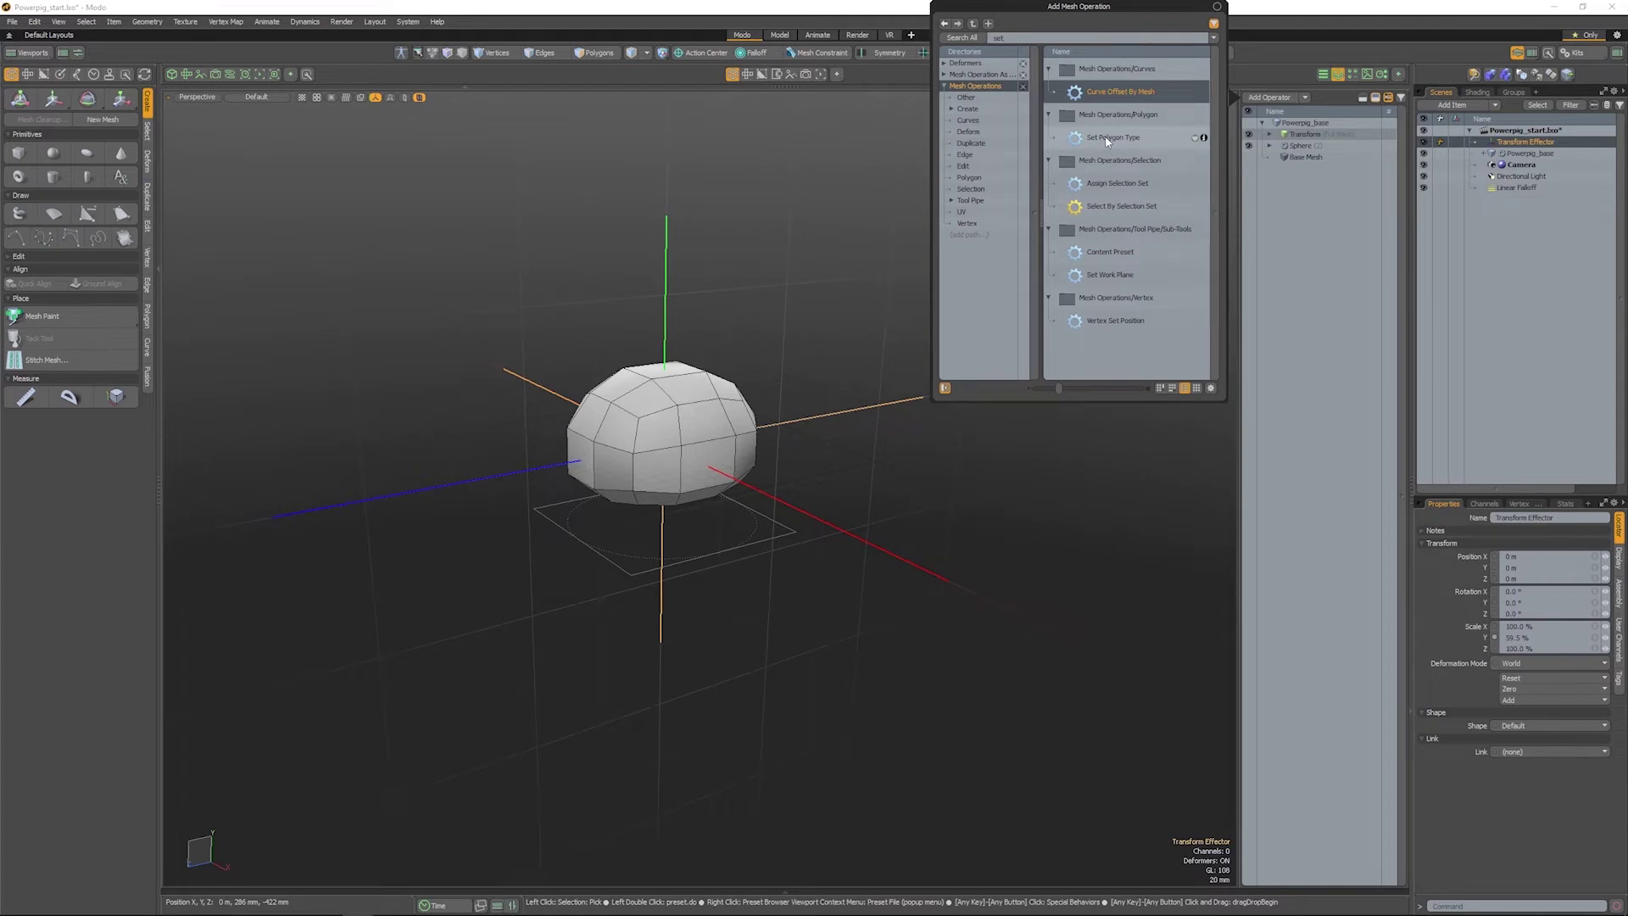
pyautogui.doubleClick(1106, 139)
pyautogui.click(1540, 549)
pyautogui.click(1541, 566)
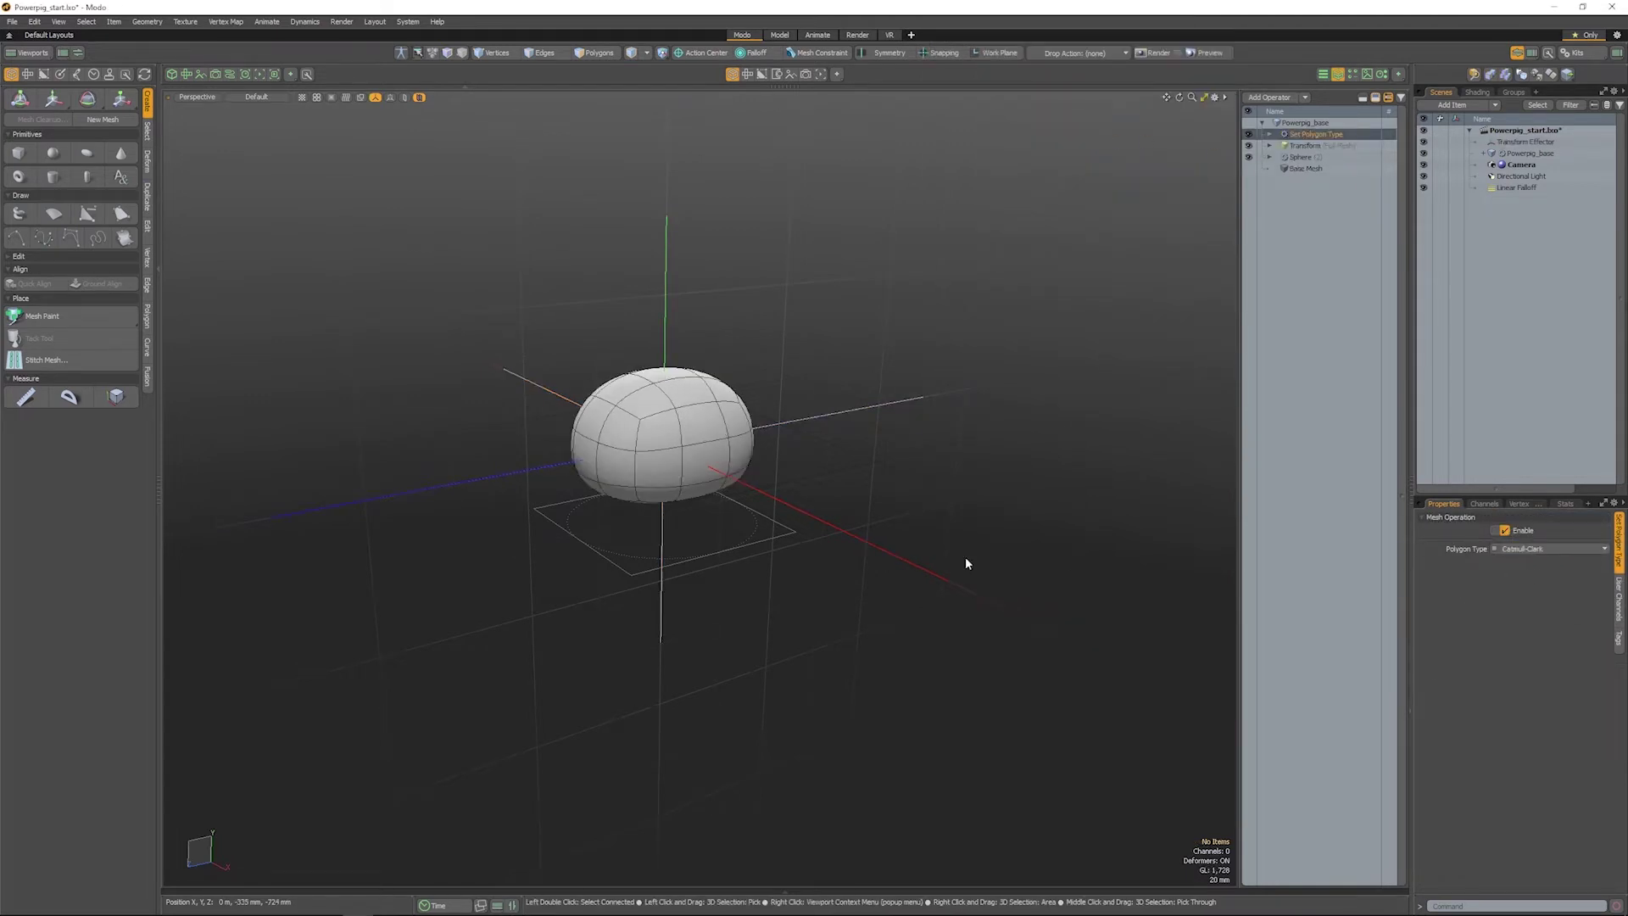
# Step: Add a new mesh item to the scene and name it Legs
pyautogui.keyDown('alt'); pyautogui.moveTo(1072, 563); pyautogui.dragTo(726, 324); pyautogui.keyUp('alt')
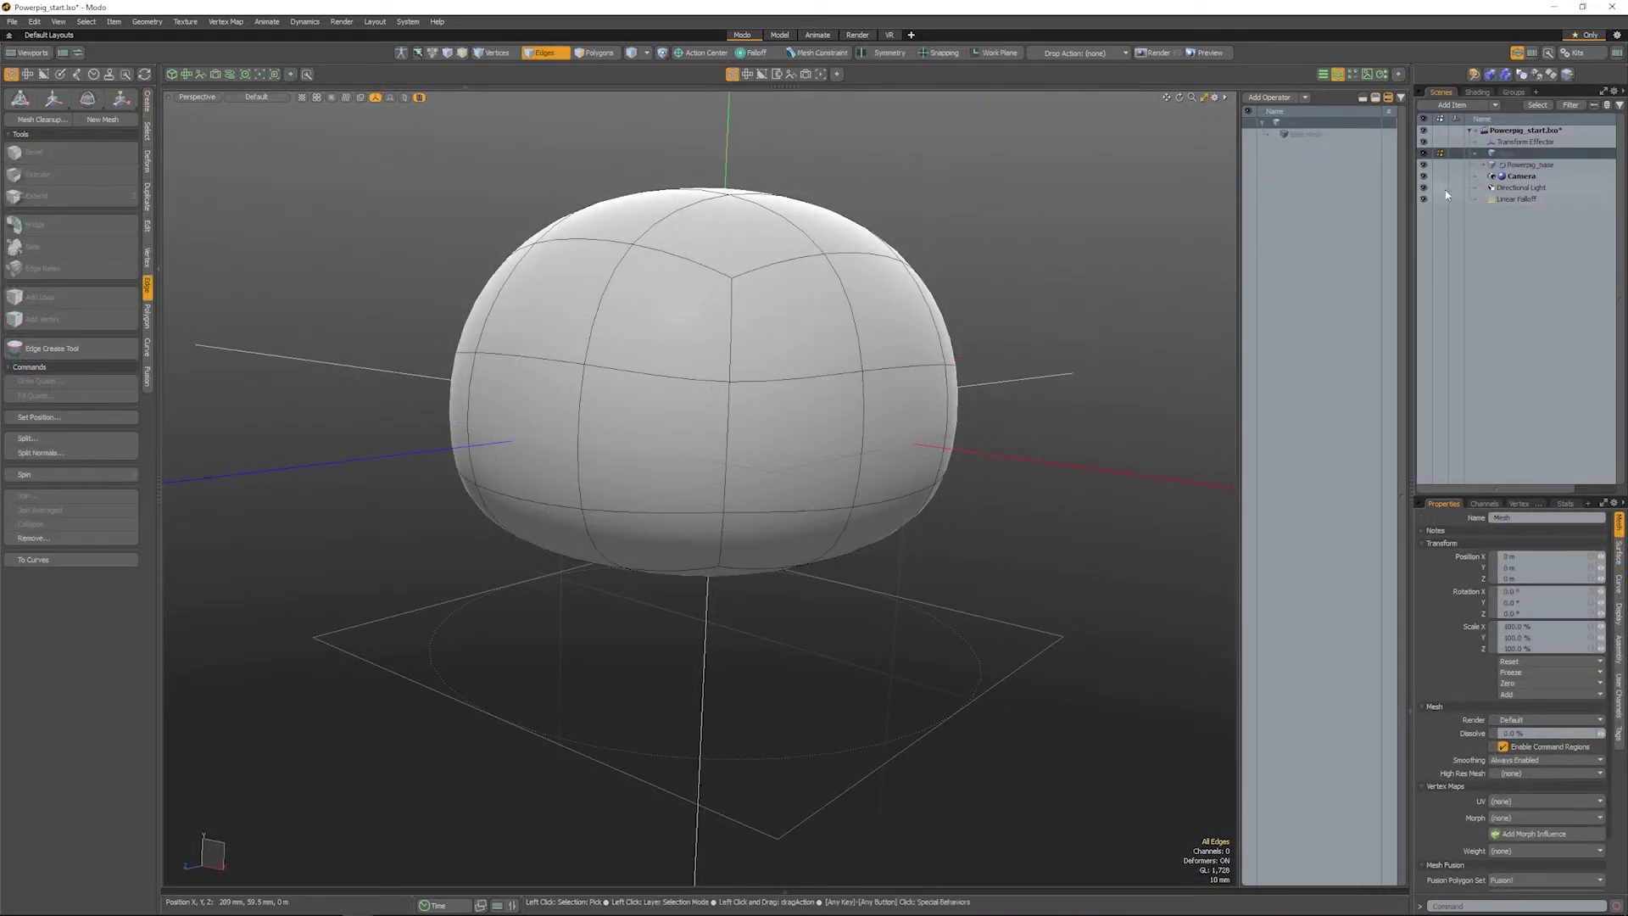
pyautogui.rightClick(1503, 151)
pyautogui.click(1492, 165)
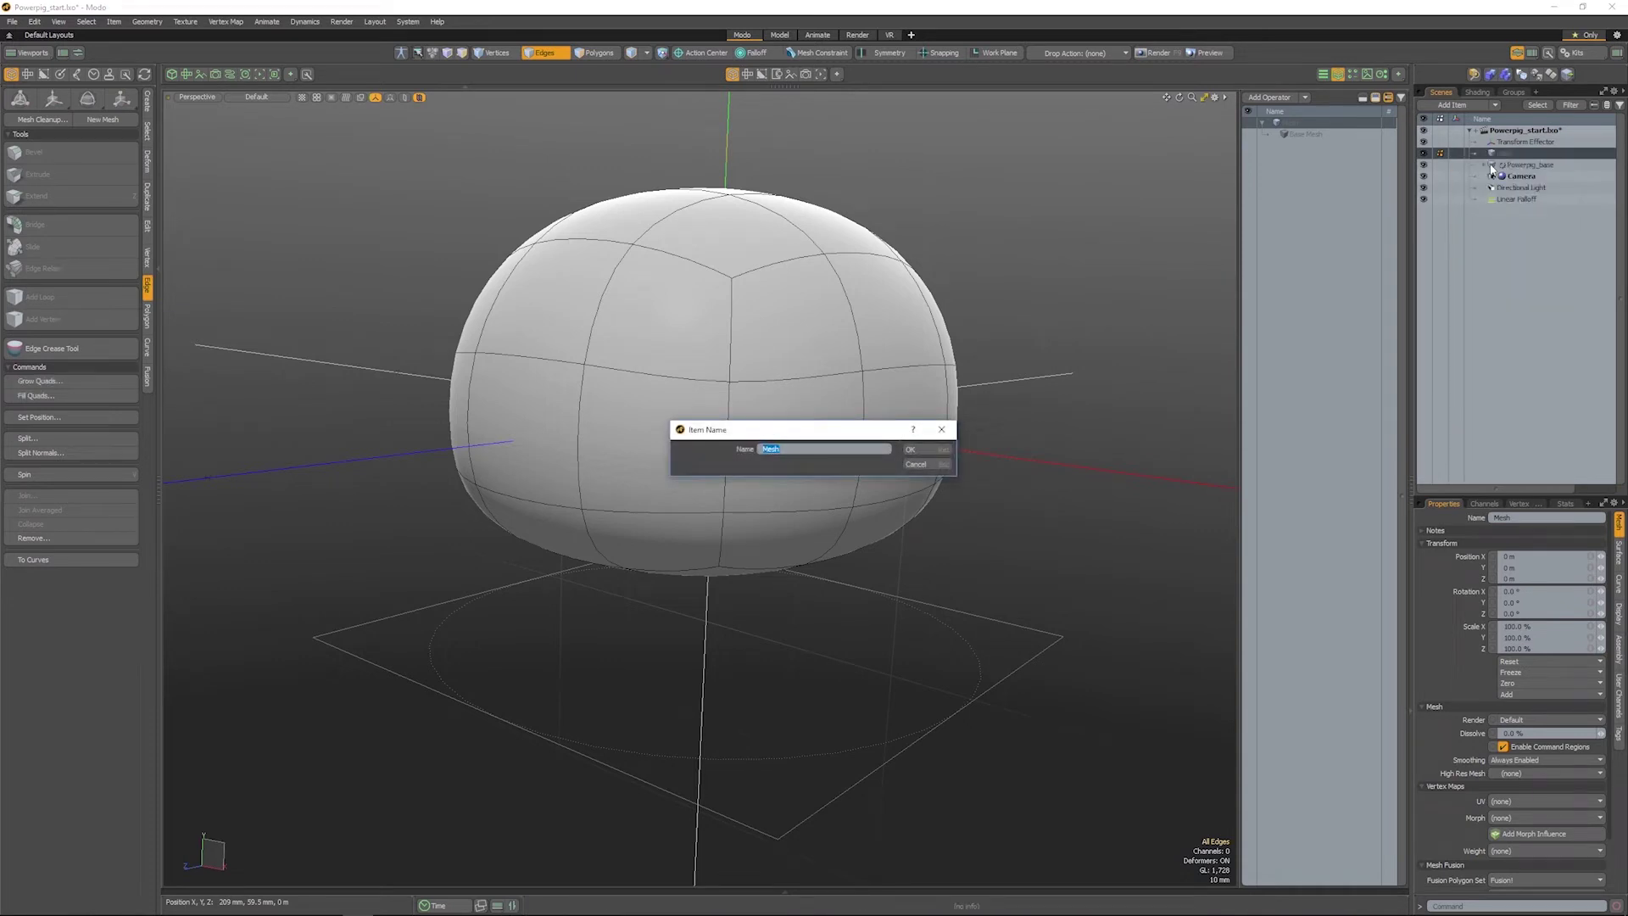
pyautogui.press('Return')
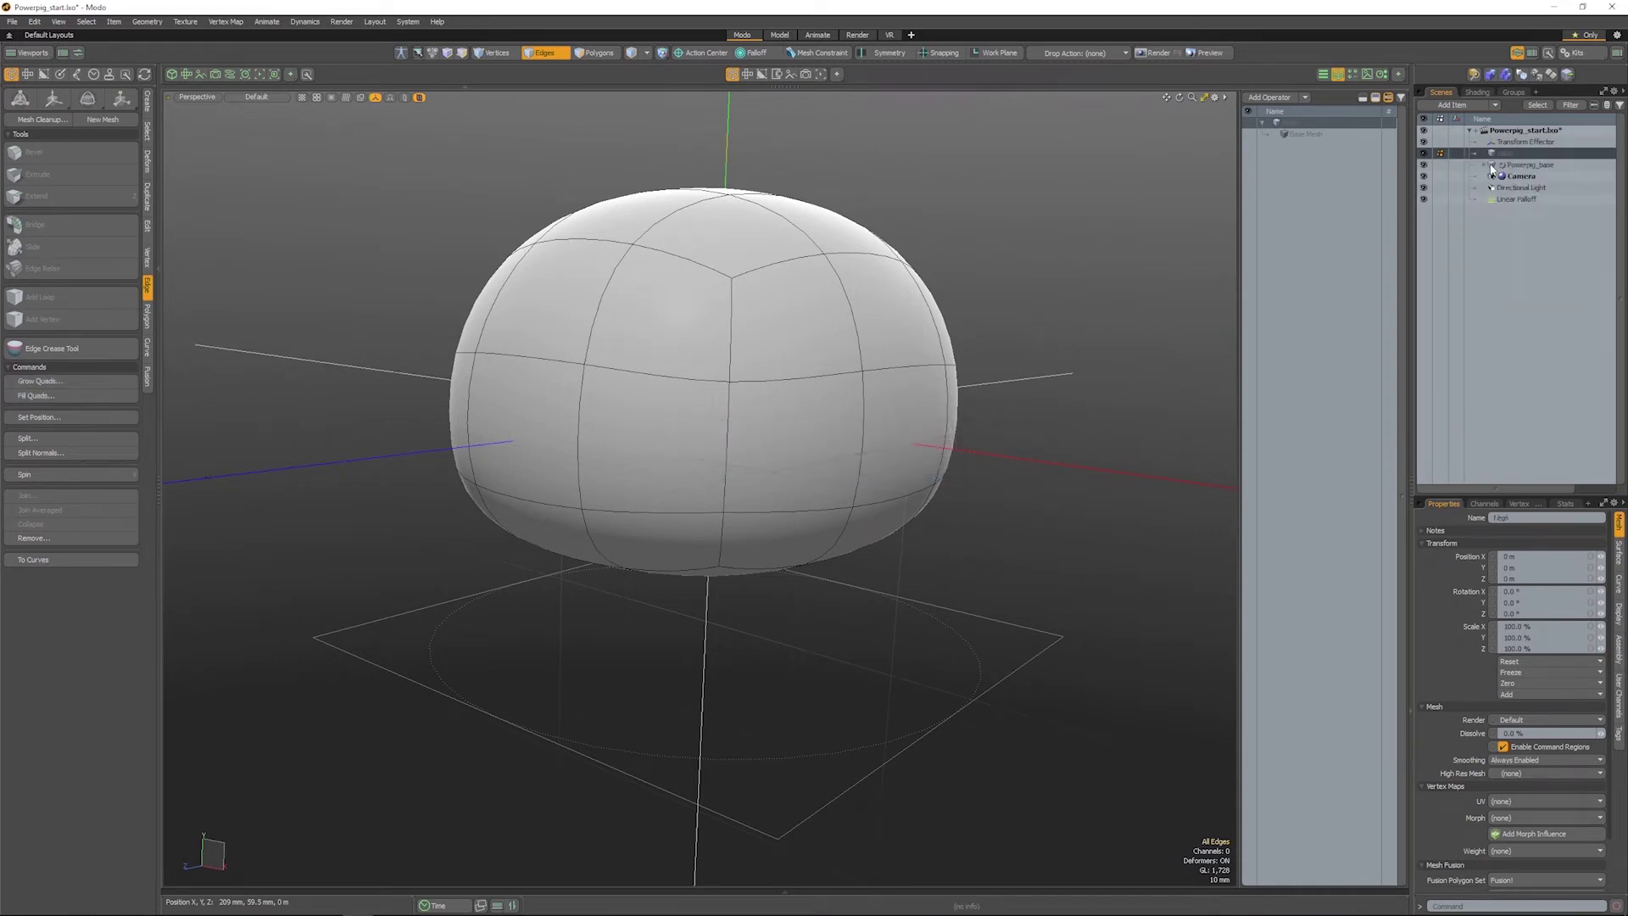
# Step: In the bottom view, draw a cylinder primitive of about 16 mm radius under one corner of the body as a leg
pyautogui.click(148, 104)
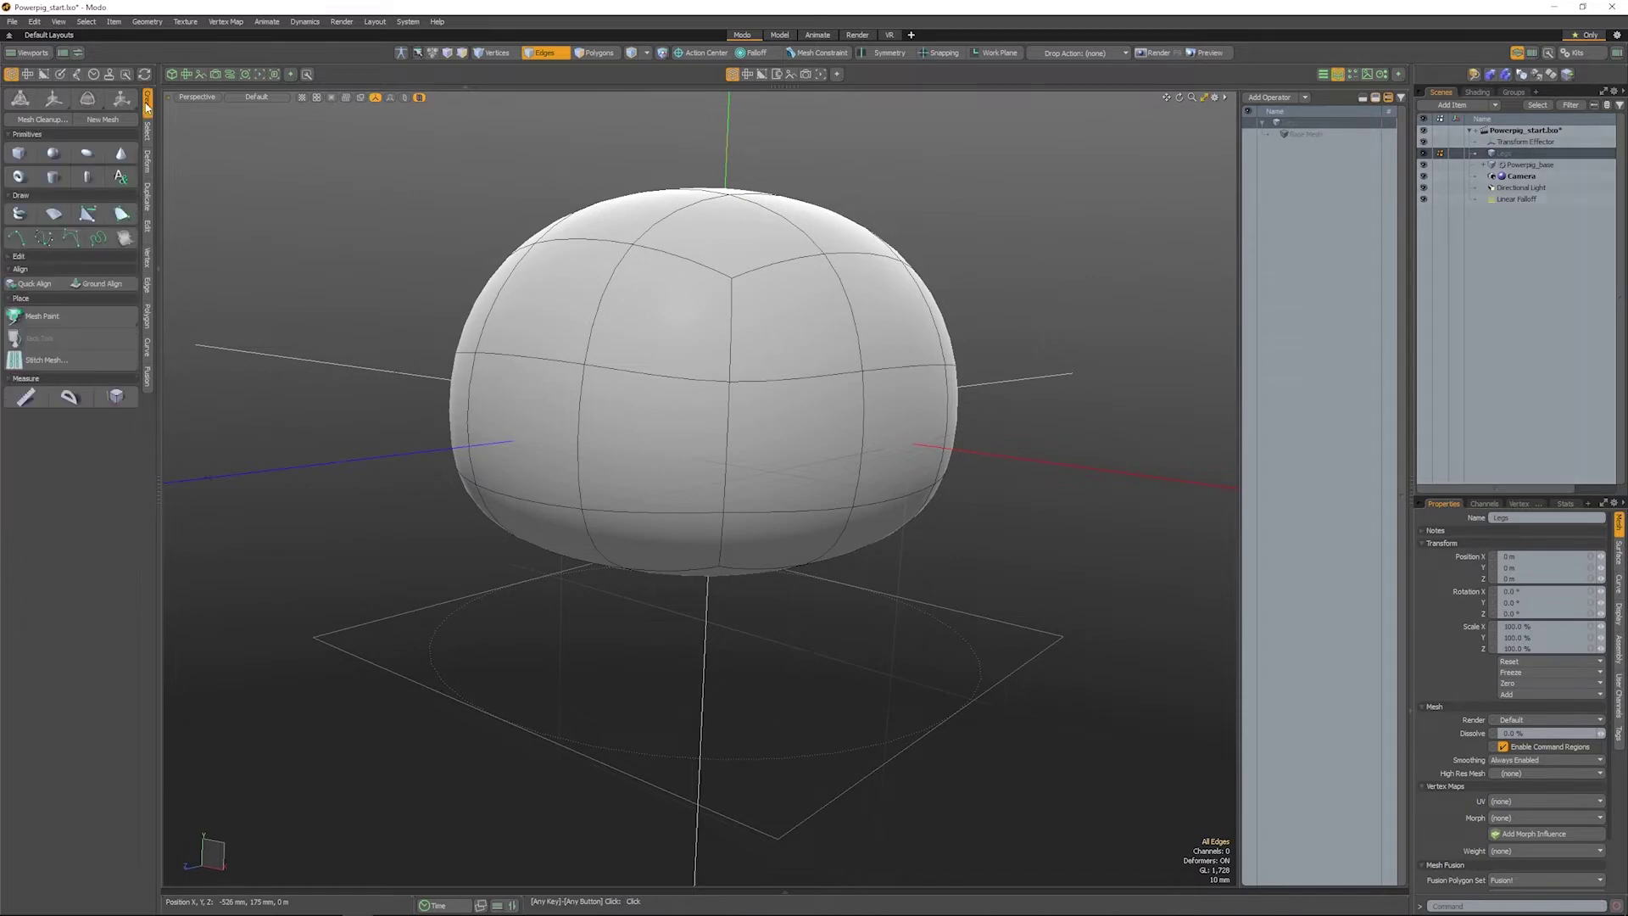
pyautogui.click(53, 176)
pyautogui.hotkey('ctrl', 'space')
pyautogui.click(390, 349)
pyautogui.keyDown('alt'); pyautogui.keyDown('shift'); pyautogui.moveTo(537, 525); pyautogui.dragTo(524, 428); pyautogui.keyUp('shift'); pyautogui.keyUp('alt')
pyautogui.keyDown('ctrl'); pyautogui.moveTo(538, 552); pyautogui.dragTo(495, 597); pyautogui.keyUp('ctrl')
# Step: In the perspective view, stretch the leg cylinder vertically to about 62 mm tall so it reaches into the body's underside
pyautogui.hotkey('ctrl', 'space')
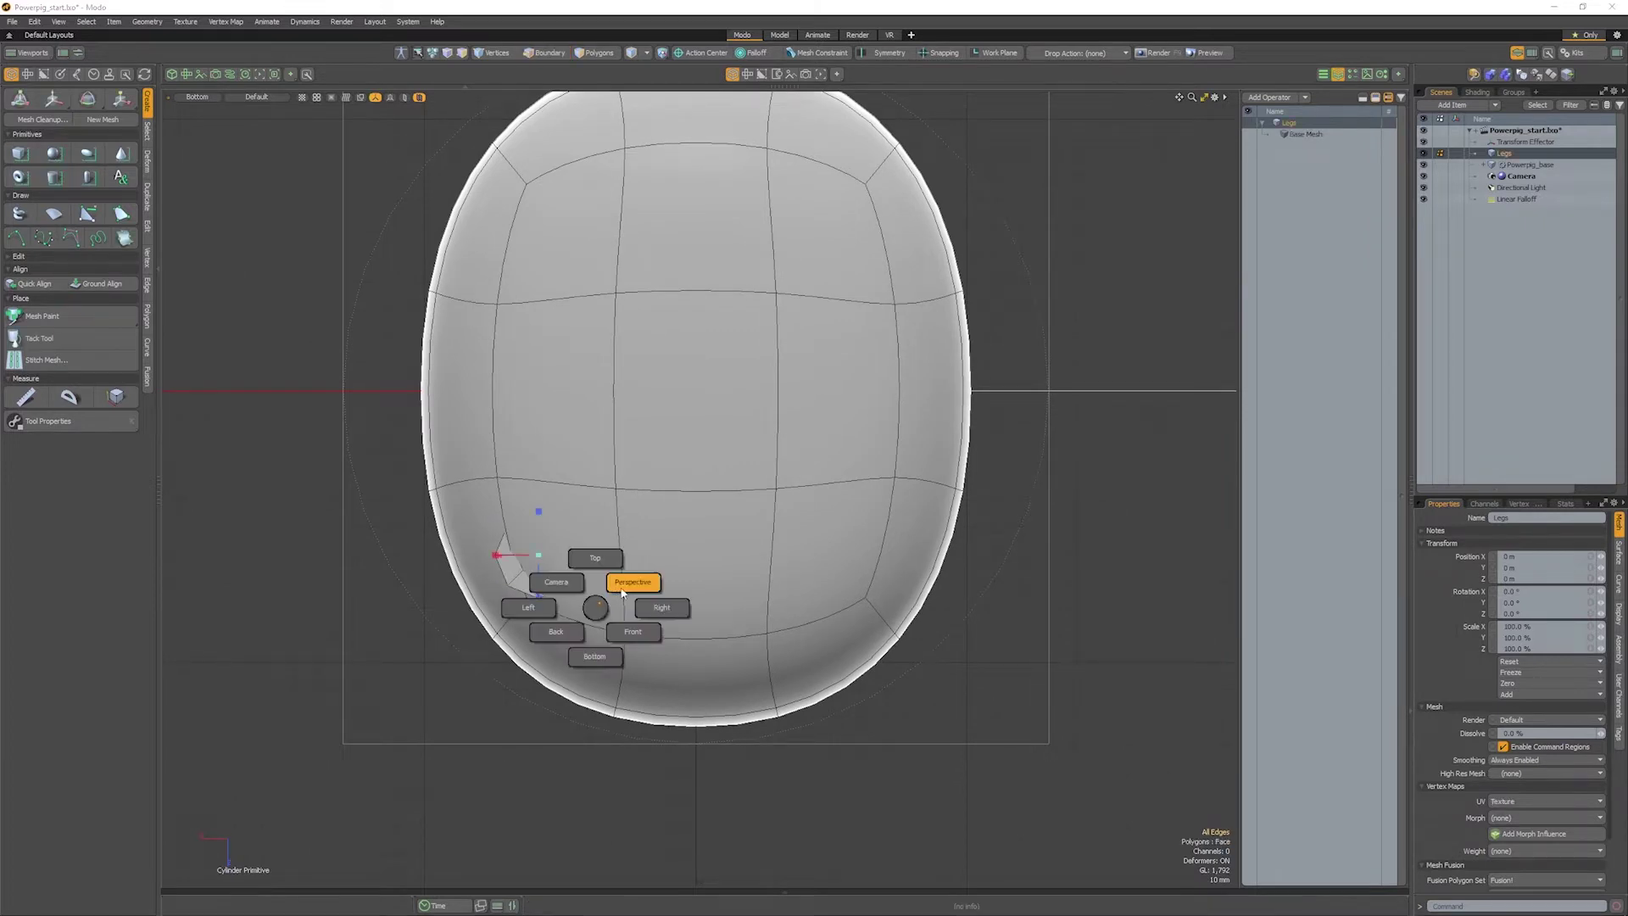
pyautogui.click(626, 575)
pyautogui.moveTo(779, 504); pyautogui.dragTo(769, 656)
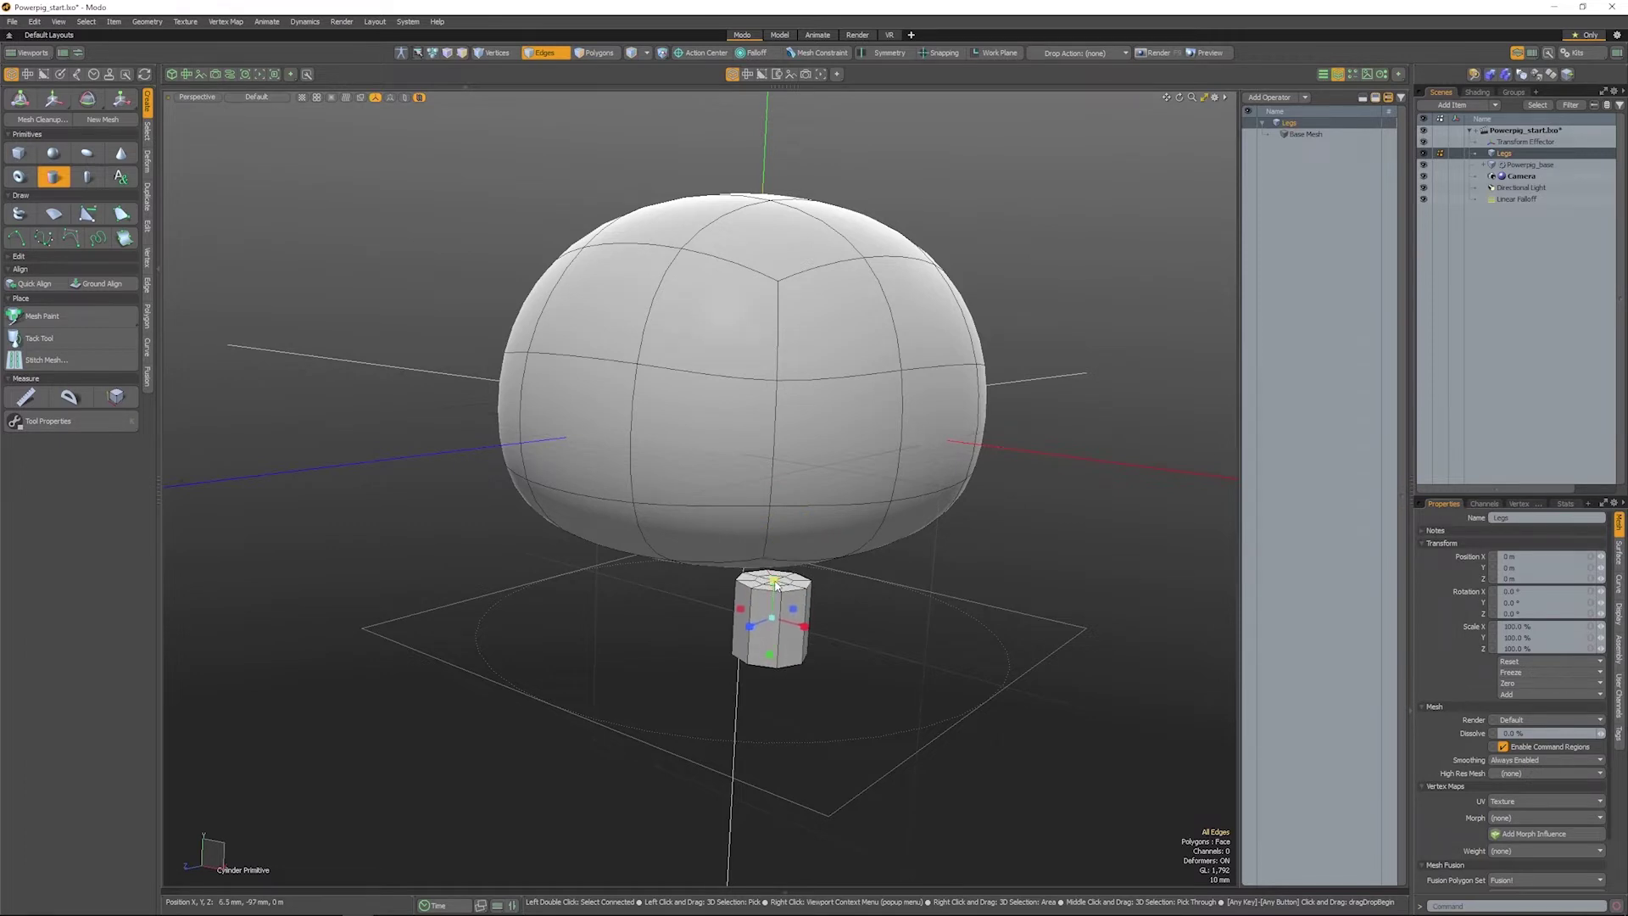
pyautogui.keyDown('alt'); pyautogui.moveTo(775, 584); pyautogui.dragTo(728, 506); pyautogui.keyUp('alt')
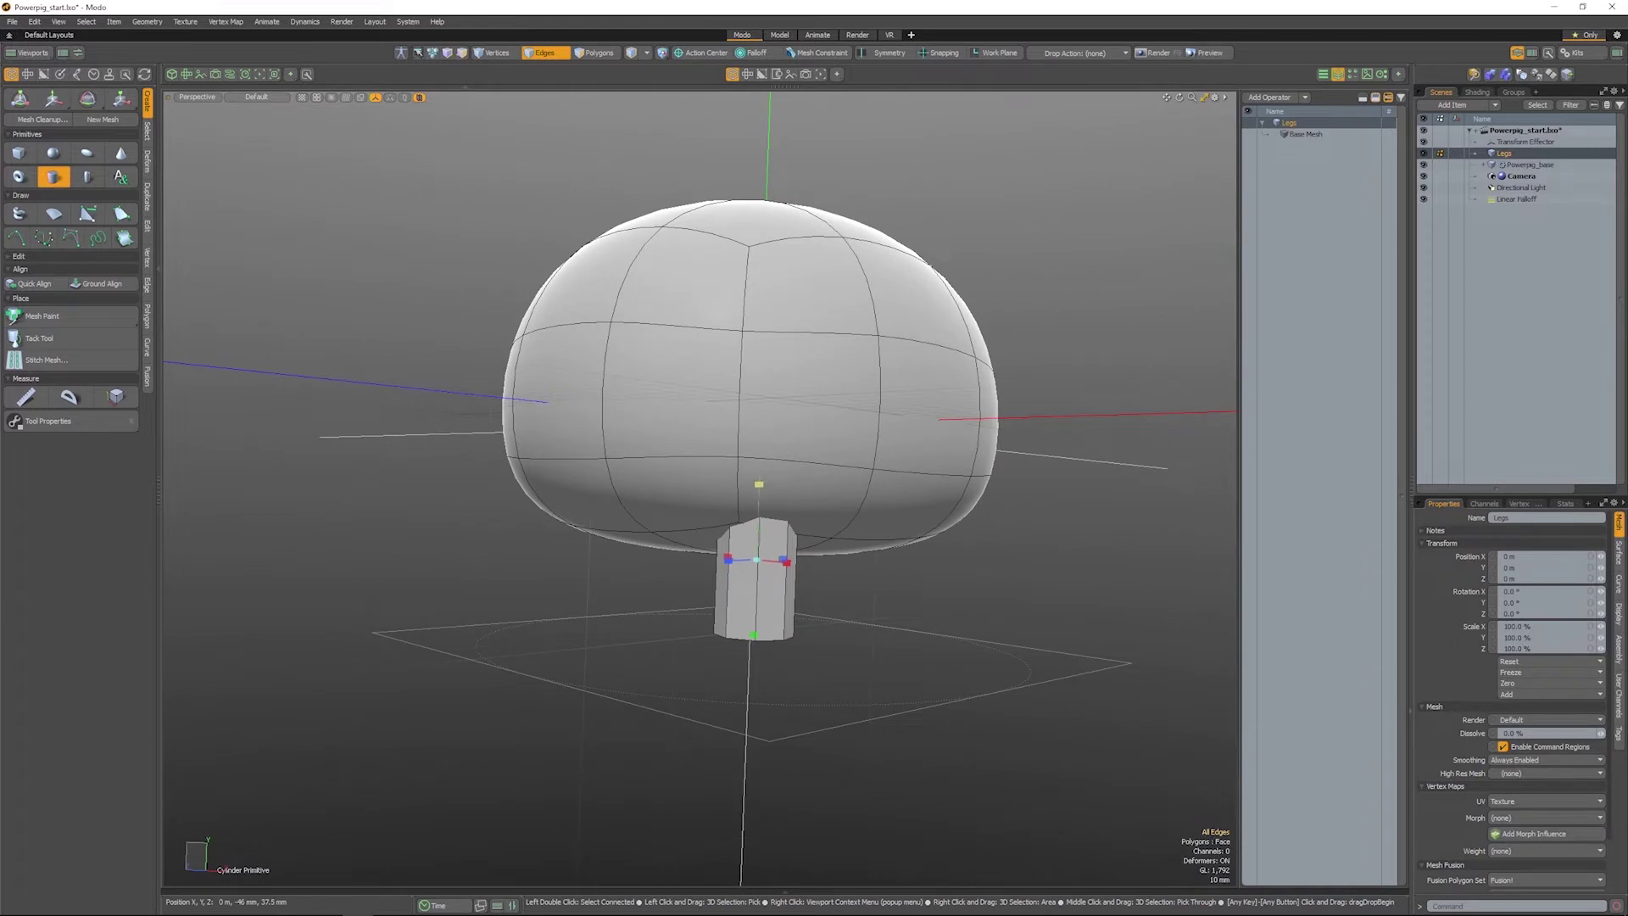
# Step: Try Single Polygon and Radial for the cylinder's bottom cap, then restore Quad Grid on both caps
pyautogui.click(119, 422)
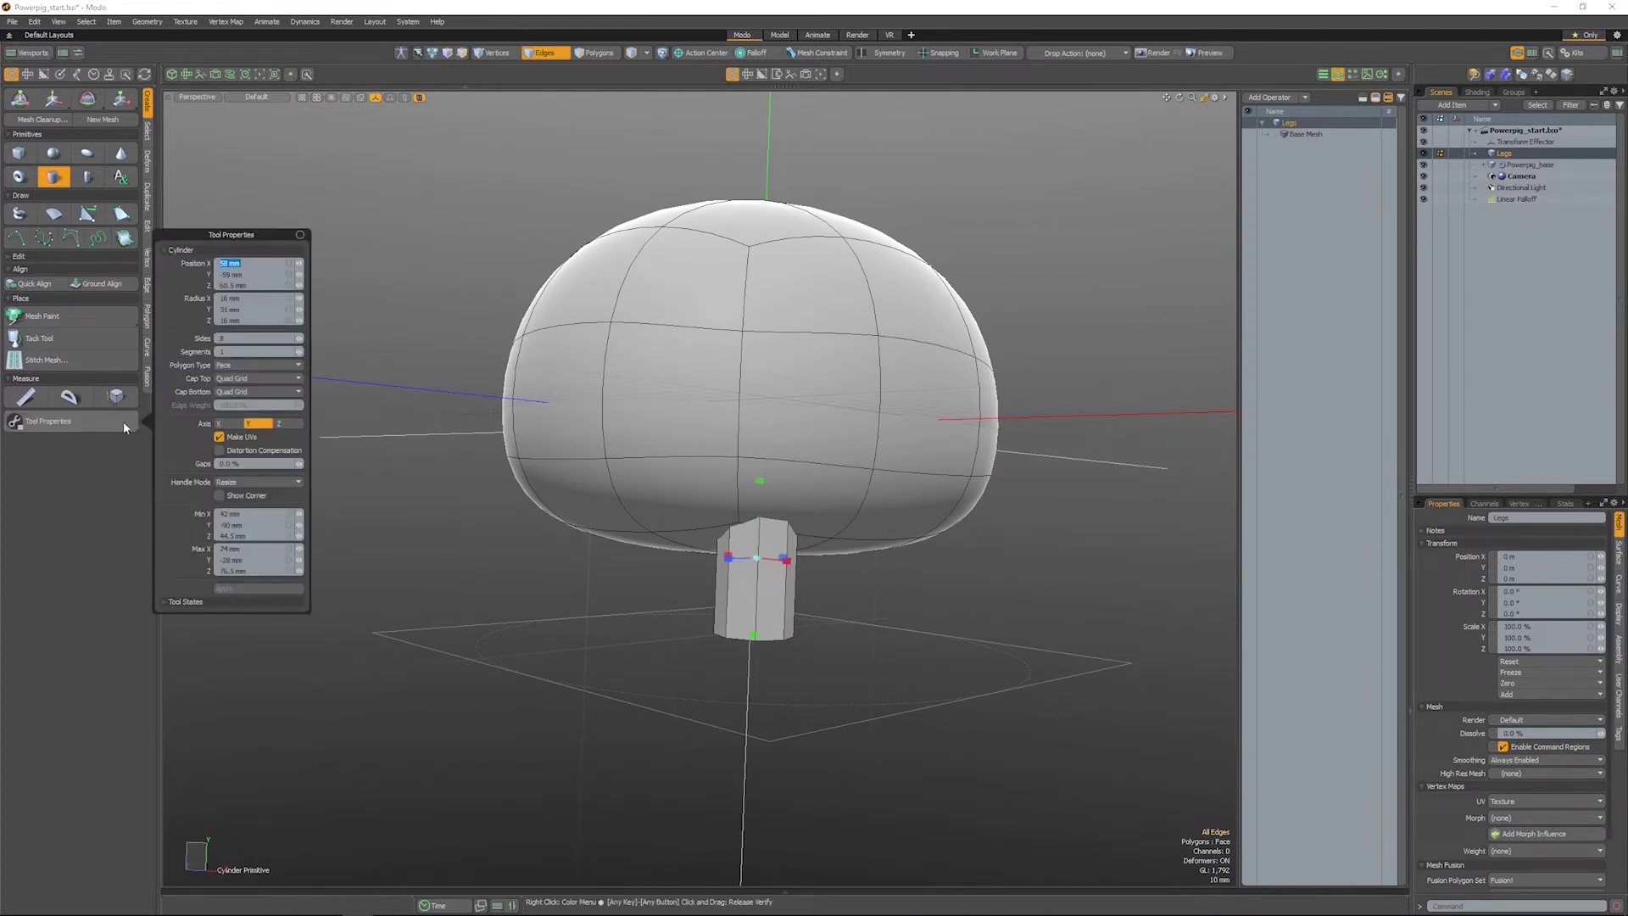
pyautogui.click(252, 378)
pyautogui.click(254, 382)
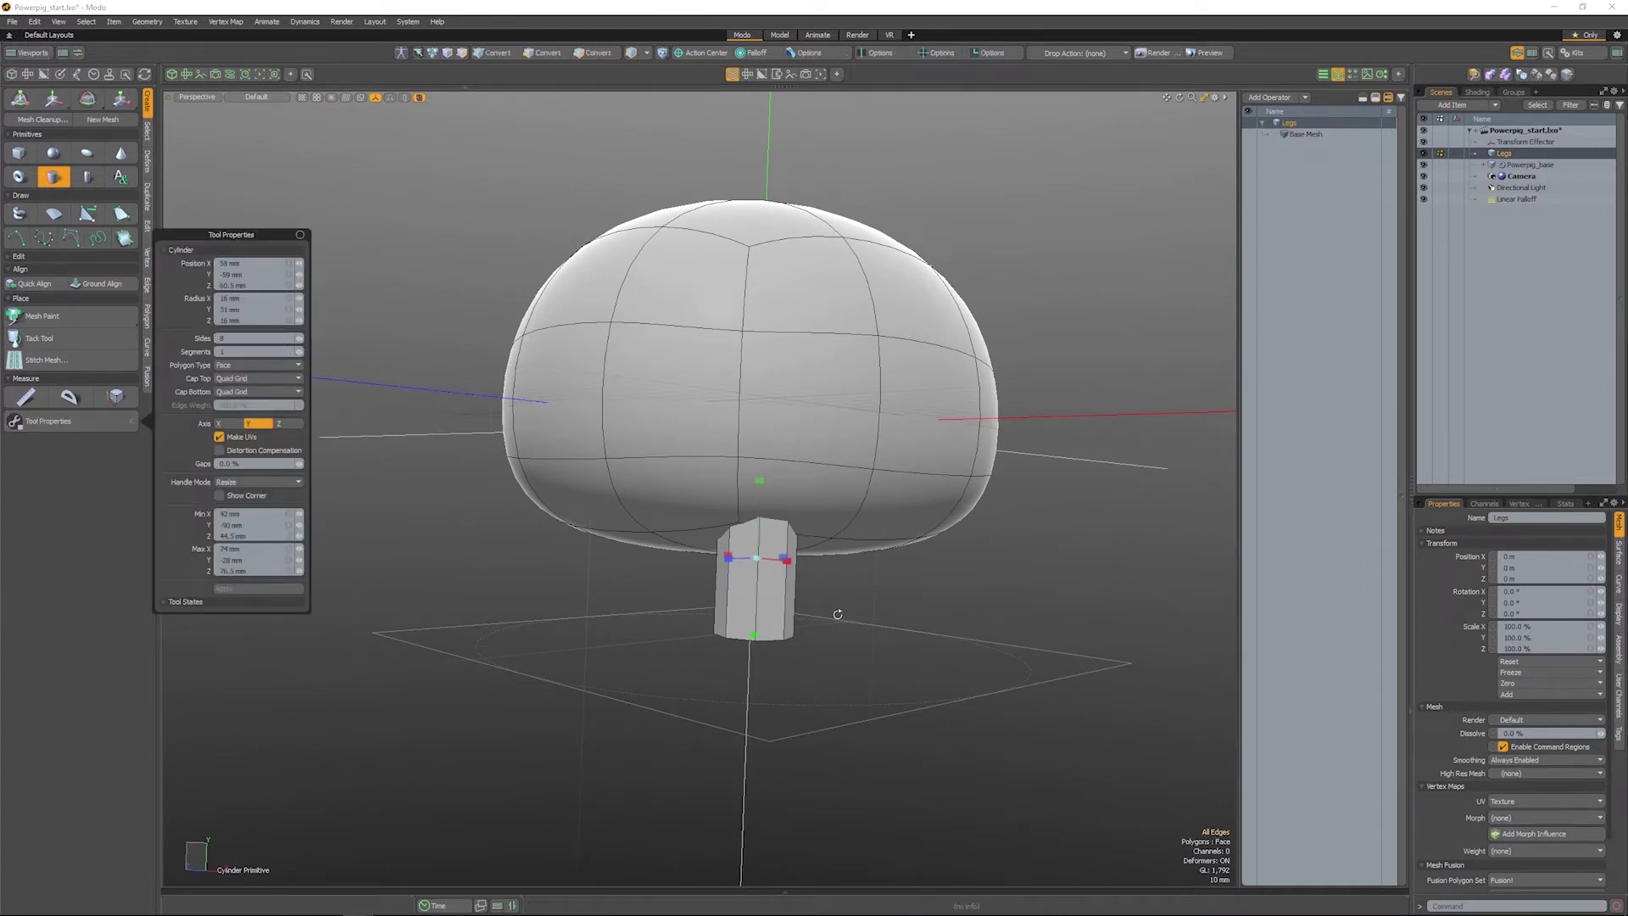
pyautogui.keyDown('alt'); pyautogui.moveTo(753, 611); pyautogui.dragTo(775, 536); pyautogui.keyUp('alt')
pyautogui.scroll(2, 775, 536)
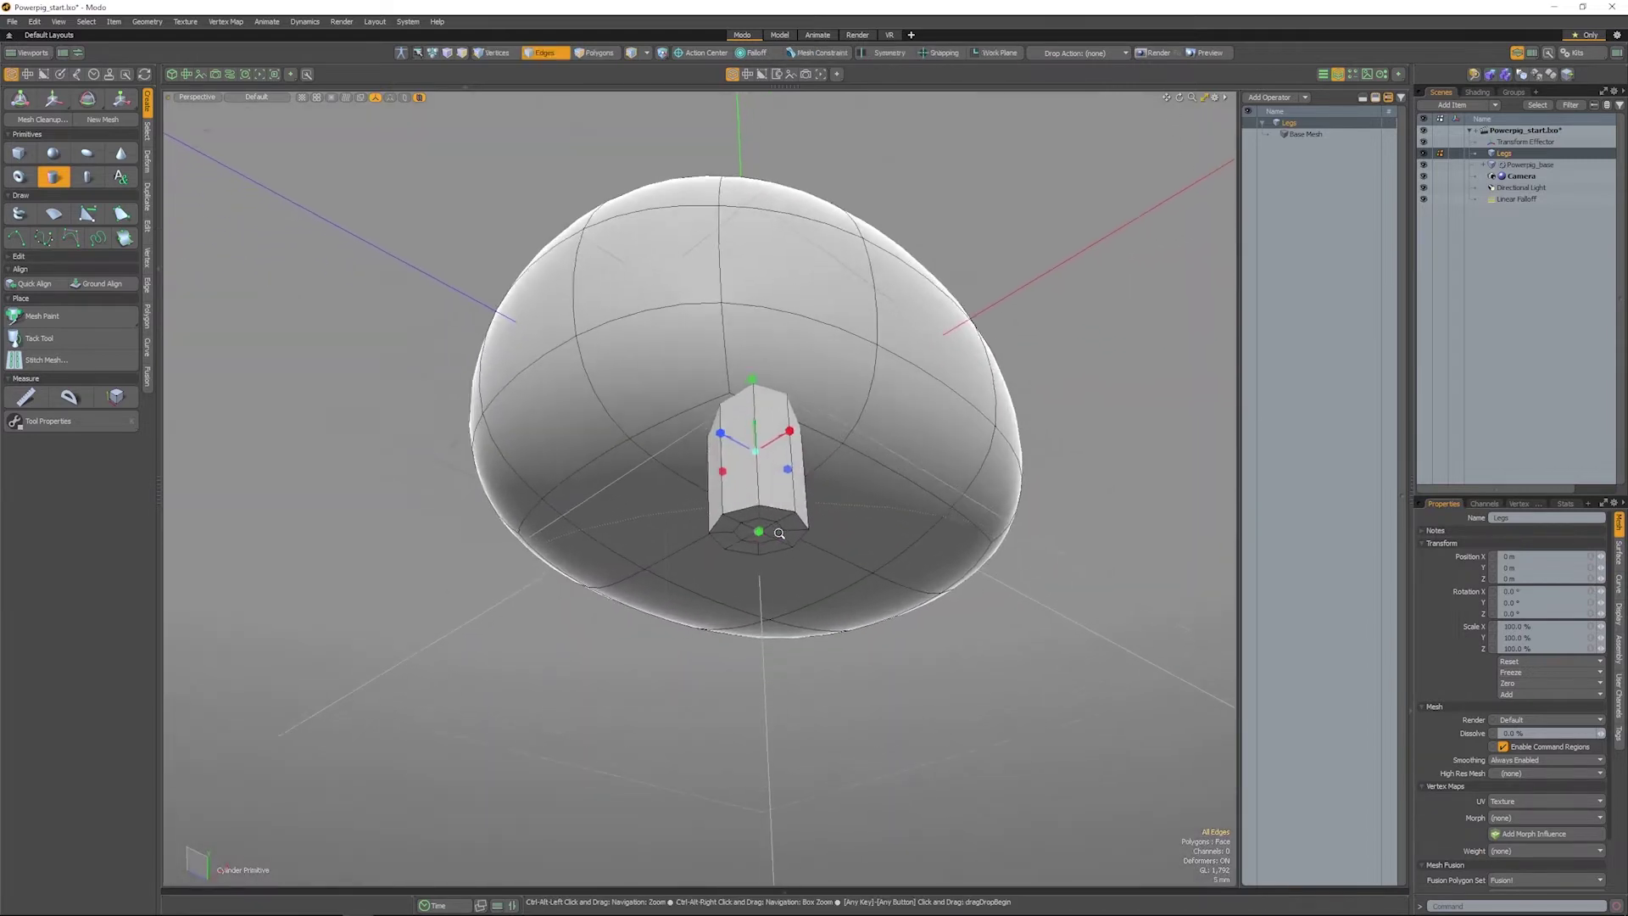
pyautogui.click(95, 421)
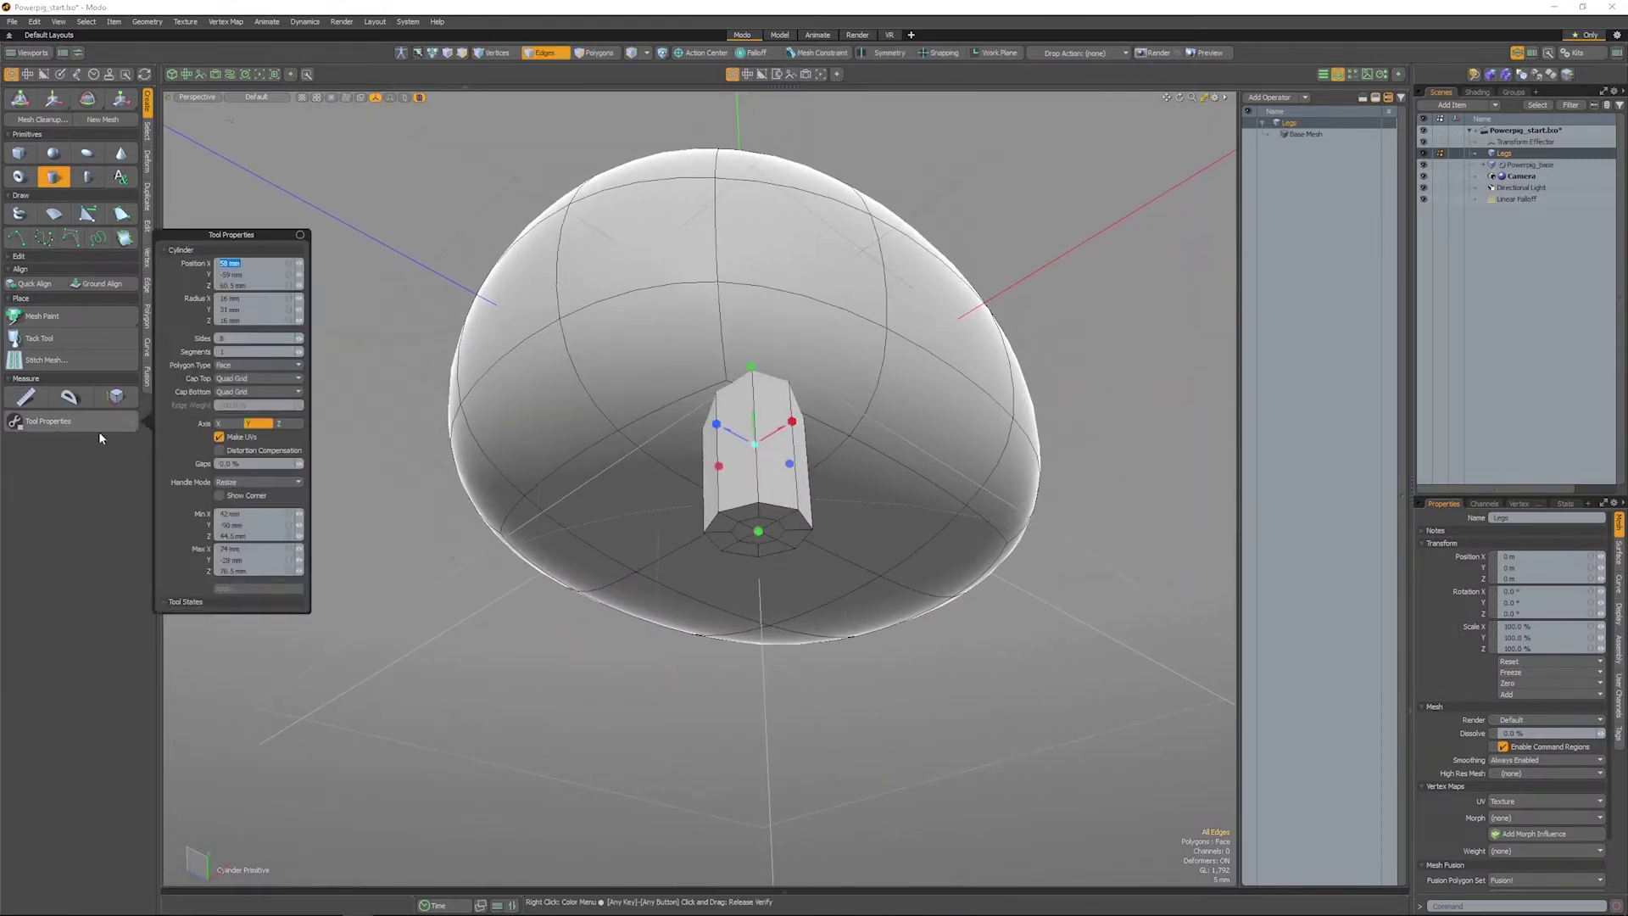
pyautogui.click(248, 392)
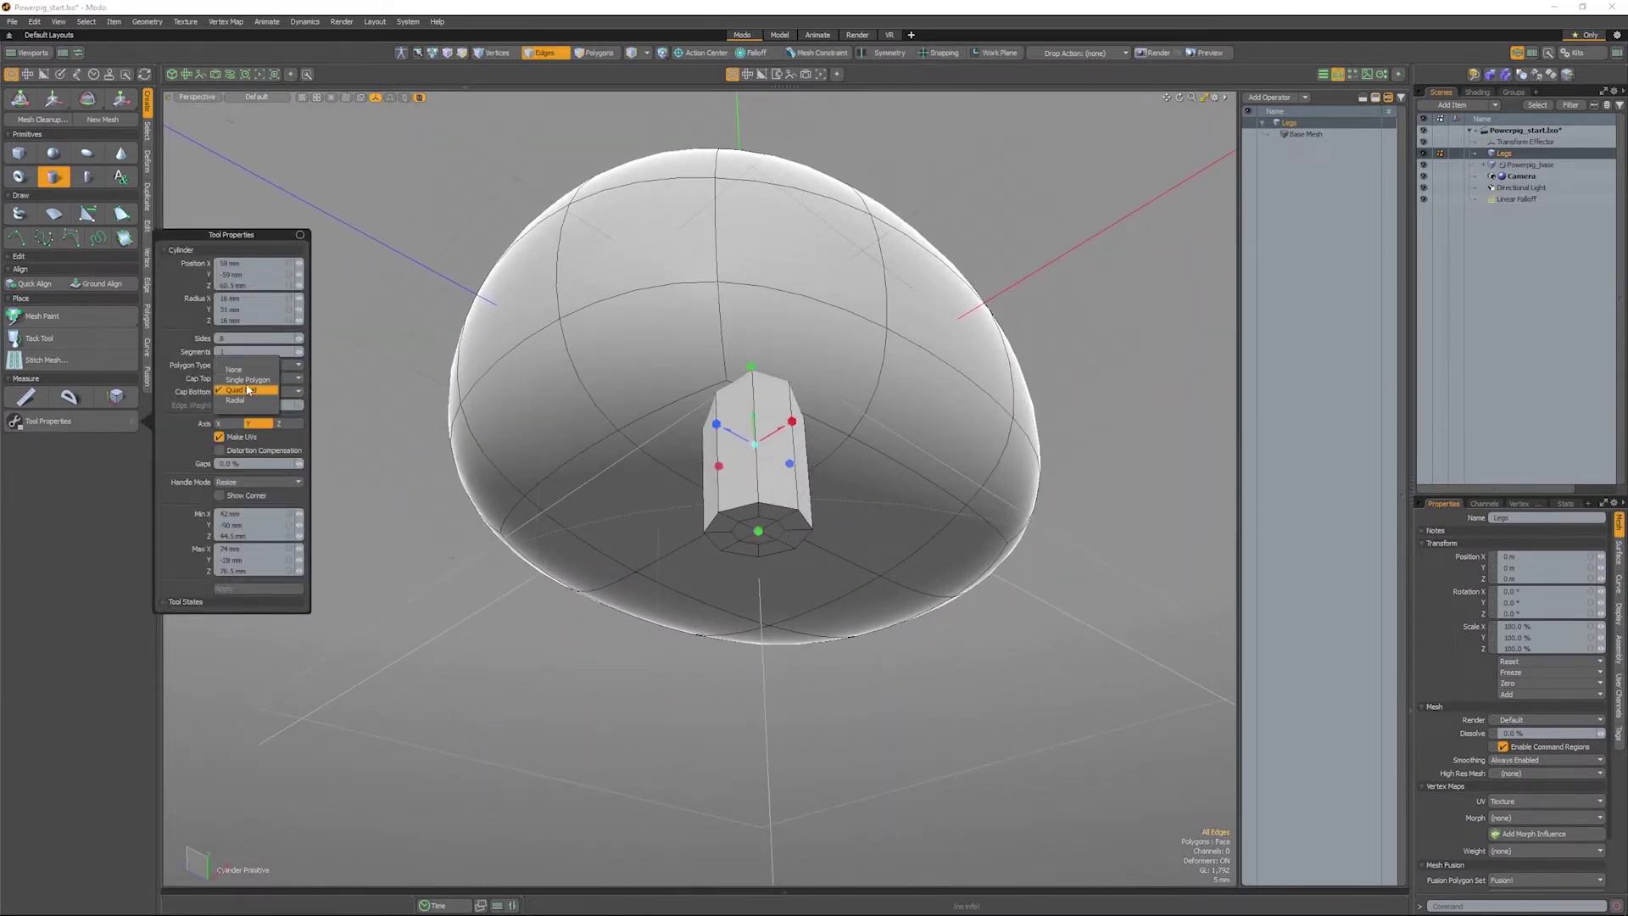
pyautogui.click(248, 379)
pyautogui.click(245, 379)
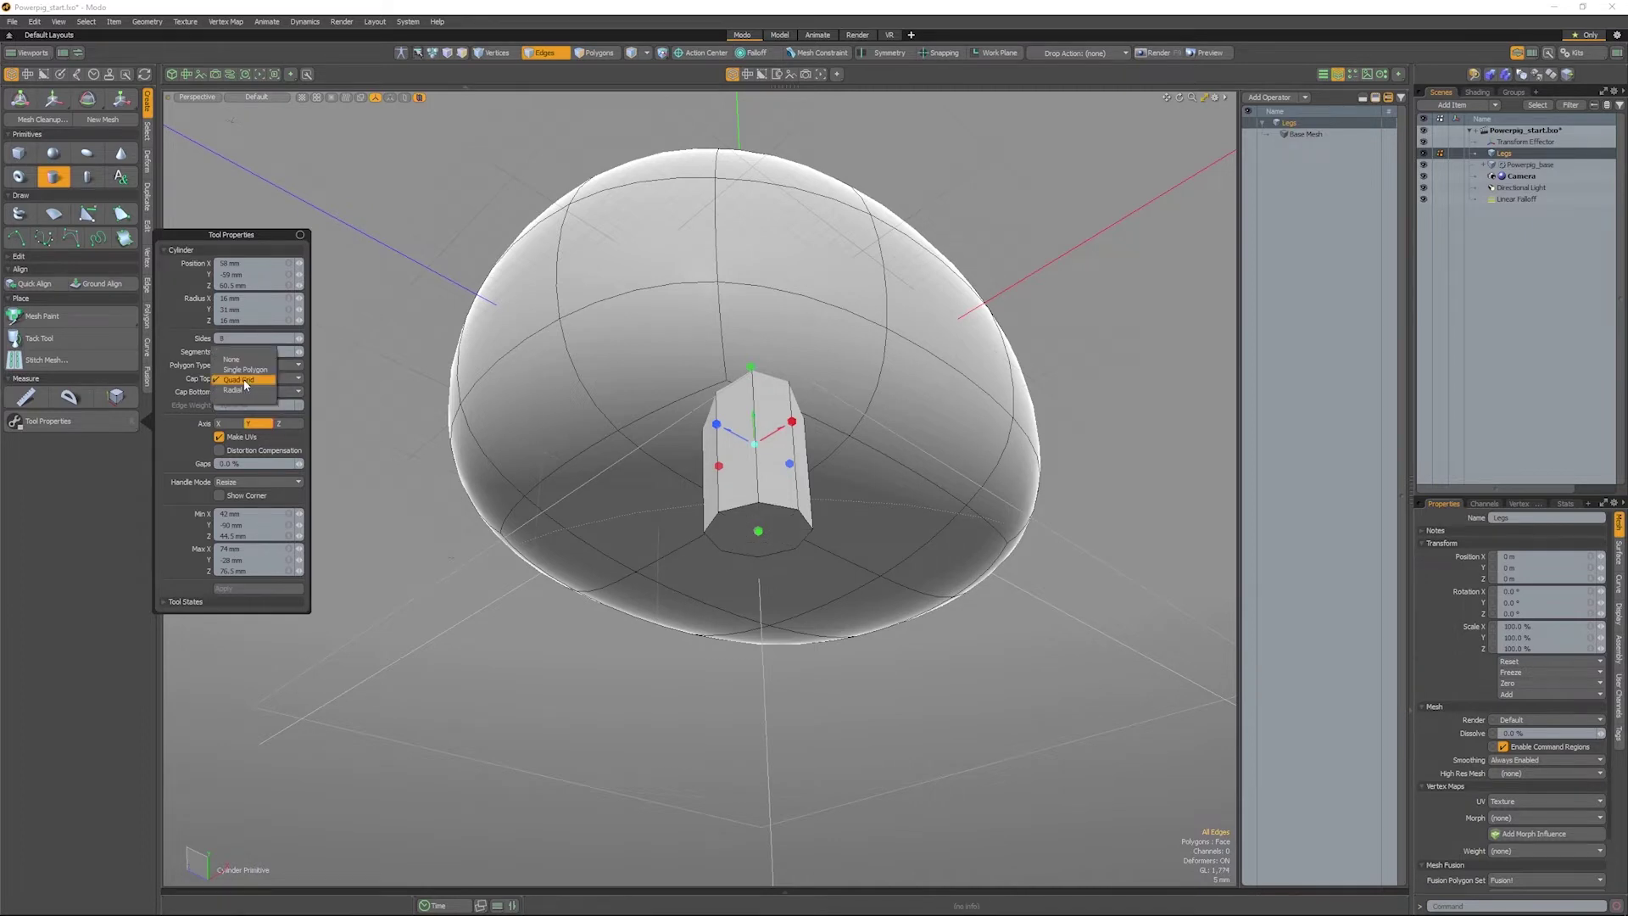
pyautogui.click(245, 380)
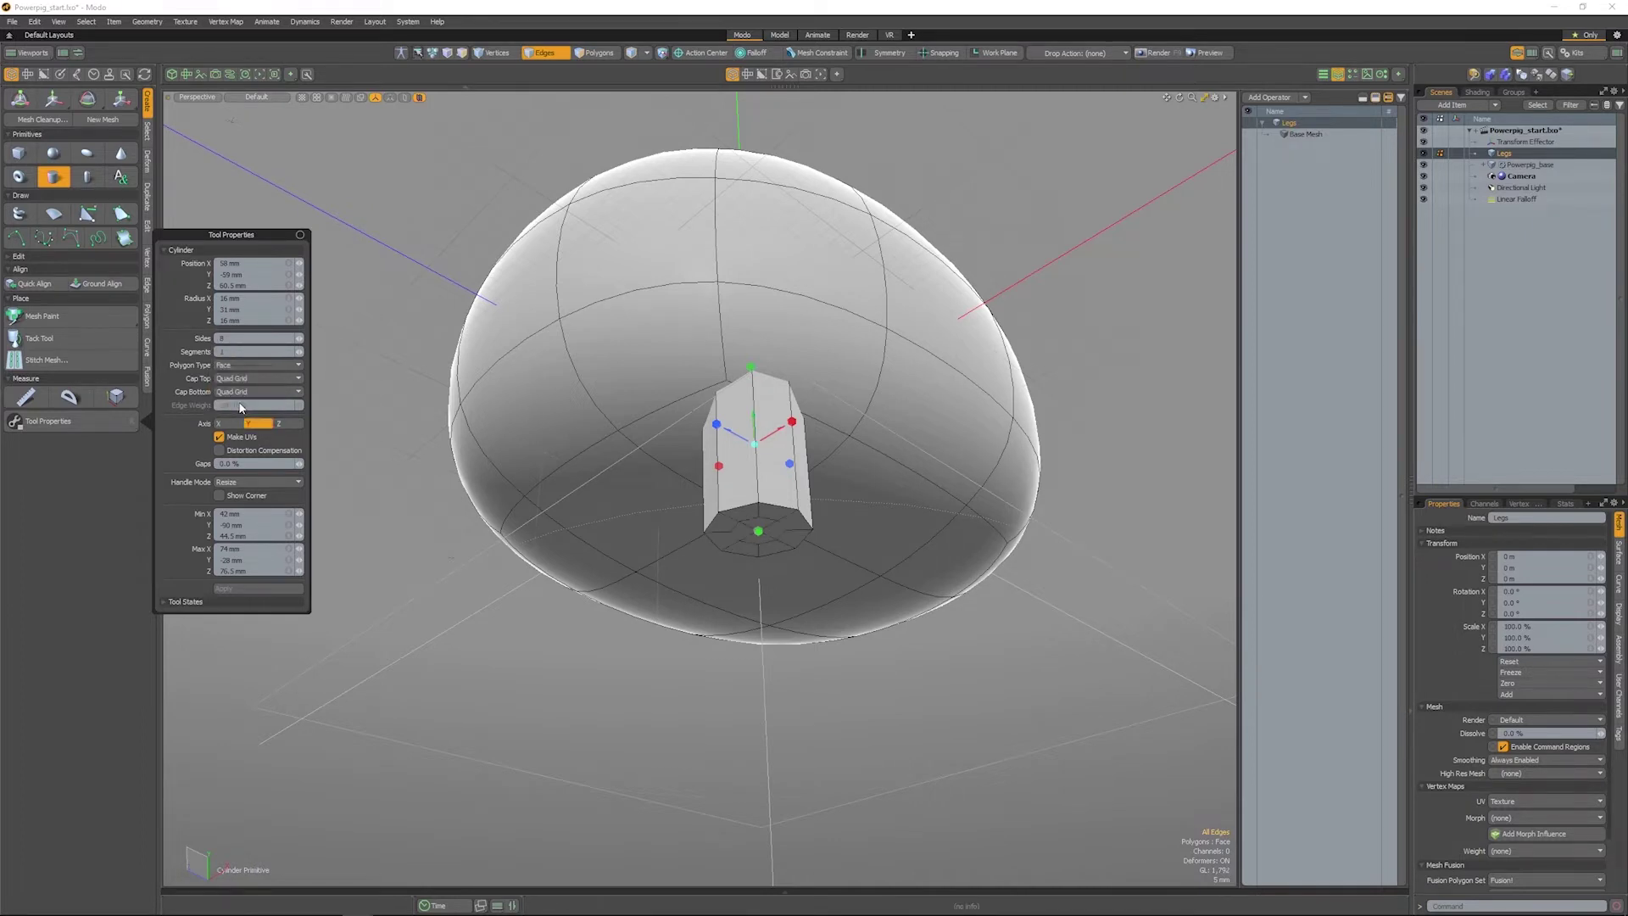
pyautogui.click(246, 392)
pyautogui.click(237, 405)
pyautogui.click(239, 392)
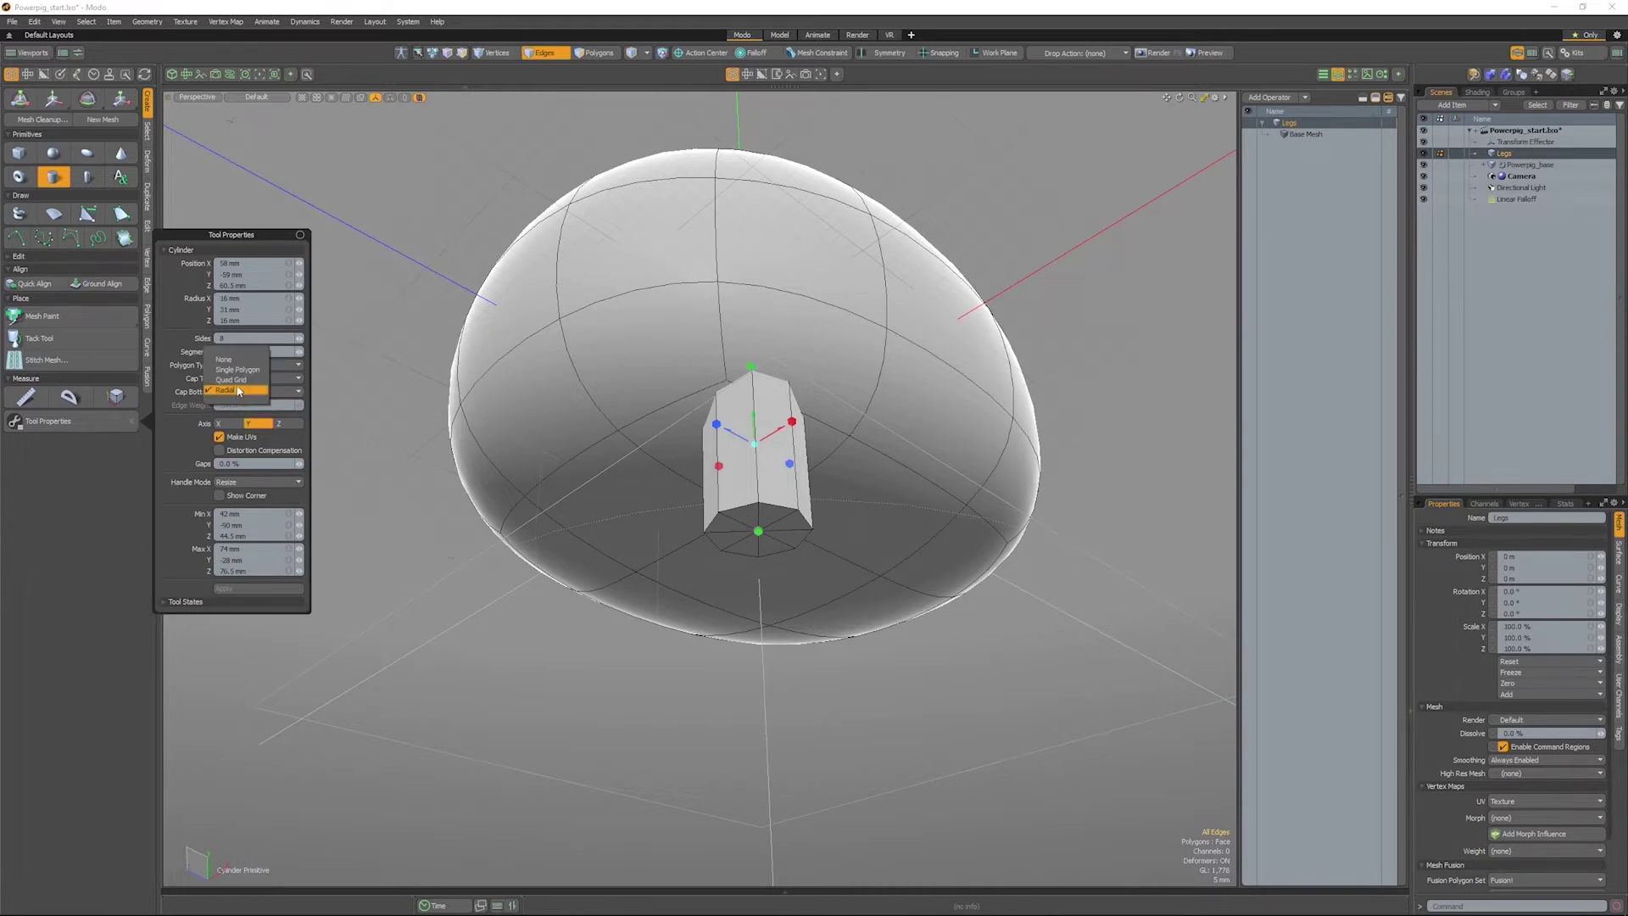
pyautogui.click(237, 381)
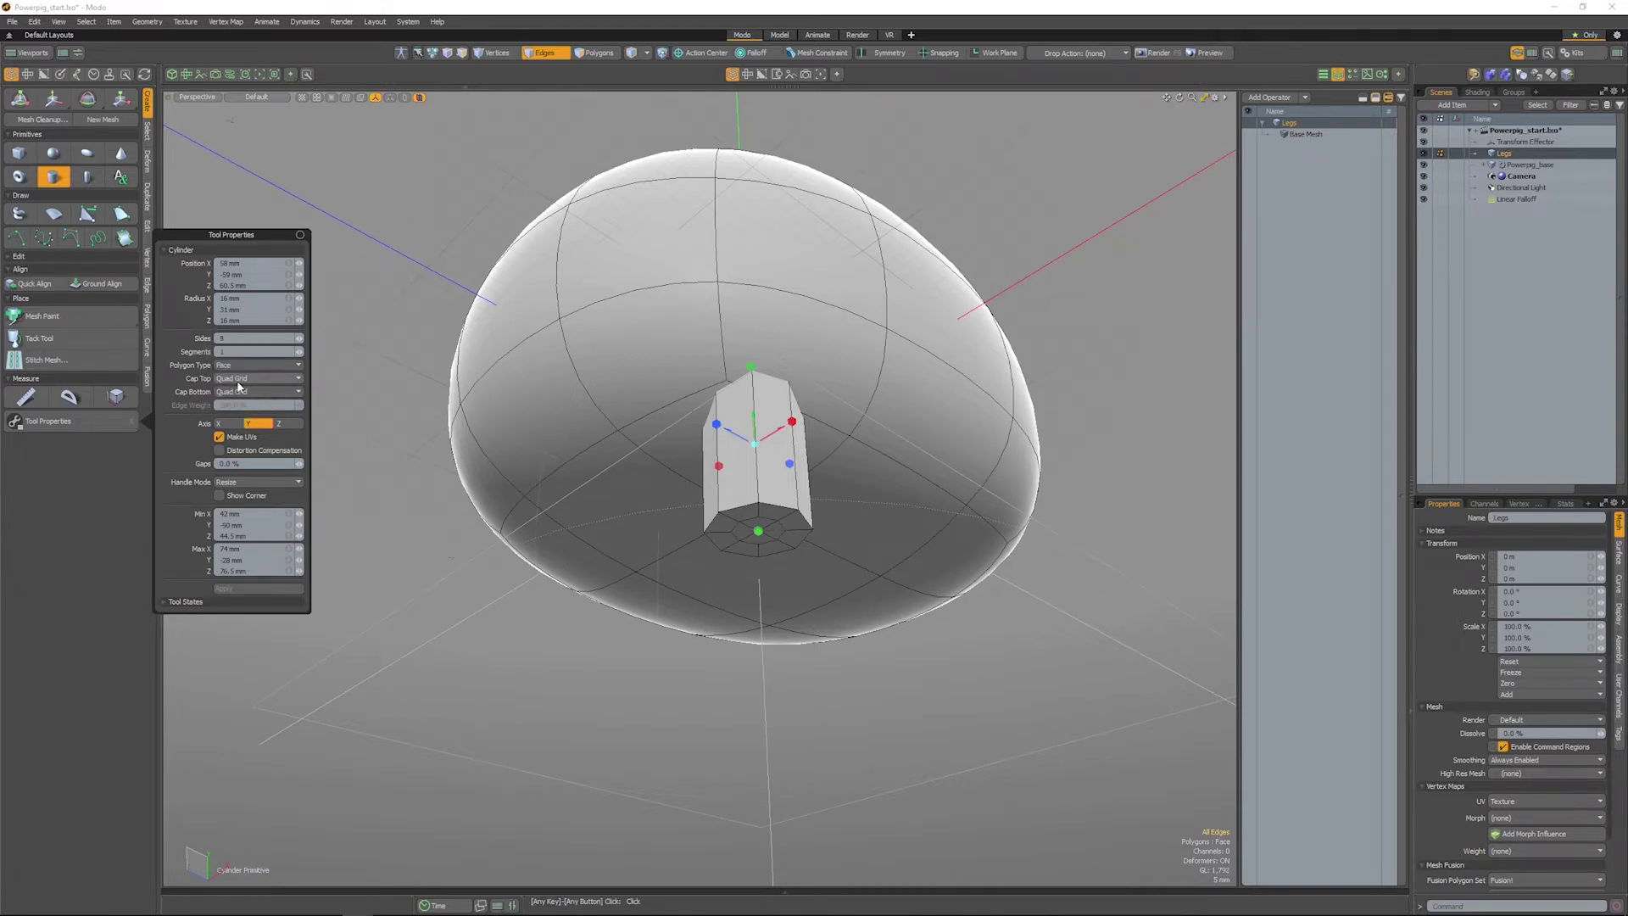
# Step: Finish the cylinder, show only the leg mesh, and scale up its top cap polygons to widen the upper end
pyautogui.press('space')
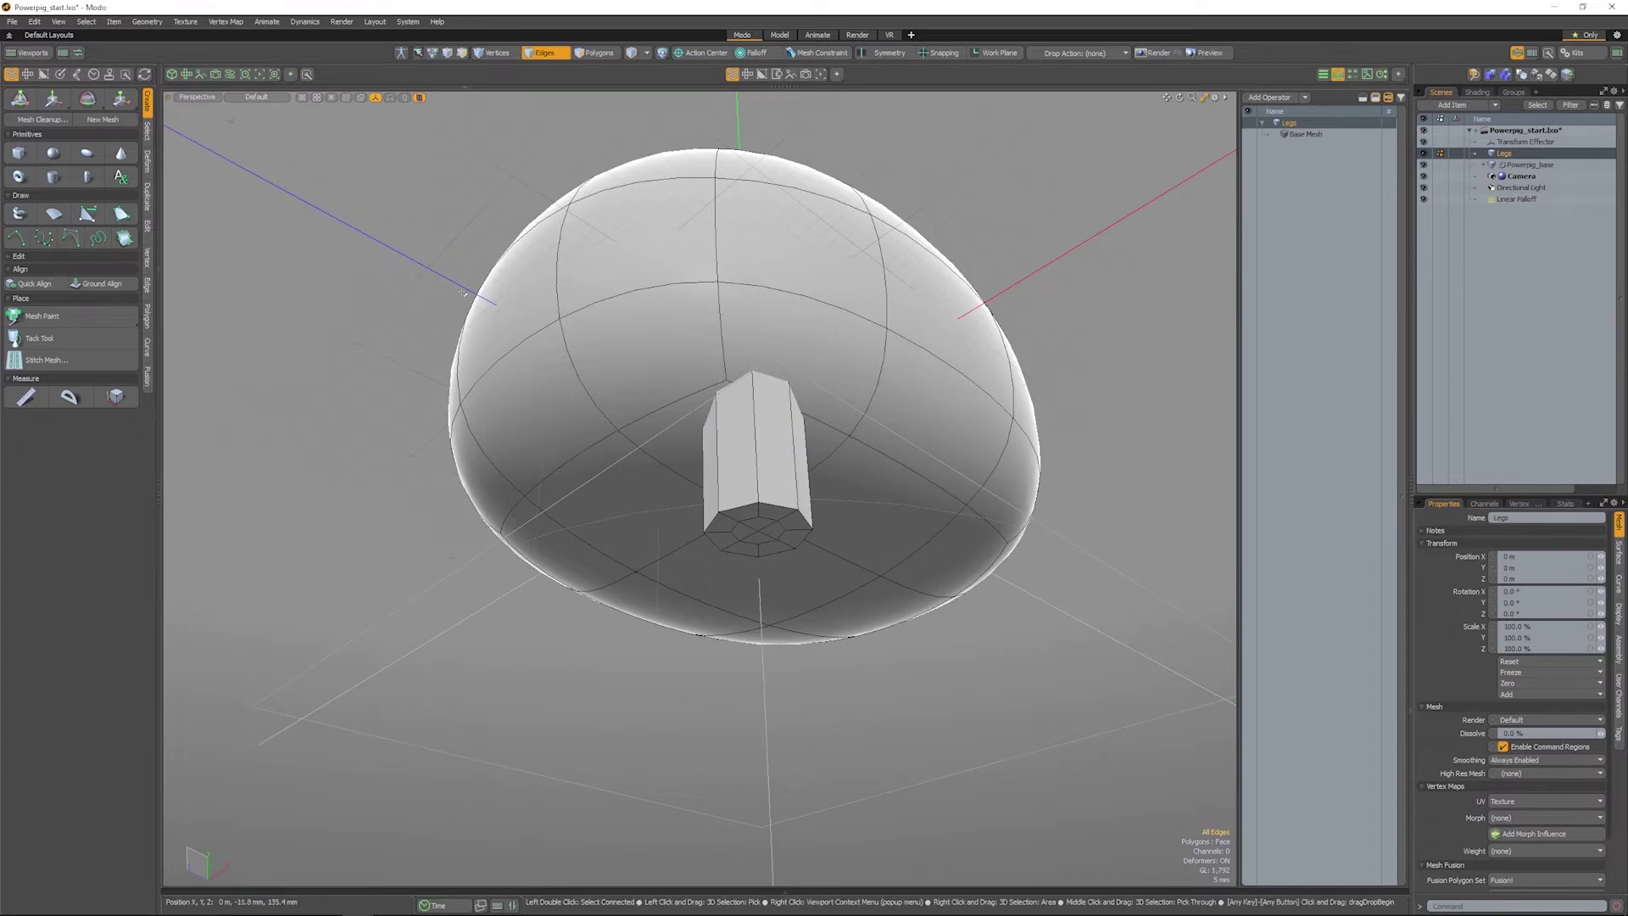
pyautogui.keyDown('alt'); pyautogui.moveTo(656, 207); pyautogui.dragTo(665, 803); pyautogui.keyUp('alt')
pyautogui.click(596, 52)
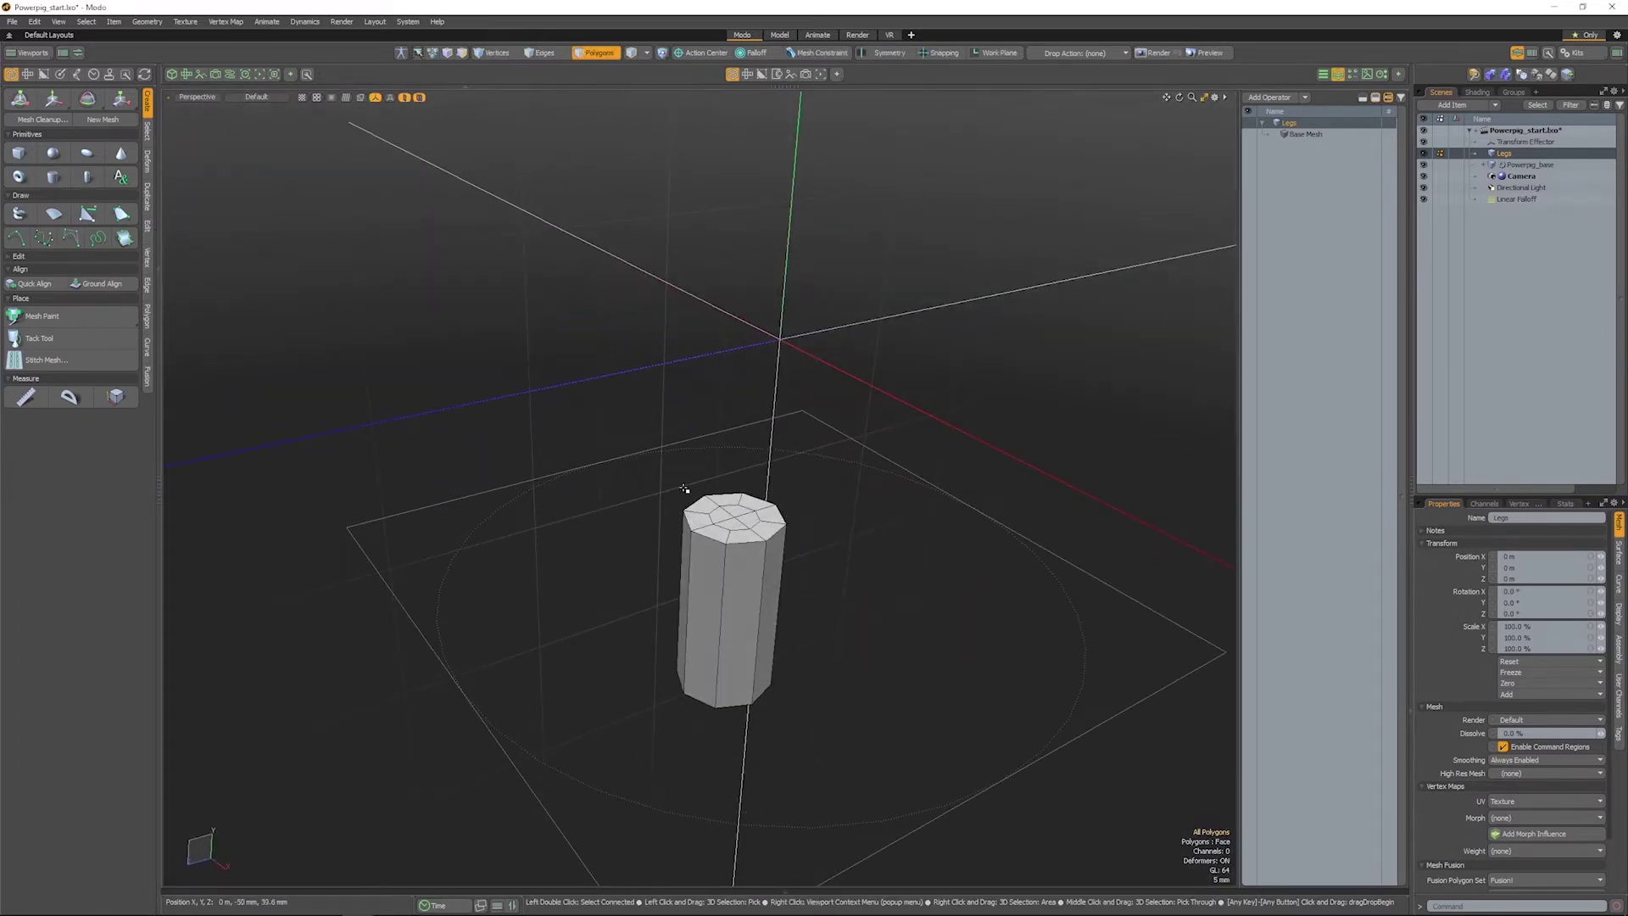
pyautogui.moveTo(708, 507); pyautogui.dragTo(762, 516)
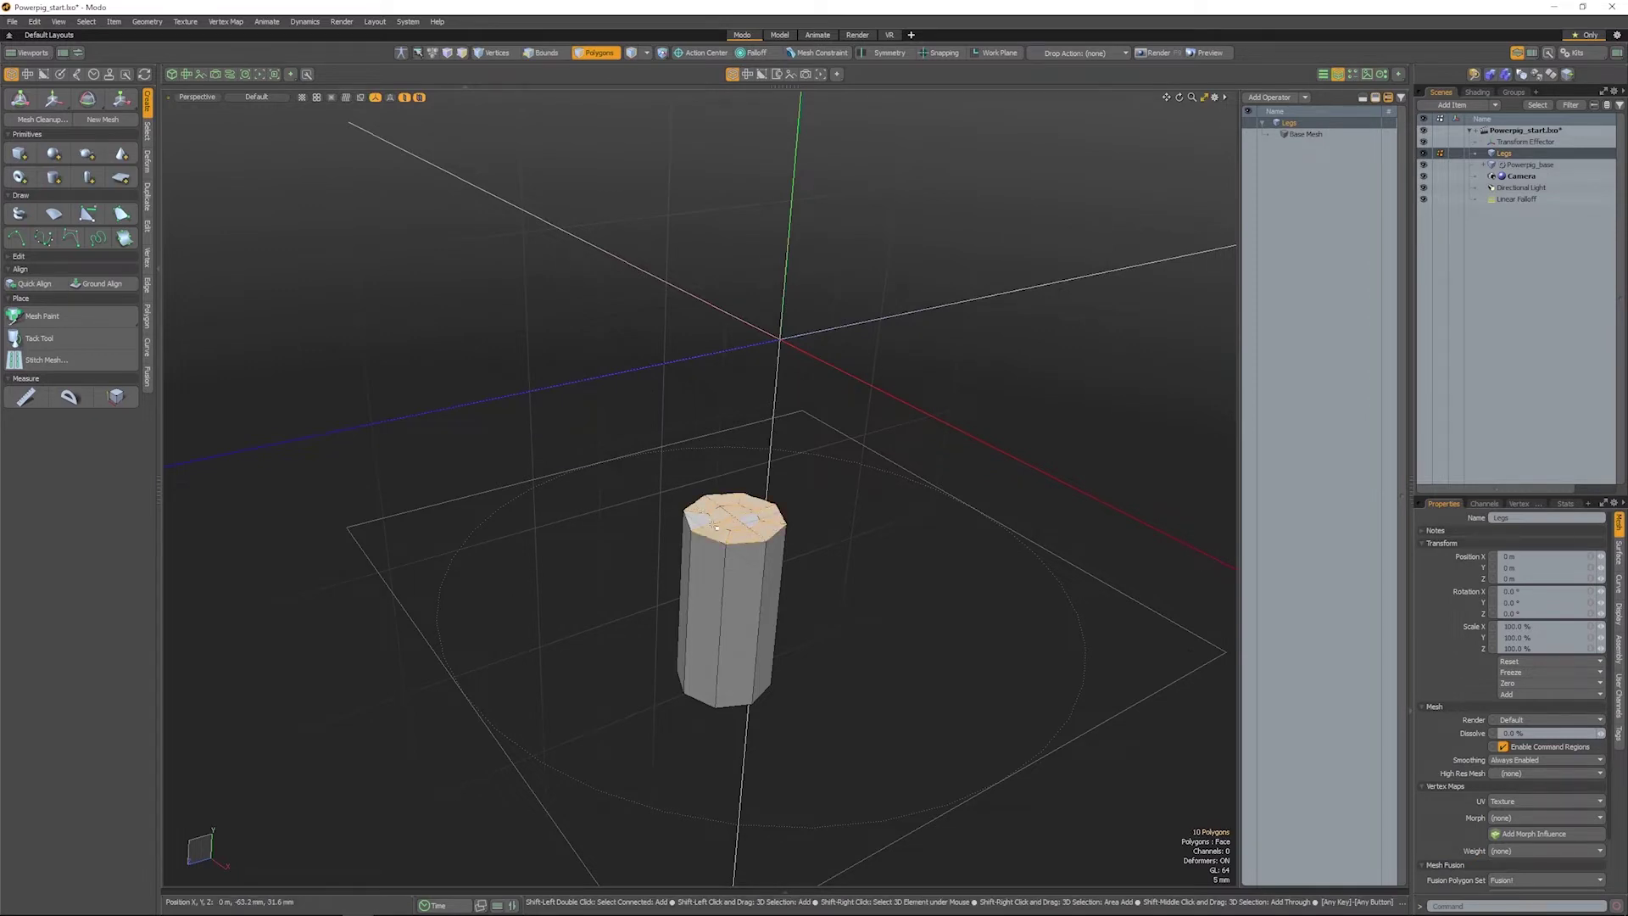
pyautogui.press('y')
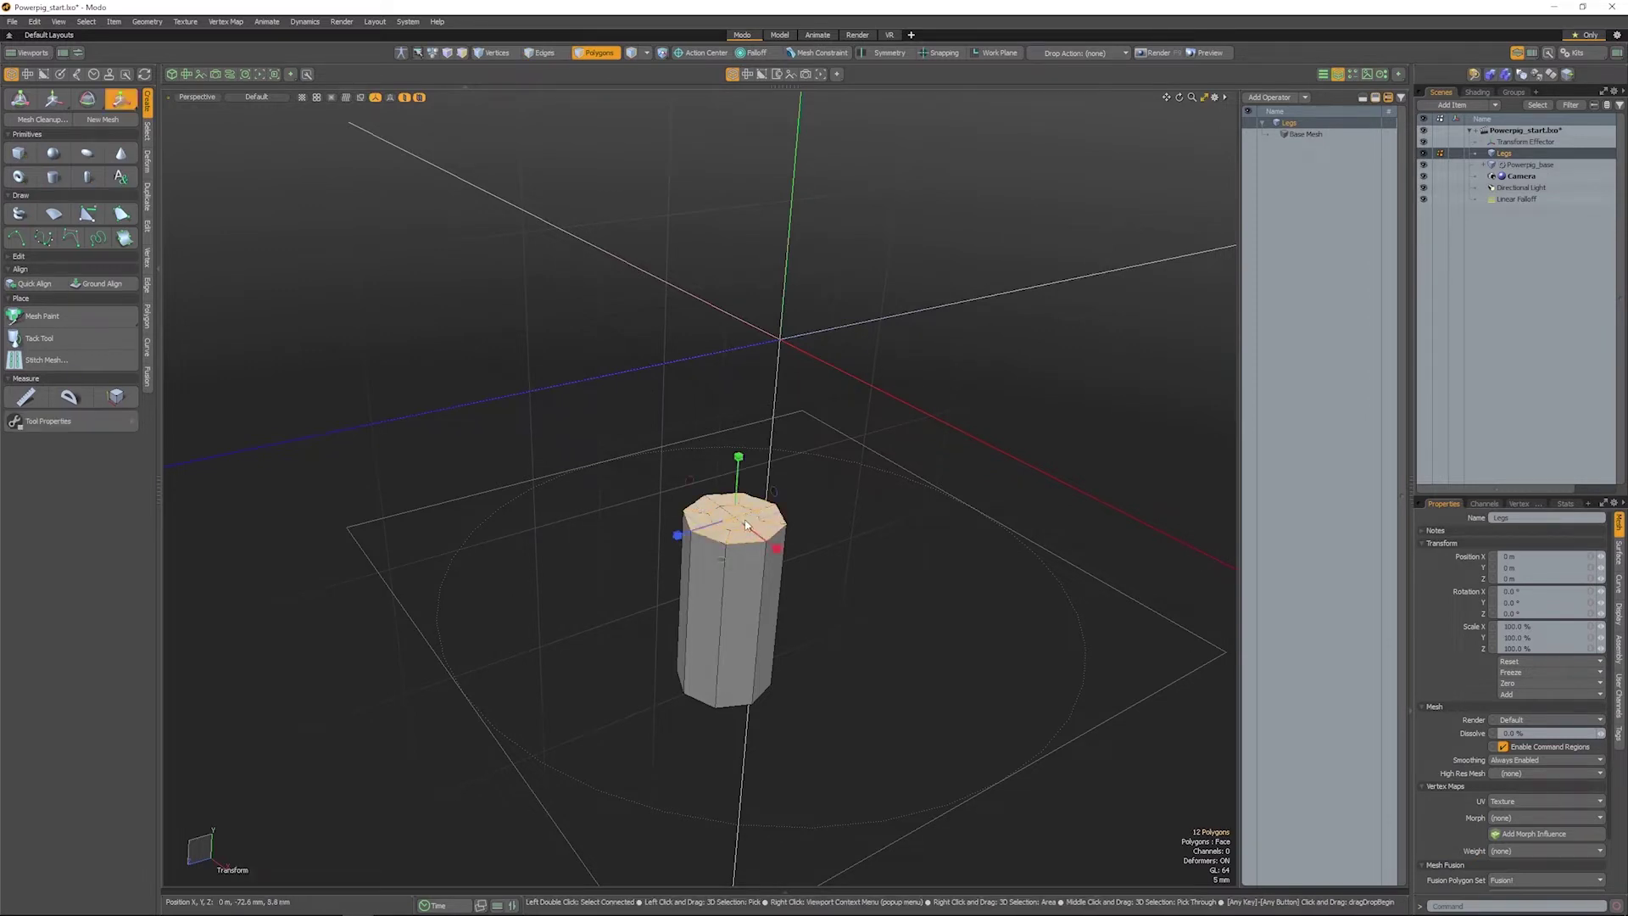
pyautogui.moveTo(720, 560); pyautogui.dragTo(772, 560)
# Step: Loop-slice the leg's vertical edges with a single cut at 50%
pyautogui.click(547, 53)
pyautogui.keyDown('shift'); pyautogui.click(720, 638); pyautogui.keyUp('shift')
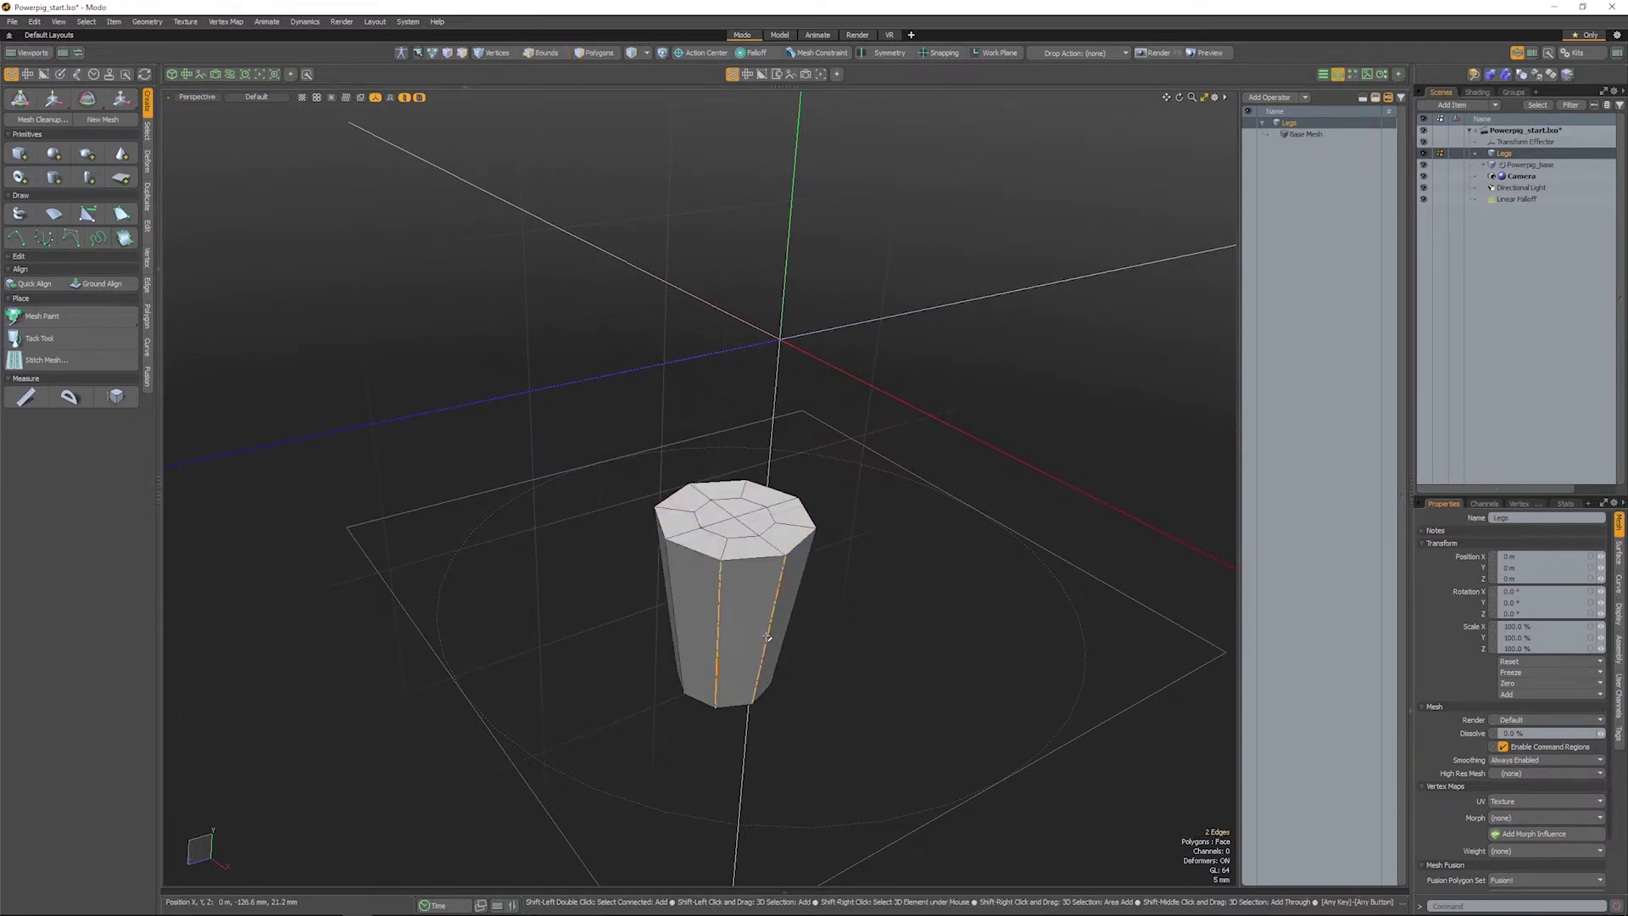
pyautogui.hotkey('alt', 'c')
pyautogui.click(120, 421)
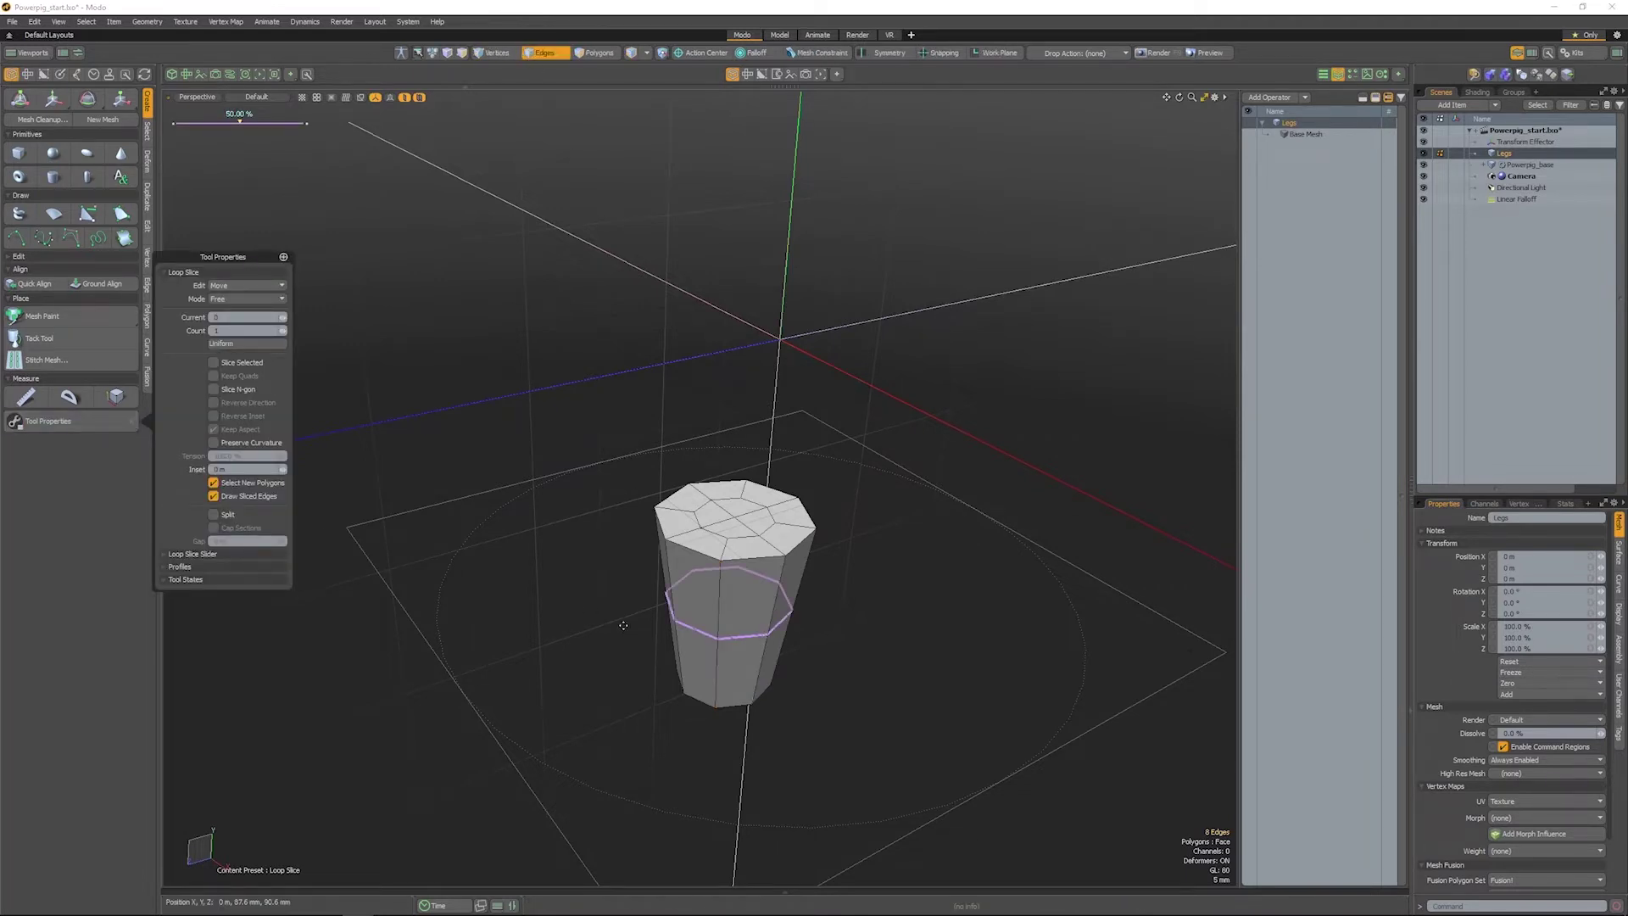
# Step: Scale the leg's middle edge loop inward and bevel it to spread additional loops above and below
pyautogui.press('y')
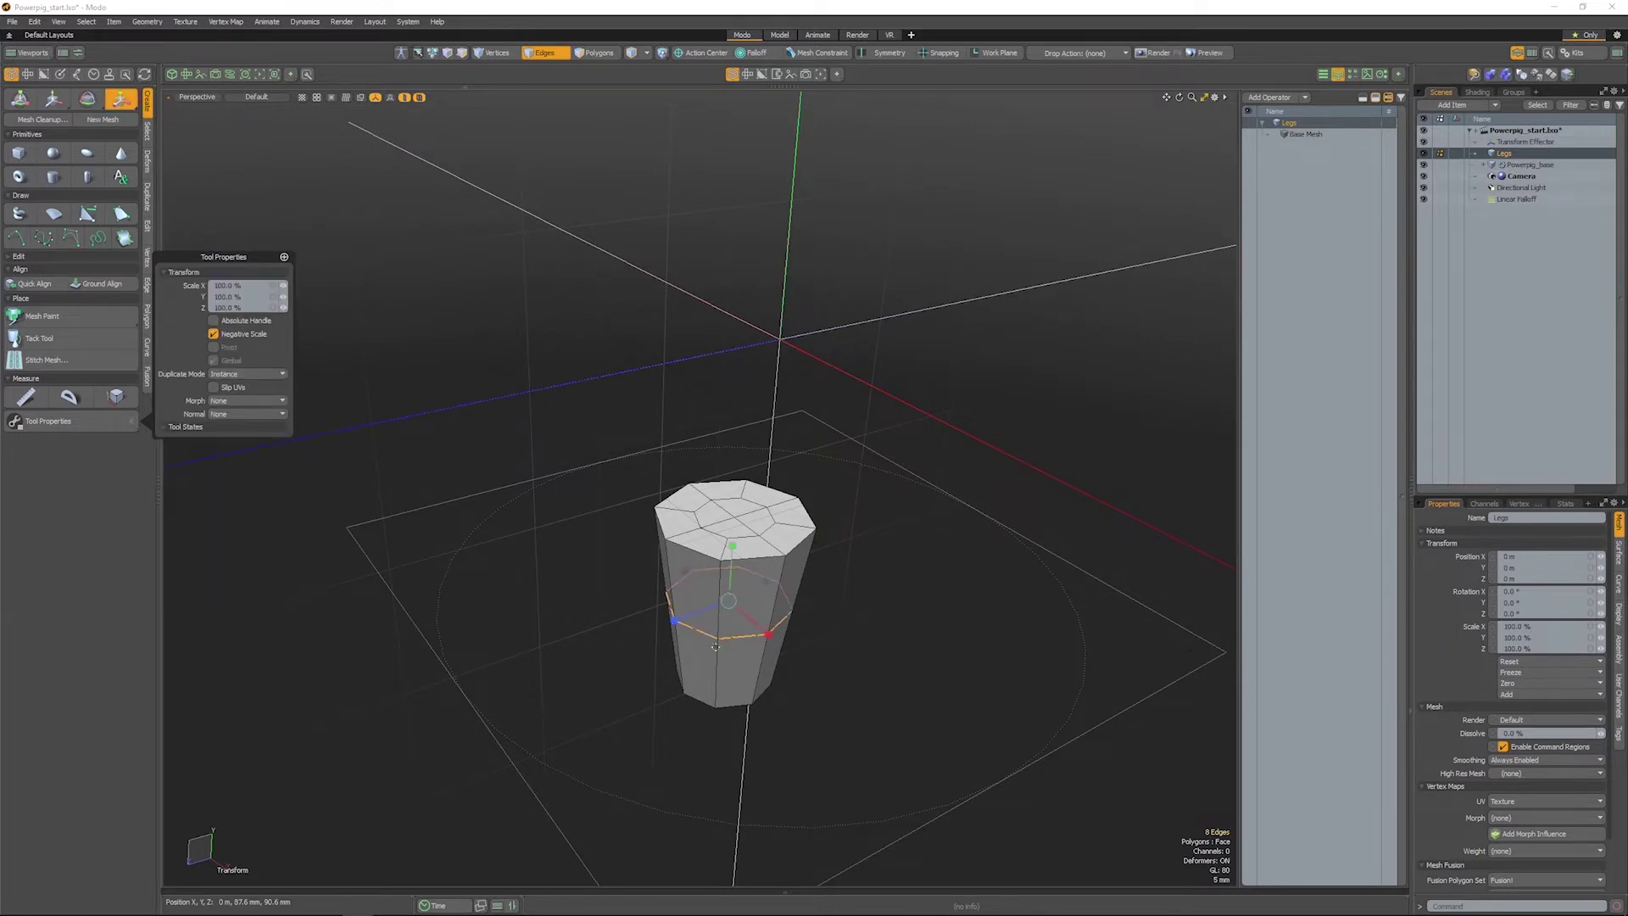
pyautogui.press('space')
pyautogui.moveTo(716, 647)
pyautogui.mouseDown()
pyautogui.moveTo(708, 603)
pyautogui.moveTo(719, 639)
pyautogui.mouseUp()
pyautogui.press('b')
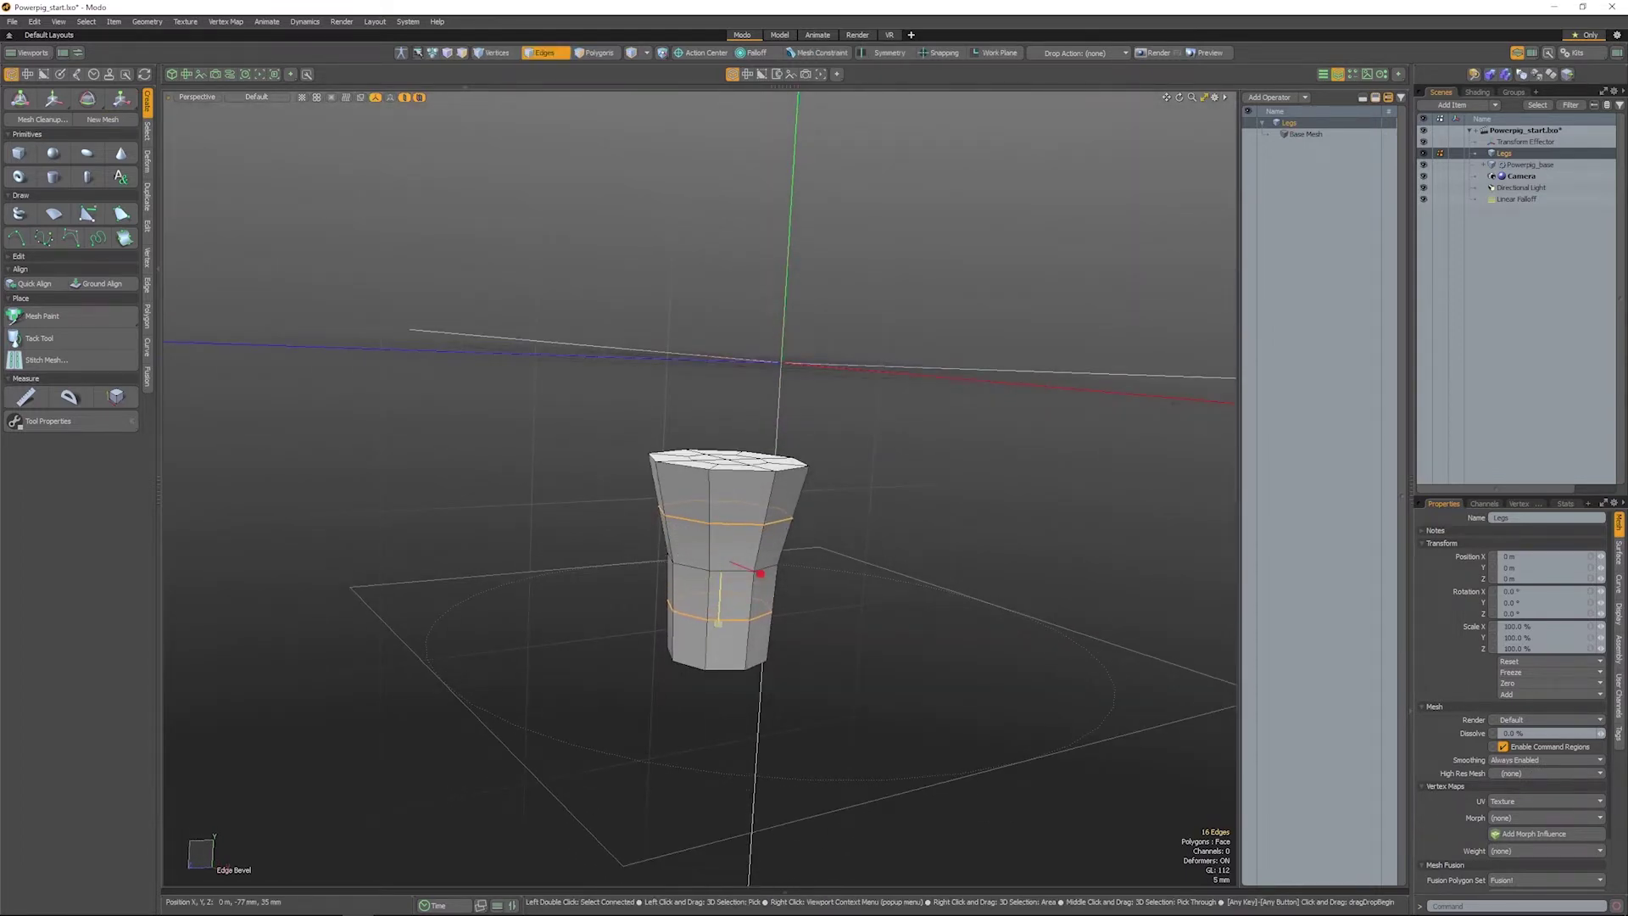
pyautogui.keyDown('alt'); pyautogui.moveTo(607, 588); pyautogui.dragTo(733, 608); pyautogui.keyUp('alt')
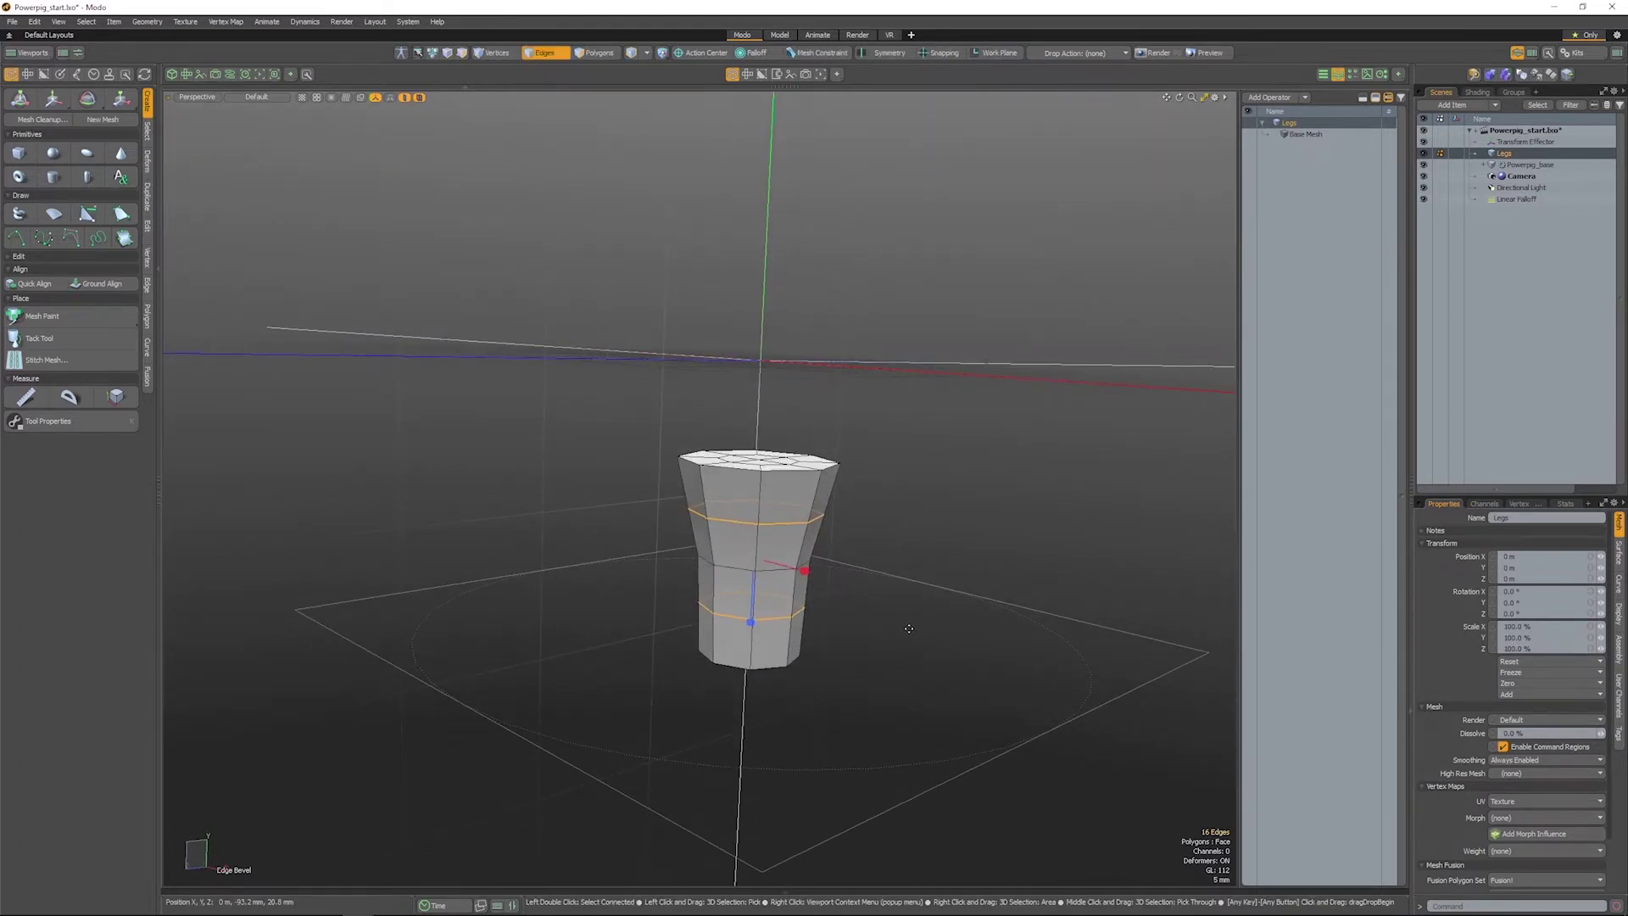
pyautogui.press('space')
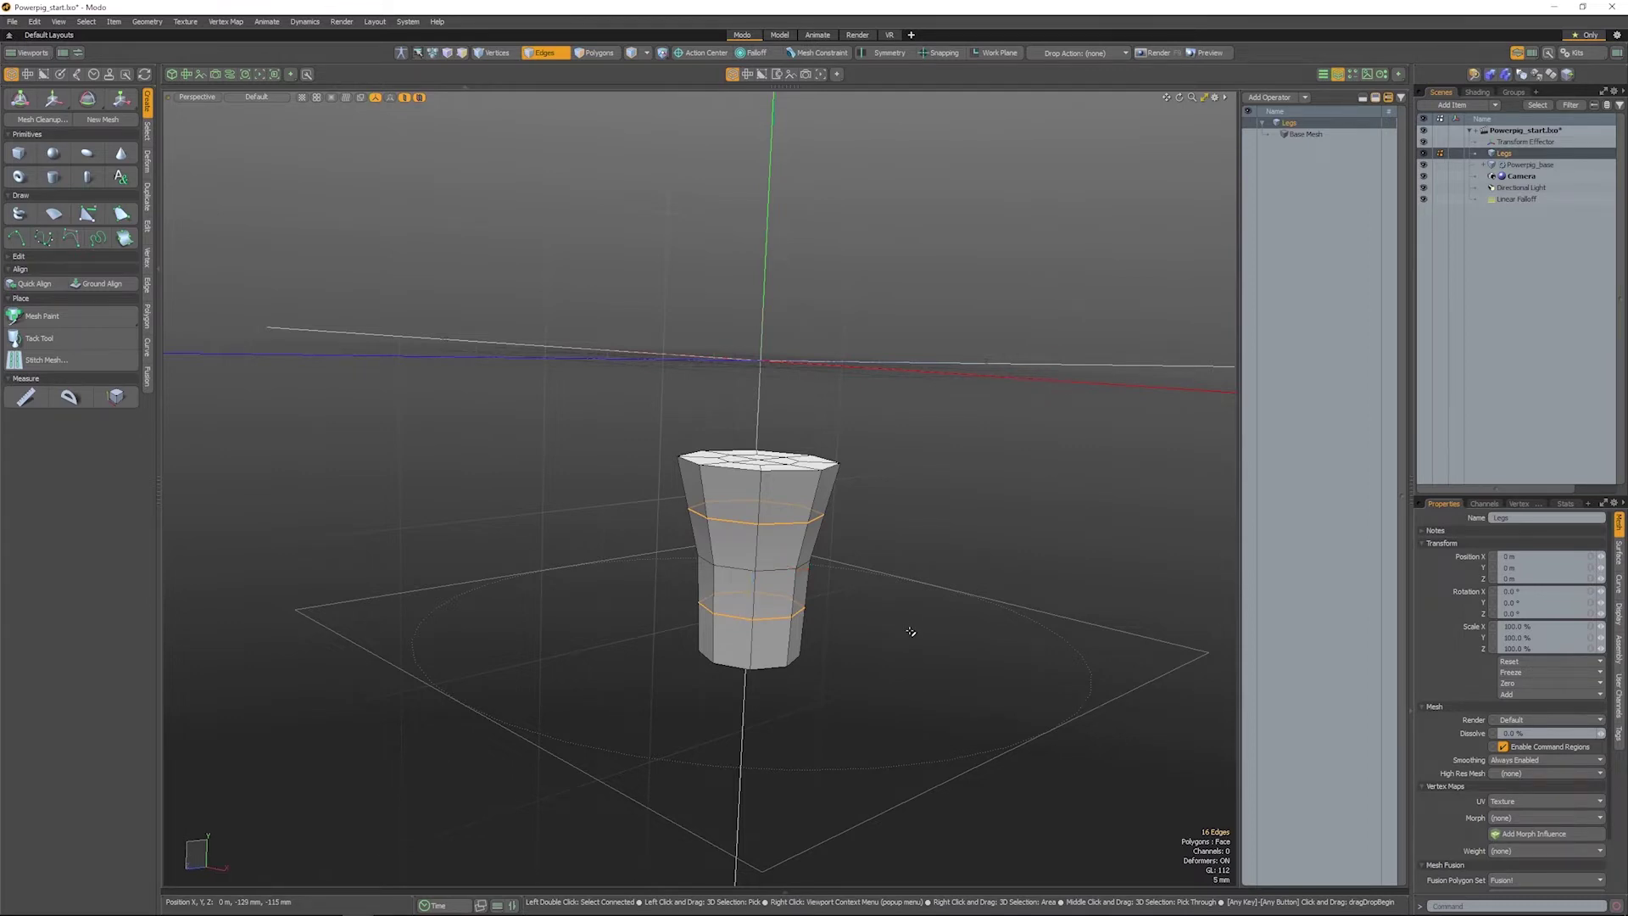
# Step: Preview the leg as a subdivision surface and inspect its rounded underside, then return to the faceted mesh
pyautogui.press('Tab')
pyautogui.keyDown('alt'); pyautogui.moveTo(829, 702); pyautogui.dragTo(789, 406); pyautogui.keyUp('alt')
pyautogui.click(861, 479)
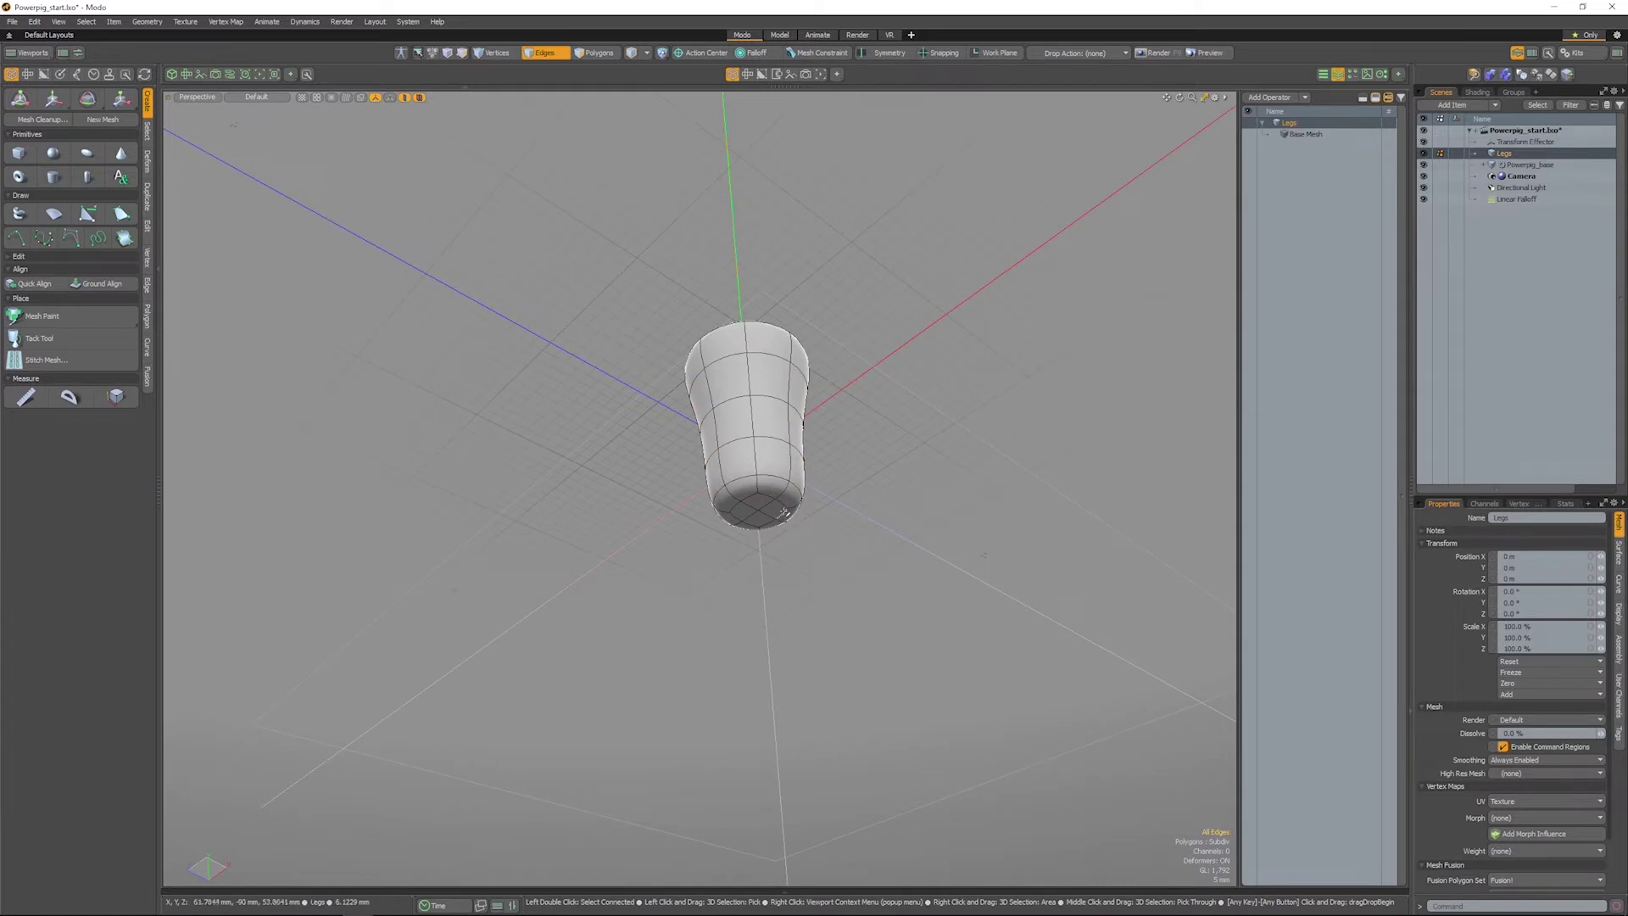
pyautogui.keyDown('ctrl'); pyautogui.keyDown('alt'); pyautogui.moveTo(757, 514); pyautogui.dragTo(815, 517); pyautogui.keyUp('alt'); pyautogui.keyUp('ctrl')
pyautogui.press('Tab')
# Step: Bevel the leg's bottom rim edge loop slightly and convert the leg to a subdivision surface
pyautogui.doubleClick(735, 464)
pyautogui.press('b')
pyautogui.moveTo(753, 562); pyautogui.dragTo(749, 542)
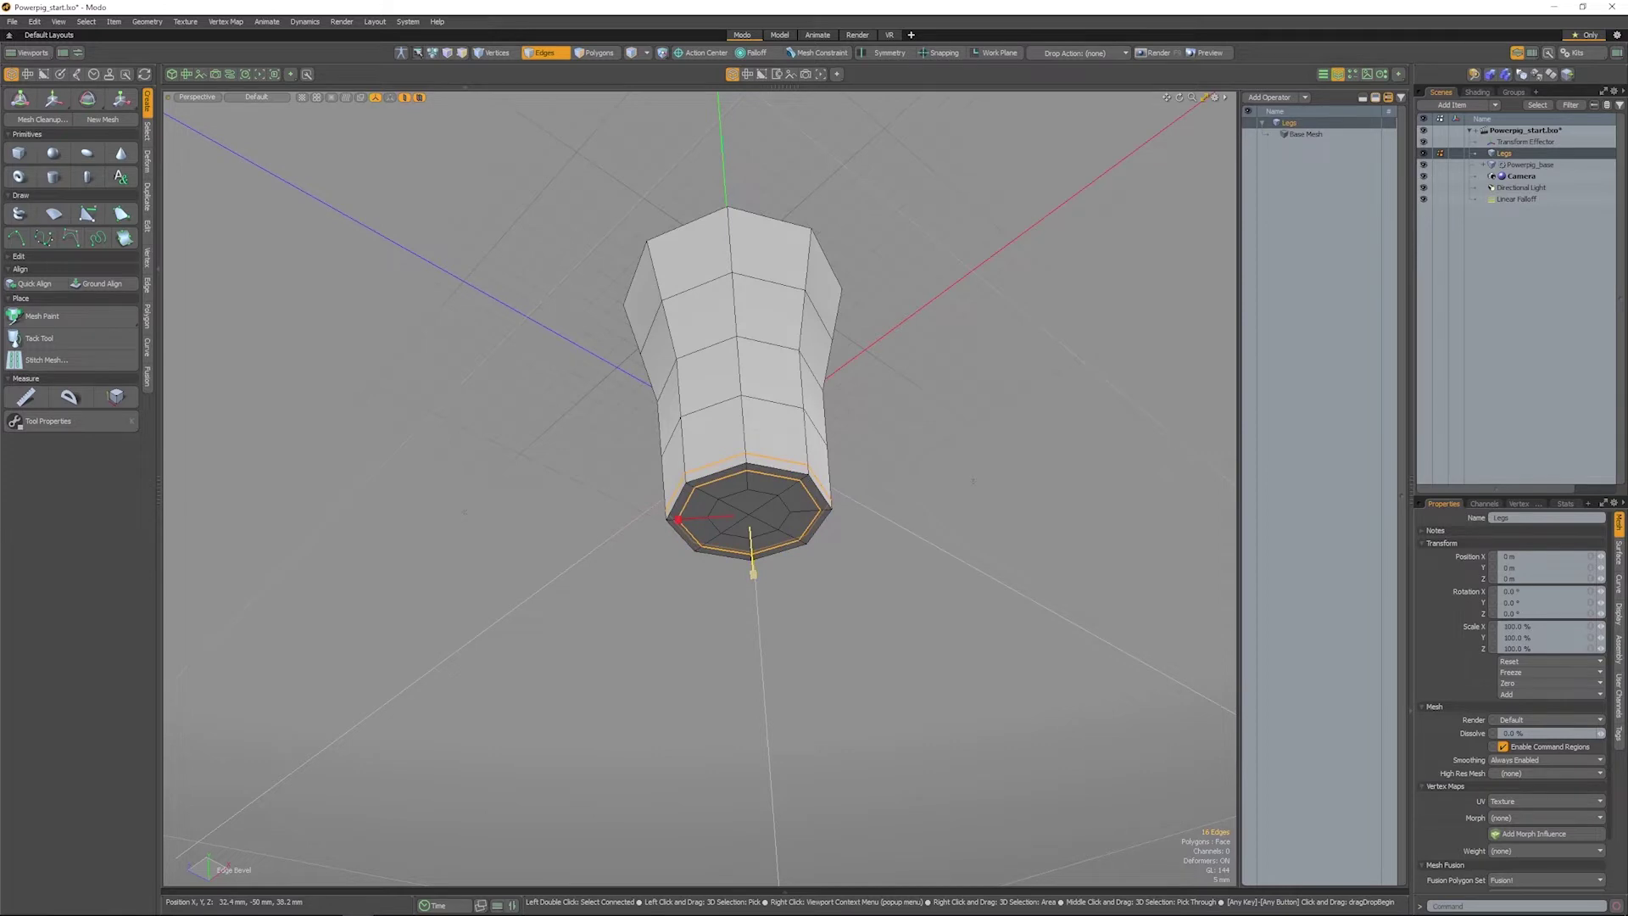
pyautogui.press('Tab')
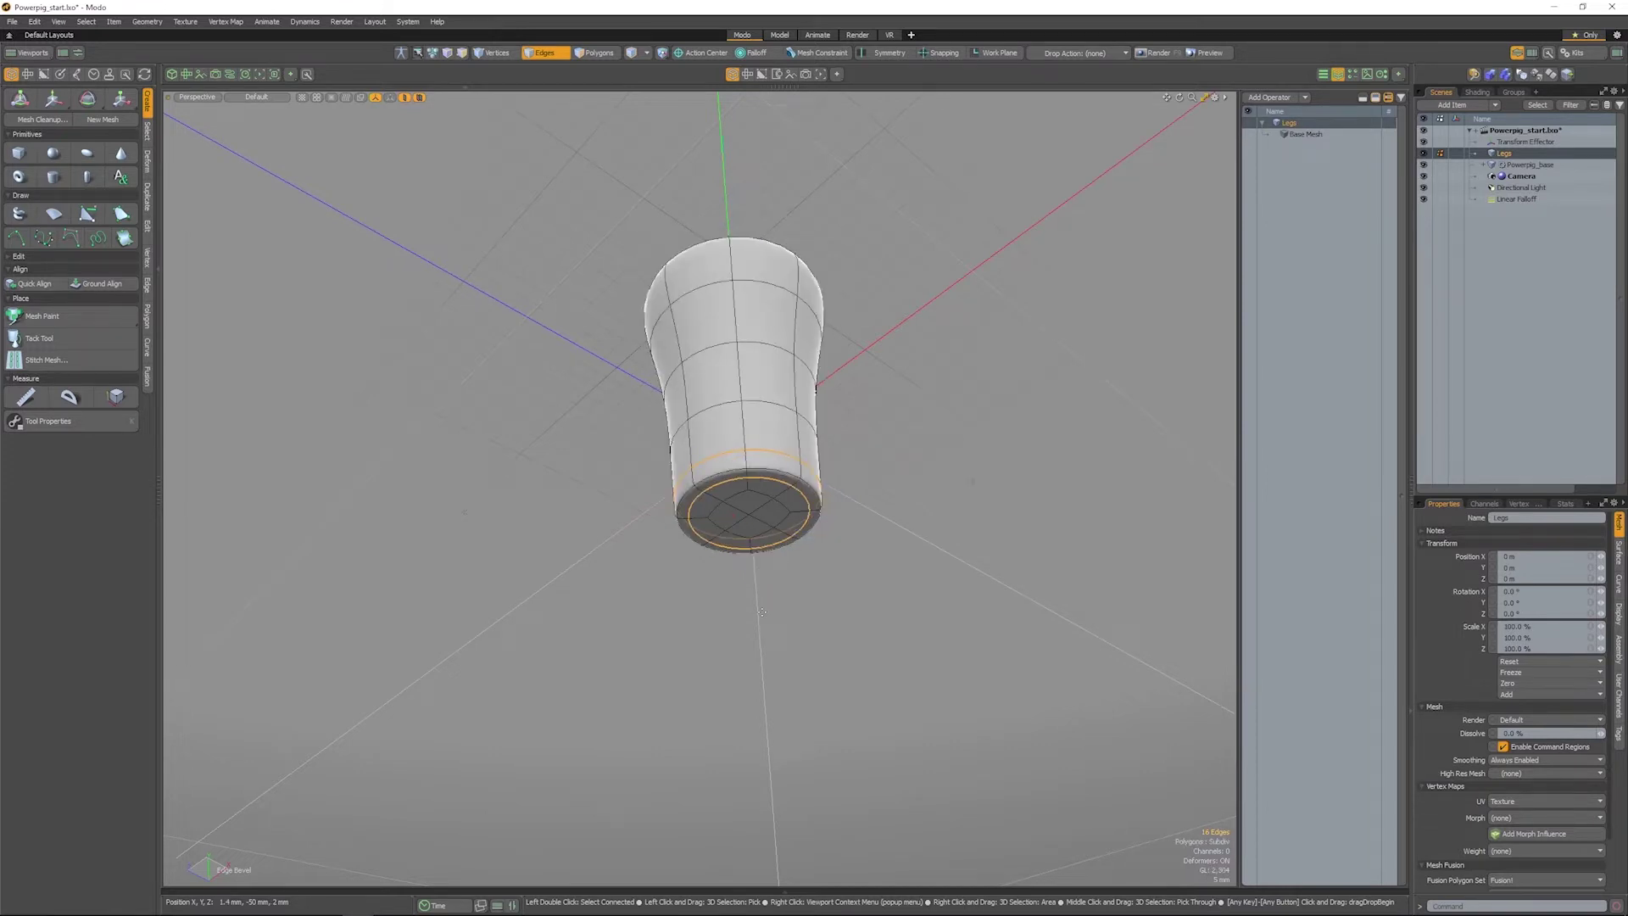
pyautogui.press('space')
pyautogui.click(762, 612)
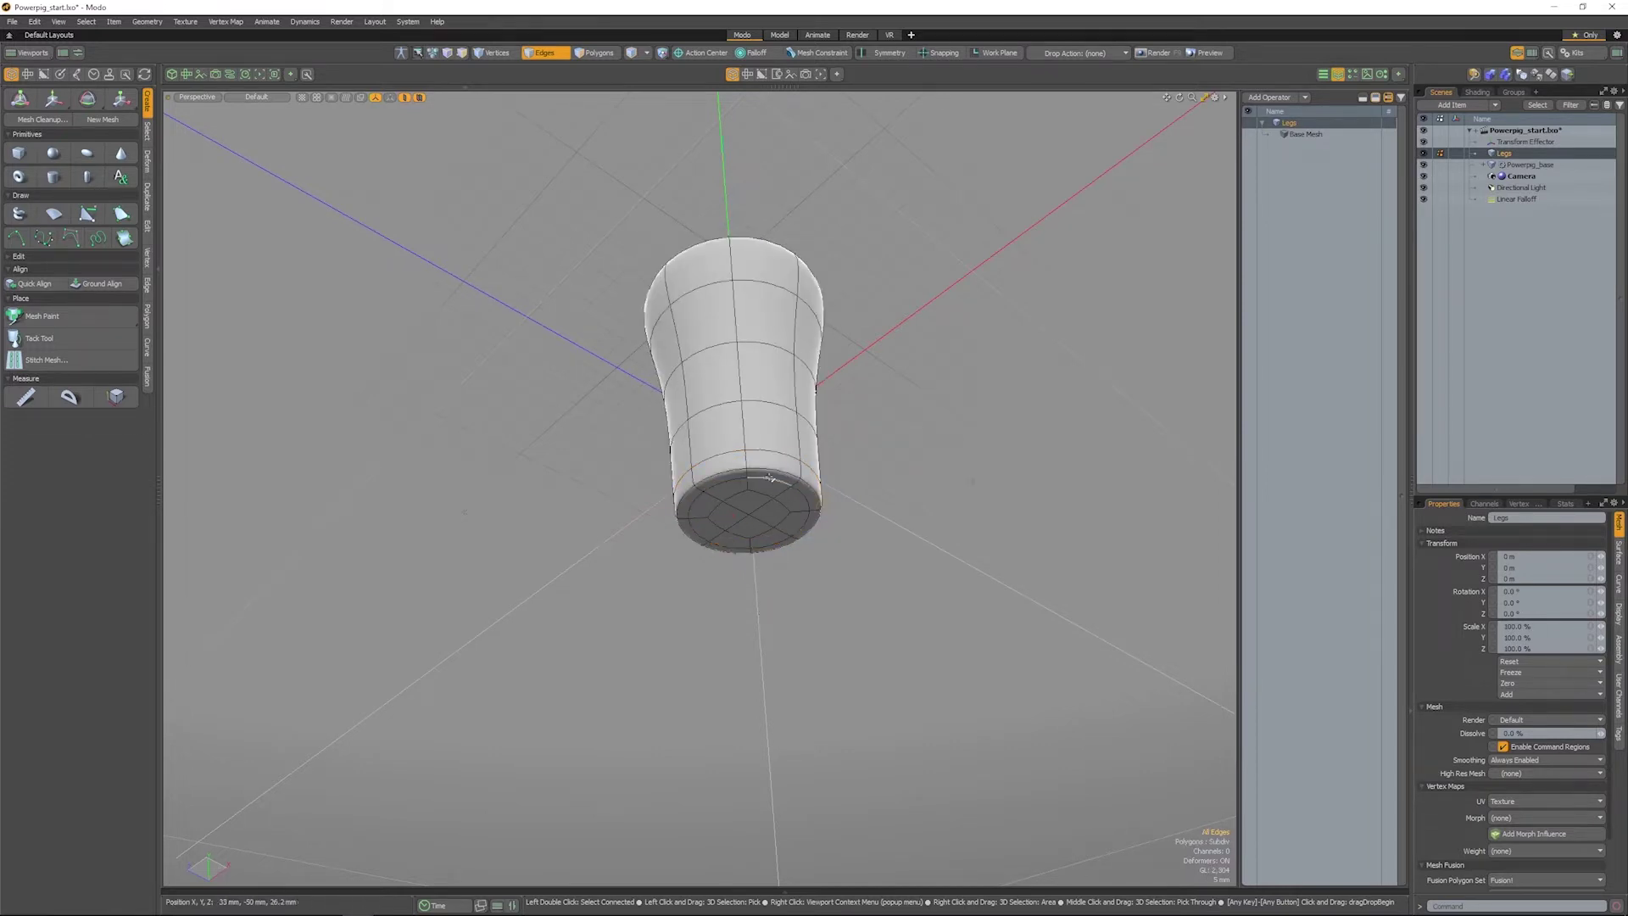
pyautogui.keyDown('alt'); pyautogui.moveTo(757, 595); pyautogui.dragTo(742, 771); pyautogui.keyUp('alt')
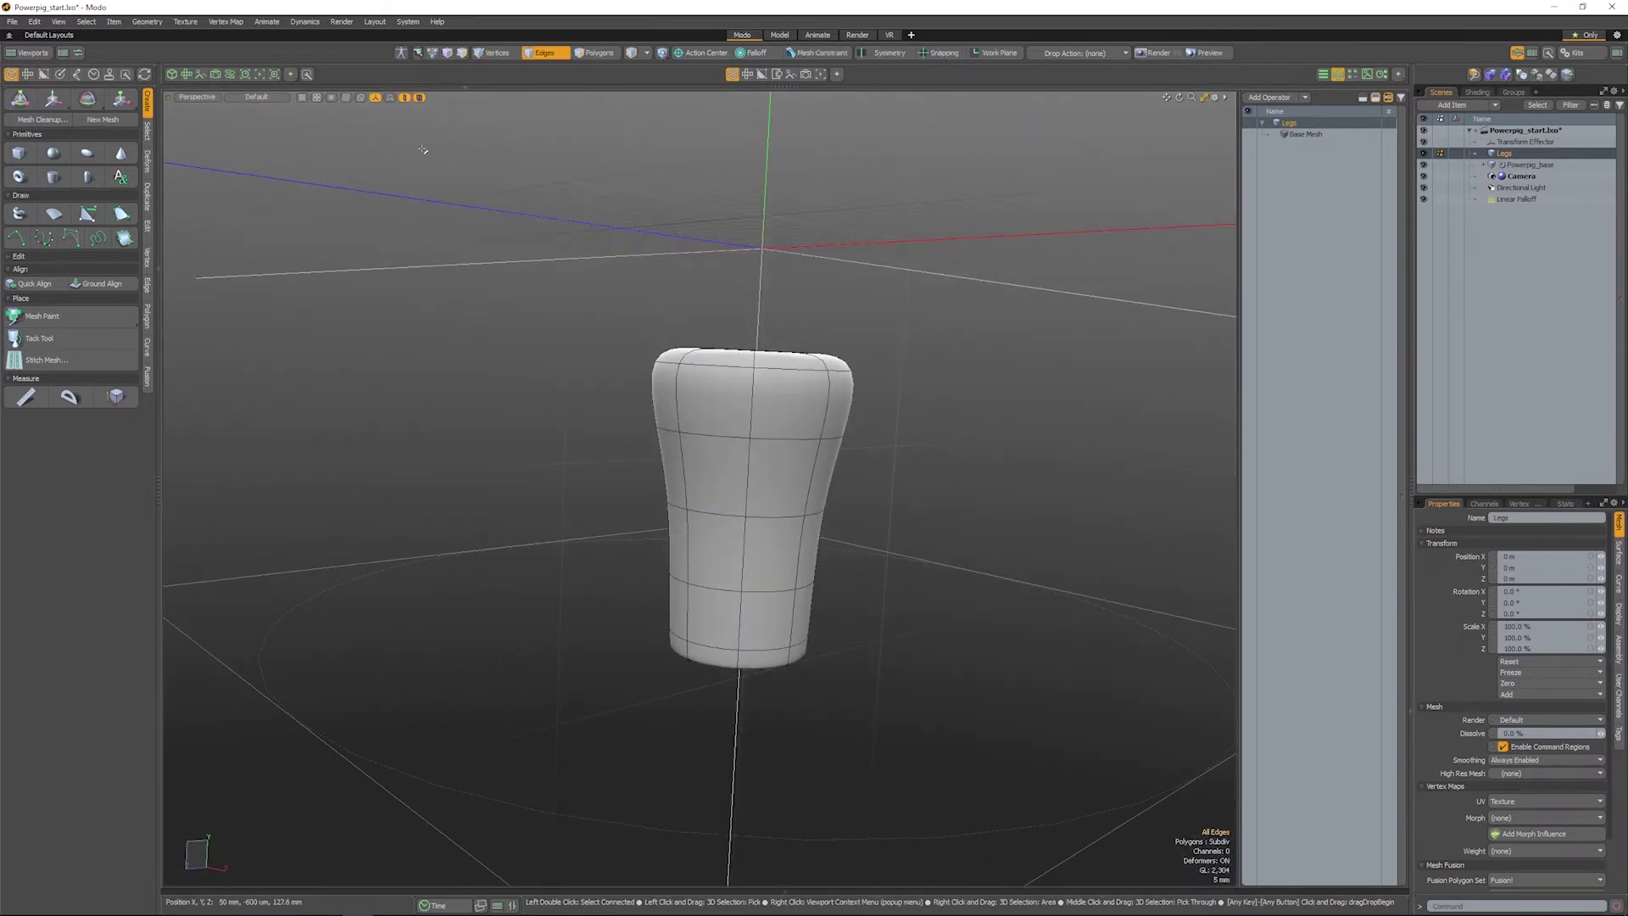
# Step: Show the body together with the leg again and switch to polygon selection mode
pyautogui.click(405, 99)
pyautogui.scroll(-5, 672, 440)
pyautogui.keyDown('alt'); pyautogui.moveTo(745, 580); pyautogui.dragTo(734, 510); pyautogui.keyUp('alt')
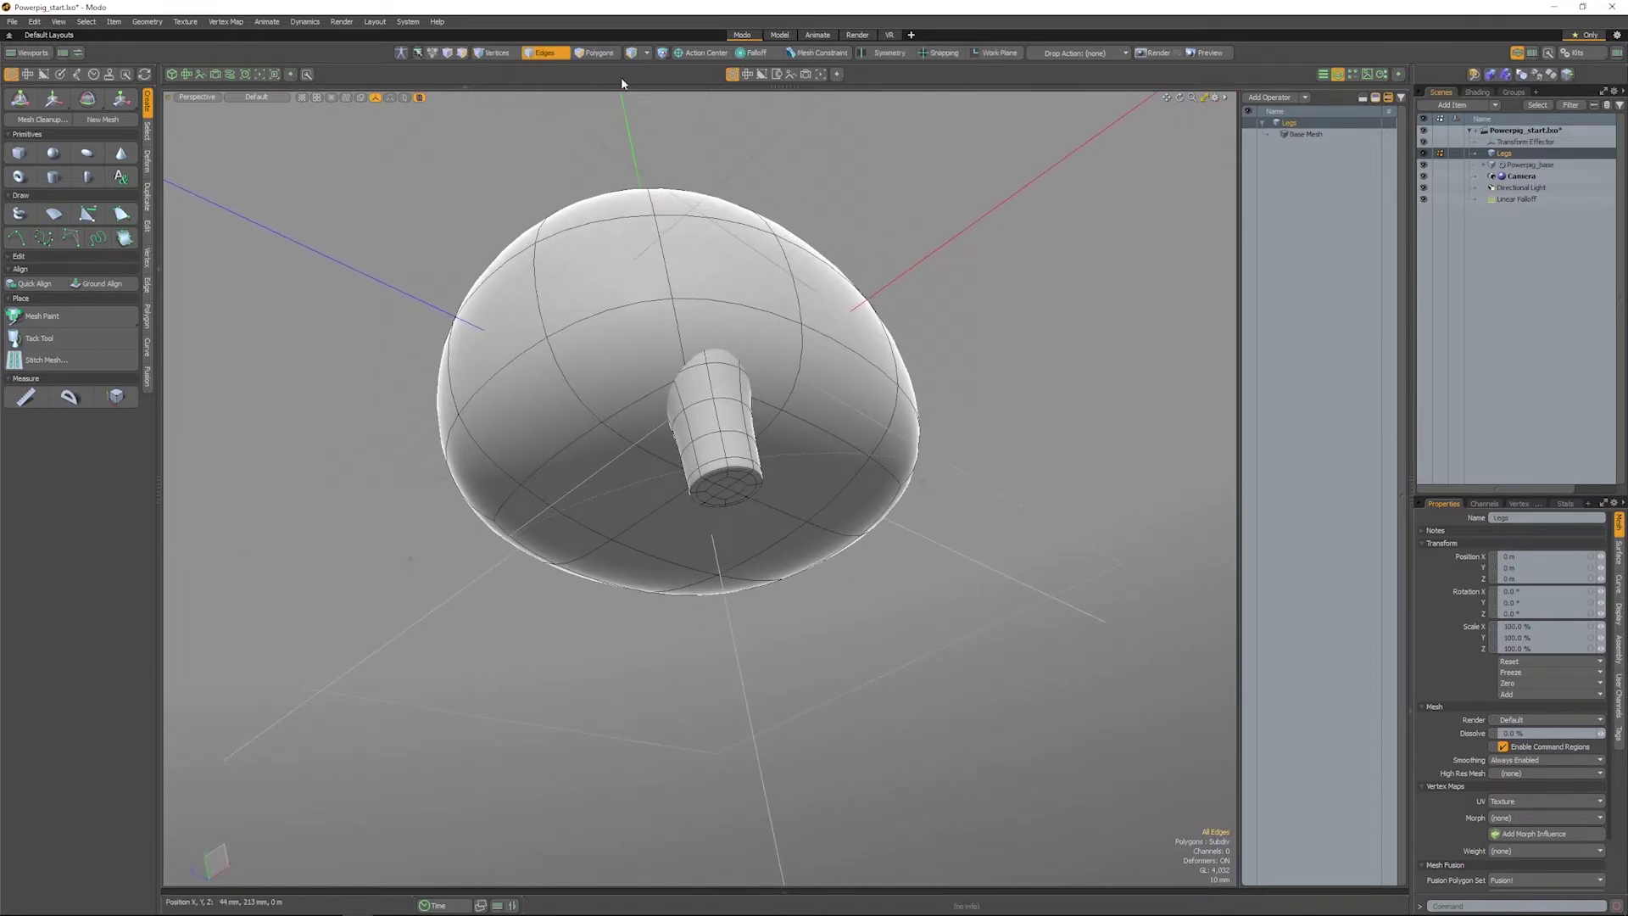
pyautogui.press('3')
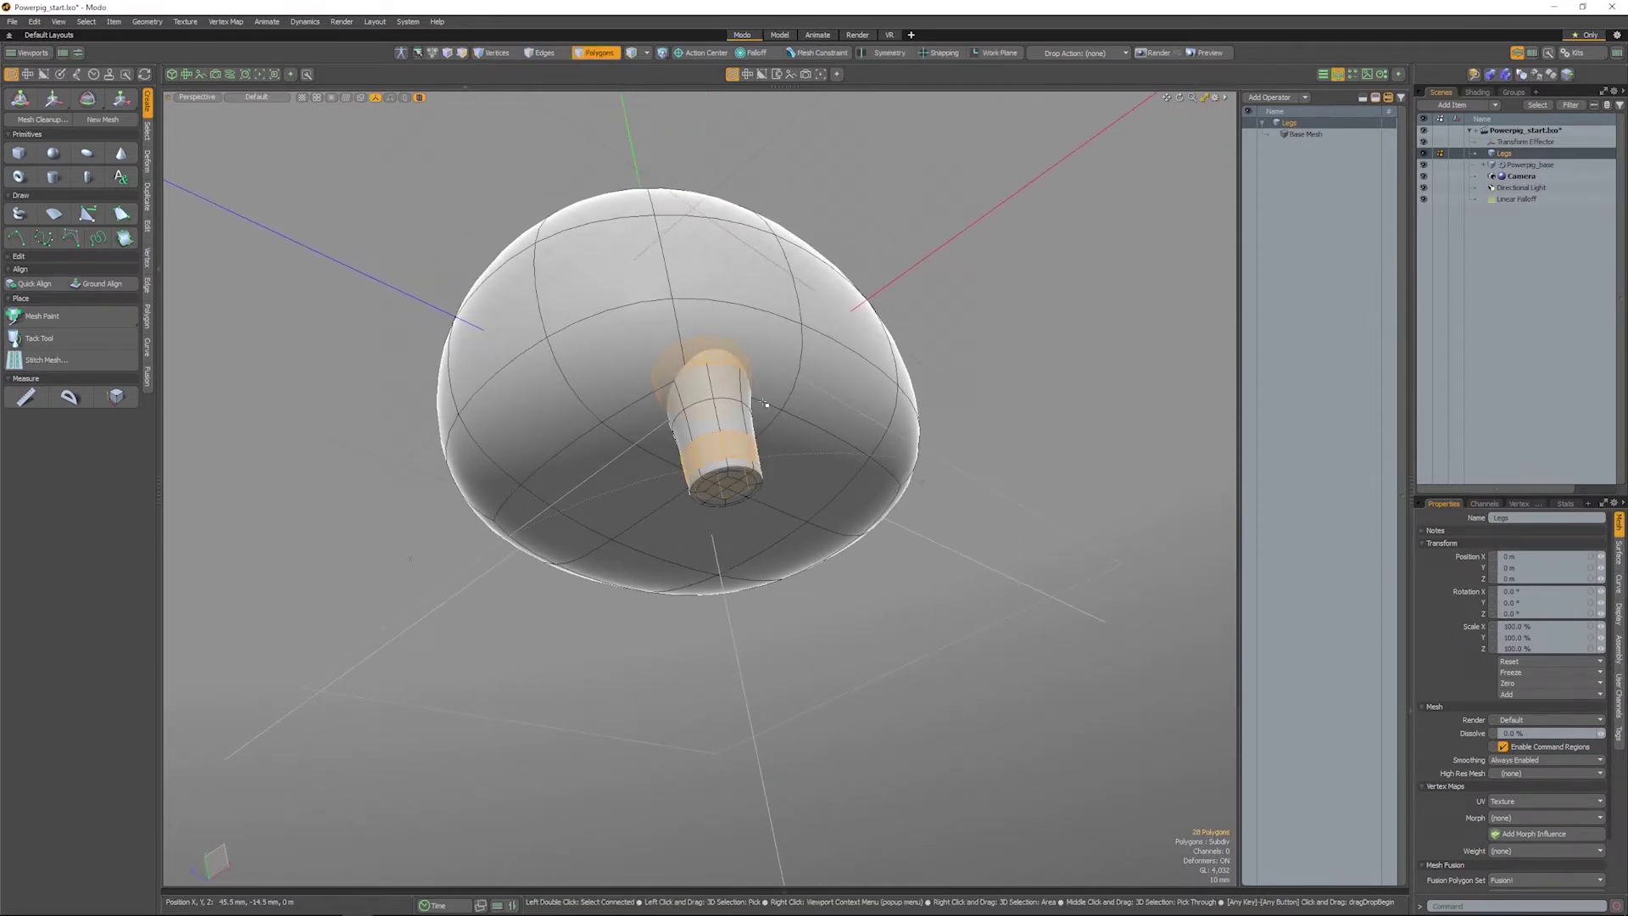
# Step: Select the leg and reposition it beneath the body with the Move tool
pyautogui.doubleClick(767, 406)
pyautogui.keyDown('alt'); pyautogui.moveTo(768, 424); pyautogui.dragTo(772, 526); pyautogui.keyUp('alt')
pyautogui.press('y')
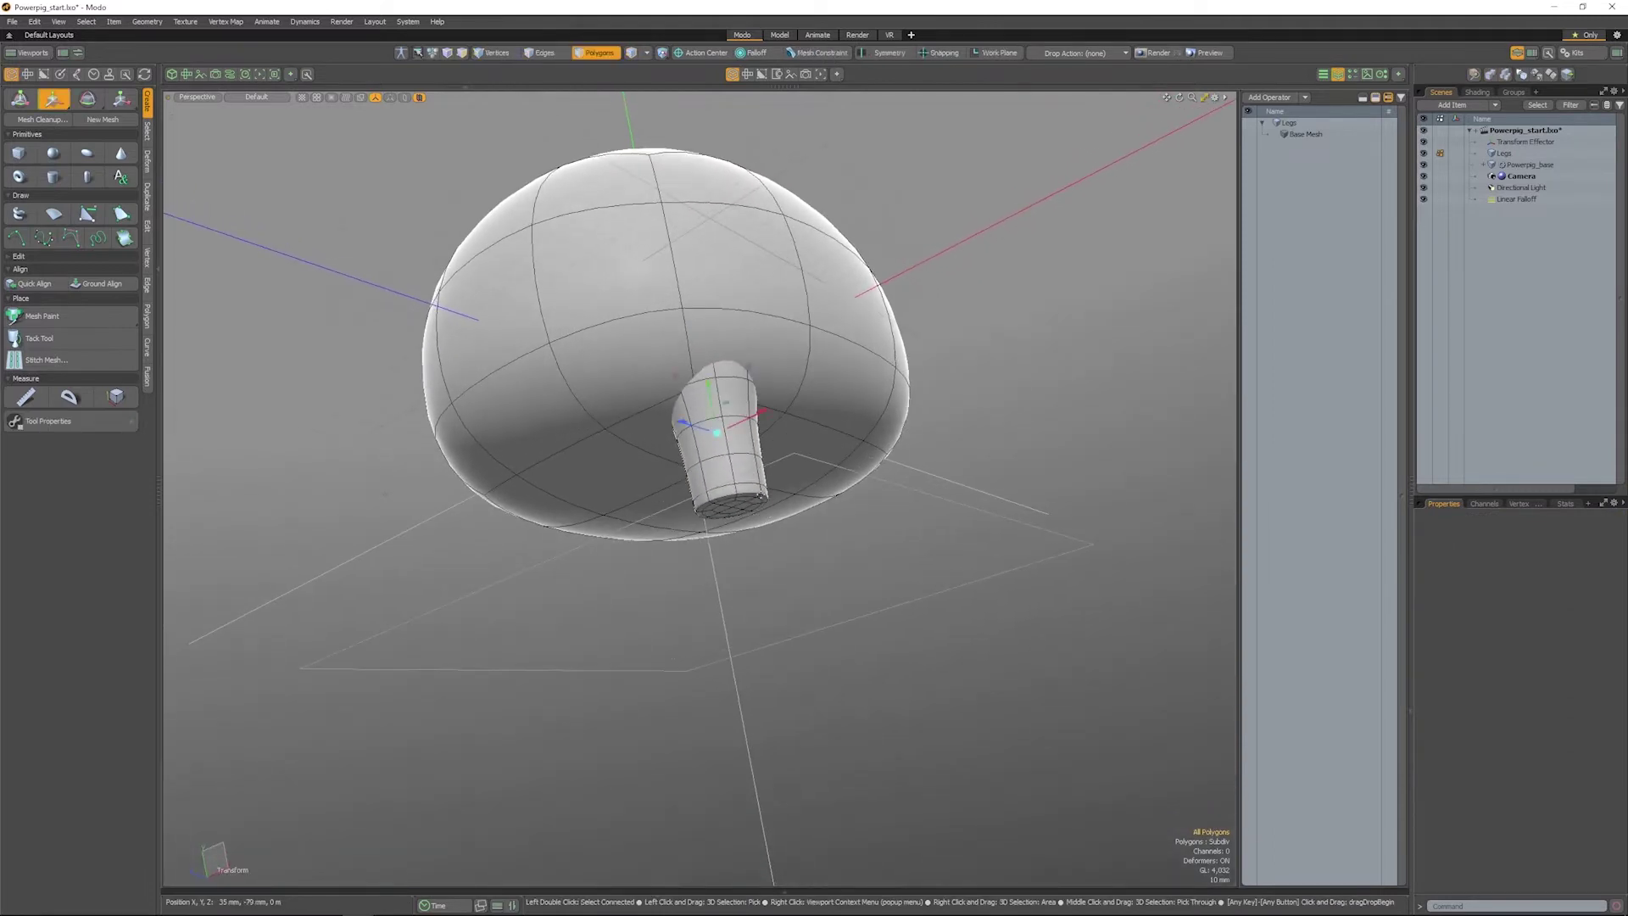
pyautogui.keyDown('alt'); pyautogui.moveTo(750, 433); pyautogui.dragTo(730, 386); pyautogui.keyUp('alt')
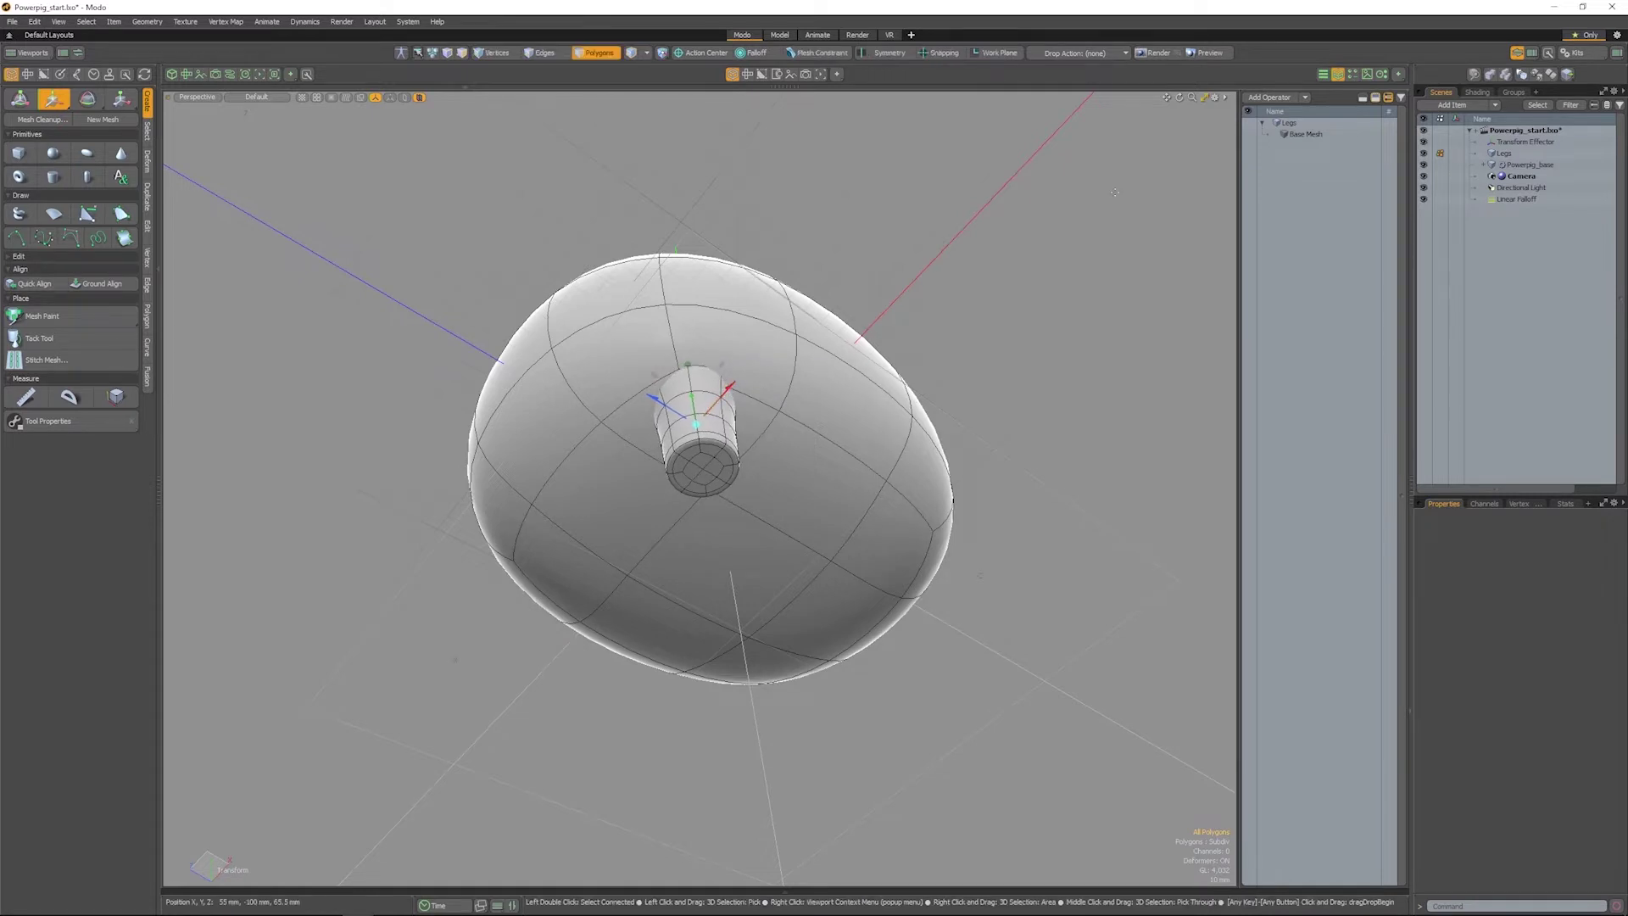
pyautogui.press('q')
# Step: Add a Mirror mesh operation to the Legs mesh to duplicate the leg on the opposite side
pyautogui.click(1289, 99)
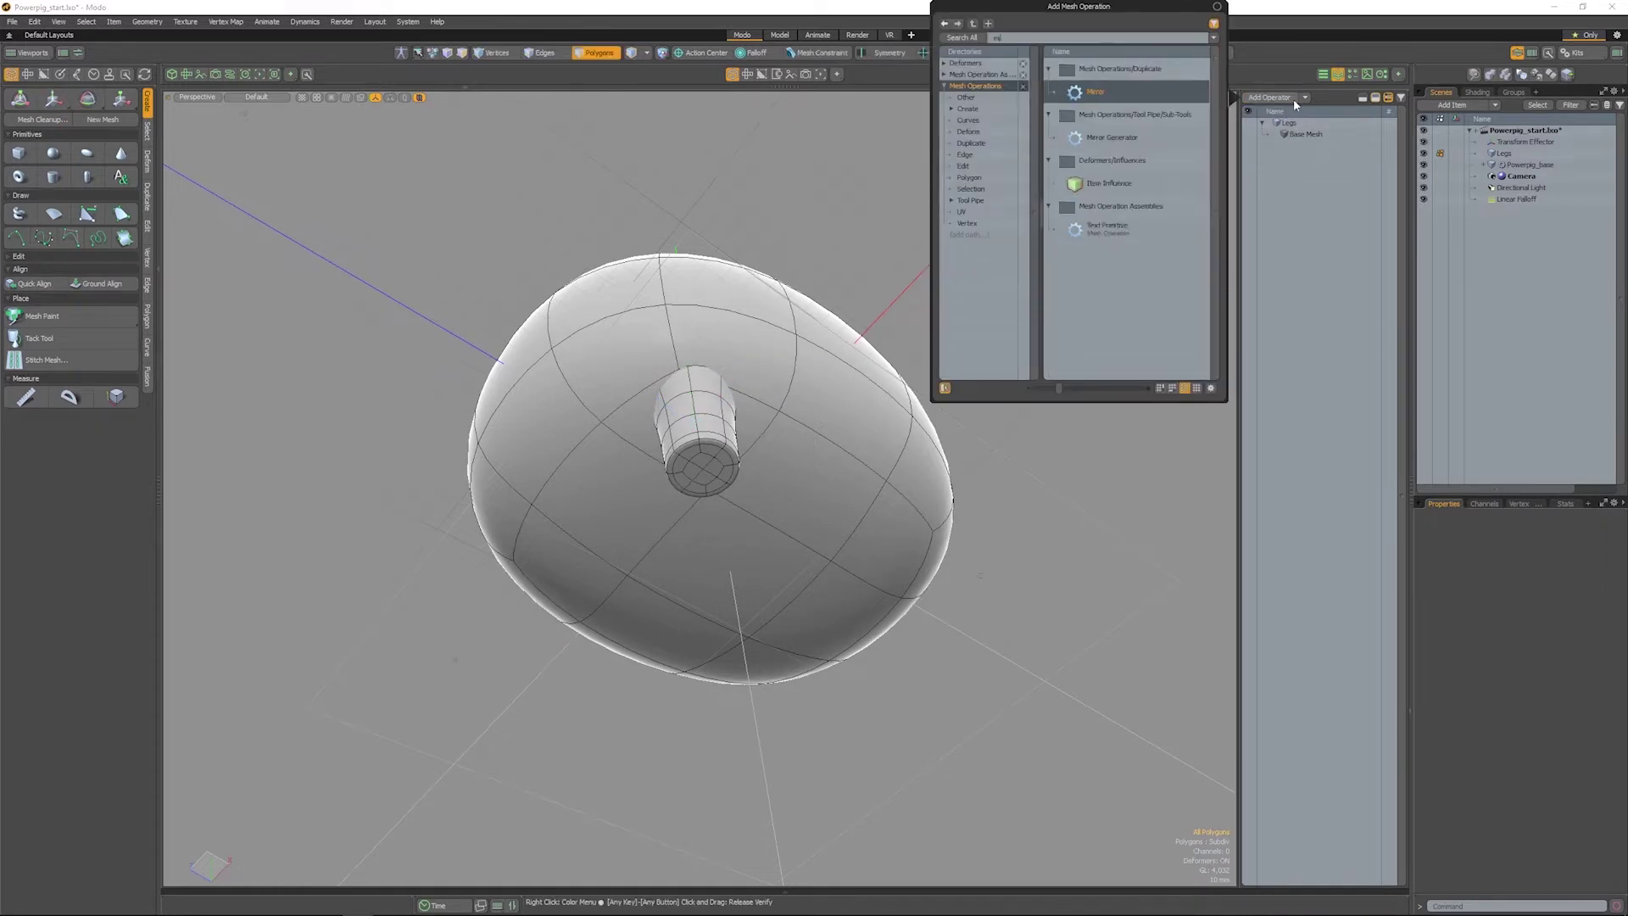
pyautogui.press('Return')
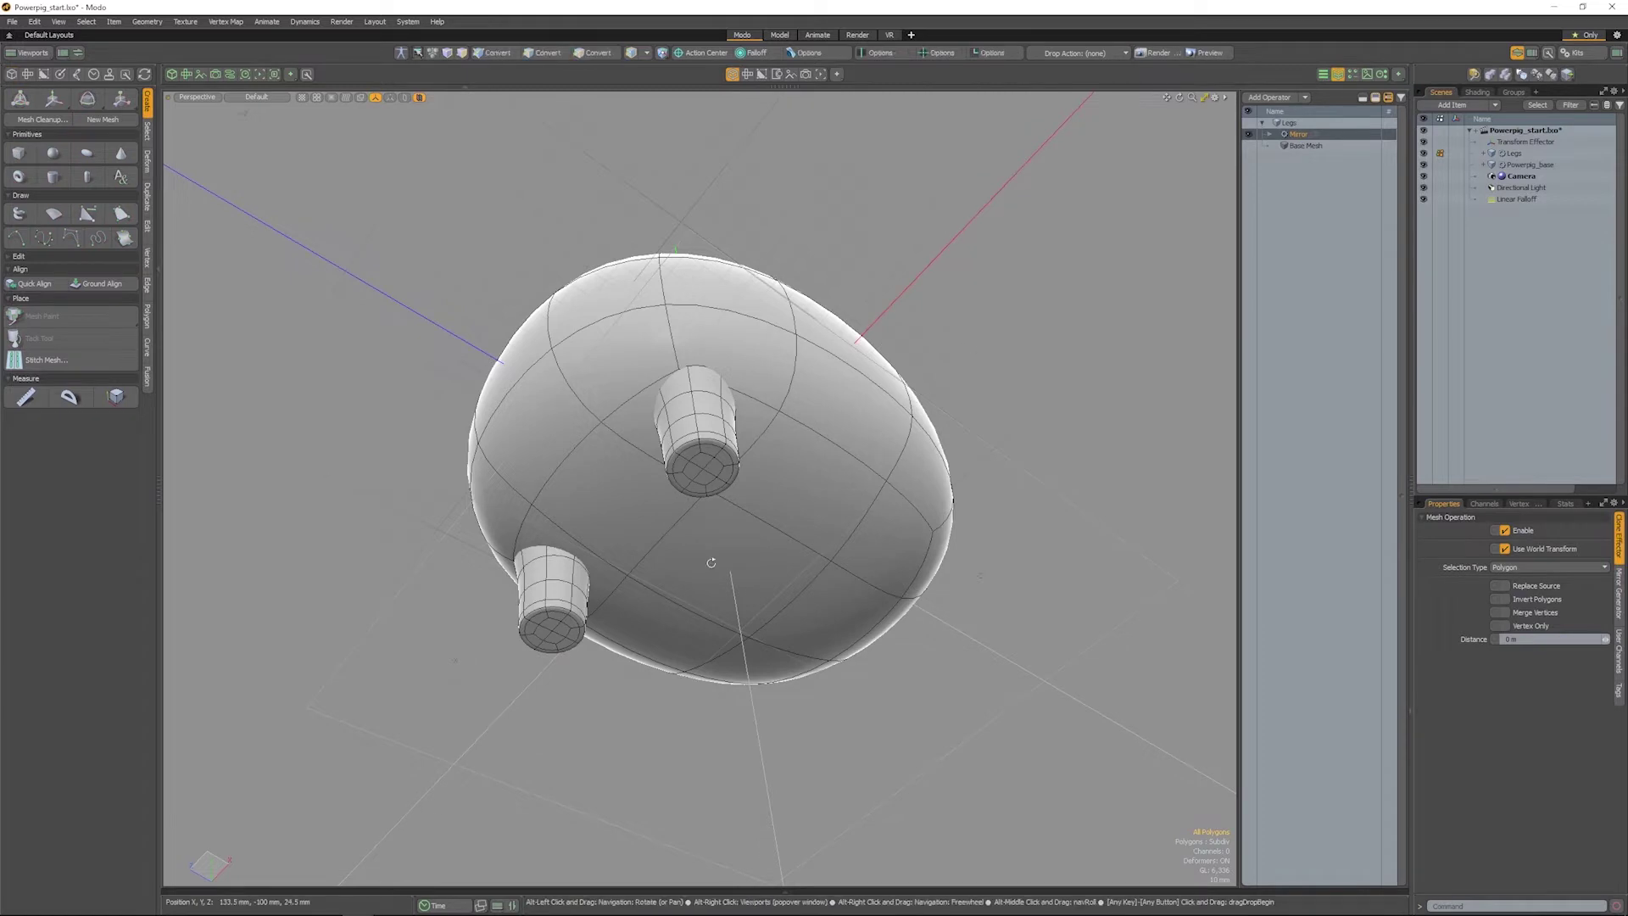
pyautogui.keyDown('alt'); pyautogui.moveTo(710, 560); pyautogui.dragTo(872, 322); pyautogui.keyUp('alt')
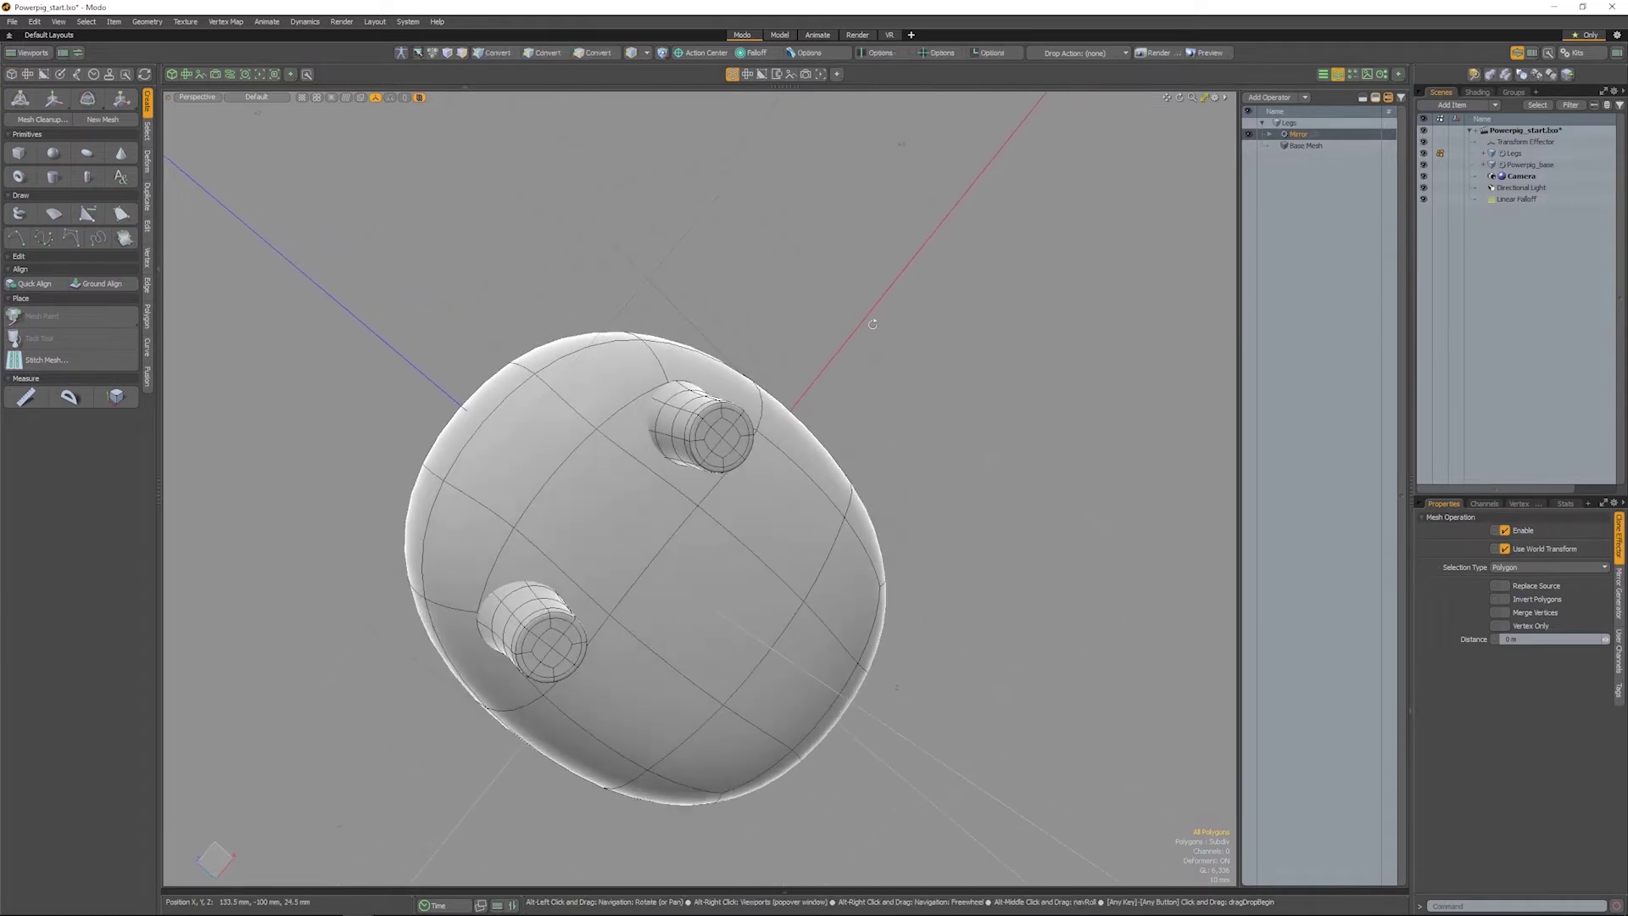
# Step: Add a second Mirror operation to the Legs mesh and change its Mirror Generator axis to make four legs
pyautogui.click(1270, 134)
pyautogui.click(1268, 101)
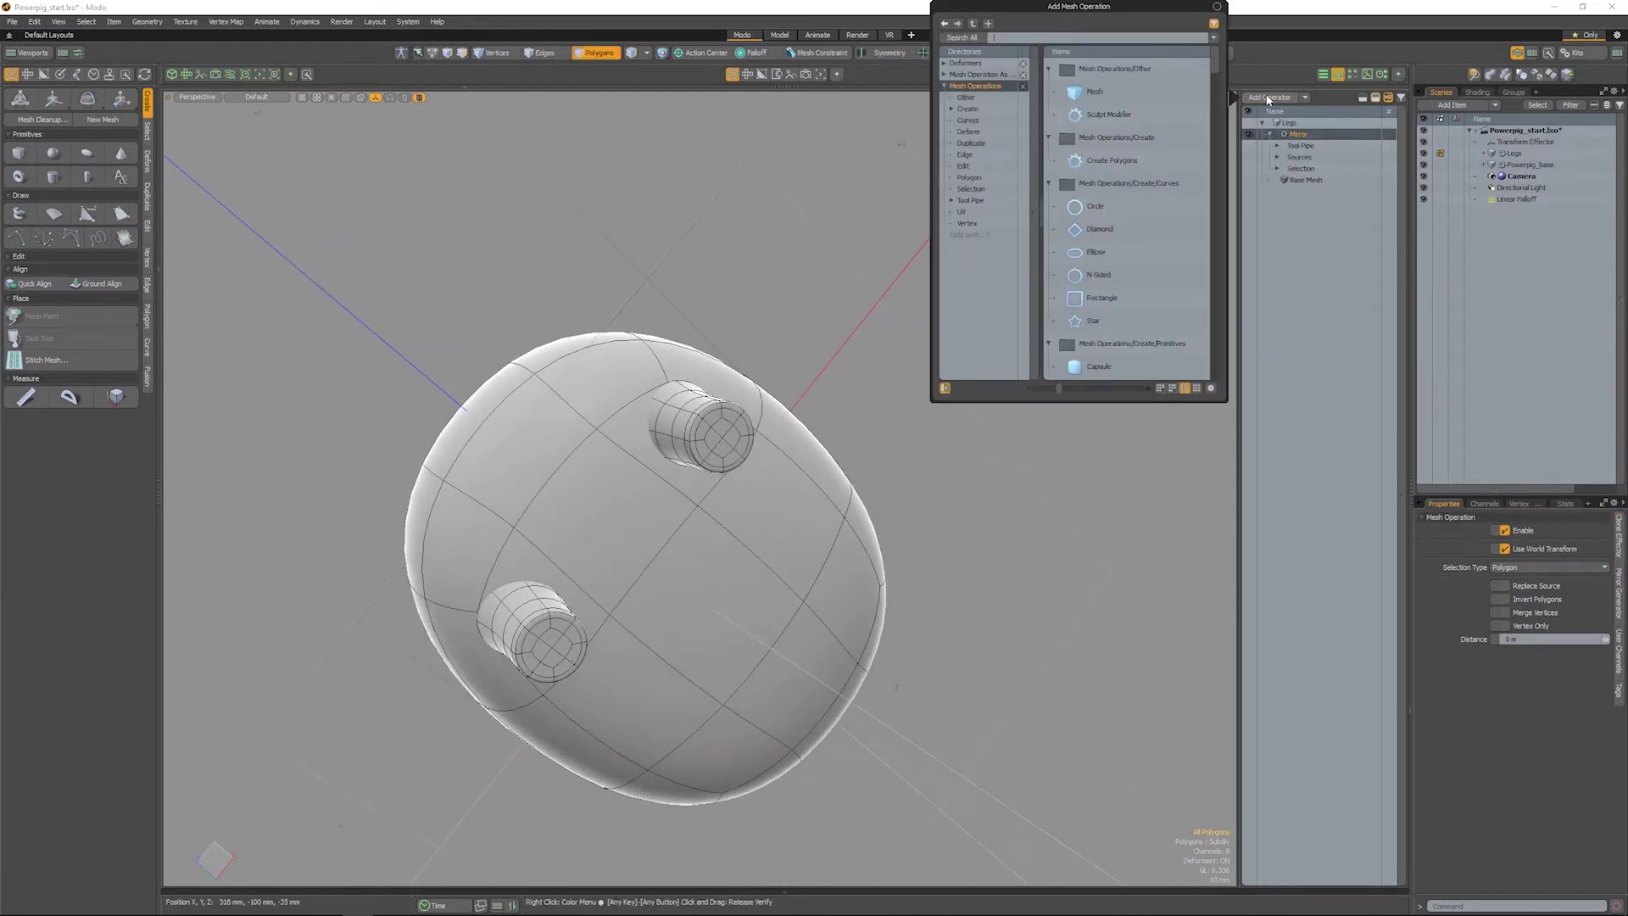
pyautogui.write('mirror')
pyautogui.press('Return')
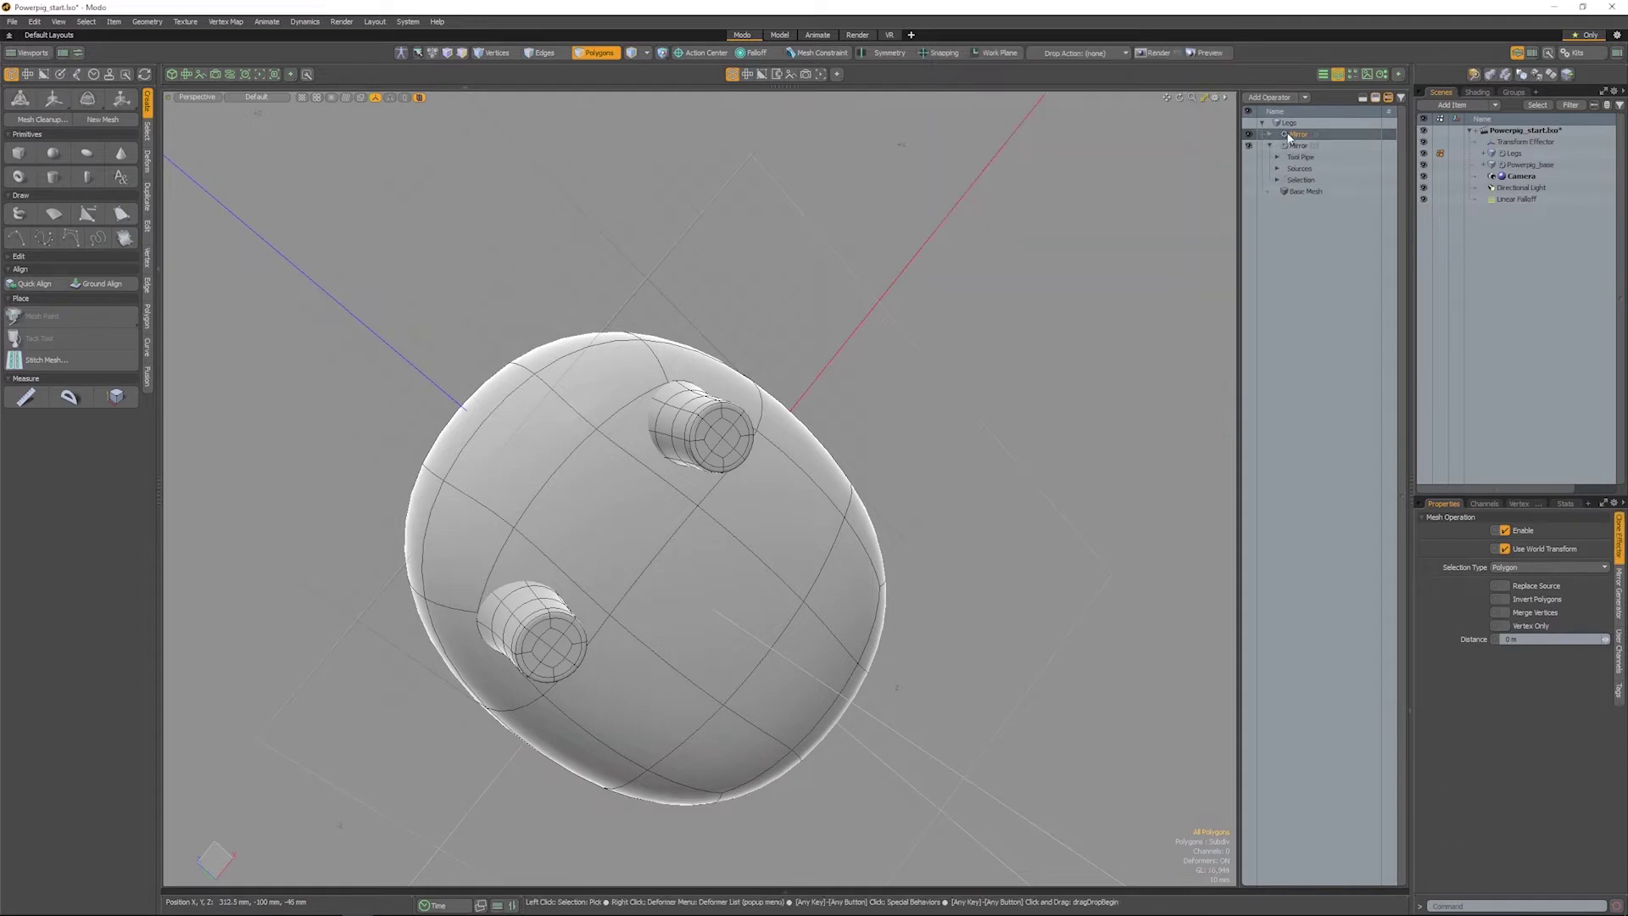
pyautogui.click(1269, 134)
pyautogui.click(1277, 146)
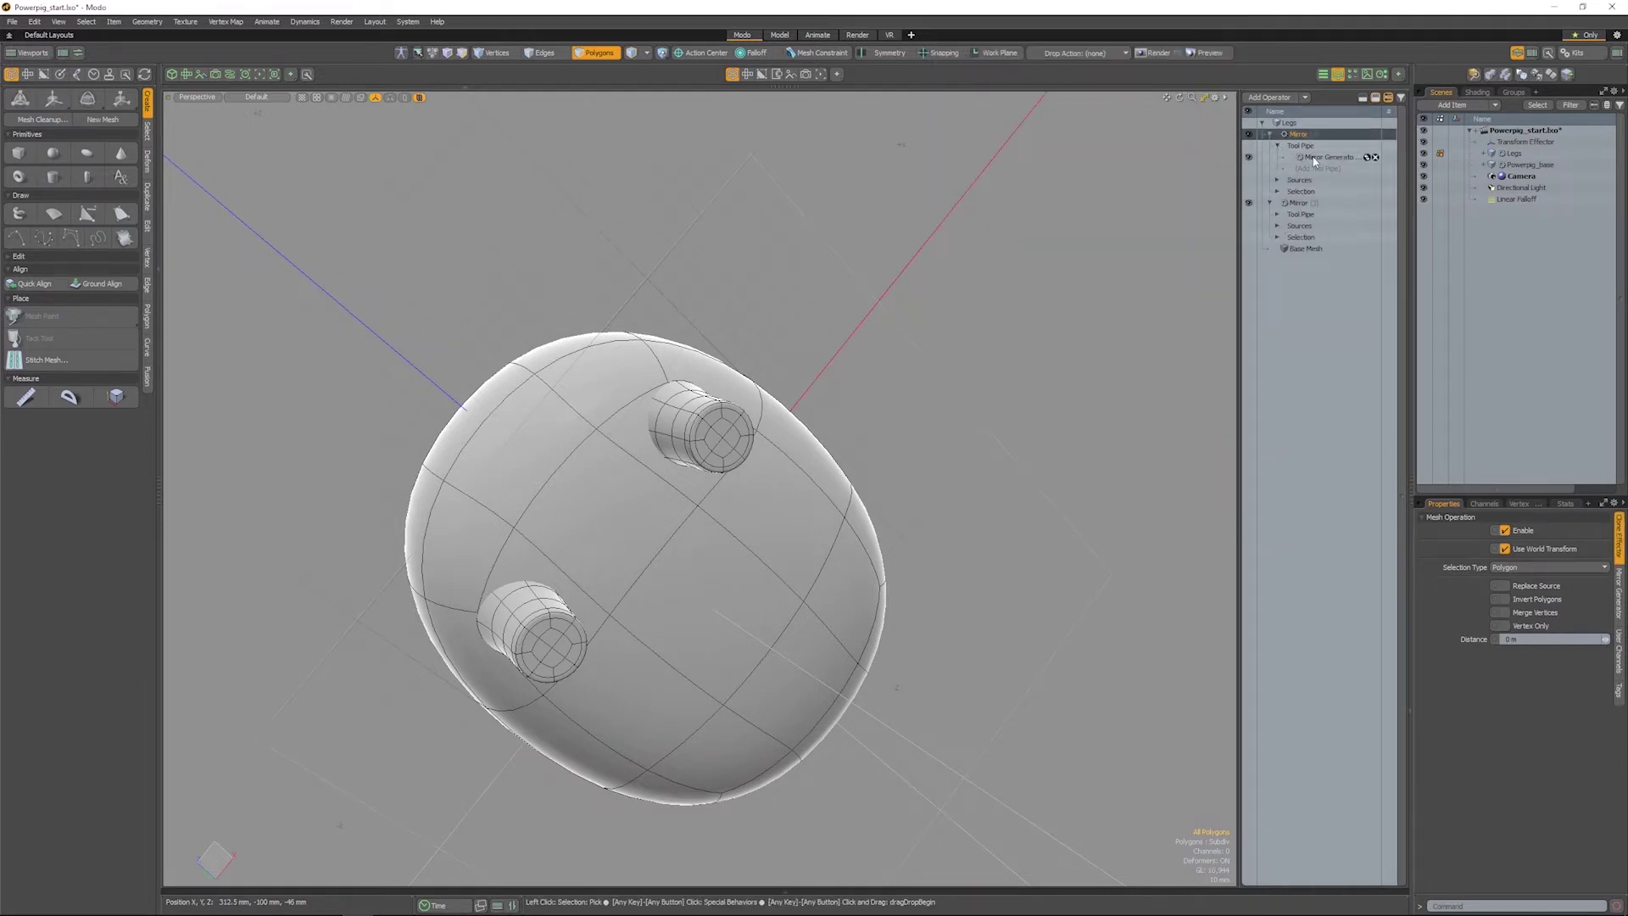
pyautogui.click(1329, 157)
pyautogui.click(1582, 531)
pyautogui.keyDown('alt'); pyautogui.moveTo(897, 595); pyautogui.dragTo(854, 428); pyautogui.keyUp('alt')
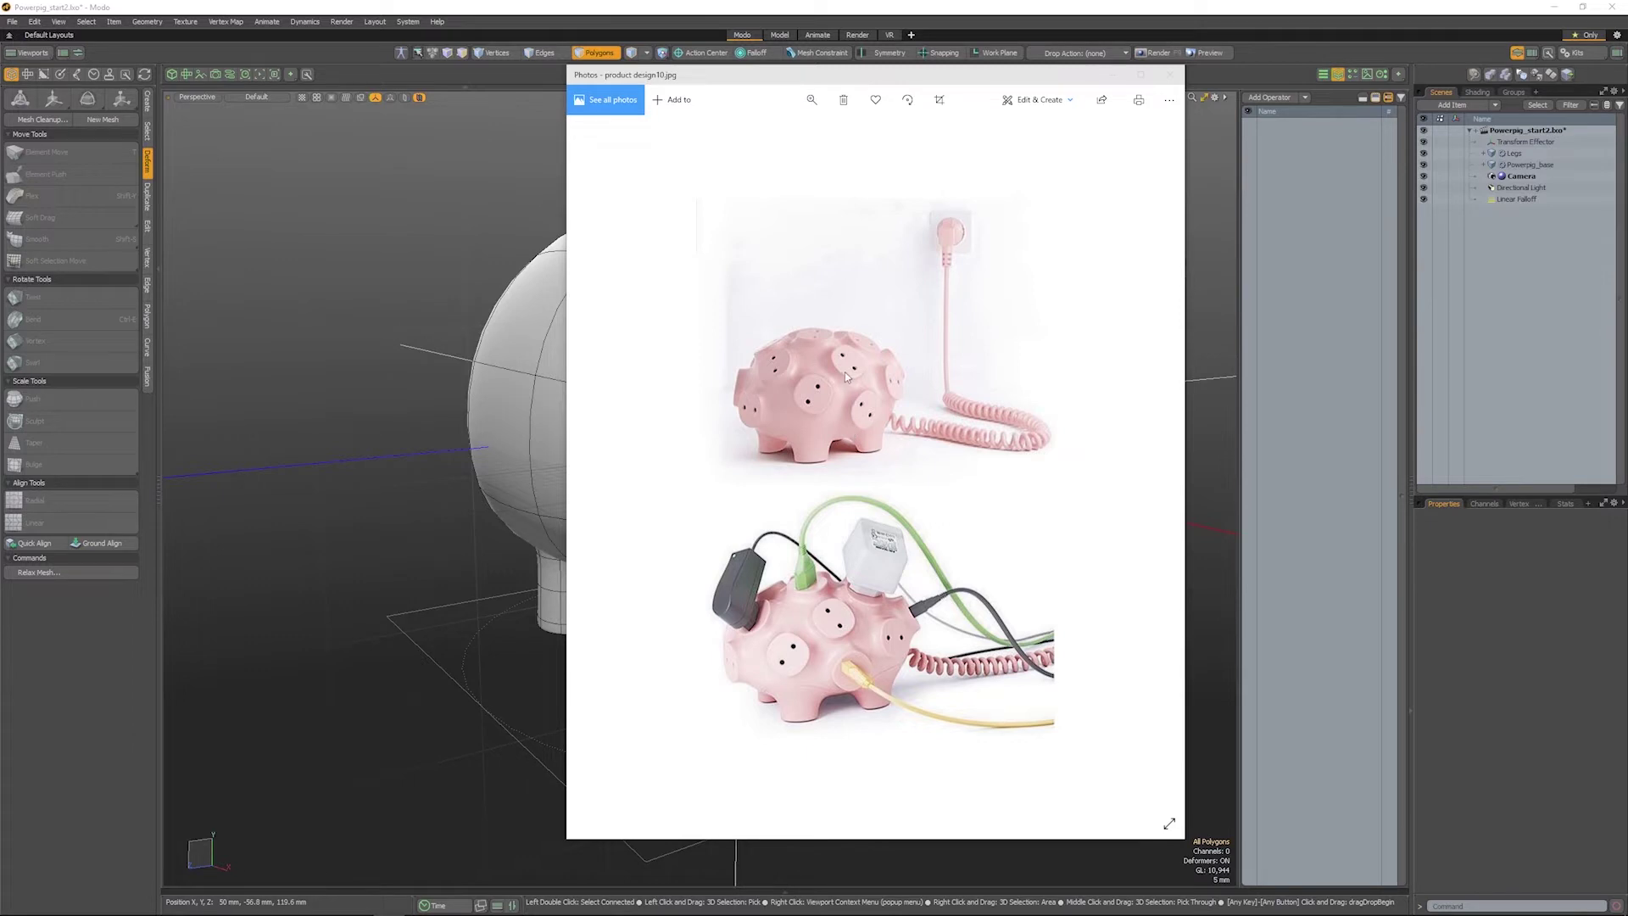
# Step: Close the reference photo and add the Q-Barrel1 mesh from the Fusion Qbic presets
pyautogui.click(1168, 75)
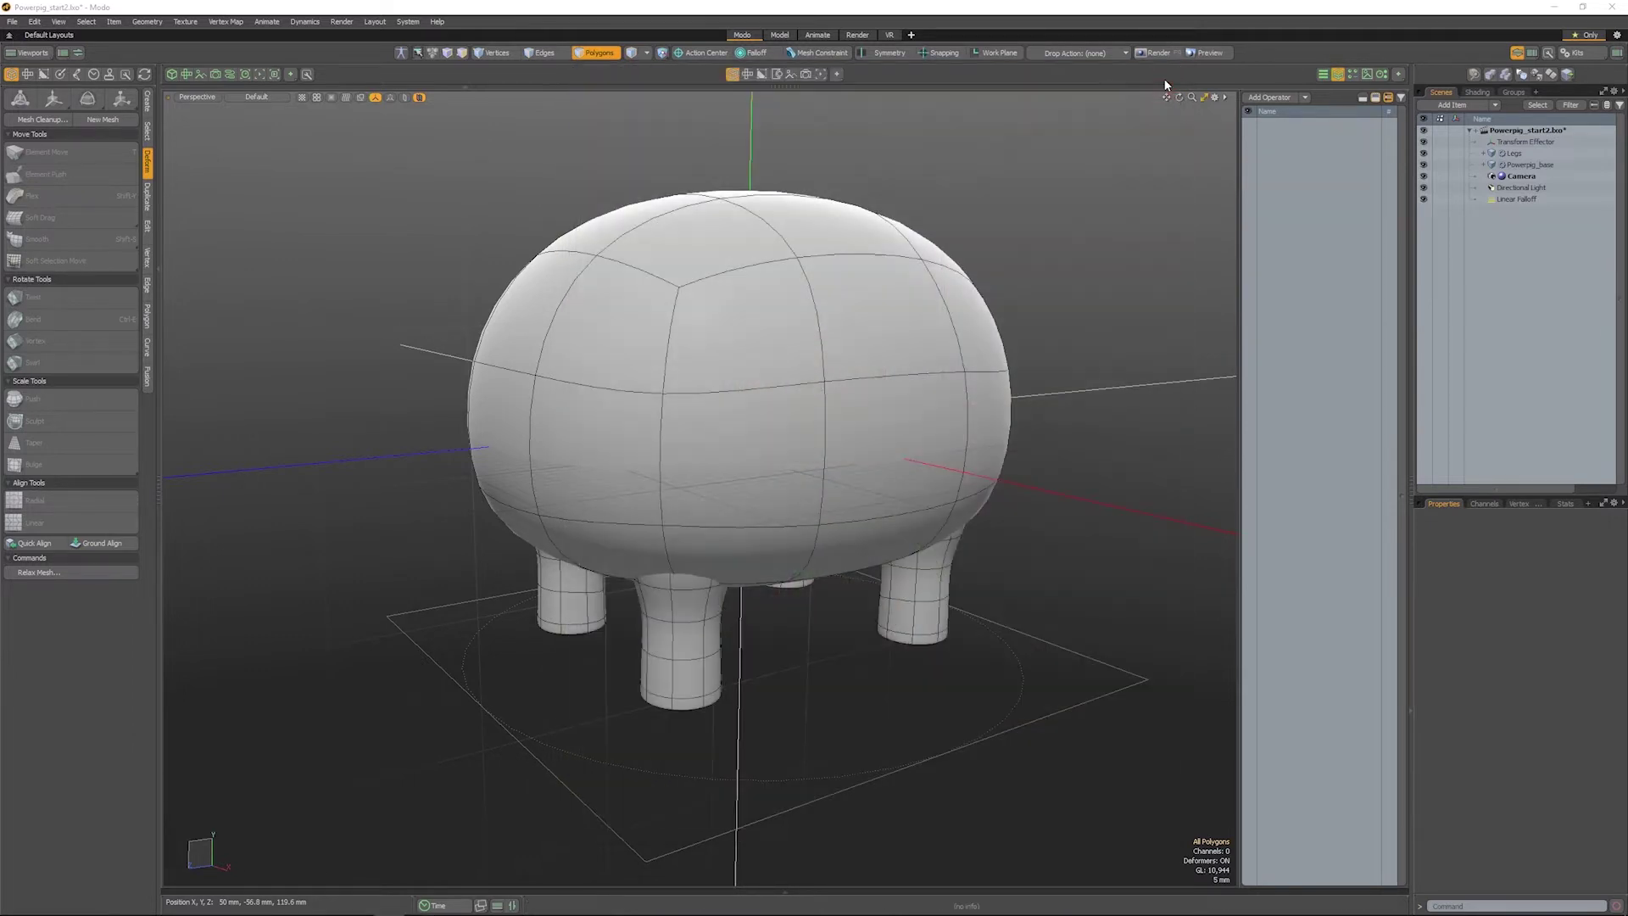
pyautogui.click(148, 378)
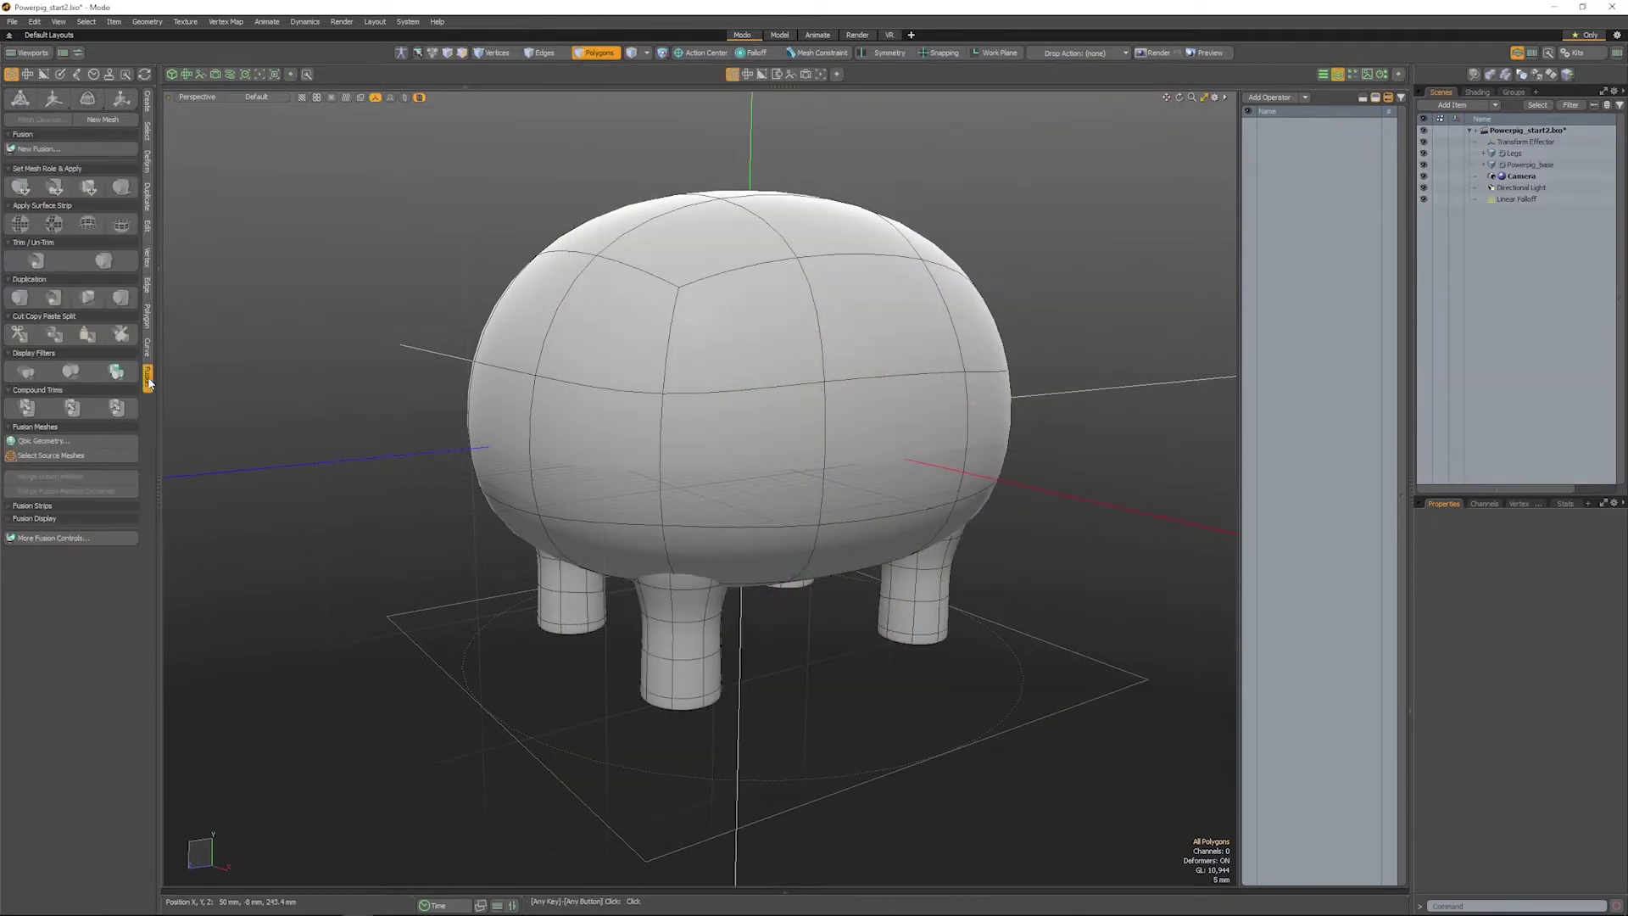
pyautogui.click(55, 440)
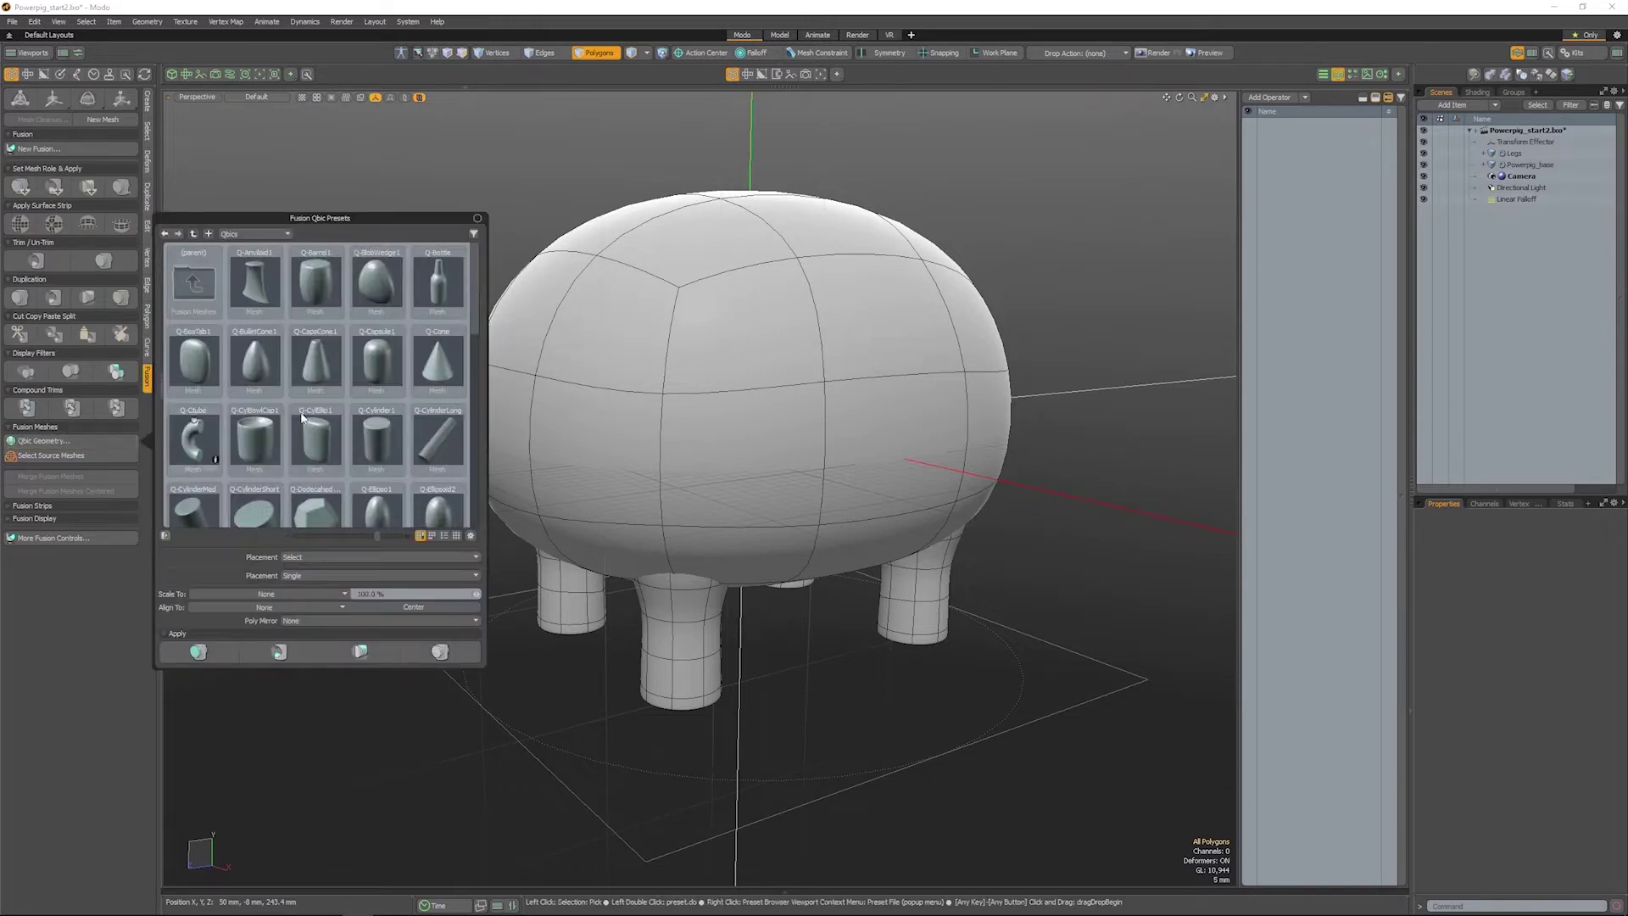
pyautogui.moveTo(476, 288)
pyautogui.mouseDown()
pyautogui.moveTo(493, 451)
pyautogui.moveTo(479, 278)
pyautogui.mouseUp()
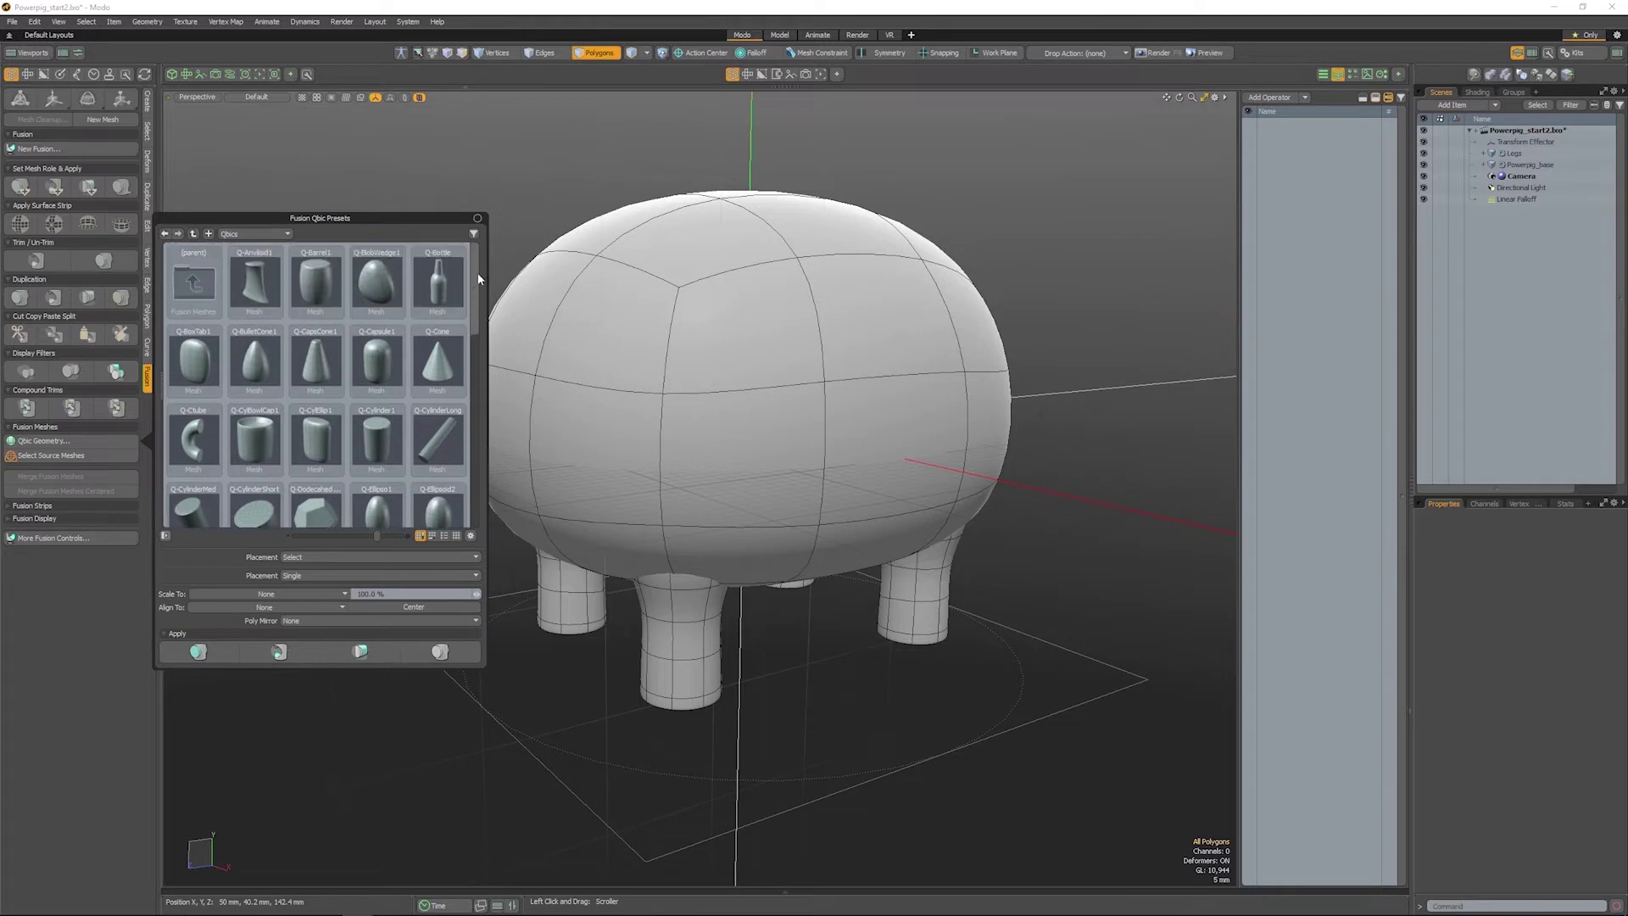
pyautogui.doubleClick(317, 274)
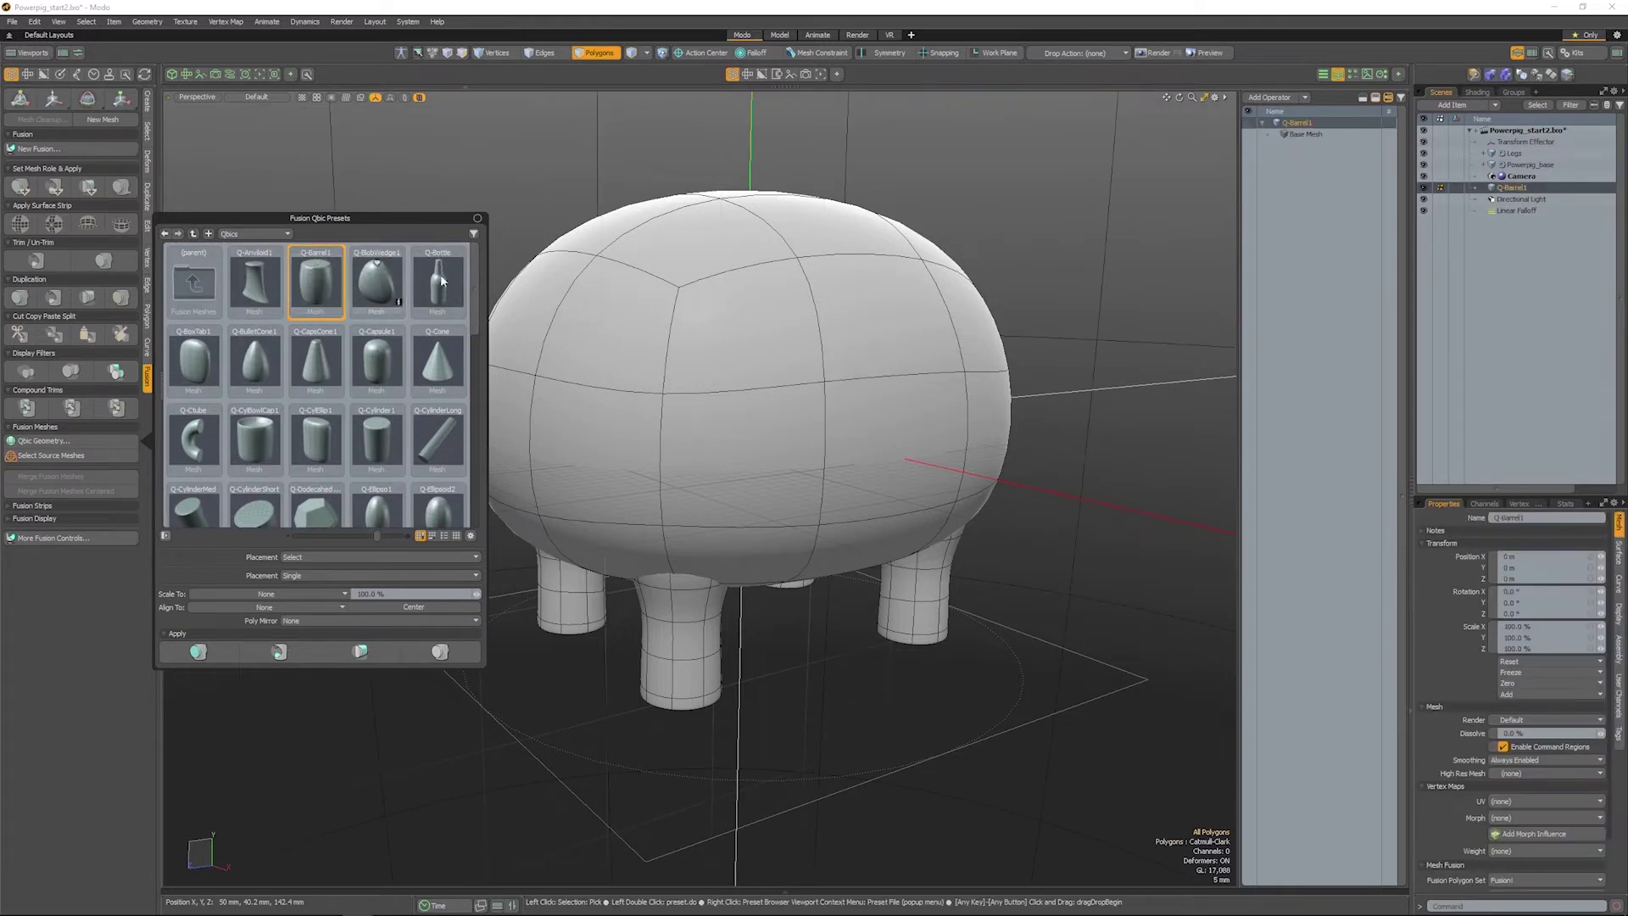
# Step: Scale the barrel mesh down uniformly to about 11.5%
pyautogui.press('y')
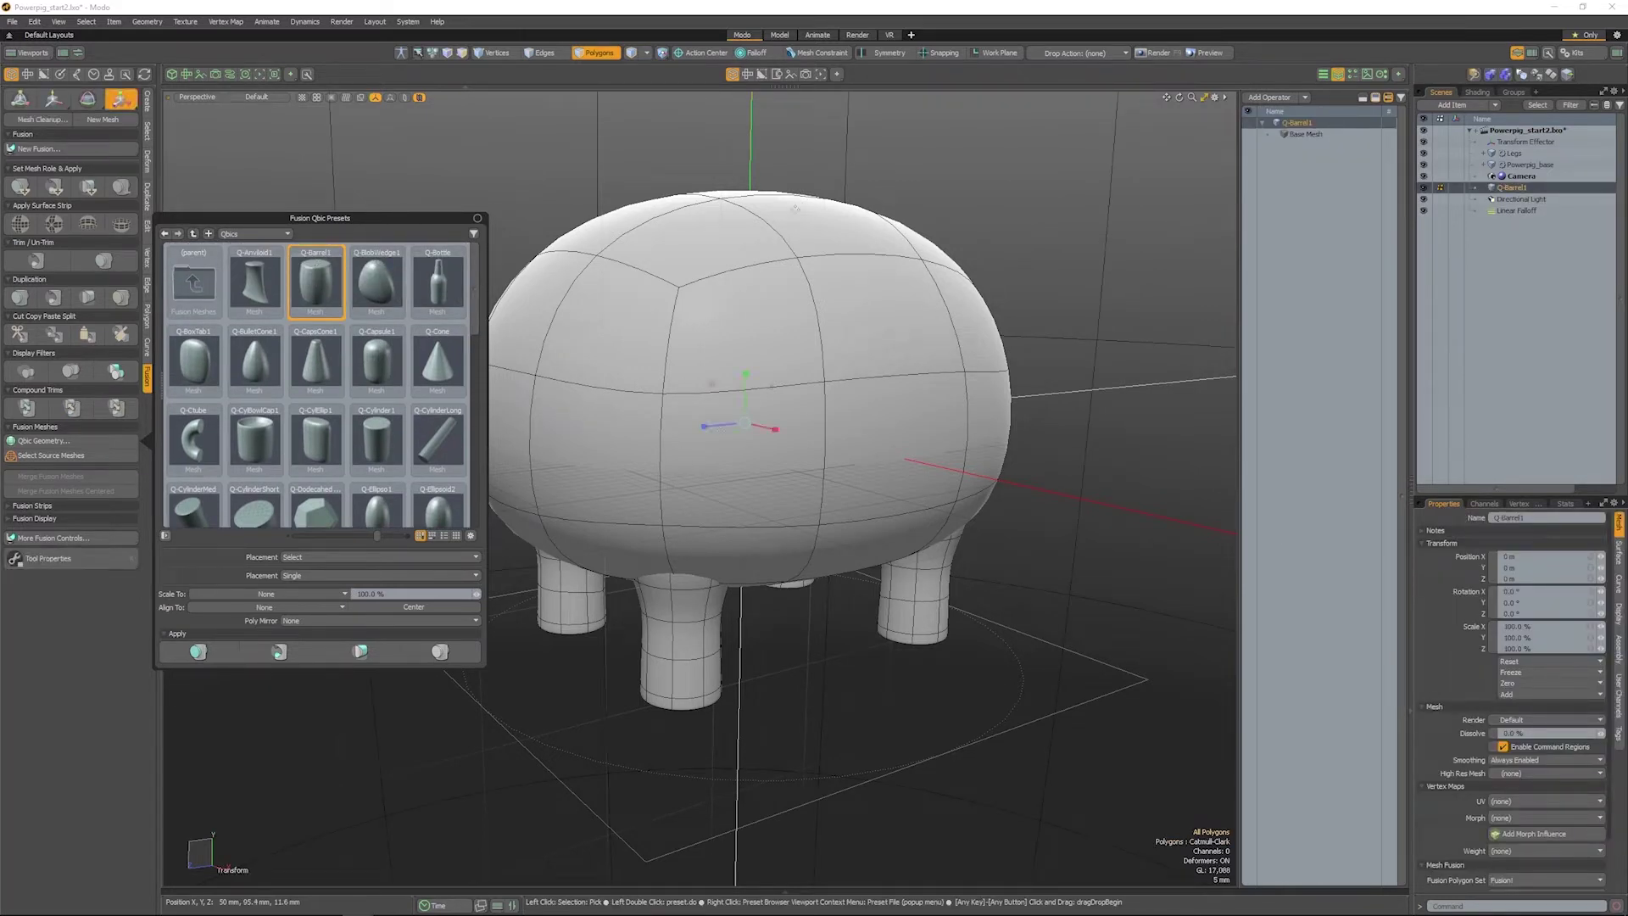
pyautogui.moveTo(746, 422); pyautogui.dragTo(785, 423)
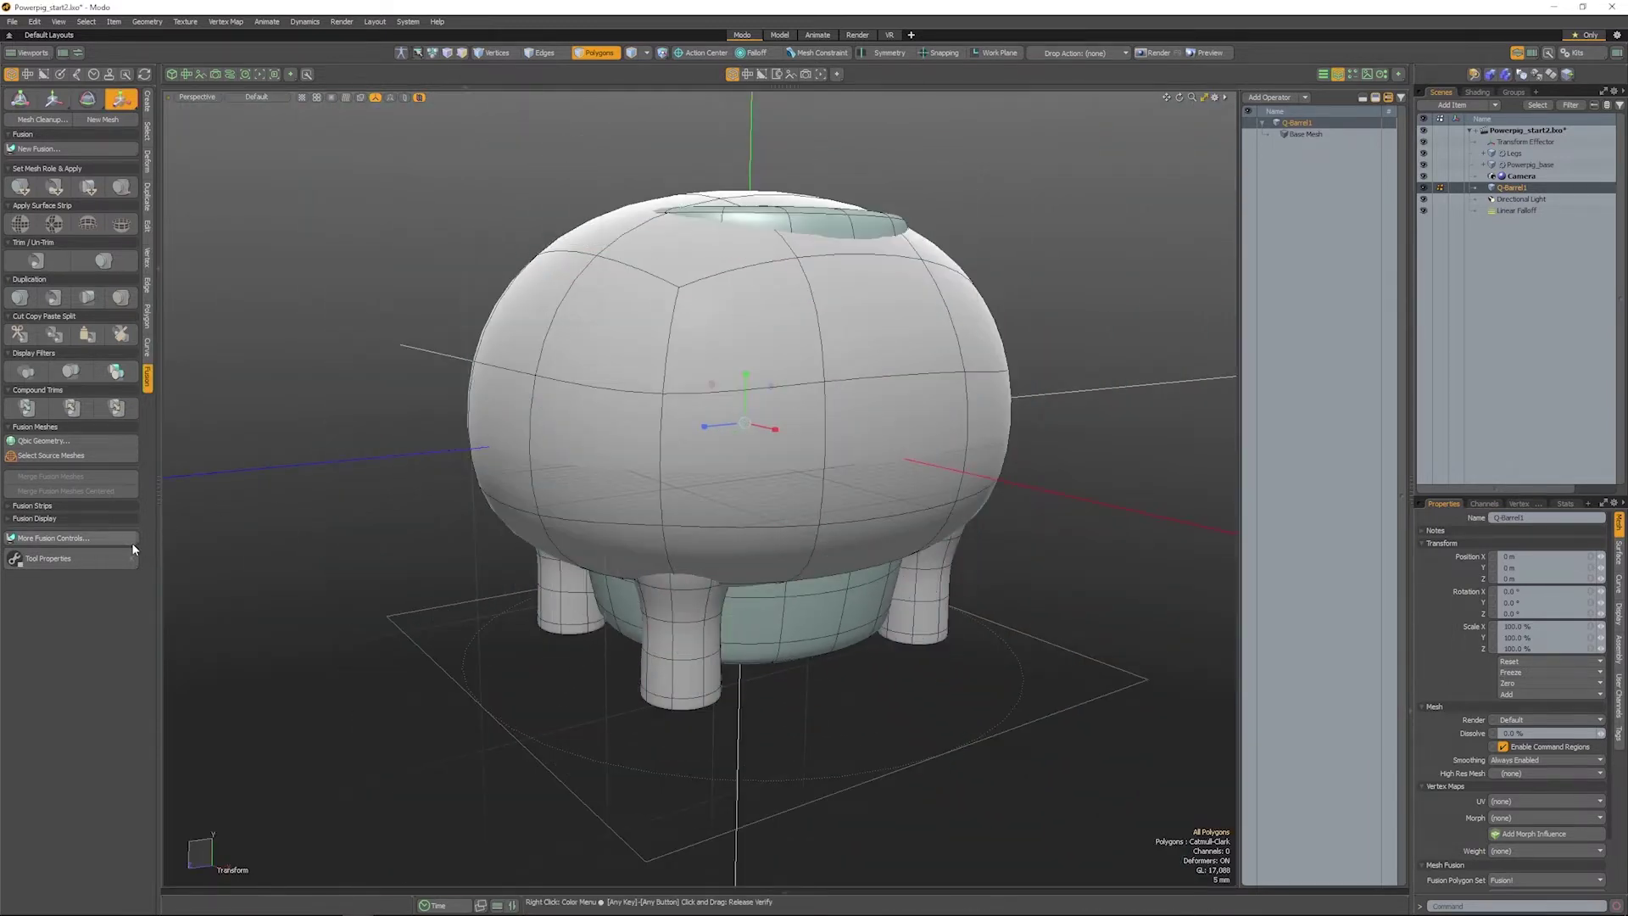
pyautogui.click(97, 553)
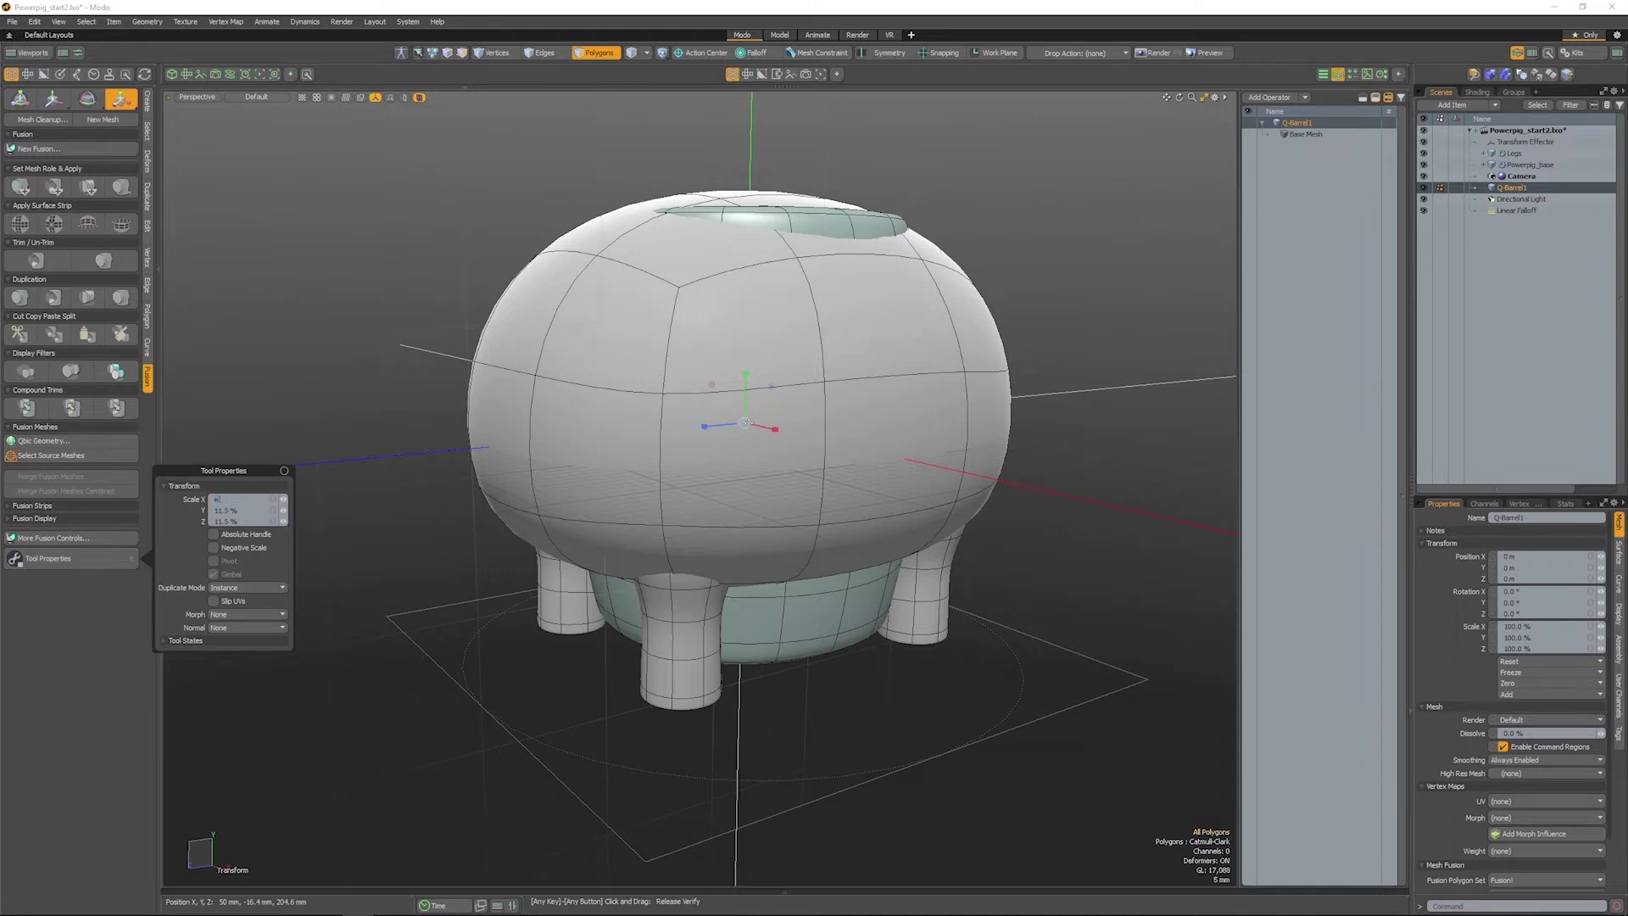
pyautogui.press('q')
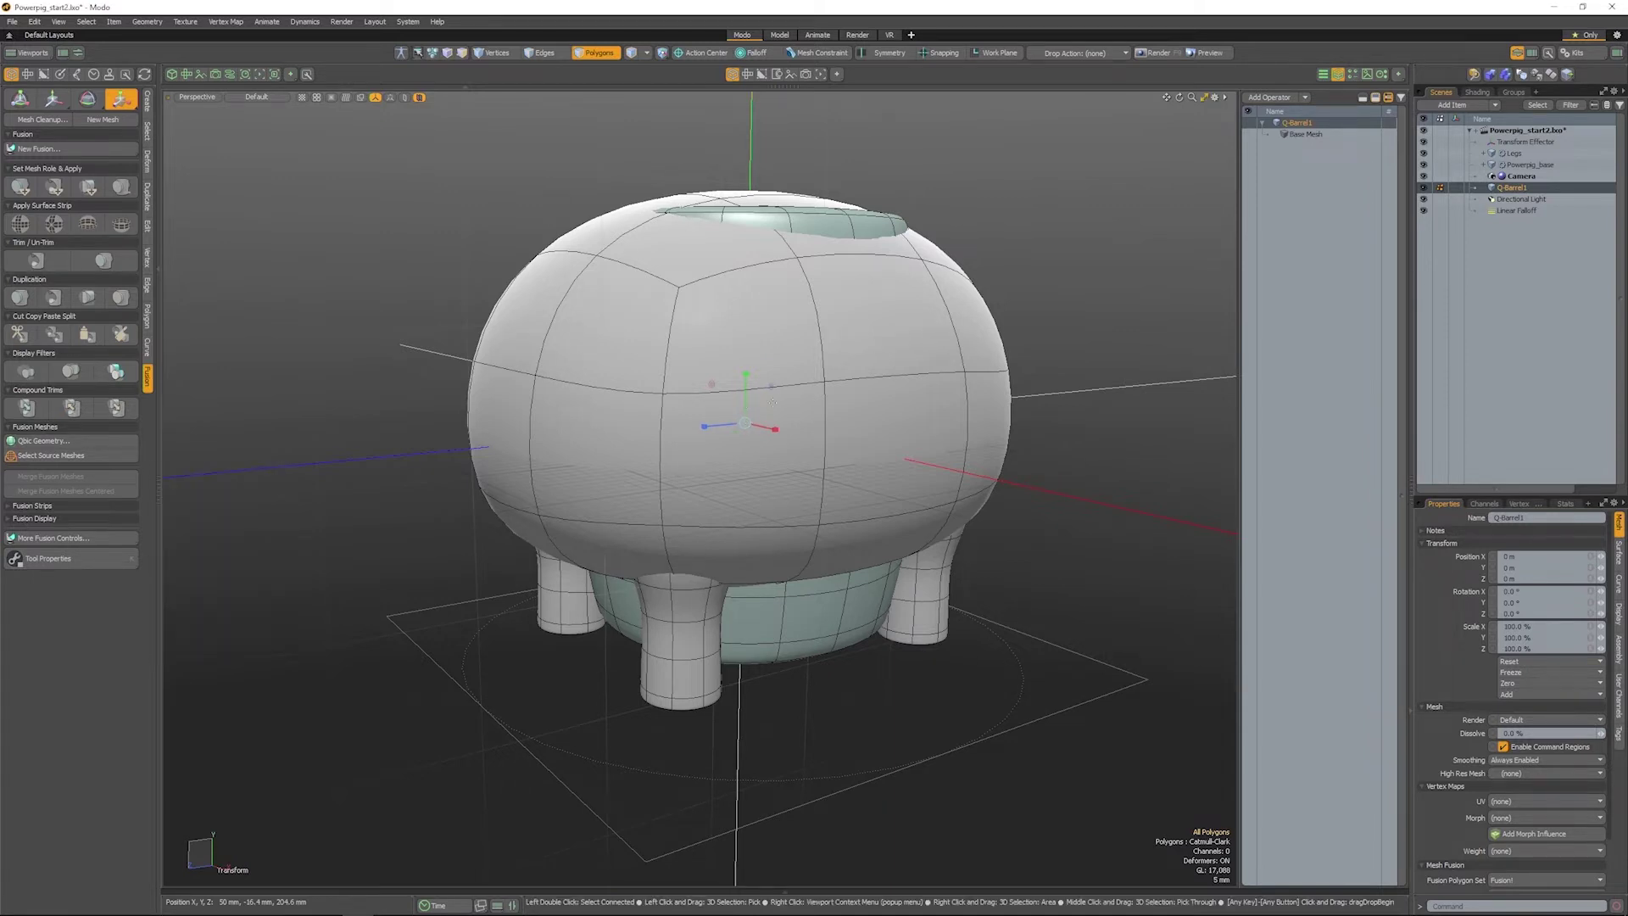
# Step: Move the barrel up onto the top of the body and scale it down to the size of a socket snout
pyautogui.press('w')
pyautogui.moveTo(746, 399); pyautogui.dragTo(607, 515)
pyautogui.press('r')
pyautogui.press('w')
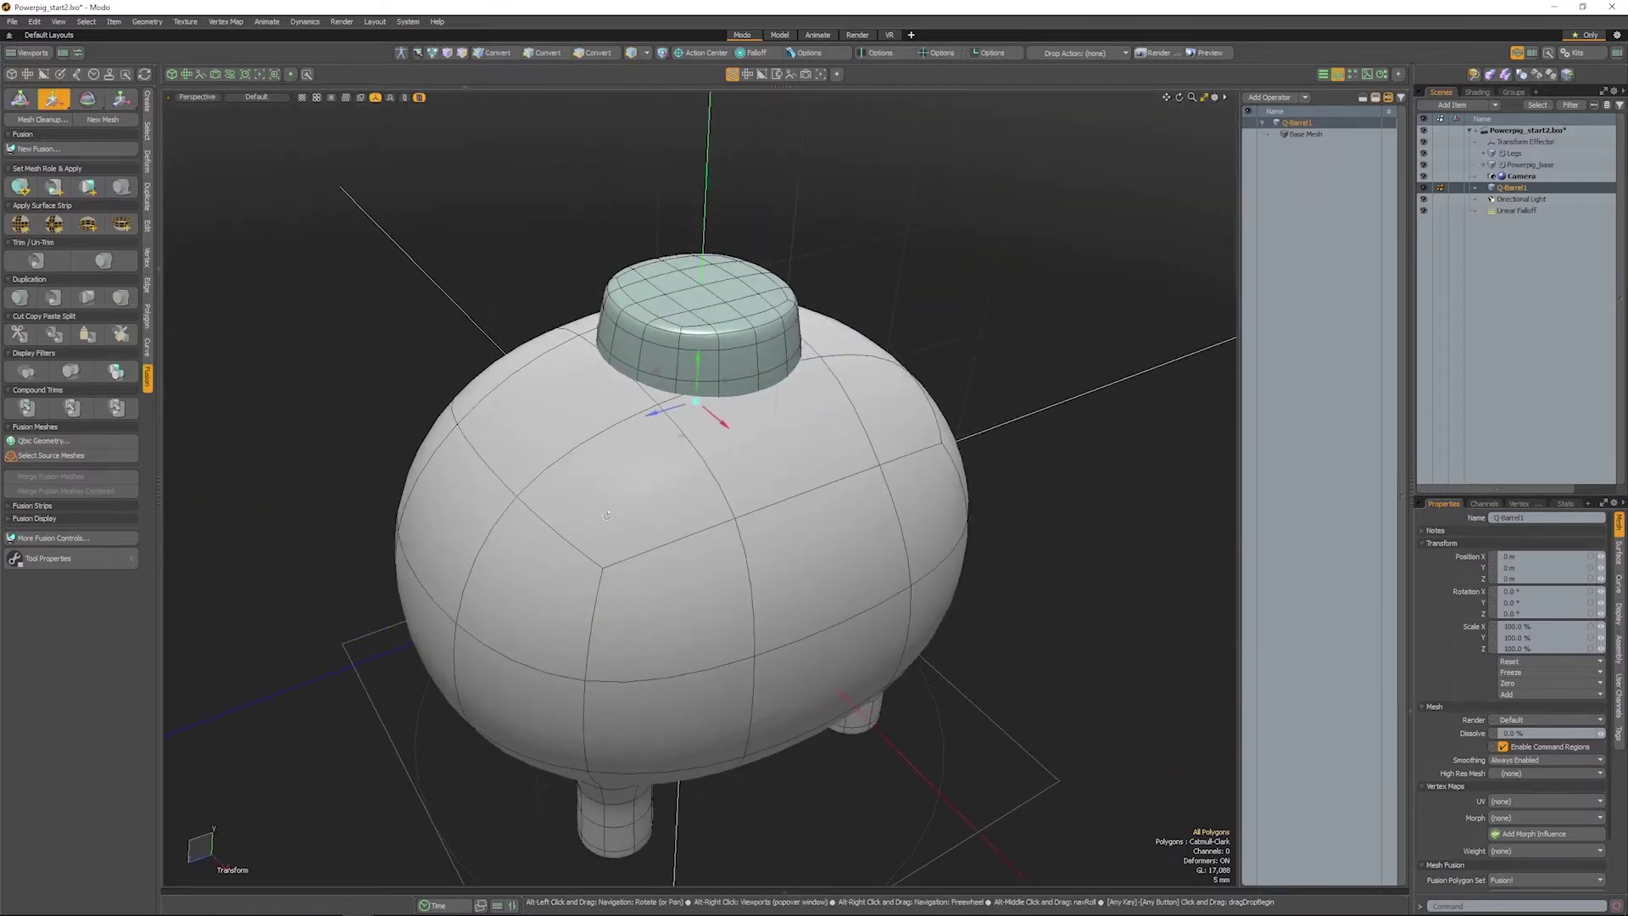
pyautogui.press('r')
pyautogui.moveTo(699, 403); pyautogui.dragTo(630, 449)
pyautogui.press('w')
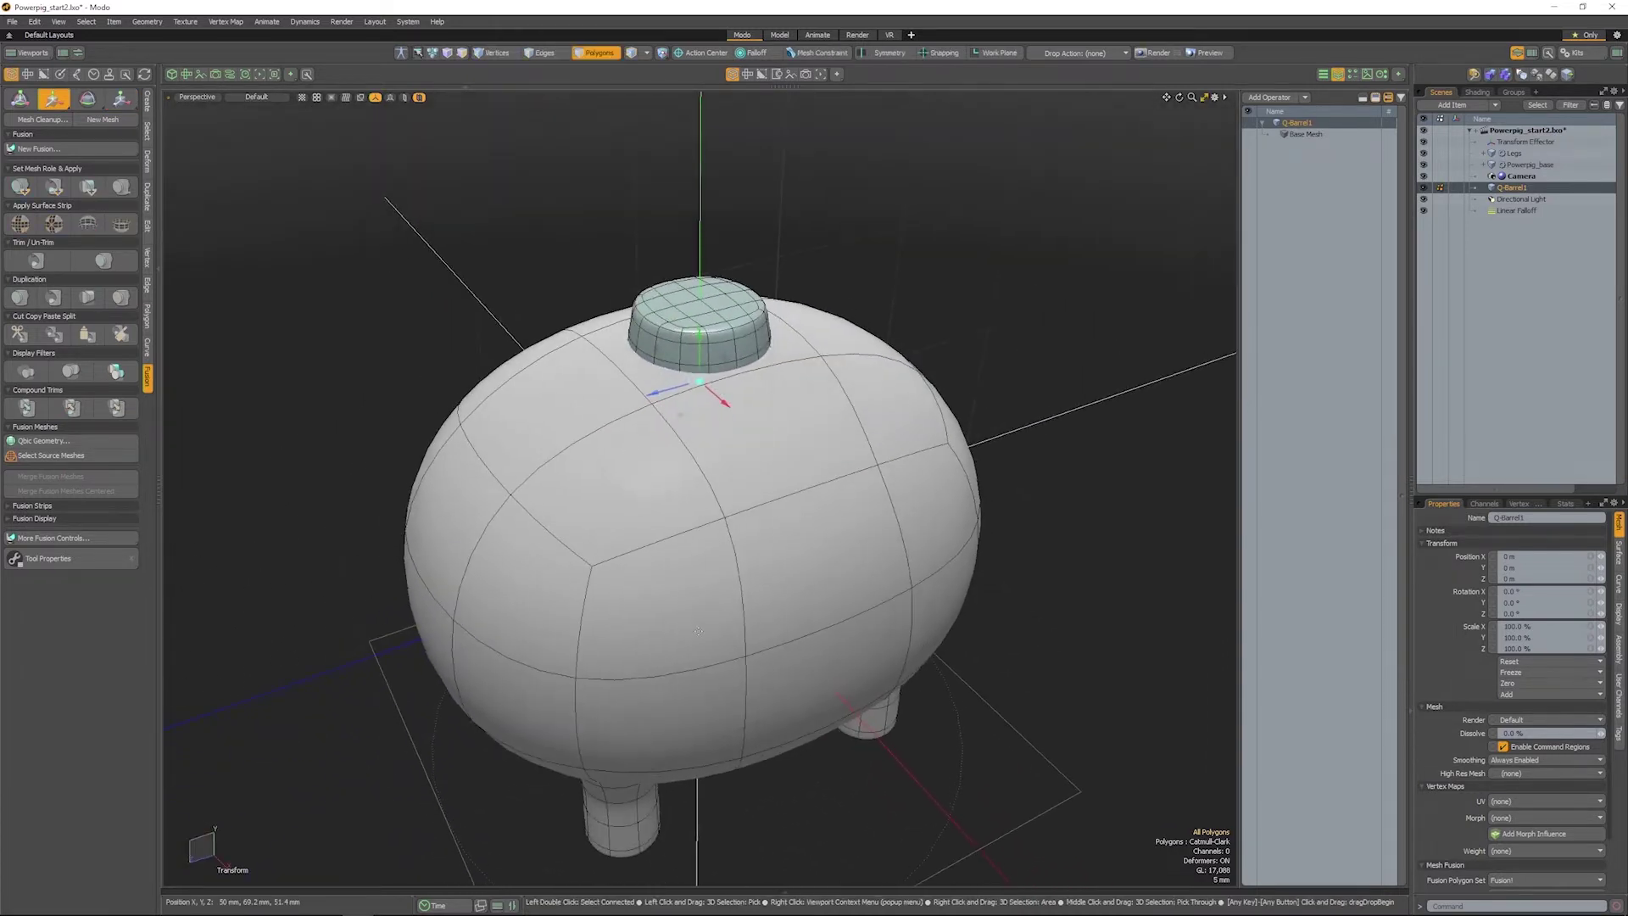
pyautogui.press('q')
pyautogui.click(938, 327)
# Step: Turn the barrel into plain faces and bevel two opposite vertices on its top into small squares
pyautogui.click(491, 56)
pyautogui.scroll(5, 731, 318)
pyautogui.keyDown('alt'); pyautogui.moveTo(708, 373); pyautogui.dragTo(732, 552); pyautogui.keyUp('alt')
pyautogui.hotkey('shift', 'Tab')
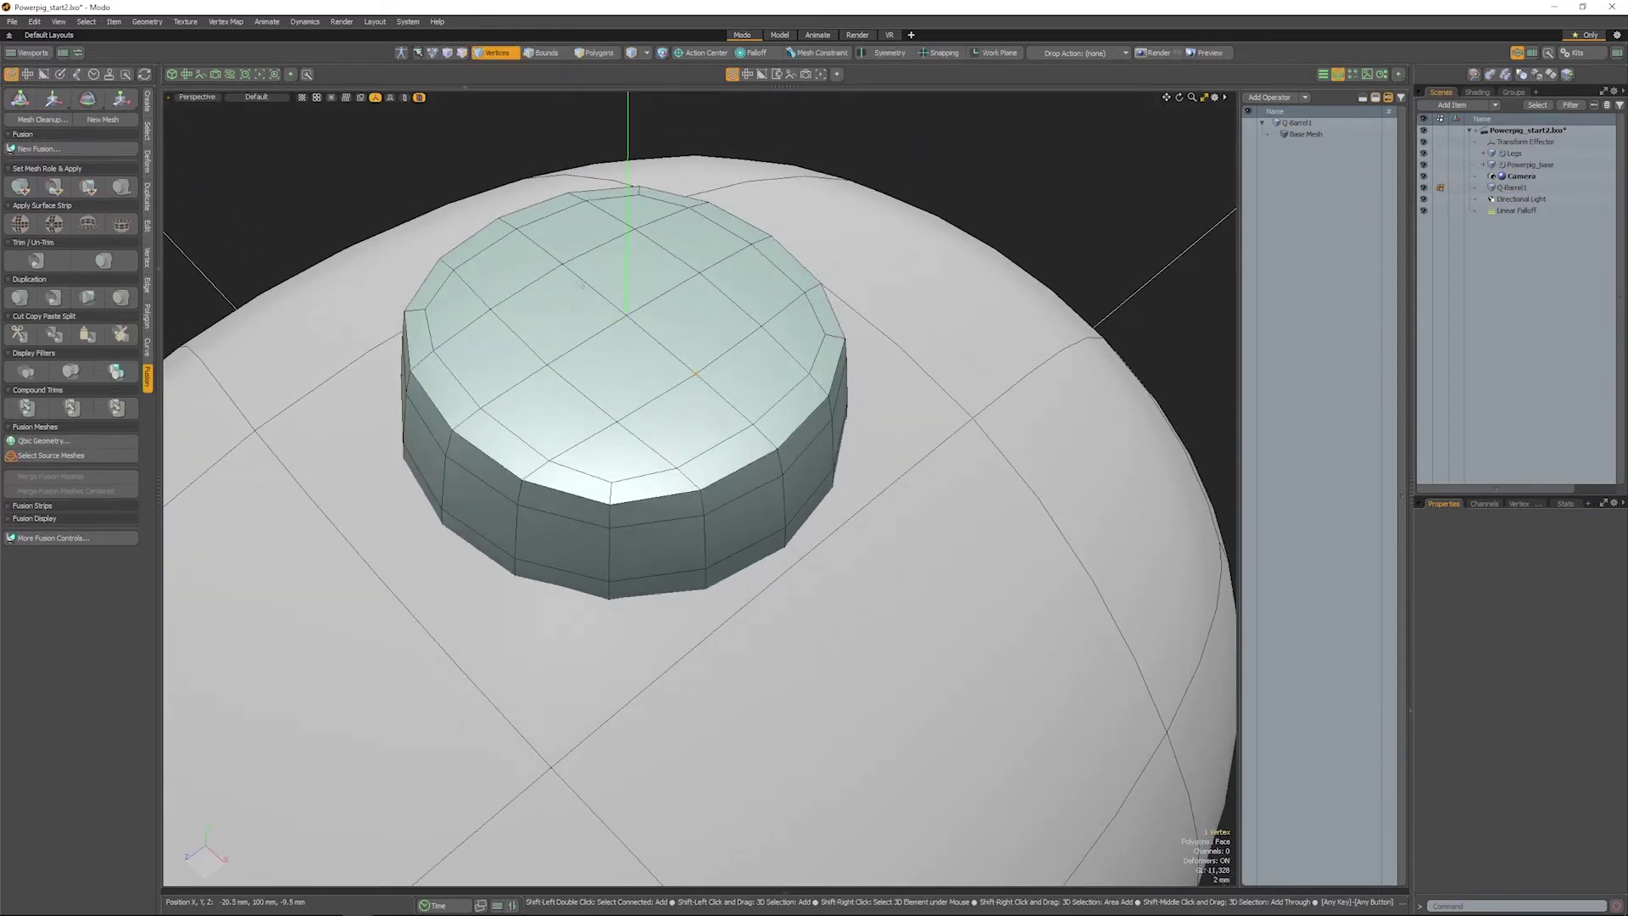
pyautogui.keyDown('shift'); pyautogui.click(568, 266); pyautogui.keyUp('shift')
pyautogui.press('b')
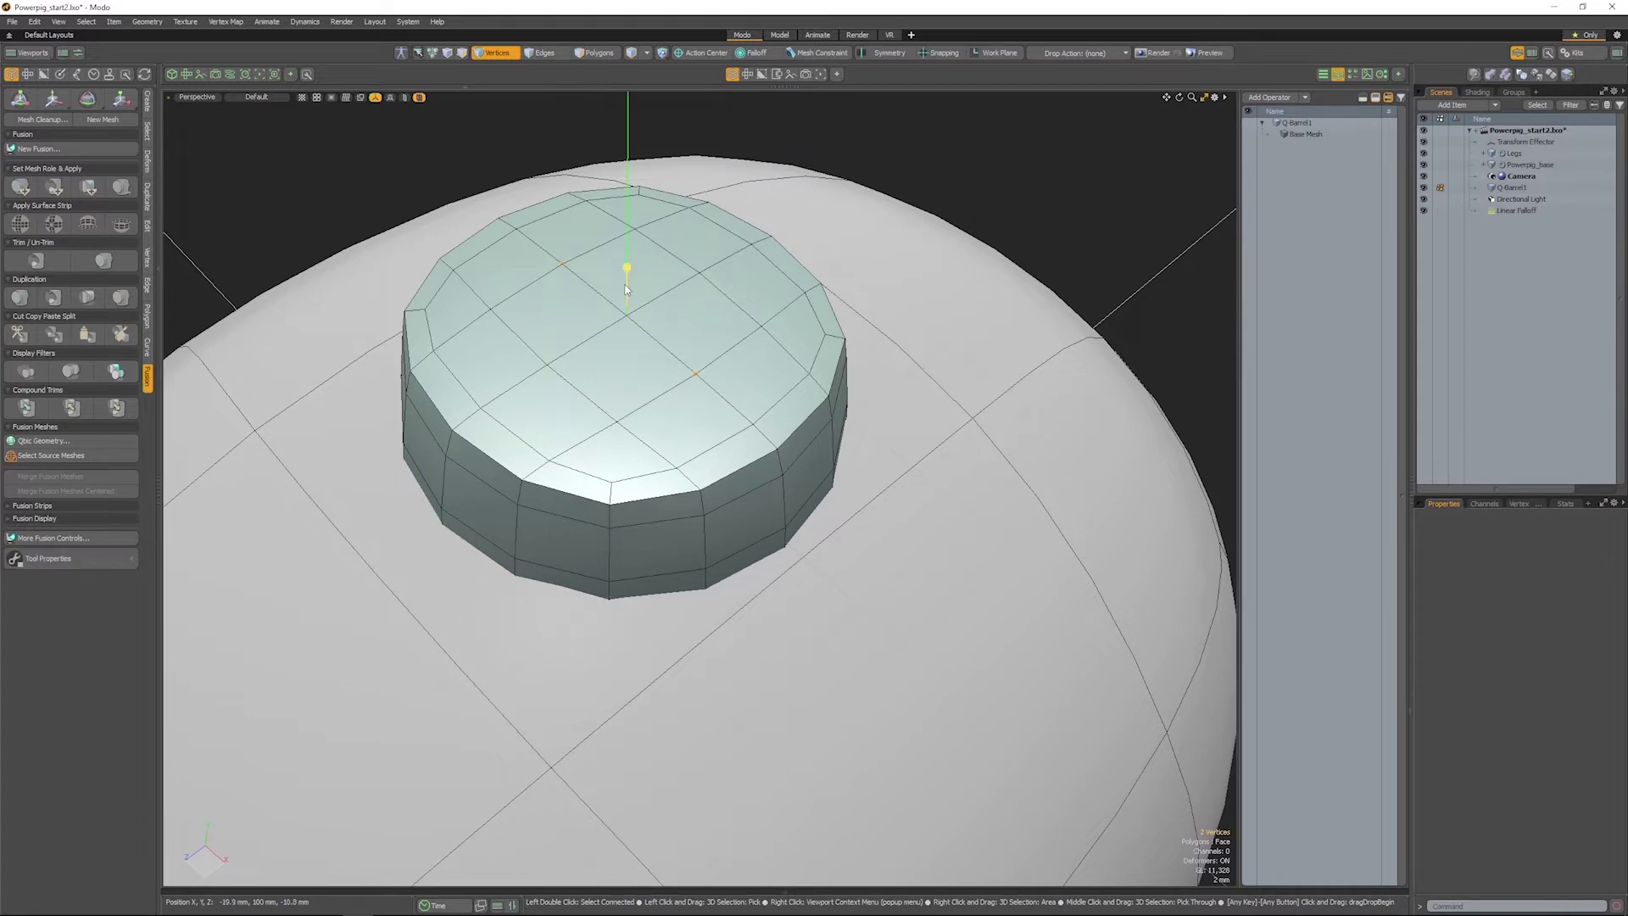
pyautogui.moveTo(625, 287); pyautogui.dragTo(653, 286)
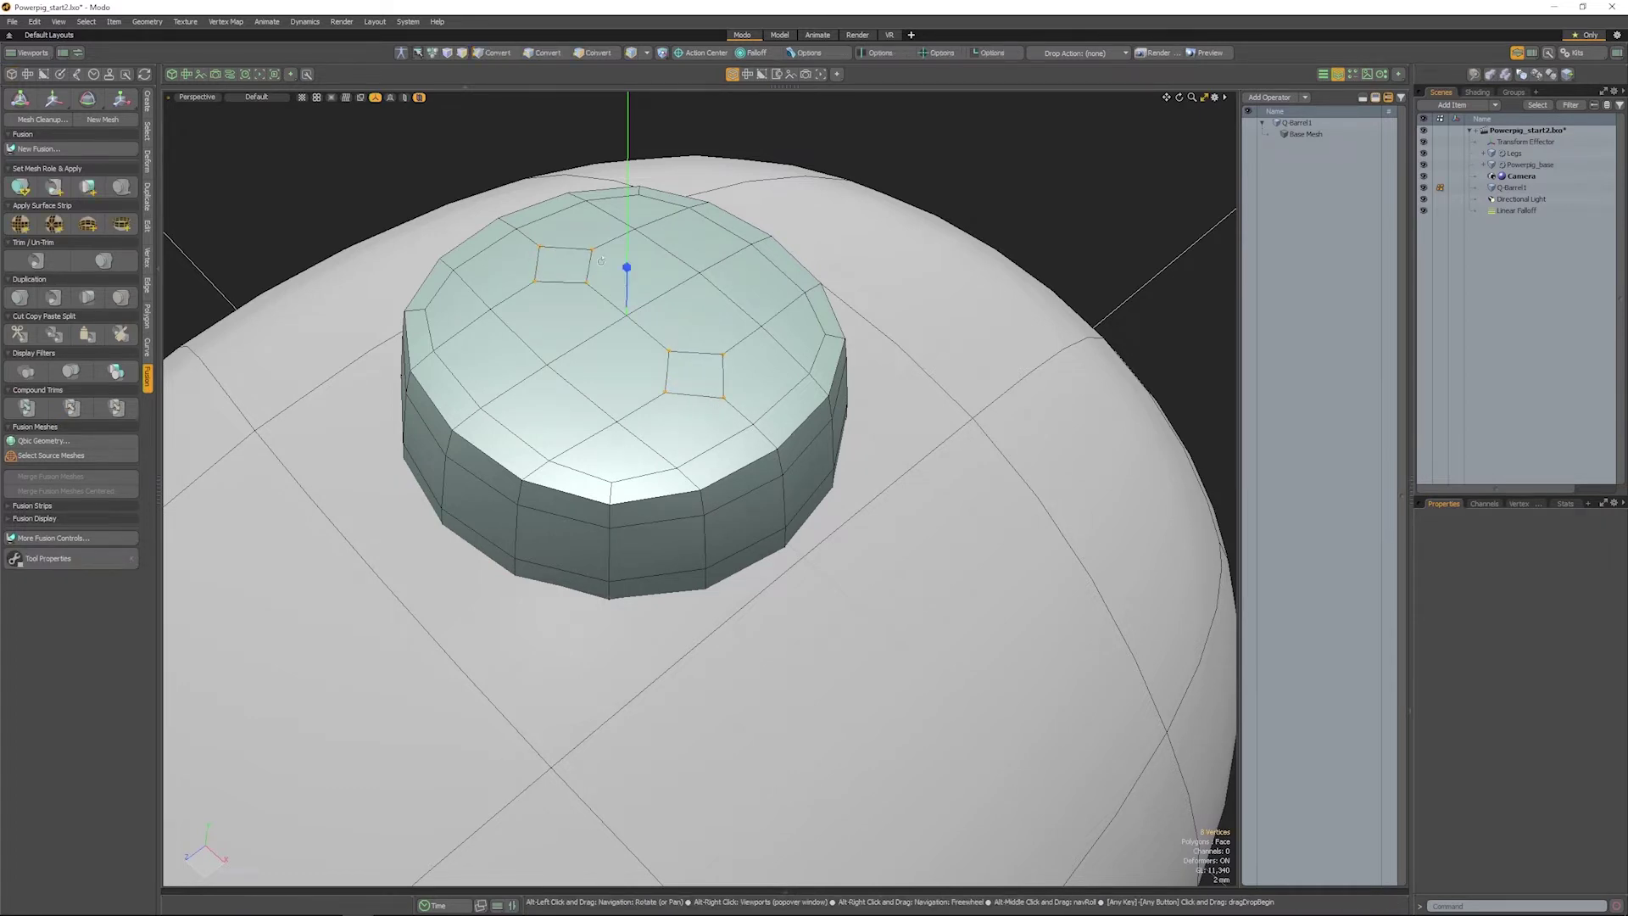
# Step: Convert the vertex selection to edges and apply Radial Align to the two square outlines
pyautogui.keyDown('alt'); pyautogui.click(556, 55); pyautogui.keyUp('alt')
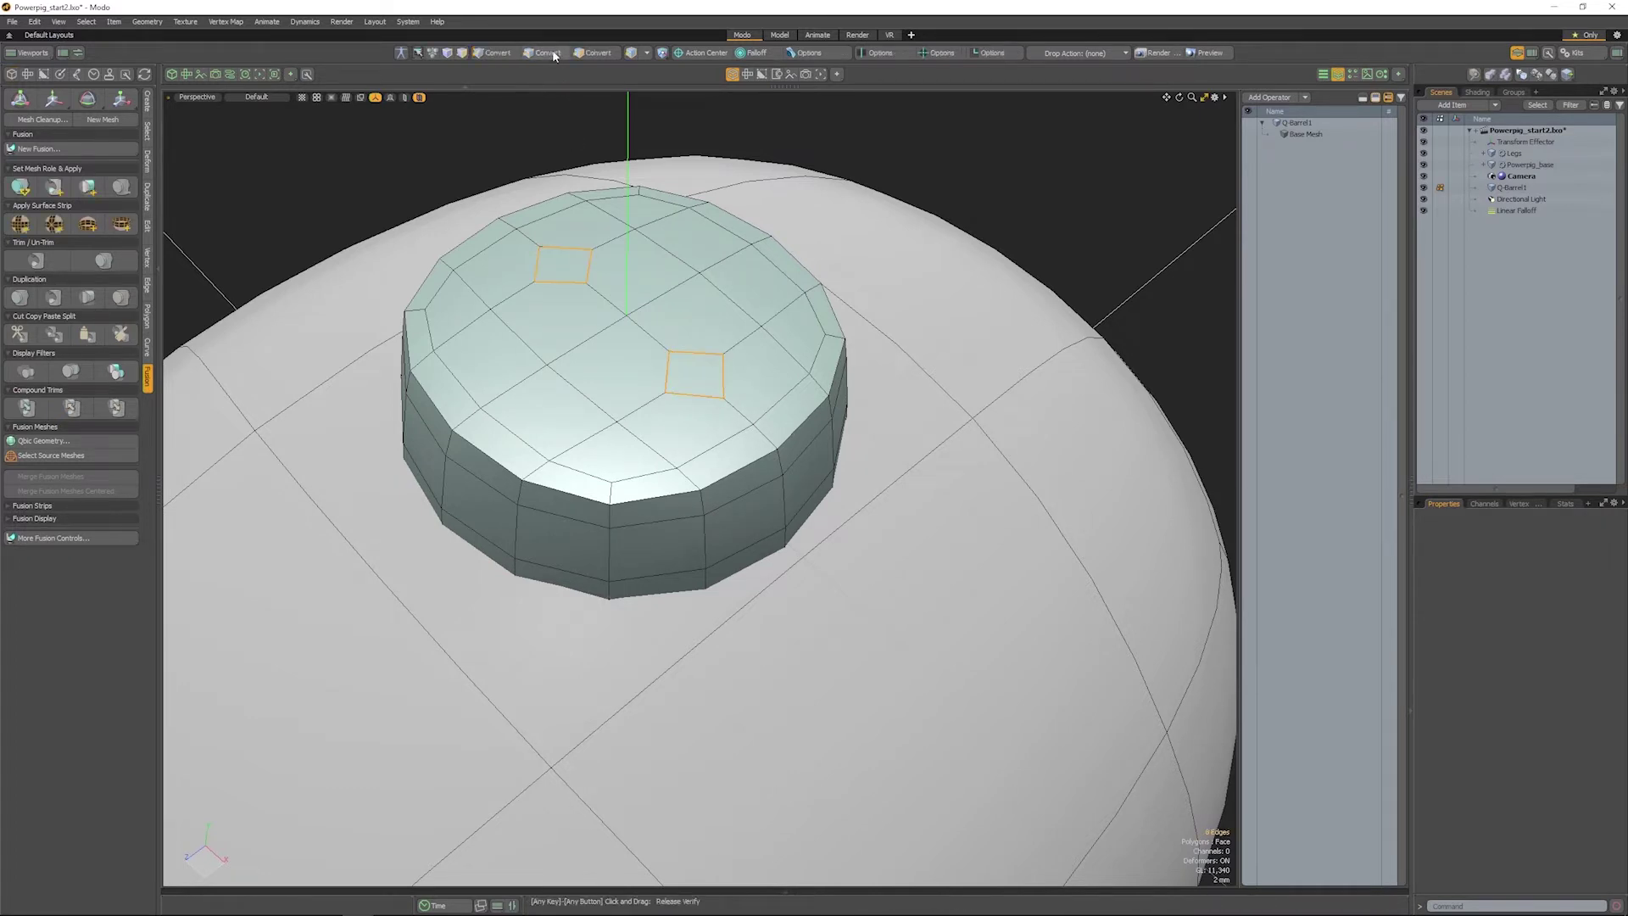
pyautogui.click(148, 174)
pyautogui.click(51, 501)
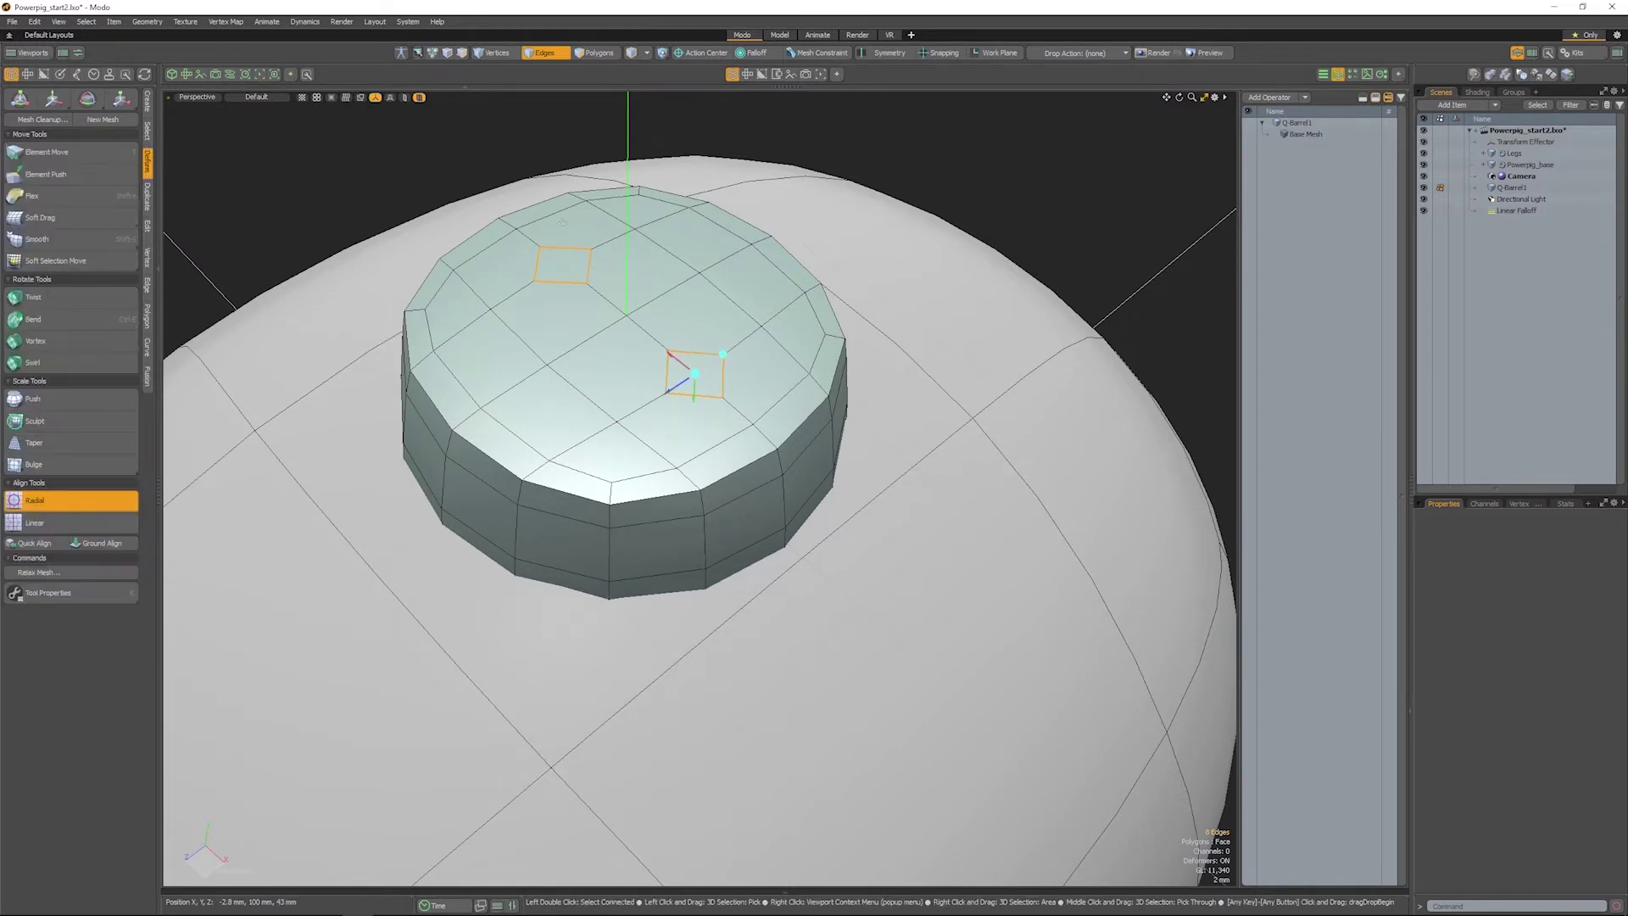
# Step: Convert the selection to the two square polygons and bevel them inward to form socket holes
pyautogui.keyDown('alt'); pyautogui.click(596, 53); pyautogui.keyUp('alt')
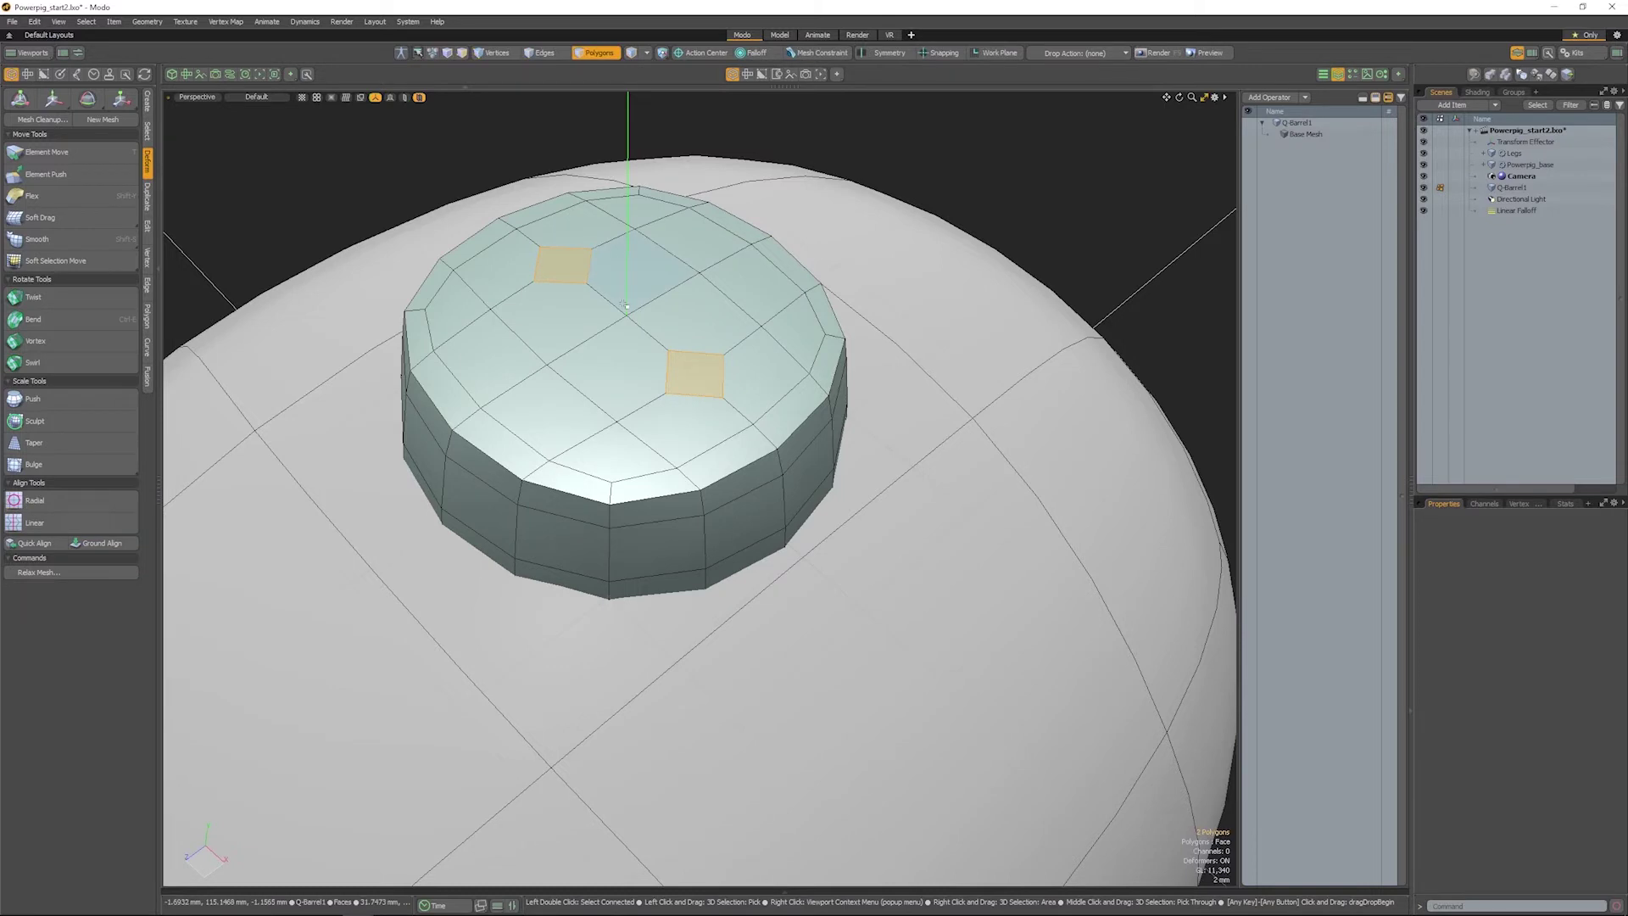
pyautogui.press('b')
pyautogui.moveTo(627, 292); pyautogui.dragTo(626, 335)
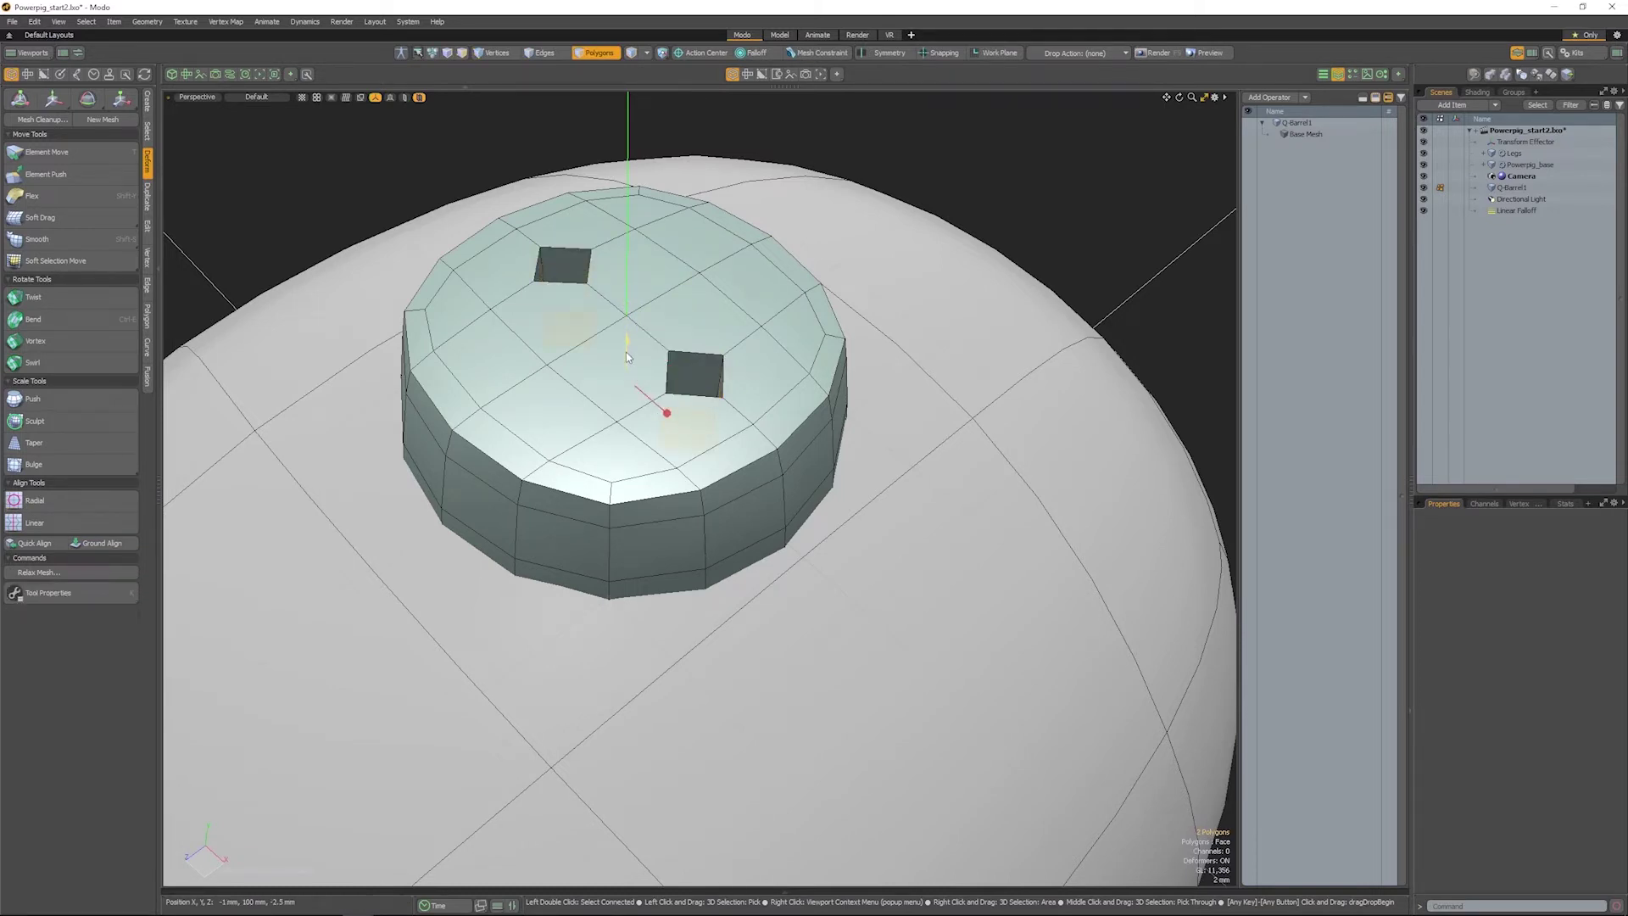
# Step: Bevel the edges around the bottom faces of both socket holes
pyautogui.press('2')
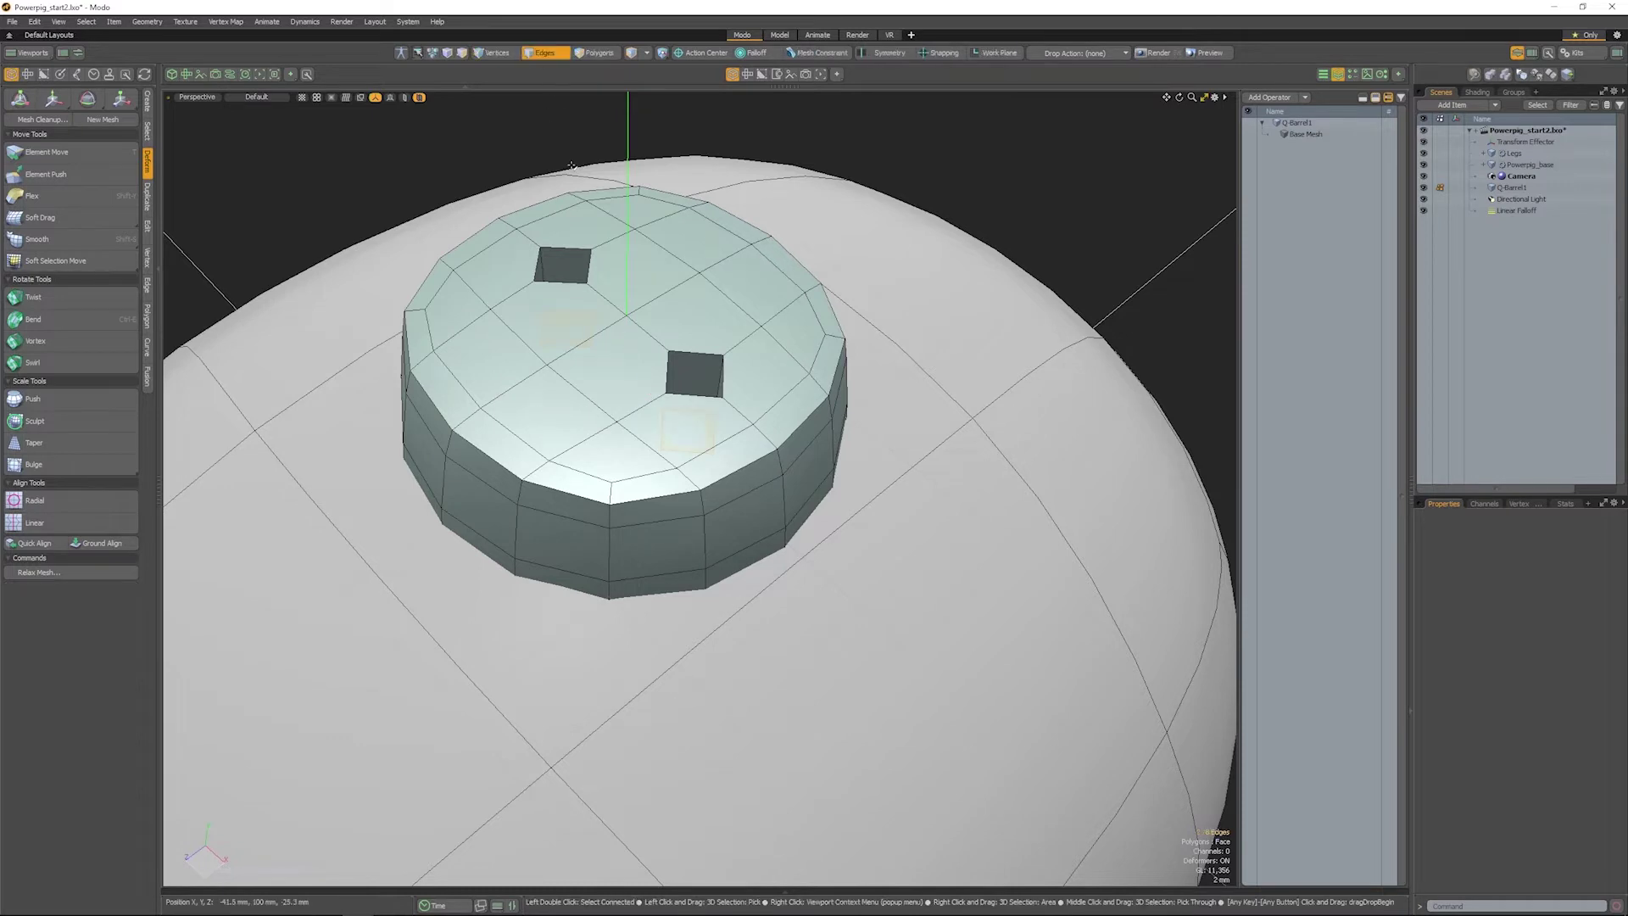
pyautogui.press('b')
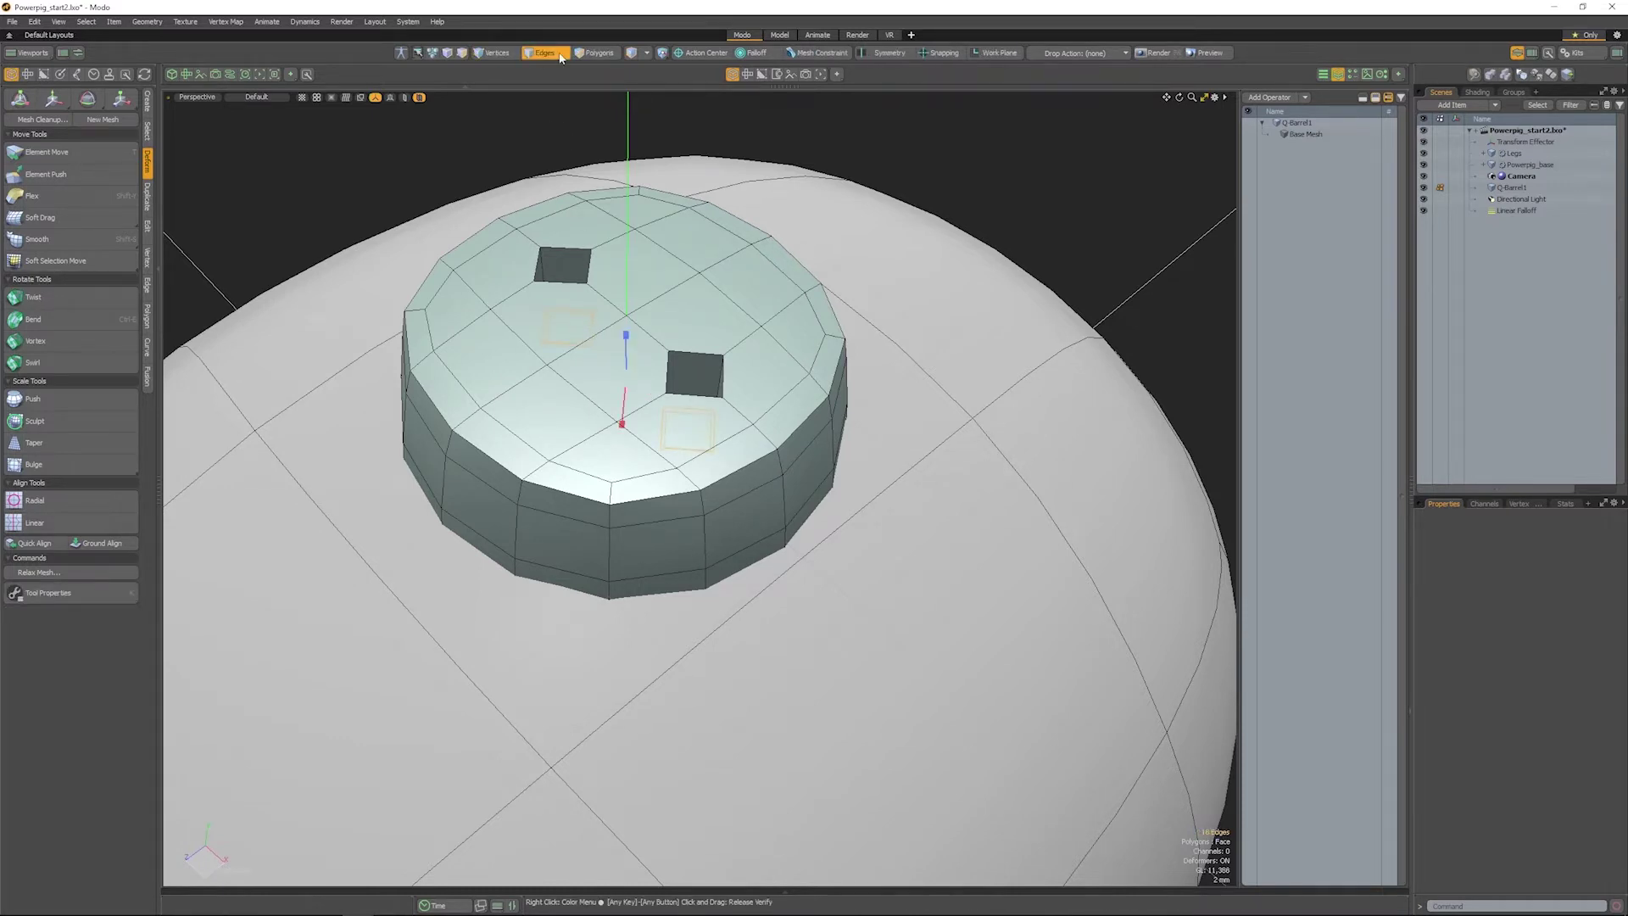
pyautogui.press('space')
# Step: Select the rim edge loops of both socket holes and bevel them slightly
pyautogui.doubleClick(578, 248)
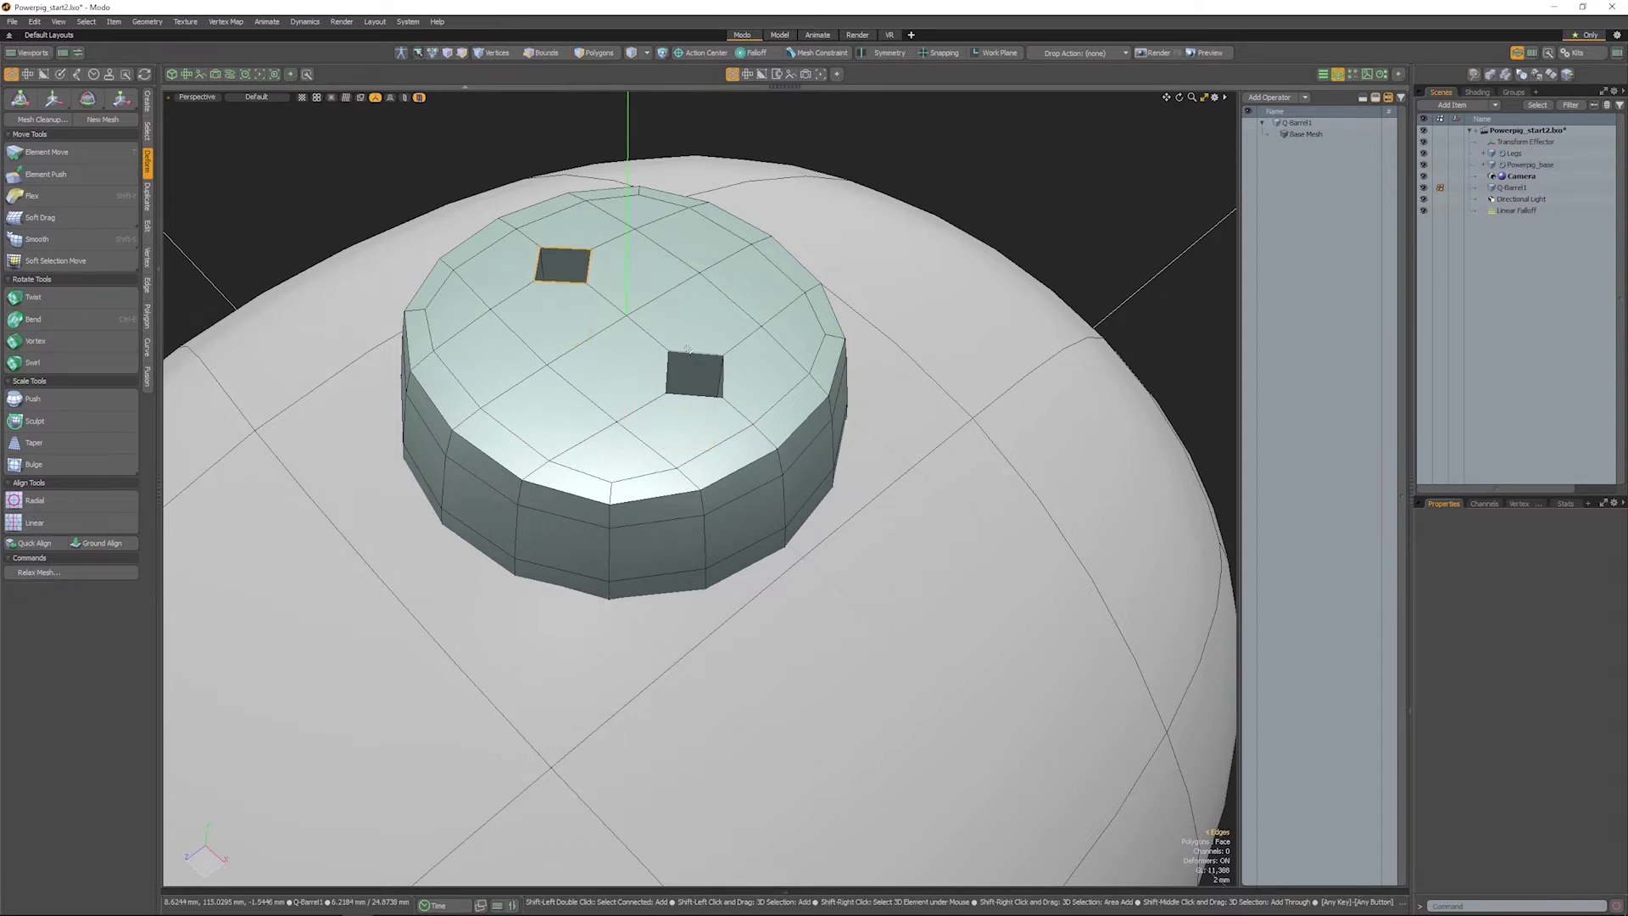
pyautogui.press('b')
pyautogui.moveTo(629, 284); pyautogui.dragTo(630, 278)
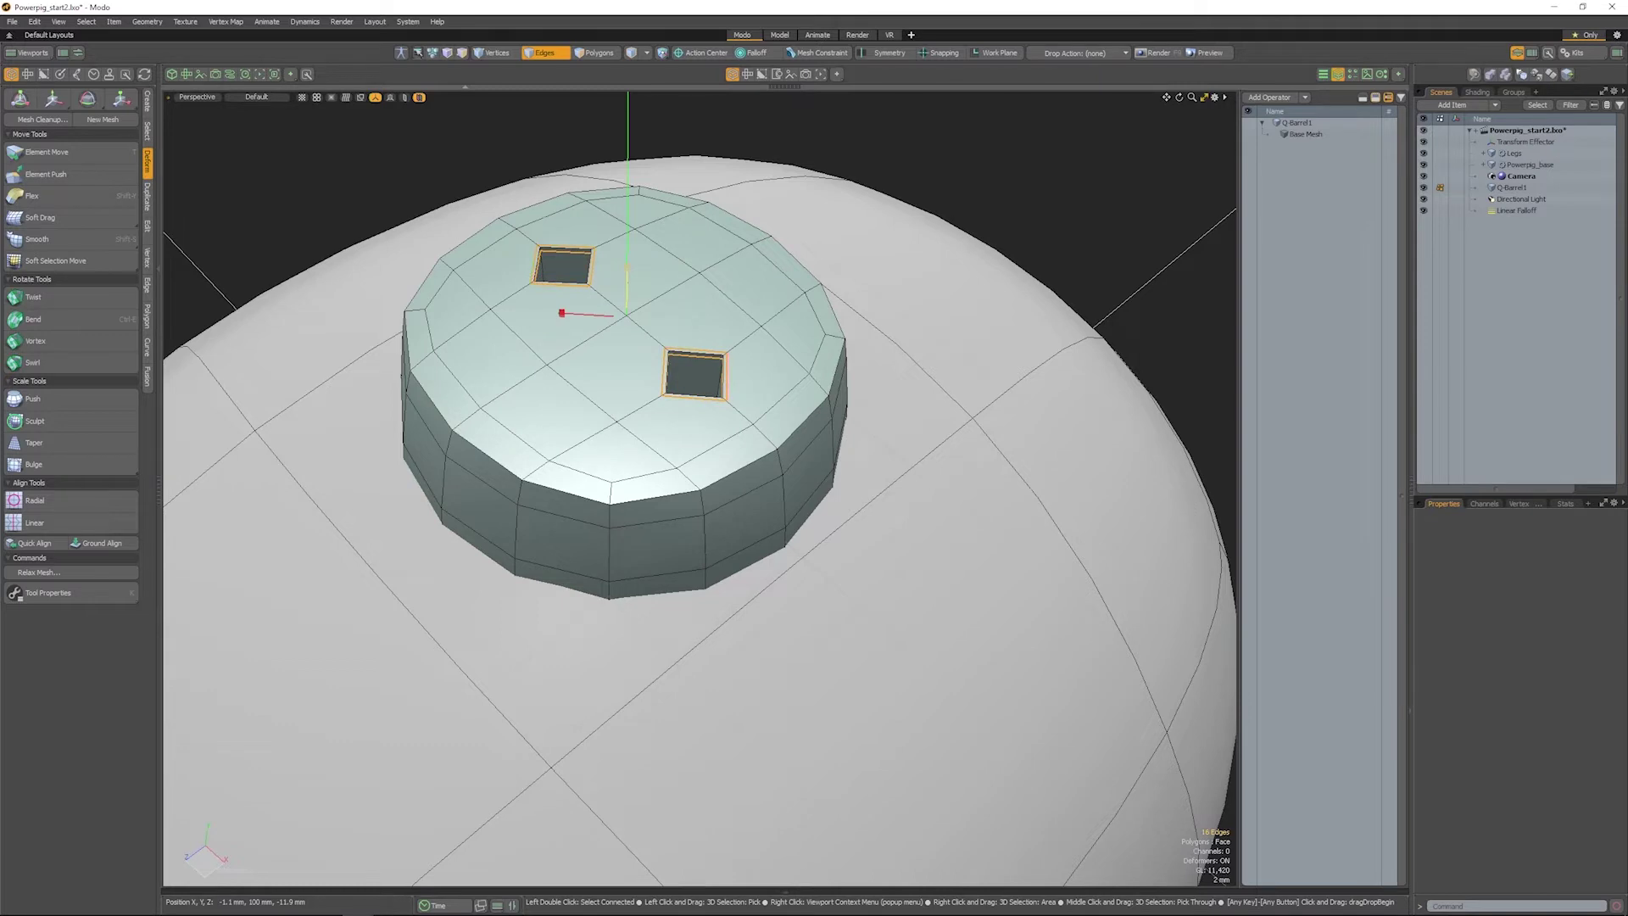
pyautogui.press('q')
pyautogui.press('Escape')
# Step: Preview the barrel as a subdivision surface and examine the socket holes, comparing them with the faceted mesh
pyautogui.press('Tab')
pyautogui.keyDown('alt'); pyautogui.moveTo(701, 362); pyautogui.dragTo(758, 392); pyautogui.keyUp('alt')
pyautogui.keyDown('alt'); pyautogui.moveTo(606, 419); pyautogui.dragTo(530, 413); pyautogui.keyUp('alt')
pyautogui.press('Tab')
pyautogui.press('2')
pyautogui.keyDown('alt'); pyautogui.moveTo(836, 585); pyautogui.dragTo(770, 579); pyautogui.keyUp('alt')
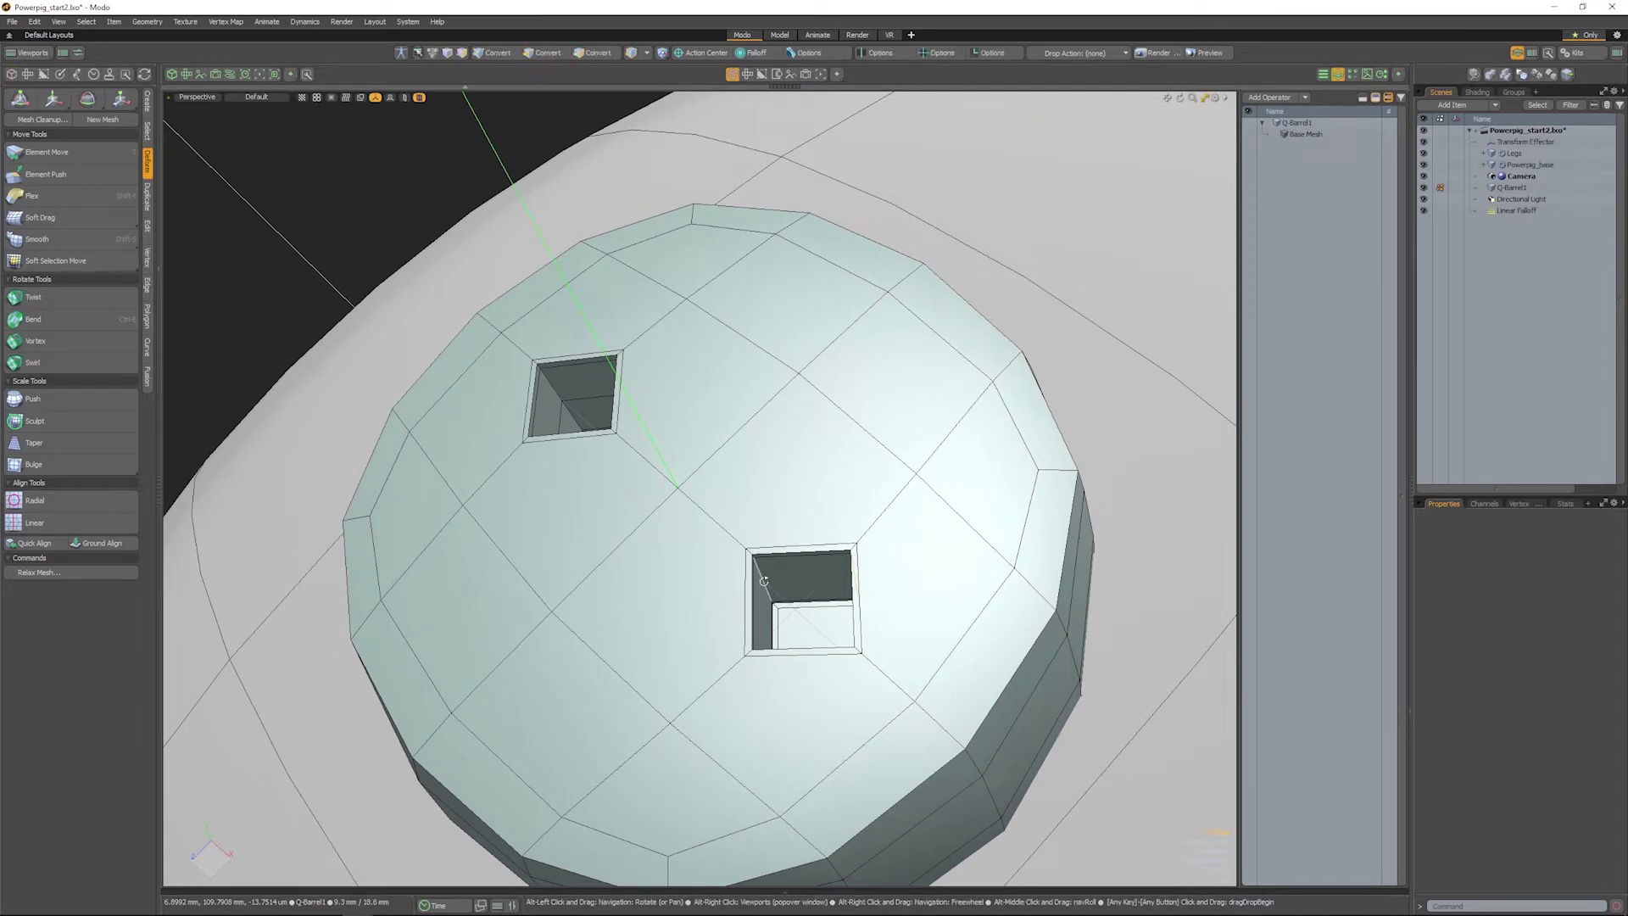
pyautogui.press('Tab')
pyautogui.keyDown('alt'); pyautogui.moveTo(673, 581); pyautogui.dragTo(645, 336); pyautogui.keyUp('alt')
pyautogui.keyDown('ctrl'); pyautogui.keyDown('alt'); pyautogui.moveTo(644, 336); pyautogui.dragTo(673, 423); pyautogui.keyUp('alt'); pyautogui.keyUp('ctrl')
pyautogui.press('Tab')
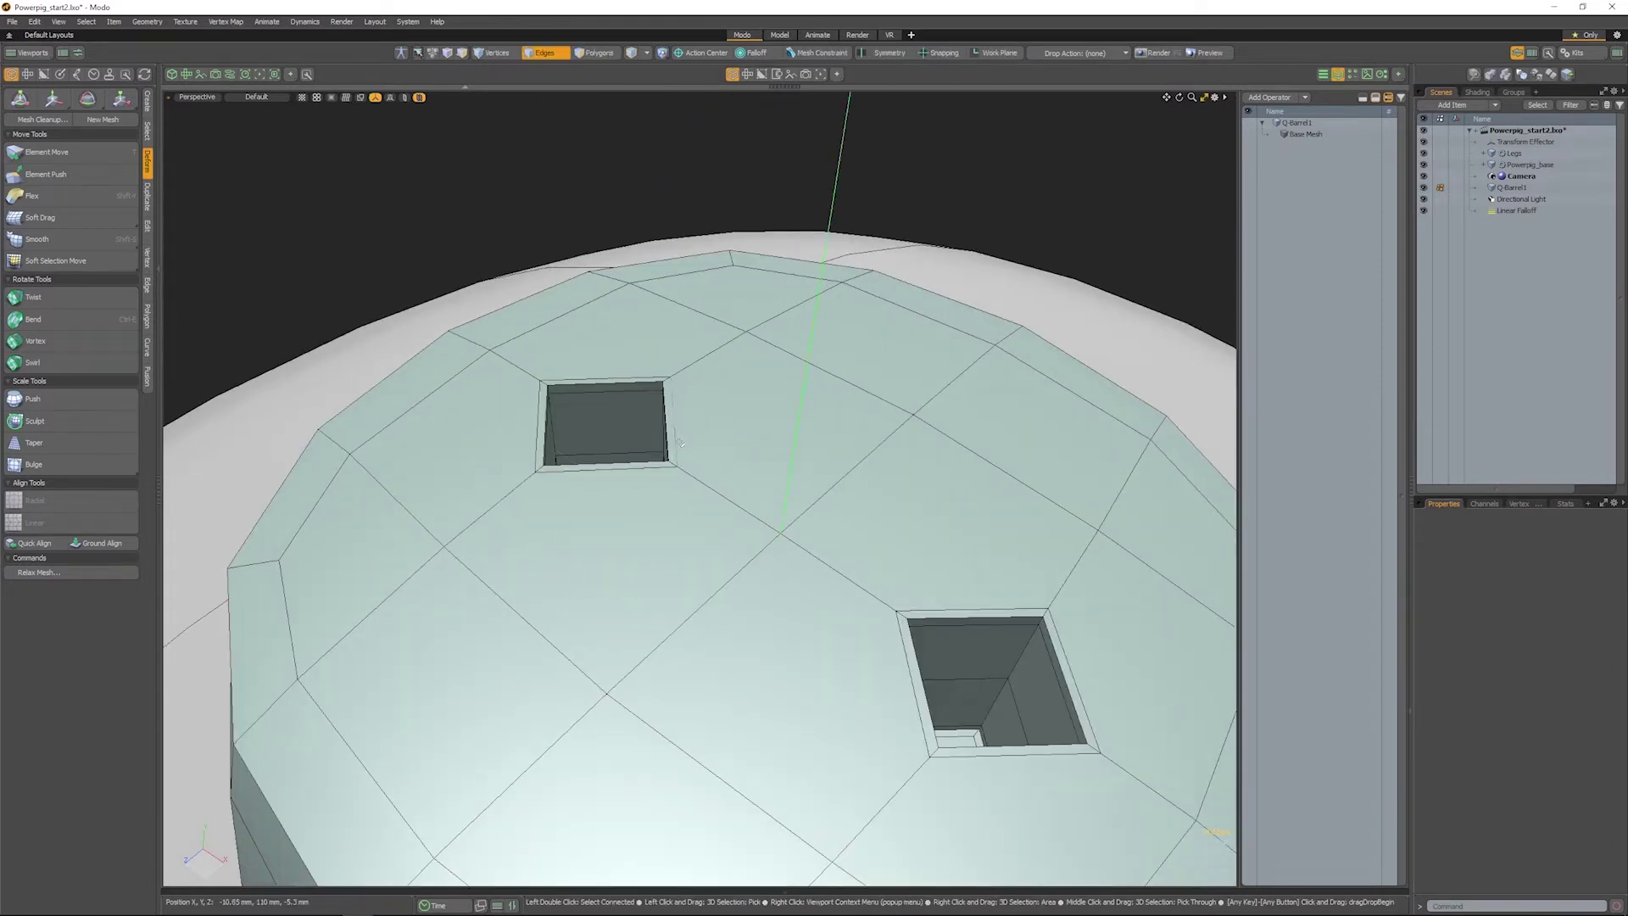
# Step: Select the outer rim edge loop of each socket hole and scale it slightly outward
pyautogui.doubleClick(669, 439)
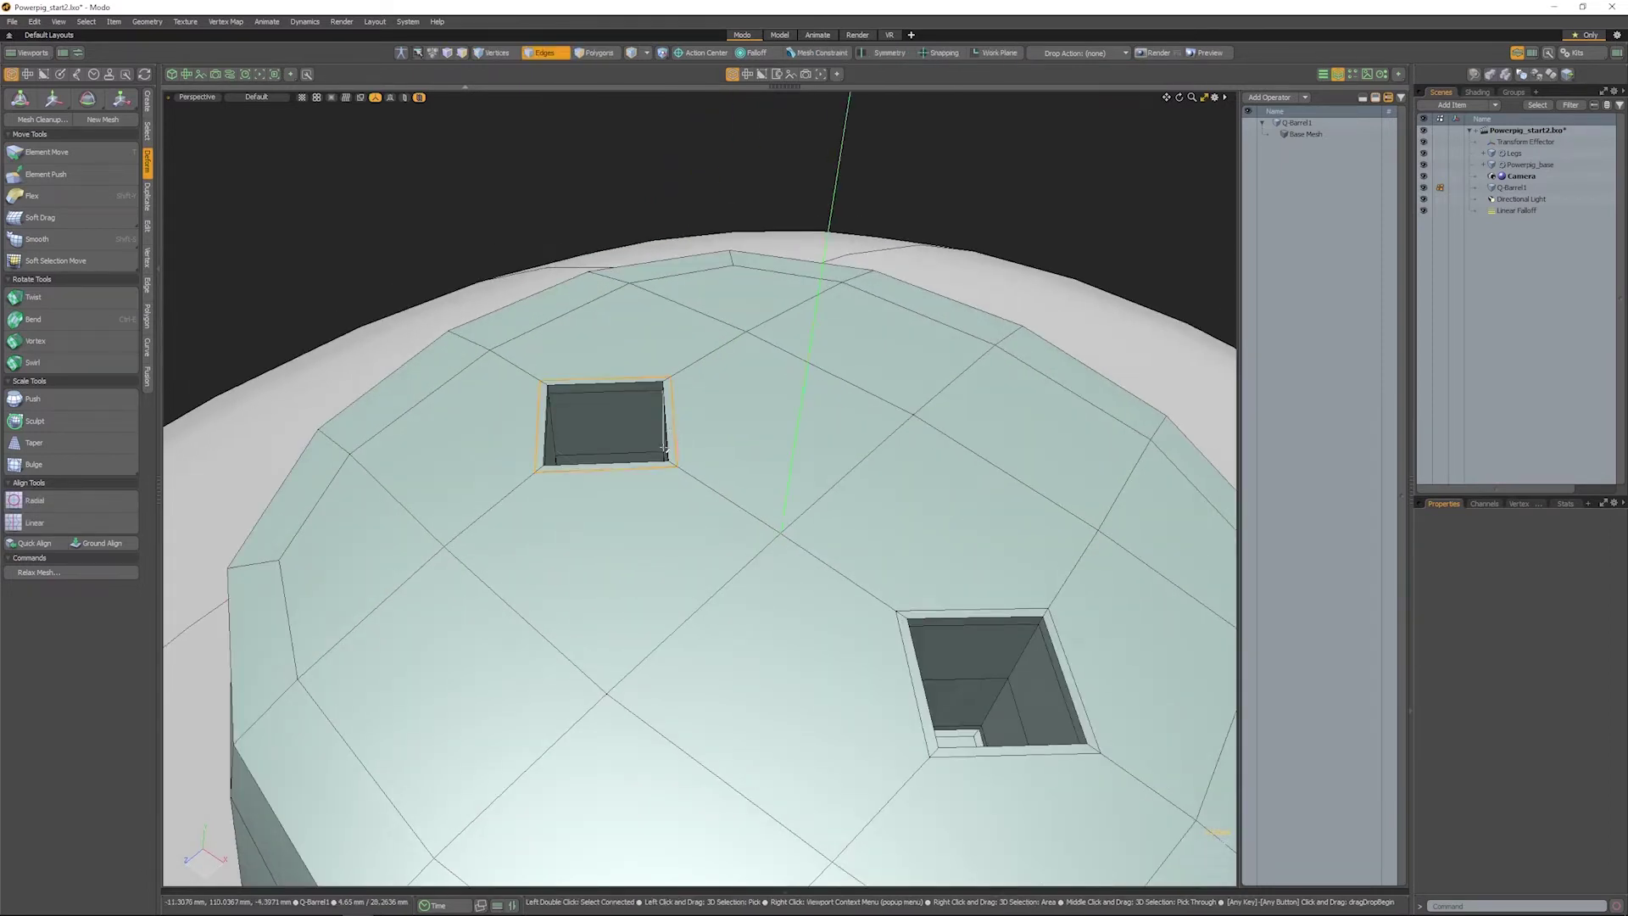
pyautogui.press('w')
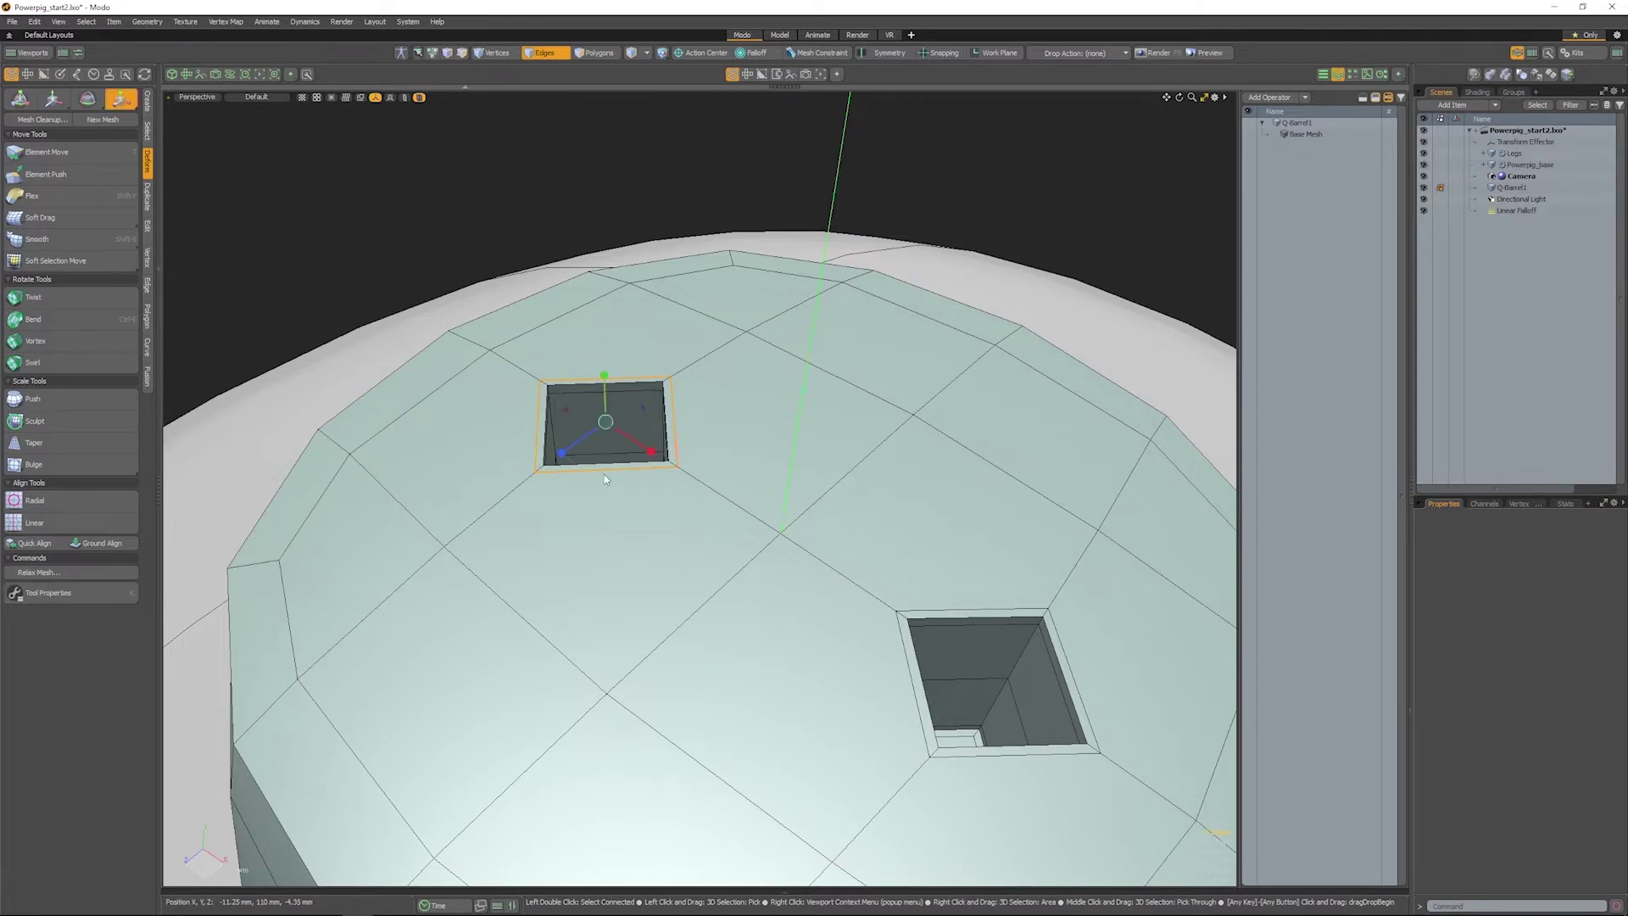
pyautogui.press('space')
pyautogui.doubleClick(978, 609)
pyautogui.press('r')
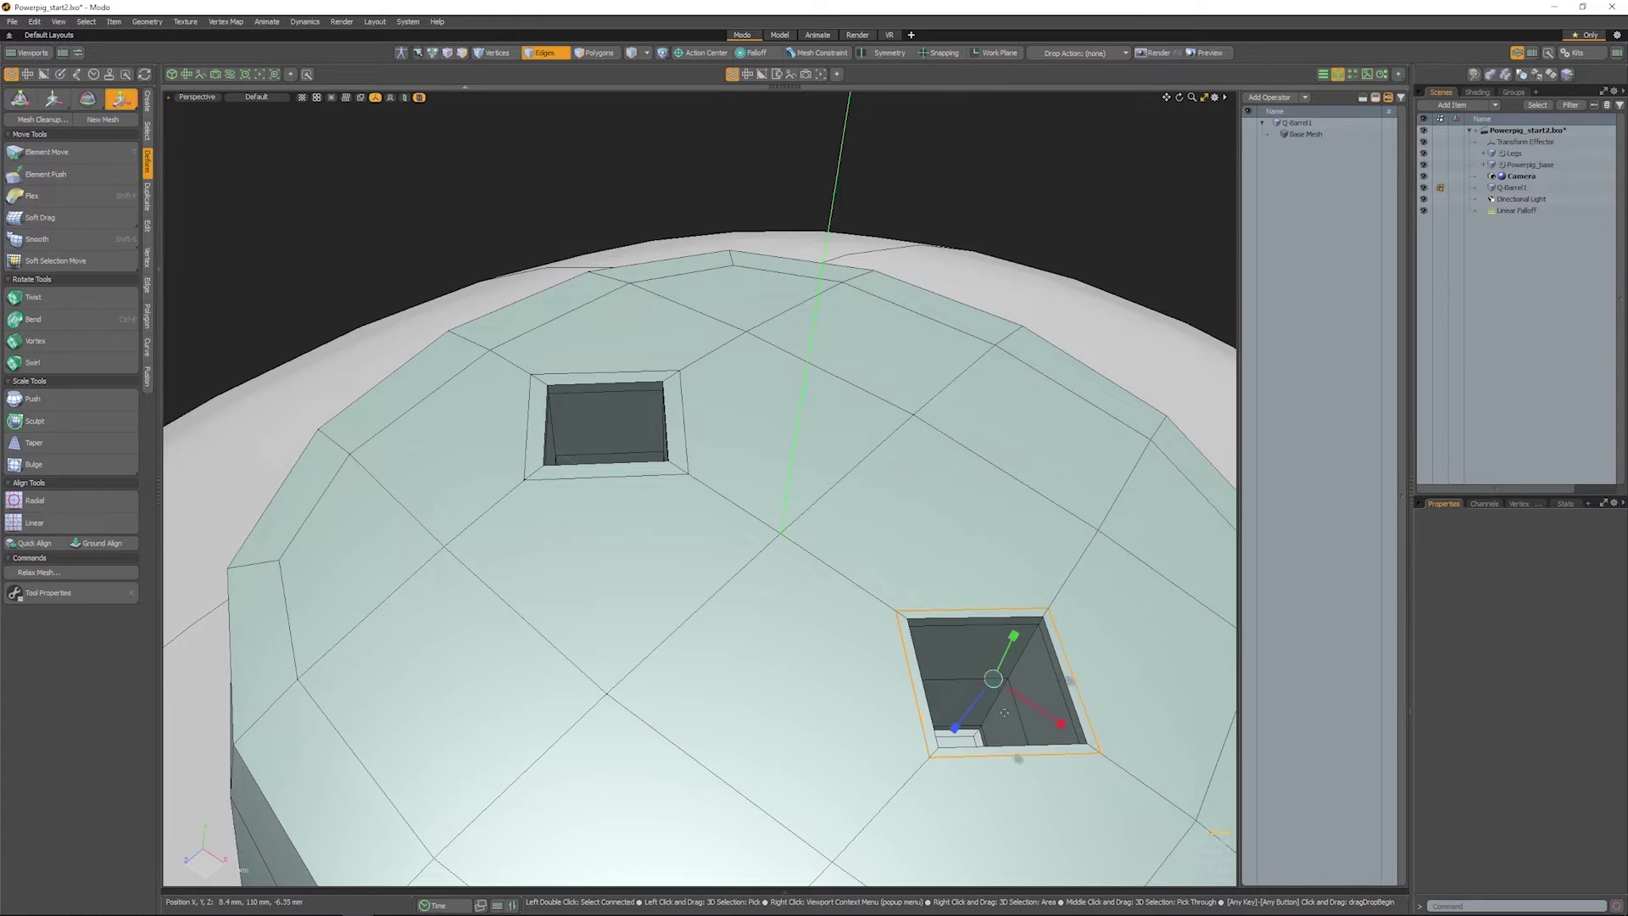
pyautogui.moveTo(1018, 760); pyautogui.dragTo(1028, 760)
pyautogui.press('space')
# Step: Move the edge loop just inside each socket hole slightly deeper, and return the barrel to subdivision display
pyautogui.doubleClick(1044, 648)
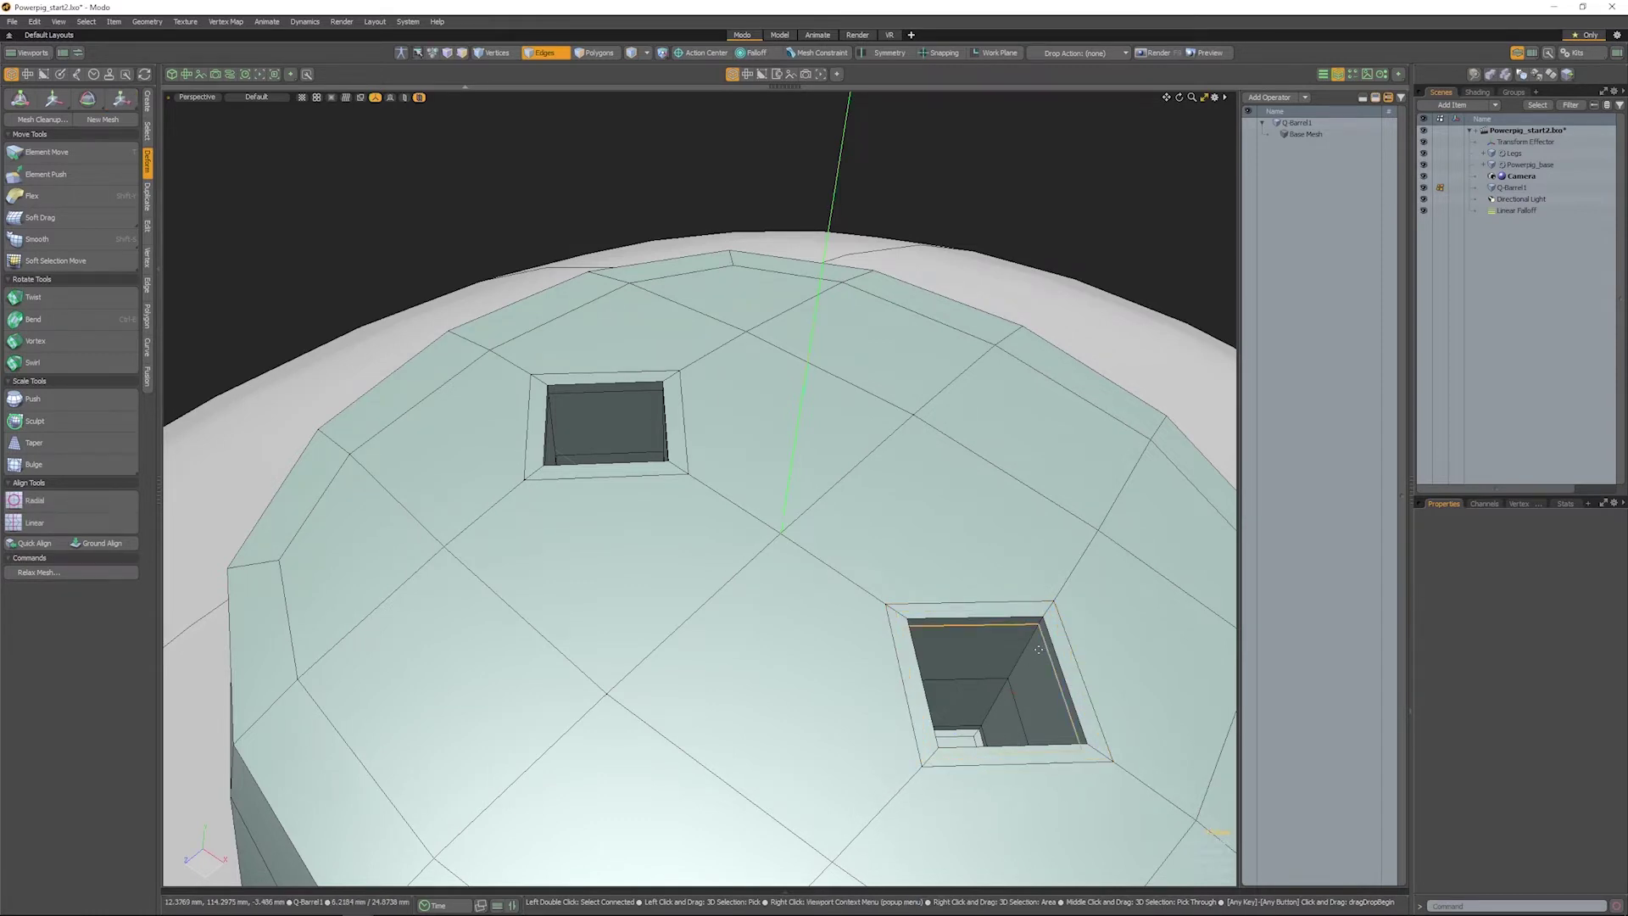
pyautogui.press('w')
pyautogui.moveTo(1005, 655); pyautogui.dragTo(1000, 664)
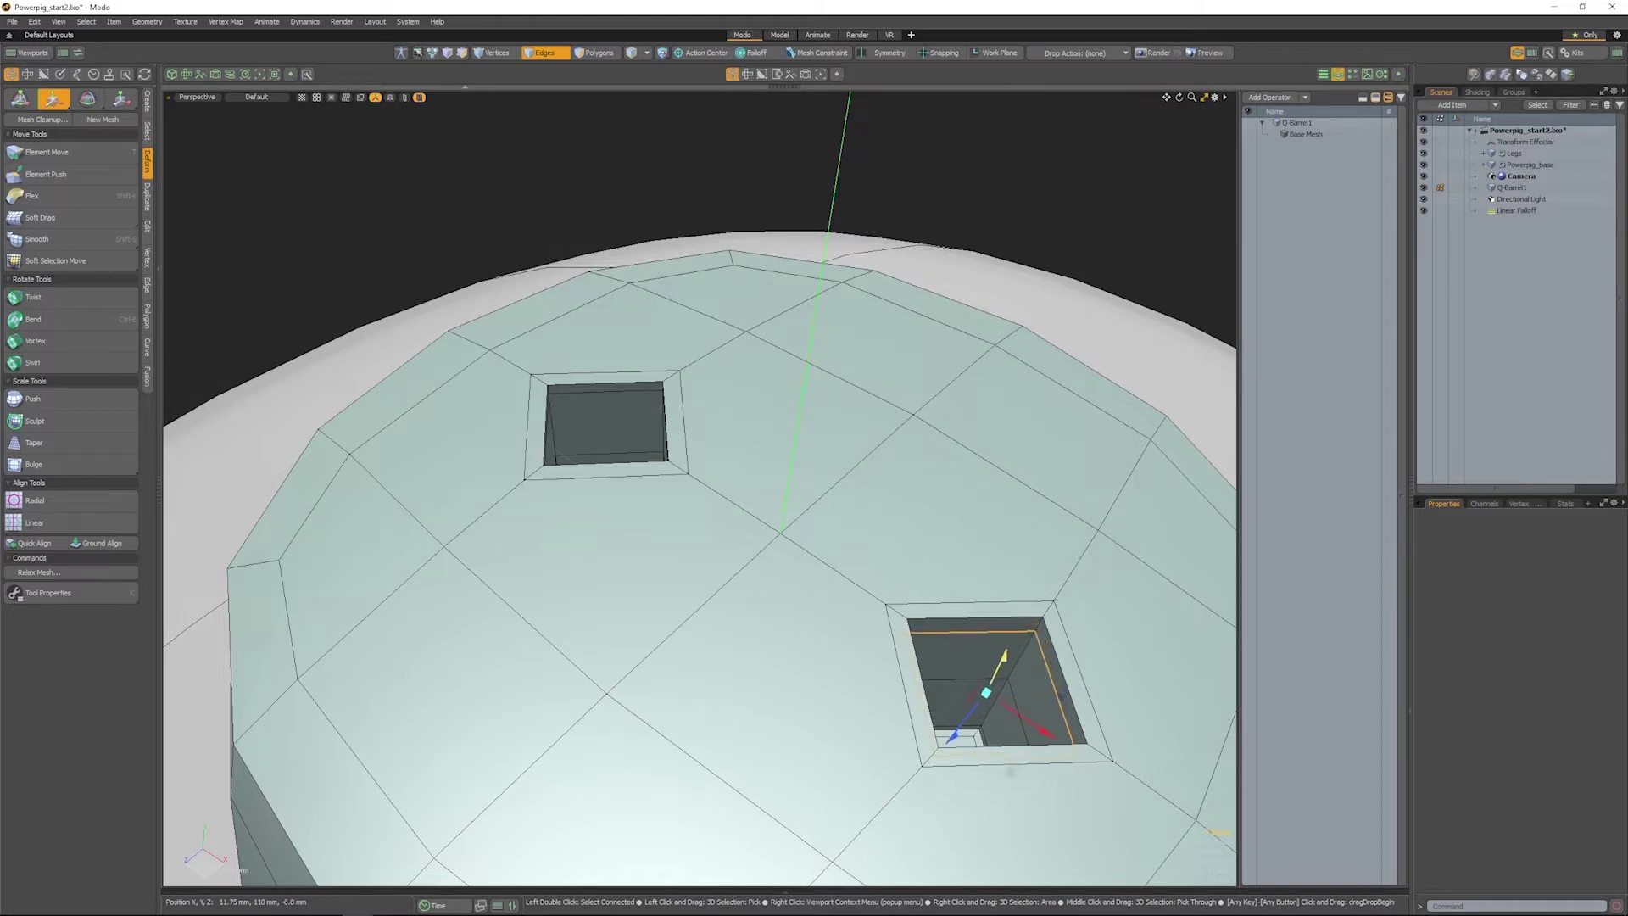
pyautogui.press('space')
pyautogui.doubleClick(600, 394)
pyautogui.press('w')
pyautogui.moveTo(601, 397); pyautogui.dragTo(606, 405)
pyautogui.press('space')
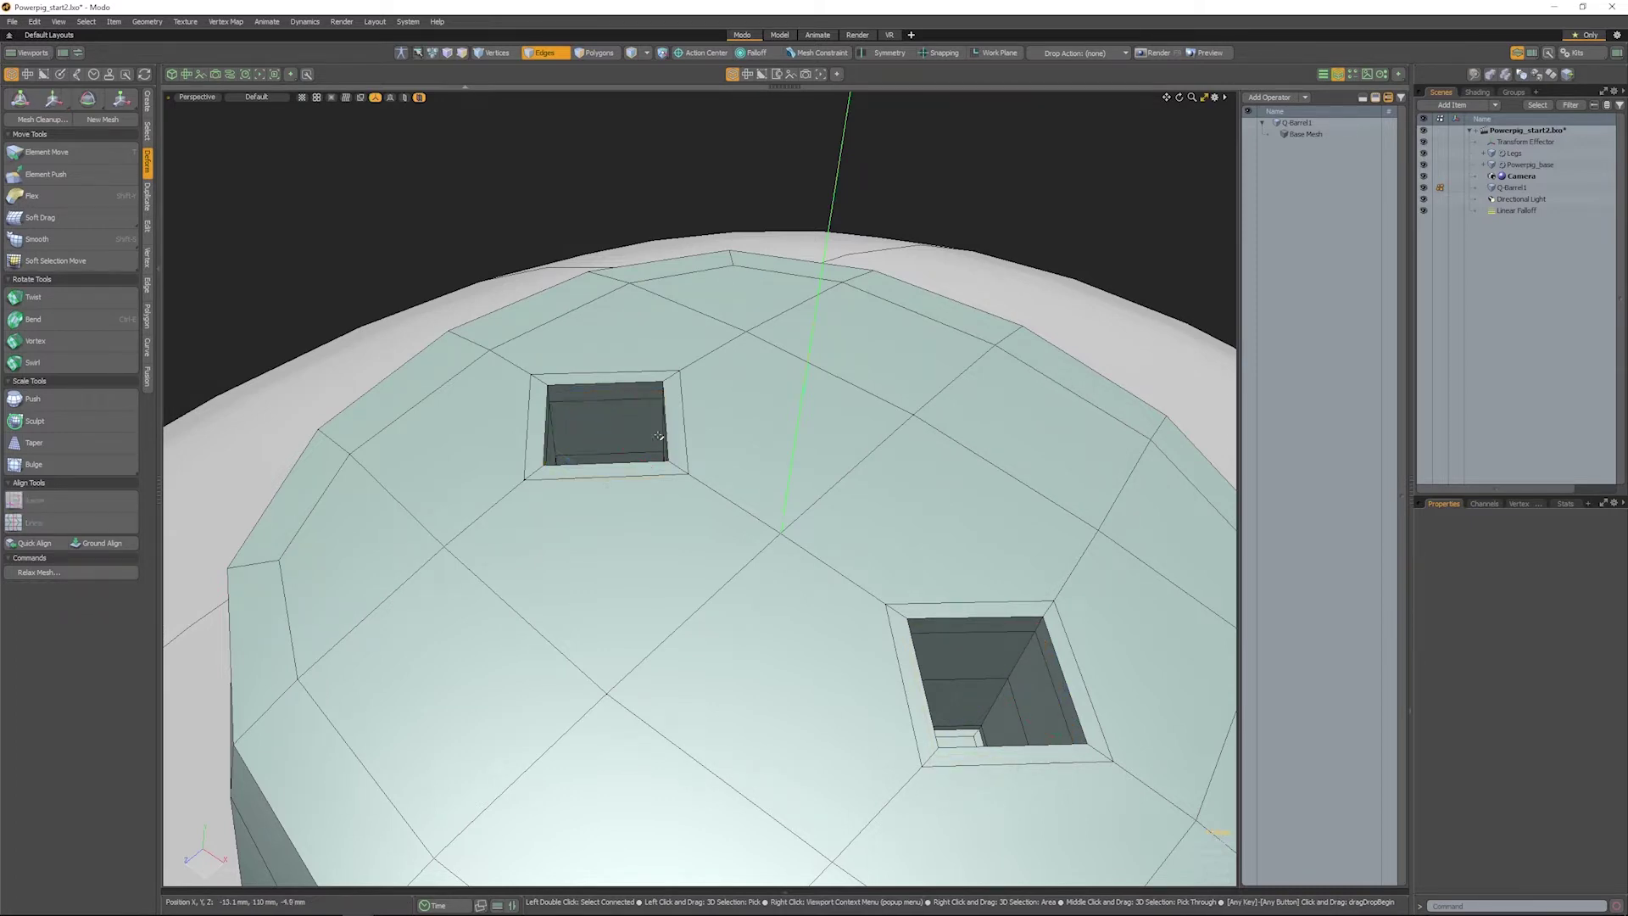
pyautogui.press('Tab')
pyautogui.keyDown('ctrl'); pyautogui.keyDown('alt'); pyautogui.moveTo(764, 482); pyautogui.dragTo(480, 418); pyautogui.keyUp('alt'); pyautogui.keyUp('ctrl')
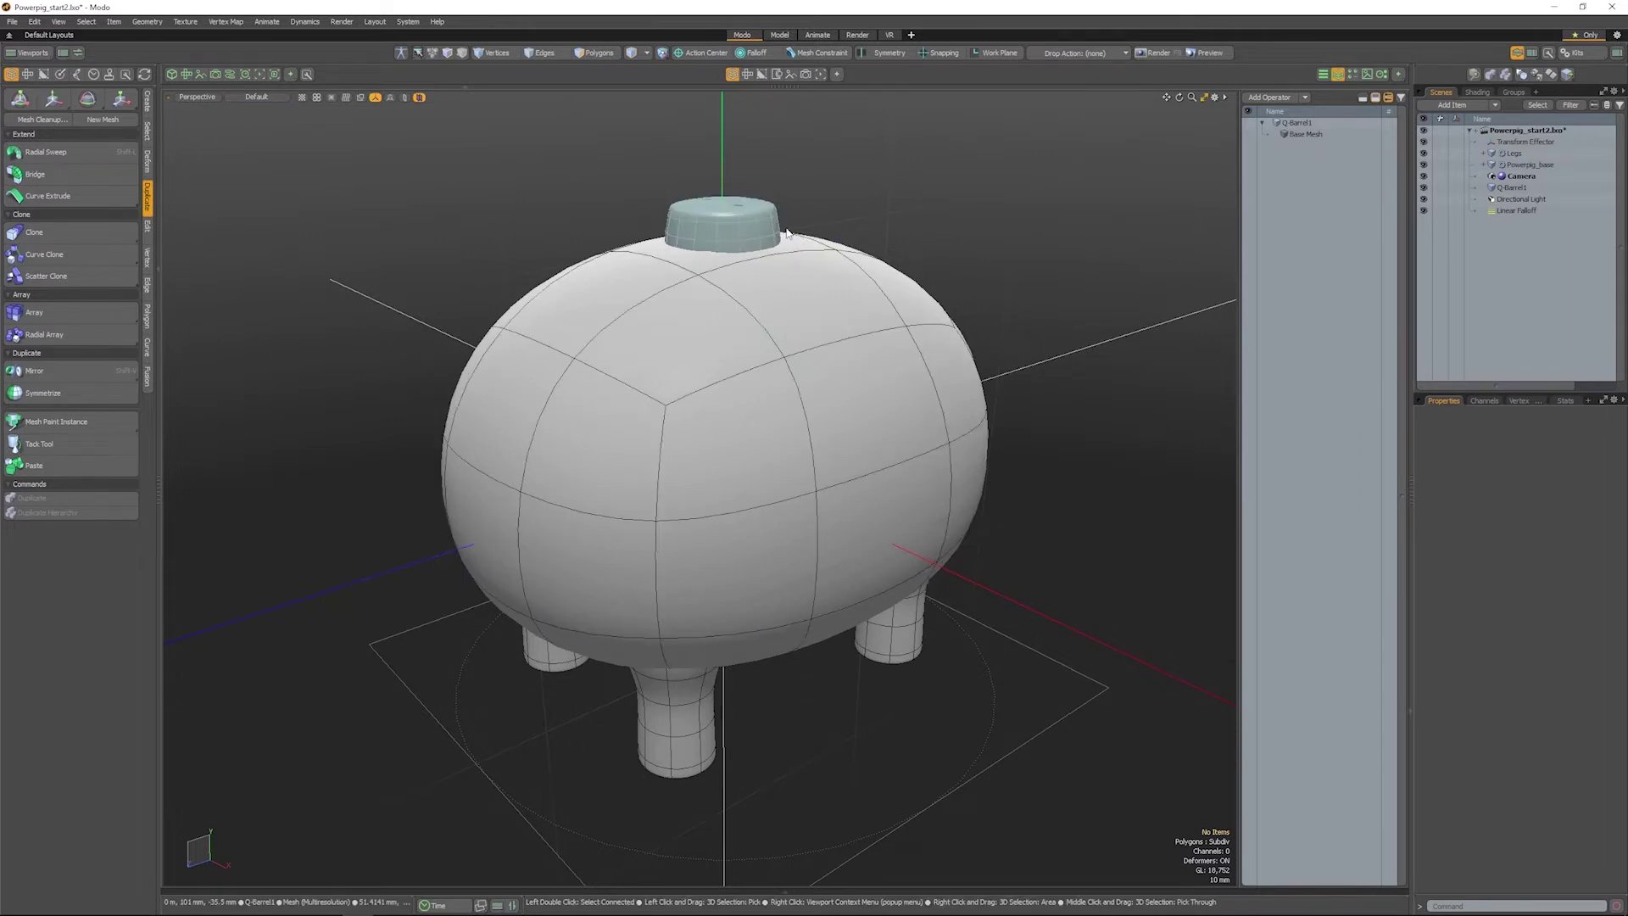
# Step: Select the Q-Barrel1 item and examine where its center sits relative to the barrel's base, using Center selection
pyautogui.click(1508, 188)
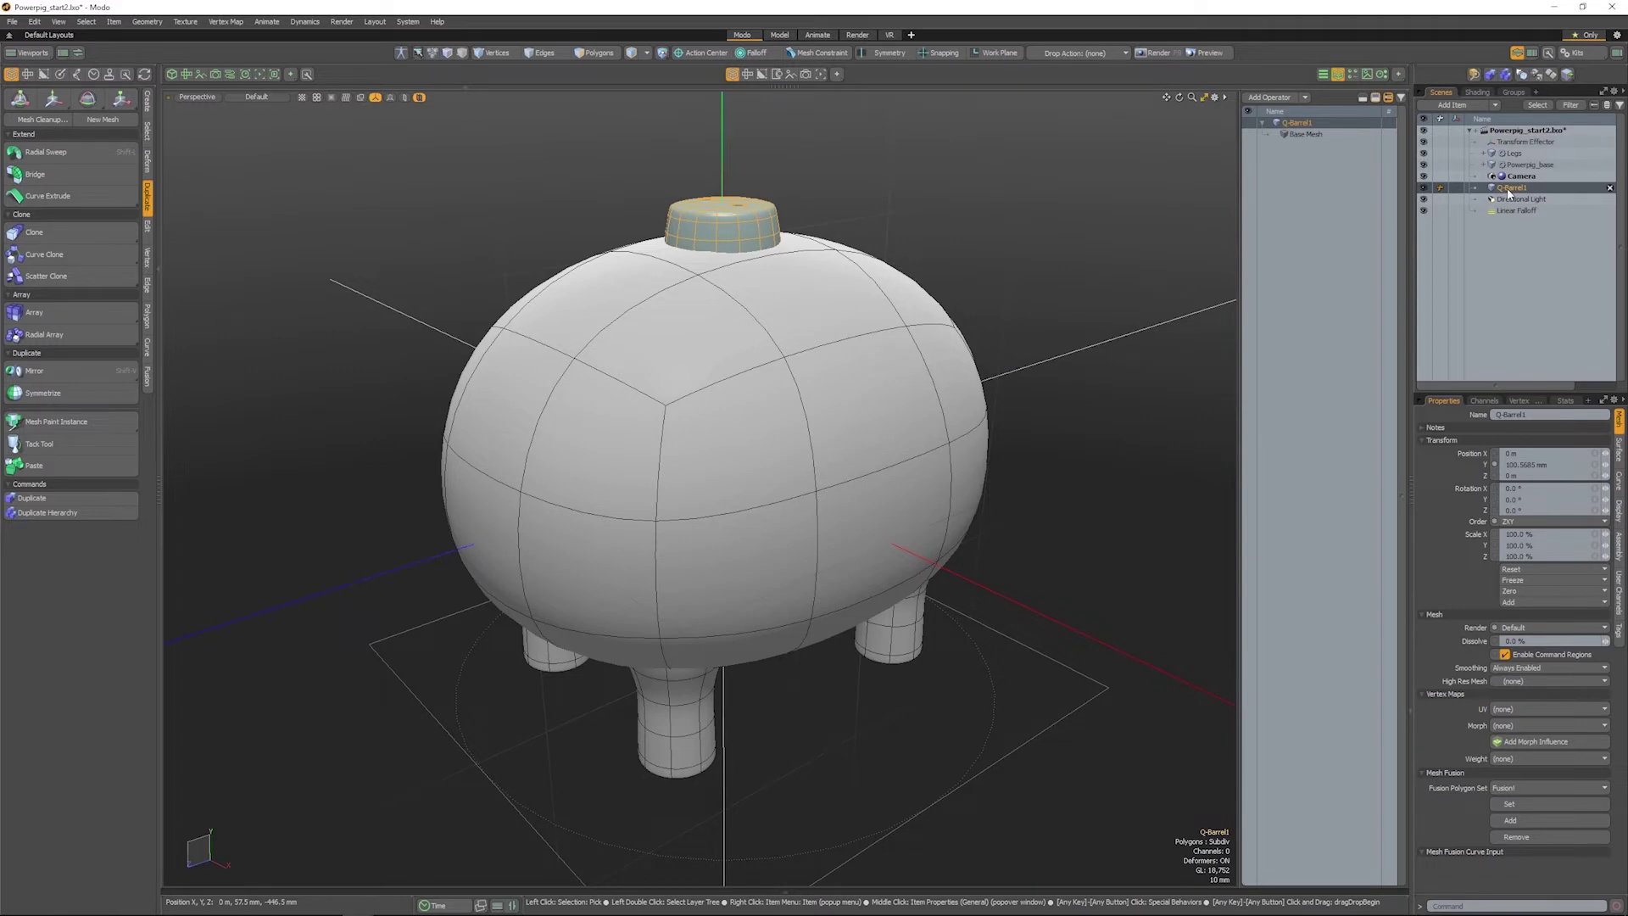
pyautogui.click(663, 55)
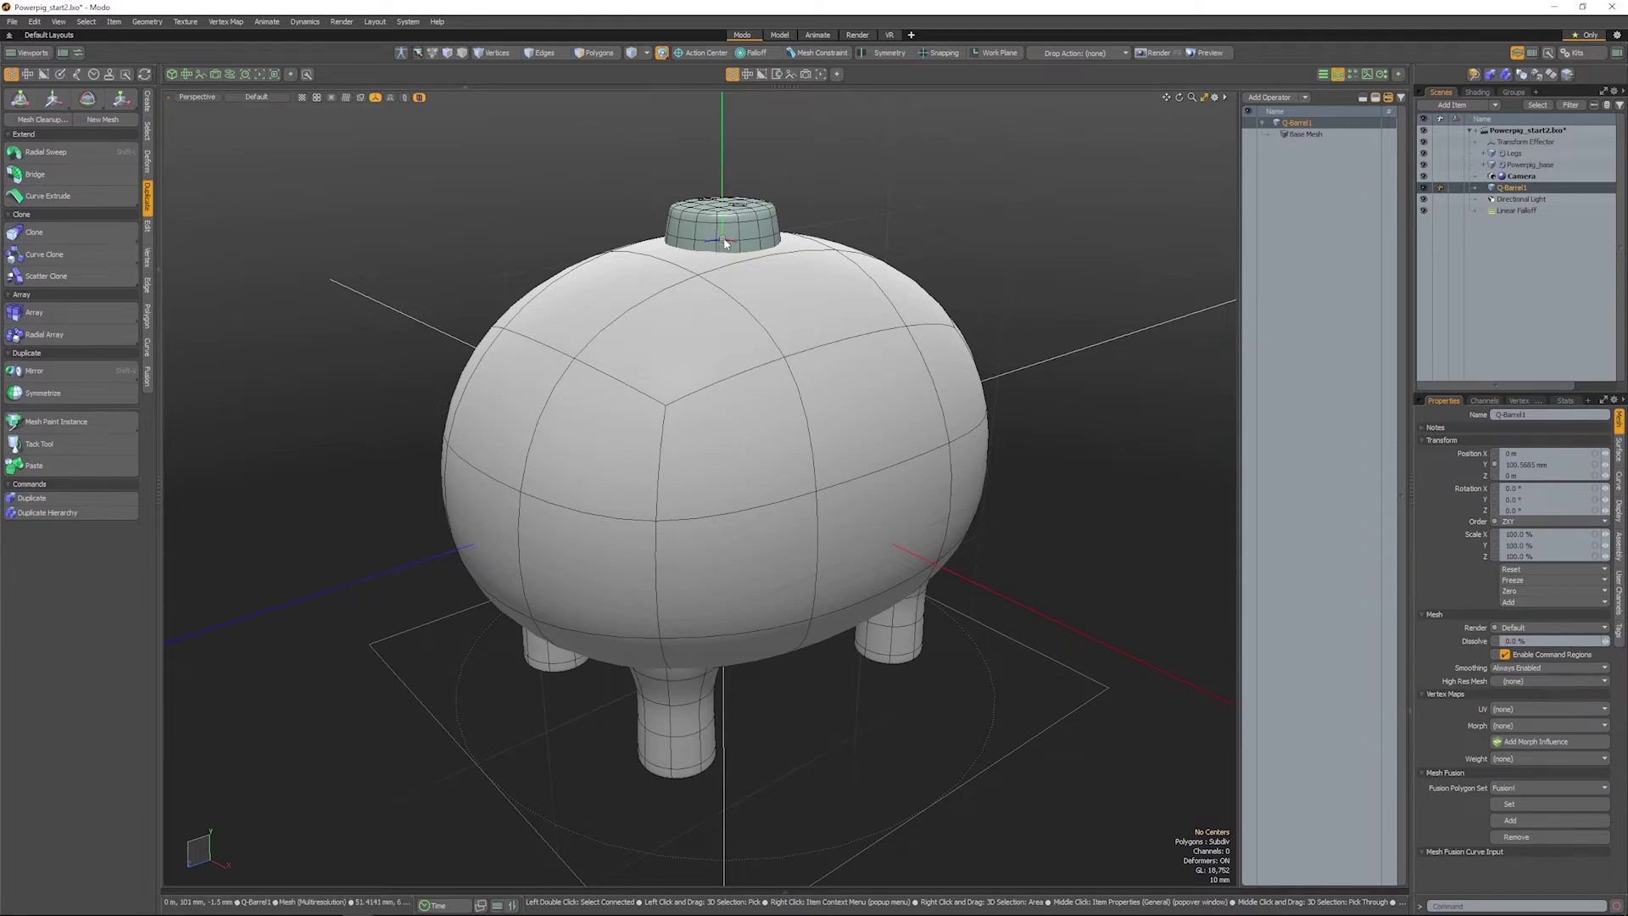
pyautogui.press('y')
pyautogui.keyDown('alt'); pyautogui.moveTo(720, 261); pyautogui.dragTo(589, 257); pyautogui.keyUp('alt')
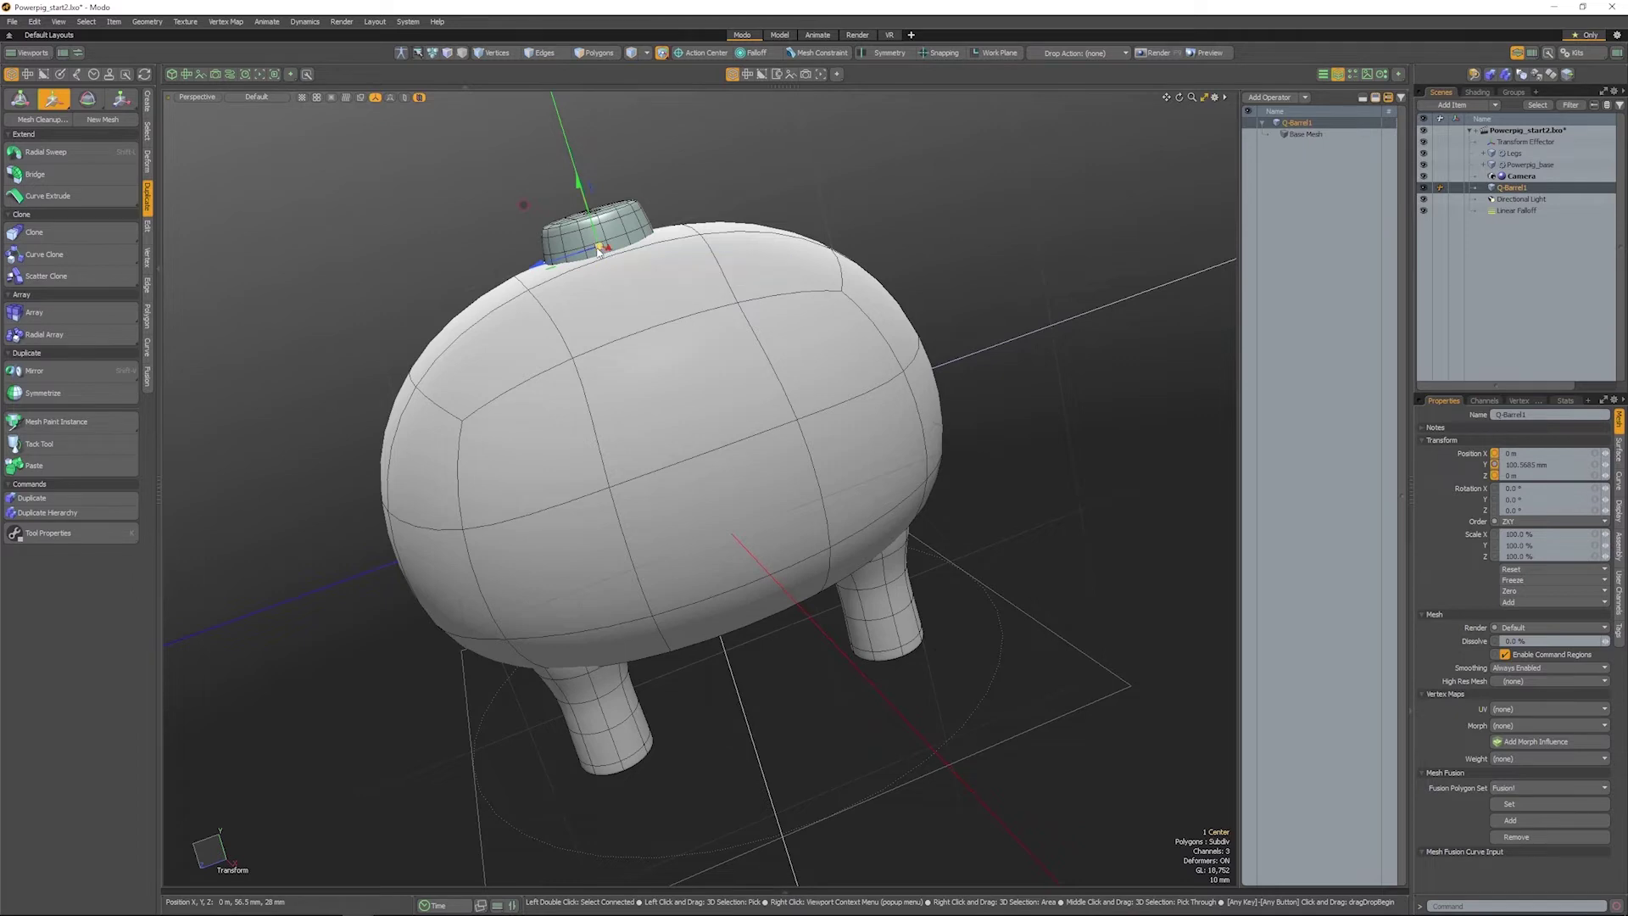
pyautogui.keyDown('alt'); pyautogui.moveTo(569, 245); pyautogui.dragTo(767, 261); pyautogui.keyUp('alt')
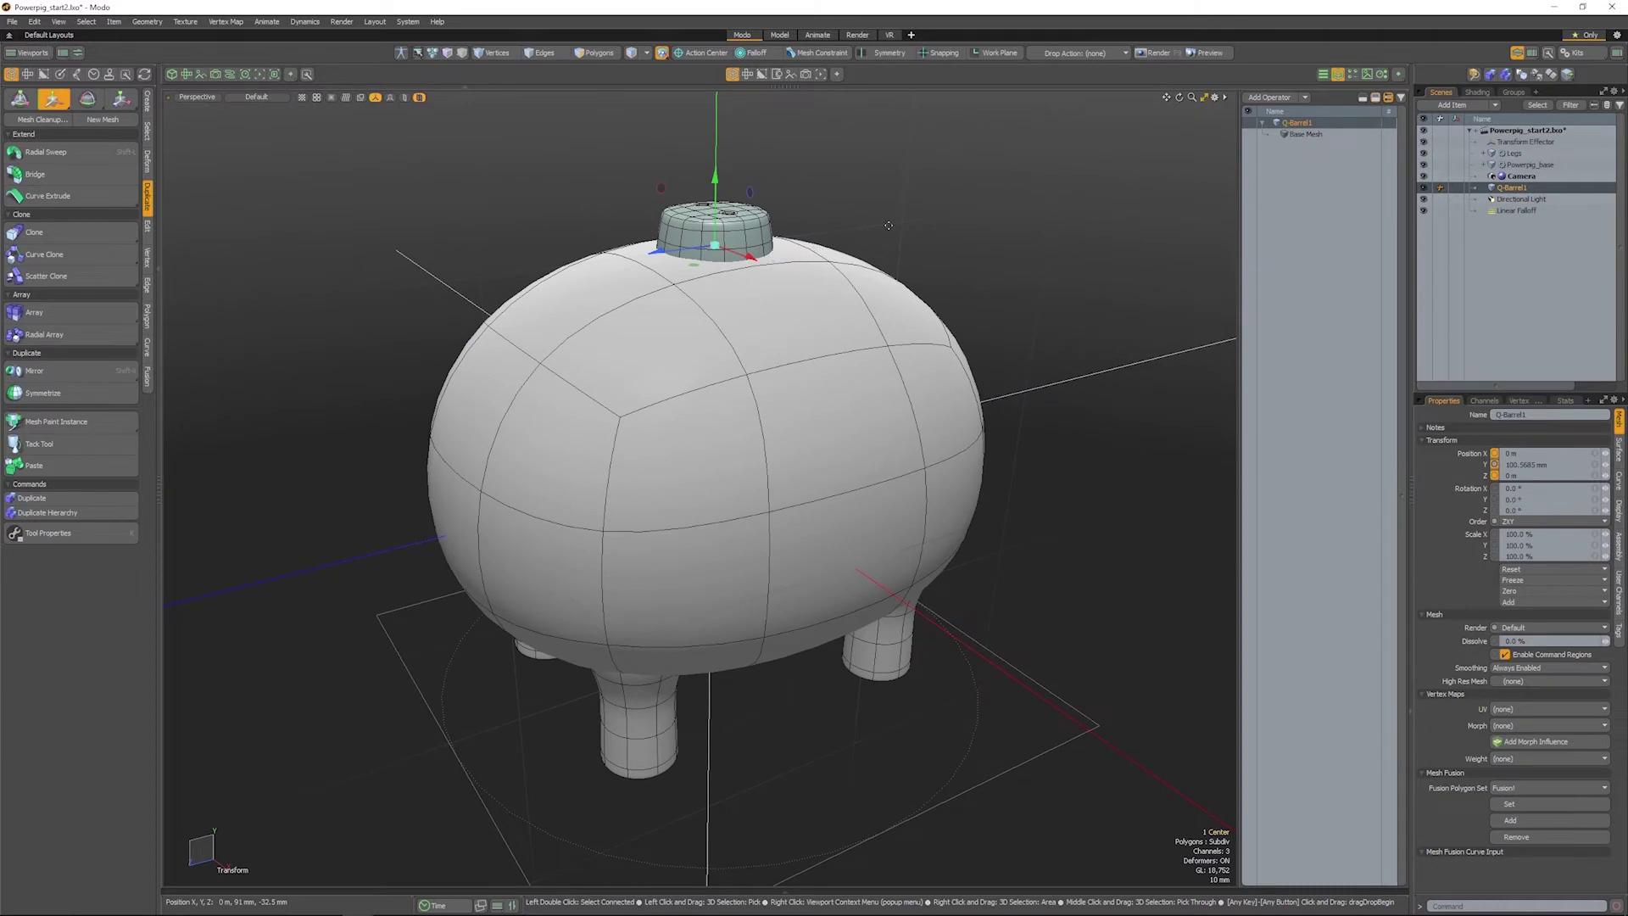
pyautogui.press('Escape')
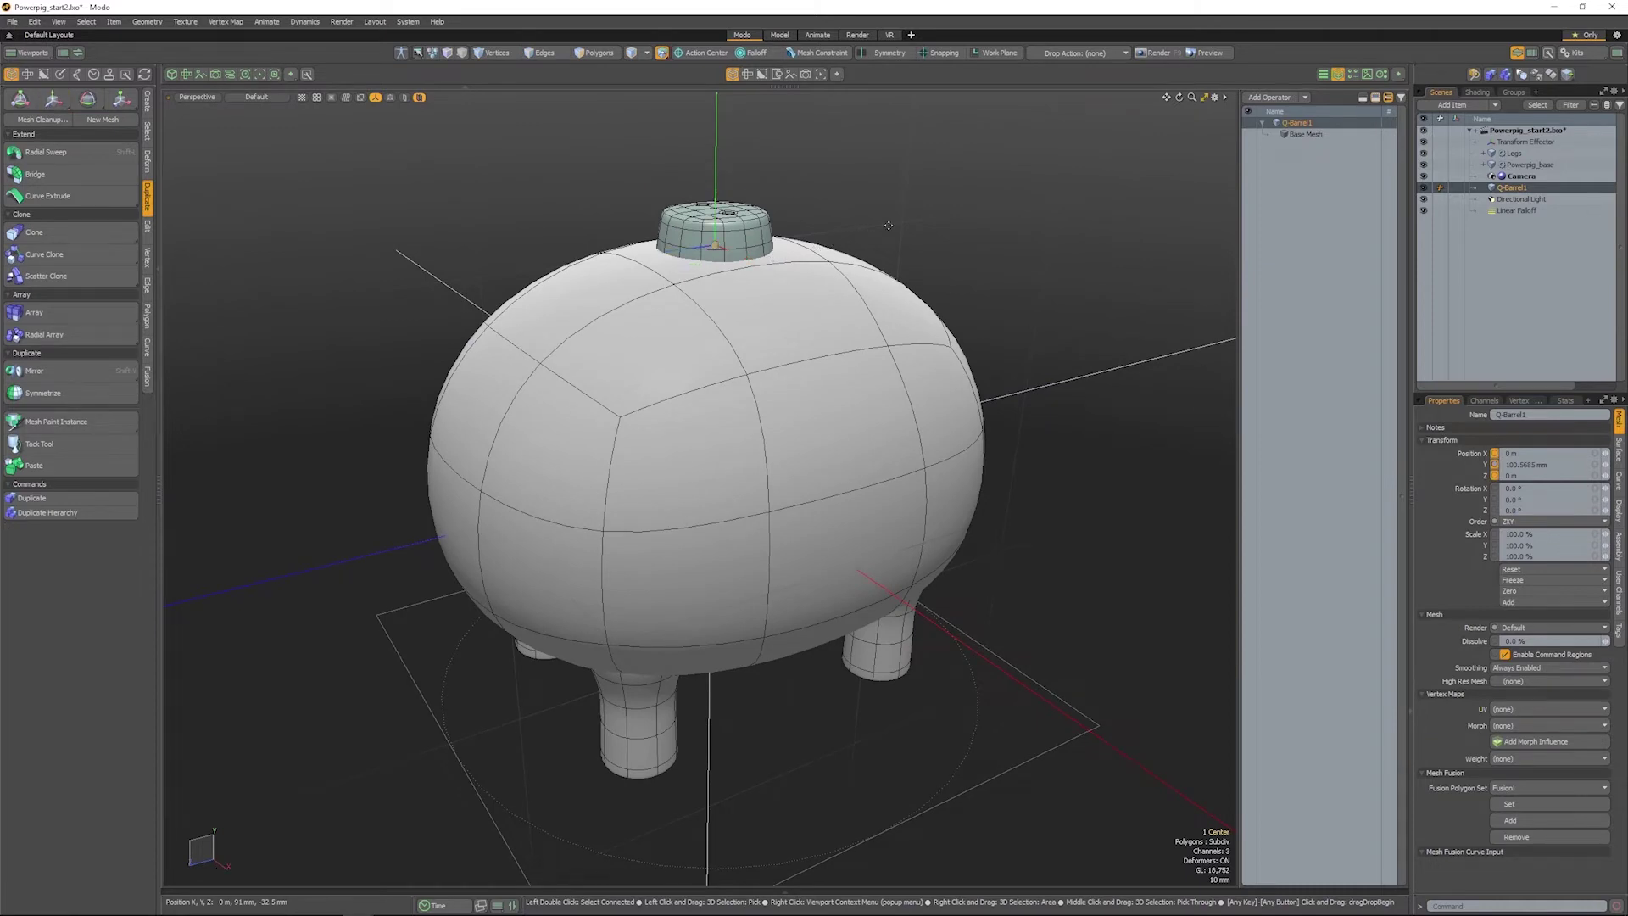
# Step: Create an instance of Q-Barrel1 and place it on the side of the pig's body
pyautogui.rightClick(1492, 188)
pyautogui.moveTo(1462, 382)
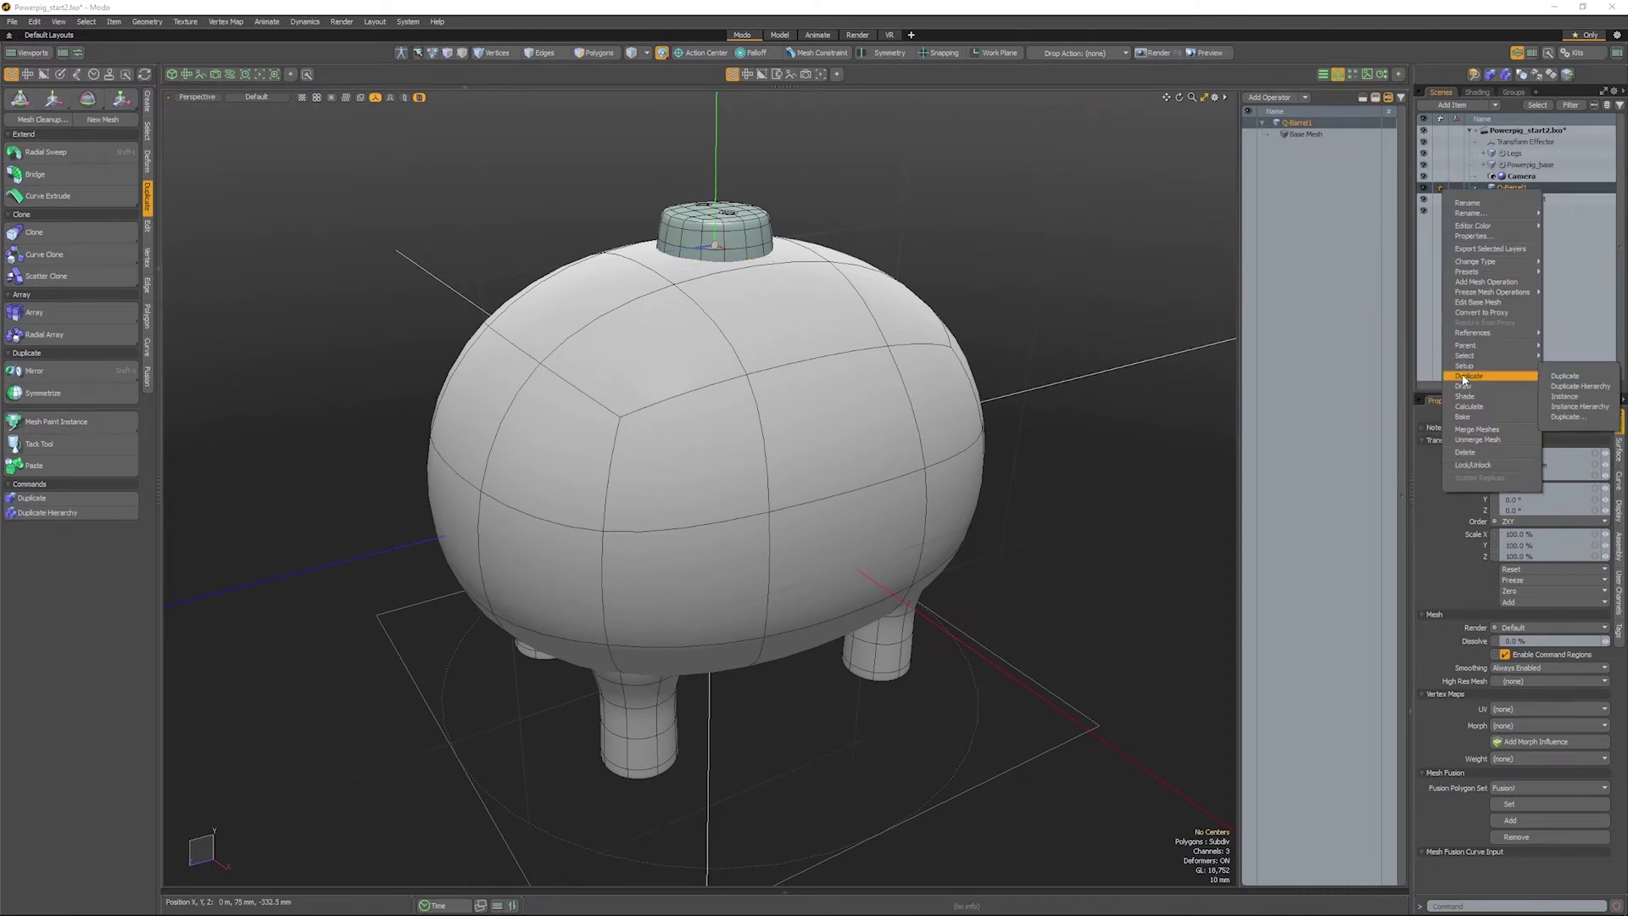
pyautogui.click(1561, 395)
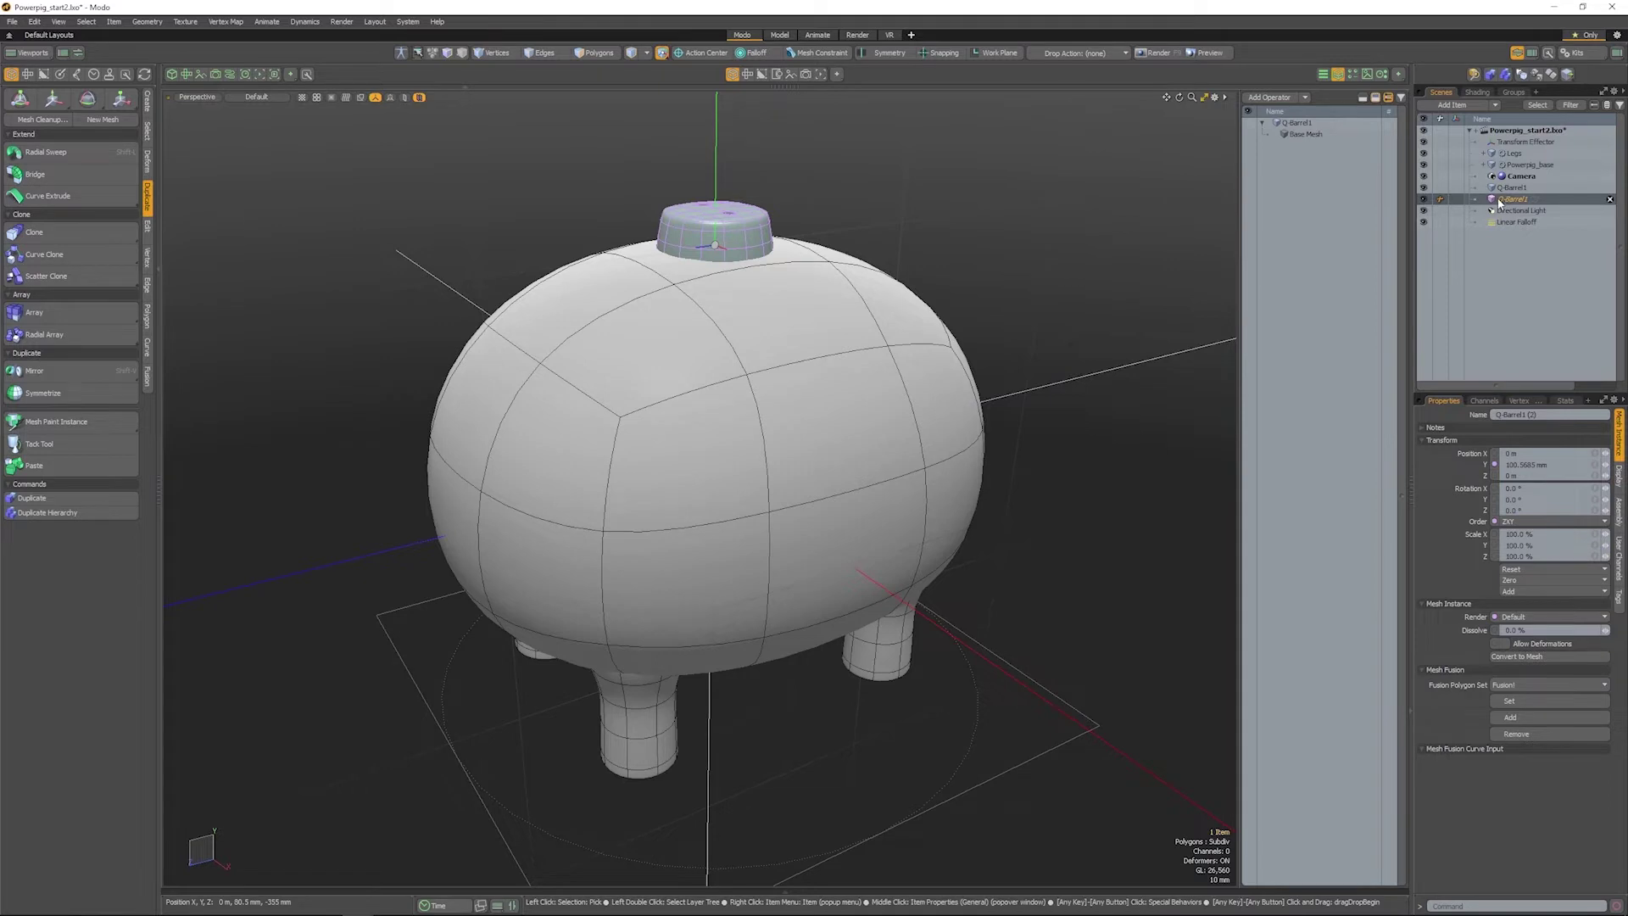
pyautogui.moveTo(1499, 202); pyautogui.dragTo(755, 462)
pyautogui.keyDown('alt'); pyautogui.keyDown('shift'); pyautogui.moveTo(873, 463); pyautogui.dragTo(840, 450); pyautogui.keyUp('shift'); pyautogui.keyUp('alt')
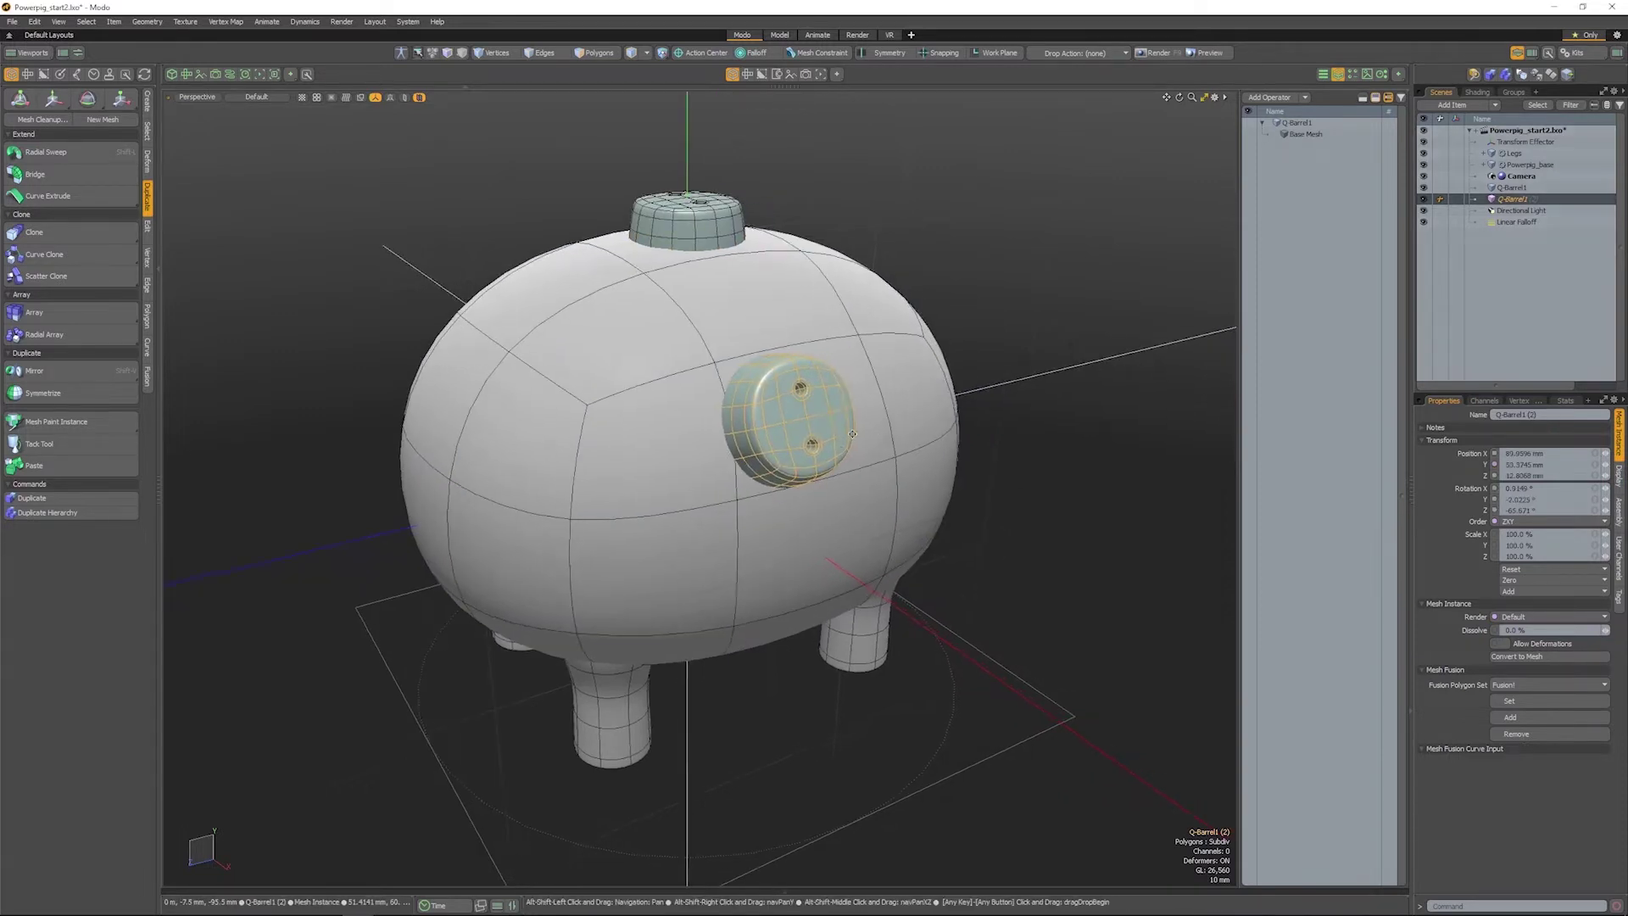
# Step: Try rotating and repositioning the barrel instance on the body's side, and delete the instance
pyautogui.press('y')
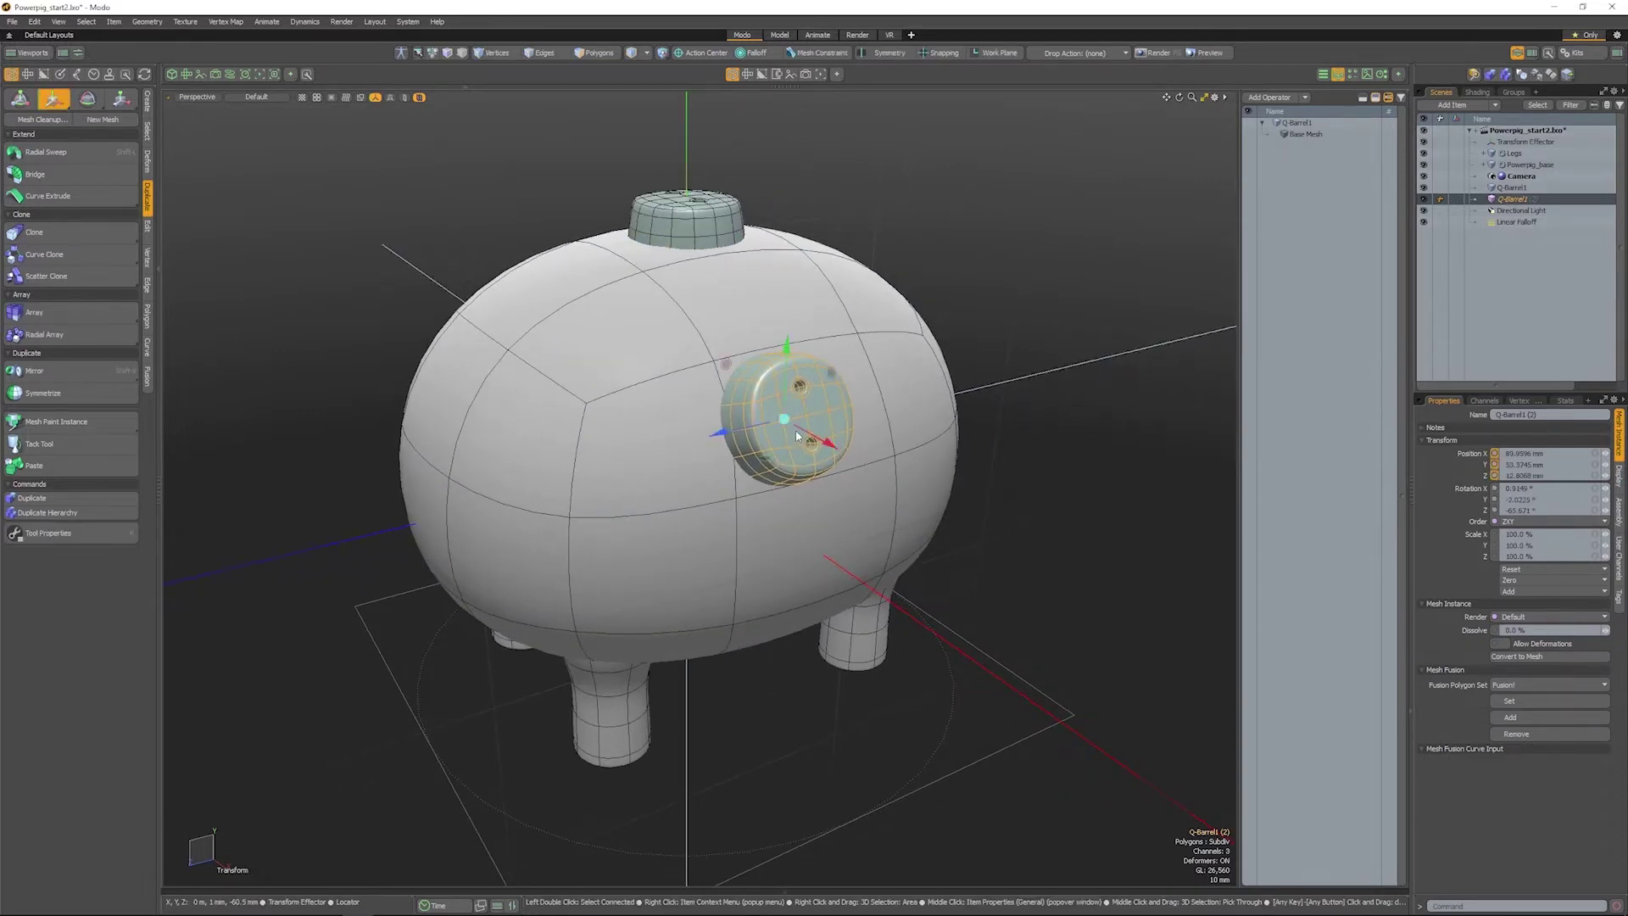
pyautogui.press('e')
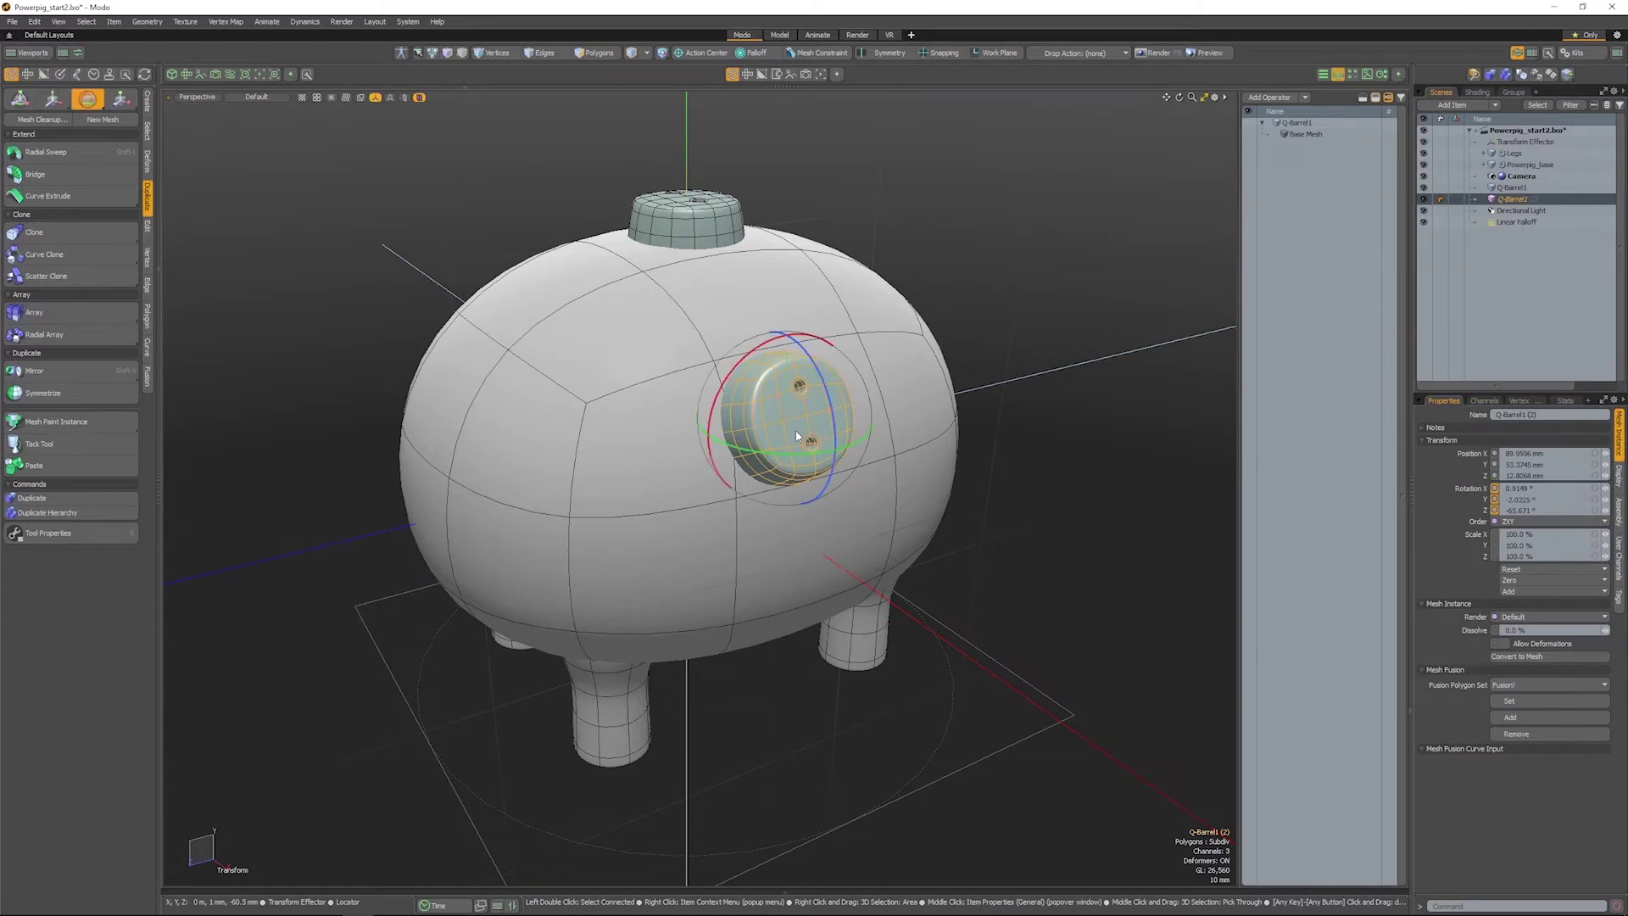
pyautogui.hotkey('alt', 's')
pyautogui.keyDown('alt'); pyautogui.moveTo(737, 387); pyautogui.dragTo(906, 510); pyautogui.keyUp('alt')
pyautogui.press('w')
pyautogui.keyDown('alt'); pyautogui.moveTo(900, 410); pyautogui.dragTo(855, 420); pyautogui.keyUp('alt')
pyautogui.keyDown('alt'); pyautogui.moveTo(757, 546); pyautogui.dragTo(844, 506); pyautogui.keyUp('alt')
pyautogui.press('space')
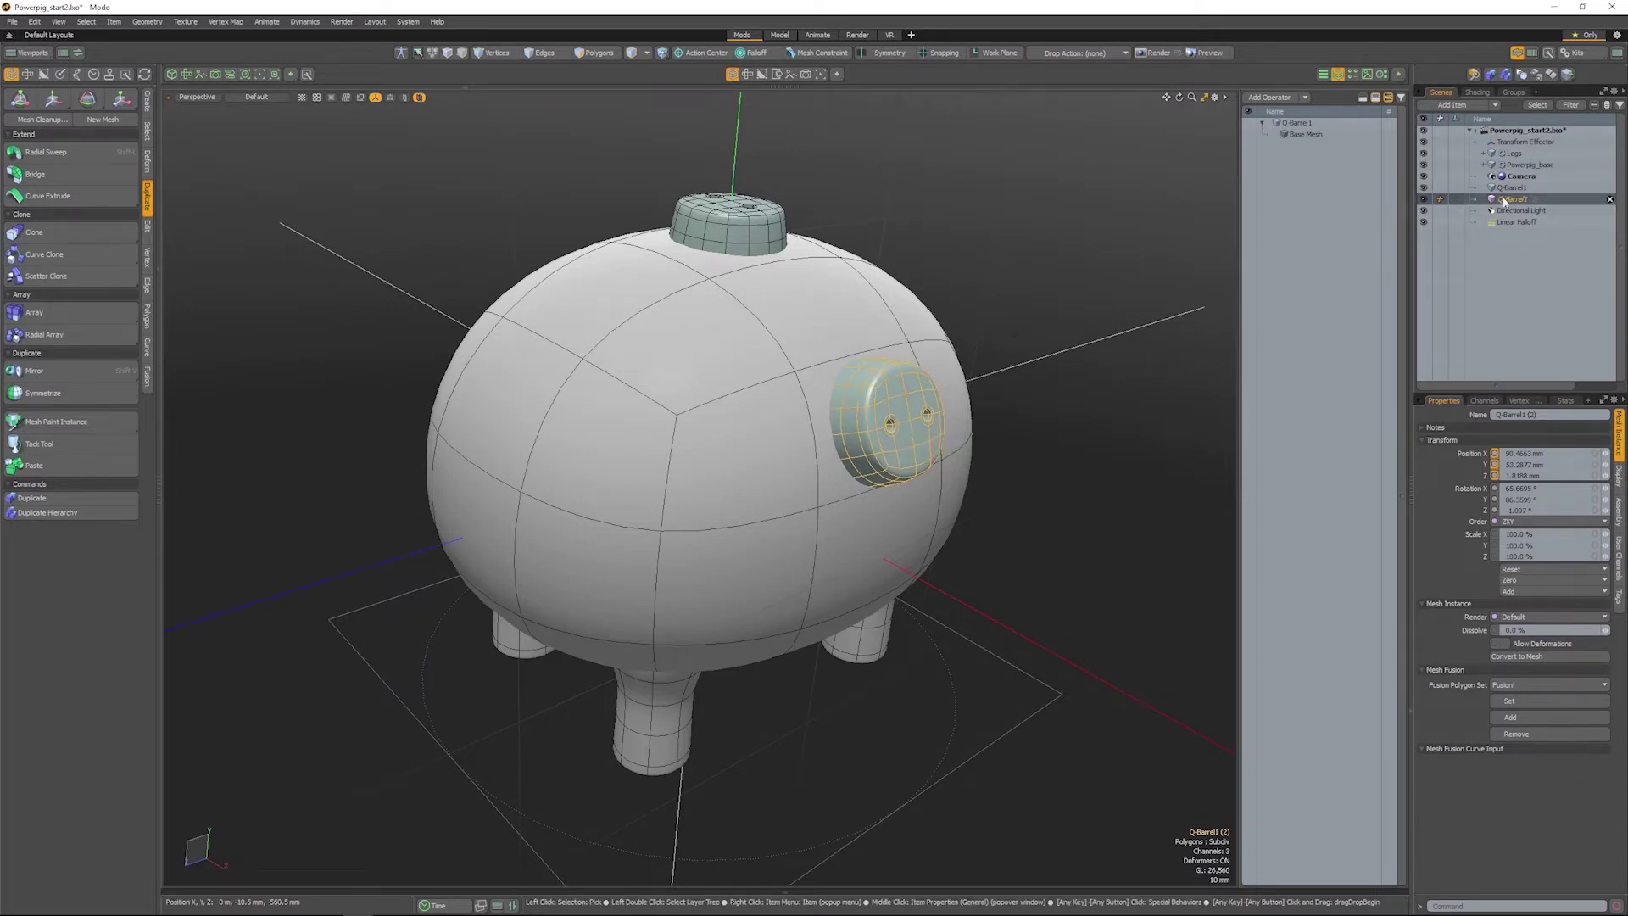
pyautogui.press('Delete')
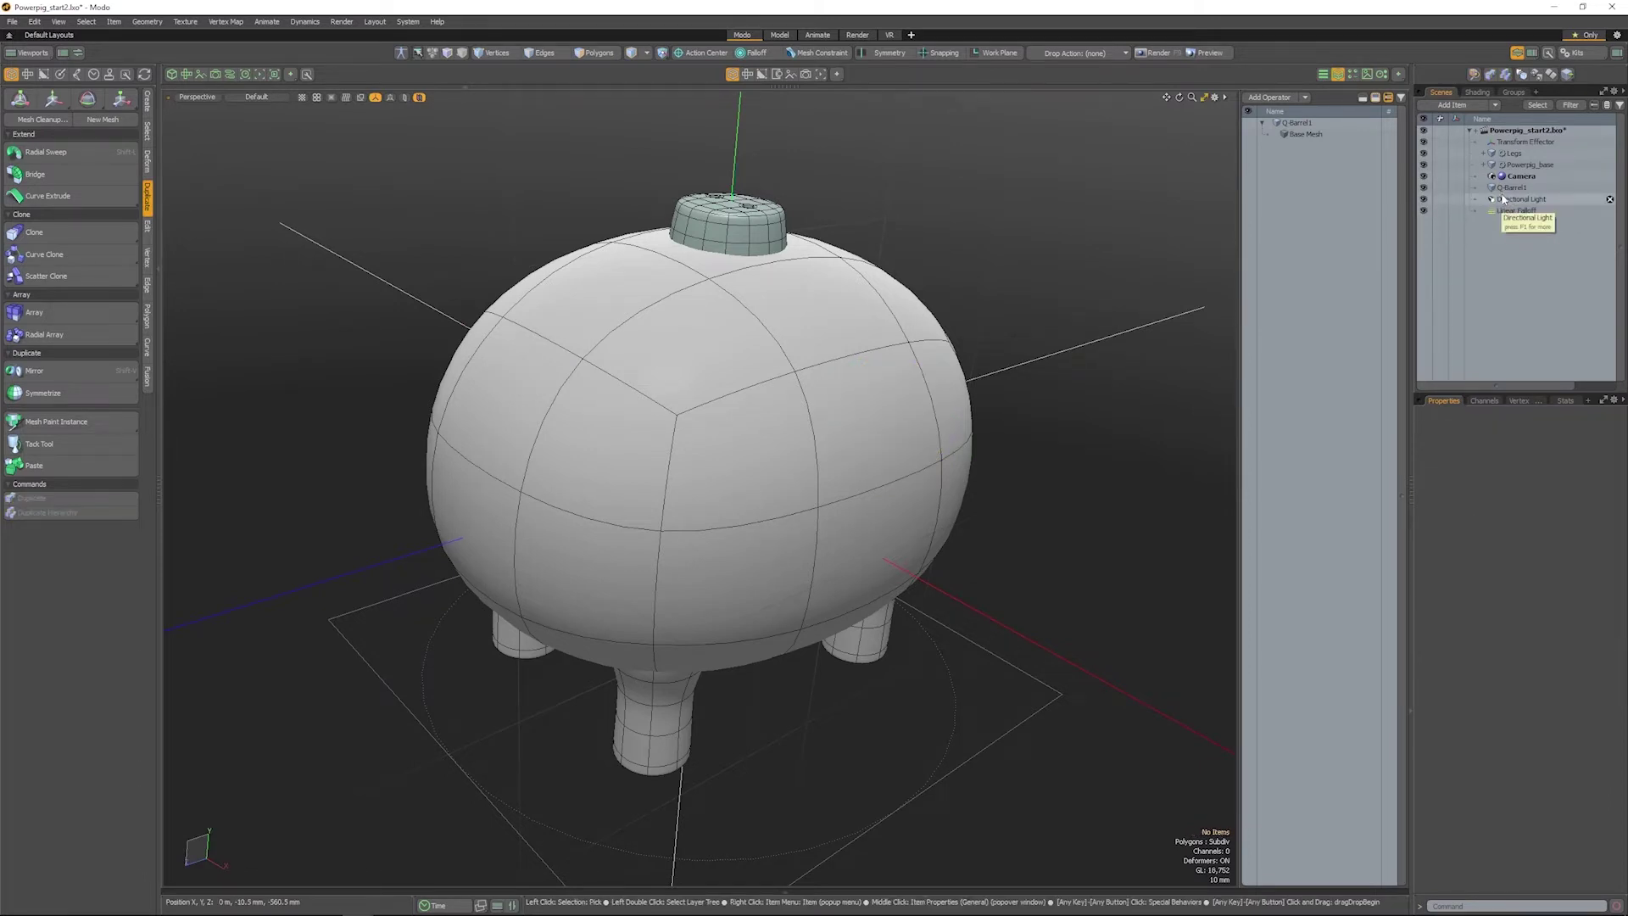
# Step: Activate Mesh Paint Instance on Powerpig_base and set Q-Barrel1 as its specific source item
pyautogui.click(1439, 166)
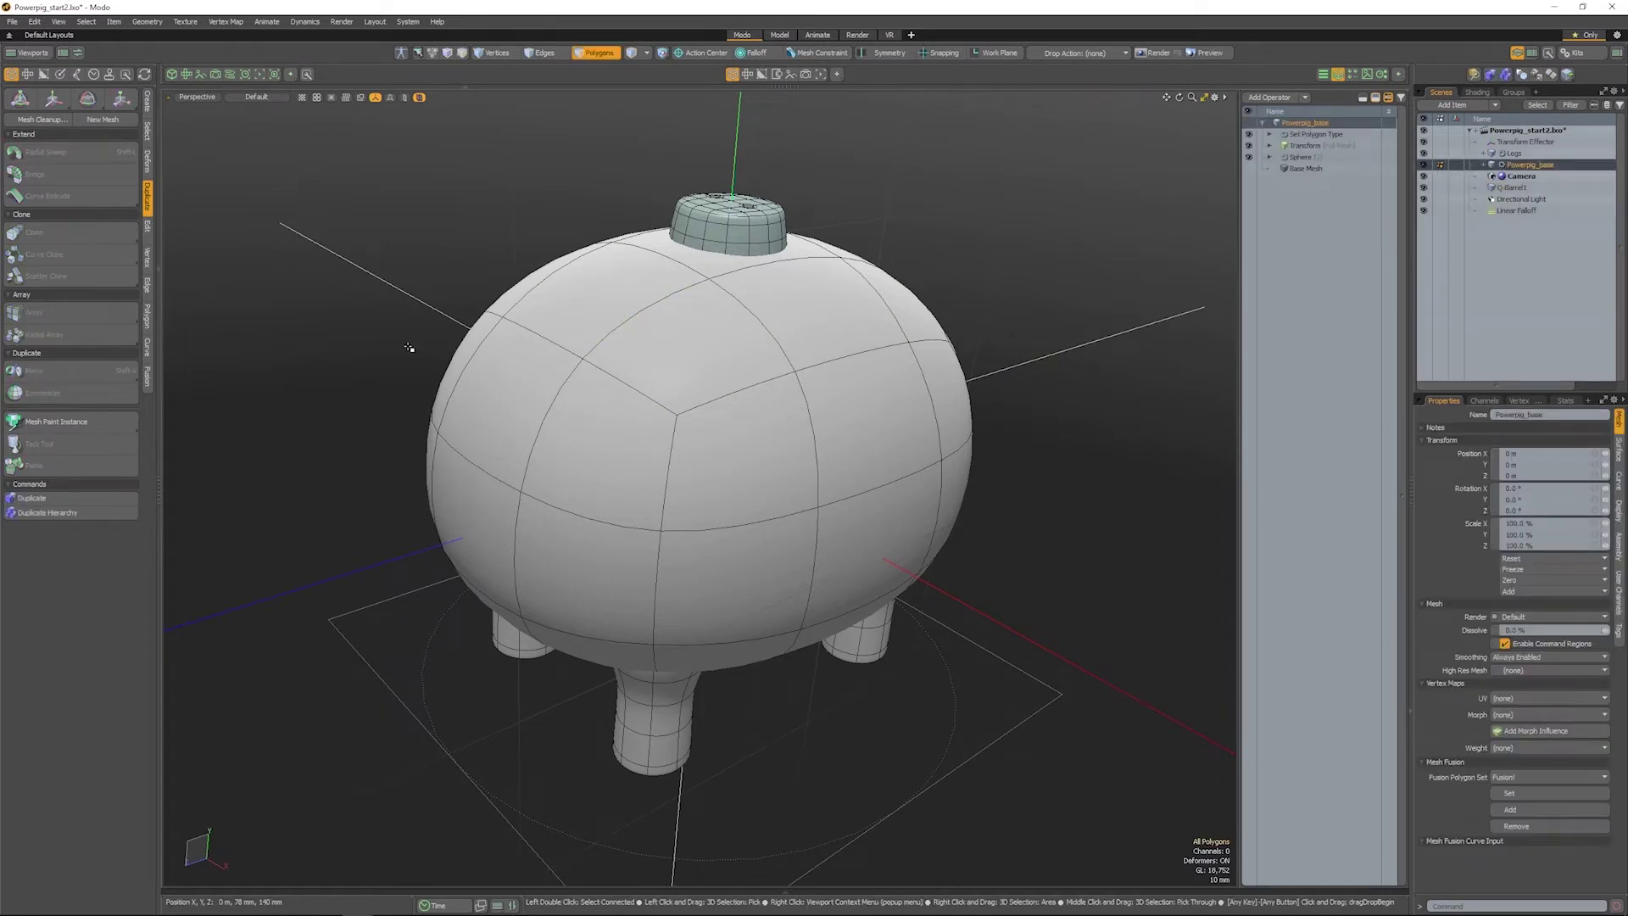
pyautogui.click(58, 424)
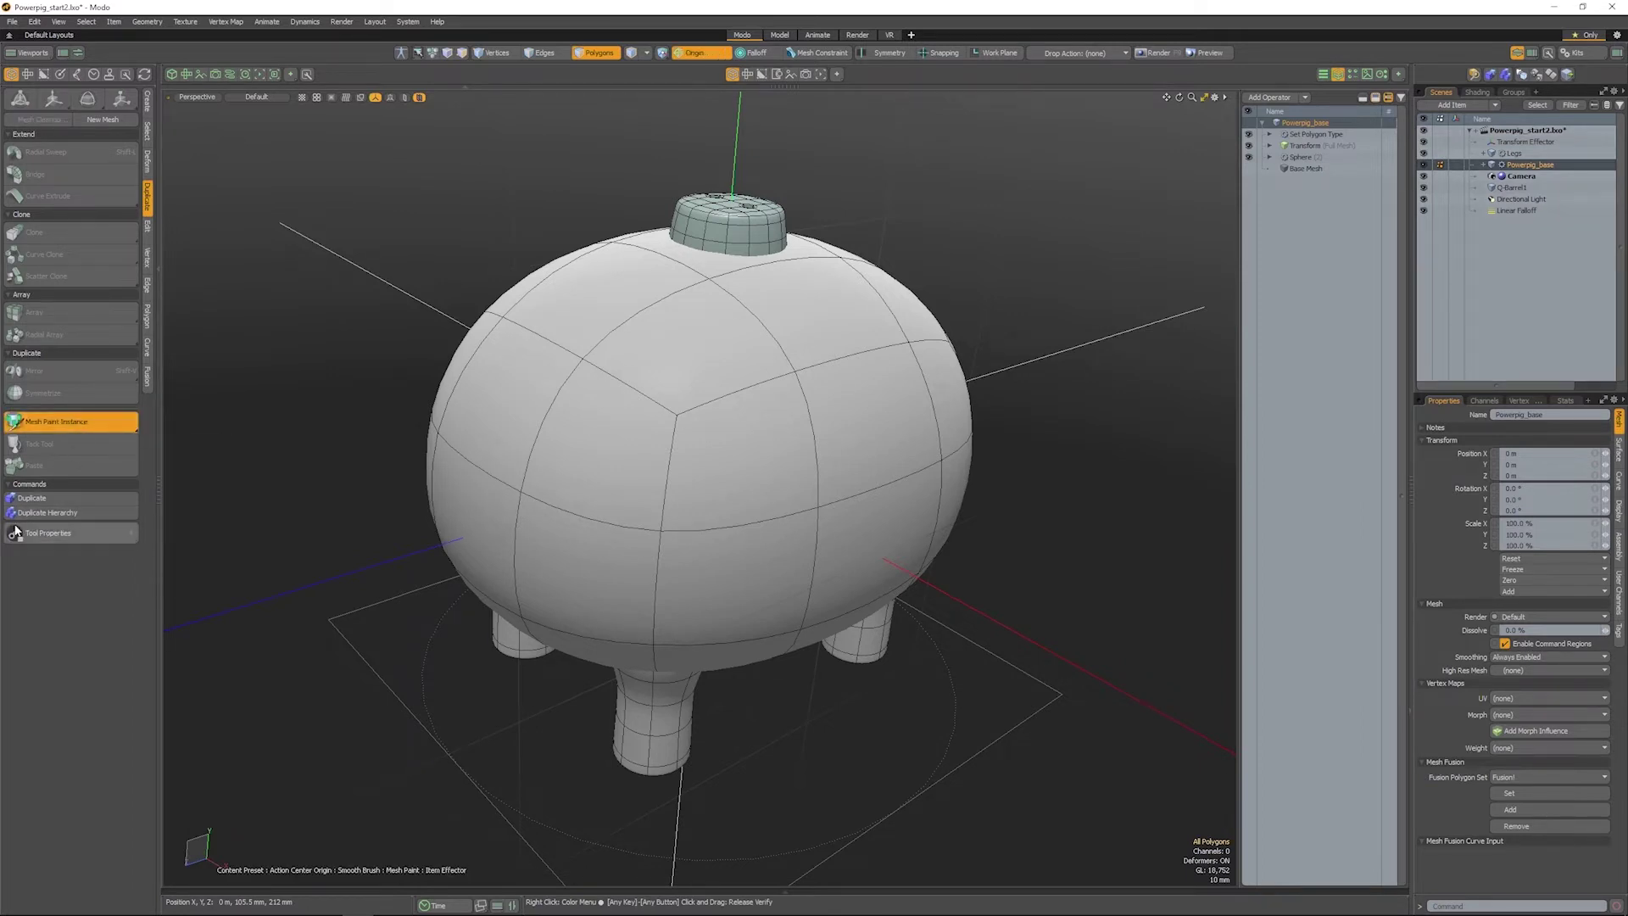
pyautogui.click(57, 533)
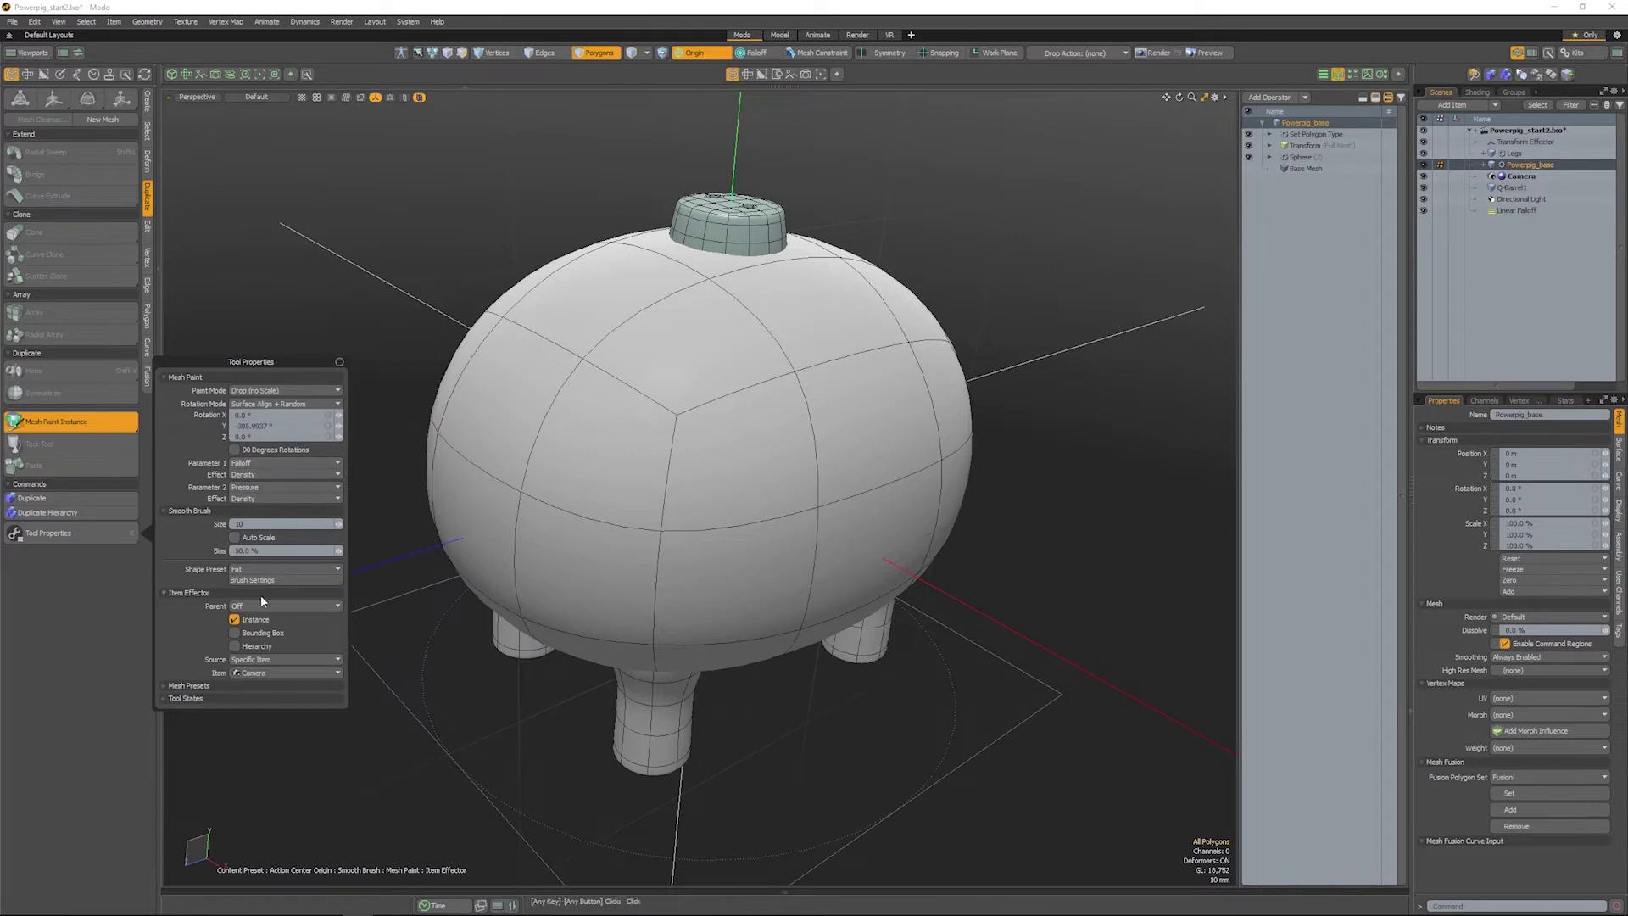
pyautogui.click(262, 673)
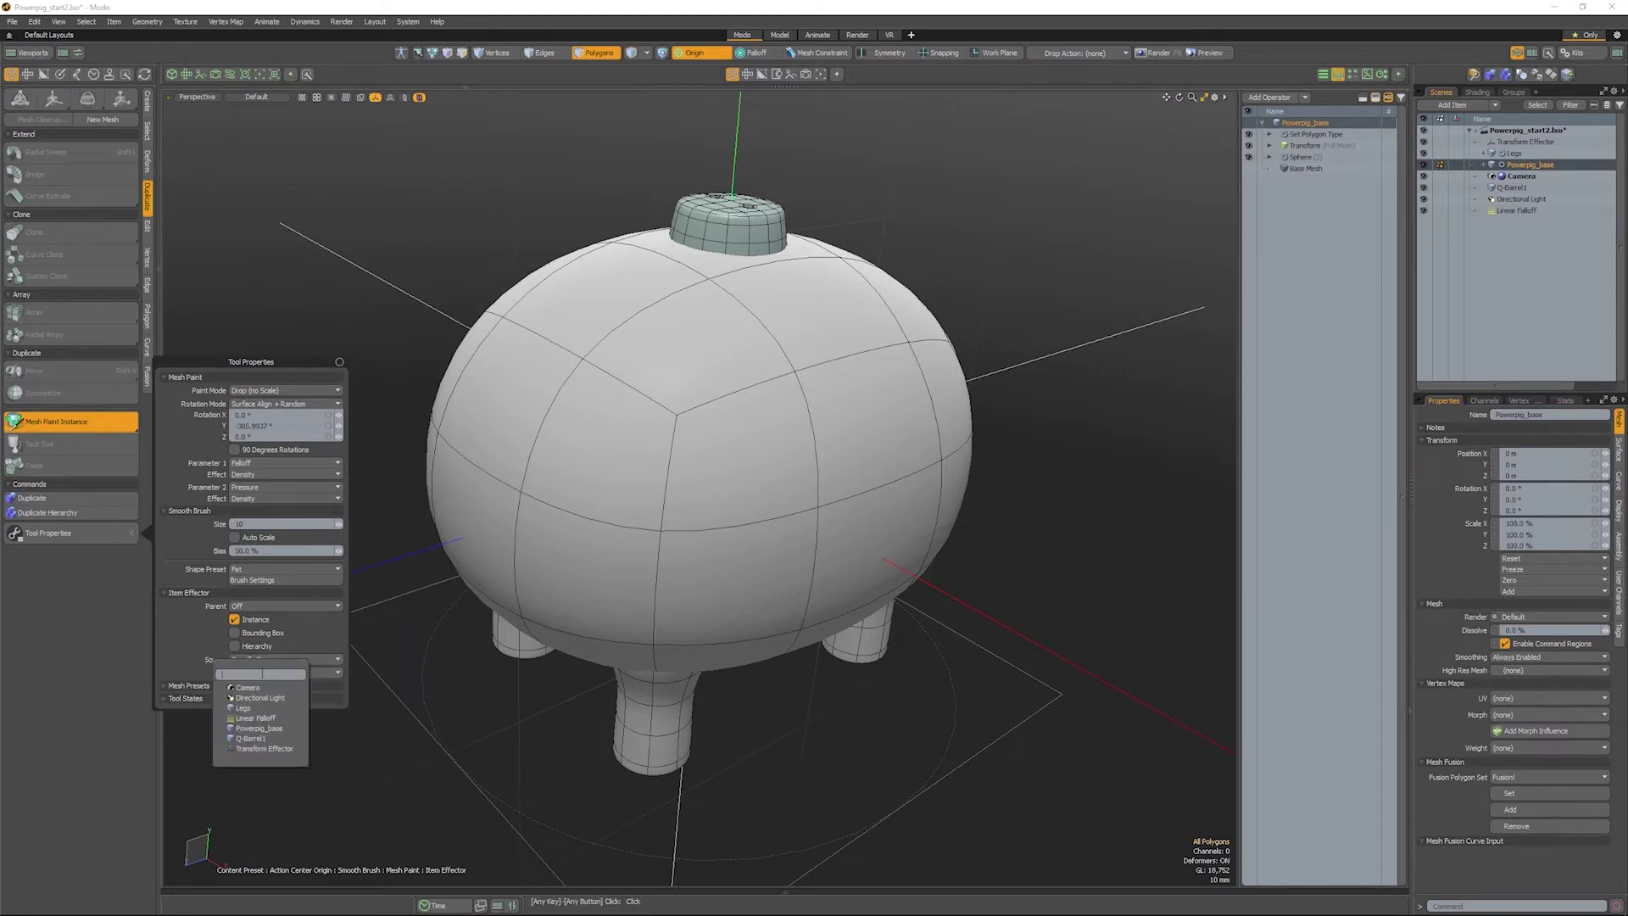
pyautogui.click(259, 739)
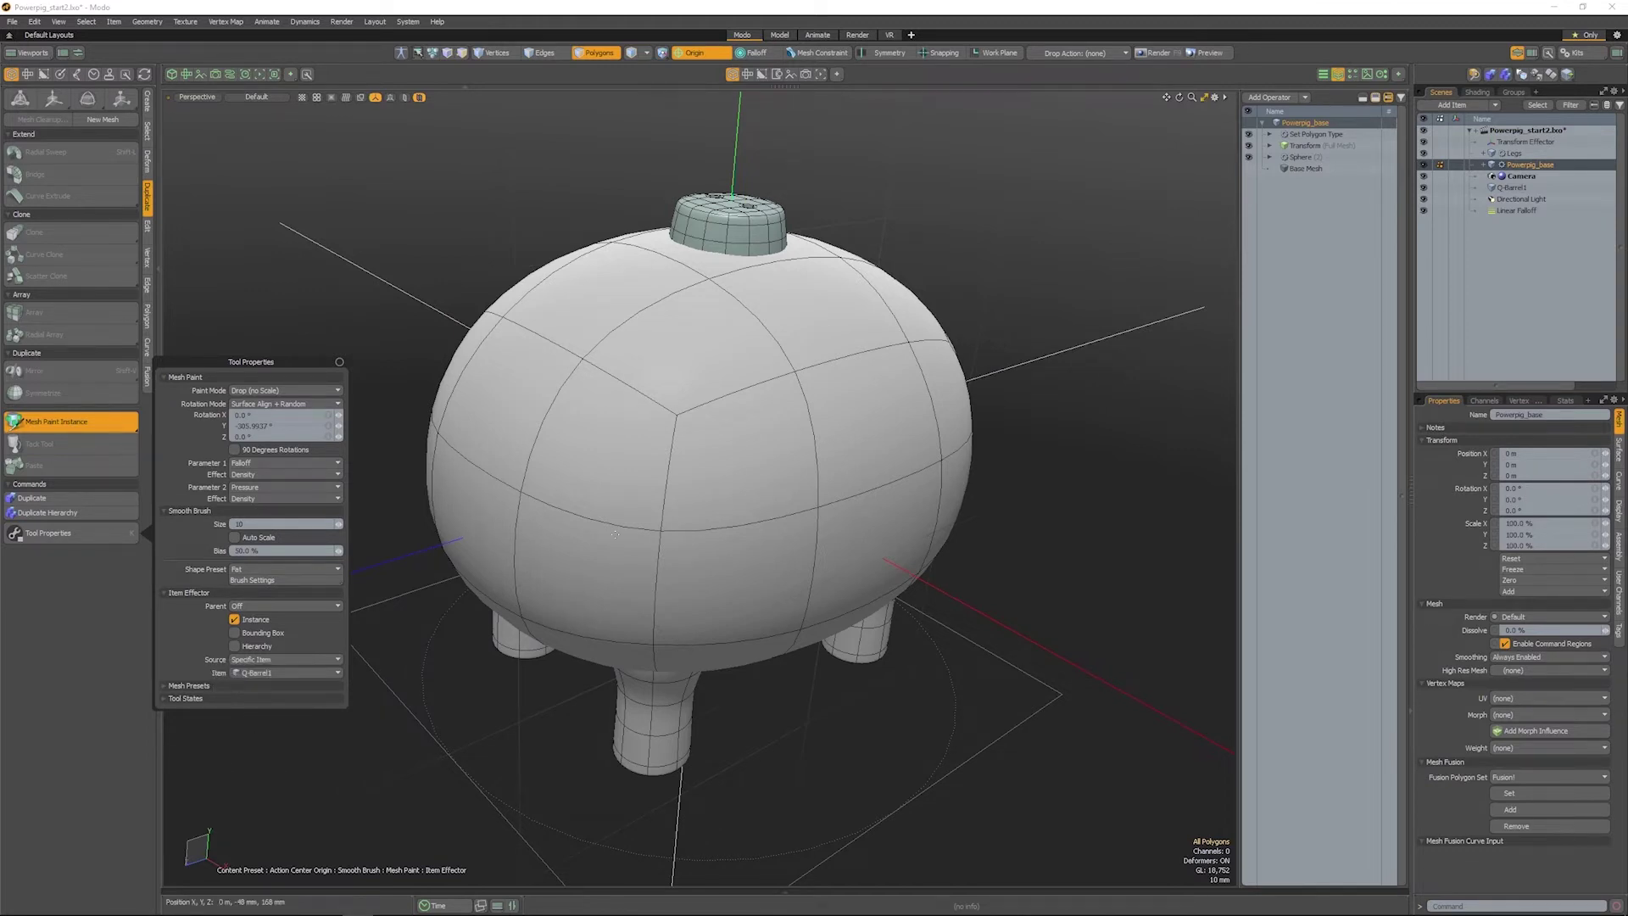
# Step: Enable symmetry across X and turn on snapping for placing the instances
pyautogui.click(882, 59)
pyautogui.click(885, 51)
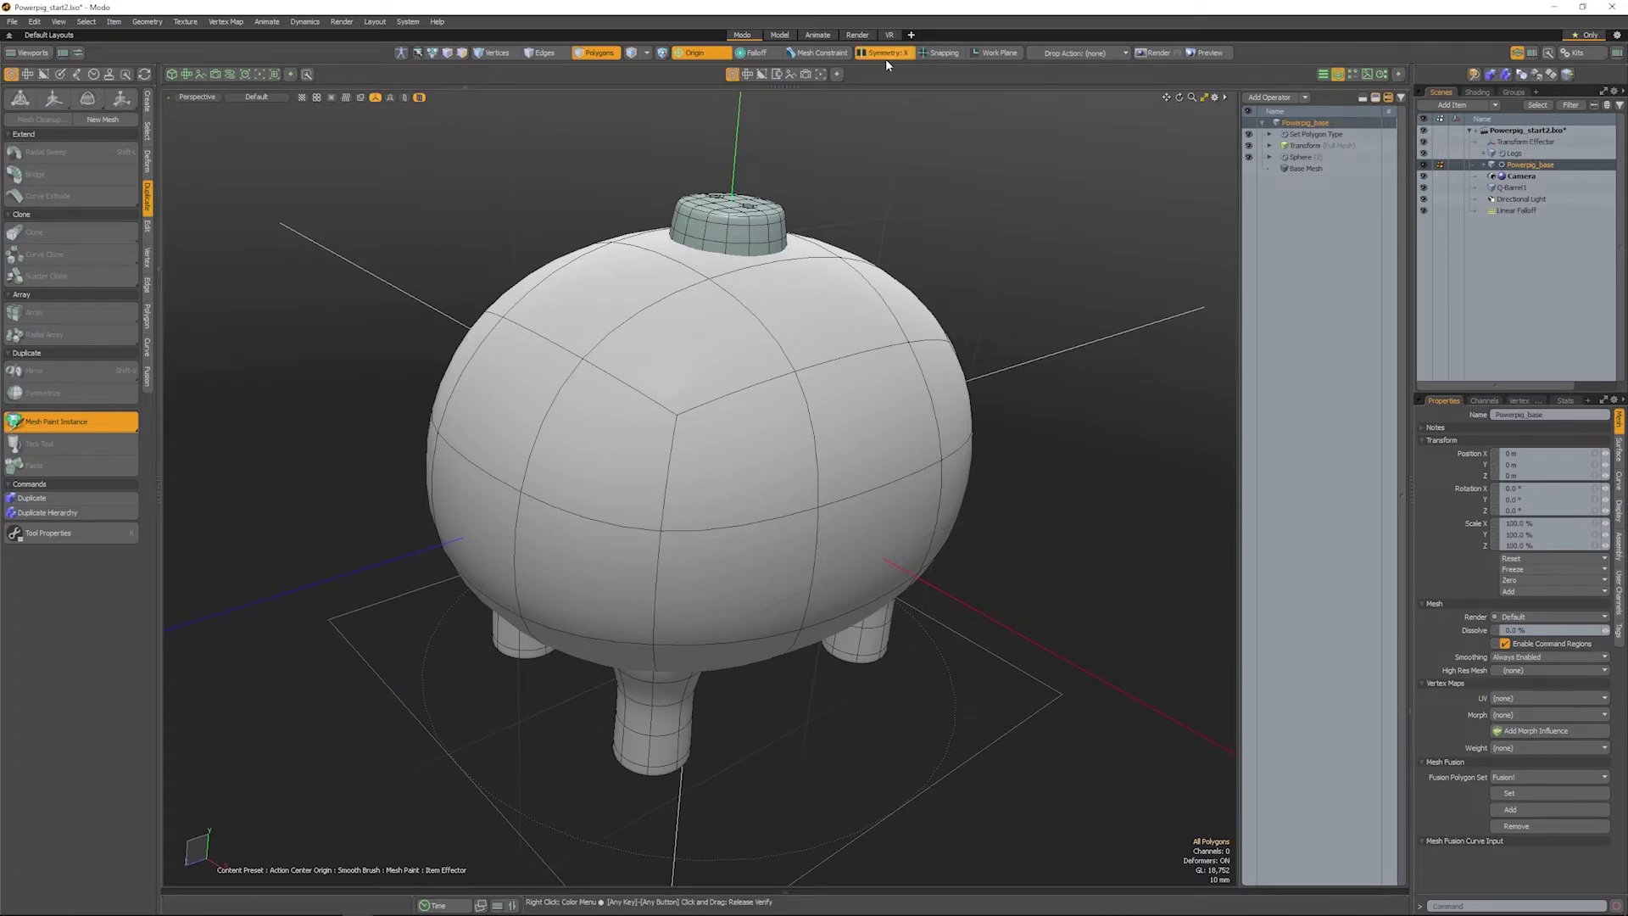
pyautogui.click(942, 53)
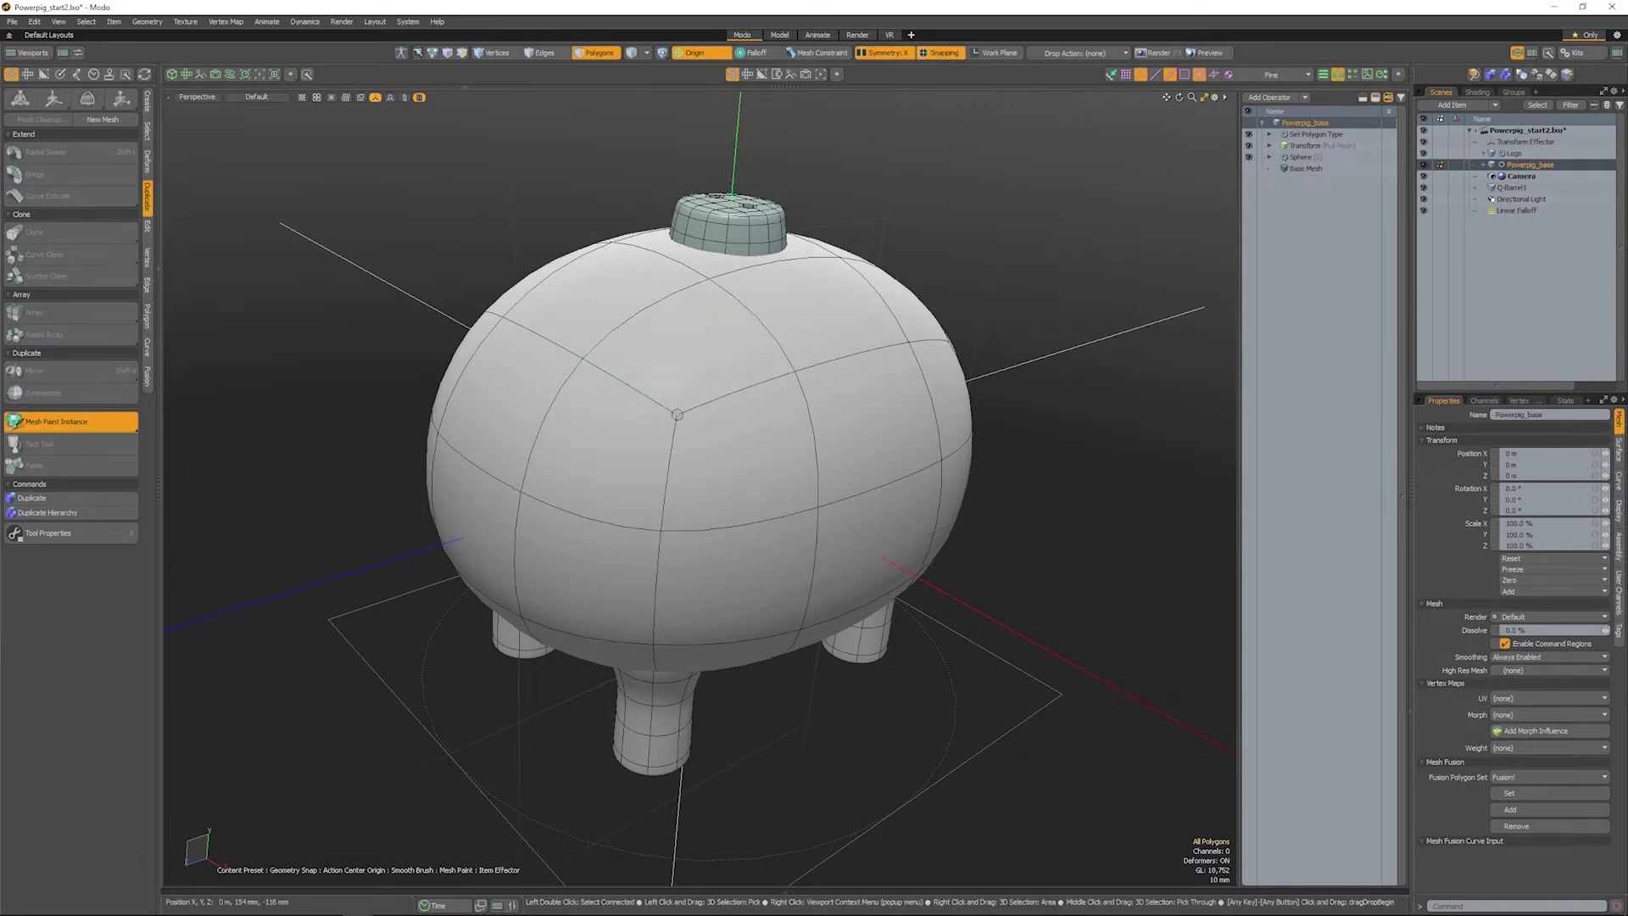
# Step: Place mirrored barrel instances on the body's vertices around its front, sides and back
pyautogui.click(677, 415)
pyautogui.moveTo(677, 414)
pyautogui.keyDown('alt'); pyautogui.mouseDown()
pyautogui.moveTo(912, 591)
pyautogui.moveTo(514, 606)
pyautogui.moveTo(625, 632)
pyautogui.moveTo(647, 611)
pyautogui.moveTo(640, 552)
pyautogui.mouseUp(); pyautogui.keyUp('alt')
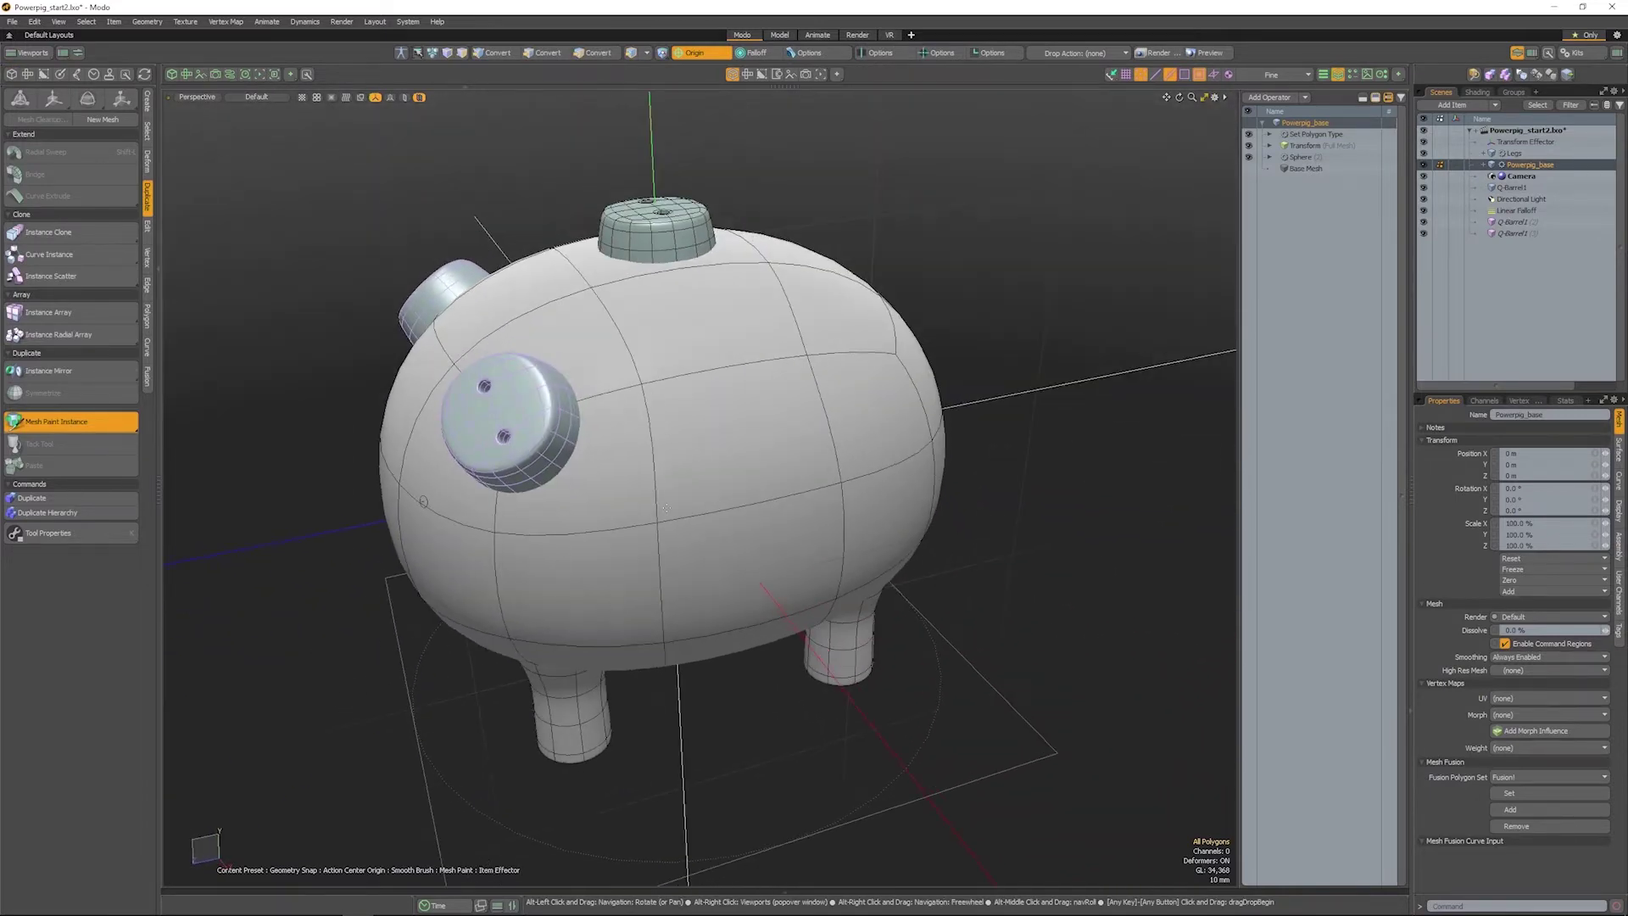
pyautogui.click(722, 369)
pyautogui.keyDown('alt'); pyautogui.moveTo(722, 370); pyautogui.dragTo(570, 508); pyautogui.keyUp('alt')
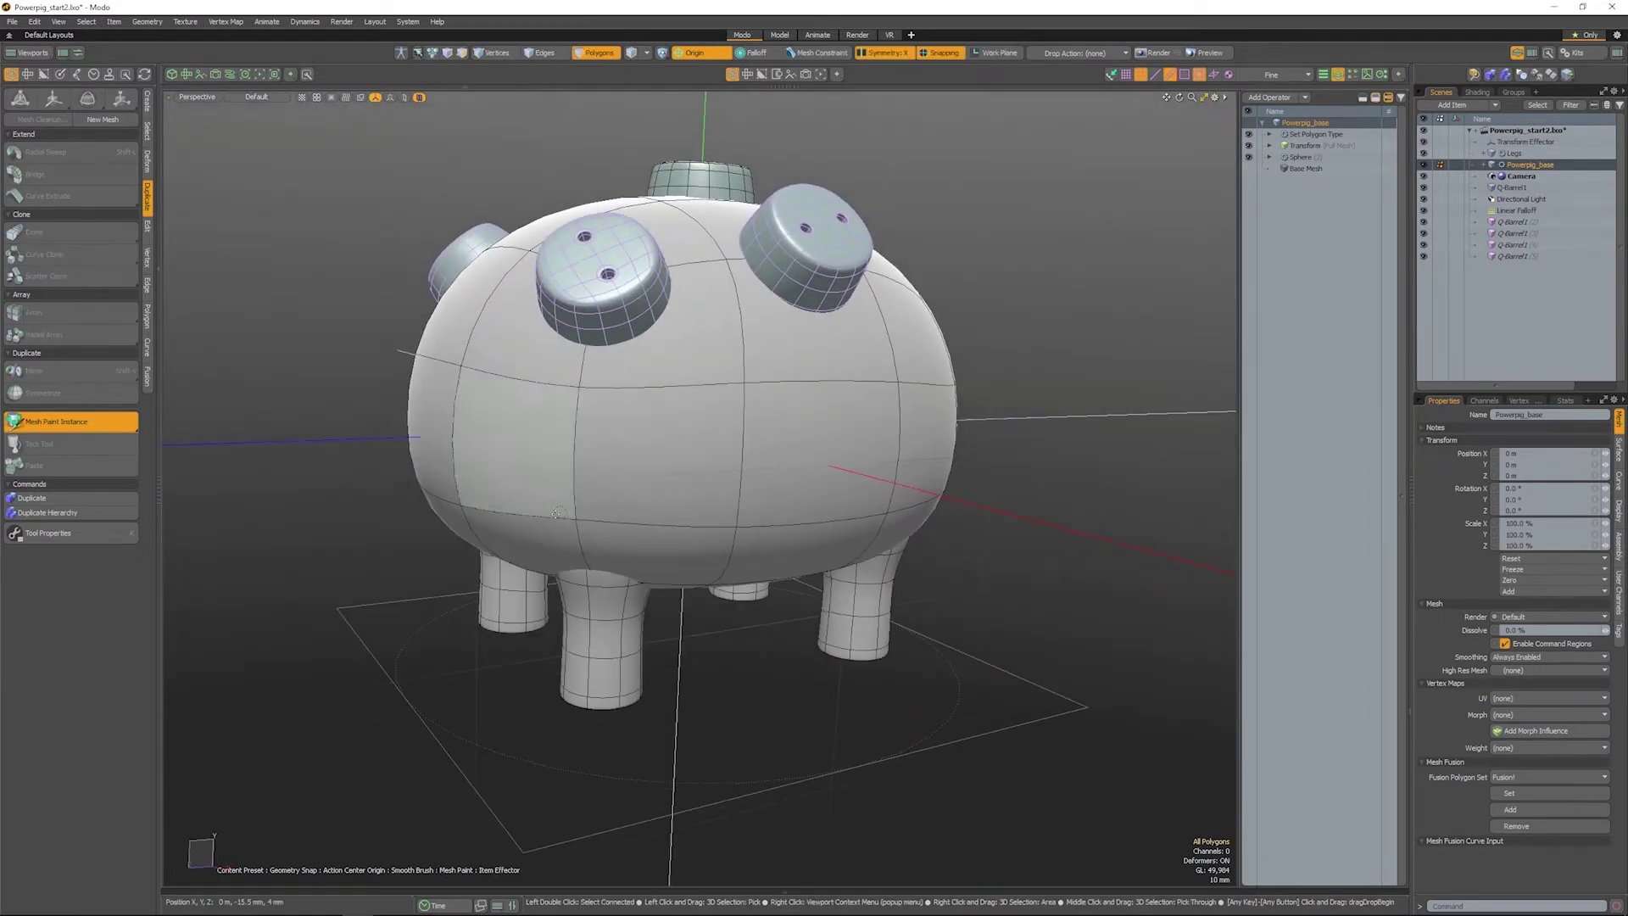
pyautogui.click(574, 467)
pyautogui.moveTo(573, 467)
pyautogui.keyDown('alt'); pyautogui.mouseDown()
pyautogui.moveTo(596, 493)
pyautogui.moveTo(632, 298)
pyautogui.moveTo(696, 346)
pyautogui.moveTo(677, 435)
pyautogui.moveTo(597, 414)
pyautogui.mouseUp(); pyautogui.keyUp('alt')
pyautogui.click(628, 457)
pyautogui.click(693, 345)
pyautogui.click(677, 435)
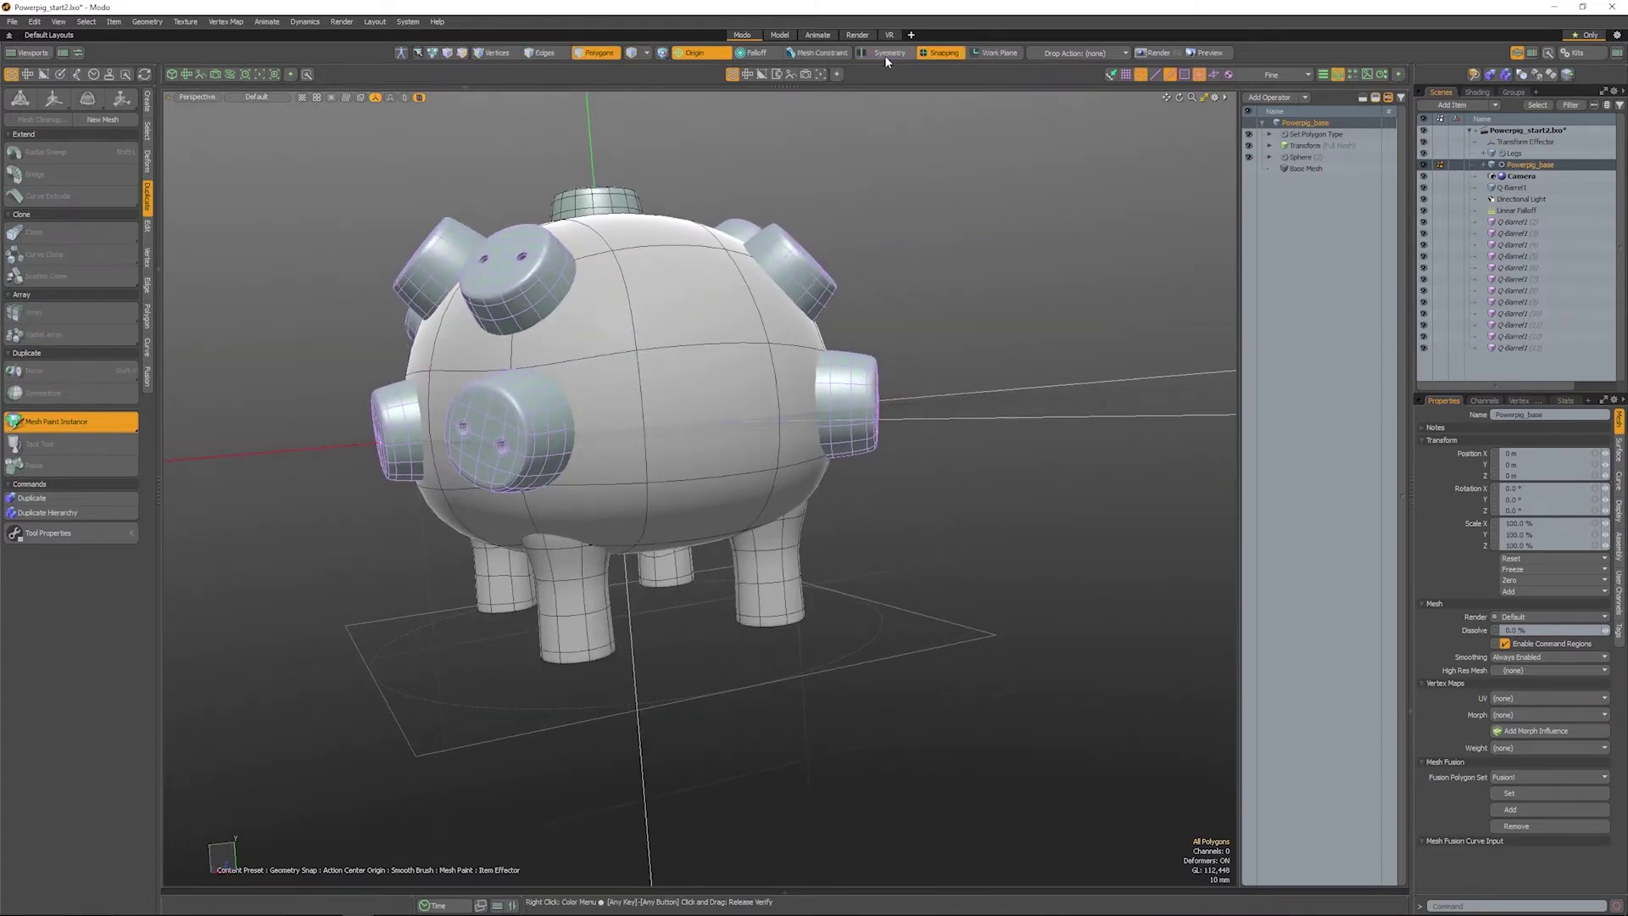
# Step: With symmetry off, place single barrel instances on the body's centerline at both ends and exit the paint tool
pyautogui.click(697, 296)
pyautogui.moveTo(697, 297)
pyautogui.keyDown('alt'); pyautogui.mouseDown()
pyautogui.moveTo(1176, 494)
pyautogui.moveTo(723, 334)
pyautogui.mouseUp(); pyautogui.keyUp('alt')
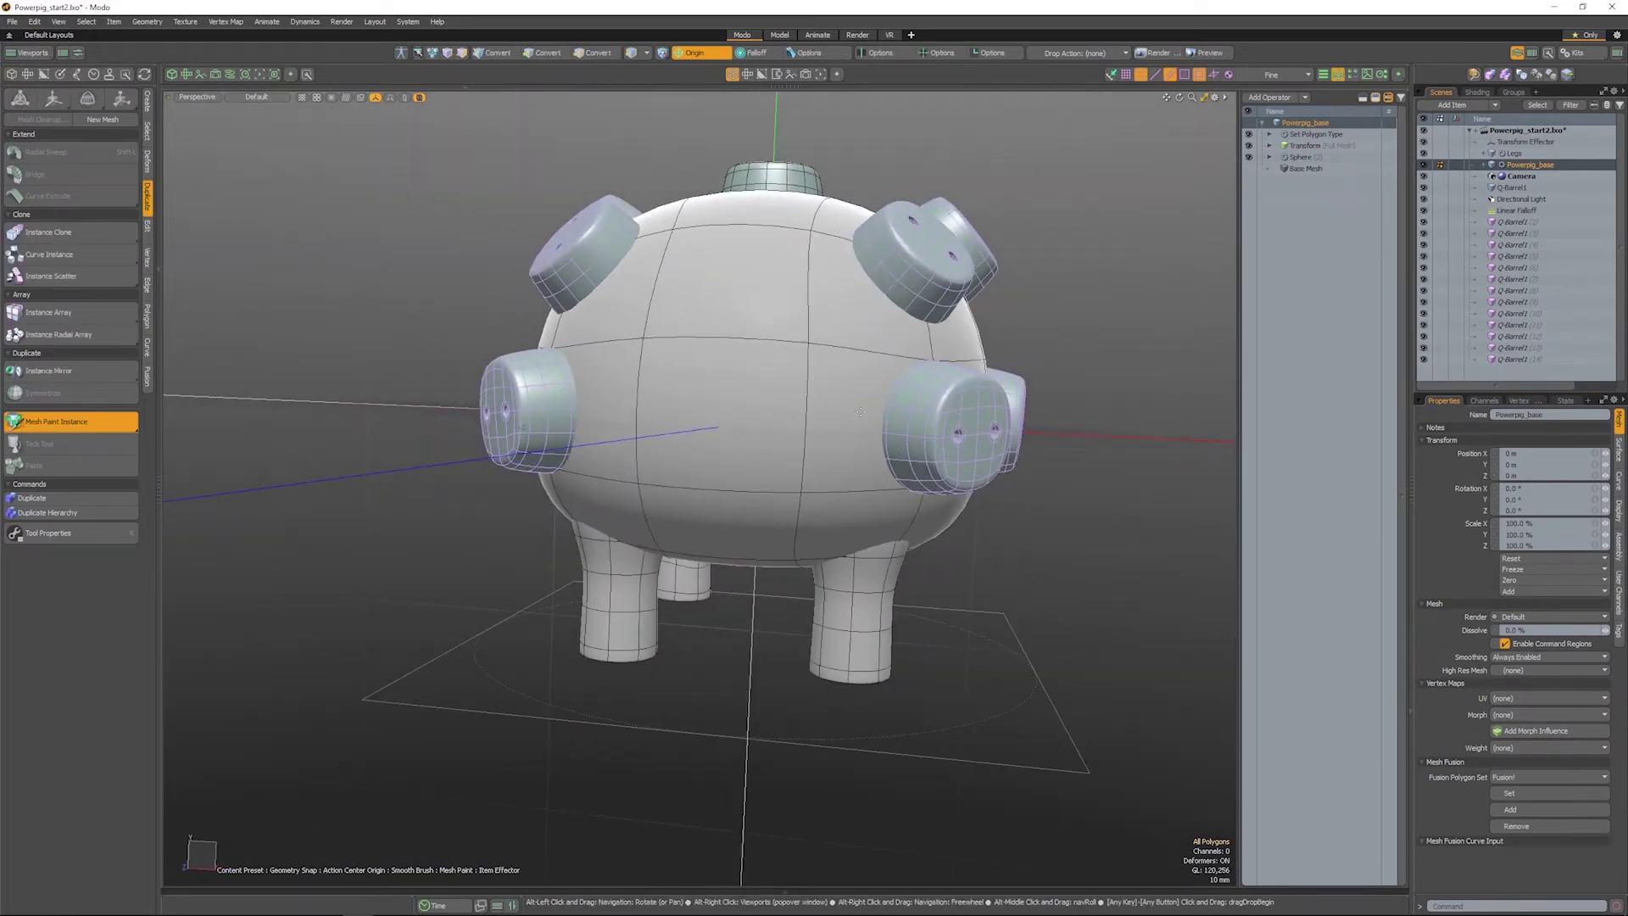
pyautogui.click(725, 336)
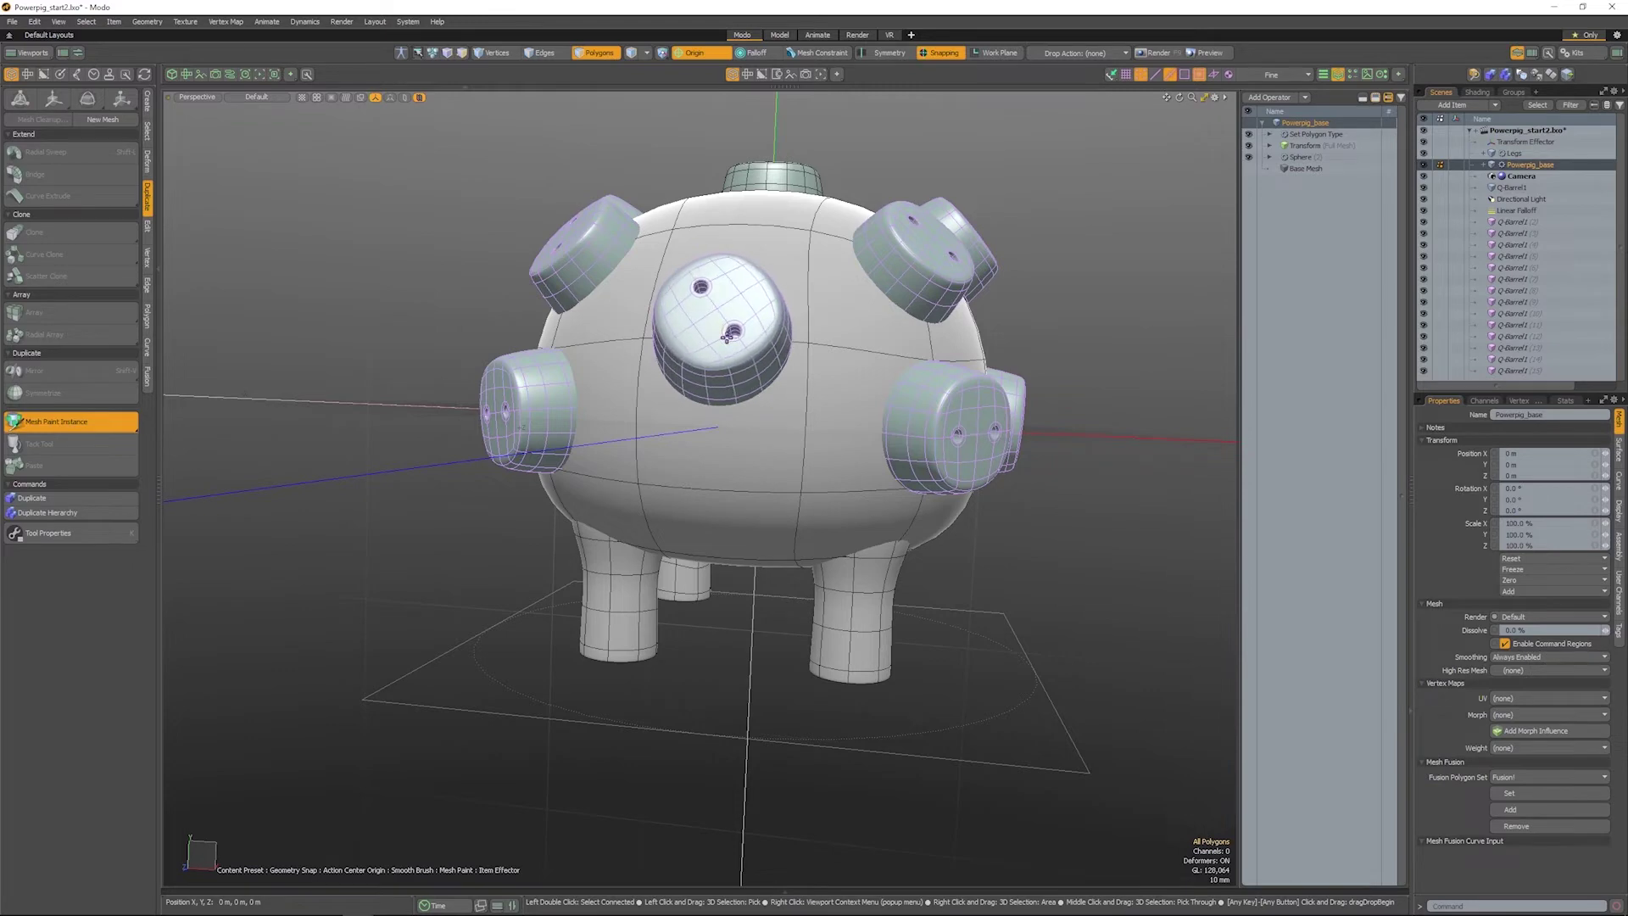
pyautogui.moveTo(727, 337)
pyautogui.keyDown('alt'); pyautogui.mouseDown()
pyautogui.moveTo(841, 503)
pyautogui.moveTo(574, 599)
pyautogui.moveTo(635, 529)
pyautogui.moveTo(702, 305)
pyautogui.mouseUp(); pyautogui.keyUp('alt')
pyautogui.press('space')
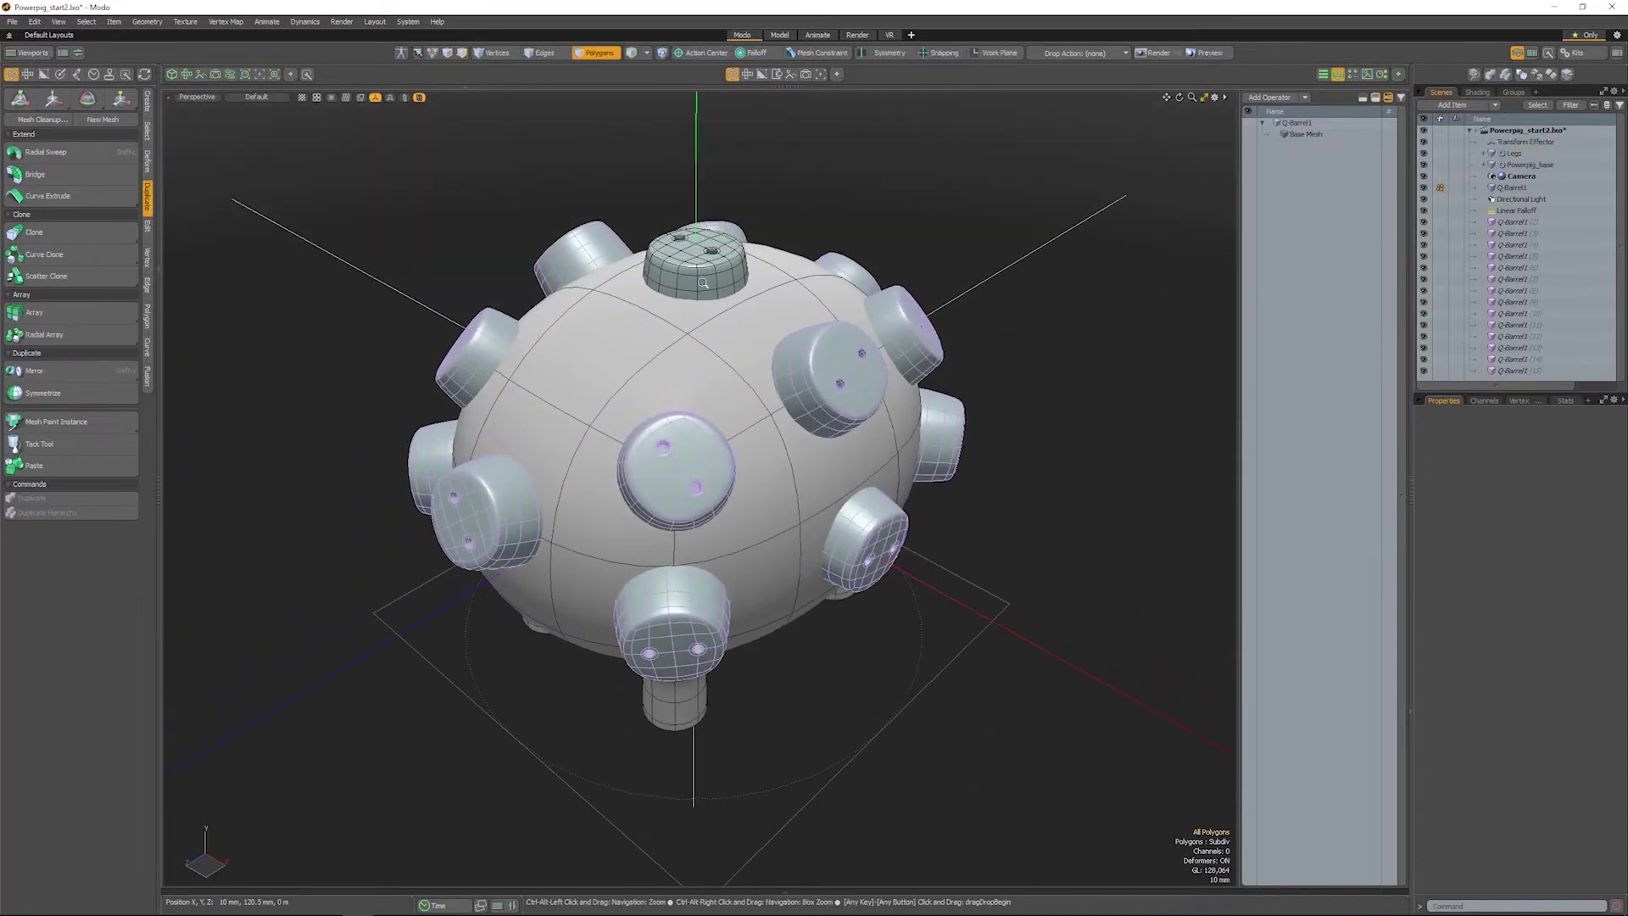
# Step: Try moving the four center polygons on the original barrel's top downward, and undo the move
pyautogui.scroll(5, 702, 305)
pyautogui.moveTo(692, 254)
pyautogui.keyDown('shift'); pyautogui.mouseDown()
pyautogui.moveTo(712, 249)
pyautogui.moveTo(666, 250)
pyautogui.mouseUp(); pyautogui.keyUp('shift')
pyautogui.press('w')
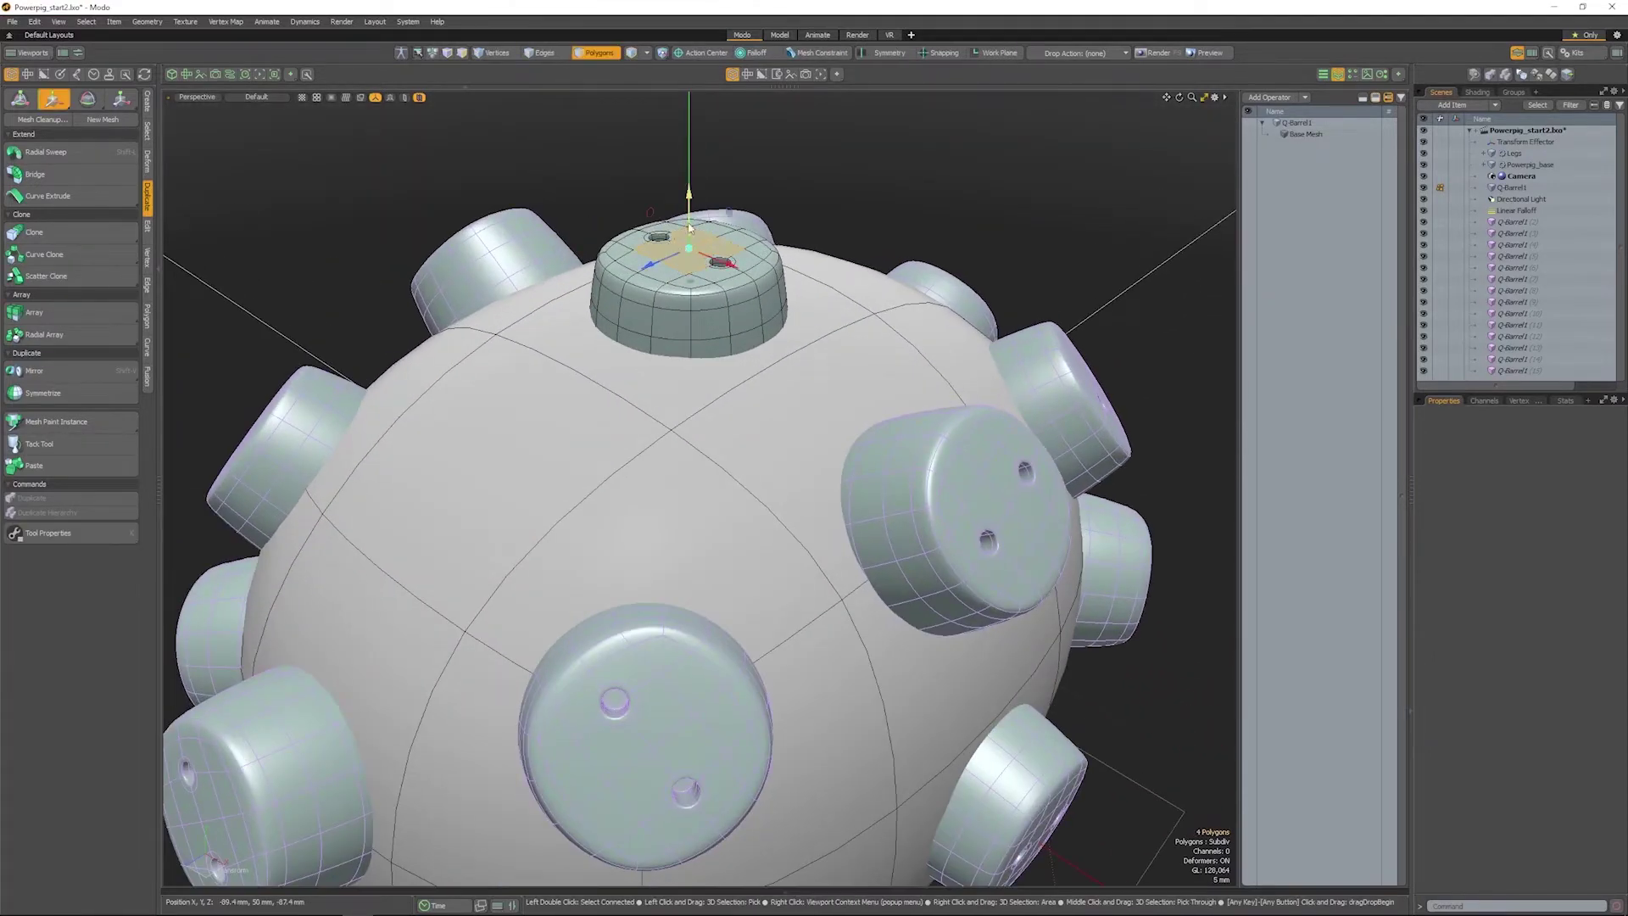
pyautogui.moveTo(688, 194)
pyautogui.mouseDown()
pyautogui.moveTo(688, 166)
pyautogui.moveTo(689, 204)
pyautogui.mouseUp()
pyautogui.hotkey('ctrl', 'z')
pyautogui.press('Escape')
pyautogui.press('Escape')
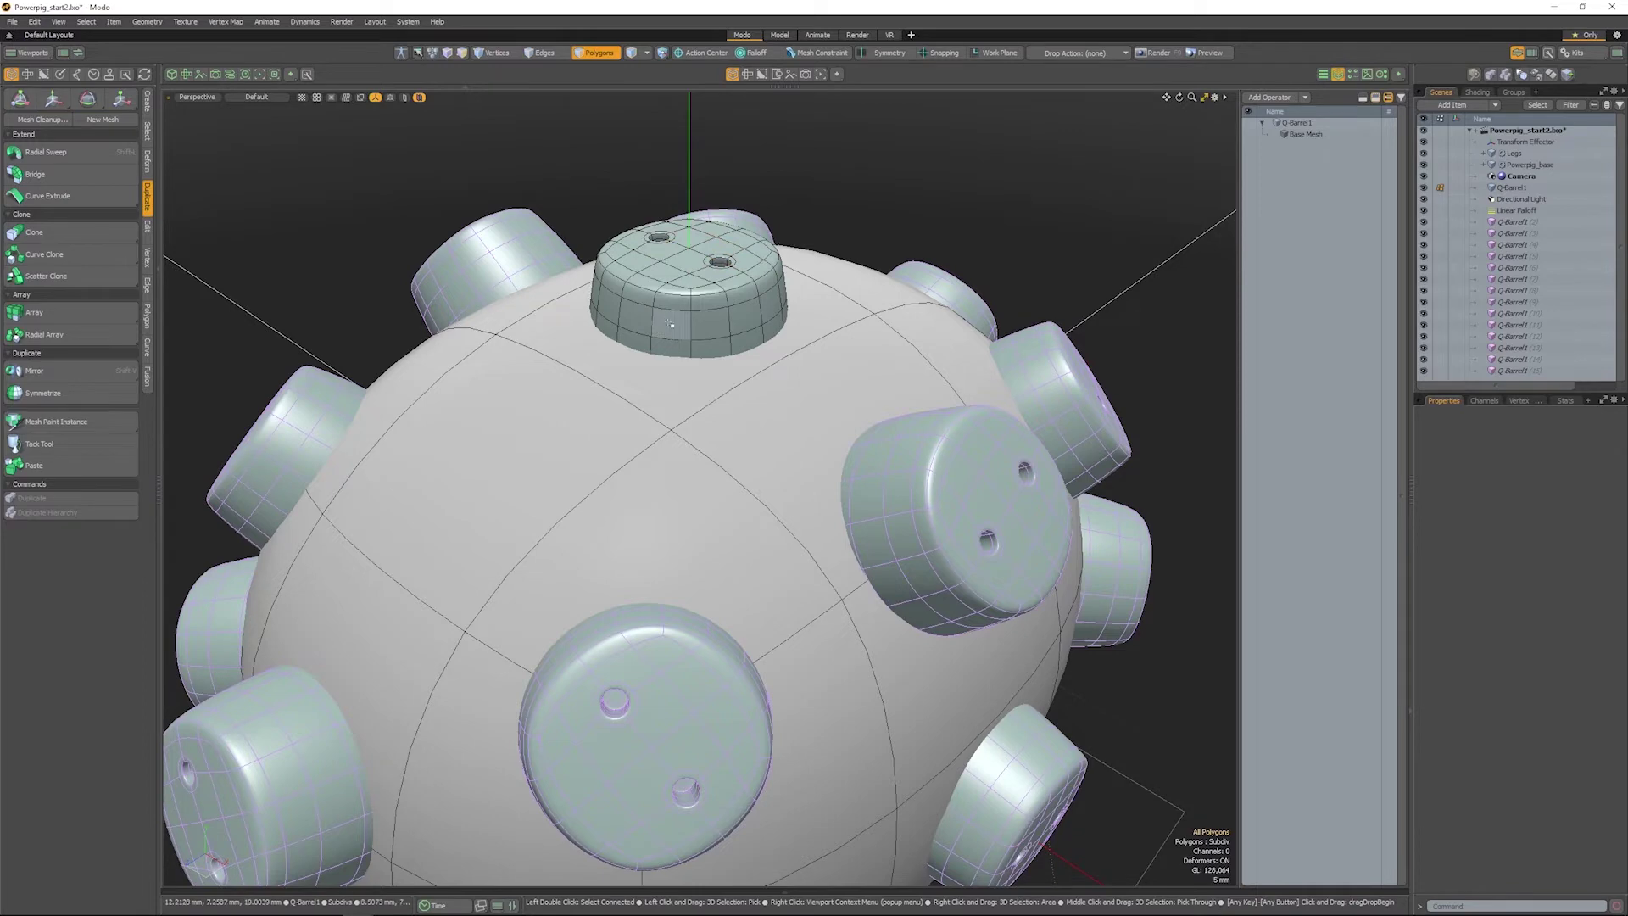
# Step: Scale the original barrel's mesh down uniformly so all its instances shrink on the body, and exit the scale tool
pyautogui.press('r')
pyautogui.keyDown('ctrl'); pyautogui.keyDown('alt'); pyautogui.moveTo(695, 367); pyautogui.dragTo(687, 530); pyautogui.keyUp('alt'); pyautogui.keyUp('ctrl')
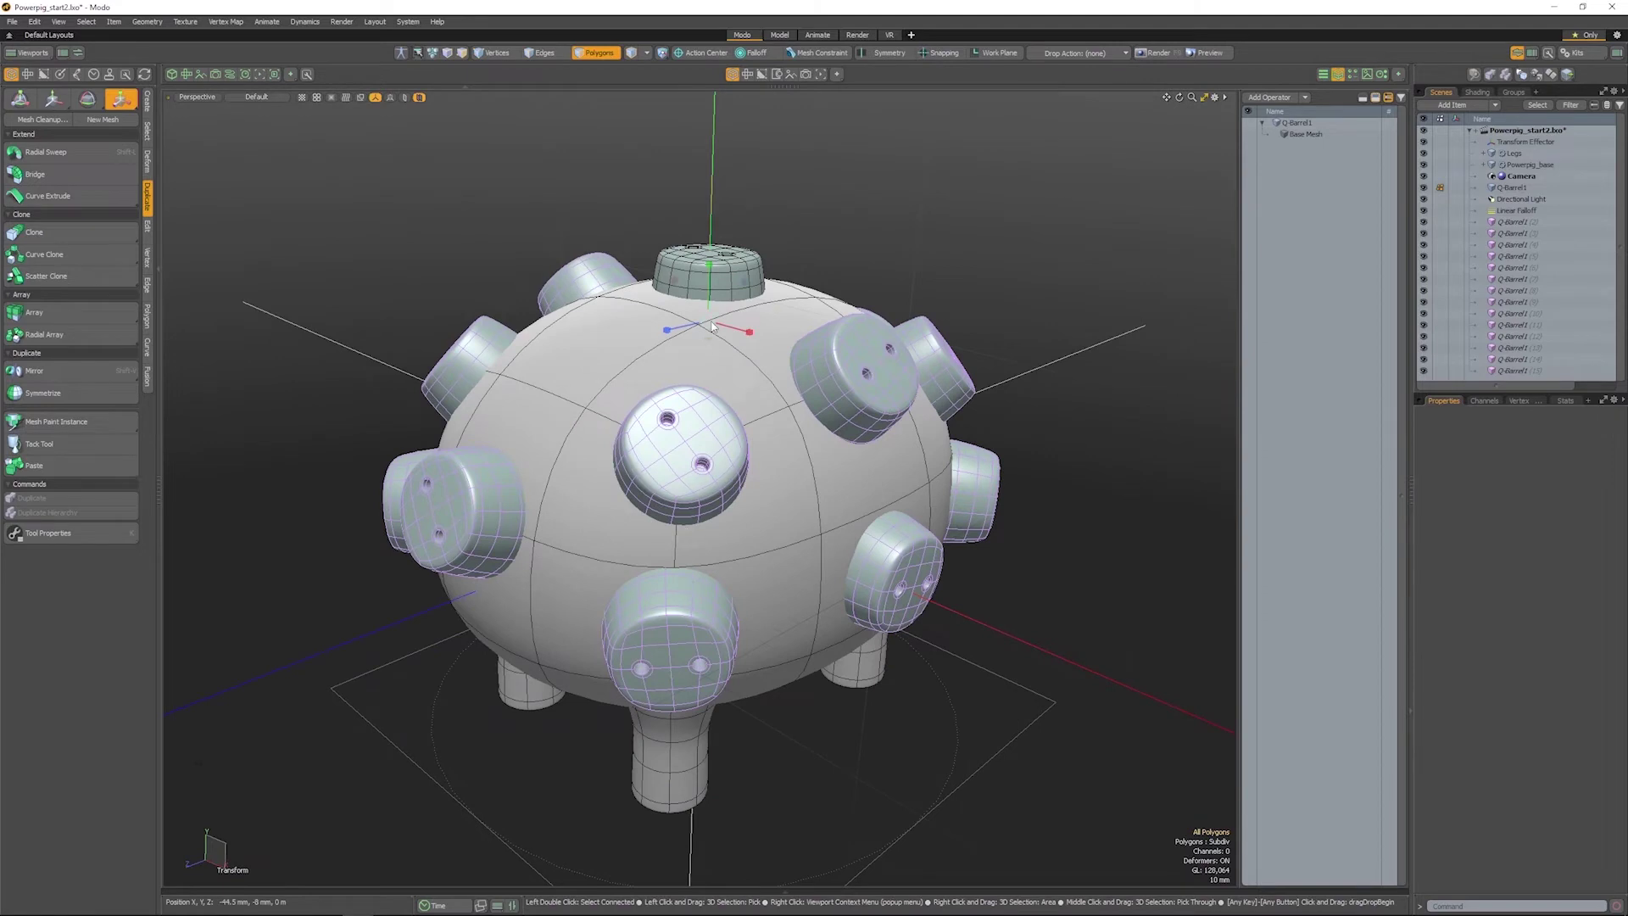
pyautogui.moveTo(709, 323); pyautogui.dragTo(681, 323)
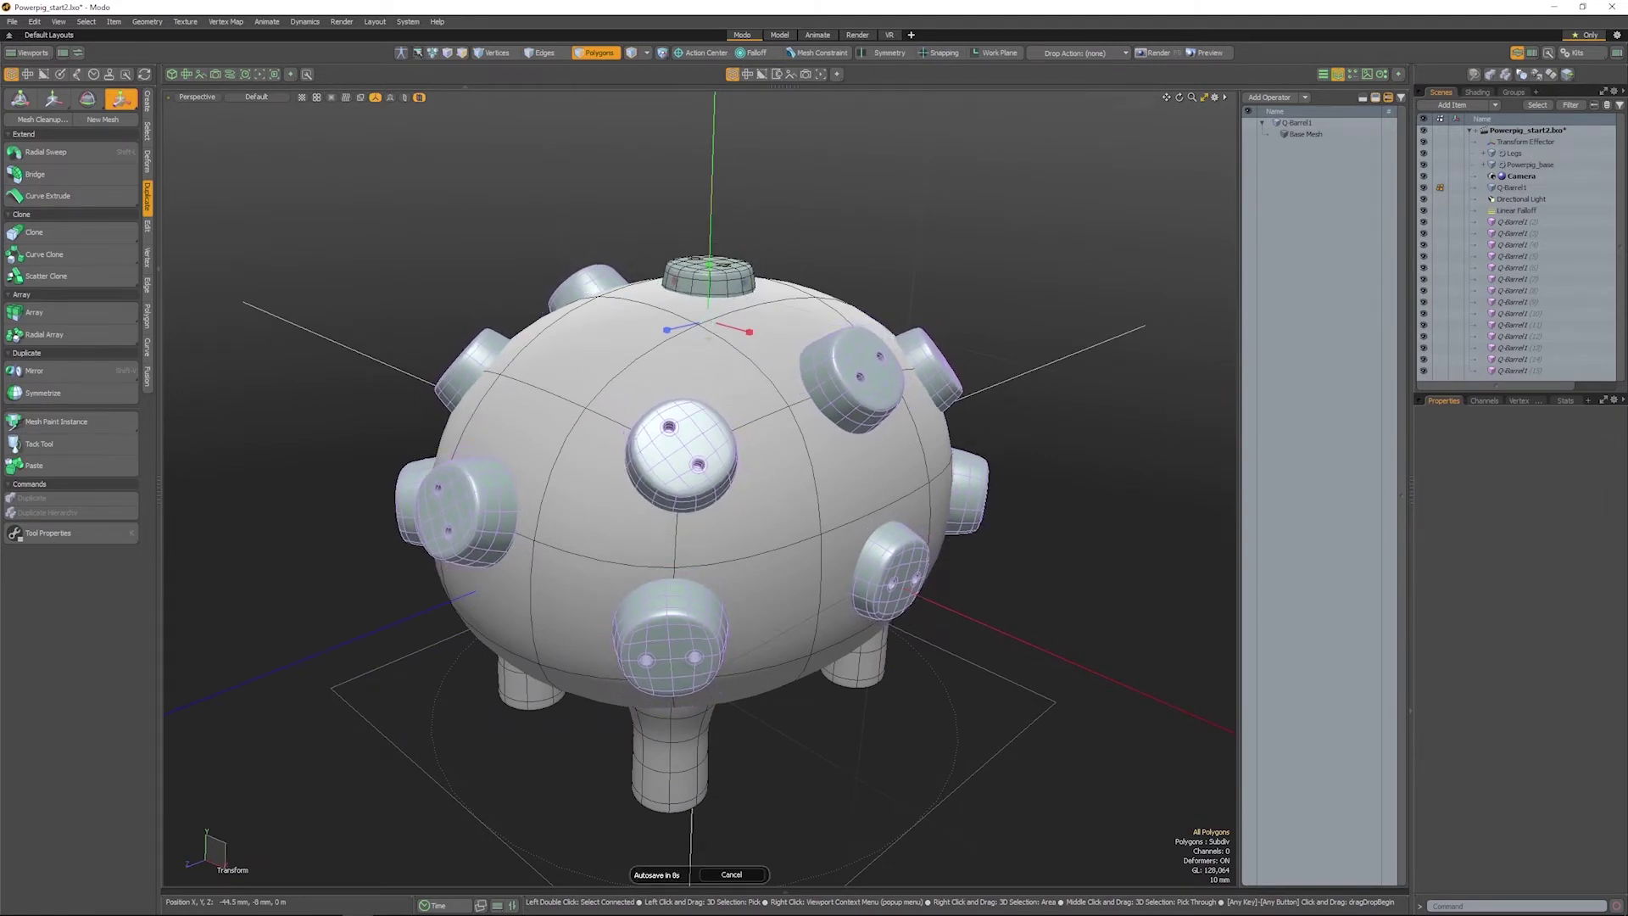
pyautogui.press('q')
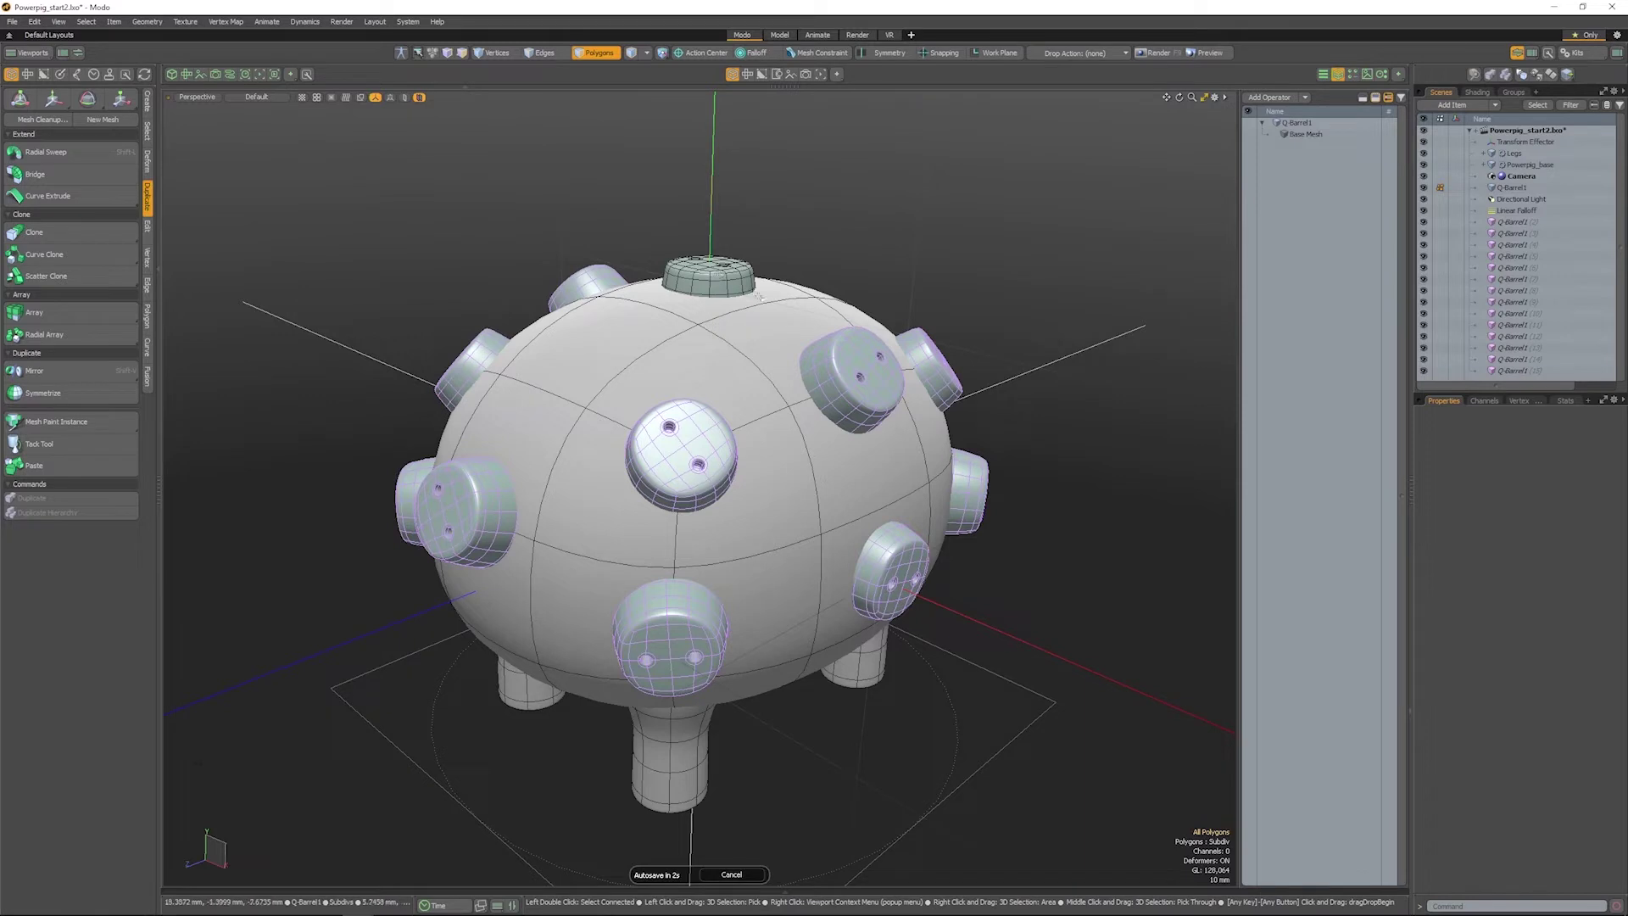
# Step: Rotate the instance Q-Barrel1 (4) on the body slightly using the selection action center
pyautogui.click(839, 374)
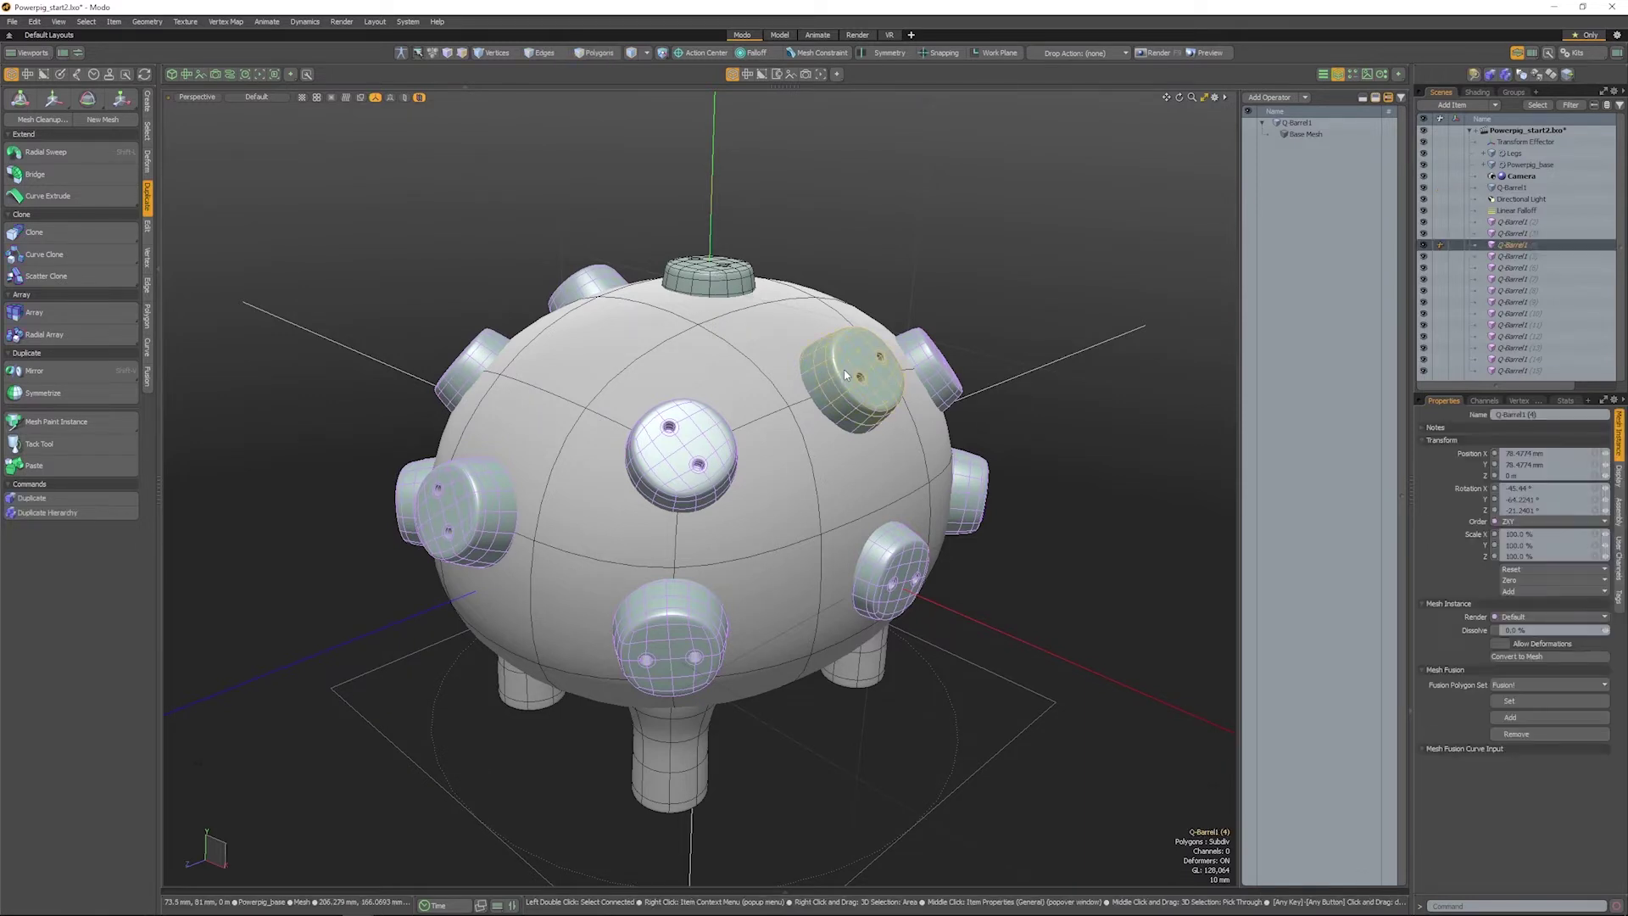
pyautogui.press('w')
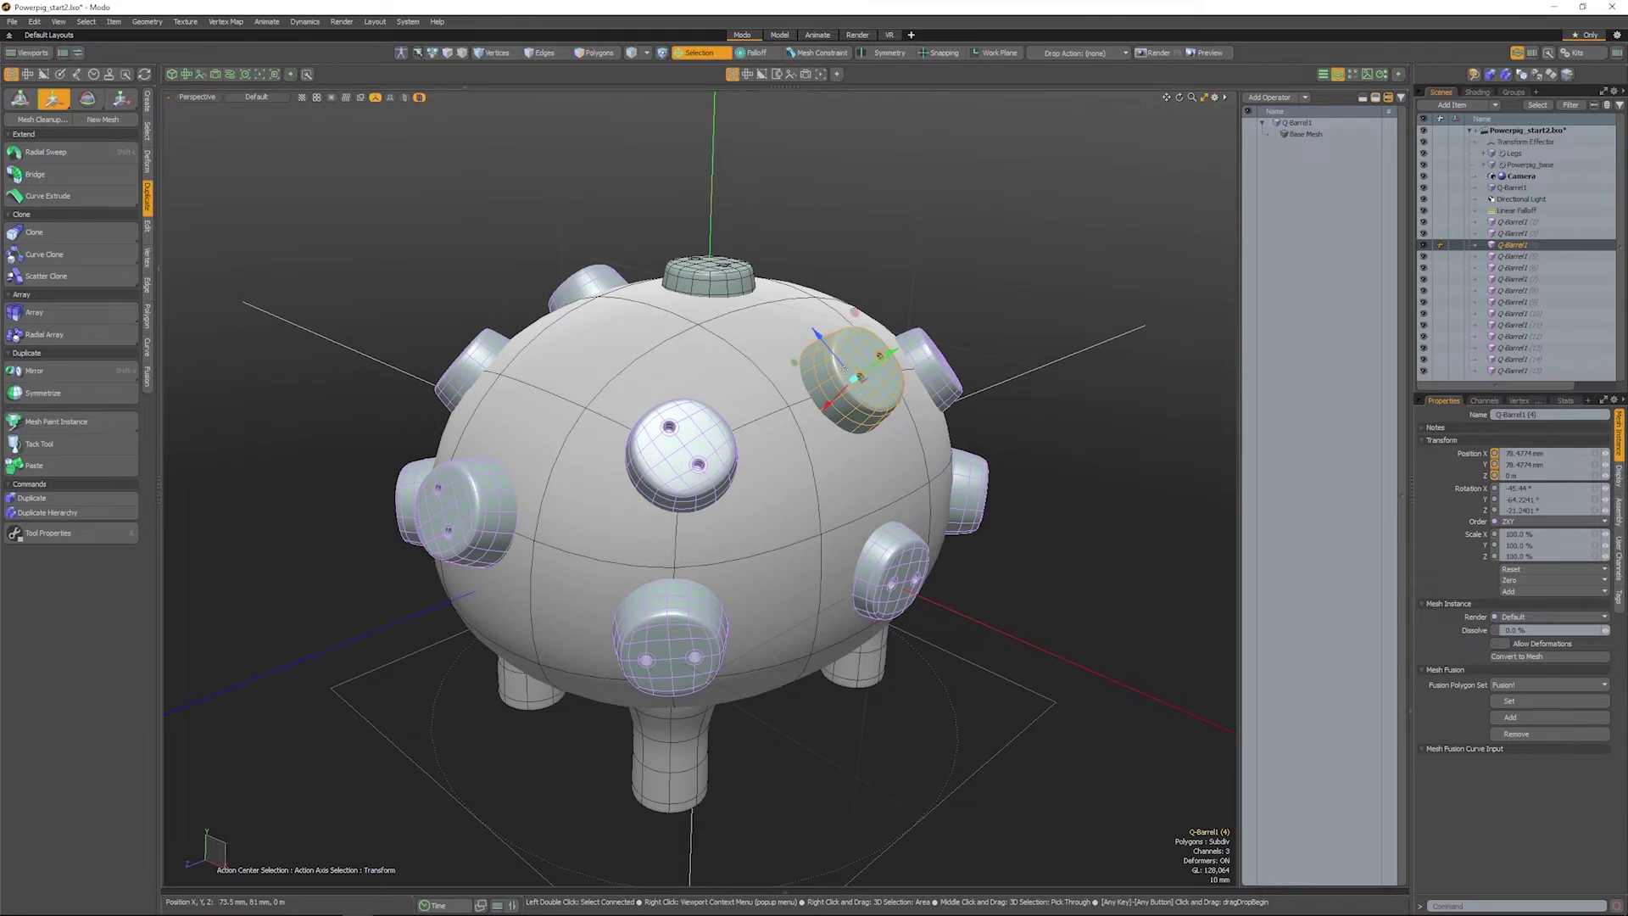
pyautogui.press('e')
pyautogui.moveTo(842, 428); pyautogui.dragTo(835, 414)
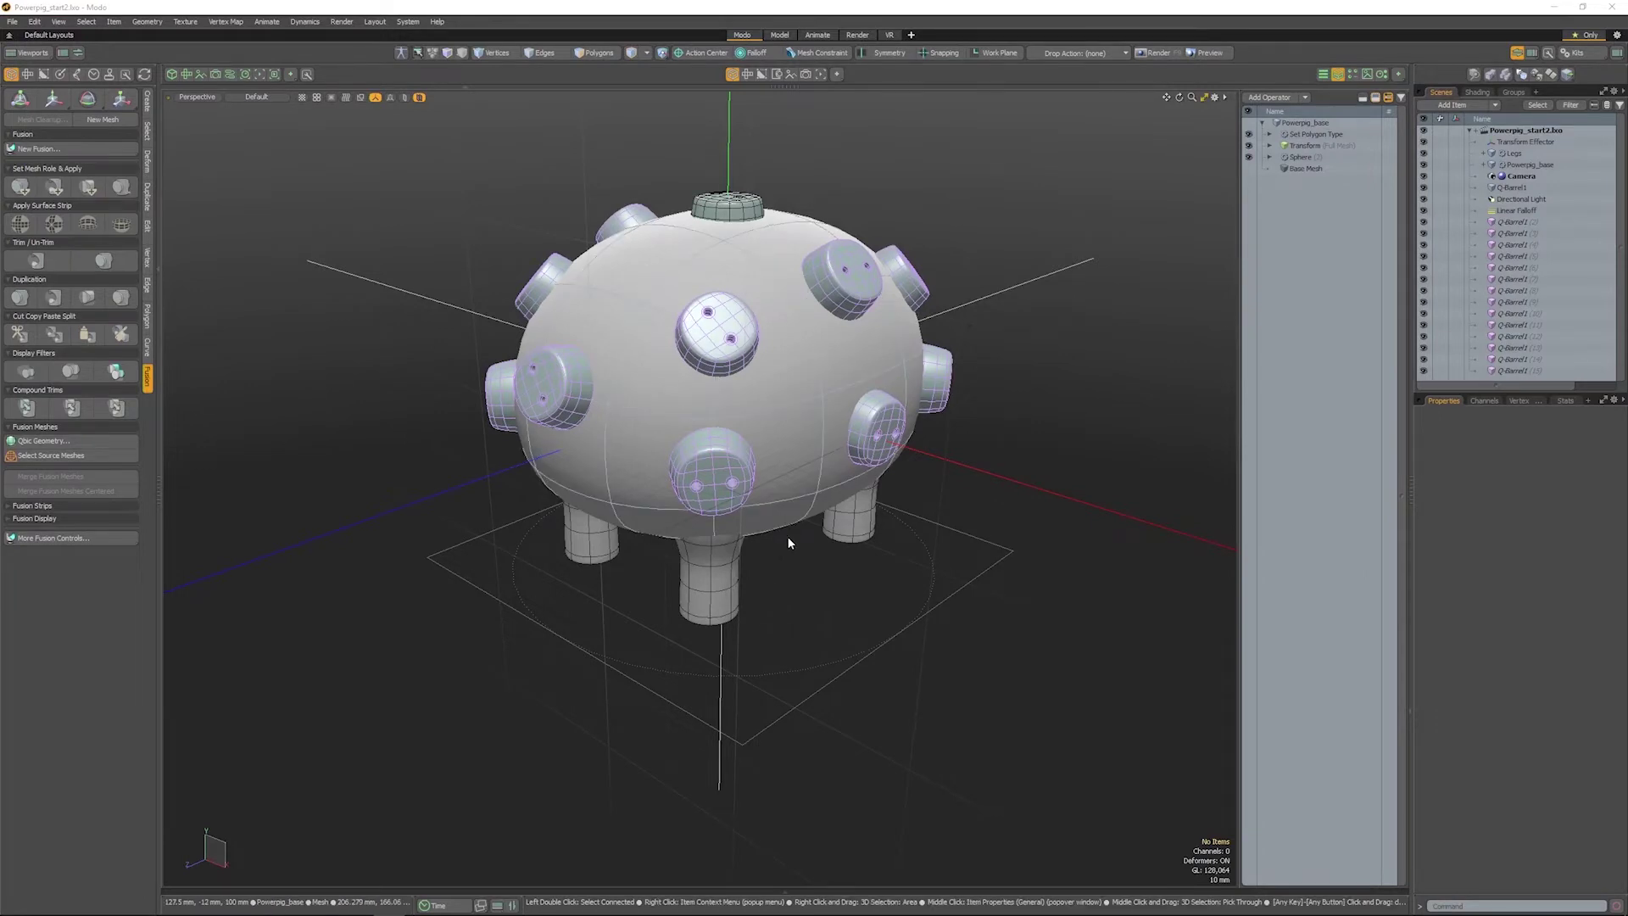
# Step: Create a new fusion named Fusion Powerpig from Powerpig_base with absolute strip width enabled and set to 10 mm
pyautogui.click(1500, 166)
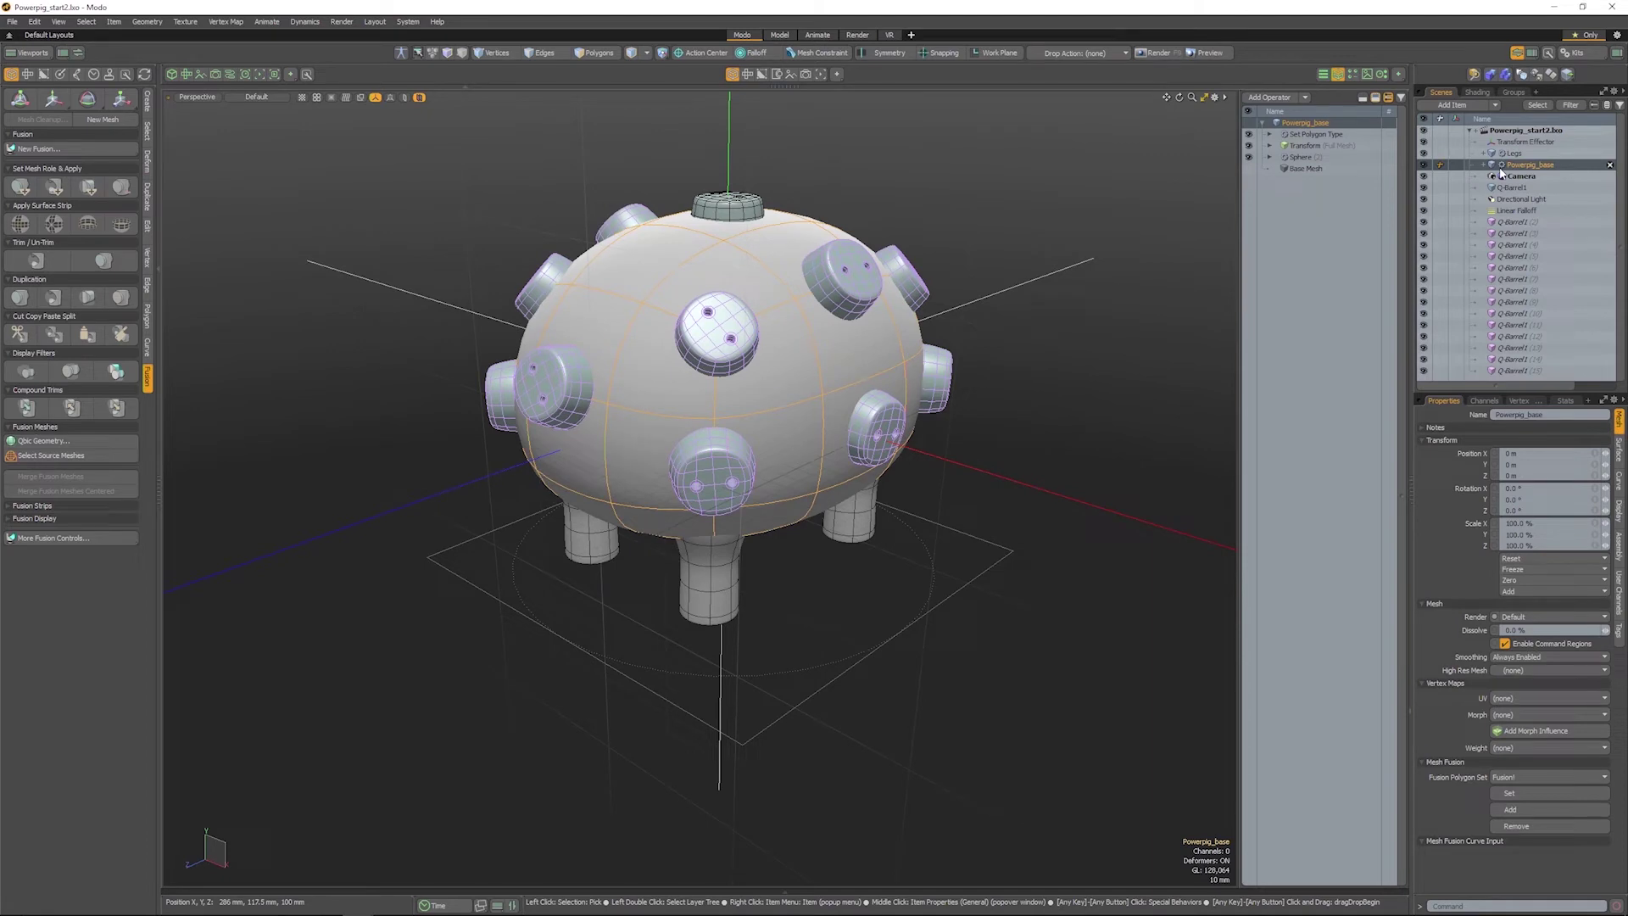
pyautogui.click(42, 149)
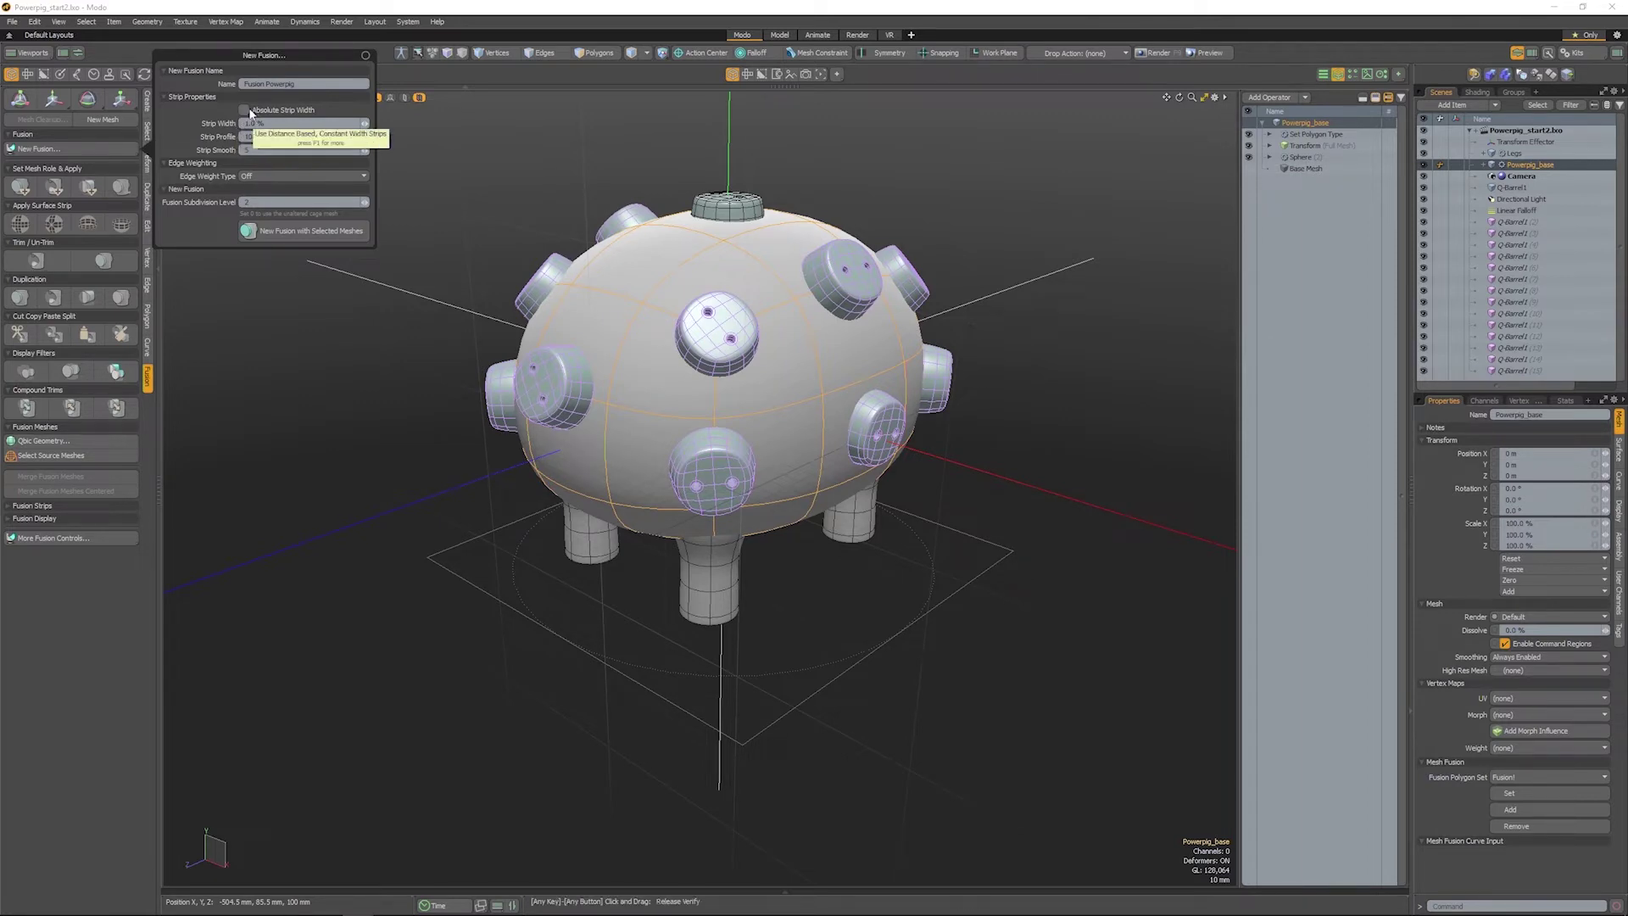
pyautogui.click(245, 110)
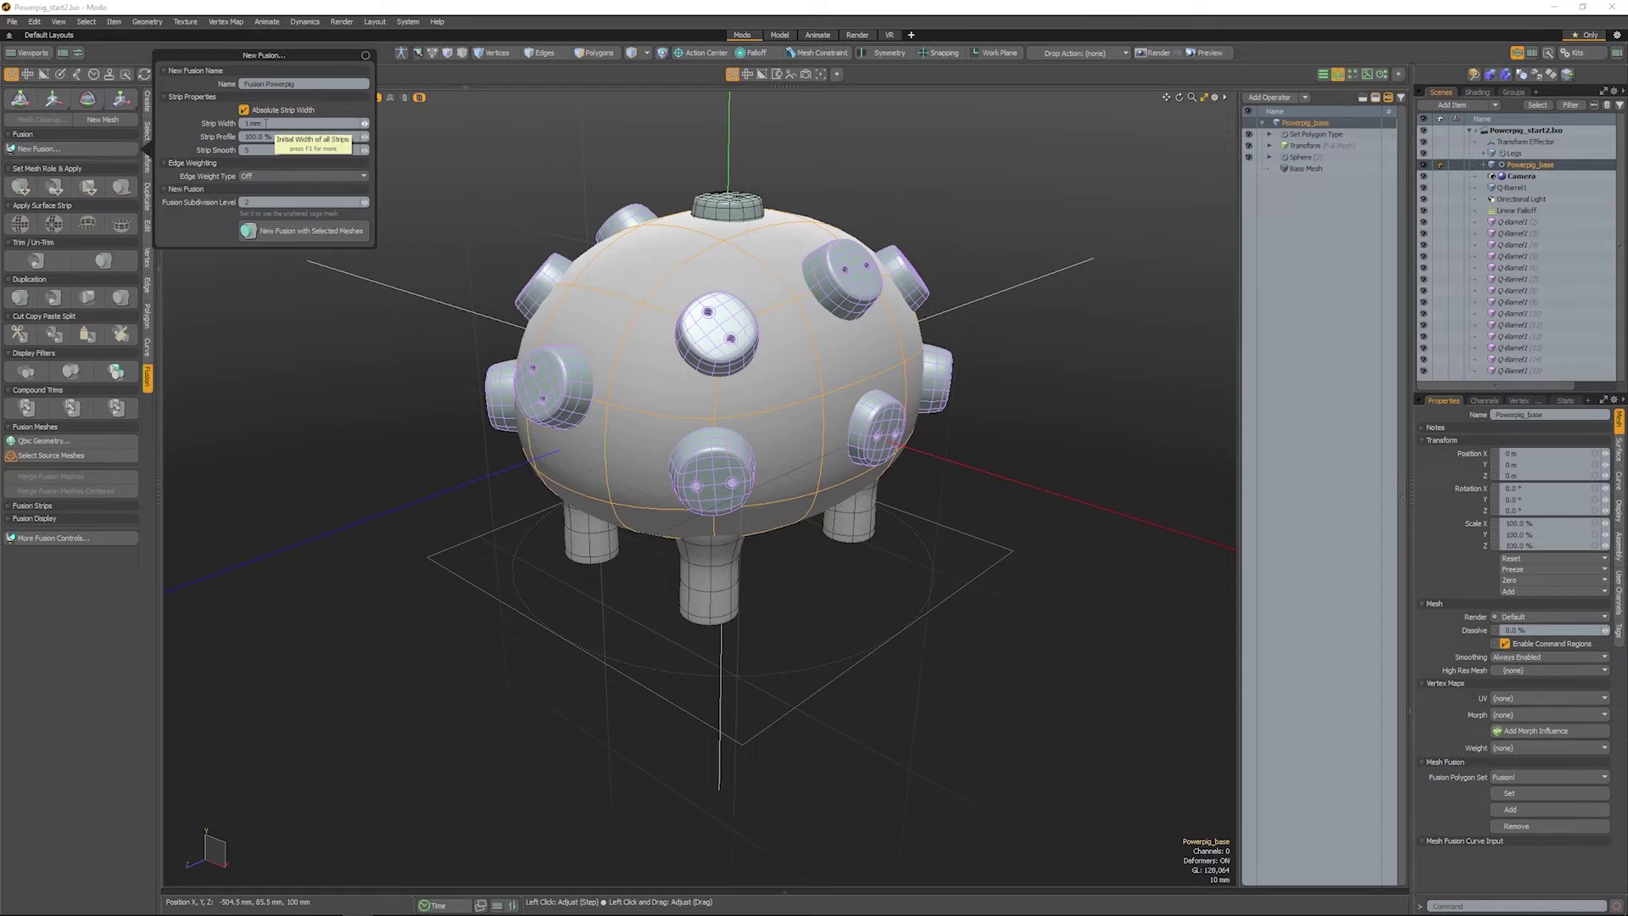
pyautogui.click(267, 123)
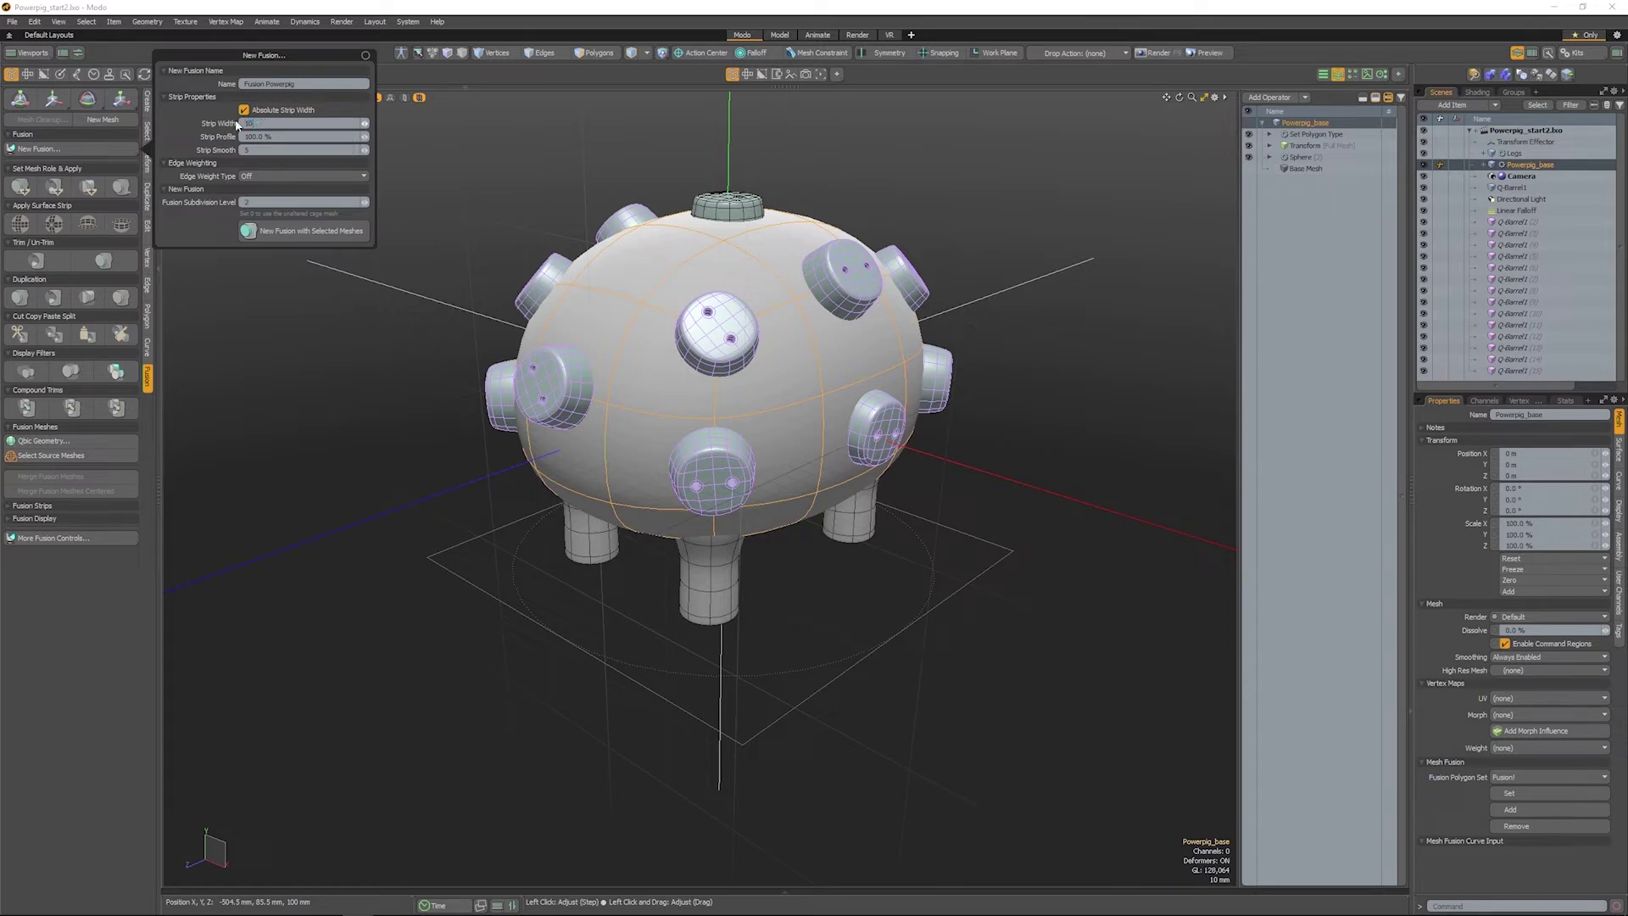
pyautogui.write('10')
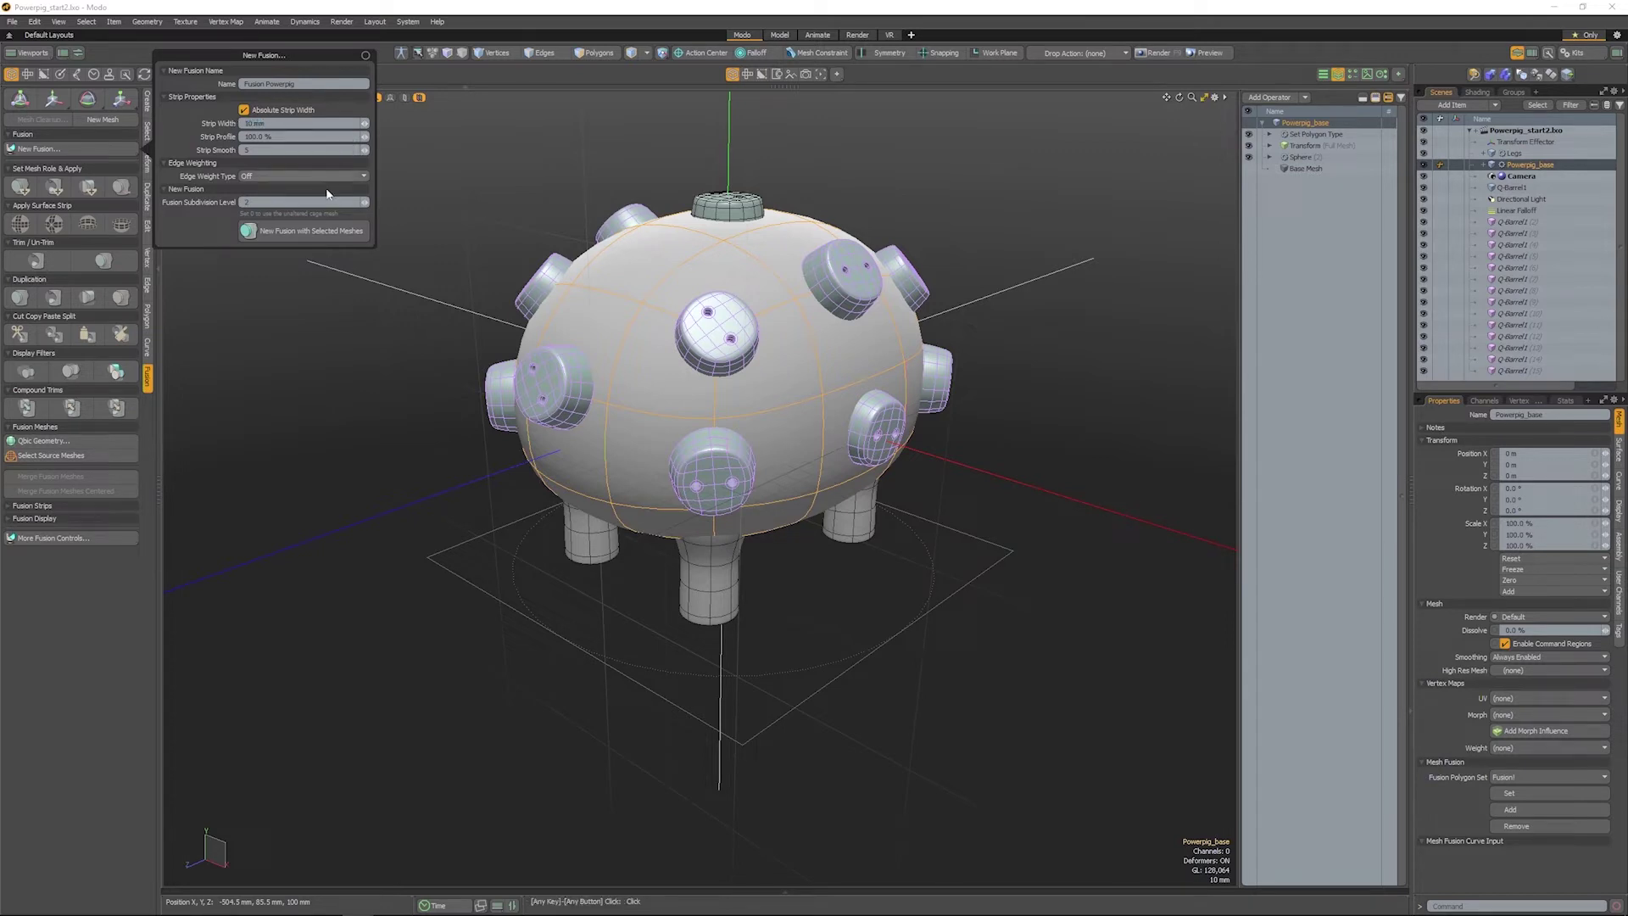
pyautogui.click(314, 230)
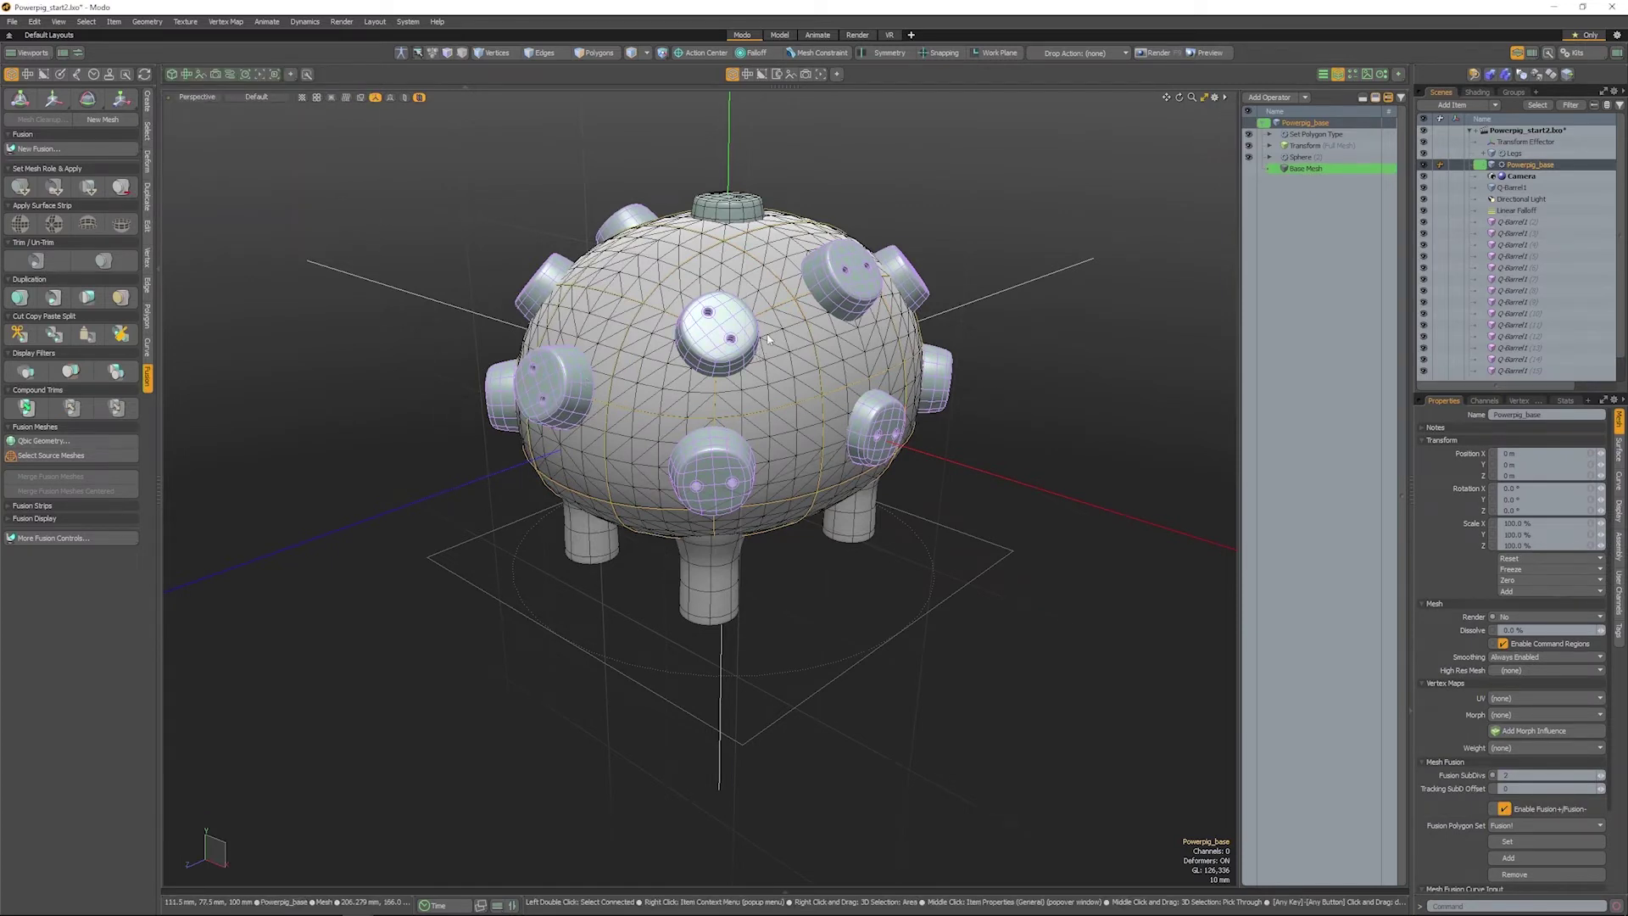
# Step: Add the original barrel to the body's fusion as a primary mesh
pyautogui.click(744, 202)
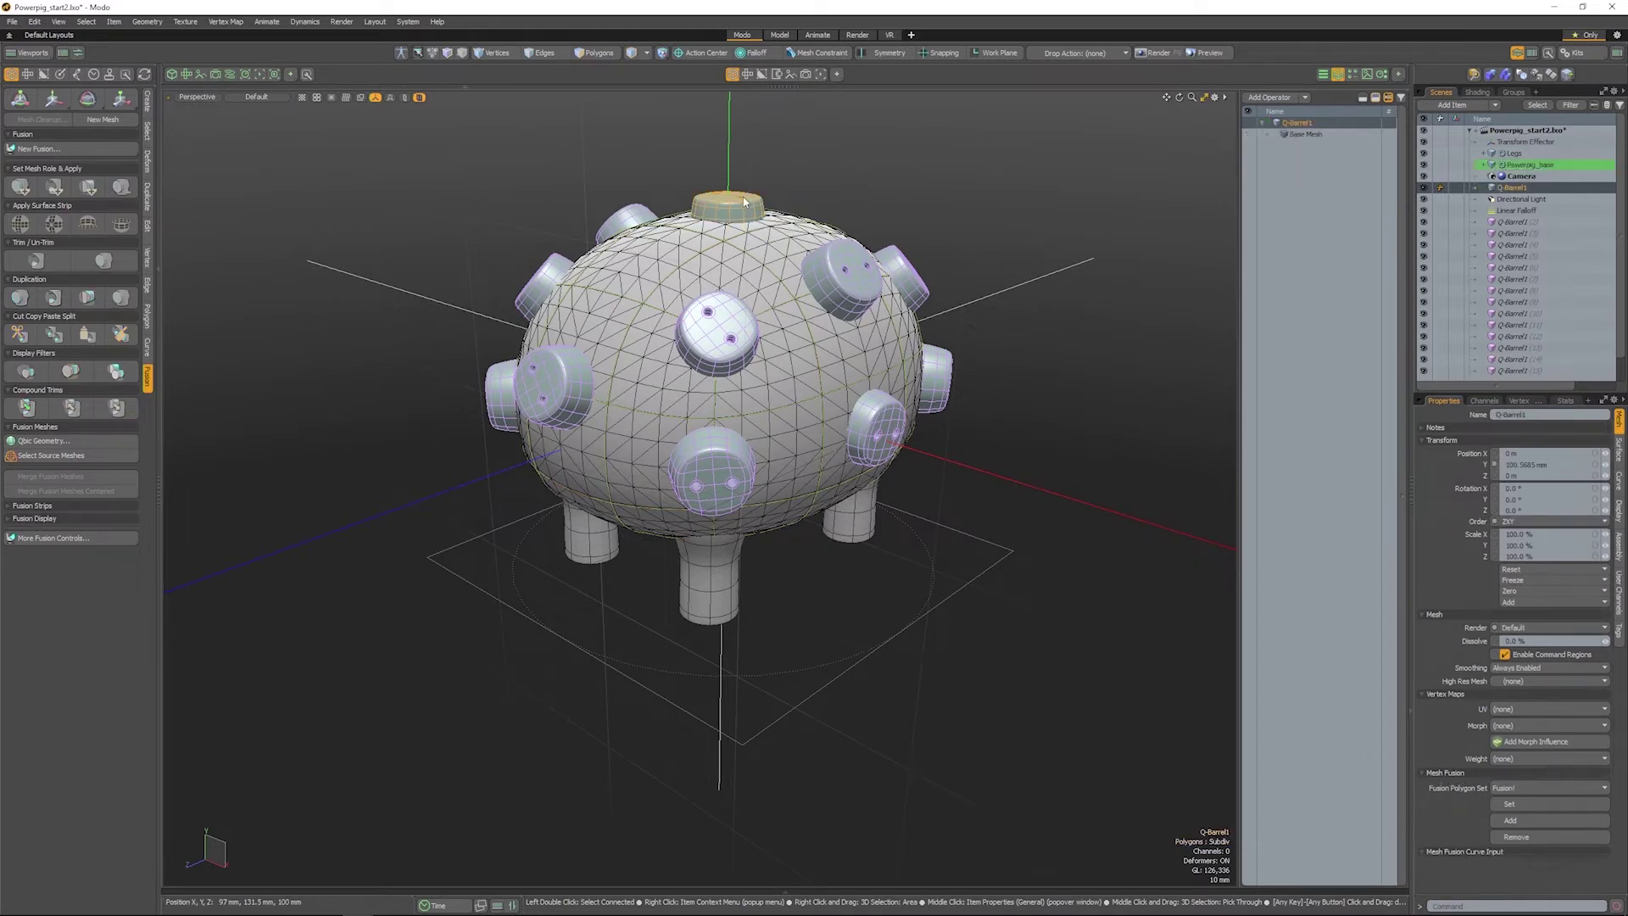
pyautogui.keyDown('shift'); pyautogui.click(708, 241); pyautogui.keyUp('shift')
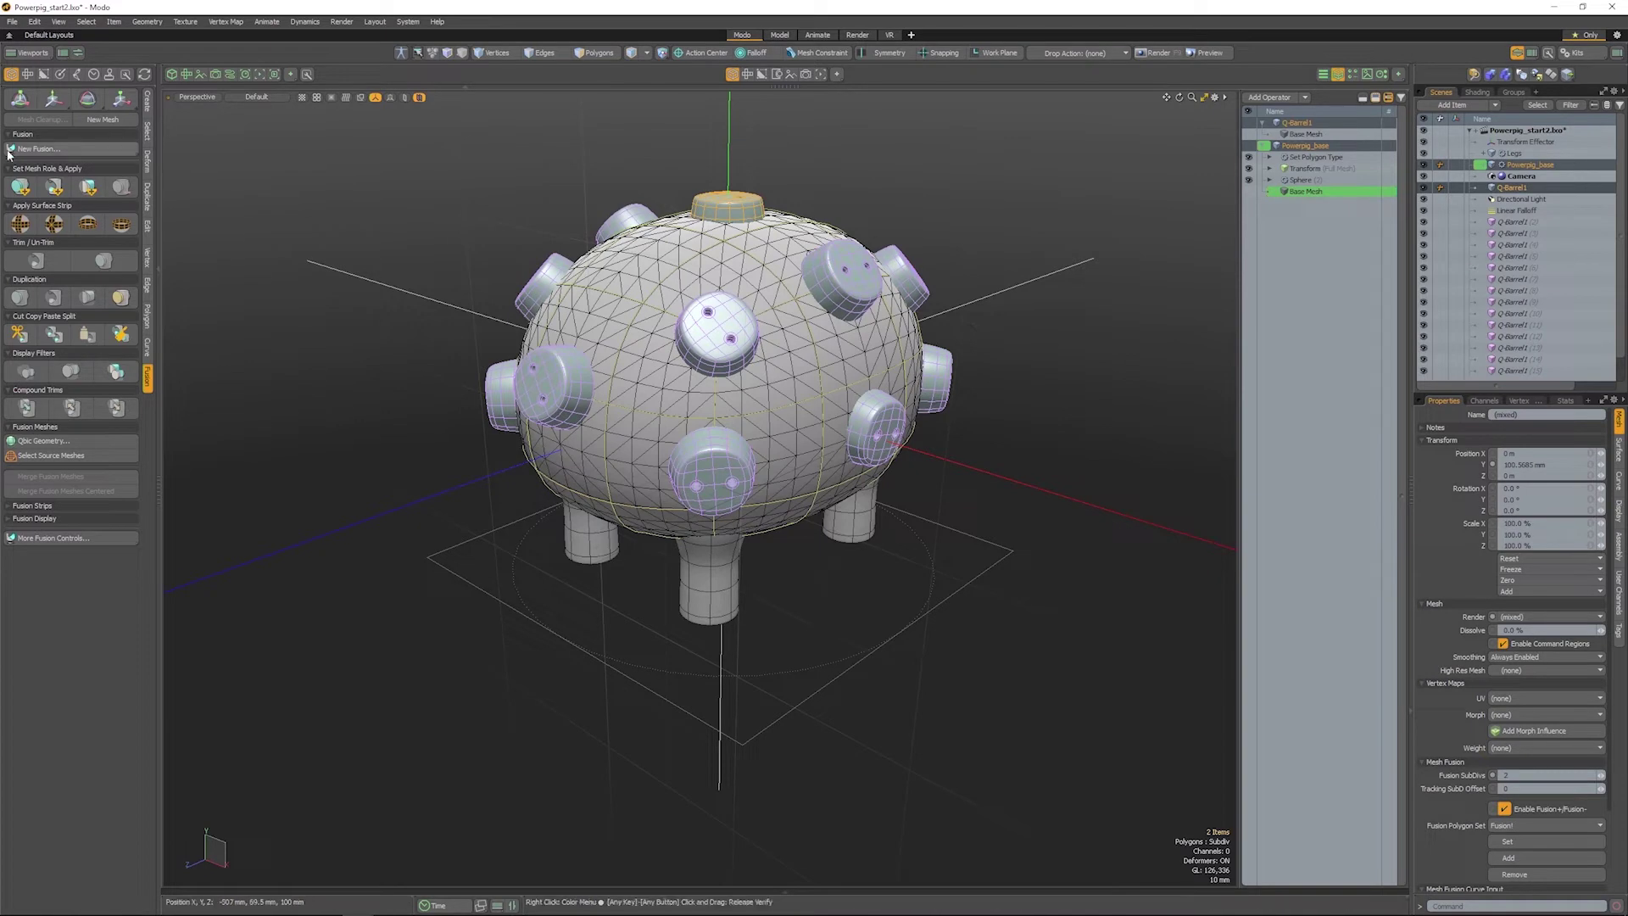
pyautogui.click(18, 188)
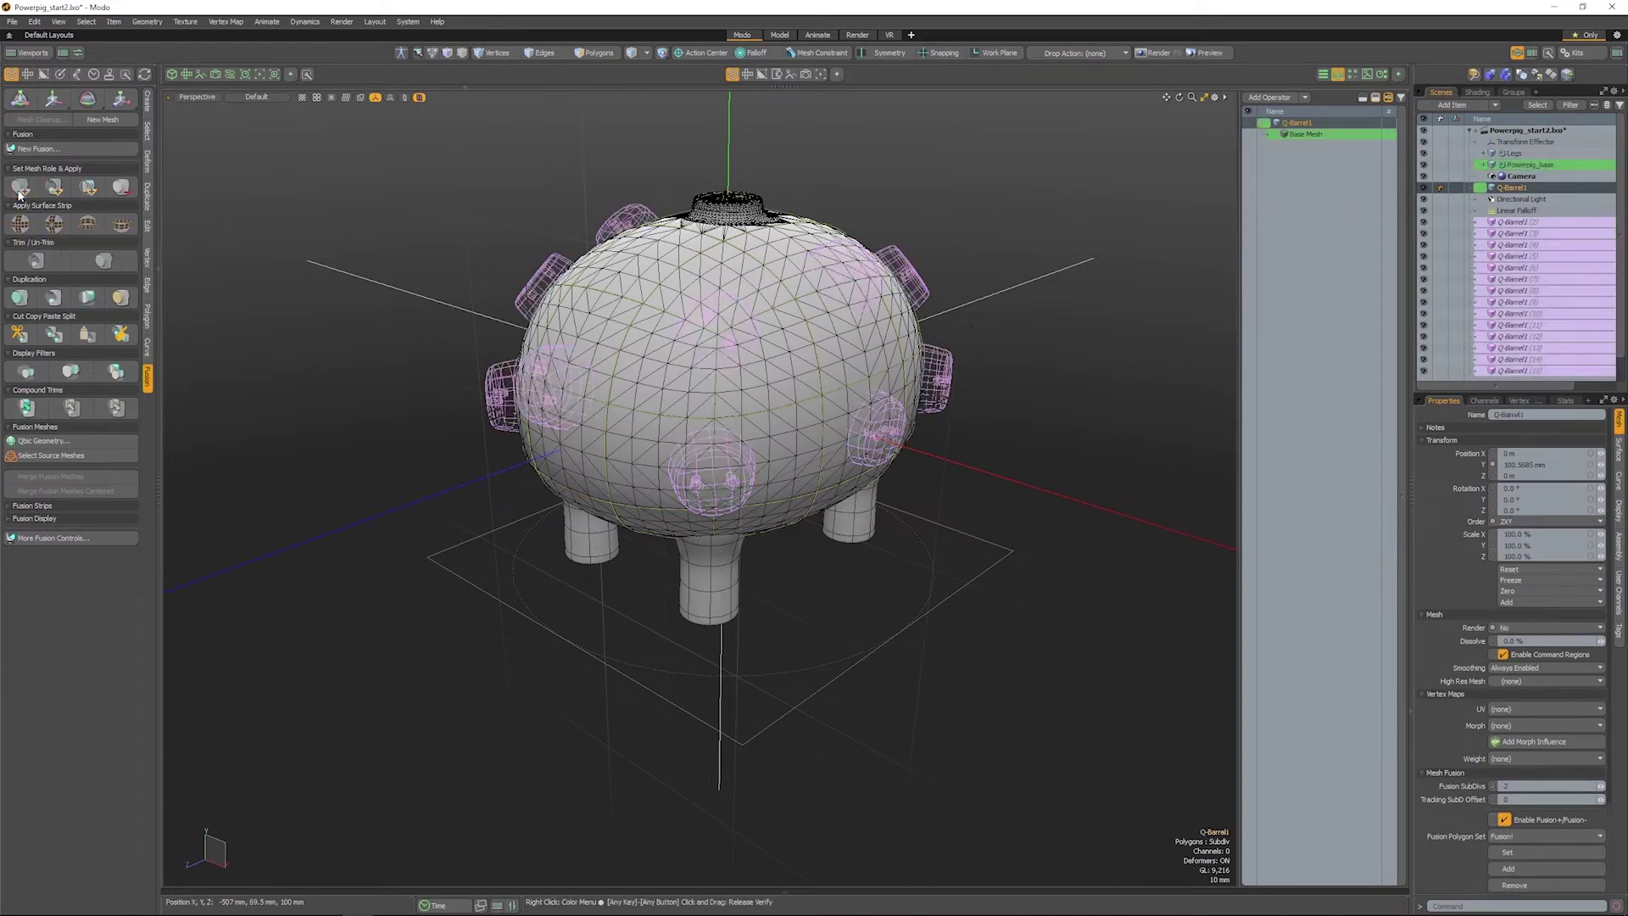
# Step: Add the legs and all barrel instances to the body's fusion as primary meshes
pyautogui.click(904, 260)
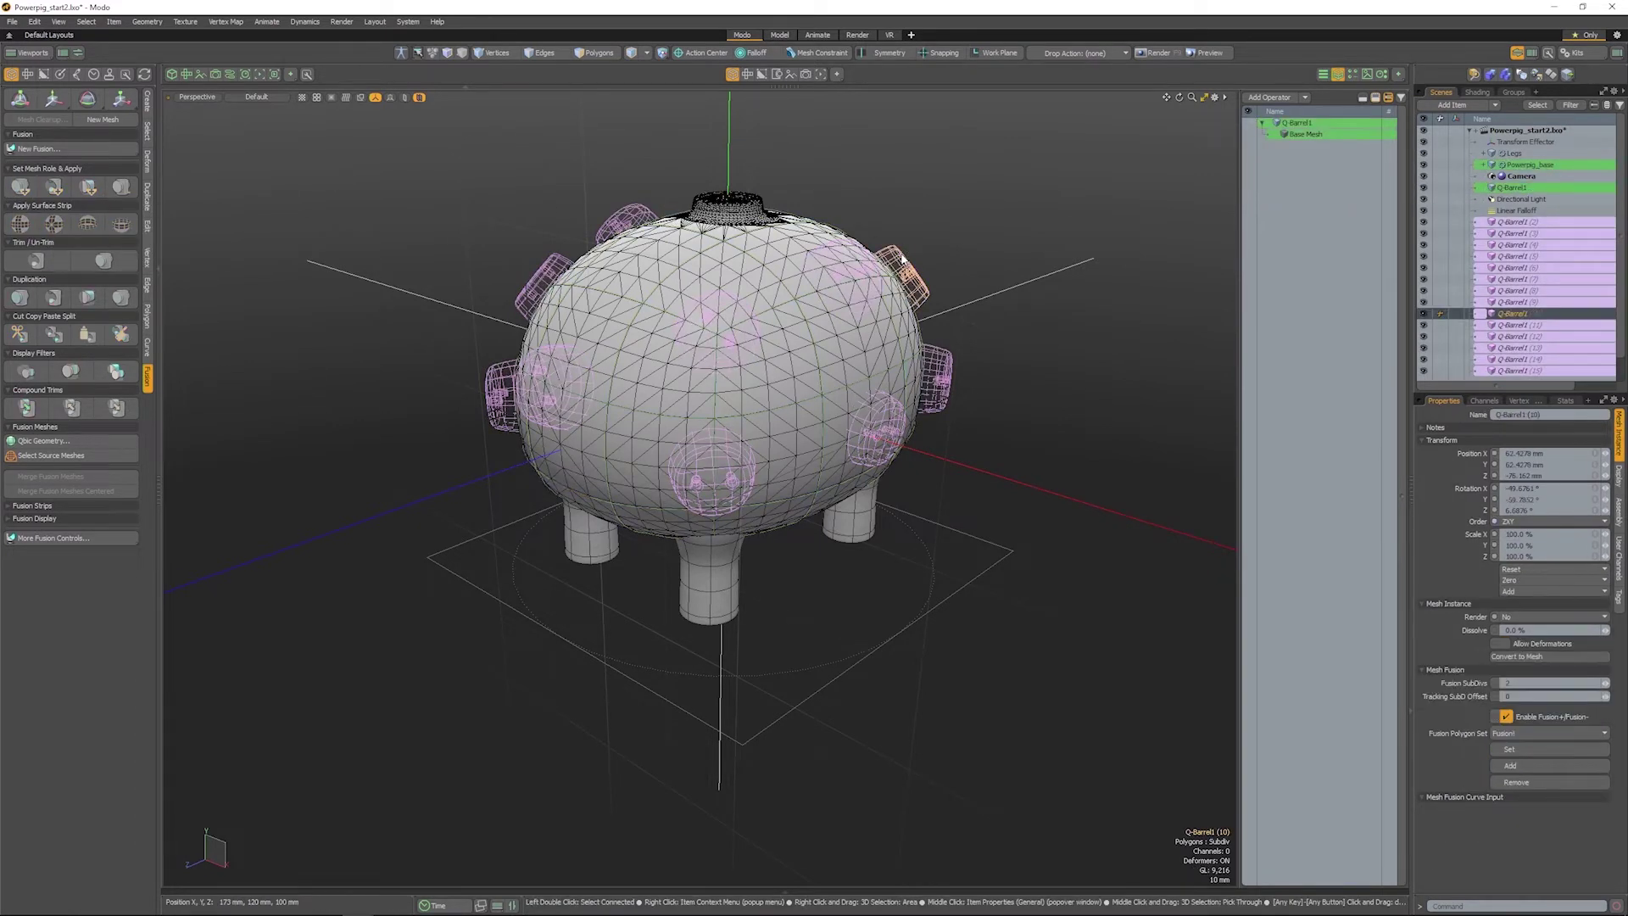
pyautogui.keyDown('shift'); pyautogui.click(751, 257); pyautogui.keyUp('shift')
pyautogui.click(843, 185)
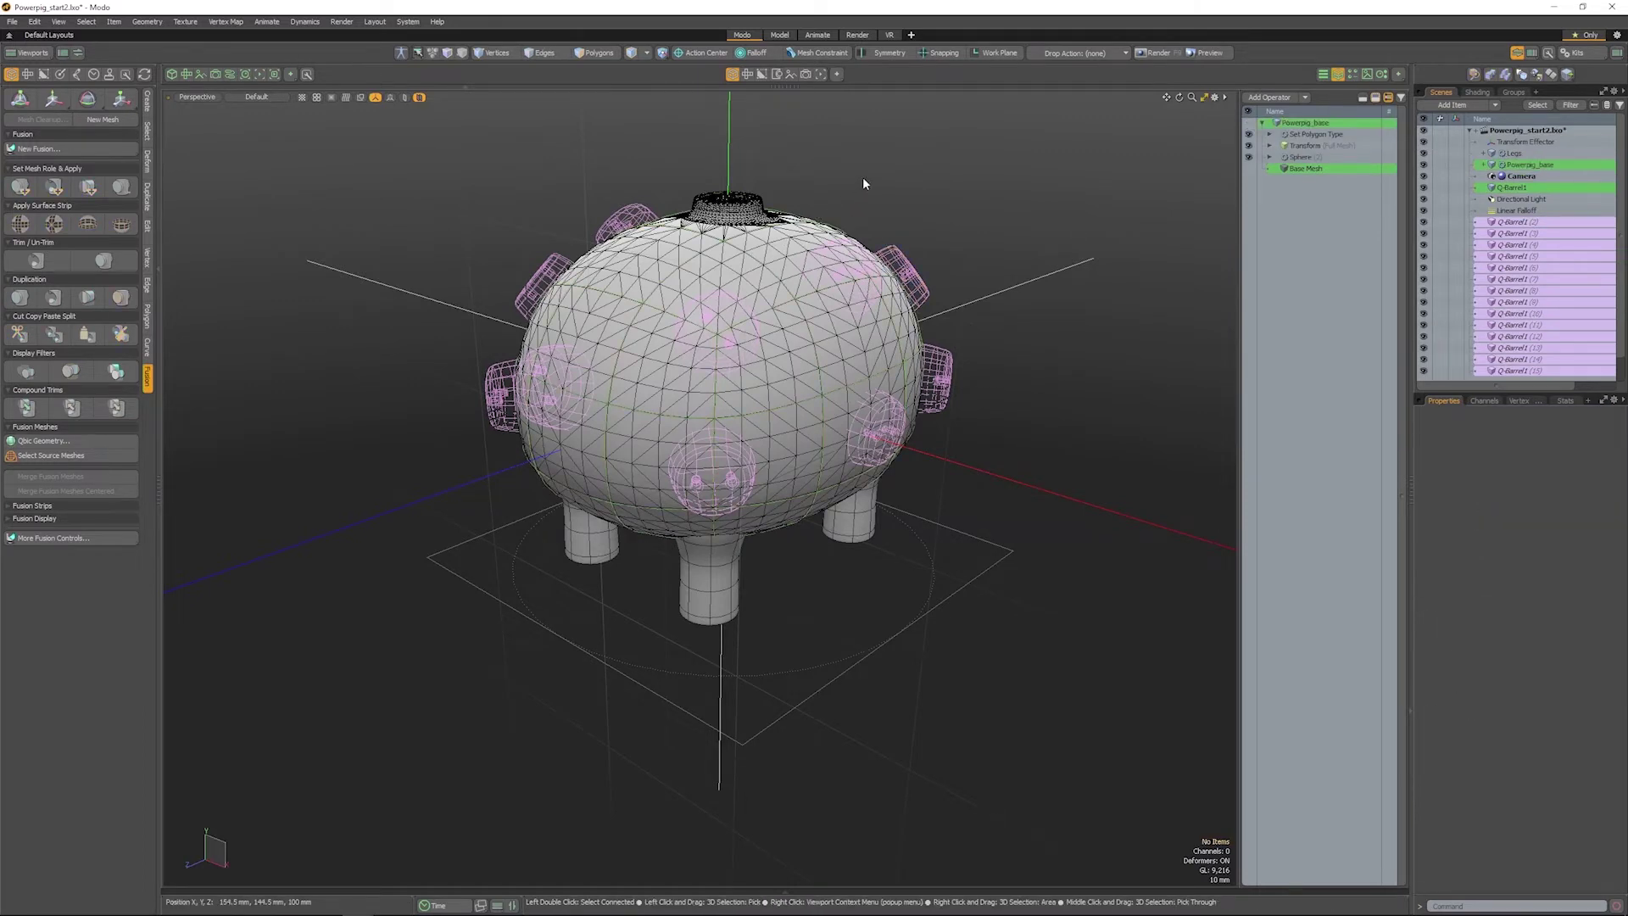
pyautogui.moveTo(865, 174)
pyautogui.mouseDown(button='right')
pyautogui.moveTo(786, 141)
pyautogui.moveTo(546, 154)
pyautogui.moveTo(351, 404)
pyautogui.moveTo(501, 736)
pyautogui.moveTo(1017, 596)
pyautogui.moveTo(1101, 338)
pyautogui.mouseUp(button='right')
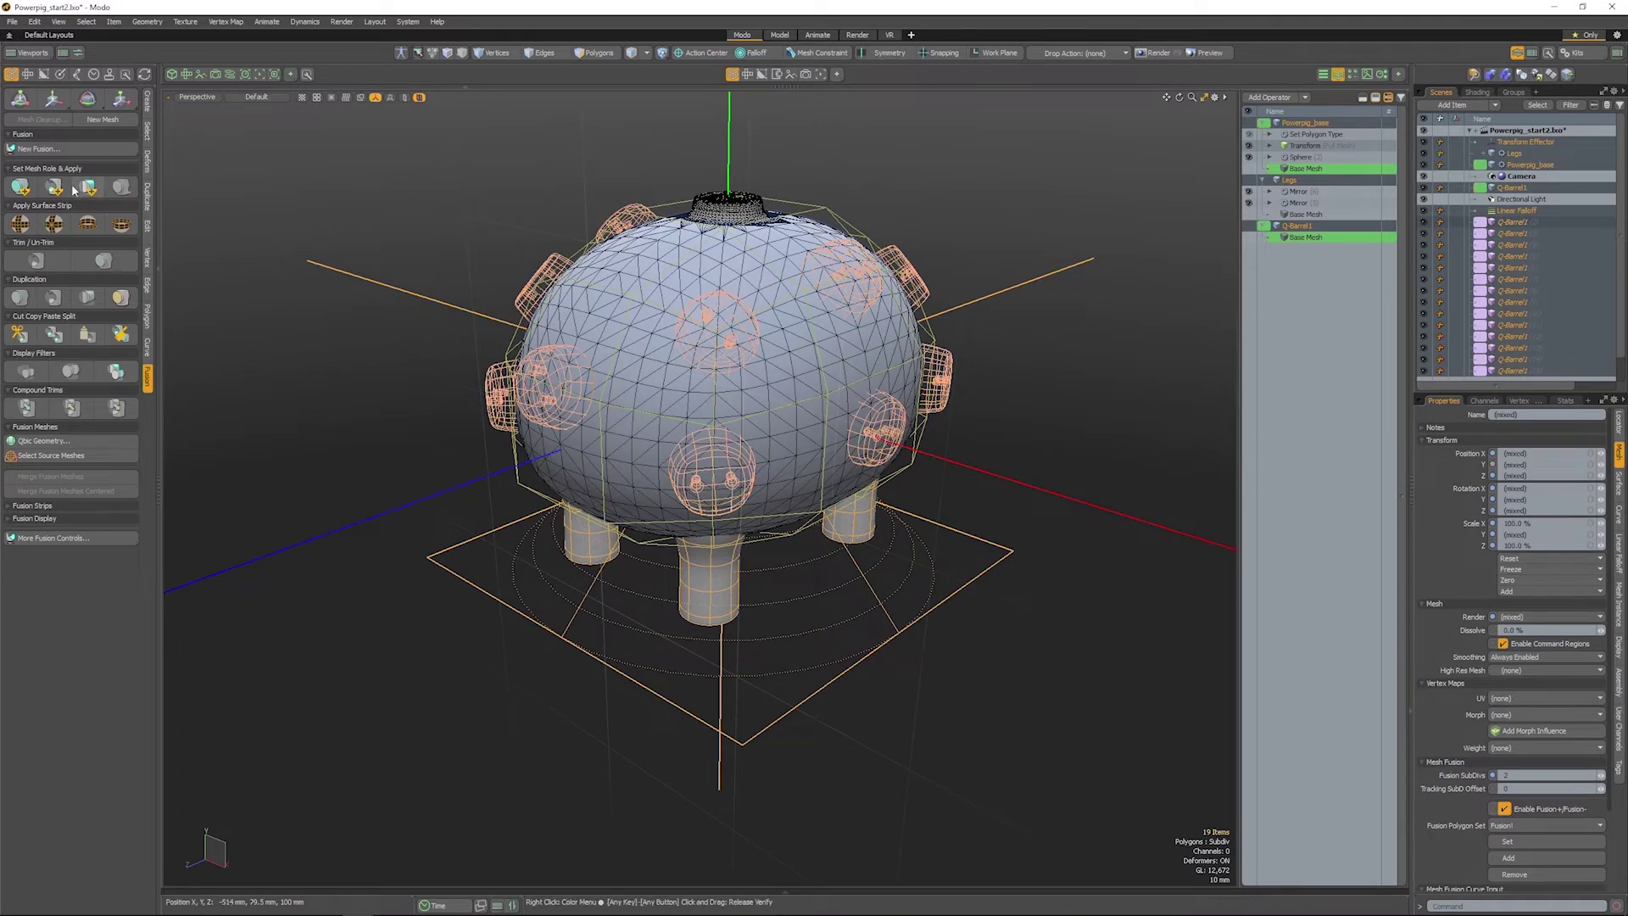
pyautogui.click(18, 192)
pyautogui.keyDown('alt'); pyautogui.moveTo(608, 431); pyautogui.dragTo(665, 670); pyautogui.keyUp('alt')
pyautogui.moveTo(748, 404)
pyautogui.keyDown('alt'); pyautogui.mouseDown()
pyautogui.moveTo(754, 416)
pyautogui.moveTo(761, 397)
pyautogui.mouseUp(); pyautogui.keyUp('alt')
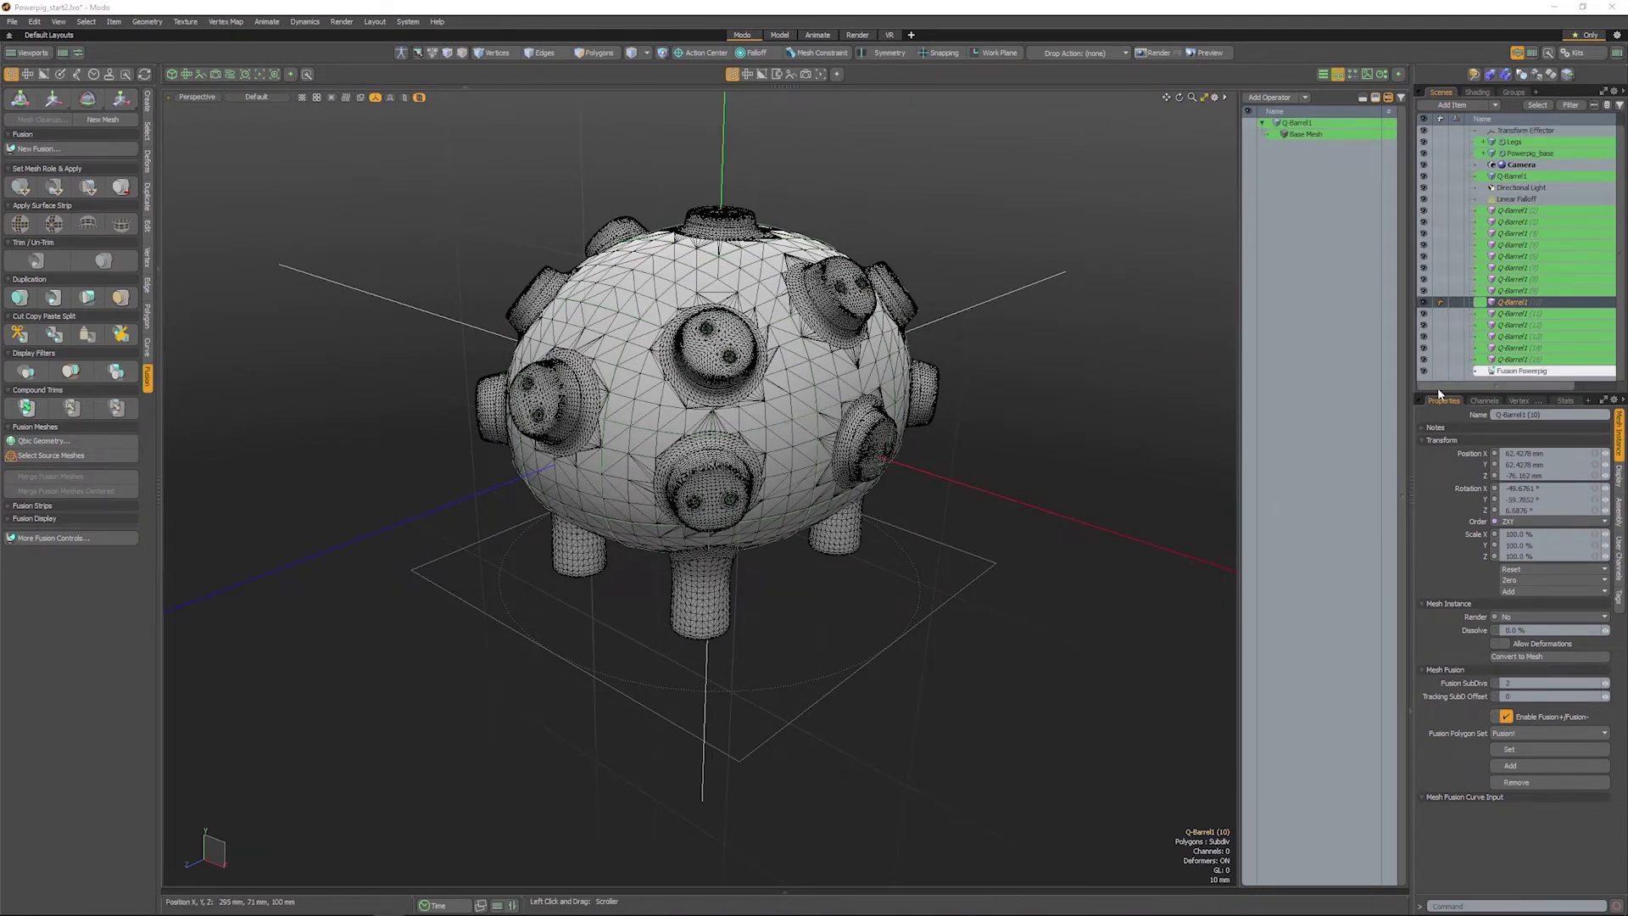
# Step: Enlarge the item list, group Fusion Powerpig, all barrel instances and the Linear Falloff, and name the group Powerpig
pyautogui.moveTo(1442, 391); pyautogui.dragTo(1457, 521)
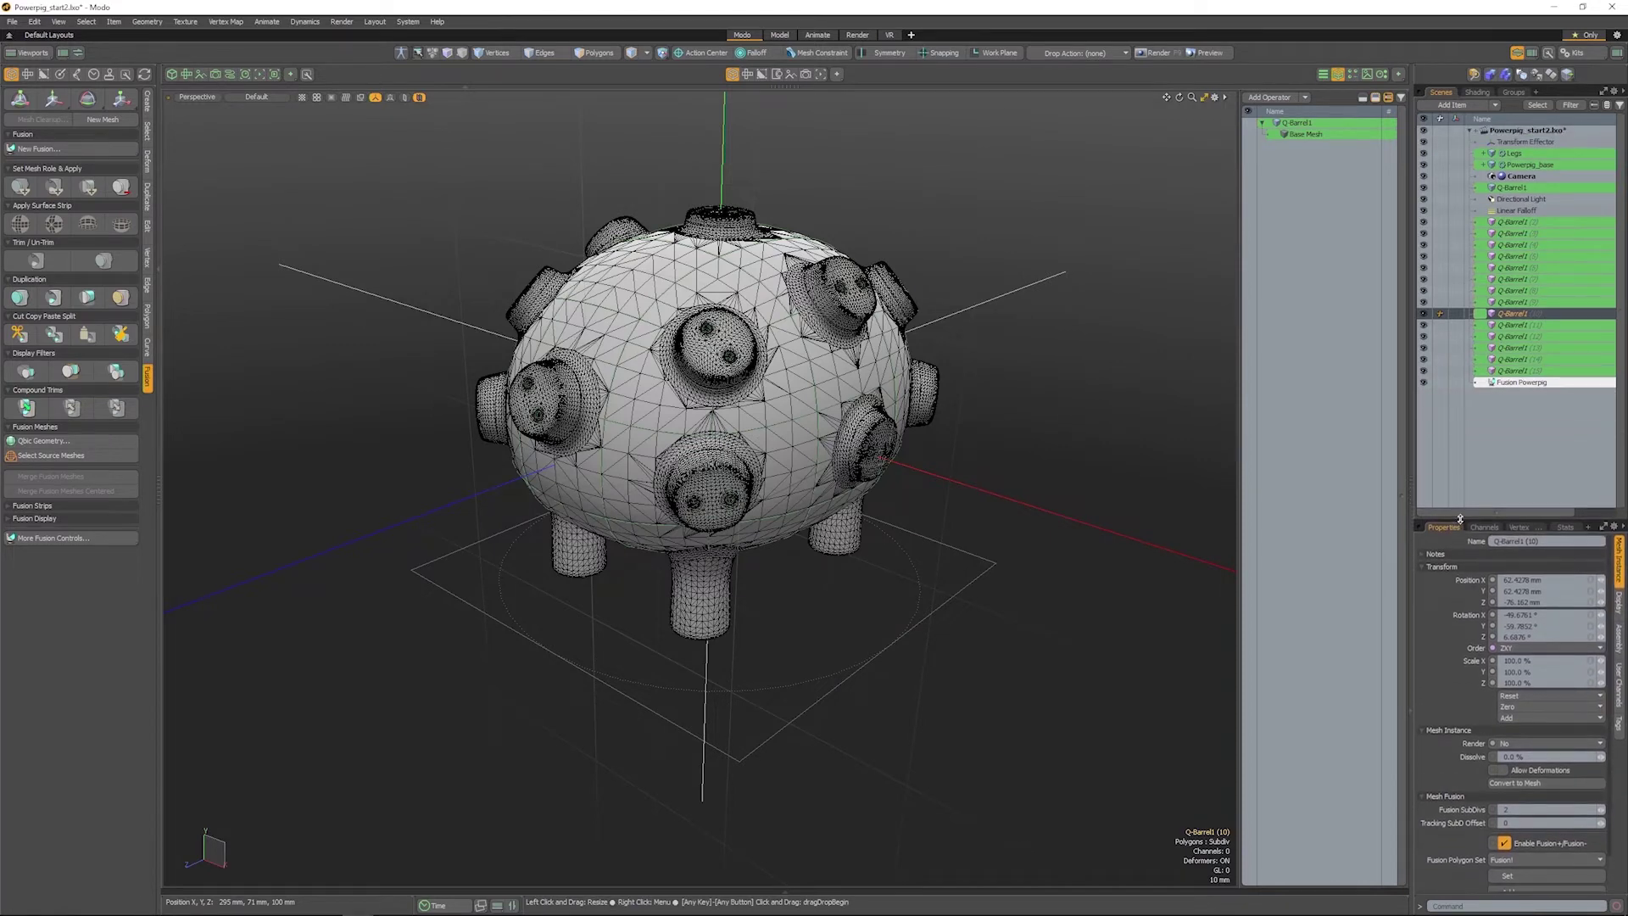
pyautogui.click(1518, 382)
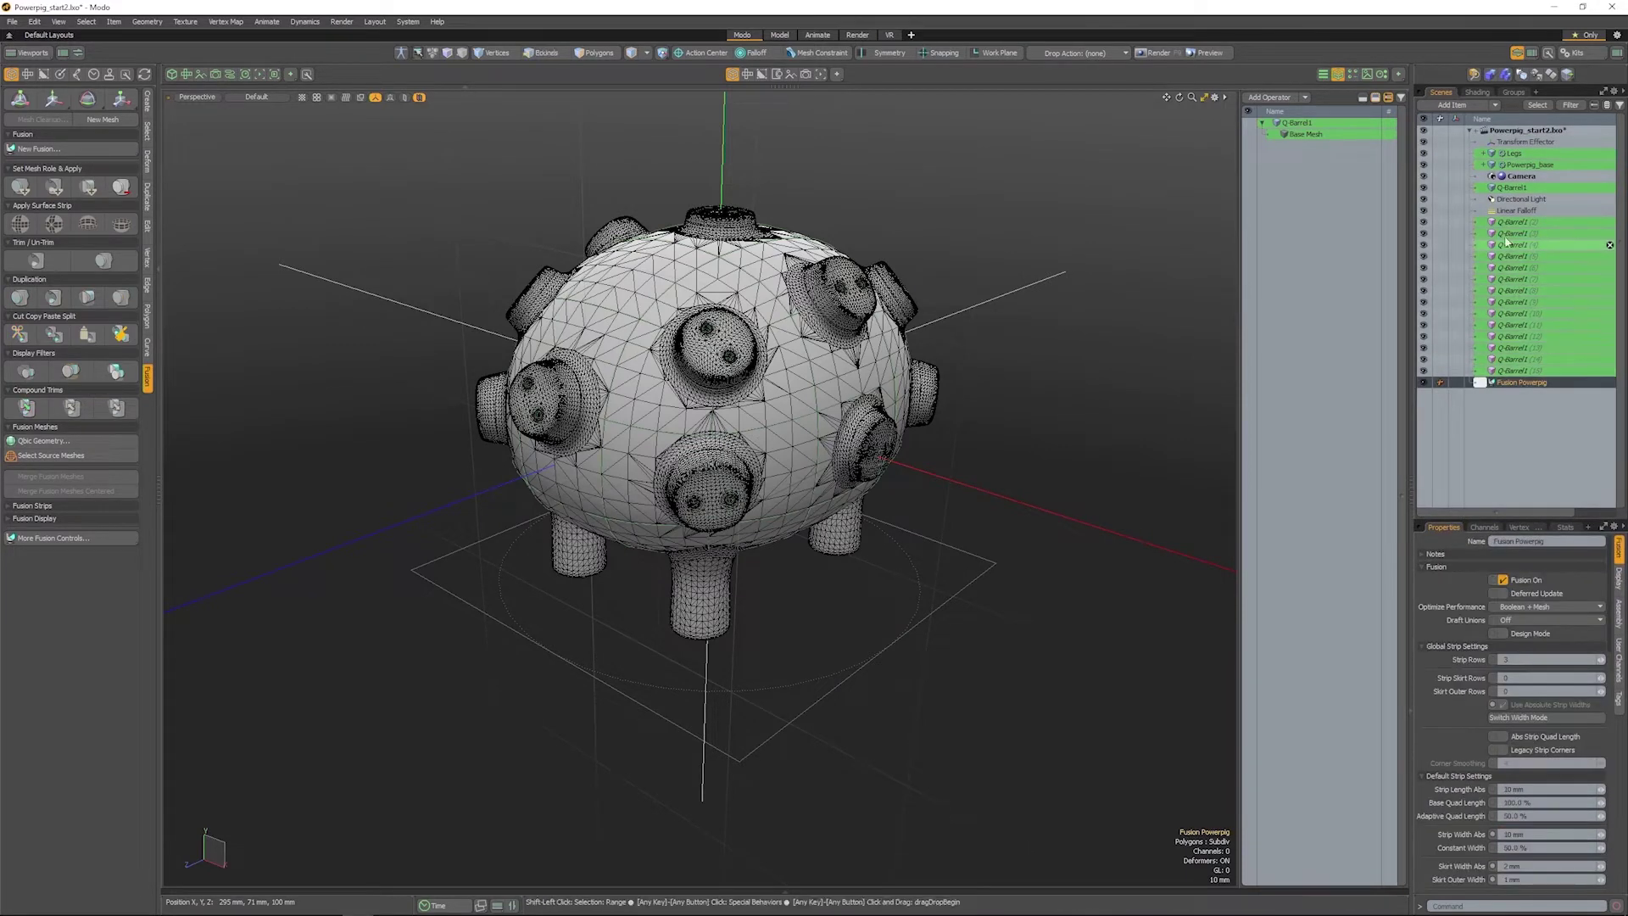
pyautogui.keyDown('shift'); pyautogui.click(1505, 216); pyautogui.keyUp('shift')
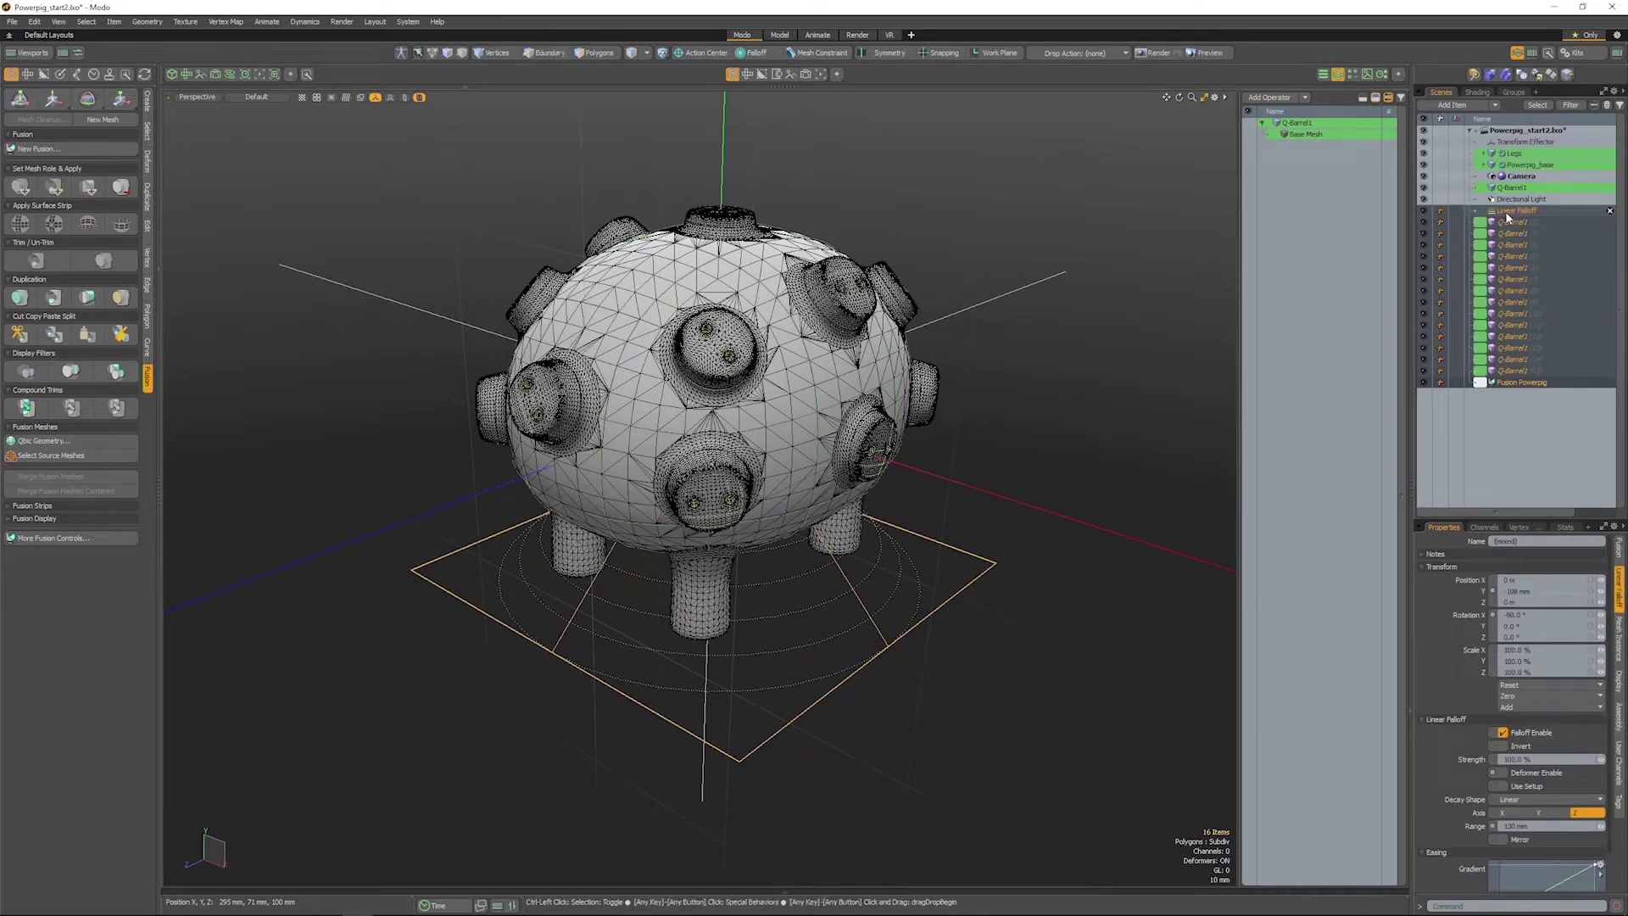
pyautogui.hotkey('ctrl', 'g')
pyautogui.rightClick(1493, 227)
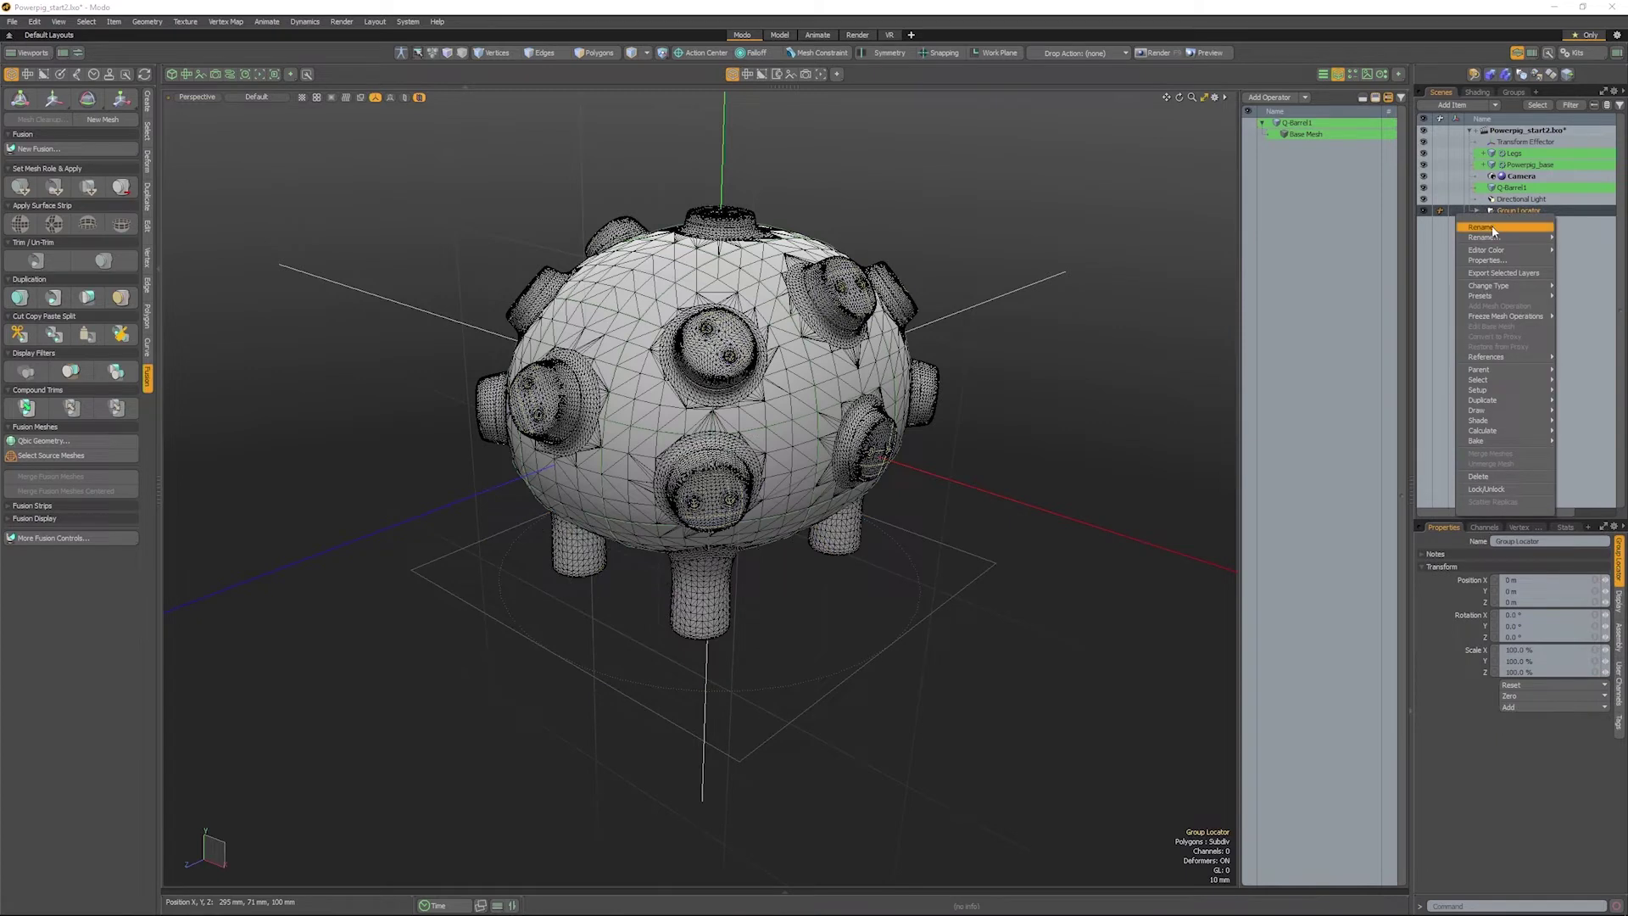
pyautogui.click(1492, 227)
pyautogui.write('Powerpig')
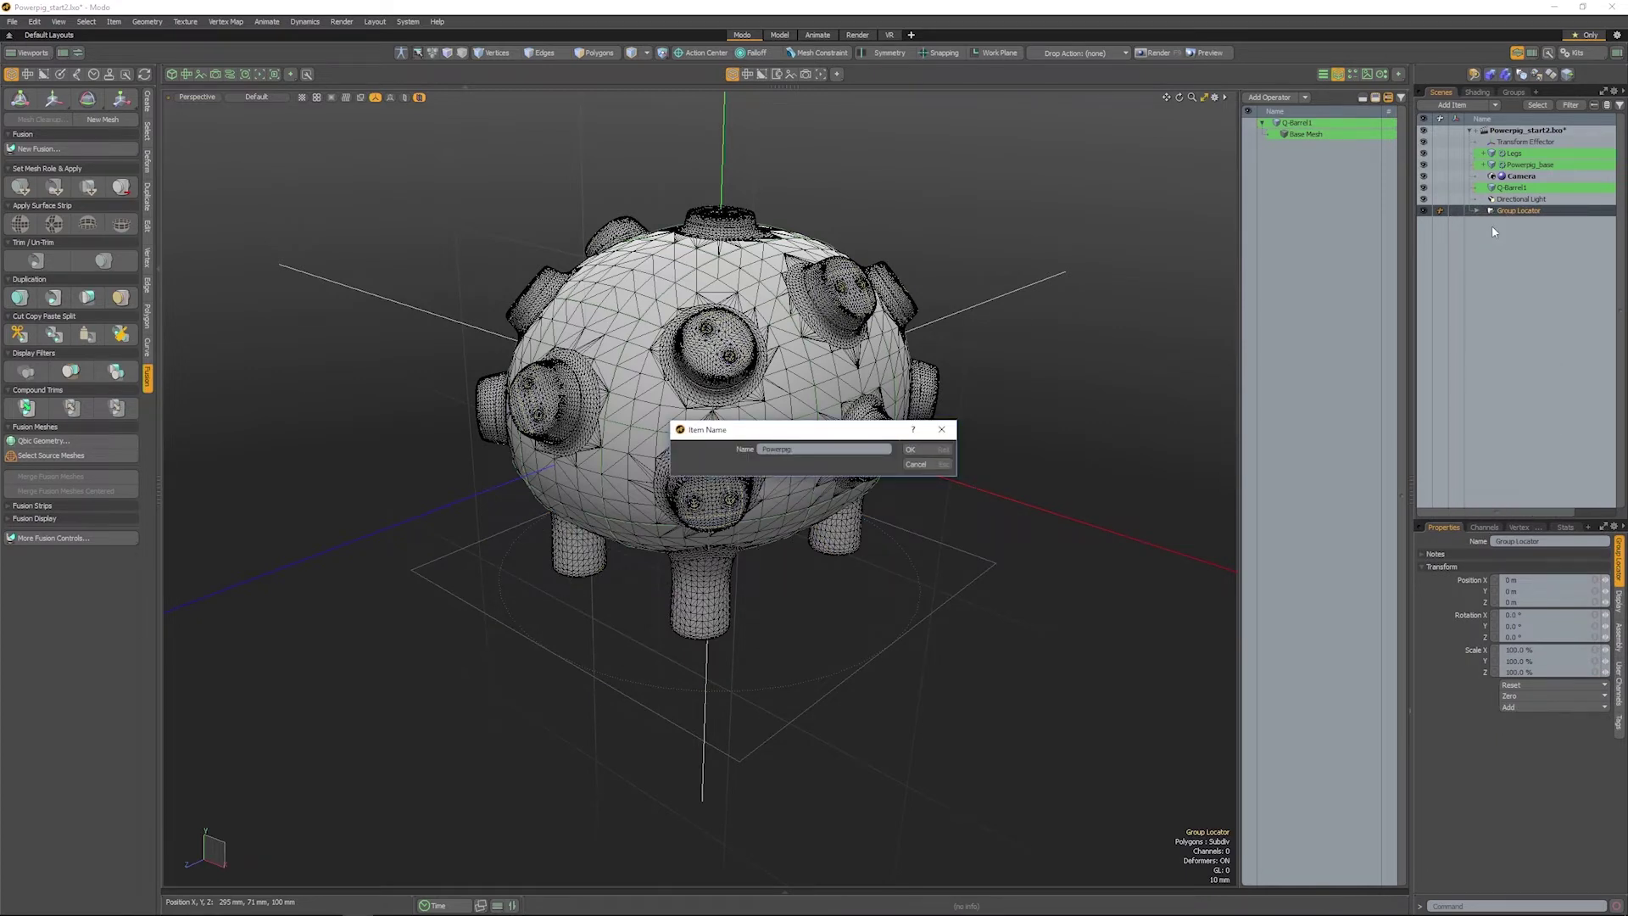
pyautogui.press('Return')
# Step: Move Transform Effector, Legs, Powerpig_base and Q-Barrel1 into the Powerpig group and place Fusion Powerpig directly above Legs
pyautogui.click(1505, 142)
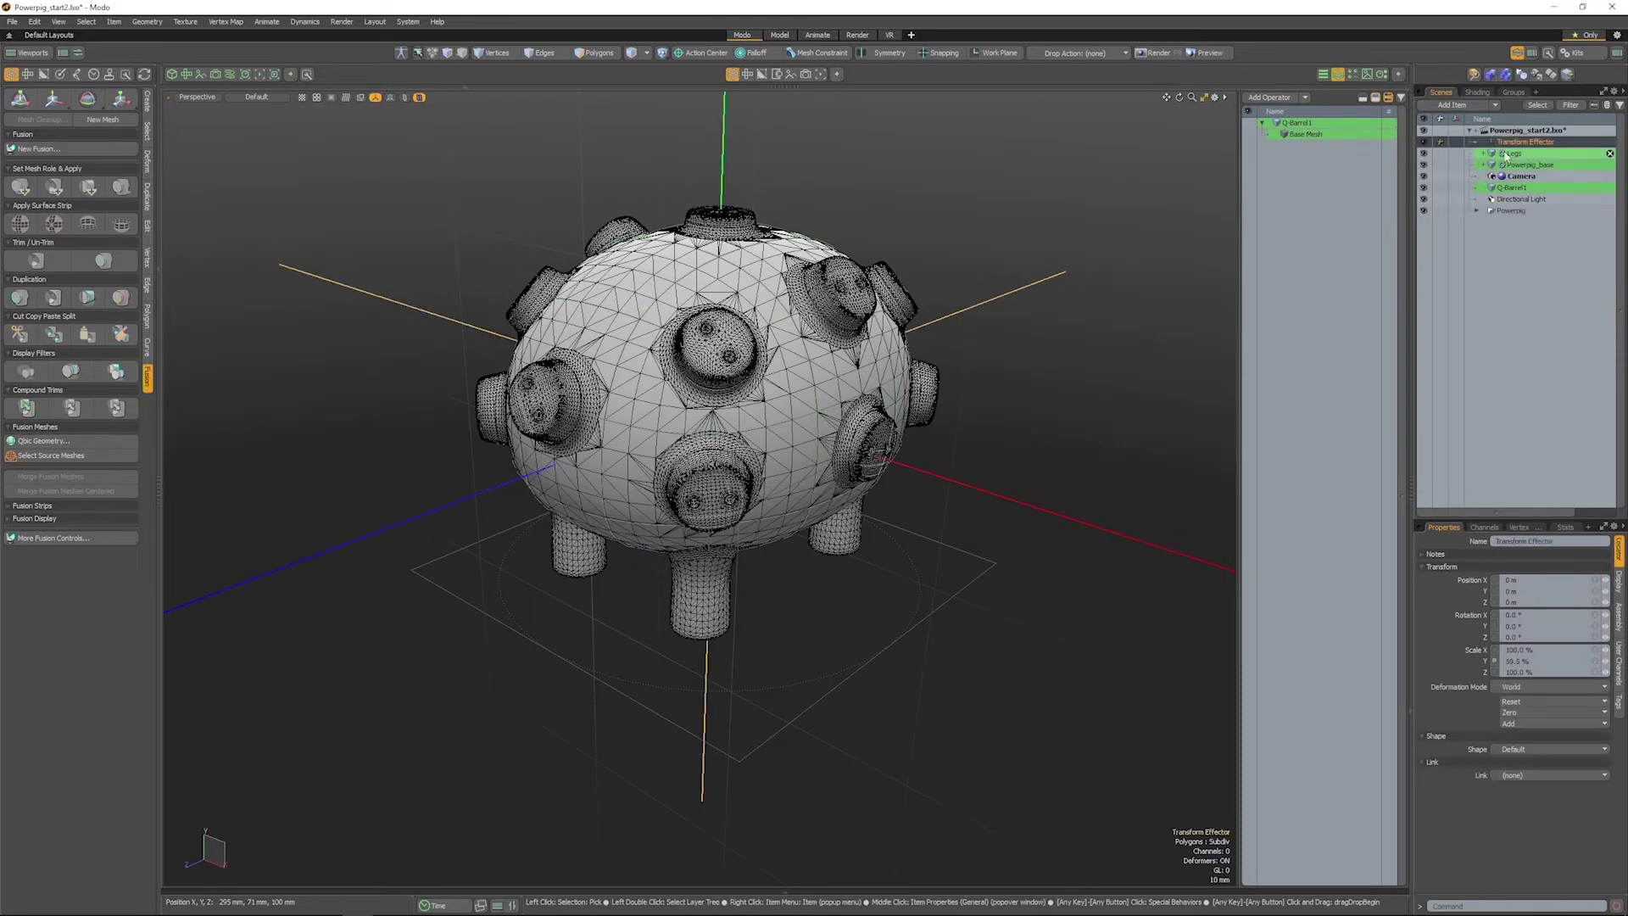
pyautogui.keyDown('shift'); pyautogui.click(1505, 165); pyautogui.keyUp('shift')
pyautogui.keyDown('ctrl'); pyautogui.click(1503, 189); pyautogui.keyUp('ctrl')
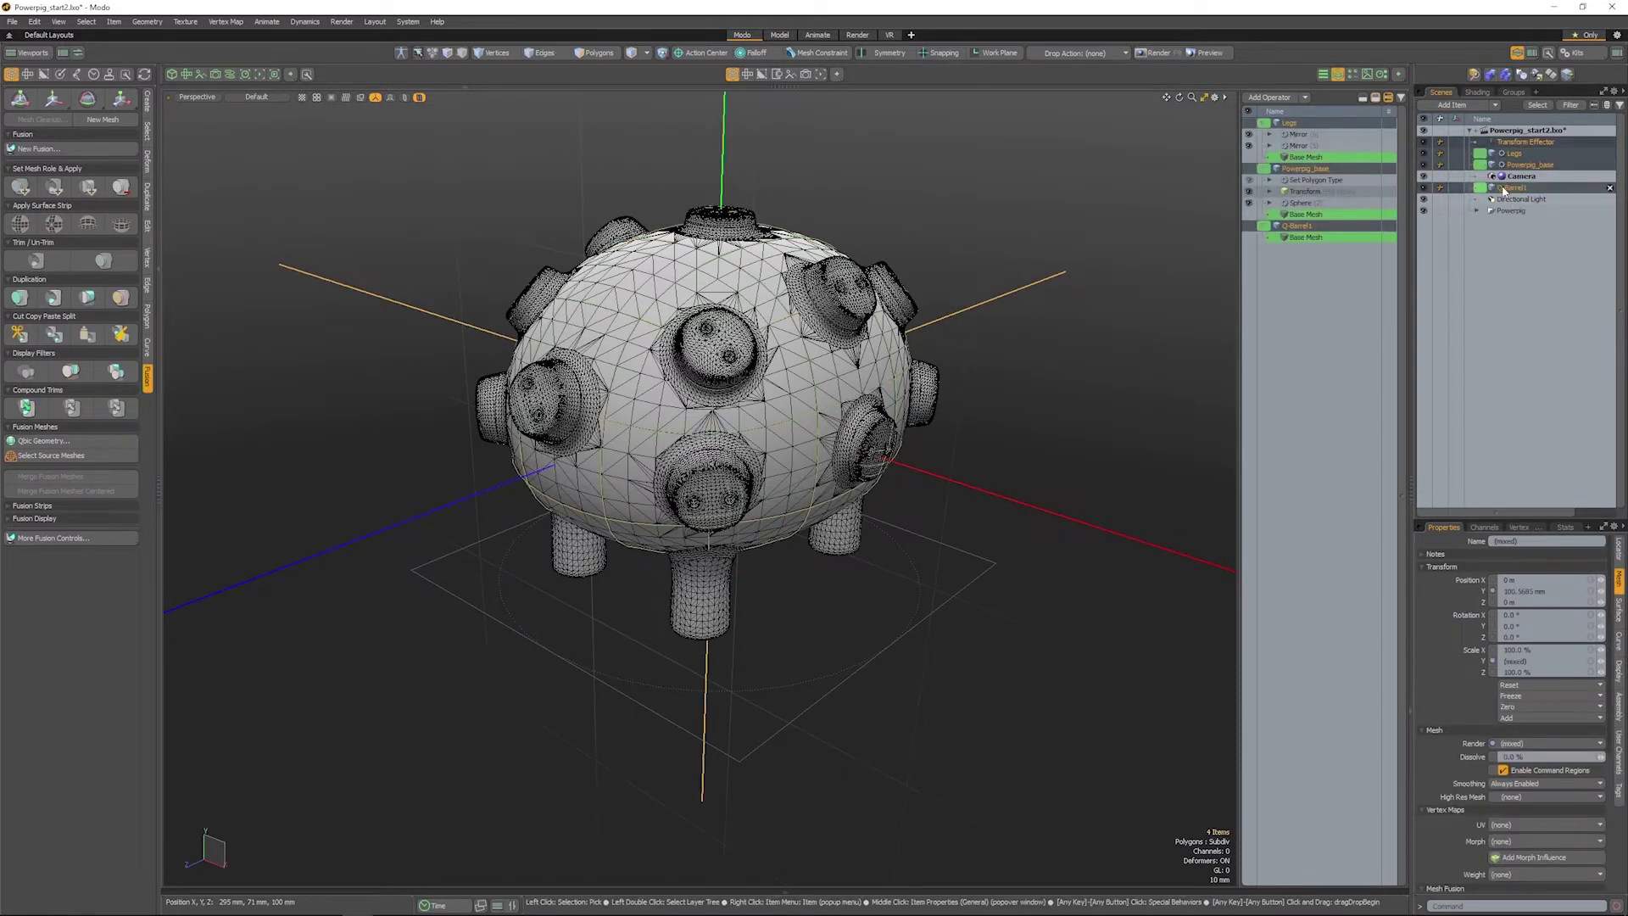
pyautogui.moveTo(1503, 189); pyautogui.dragTo(1482, 146)
pyautogui.click(1477, 146)
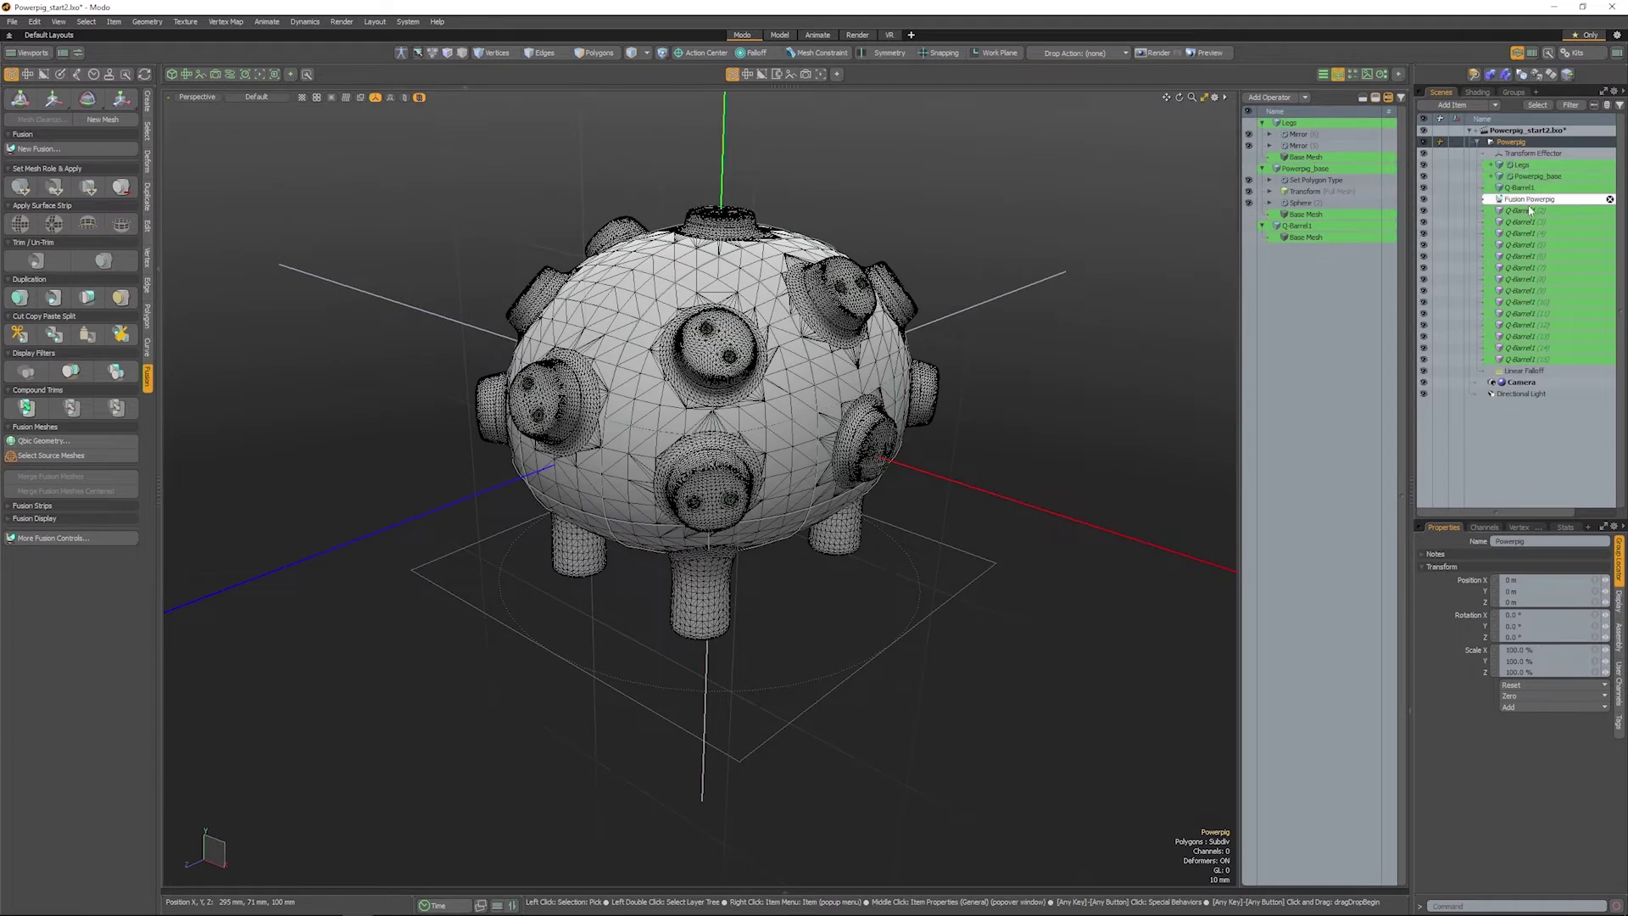
pyautogui.click(1523, 210)
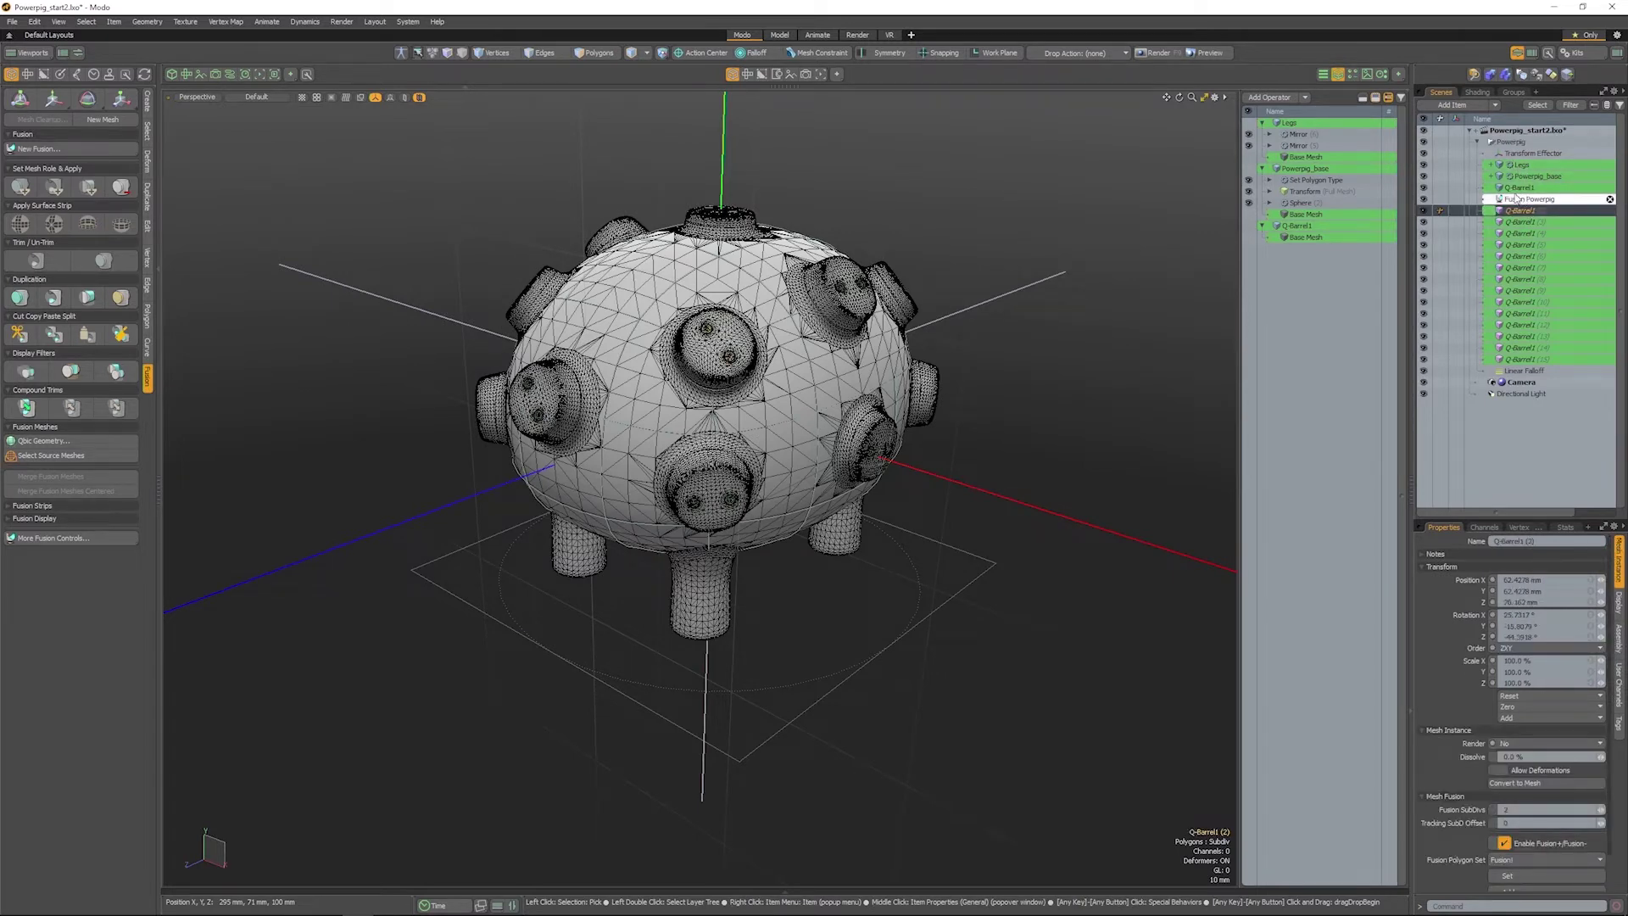
pyautogui.moveTo(1515, 198); pyautogui.dragTo(1516, 161)
# Step: Group the Transform Effector and Linear Falloff at the end of the Powerpig group's items and name the subgroup Effectors
pyautogui.click(1514, 154)
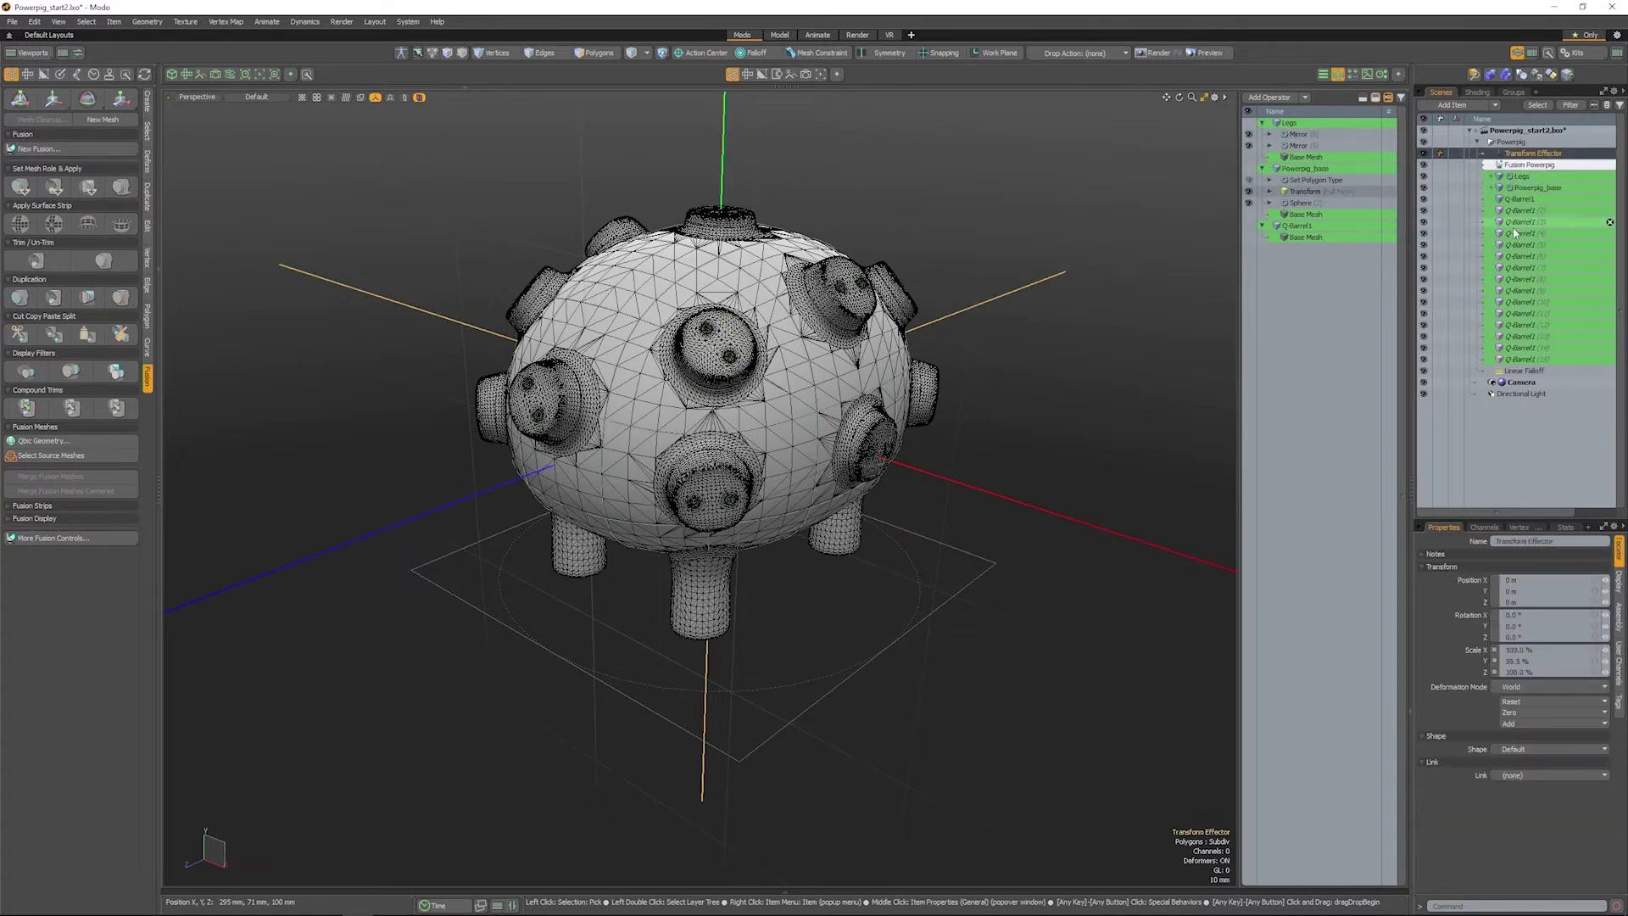
pyautogui.keyDown('ctrl'); pyautogui.click(1515, 371); pyautogui.keyUp('ctrl')
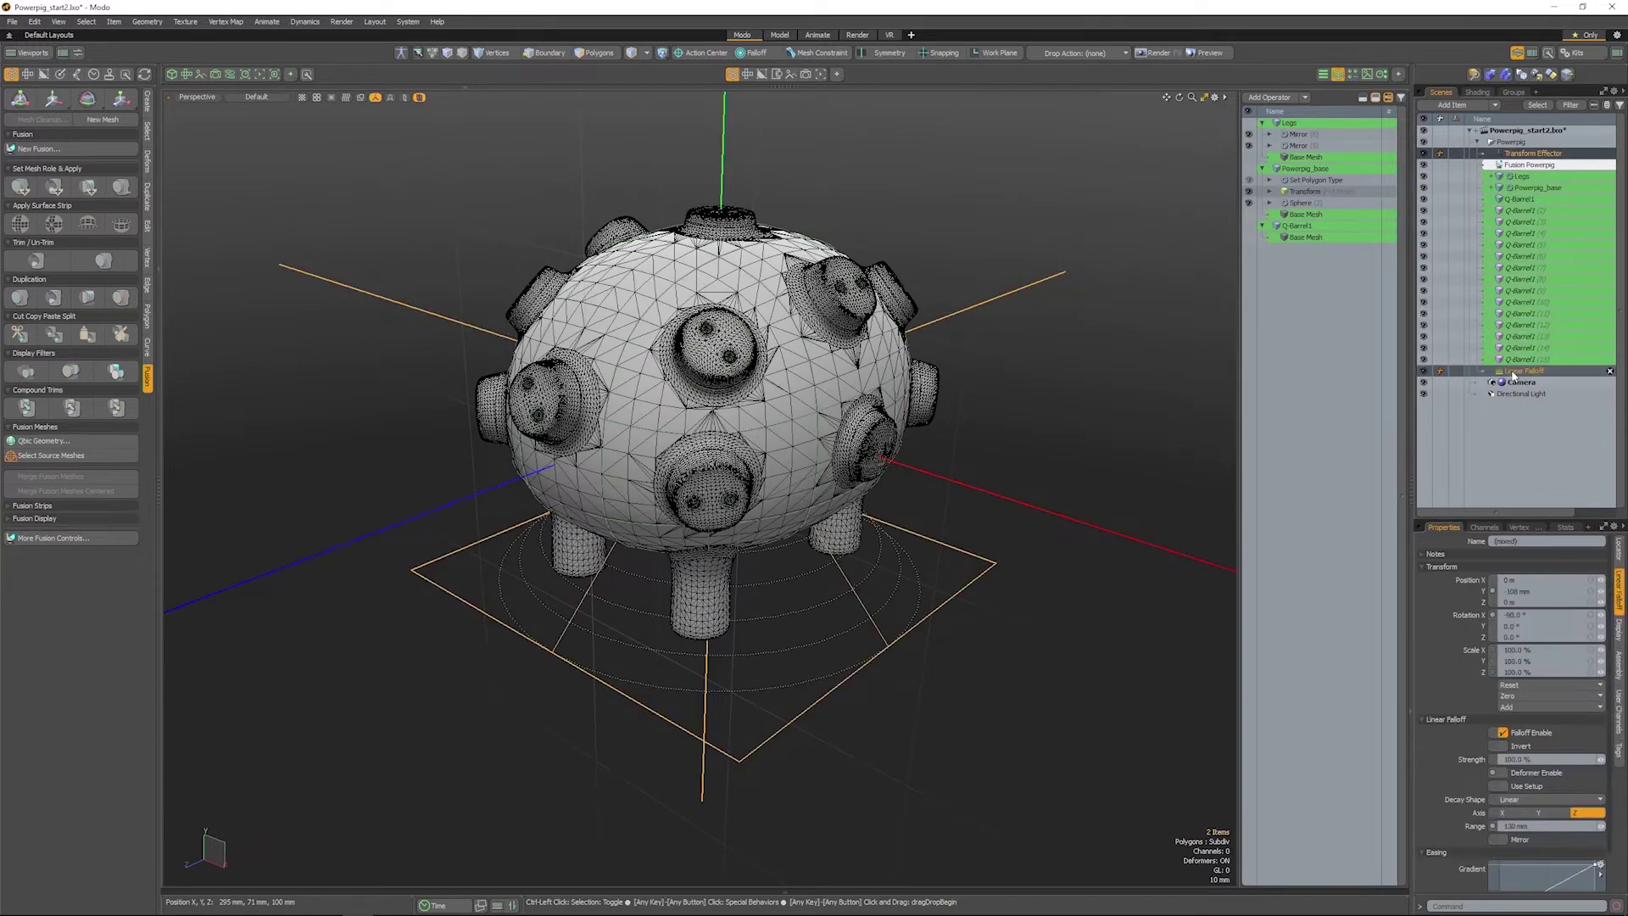
pyautogui.hotkey('ctrl', 'g')
pyautogui.moveTo(1515, 165); pyautogui.dragTo(1523, 368)
pyautogui.rightClick(1513, 370)
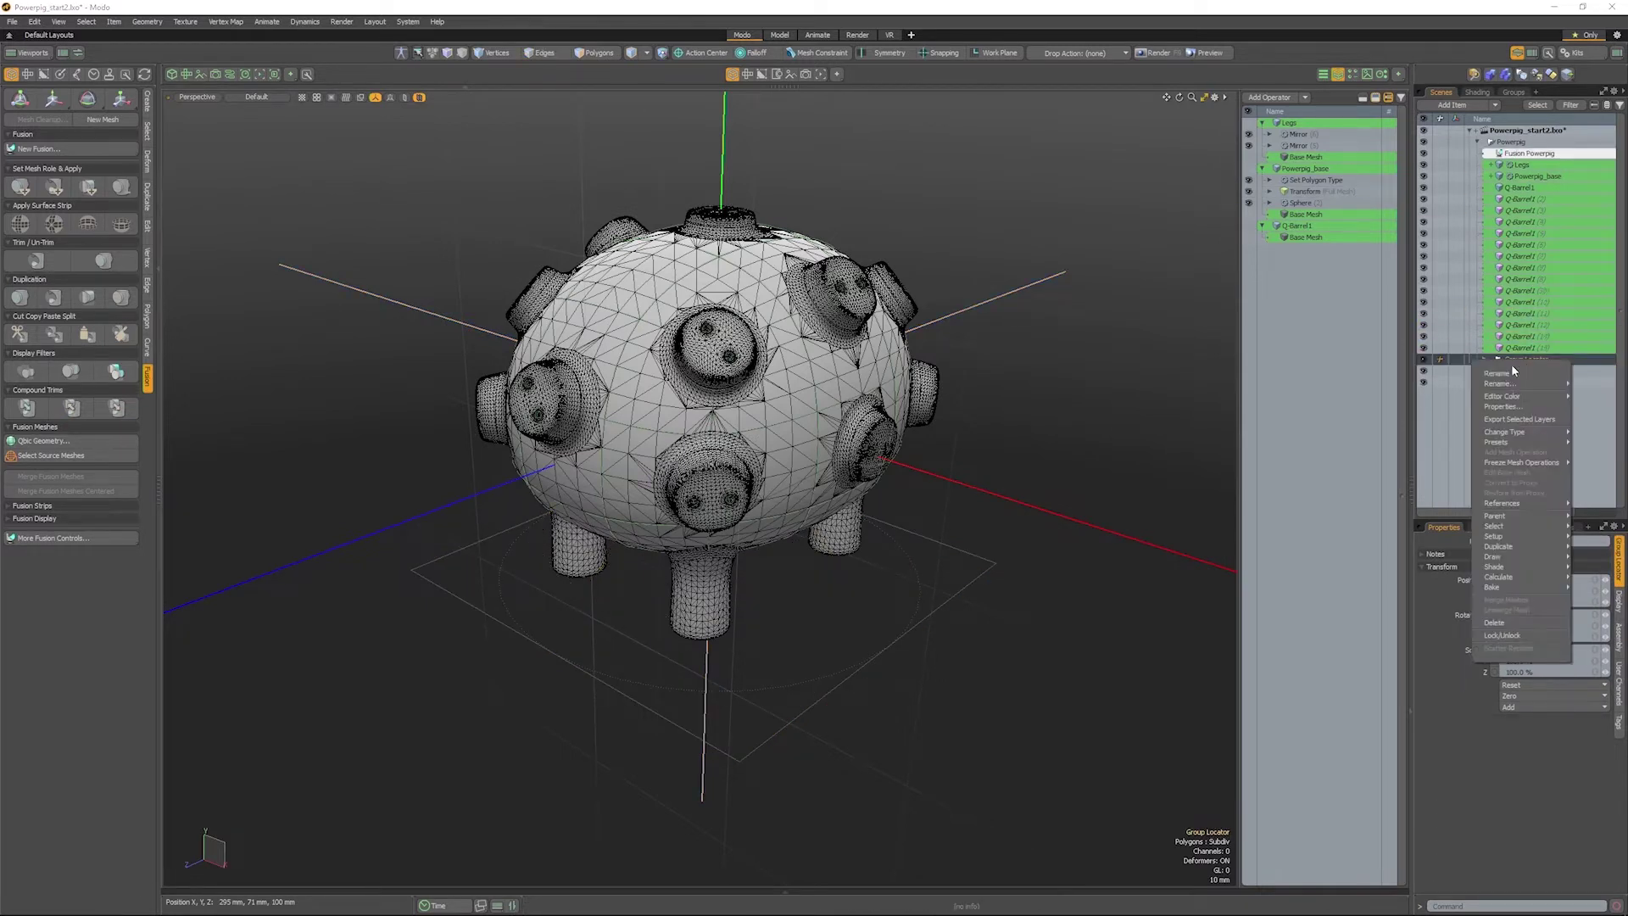
pyautogui.click(1498, 374)
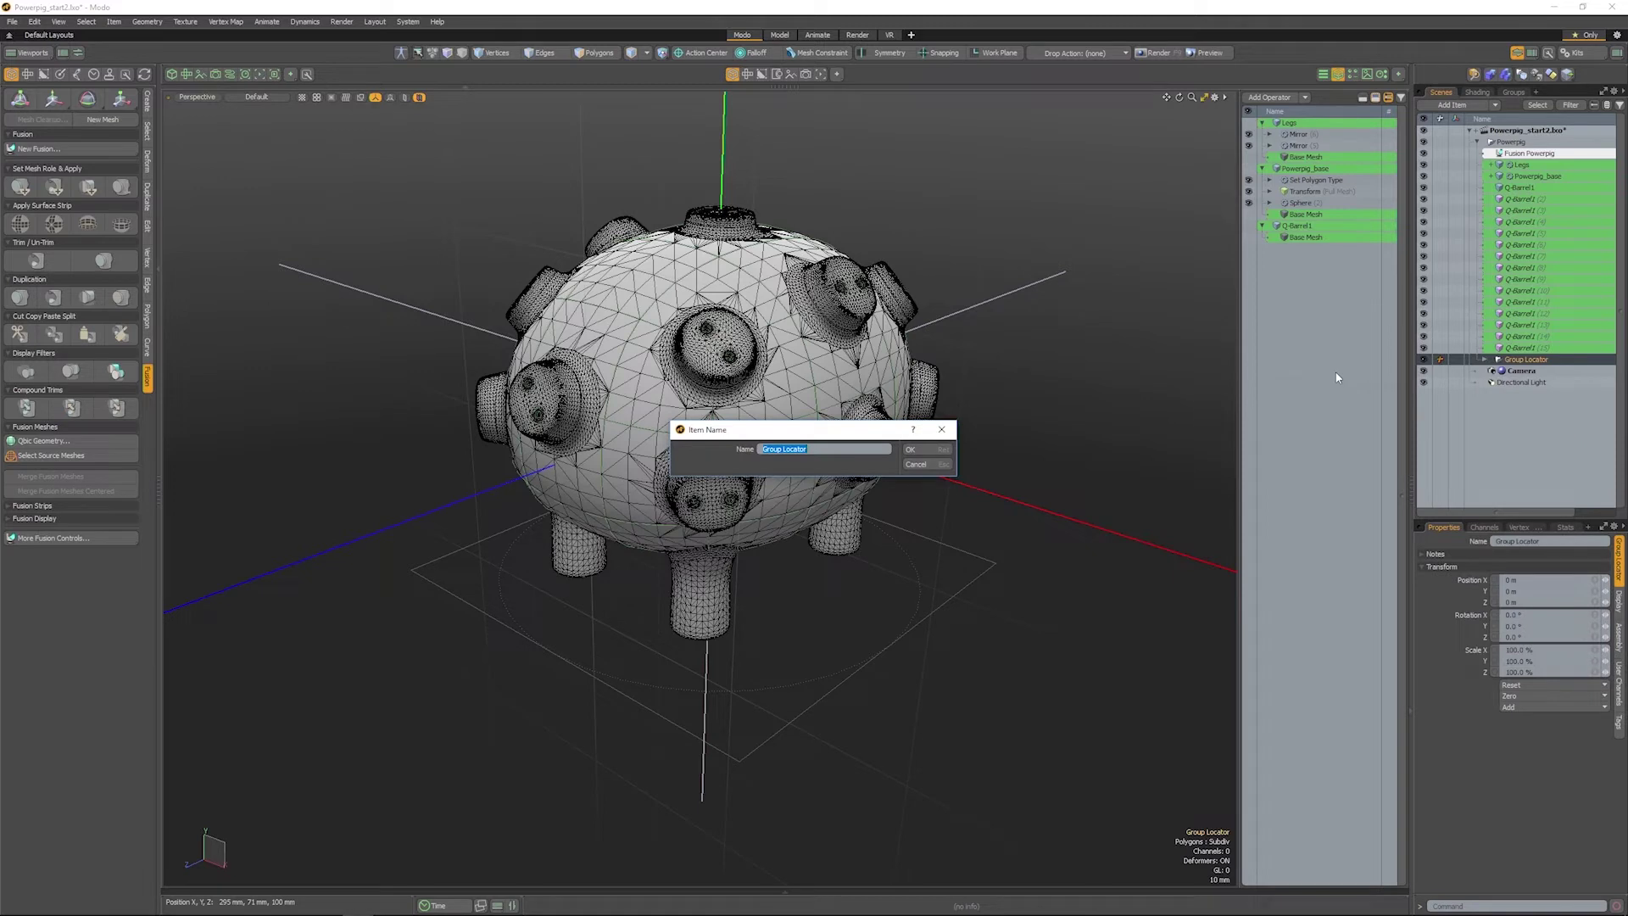
pyautogui.write('Effectors')
pyautogui.press('Return')
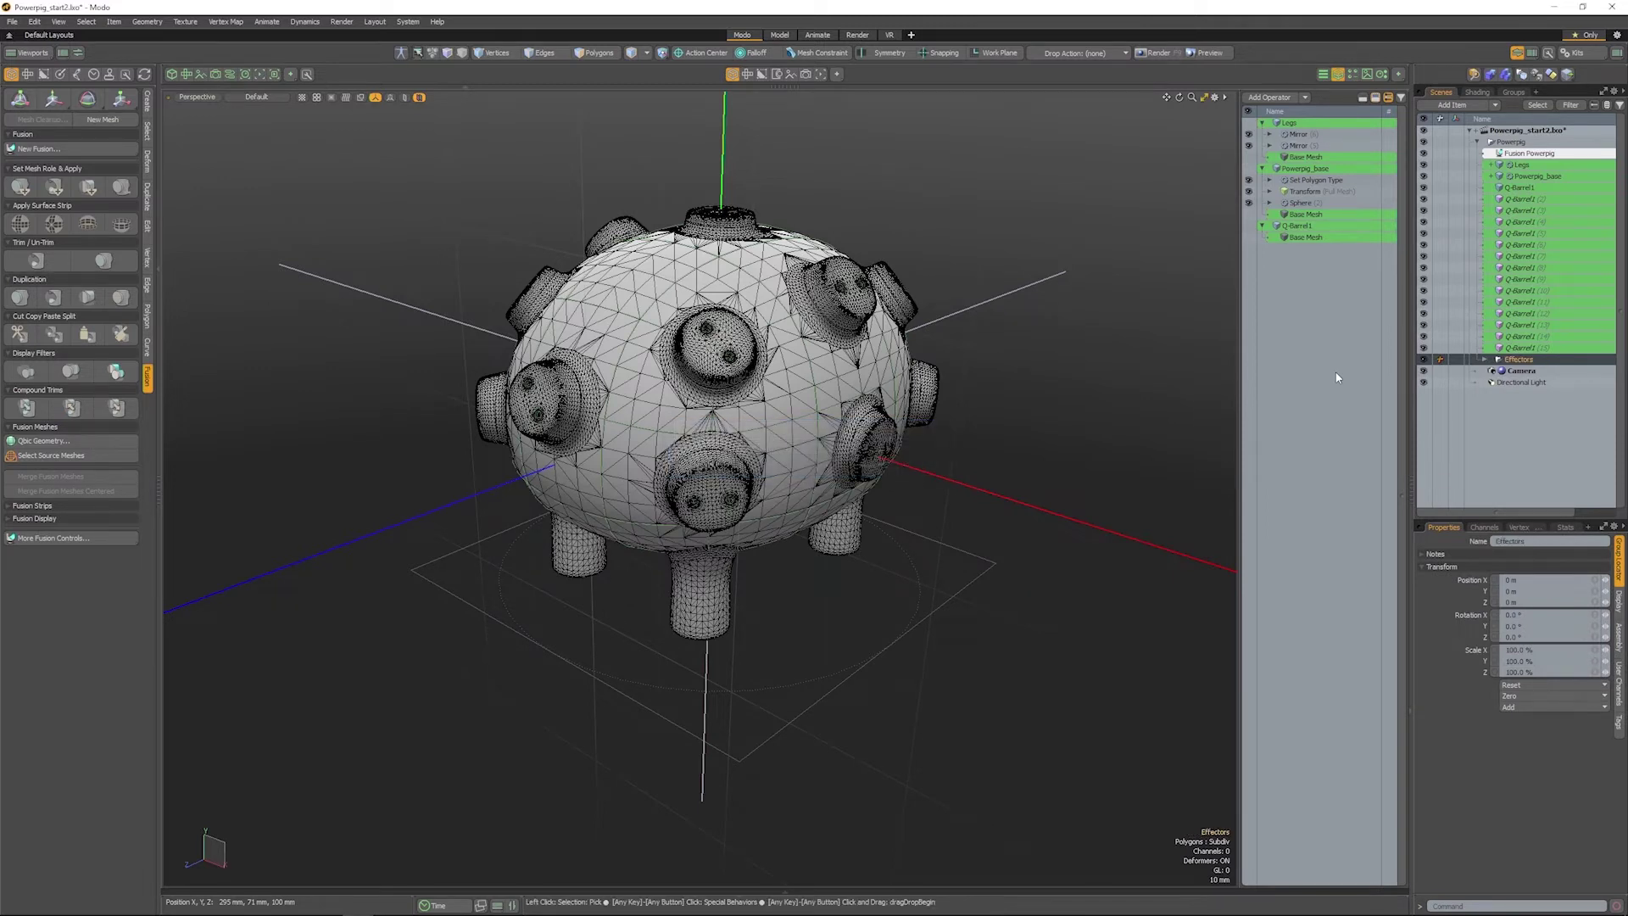
# Step: Move Powerpig_base above Legs within the Powerpig group
pyautogui.click(1515, 176)
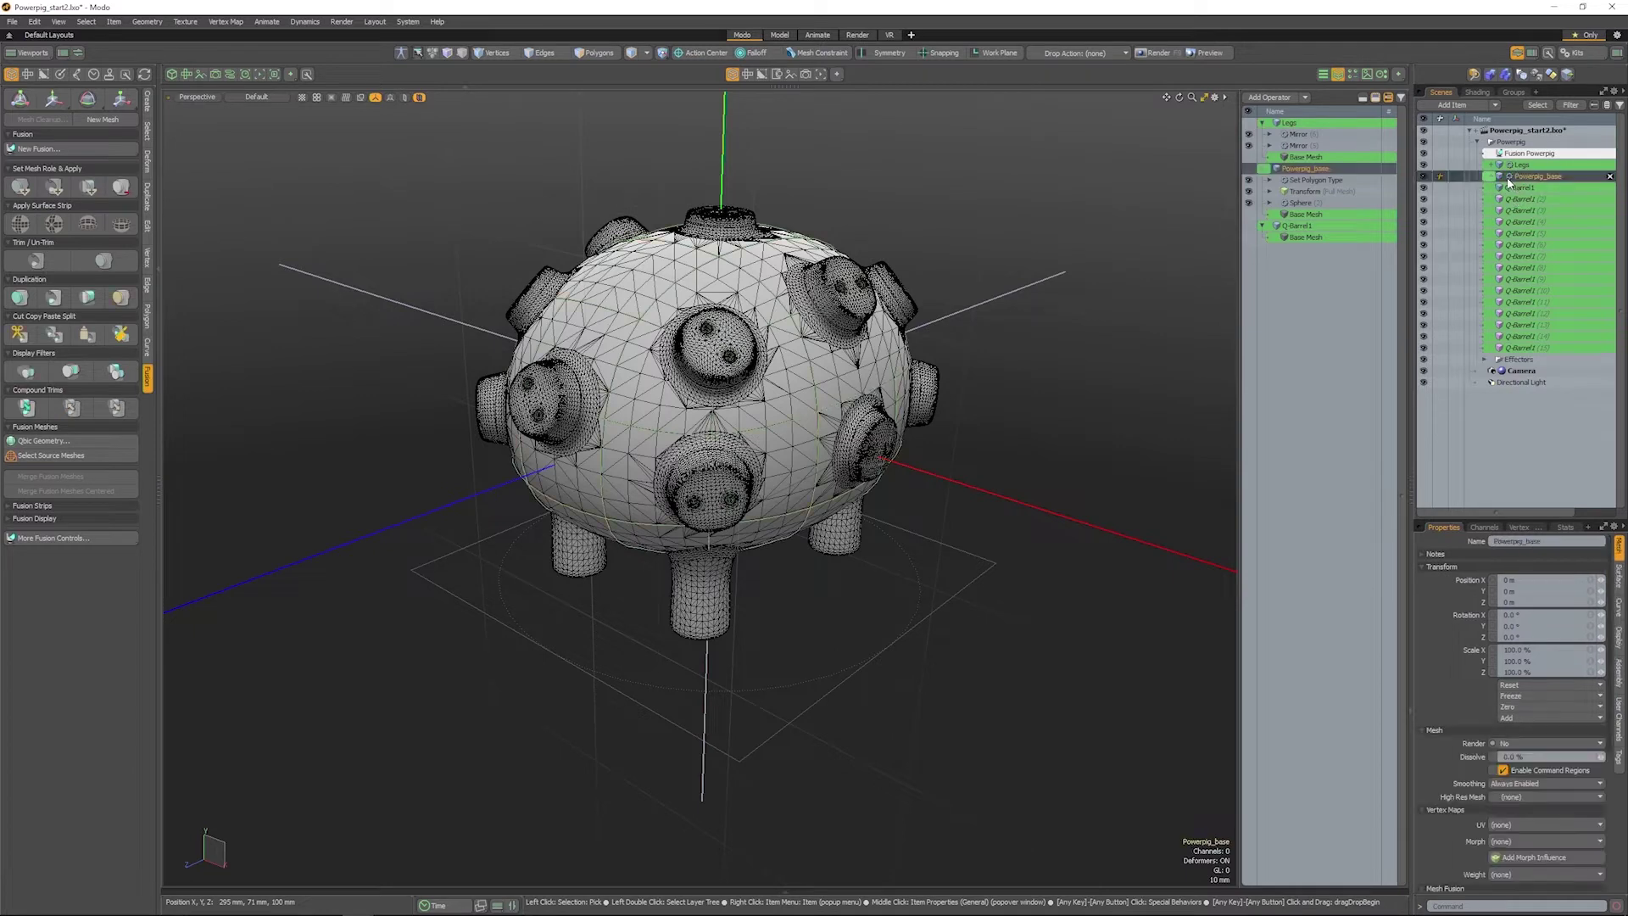
pyautogui.moveTo(1514, 175); pyautogui.dragTo(1517, 166)
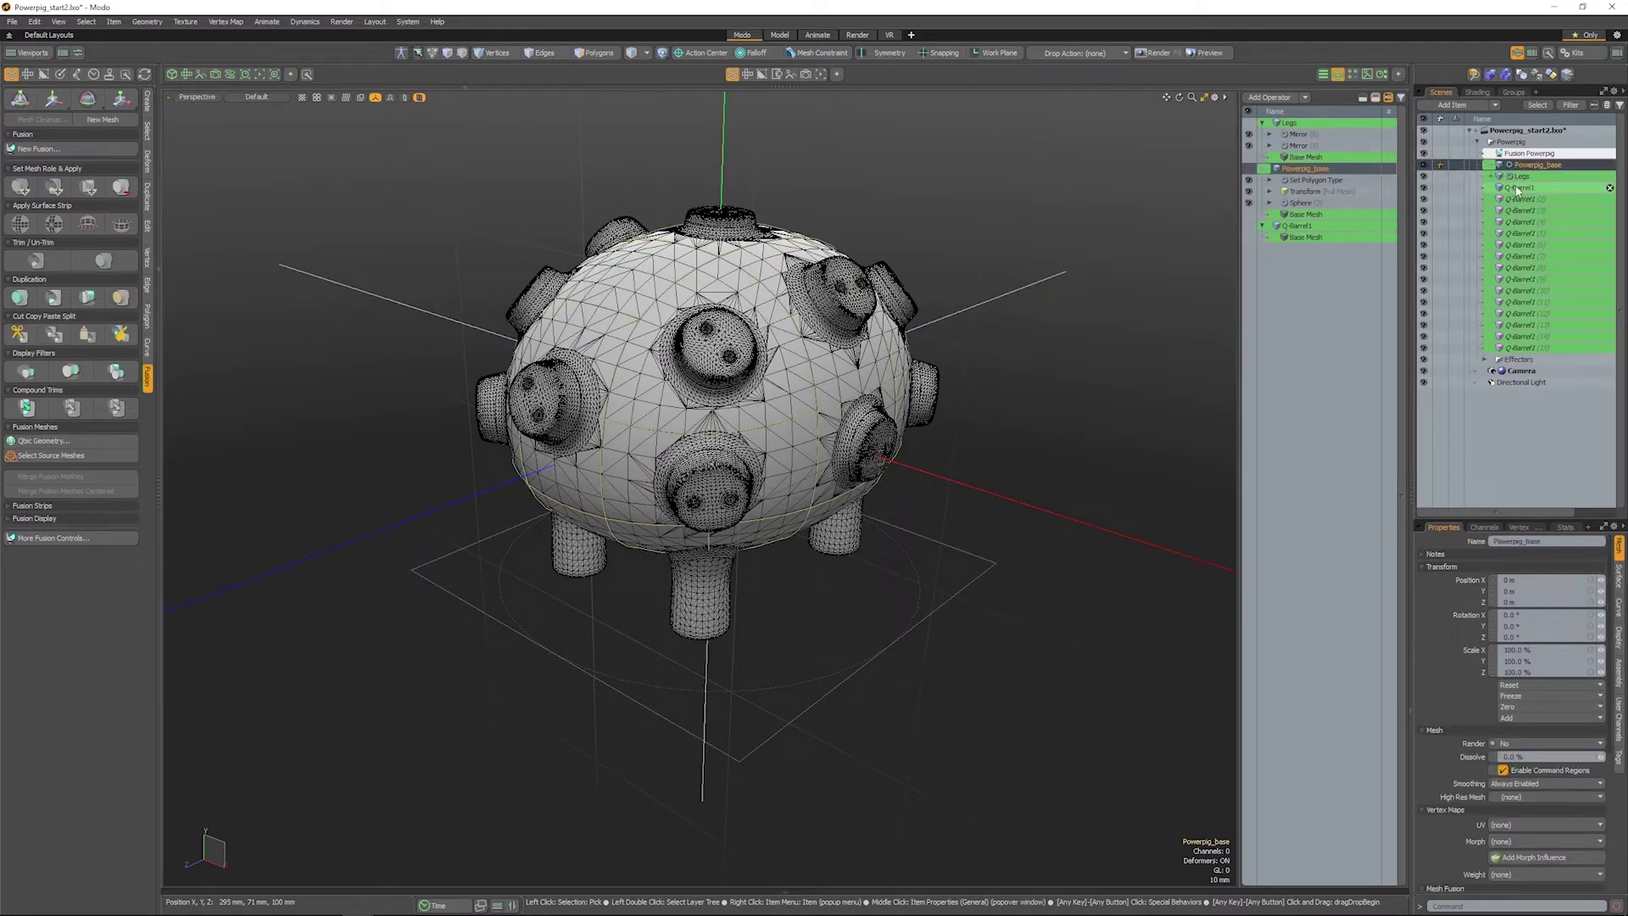
# Step: Create a new mesh item directly above Fusion Powerpig in the Powerpig group and name it Fusion_MOp
pyautogui.click(1515, 154)
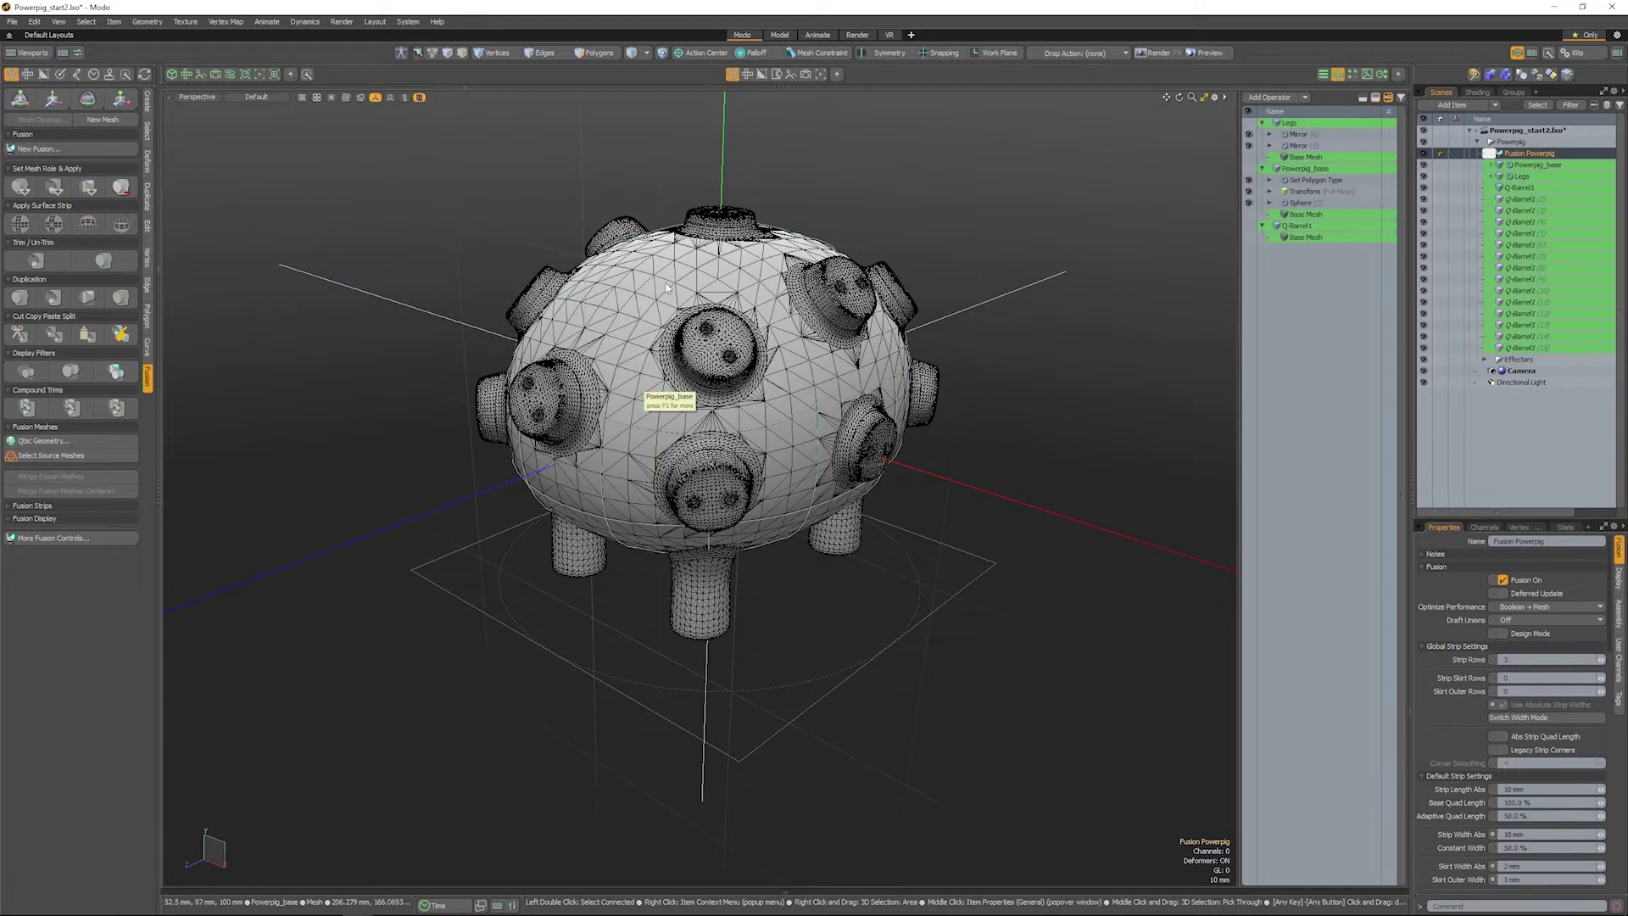
pyautogui.press('n')
pyautogui.rightClick(1520, 158)
pyautogui.click(1503, 167)
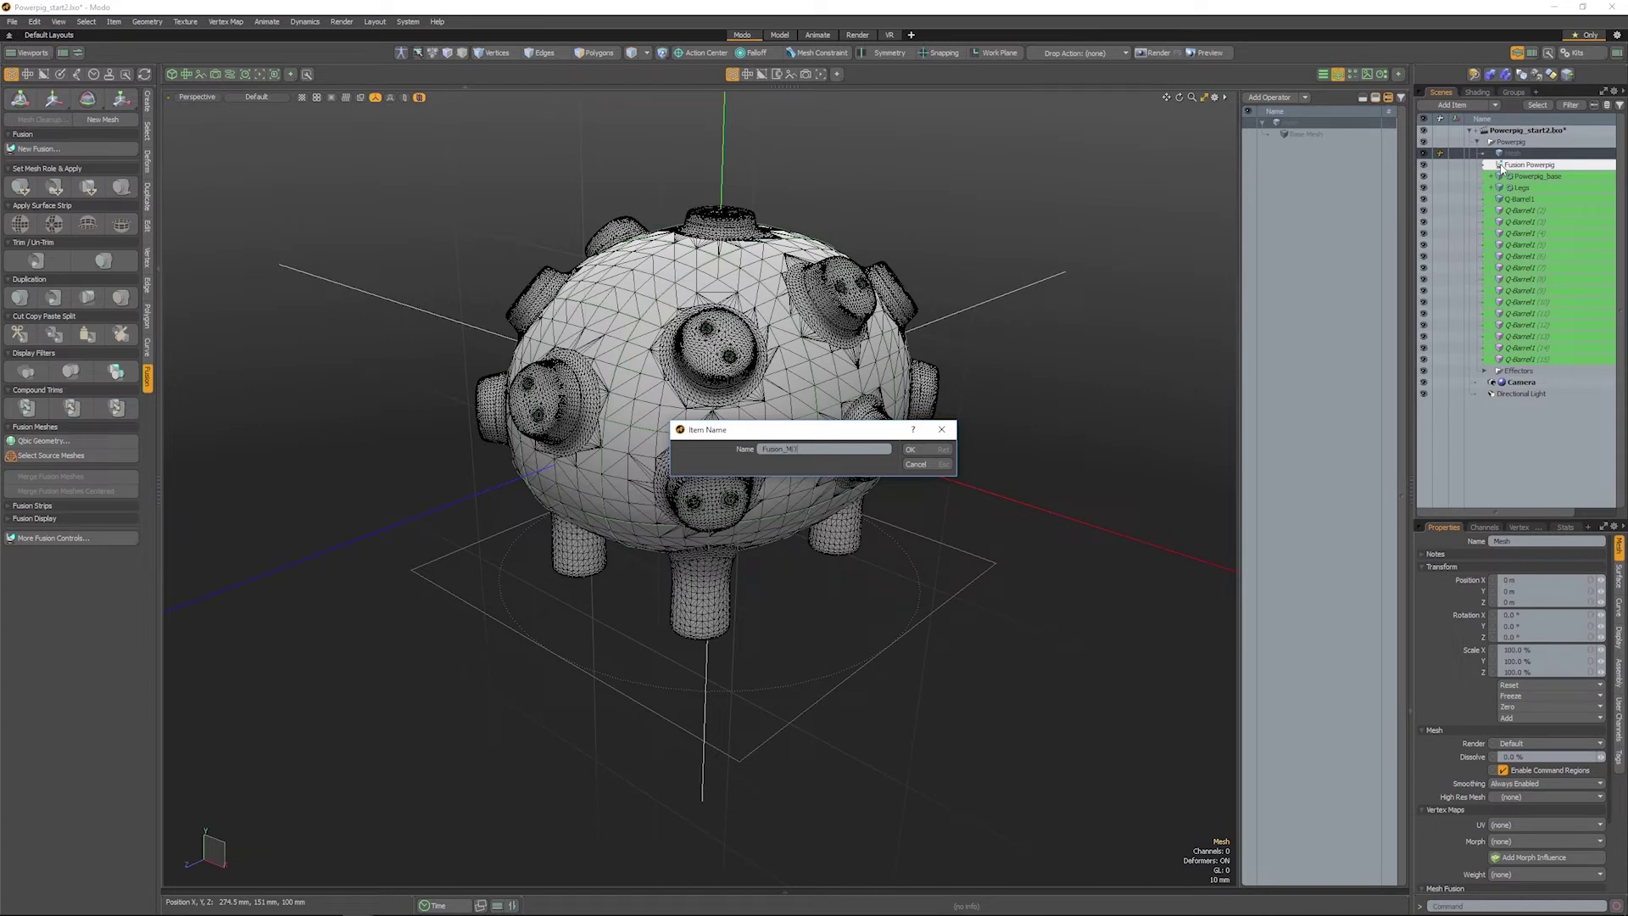
pyautogui.press('Return')
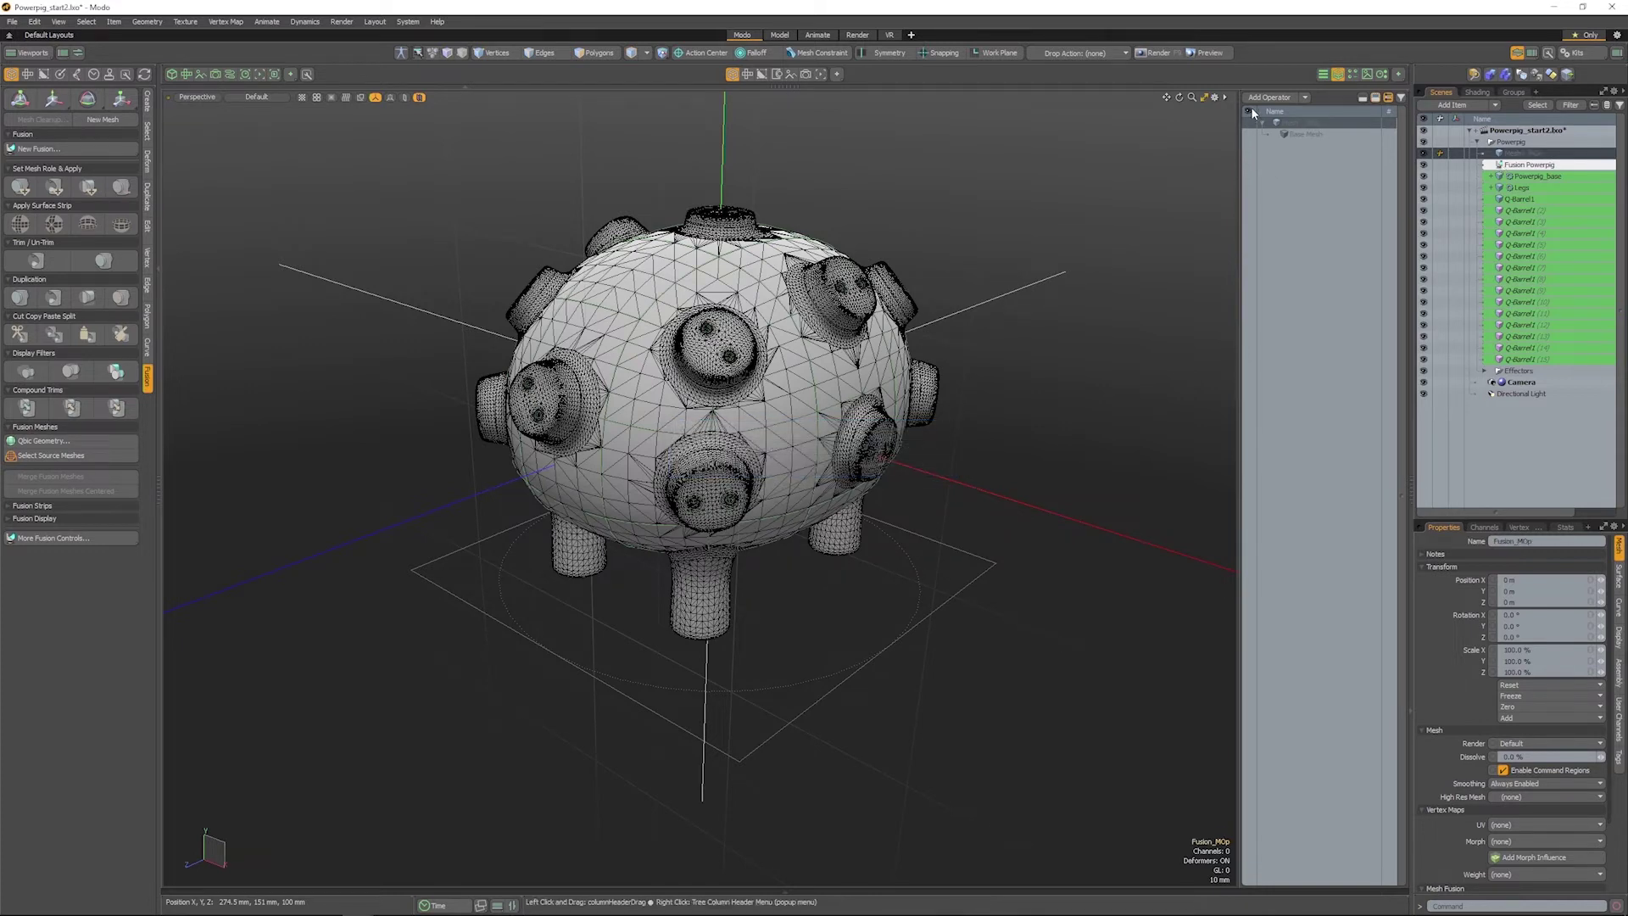
# Step: Add a Merge Meshes operation to Fusion_MOp with Fusion Powerpig as its source
pyautogui.click(1269, 98)
pyautogui.write('rg')
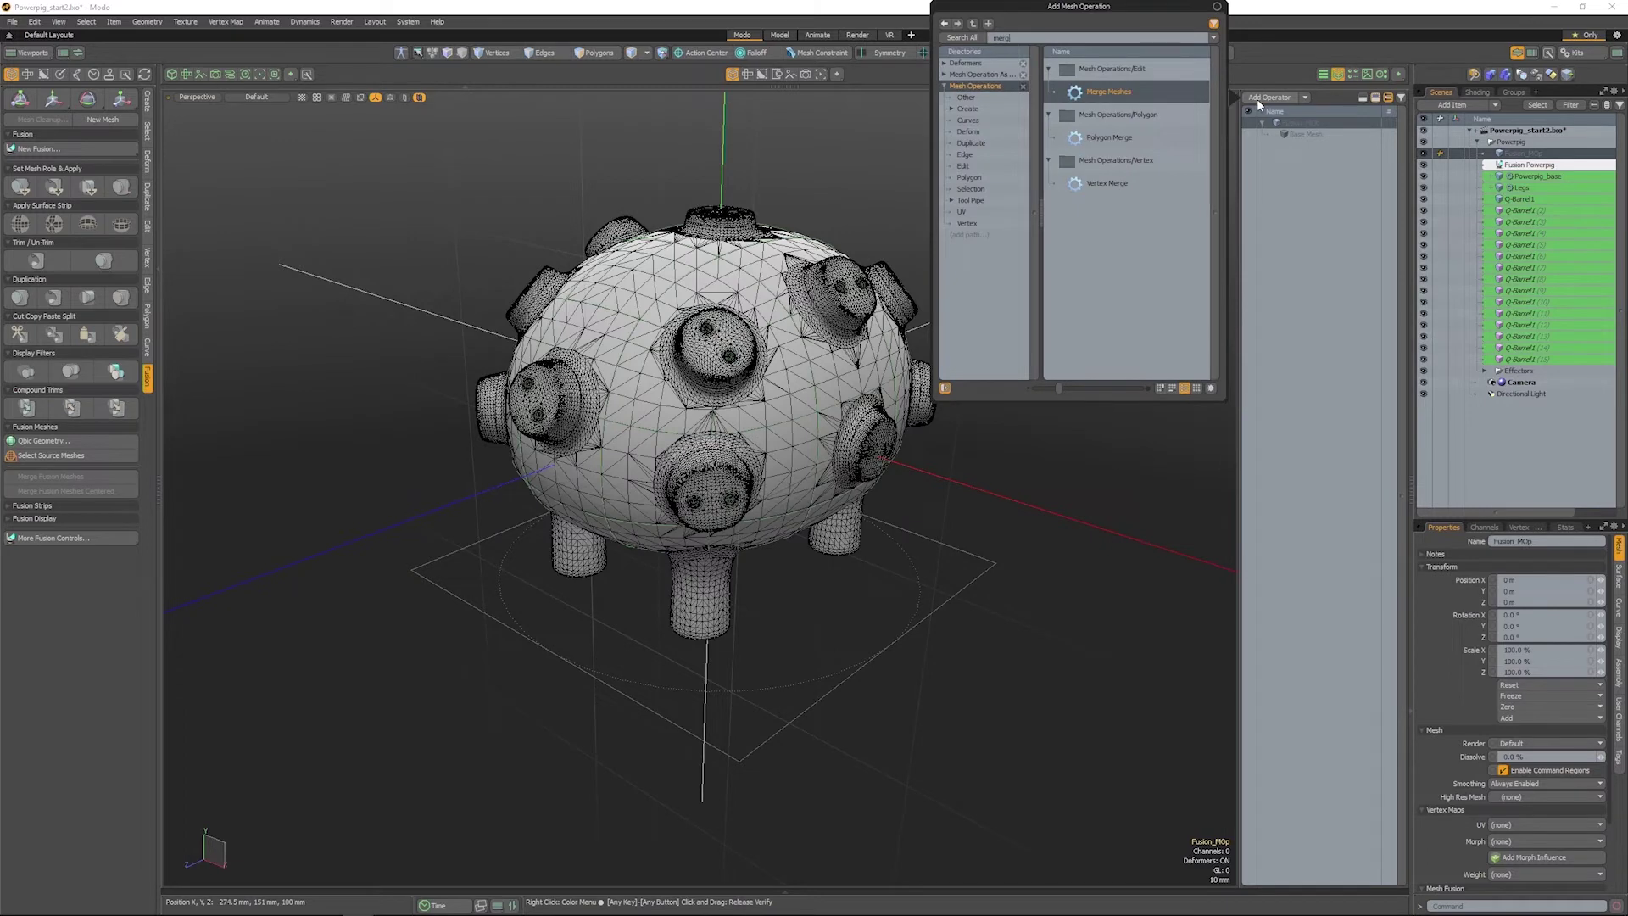
pyautogui.press('Return')
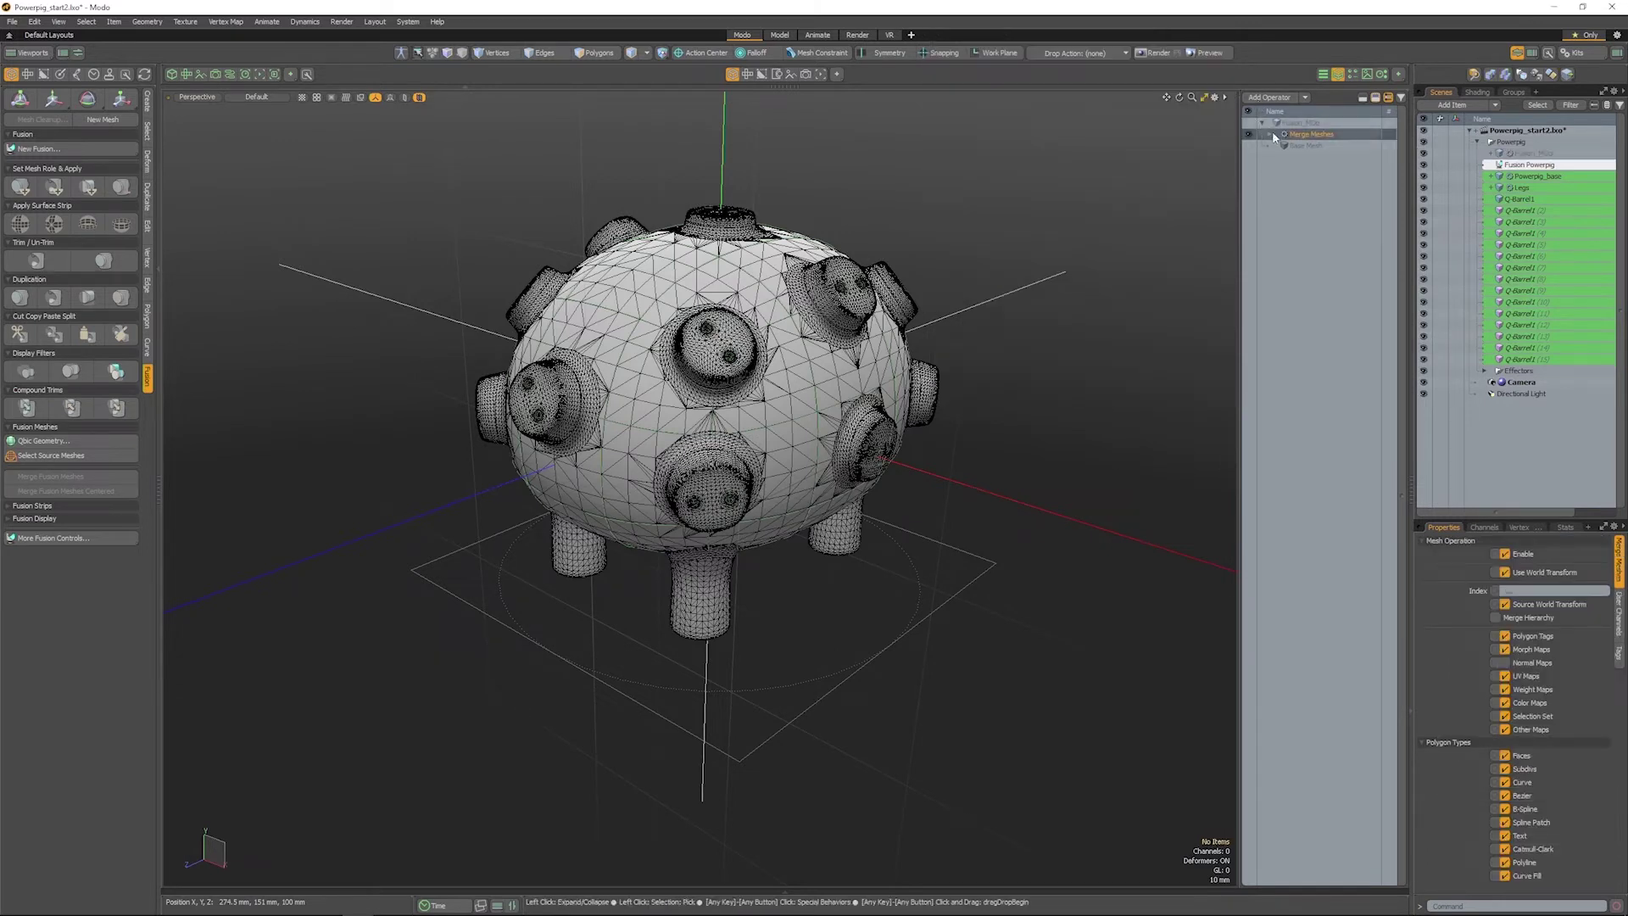
pyautogui.doubleClick(1271, 136)
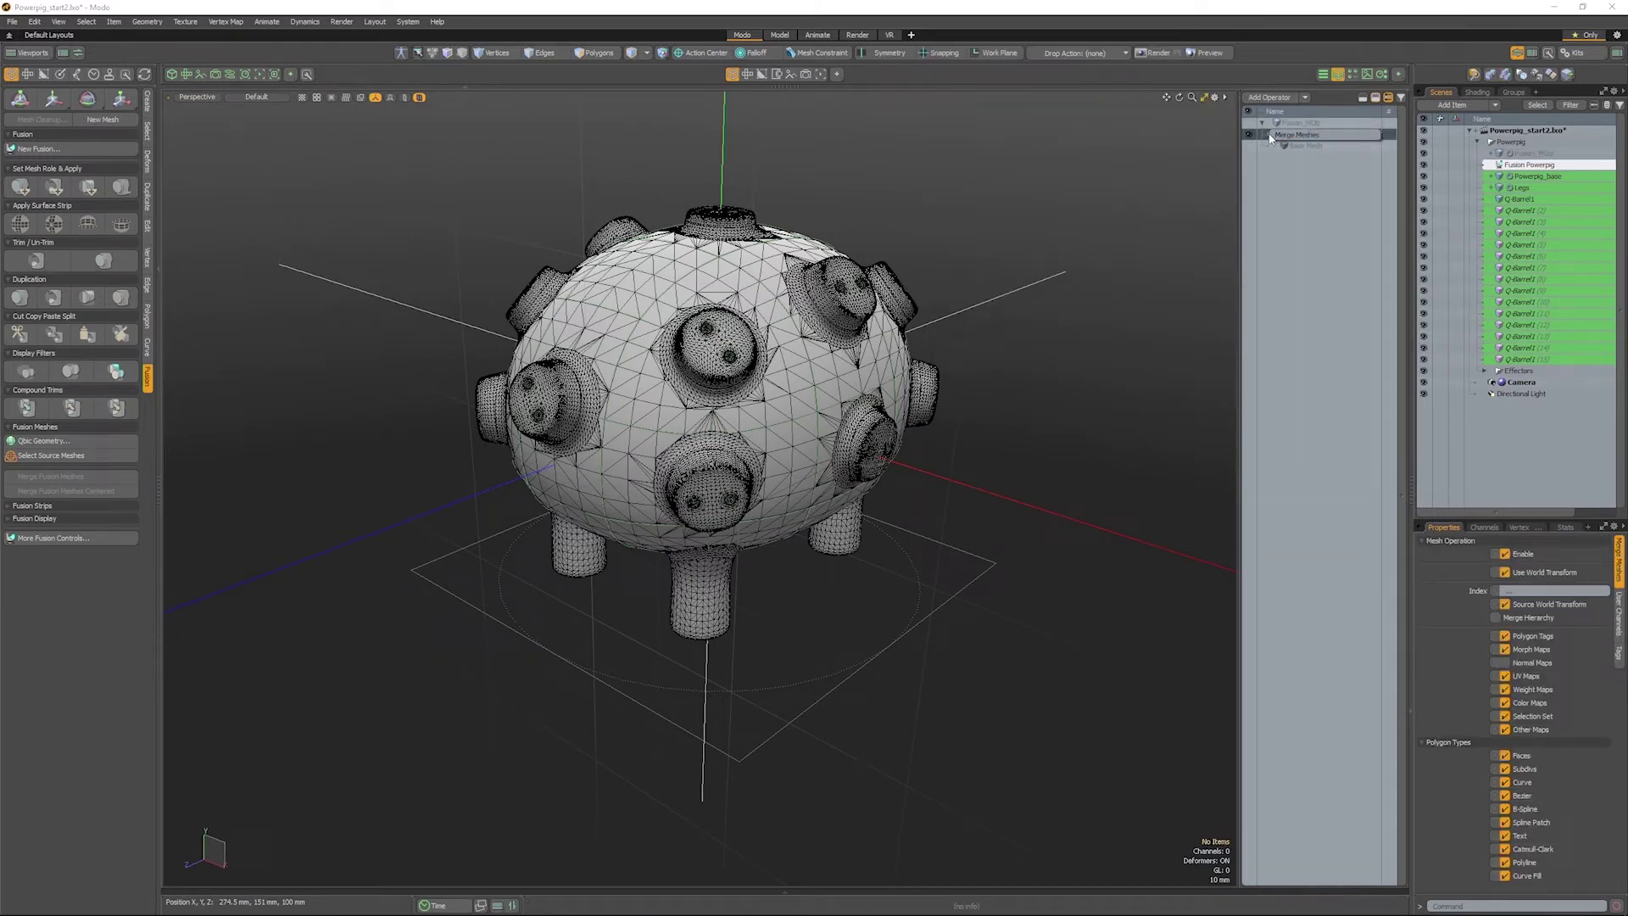
pyautogui.click(1269, 136)
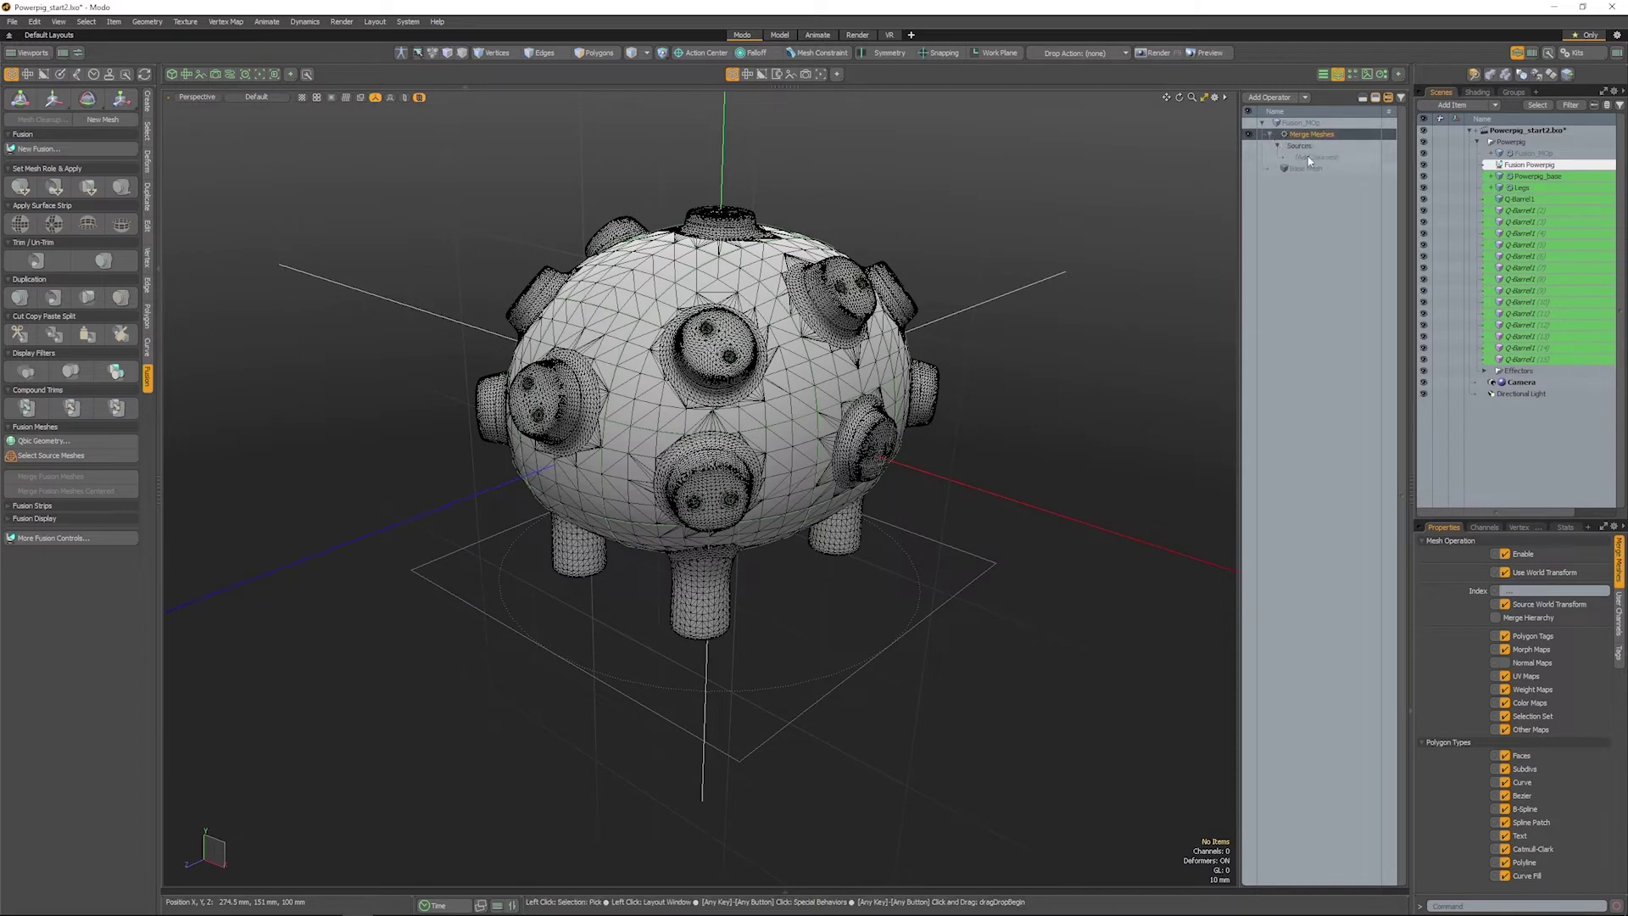
pyautogui.click(1313, 163)
pyautogui.press('BackSpace')
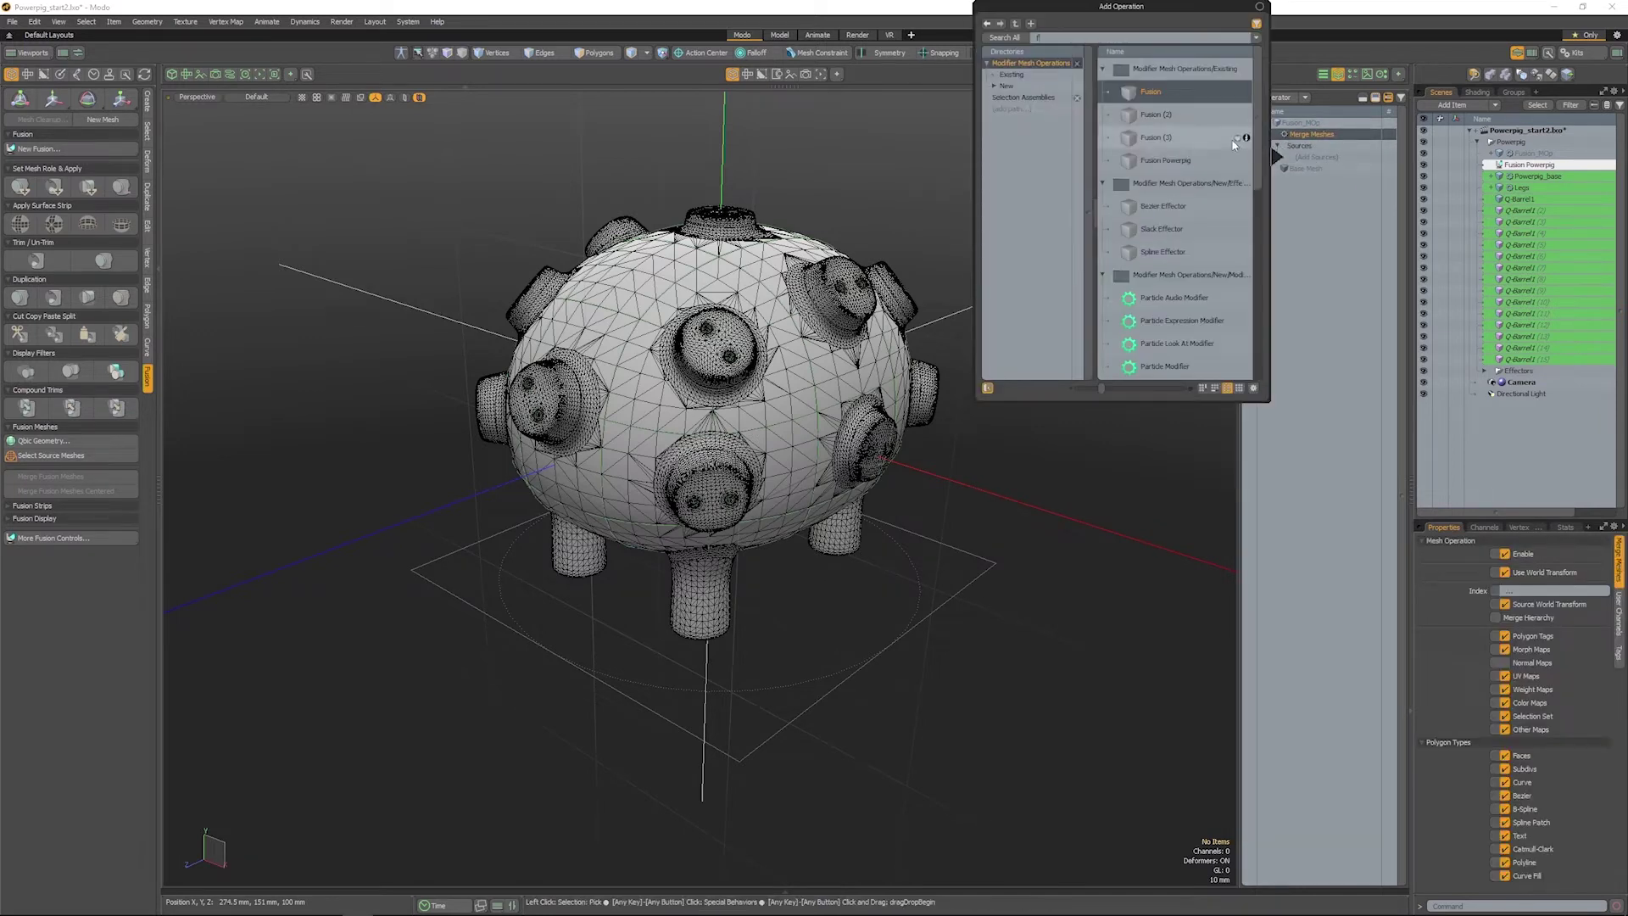
pyautogui.doubleClick(1166, 160)
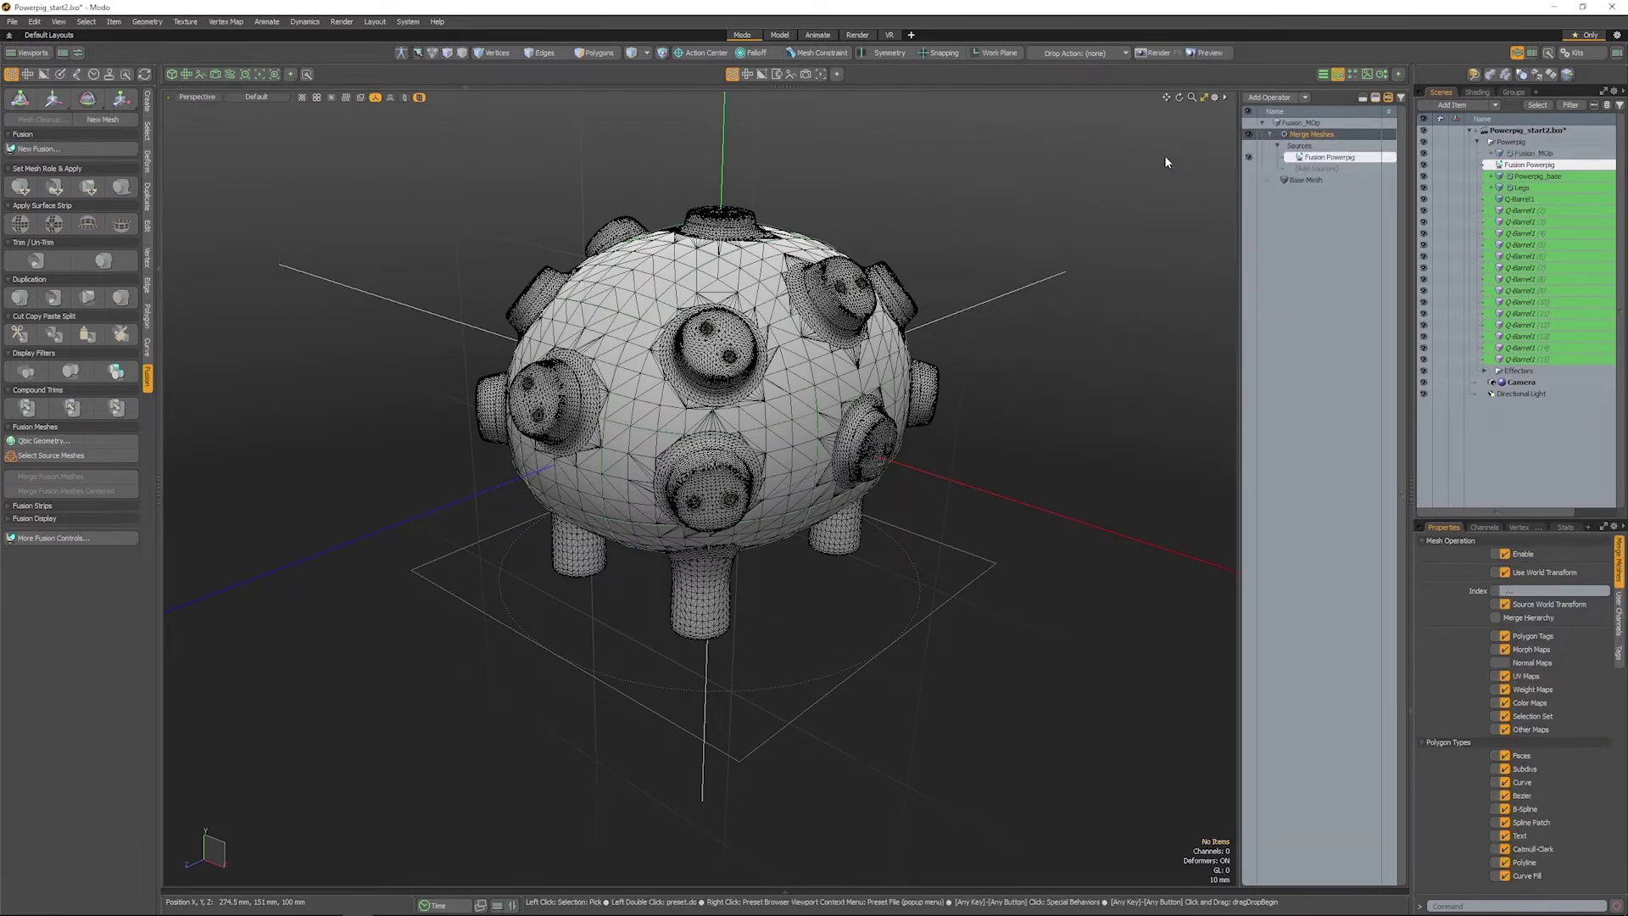
pyautogui.click(1443, 155)
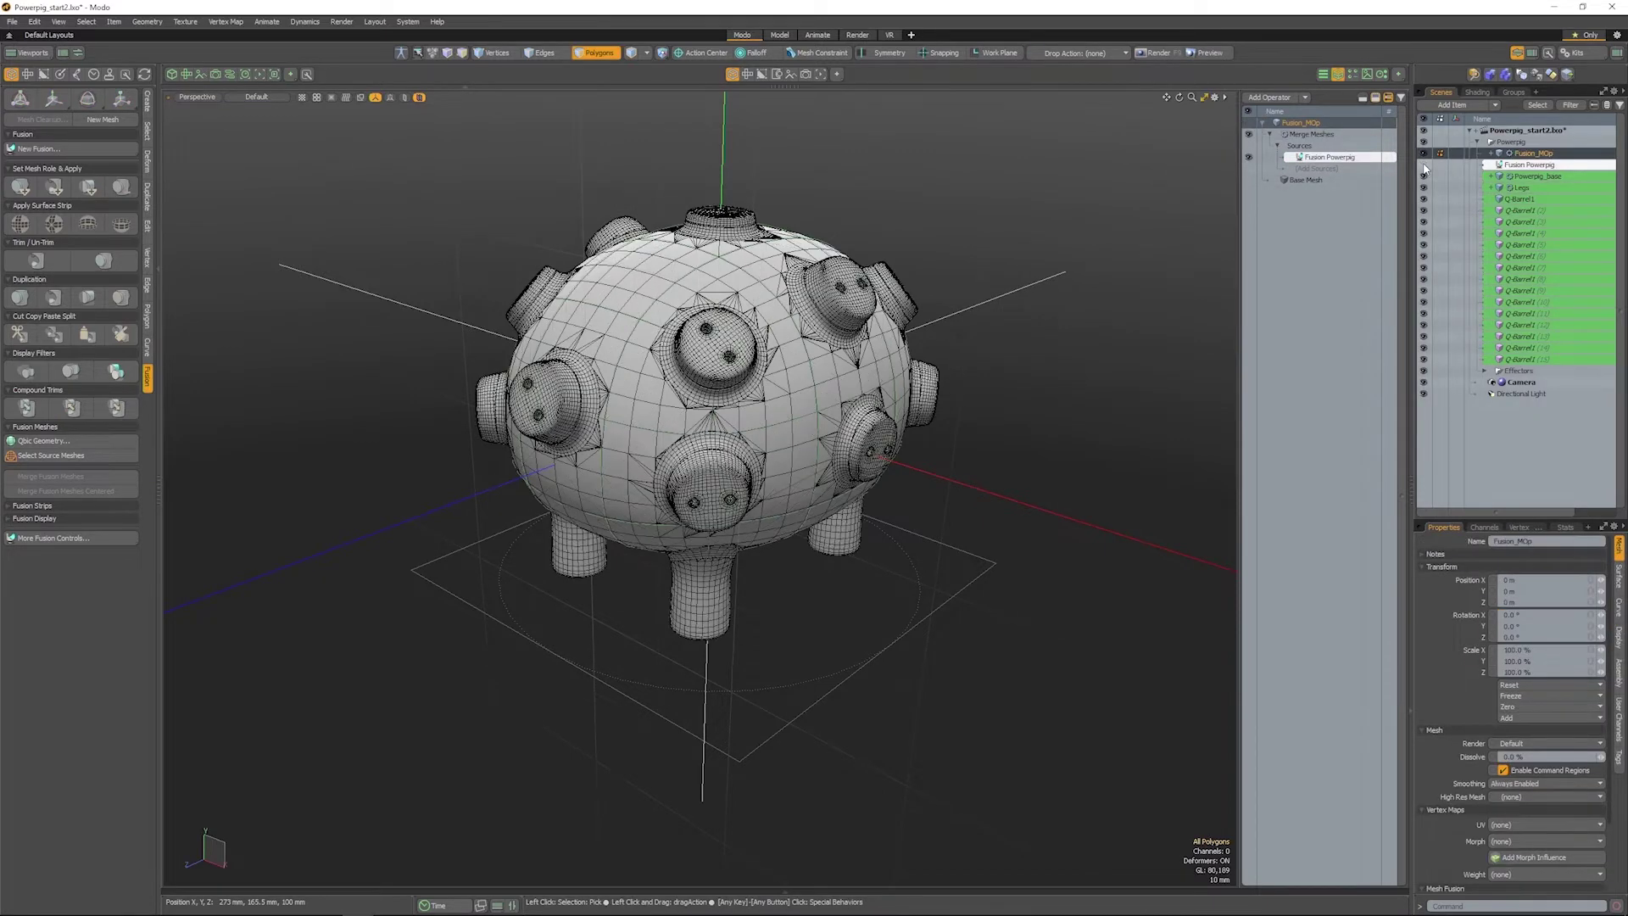
# Step: Toggle the visibility of Fusion Powerpig to compare it with the merged Fusion_MOp mesh
pyautogui.click(1424, 166)
pyautogui.click(1424, 167)
pyautogui.click(1425, 166)
pyautogui.click(1425, 166)
pyautogui.click(1425, 167)
pyautogui.click(1424, 167)
pyautogui.keyDown('alt'); pyautogui.moveTo(683, 380); pyautogui.dragTo(655, 536); pyautogui.keyUp('alt')
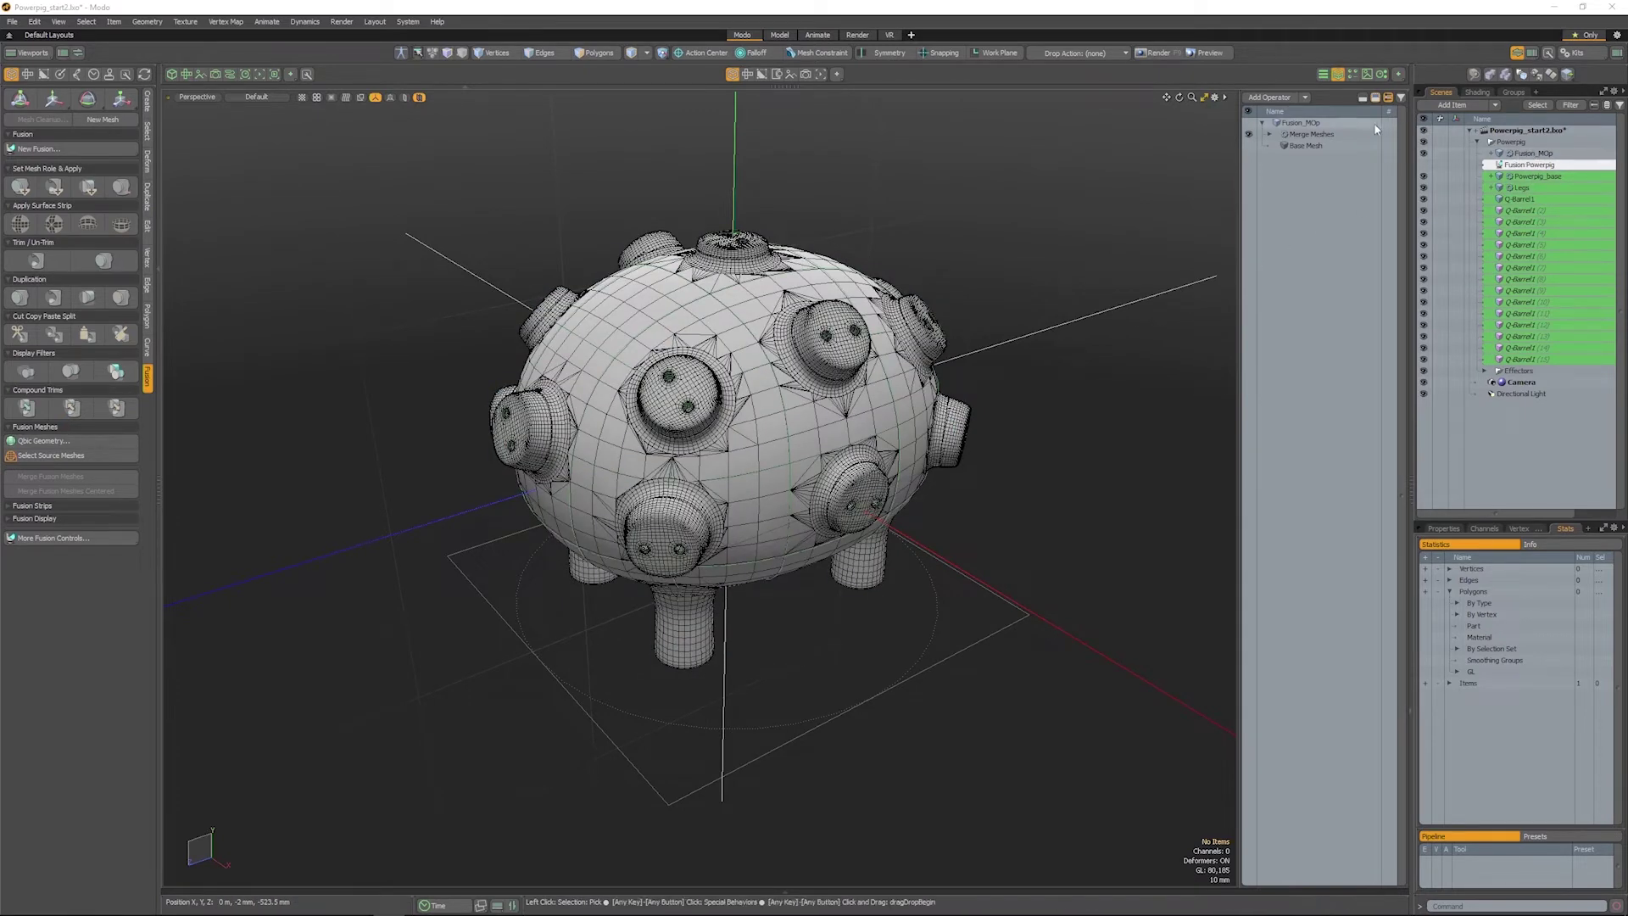
# Step: Add a Material Tag operation to Fusion_MOp with the material name Powerpig
pyautogui.click(1272, 99)
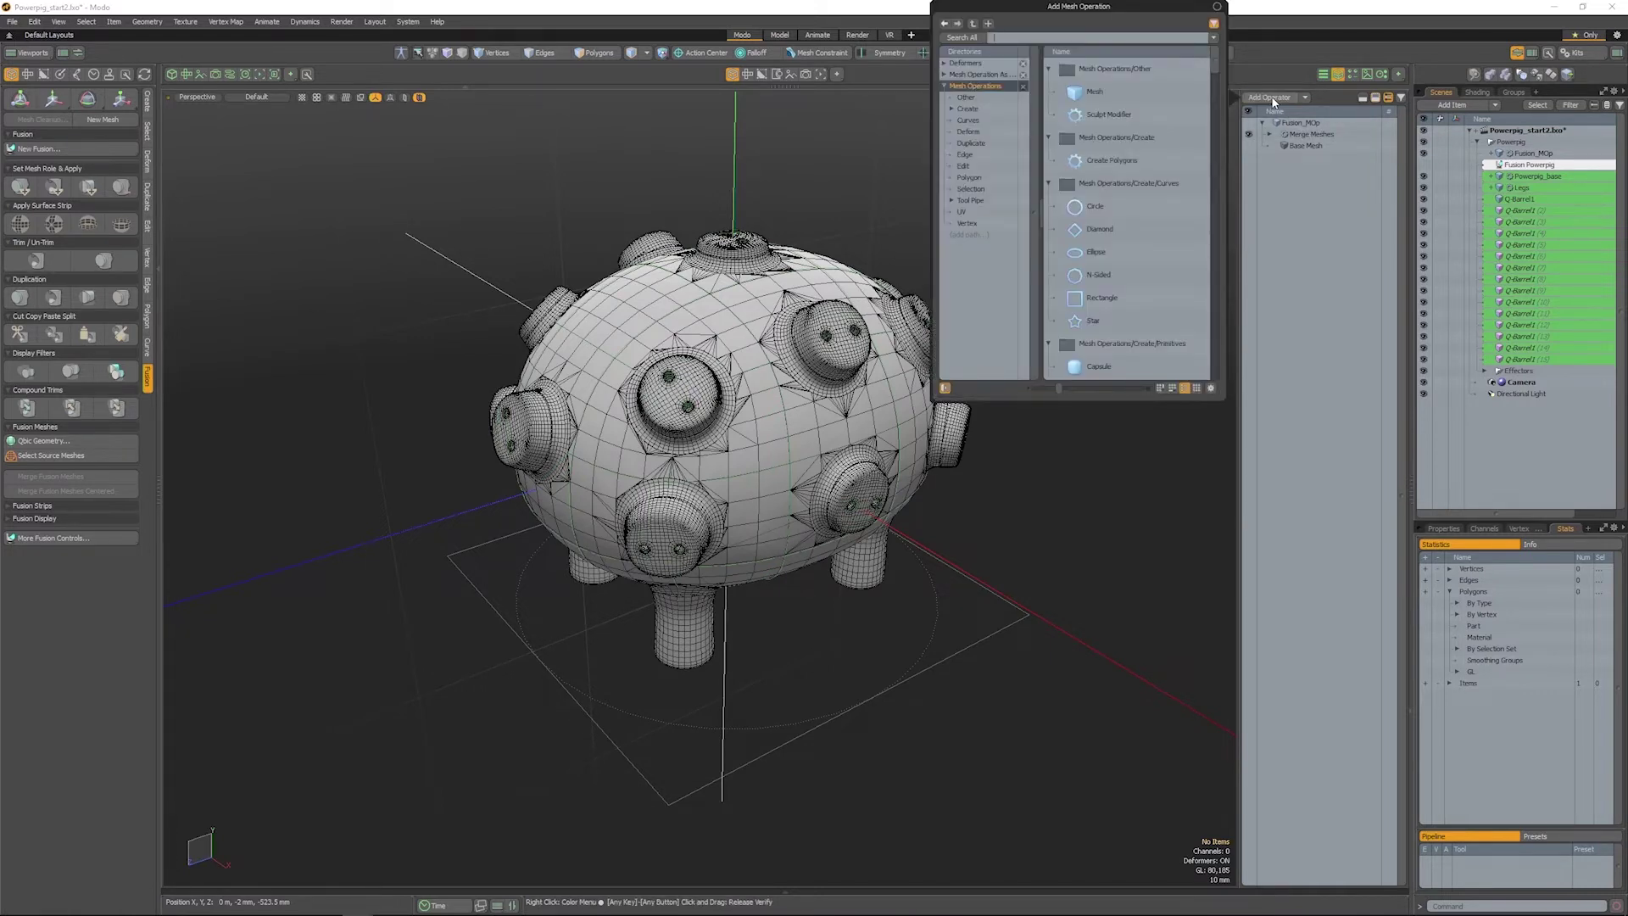
pyautogui.write('mat')
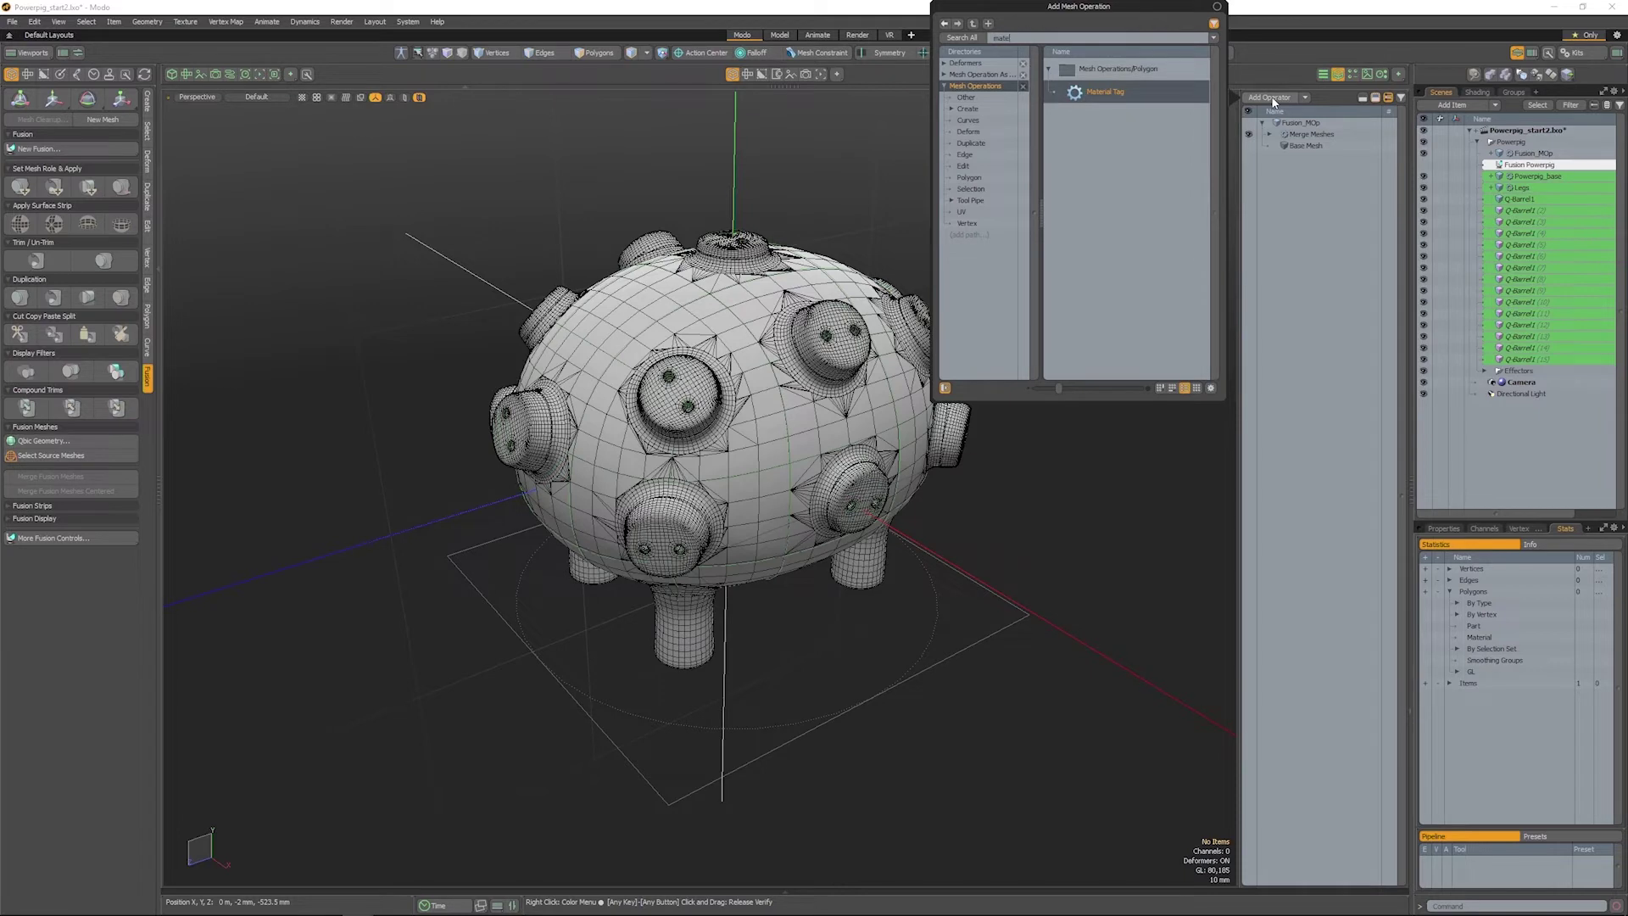
pyautogui.write('e')
pyautogui.press('Return')
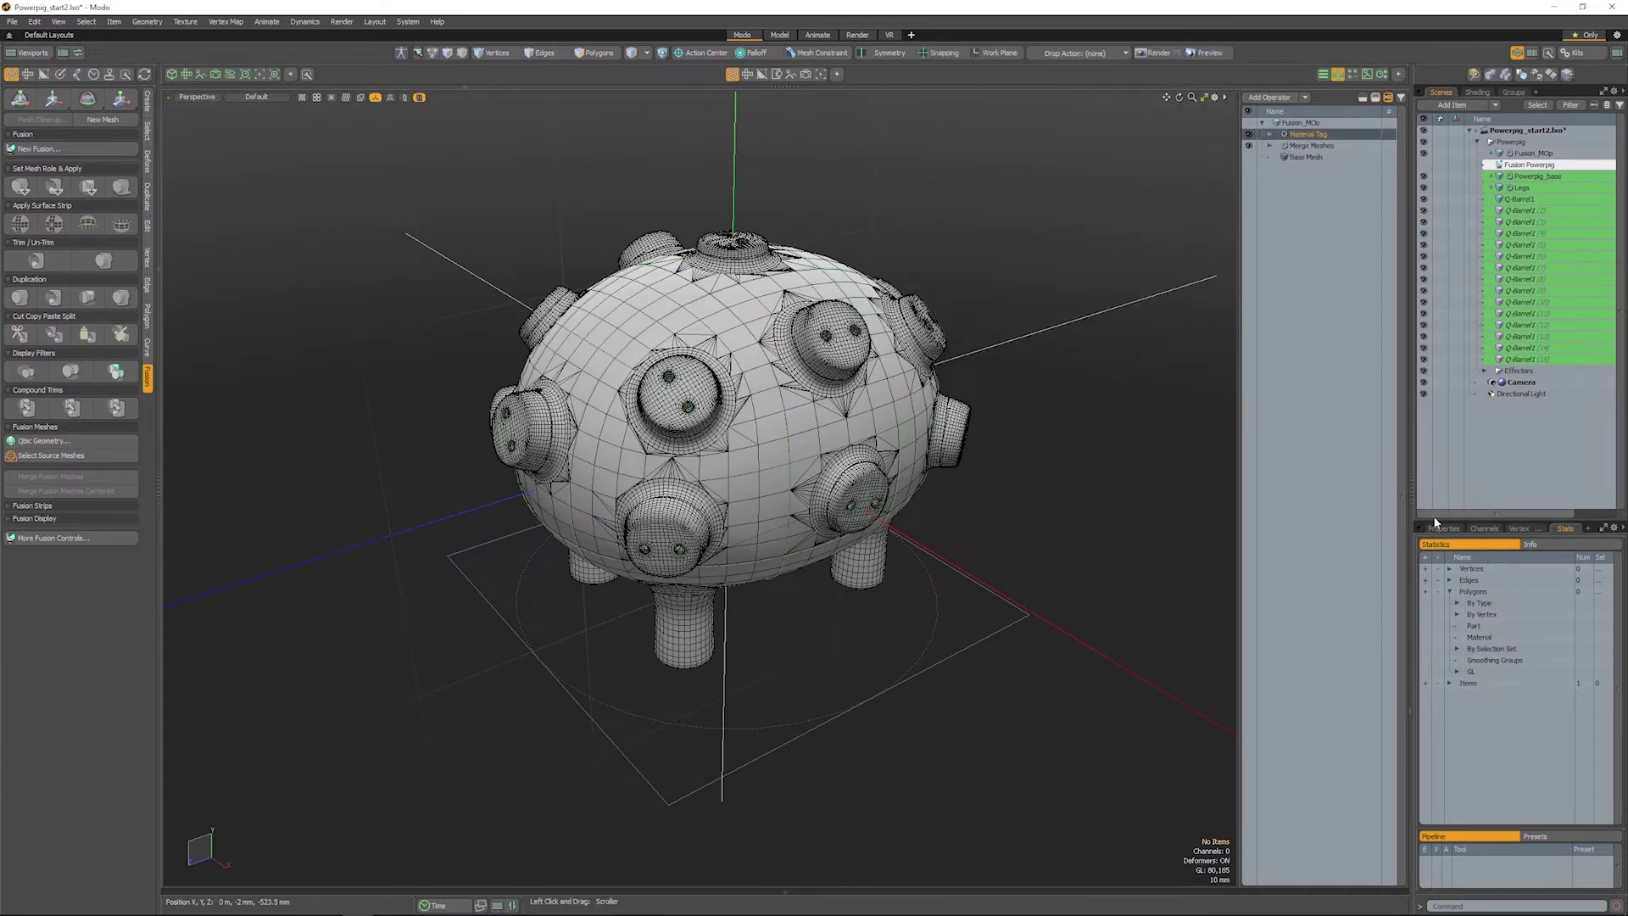
pyautogui.click(1443, 527)
pyautogui.click(1541, 592)
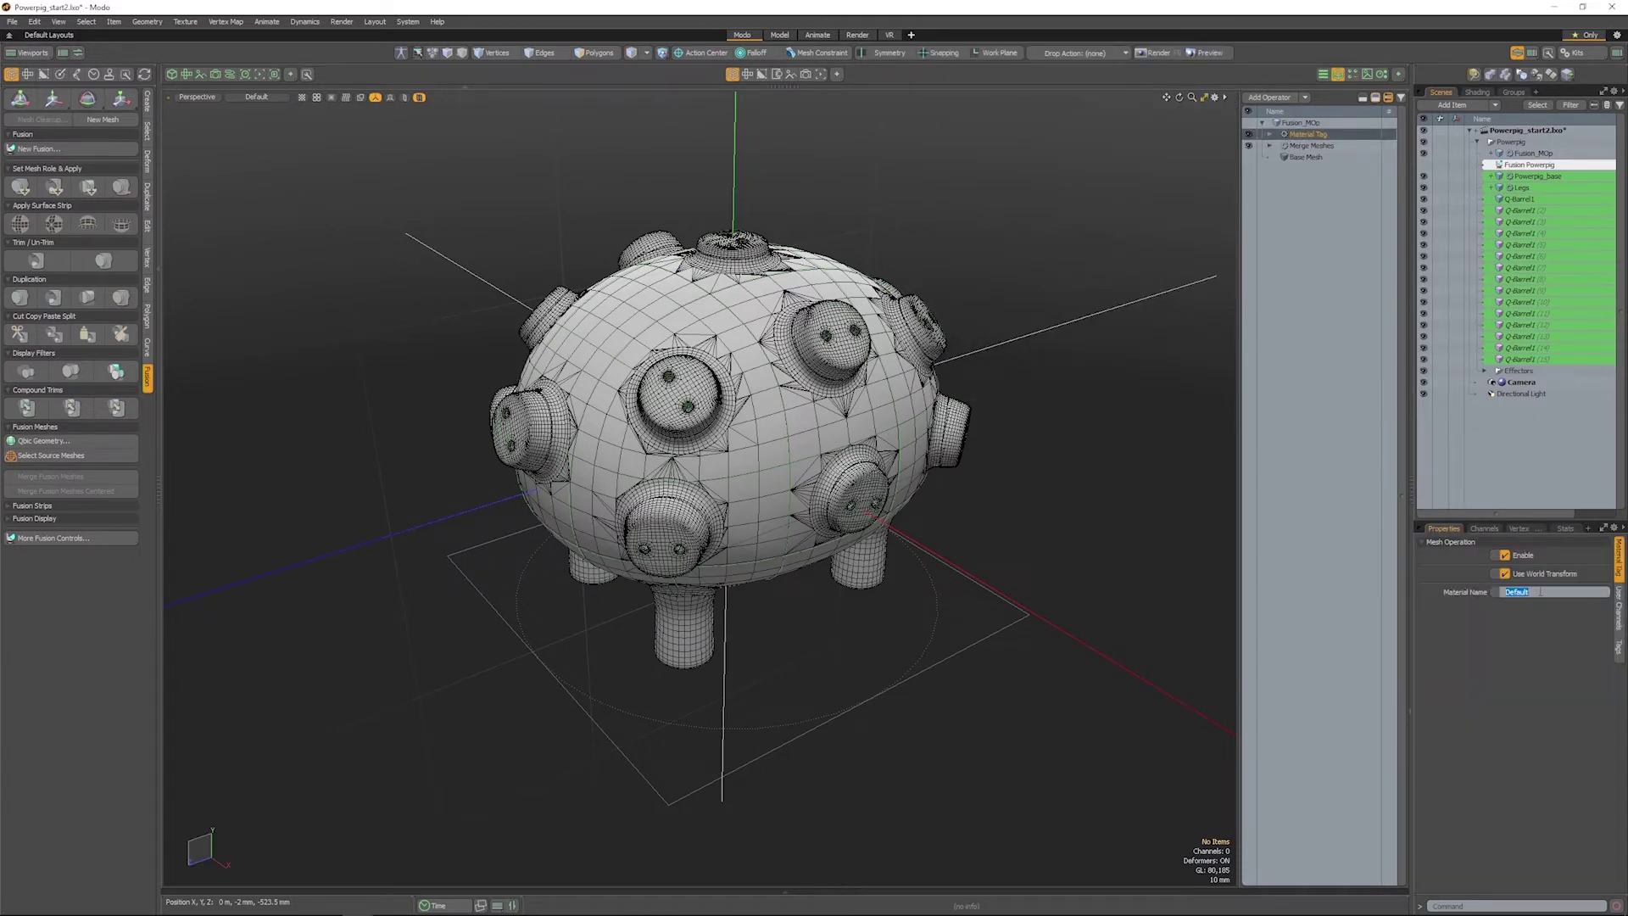
pyautogui.write('Po')
pyautogui.click(1143, 510)
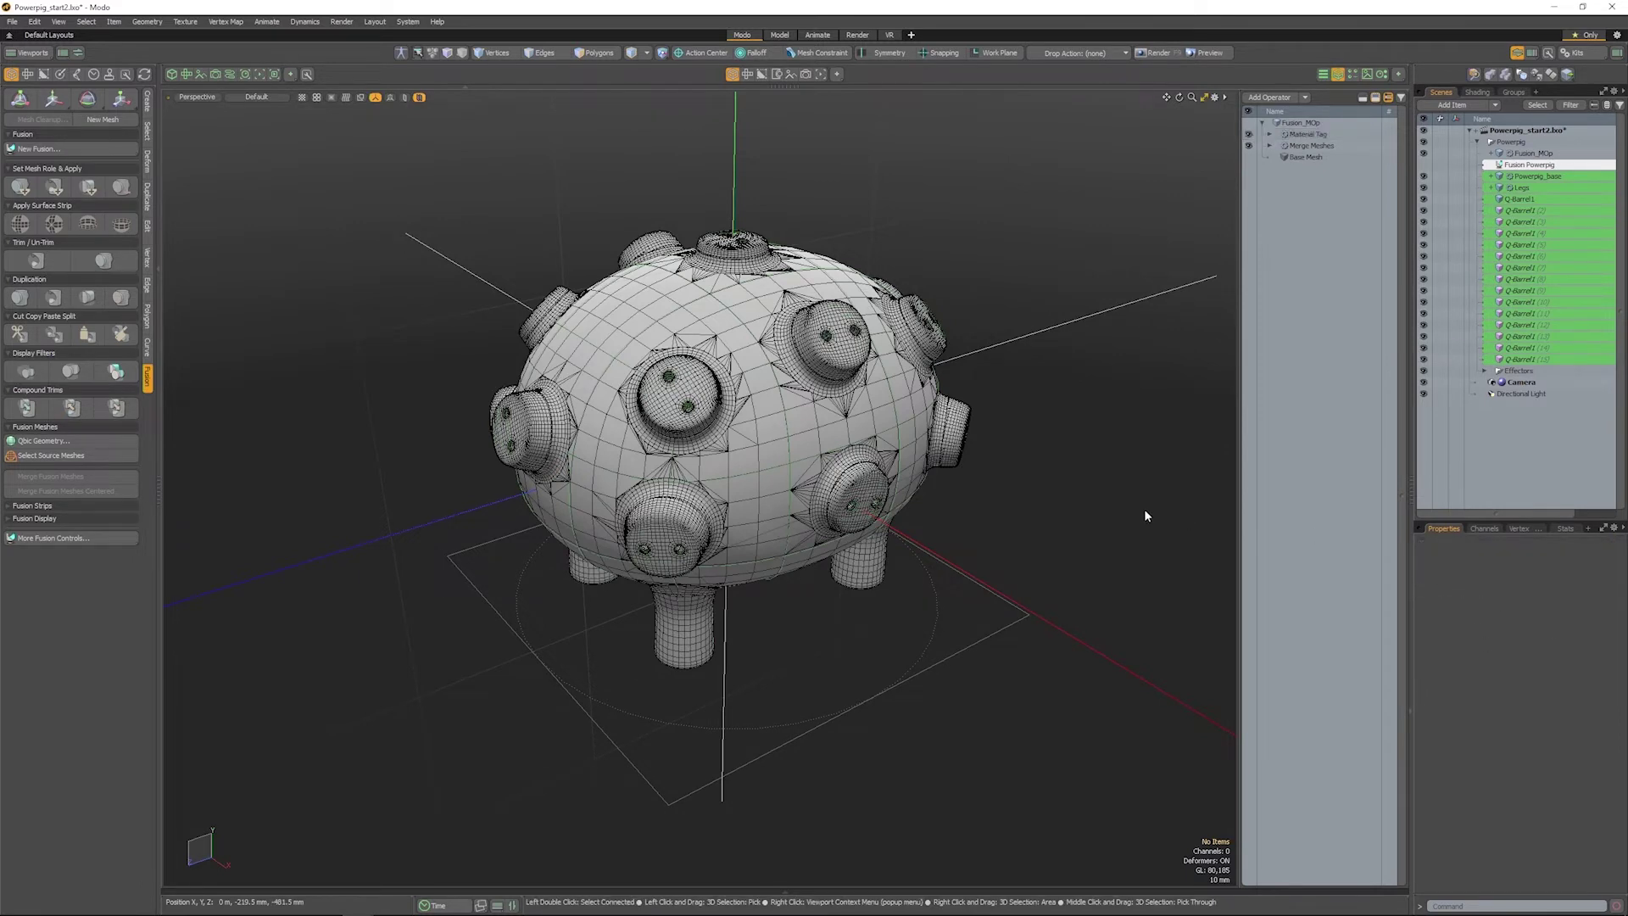
# Step: Add a group to the shader tree, name it Powerpig and set its polygon tag to Powerpig
pyautogui.click(1477, 92)
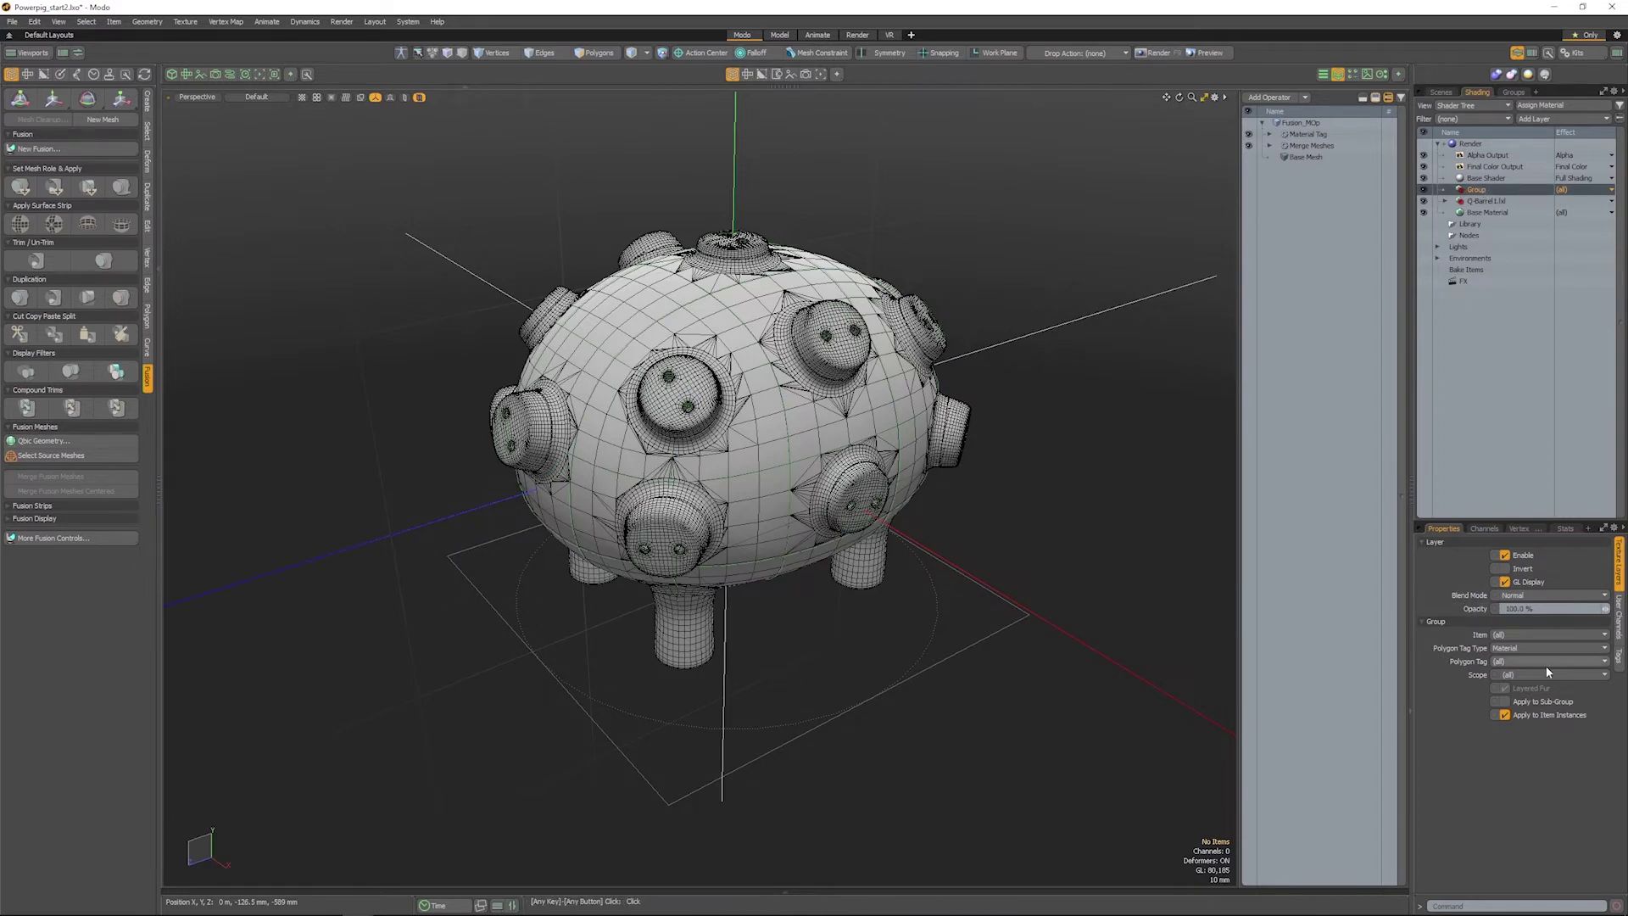
pyautogui.rightClick(1463, 190)
pyautogui.click(1462, 206)
pyautogui.write('Pow')
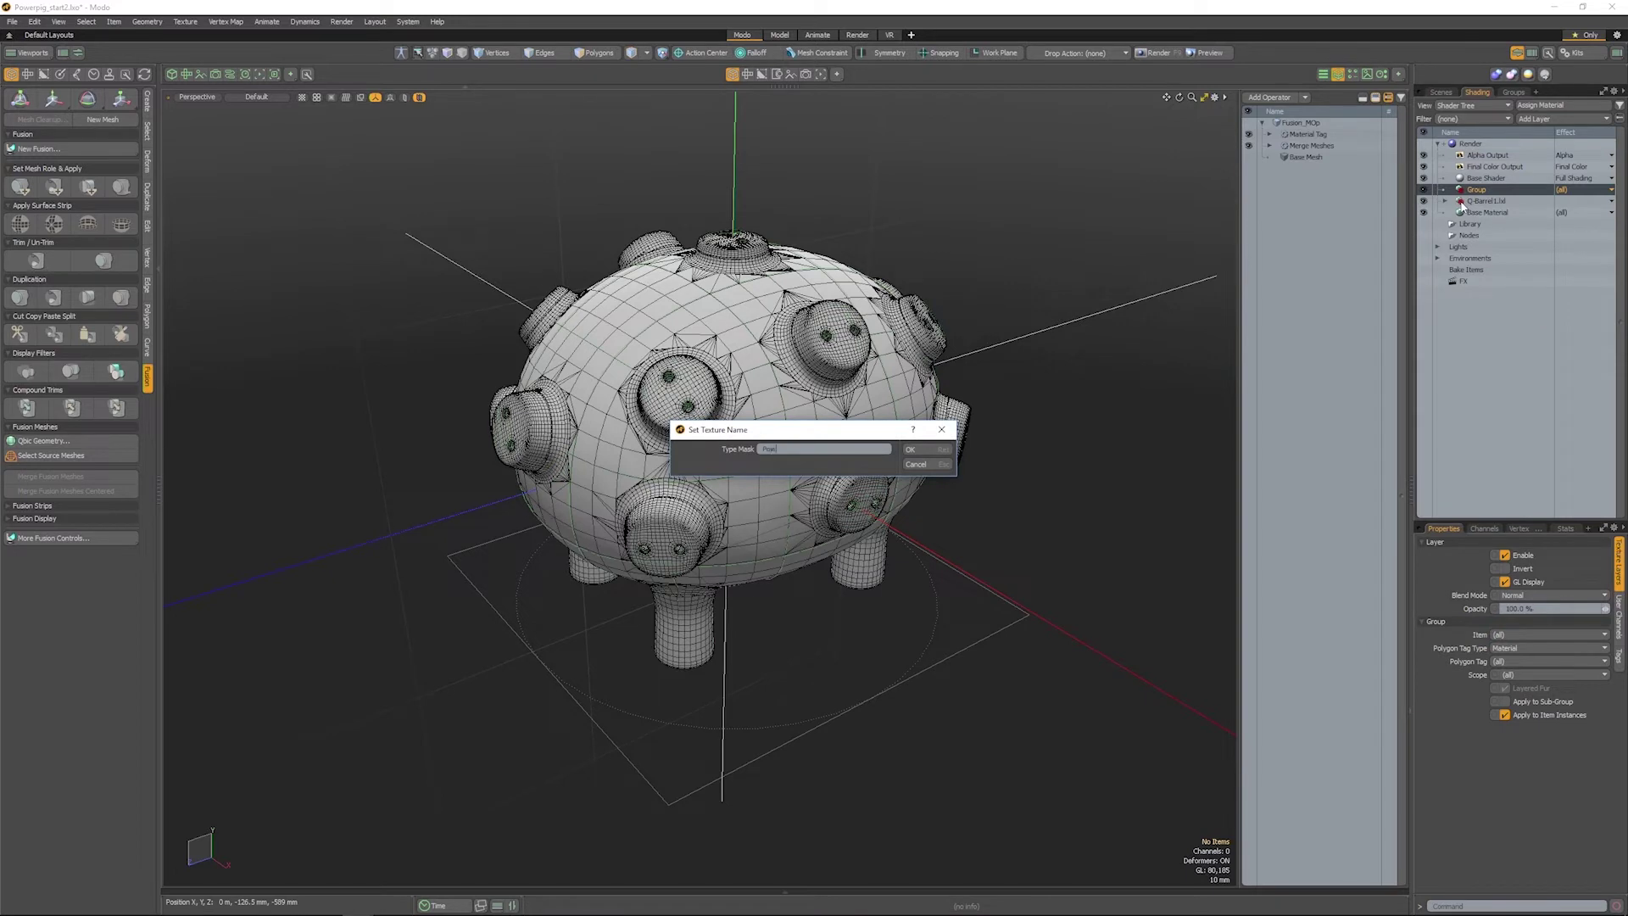
pyautogui.press('Return')
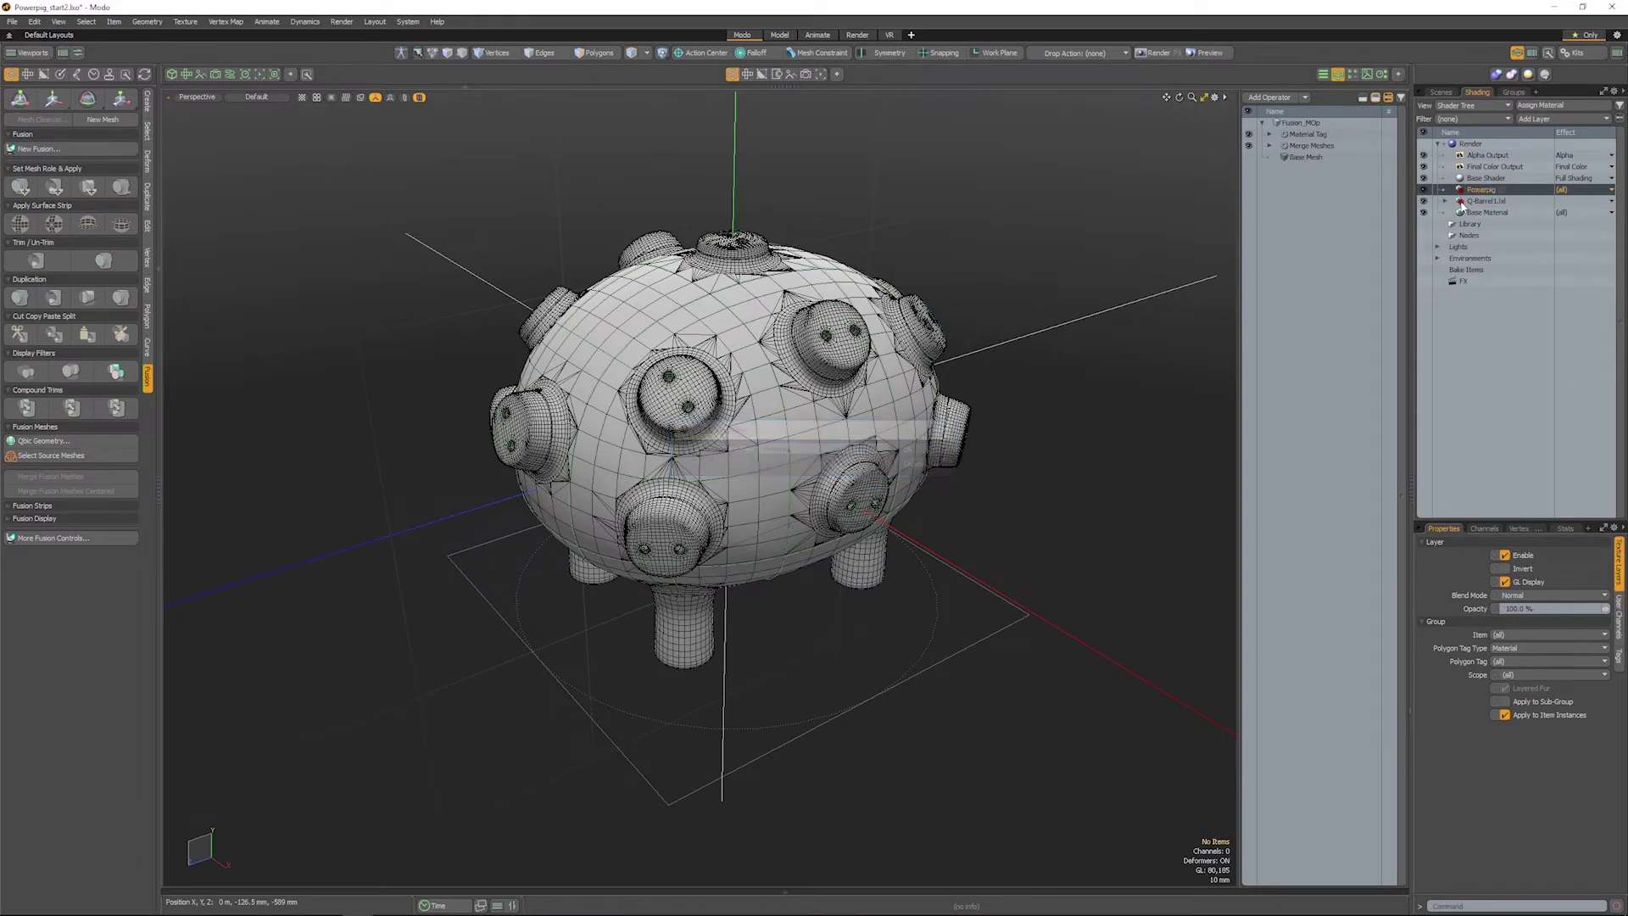
pyautogui.click(1504, 661)
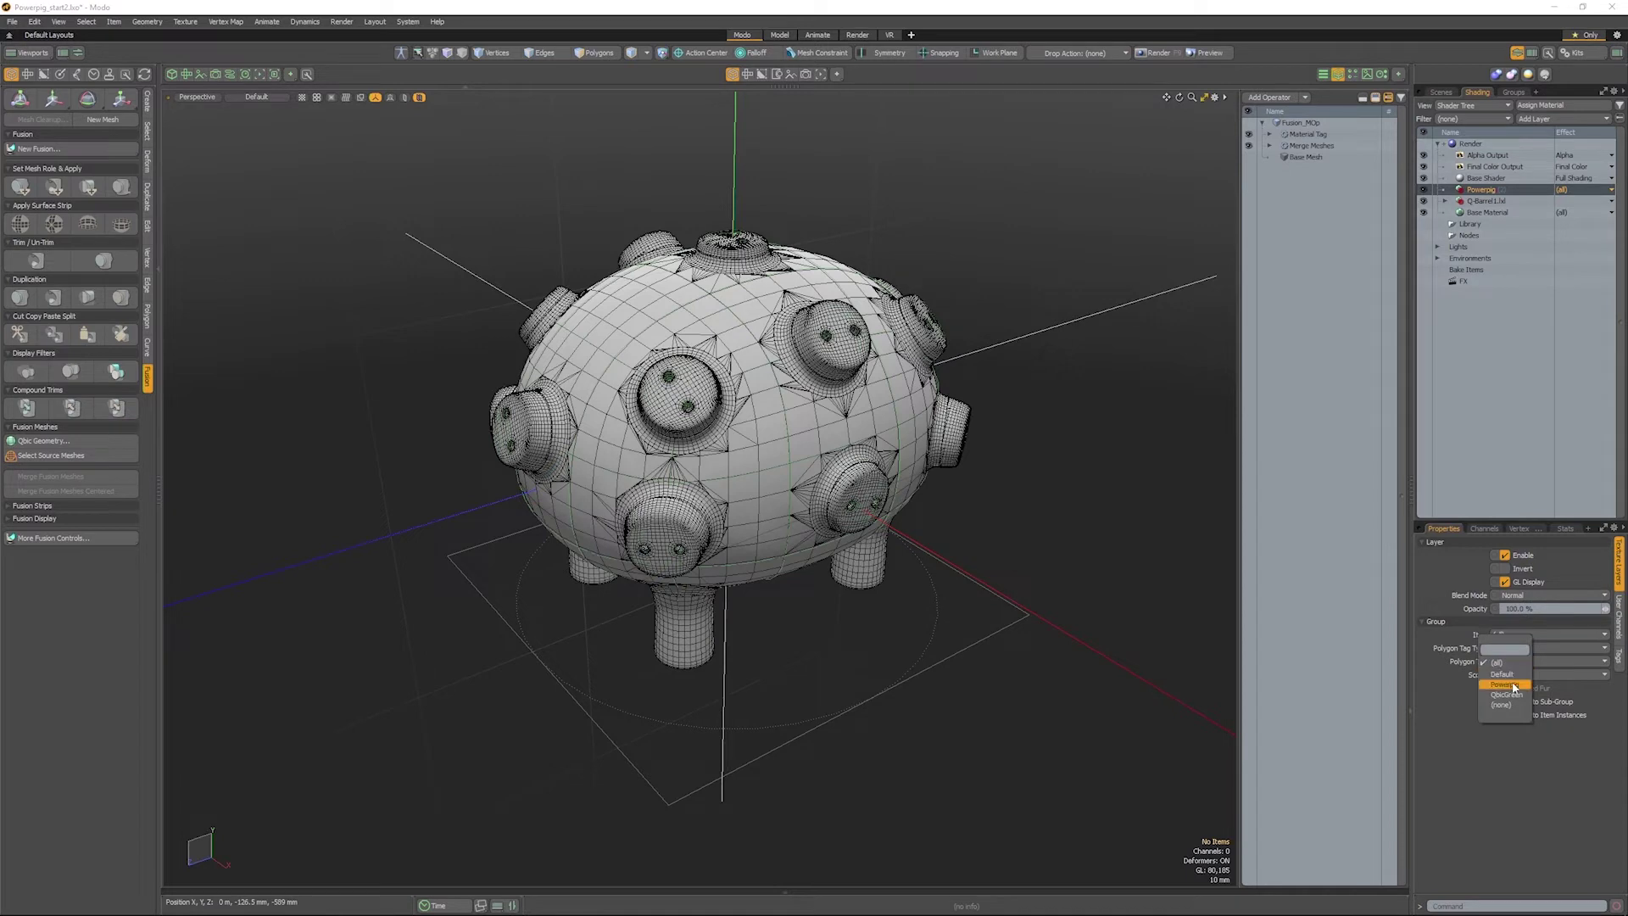
pyautogui.click(1505, 685)
# Step: Add a material to the Powerpig shader group and give it a pink diffuse color
pyautogui.click(1560, 118)
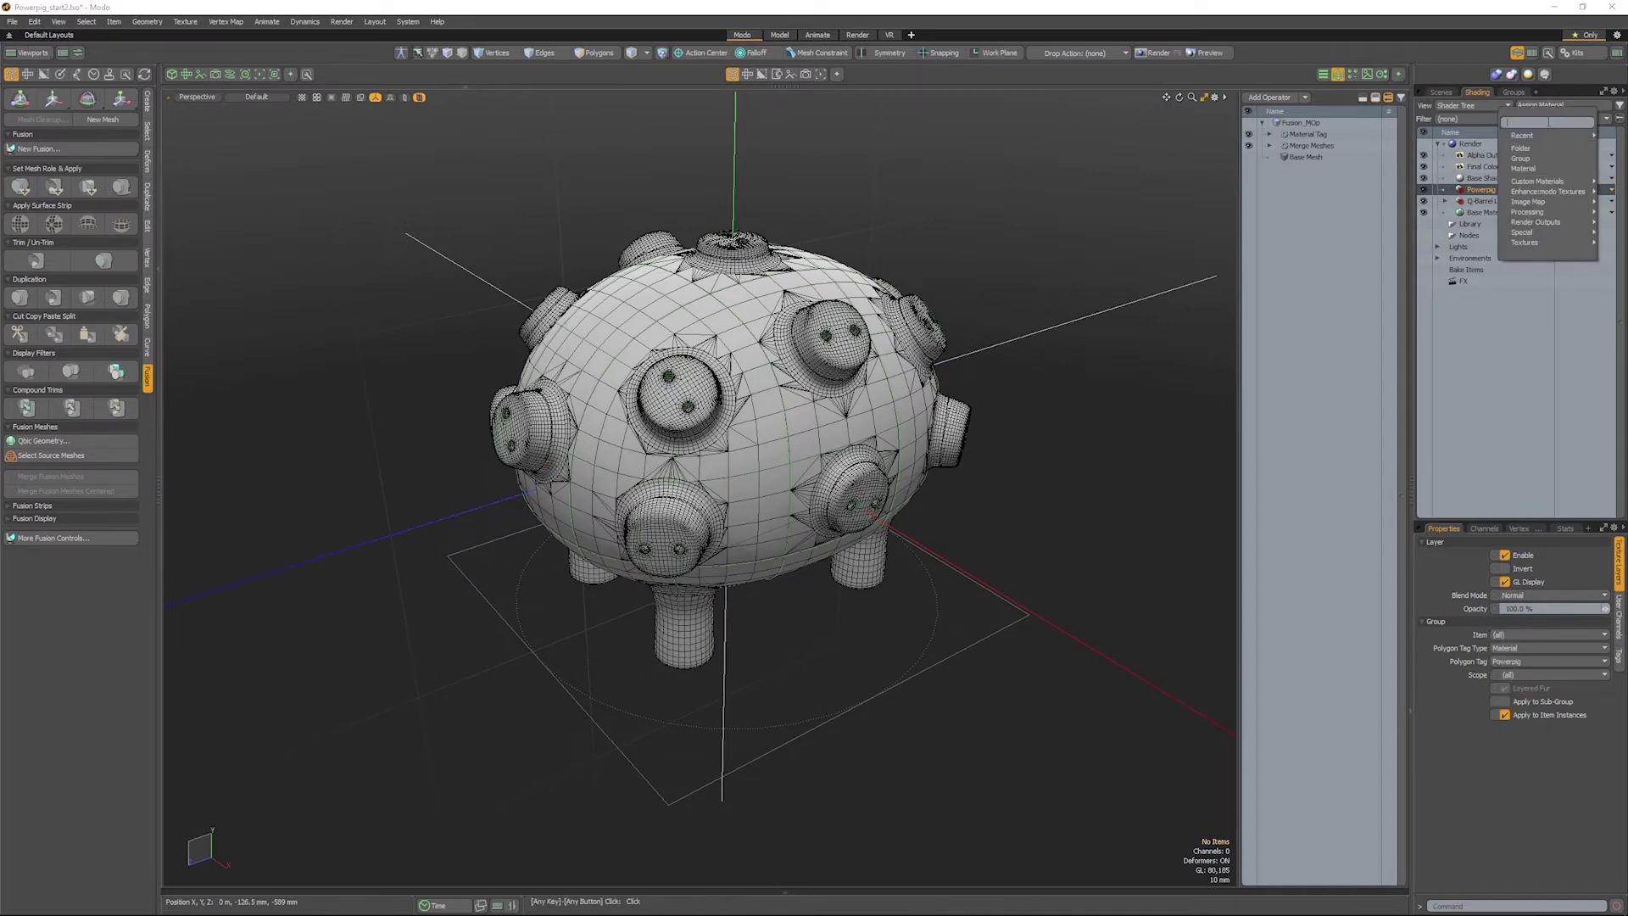
pyautogui.click(1528, 167)
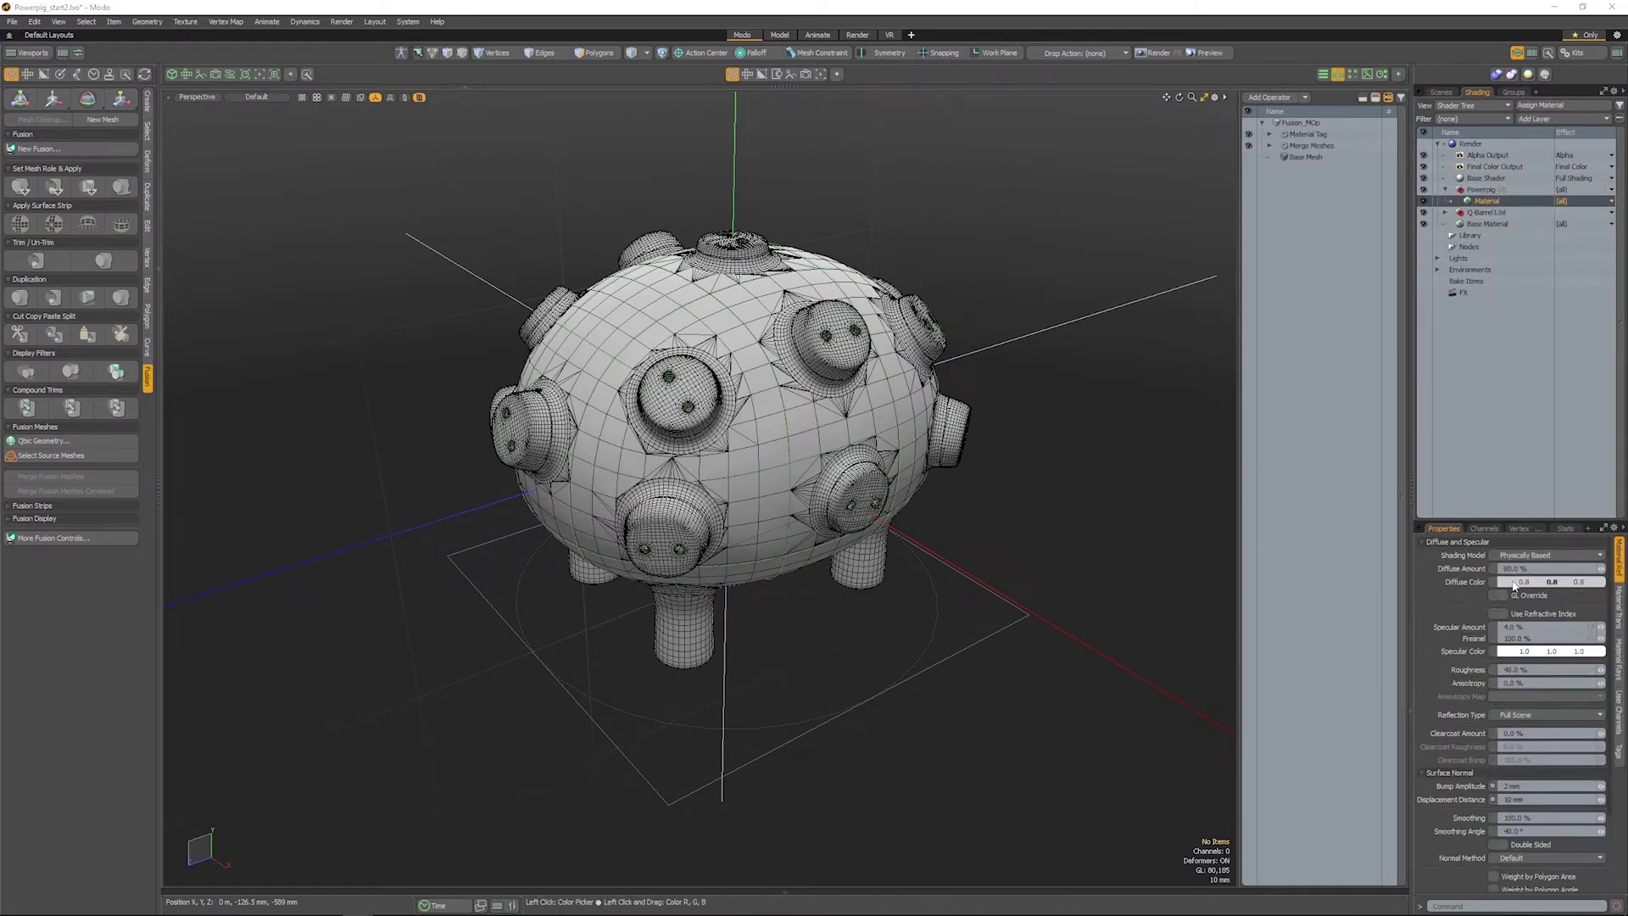
pyautogui.click(1543, 583)
pyautogui.click(1271, 510)
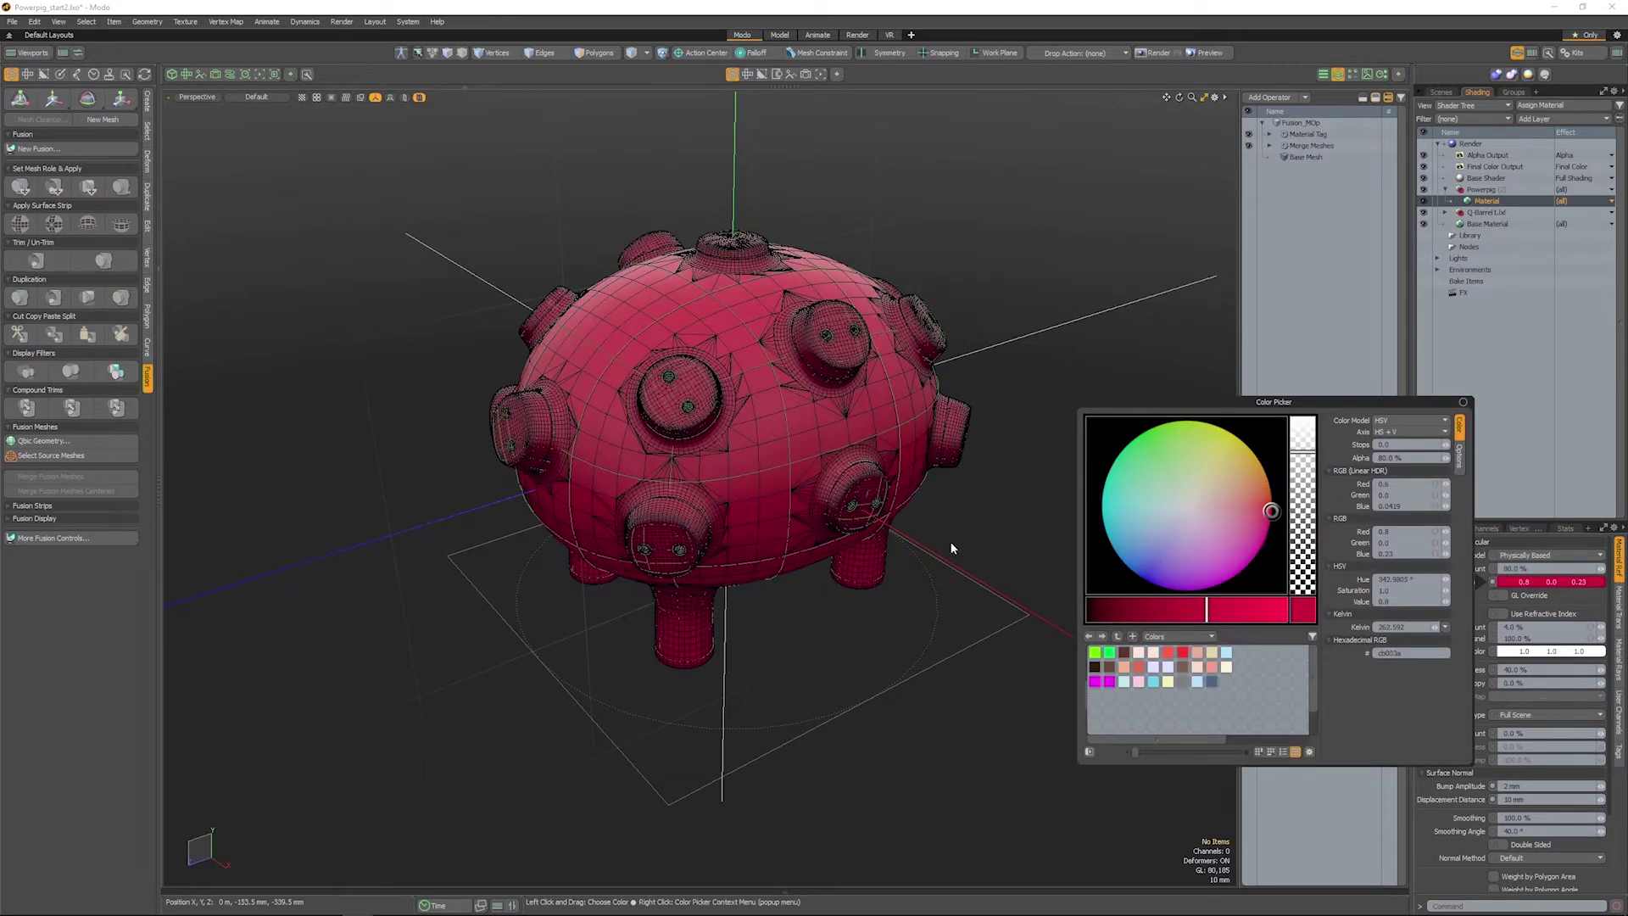
pyautogui.click(1526, 582)
pyautogui.moveTo(1249, 520)
pyautogui.mouseDown()
pyautogui.moveTo(1207, 571)
pyautogui.moveTo(1112, 509)
pyautogui.moveTo(1175, 469)
pyautogui.moveTo(1232, 516)
pyautogui.mouseUp()
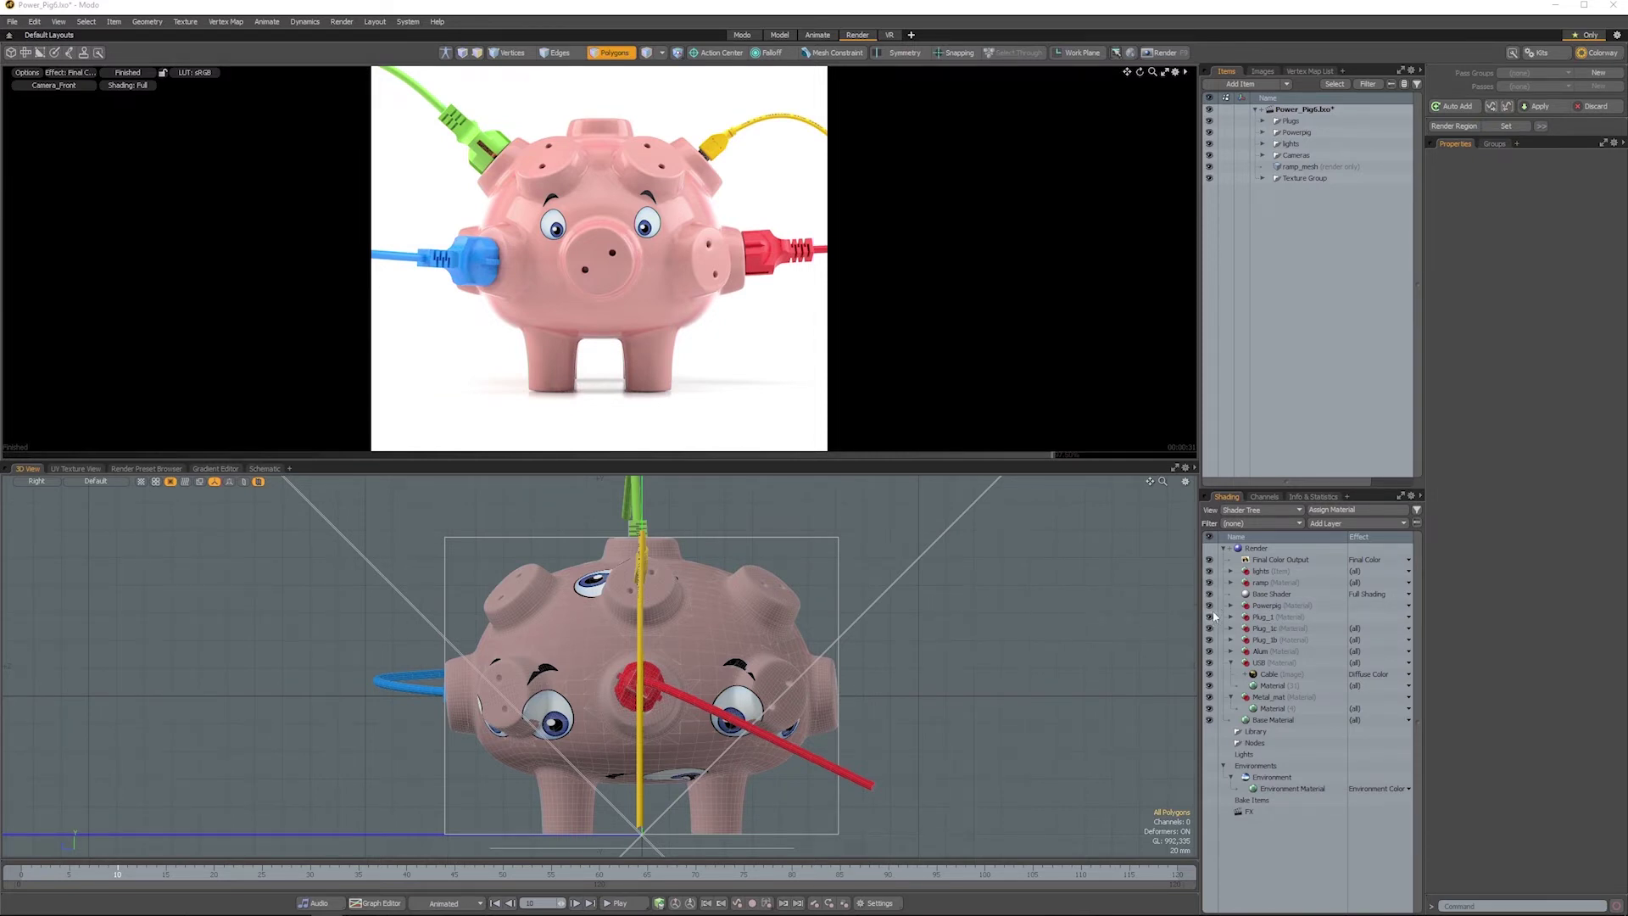
# Step: In the render scene, disable the Powerpig, plug, Alum, USB and Metal_mat shading layers, keeping Base Material enabled
pyautogui.moveTo(1209, 605); pyautogui.dragTo(1210, 719)
pyautogui.click(1208, 709)
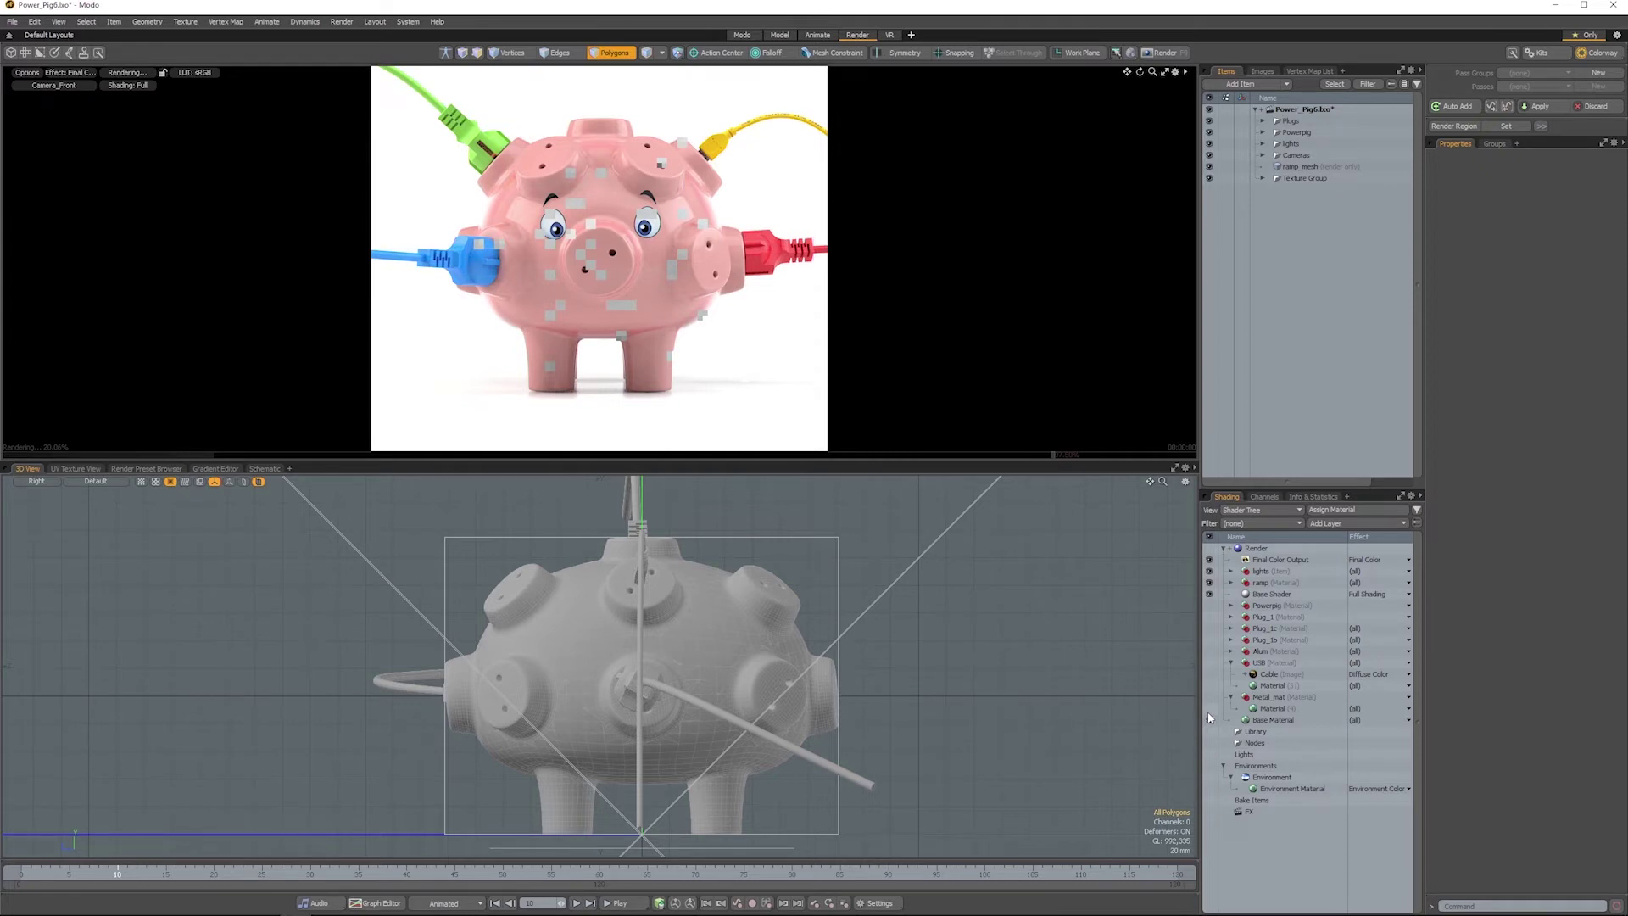
pyautogui.click(1209, 719)
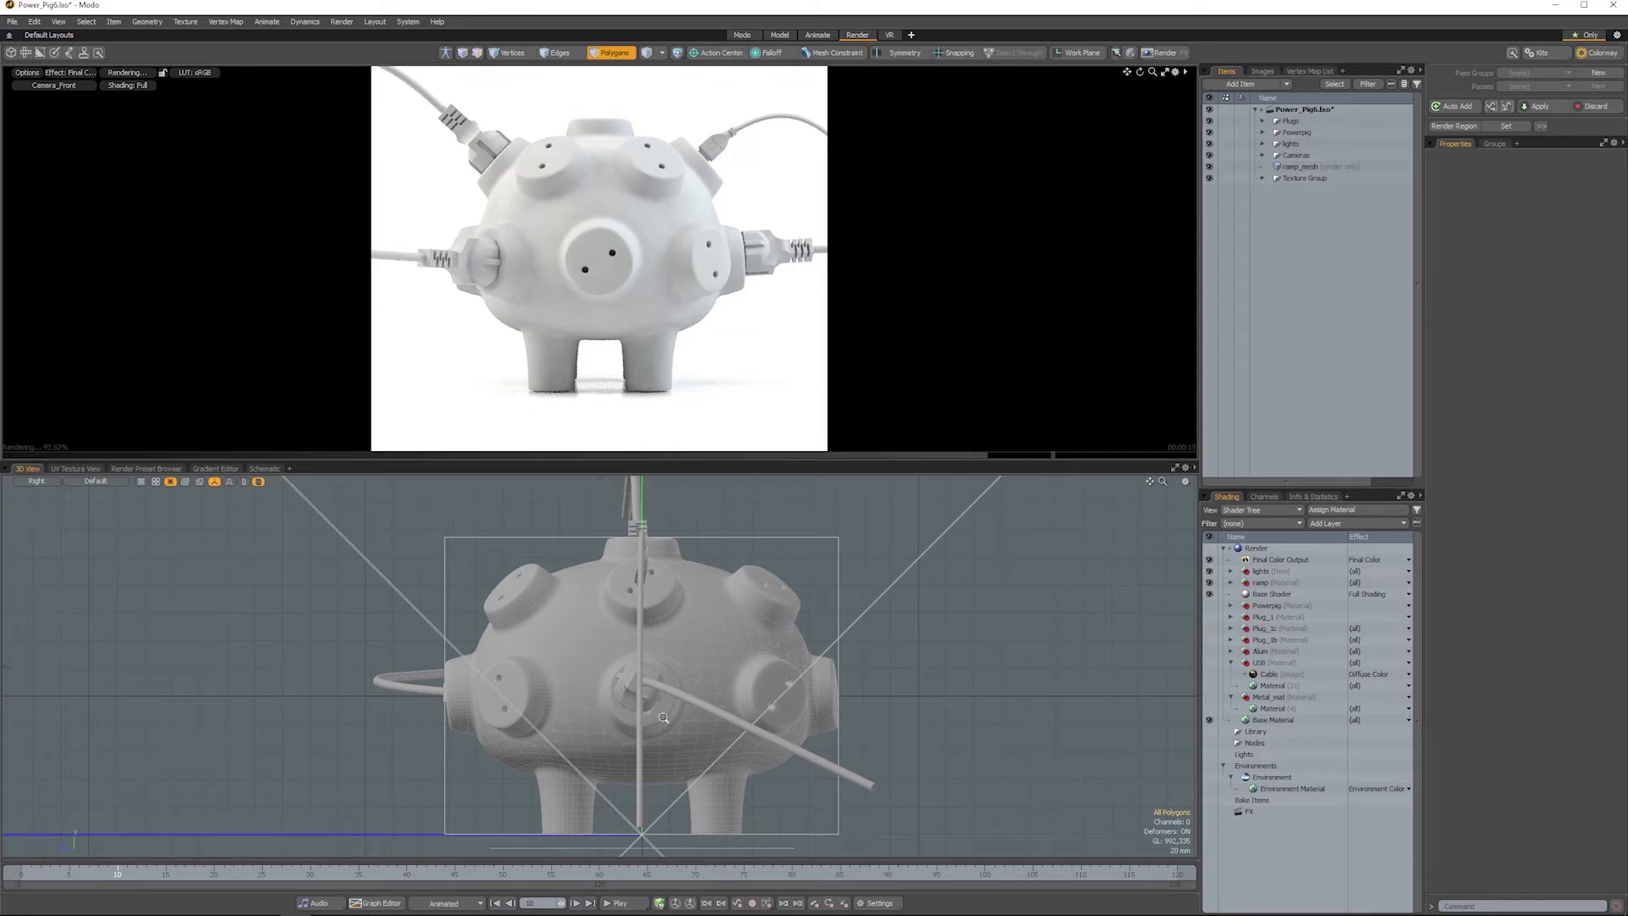
# Step: Inspect the studio light setup and show the luminosity settings of the lightpoly_mat_L material
pyautogui.scroll(-5, 664, 718)
pyautogui.keyDown('alt'); pyautogui.moveTo(637, 671); pyautogui.dragTo(556, 656); pyautogui.keyUp('alt')
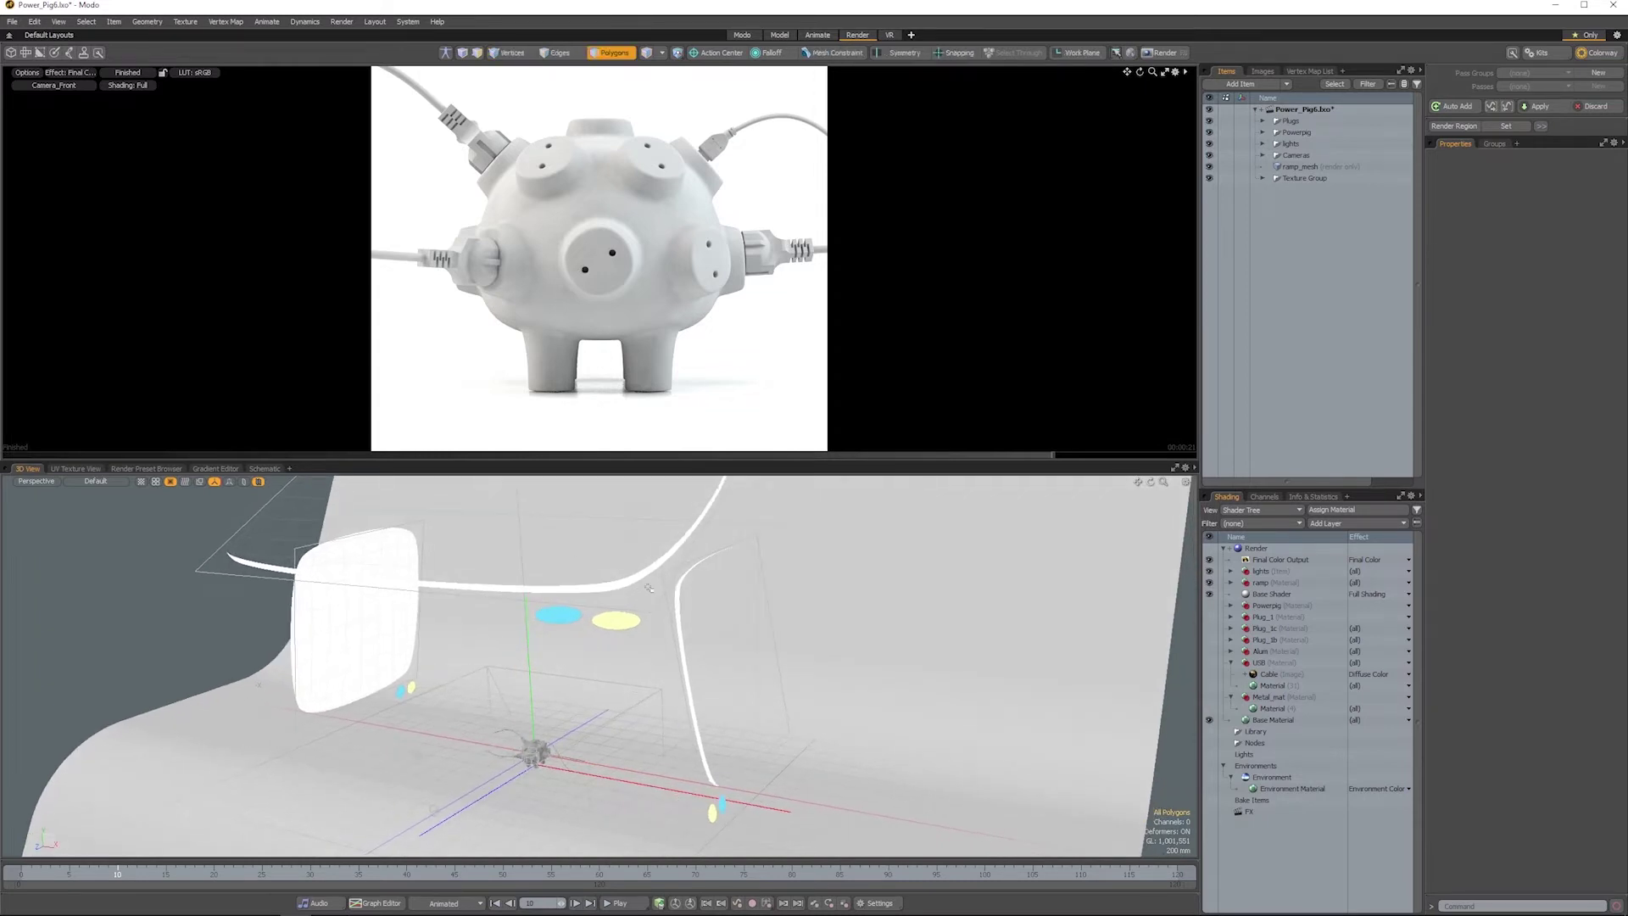
pyautogui.click(1230, 571)
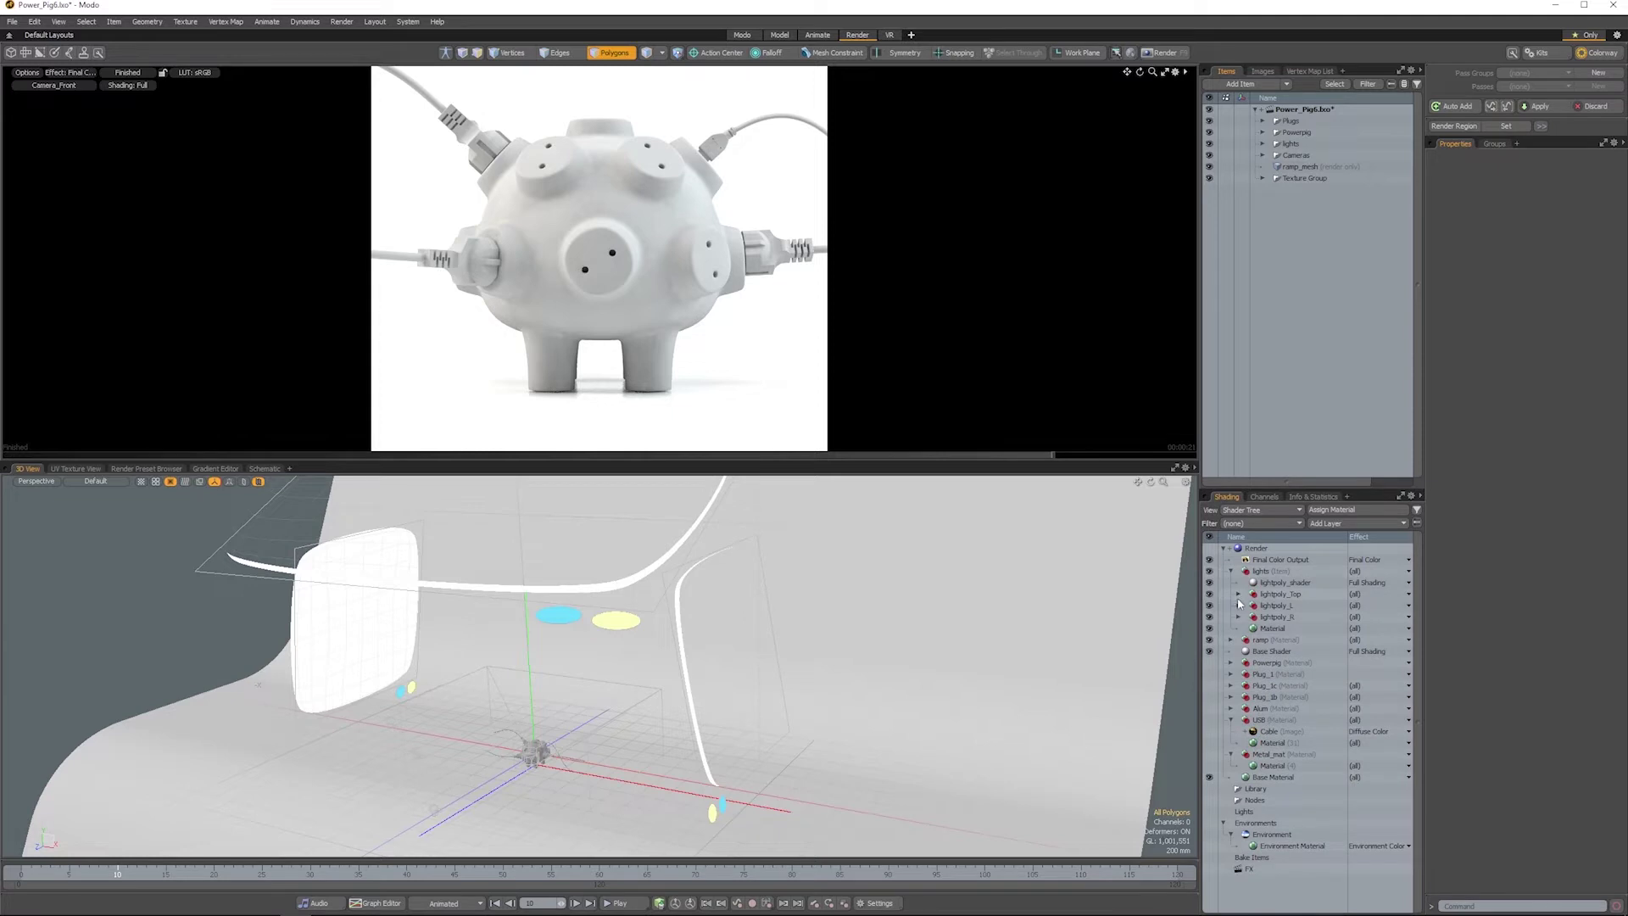
pyautogui.click(1238, 605)
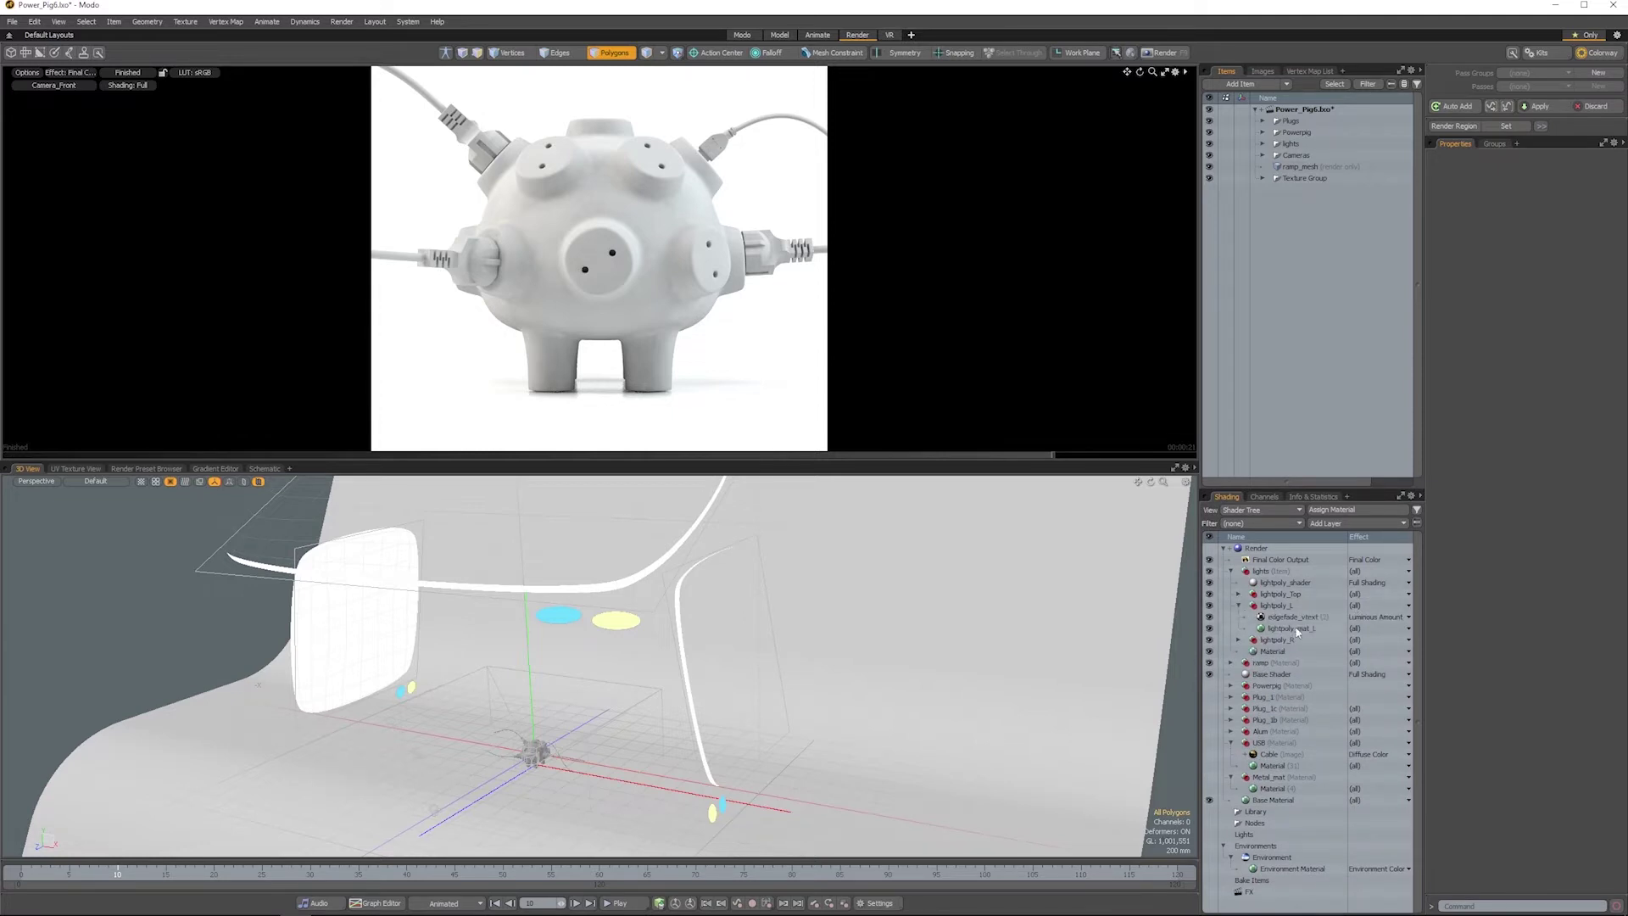
pyautogui.click(1300, 629)
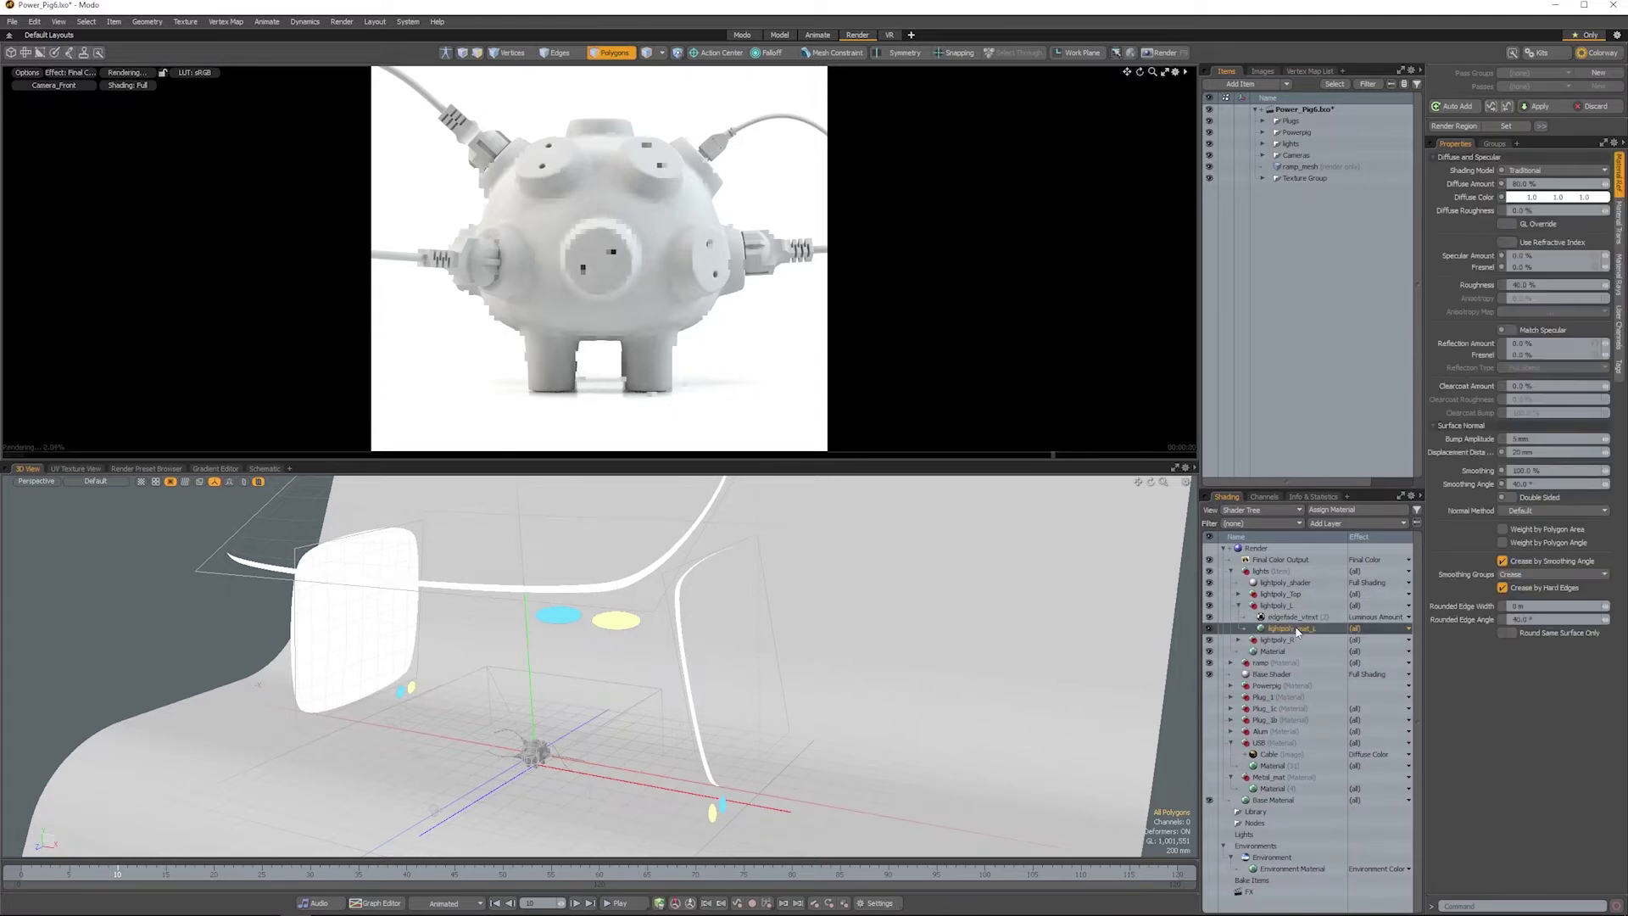
pyautogui.click(1620, 227)
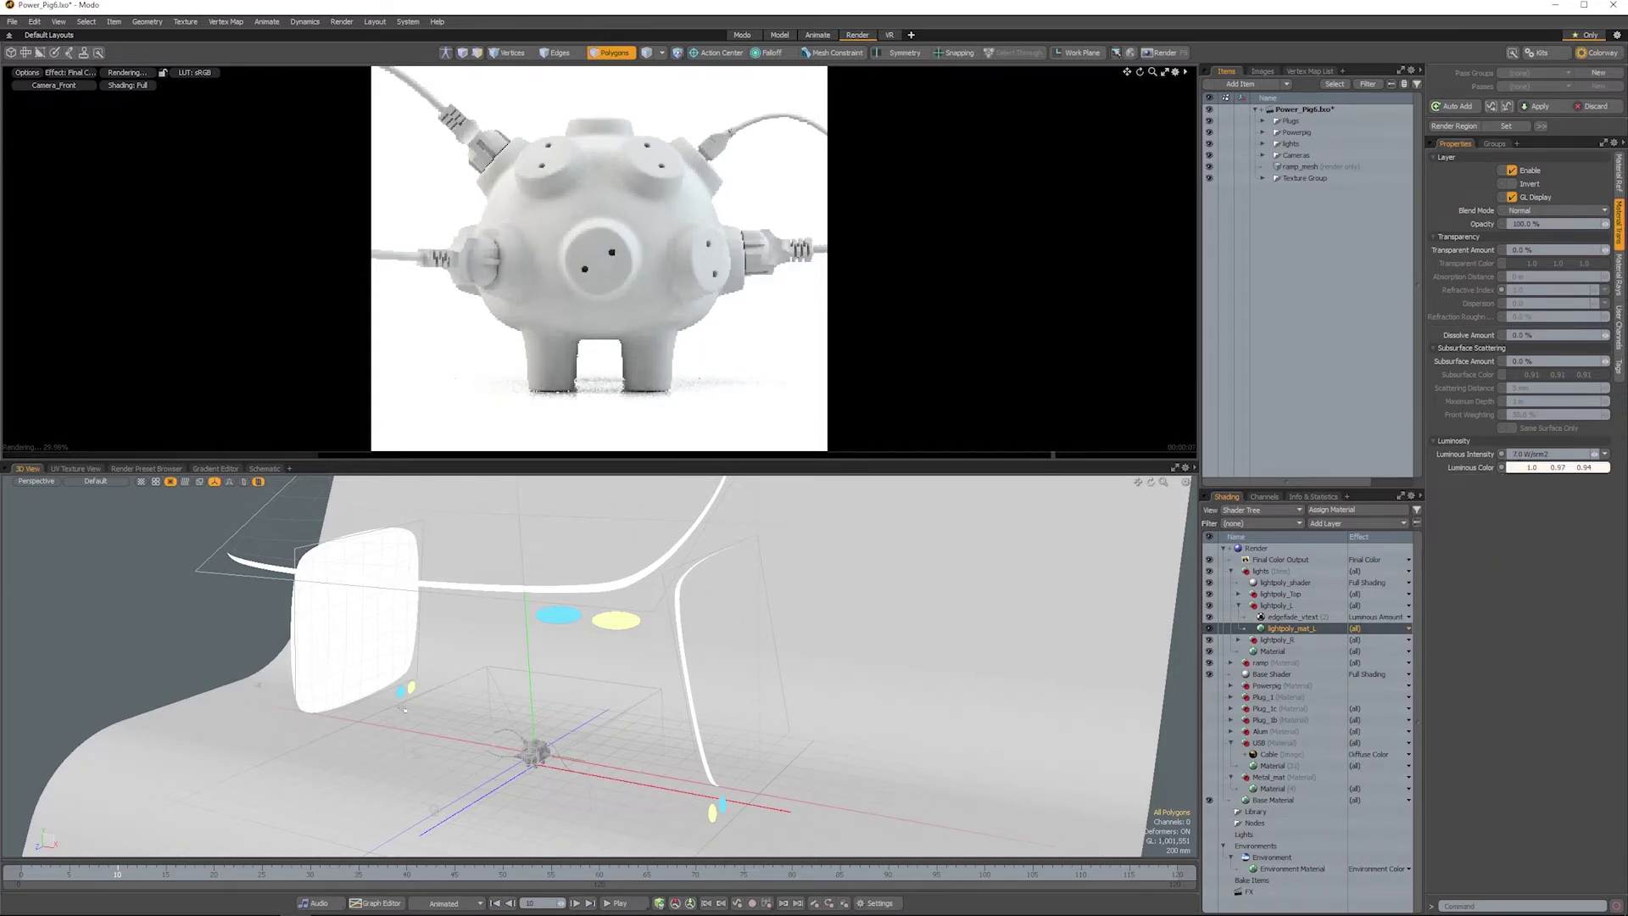
# Step: Test the lightpoly_mat_L panel light with a luminous intensity of 0 and restore it to 7
pyautogui.press('space')
pyautogui.click(413, 691)
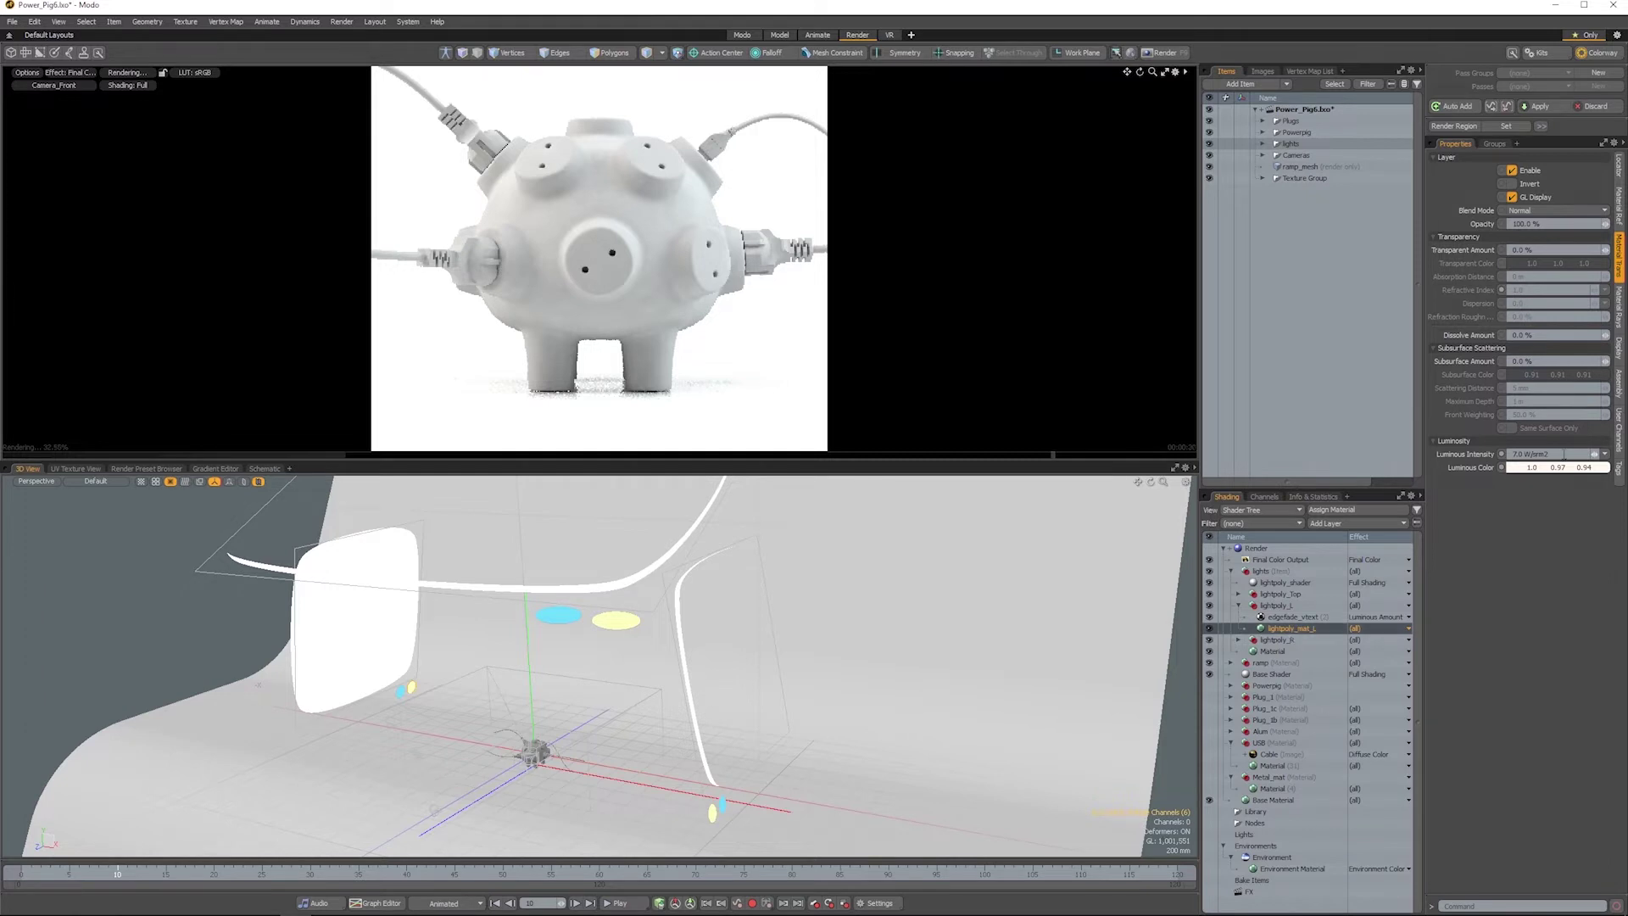
pyautogui.click(1564, 455)
pyautogui.write('0')
pyautogui.press('Return')
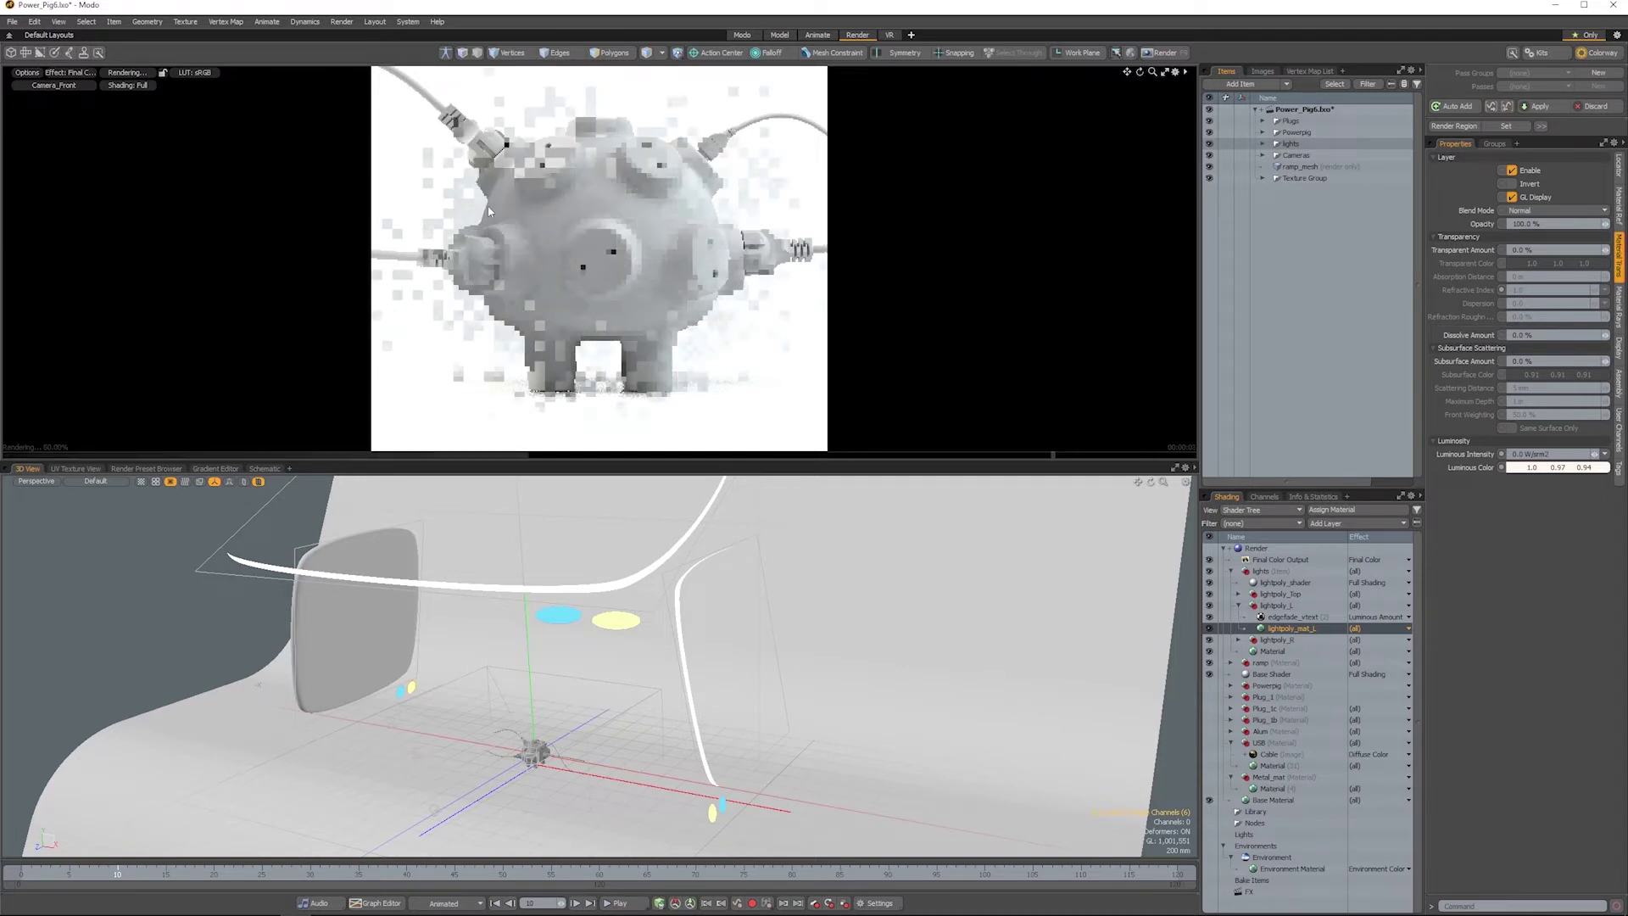
pyautogui.click(1554, 454)
pyautogui.write('7')
pyautogui.press('Return')
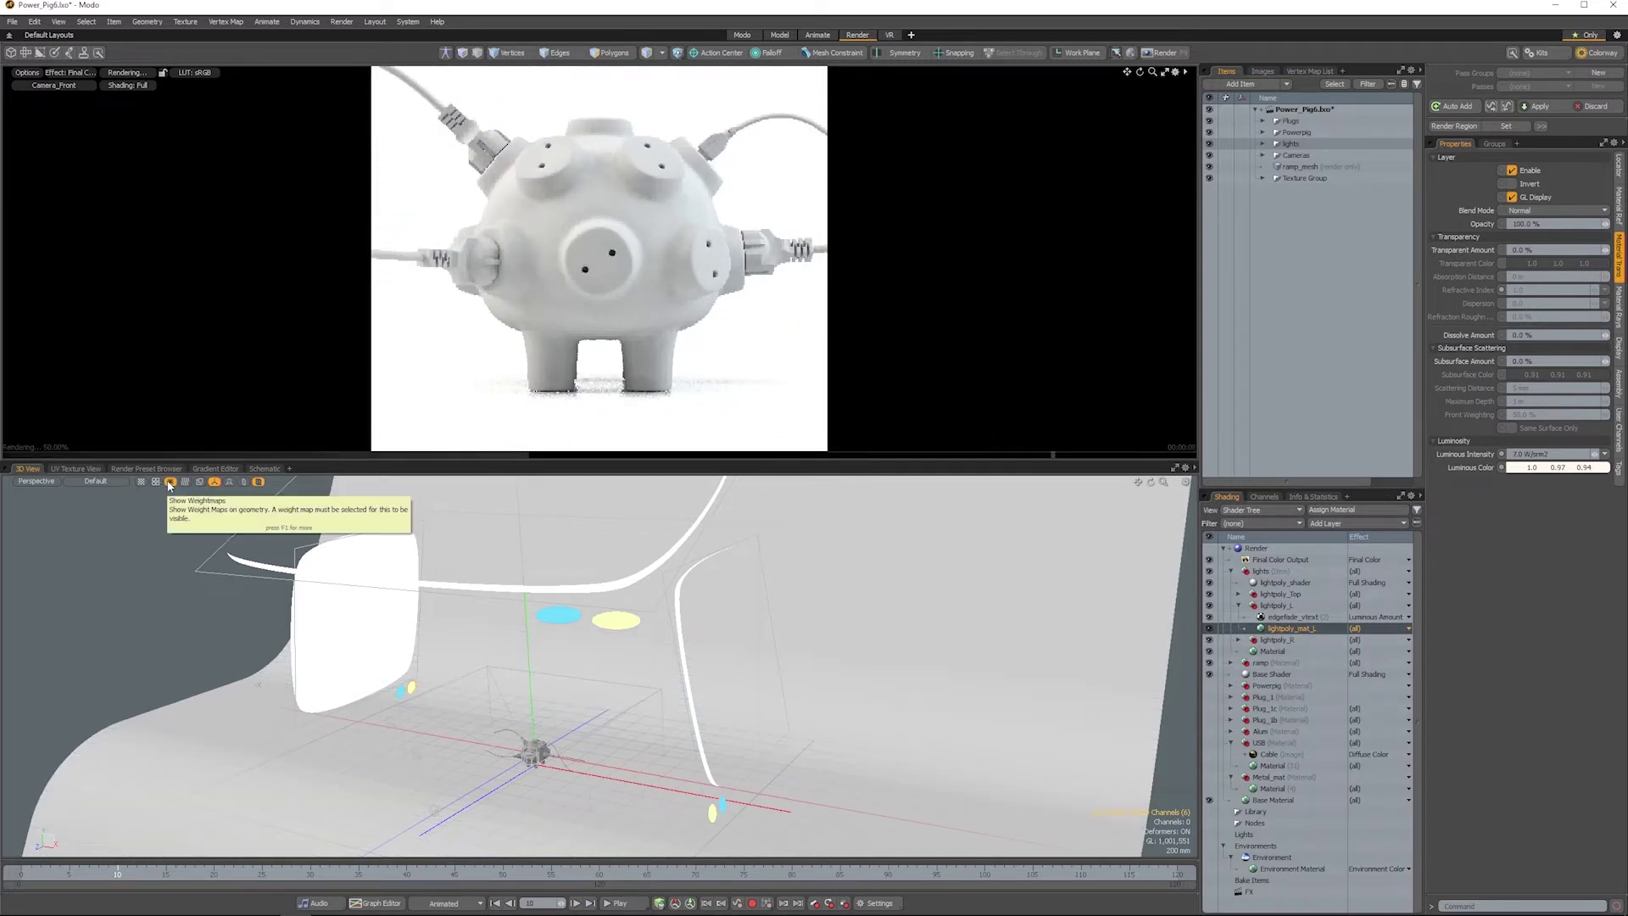
# Step: Display the edgefade weight map on the lightpoly_mesh of the lightpoly_L light
pyautogui.click(1262, 144)
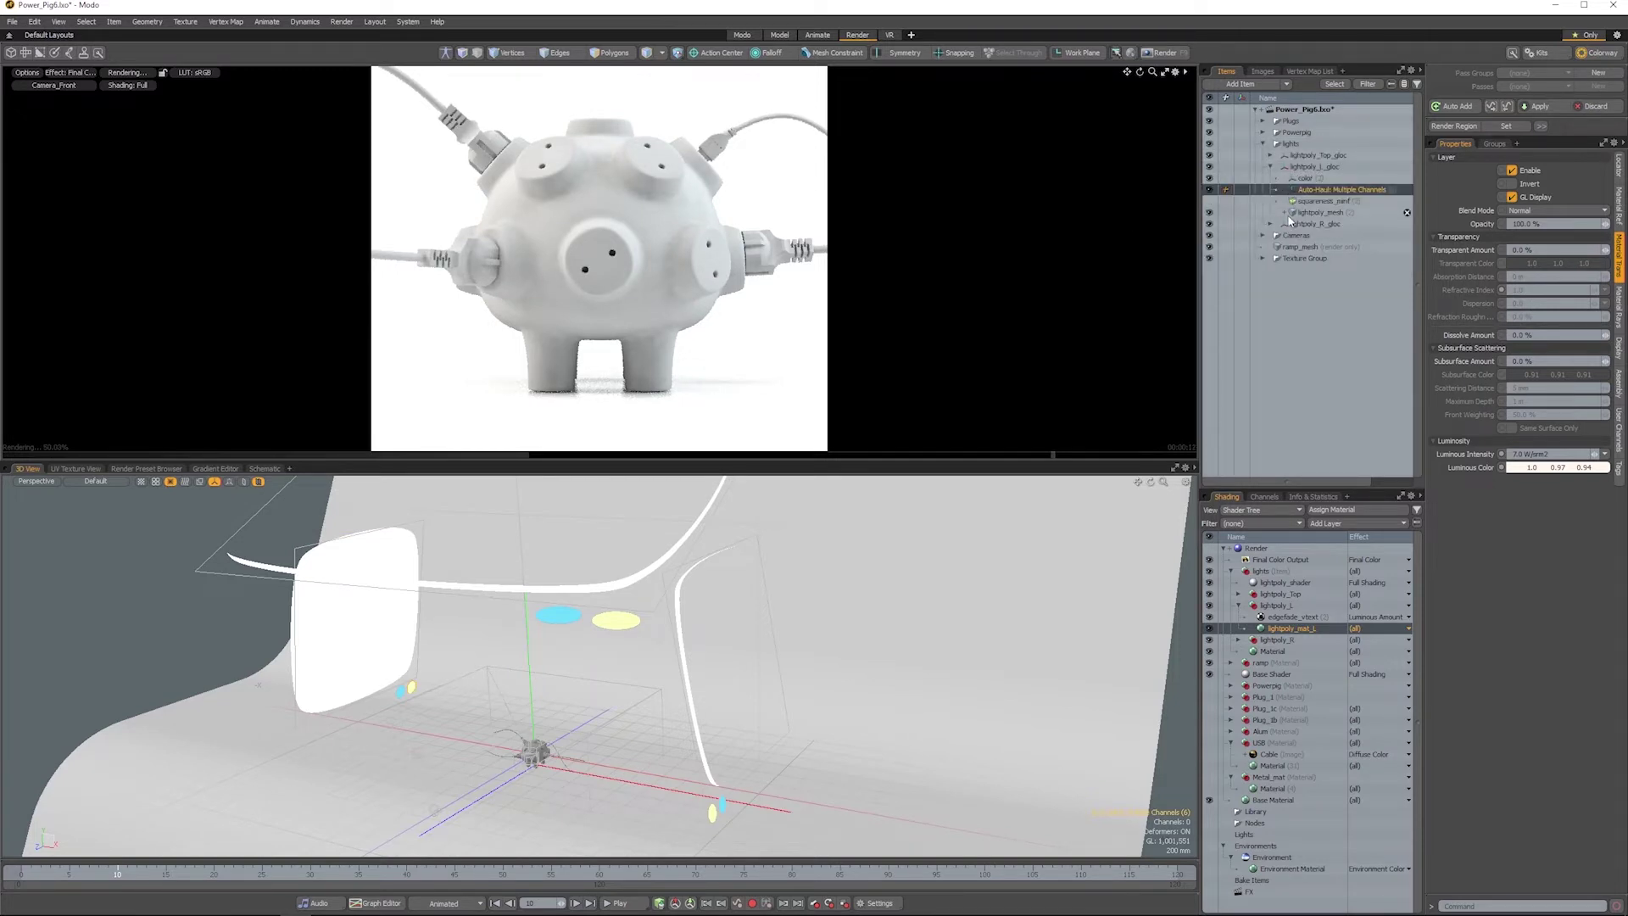
pyautogui.click(1319, 212)
pyautogui.click(1311, 72)
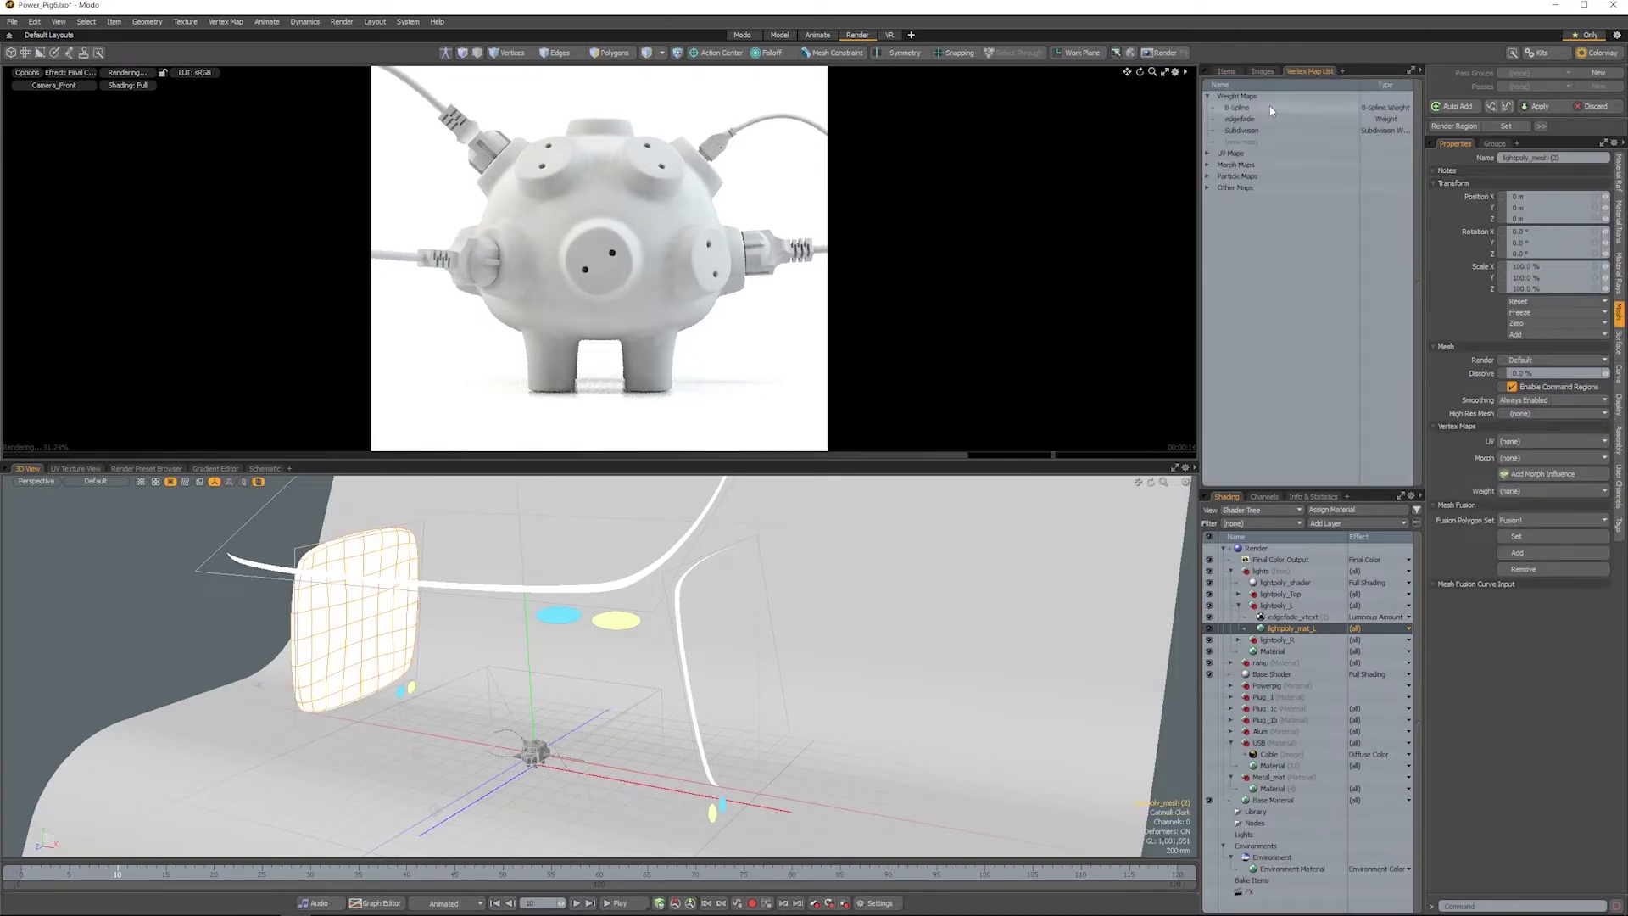
pyautogui.click(1238, 120)
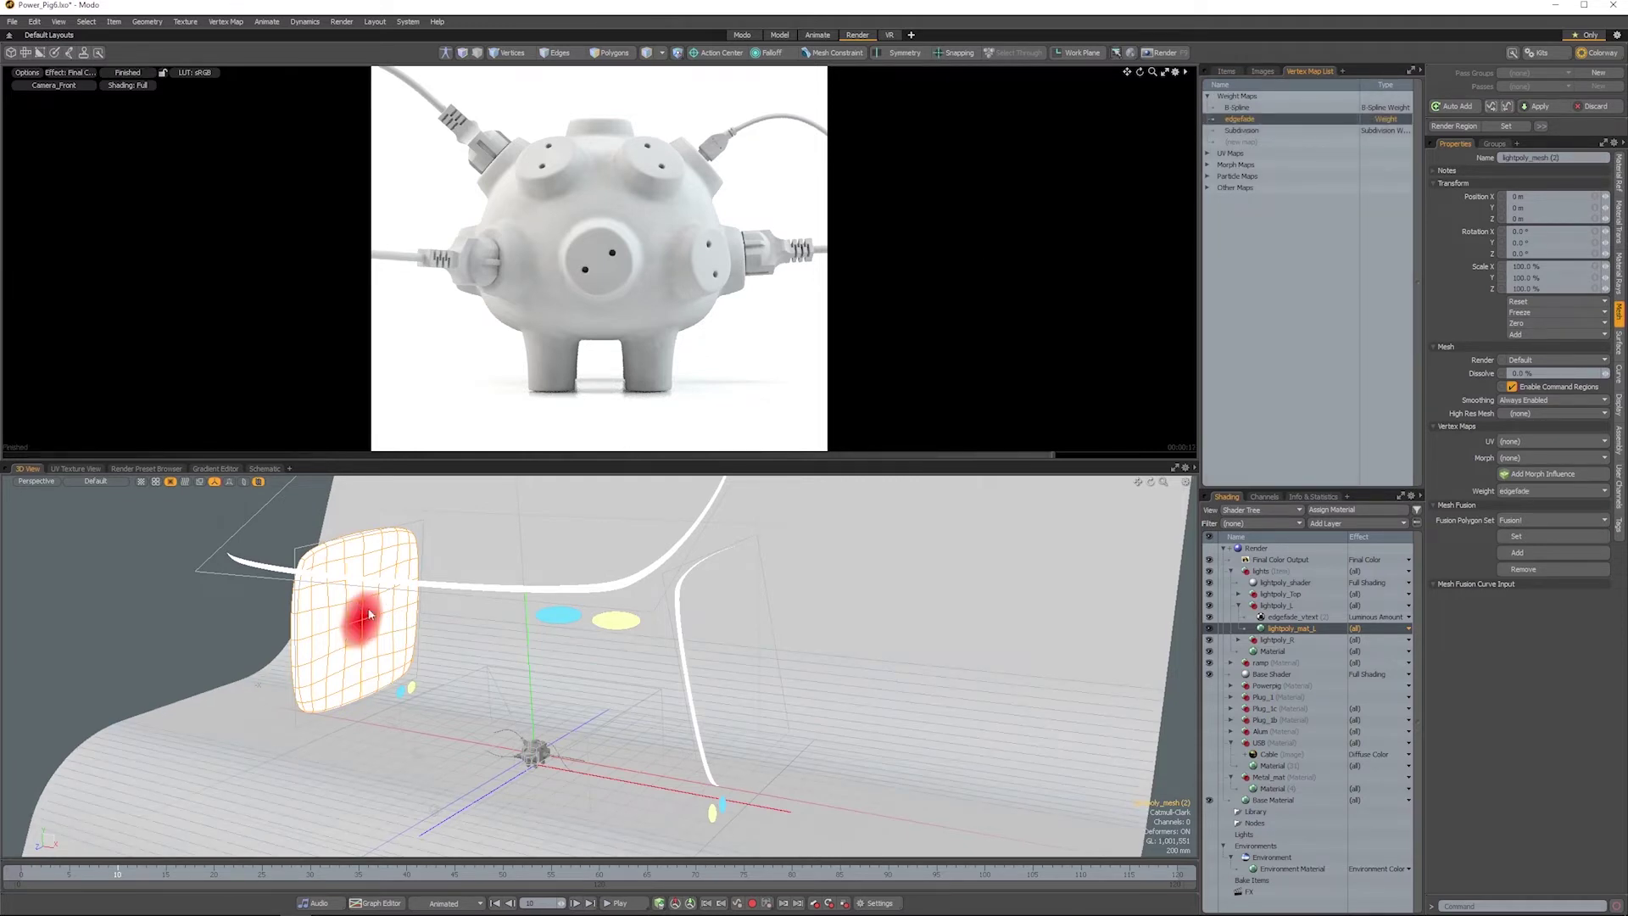
# Step: Inspect the settings of the edgefade texture layer and the lightpoly_mat_L material, and collapse the lightpoly_L shading group
pyautogui.click(1290, 616)
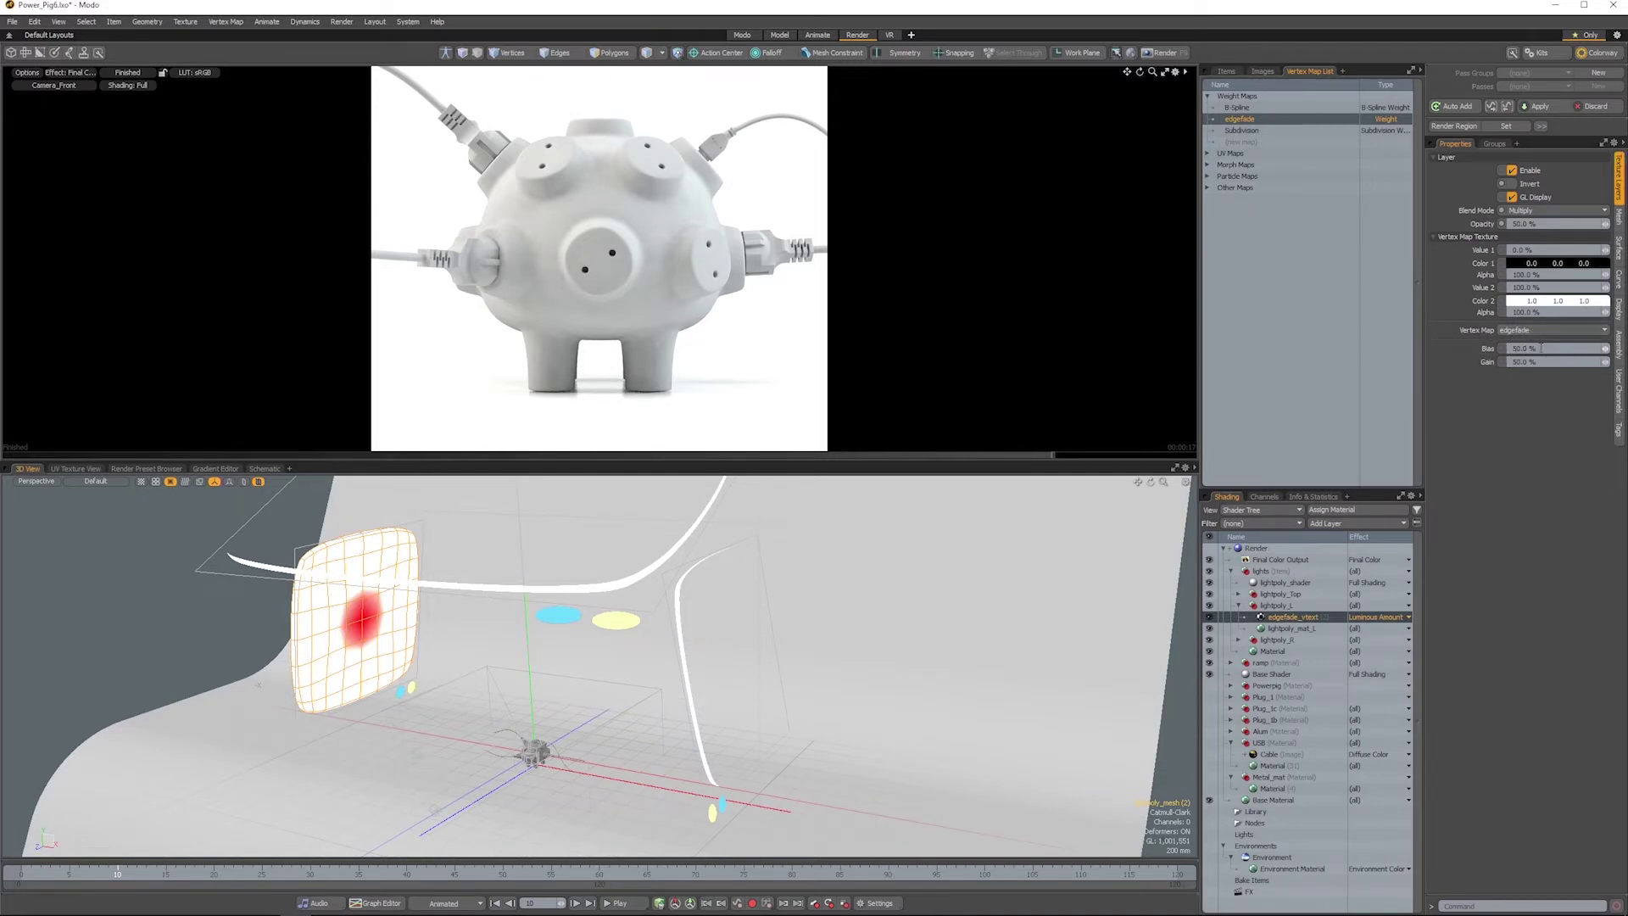
pyautogui.click(1282, 629)
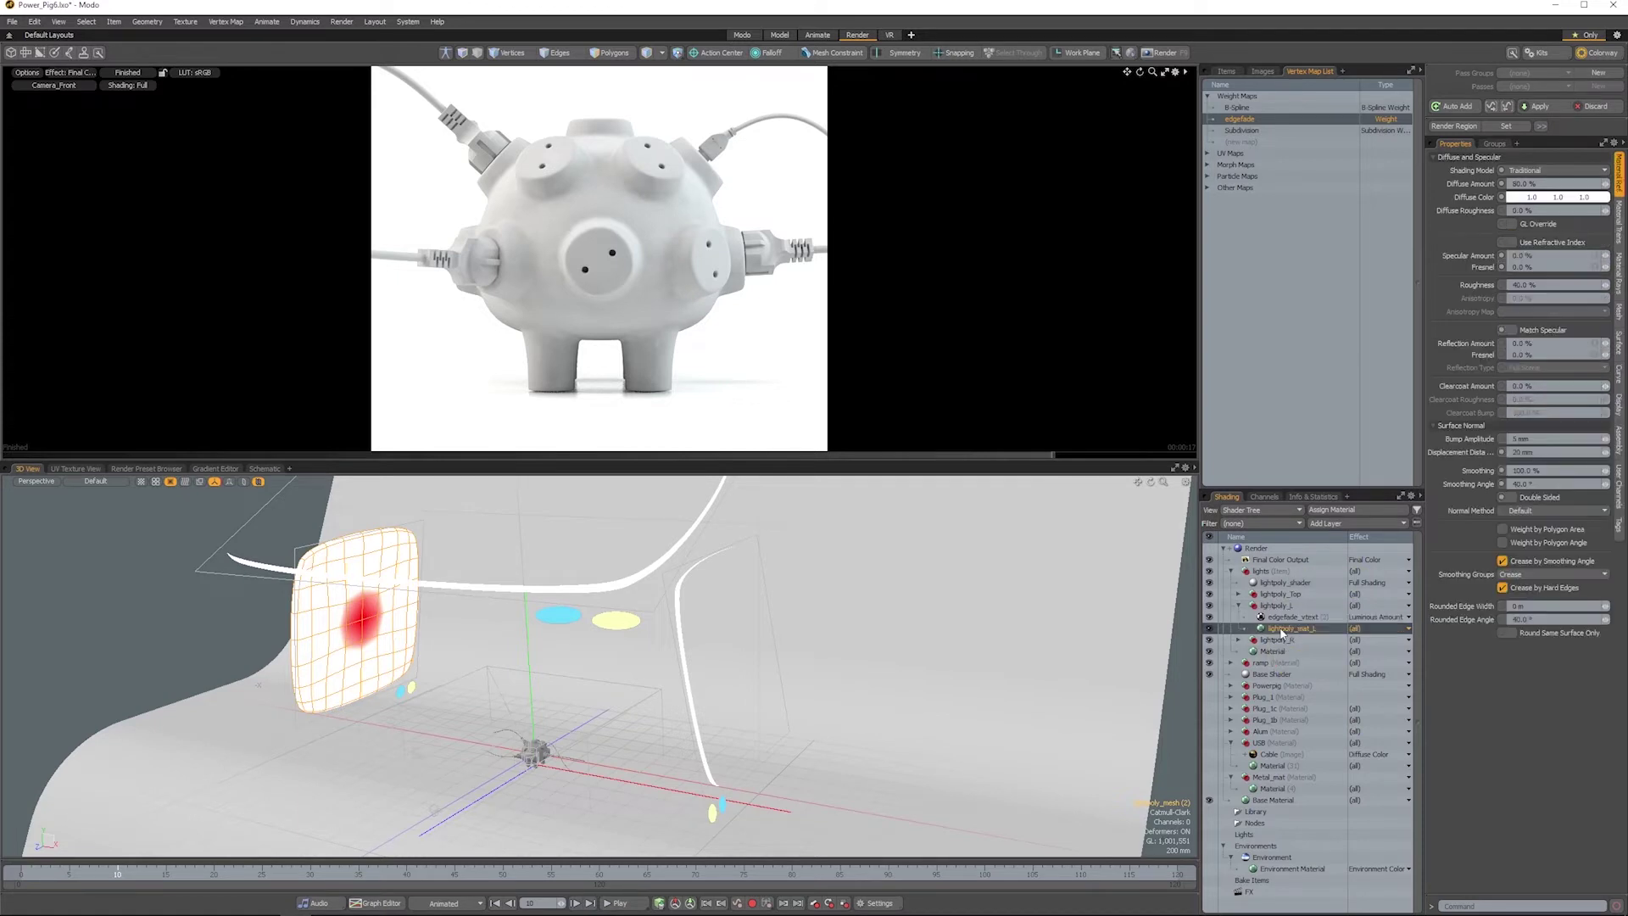
pyautogui.click(1239, 605)
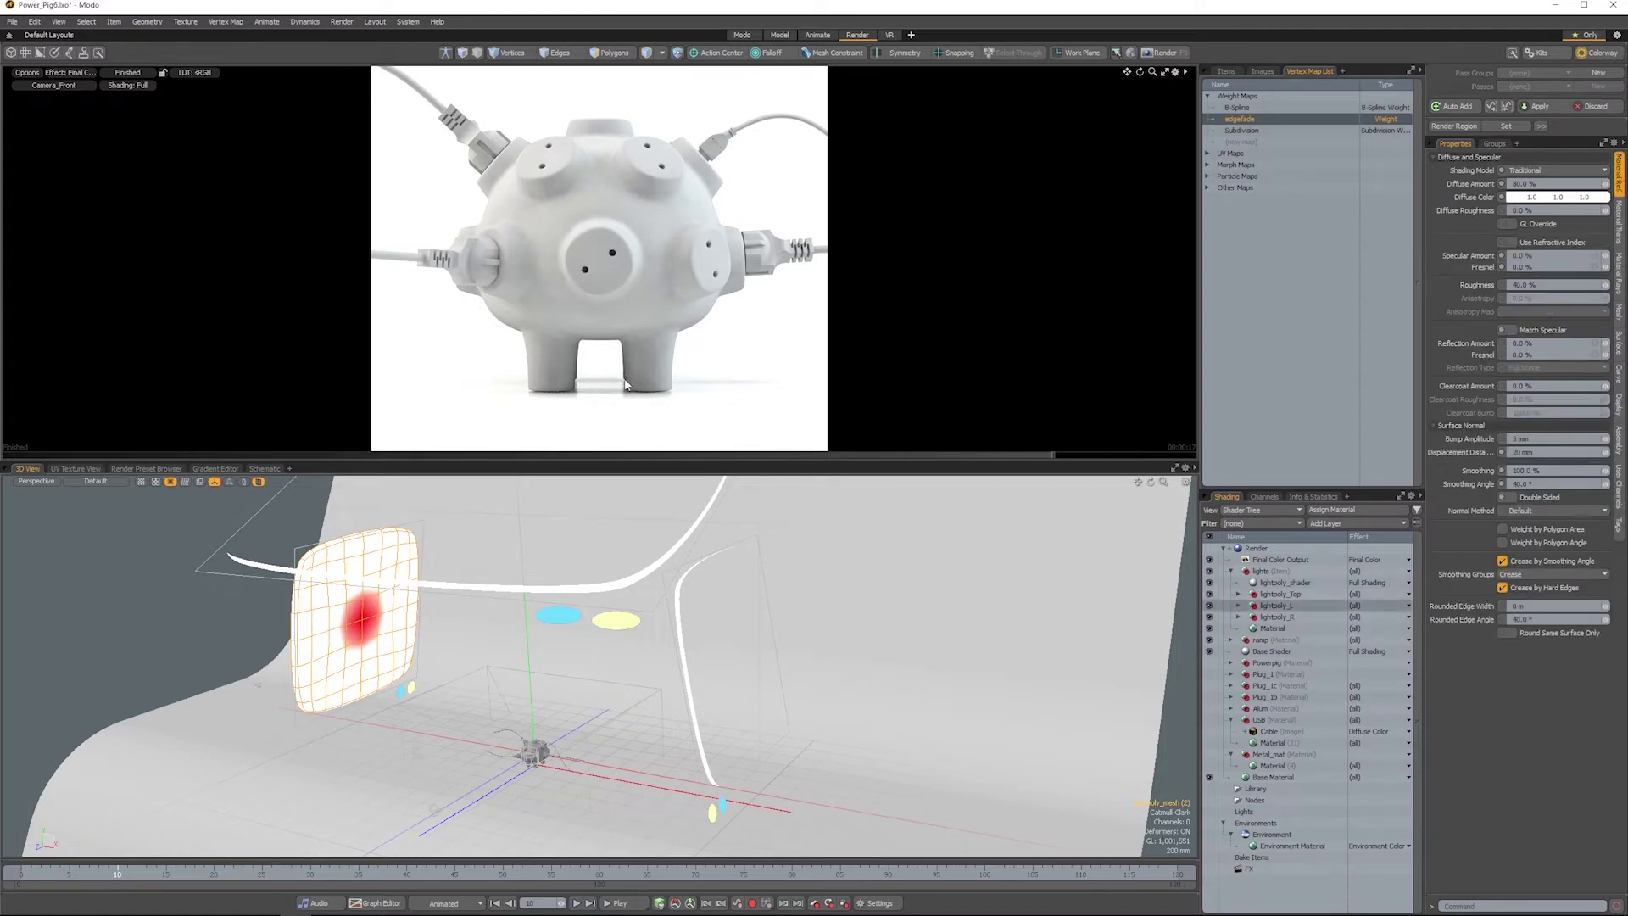
# Step: Collapse the lights group in the item list and test the render with the lights hidden, restoring their visibility
pyautogui.click(1226, 72)
pyautogui.click(1263, 143)
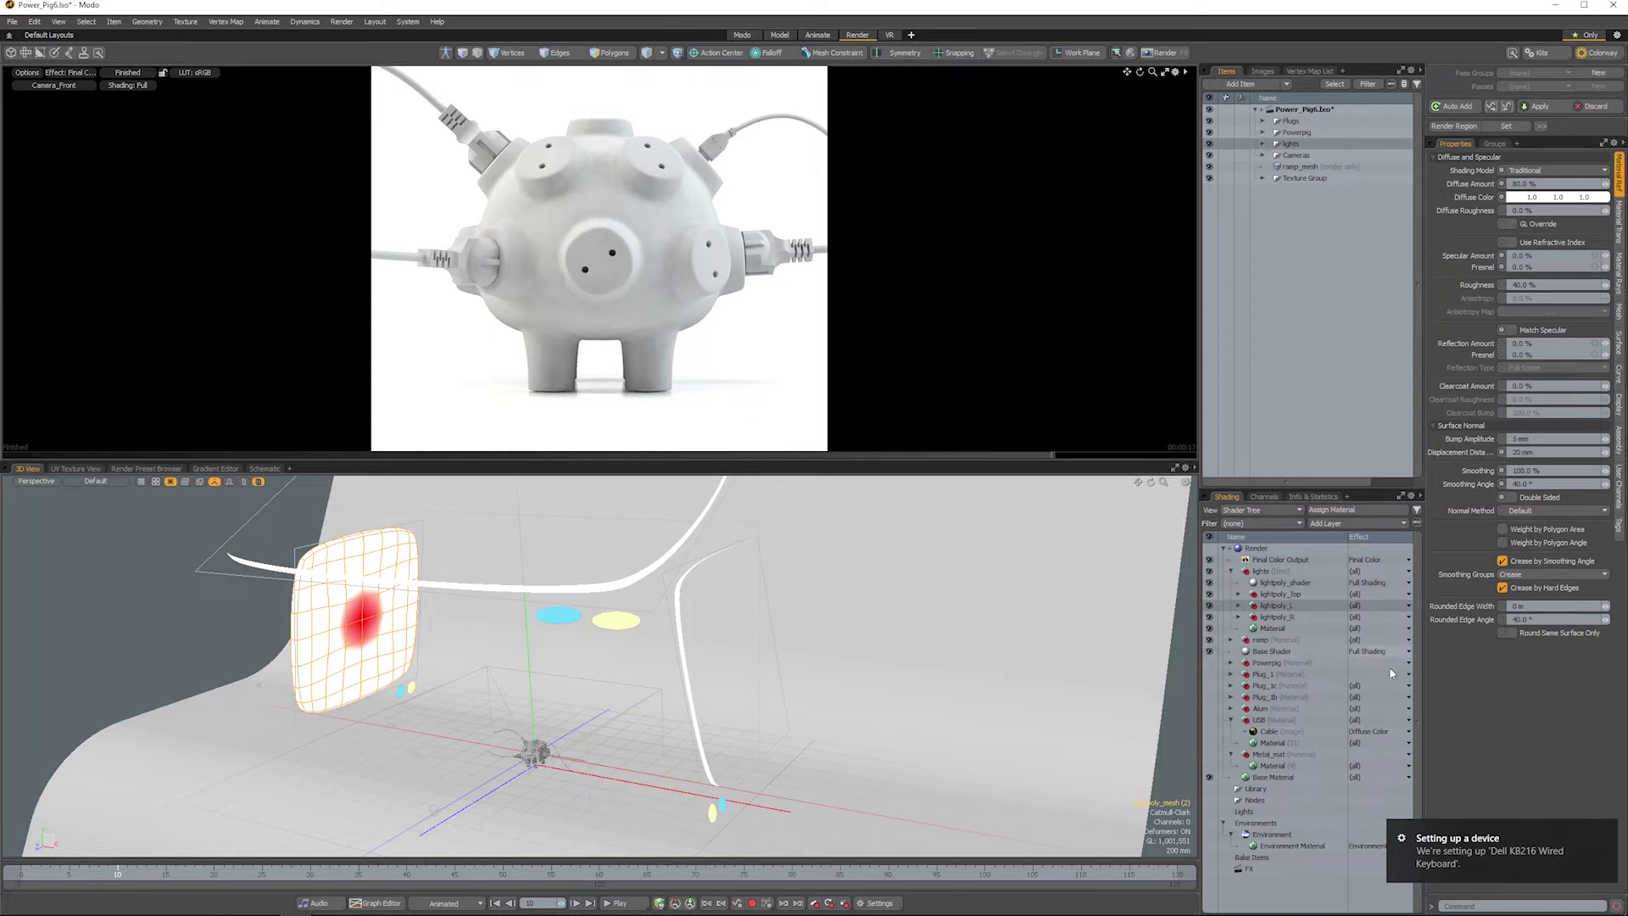
pyautogui.click(1603, 833)
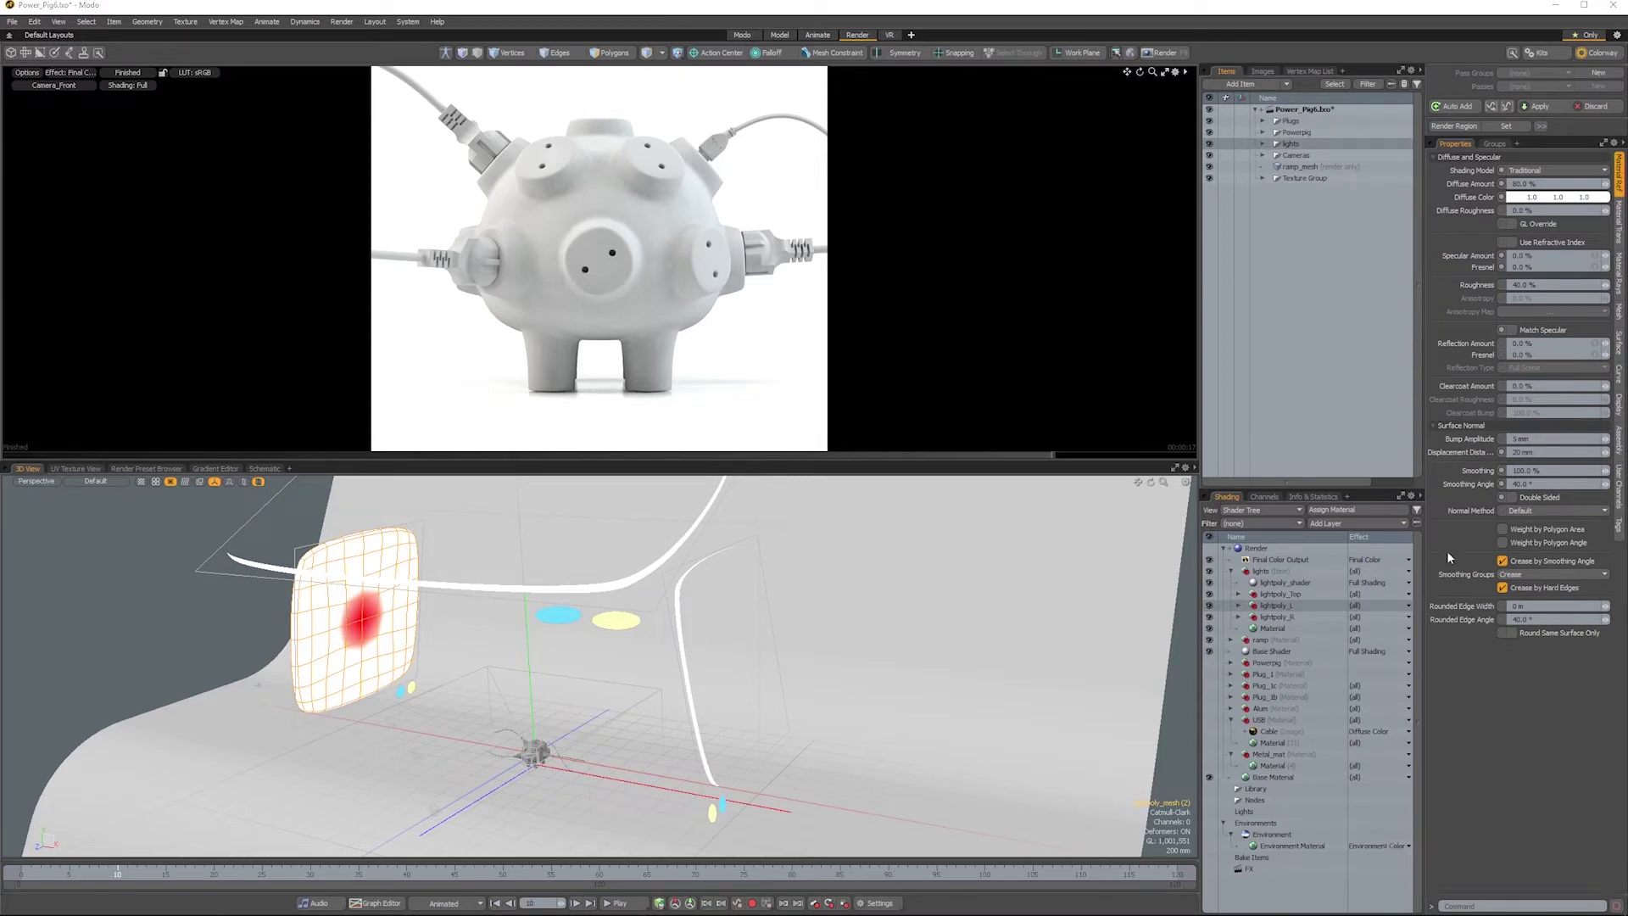
pyautogui.click(1209, 145)
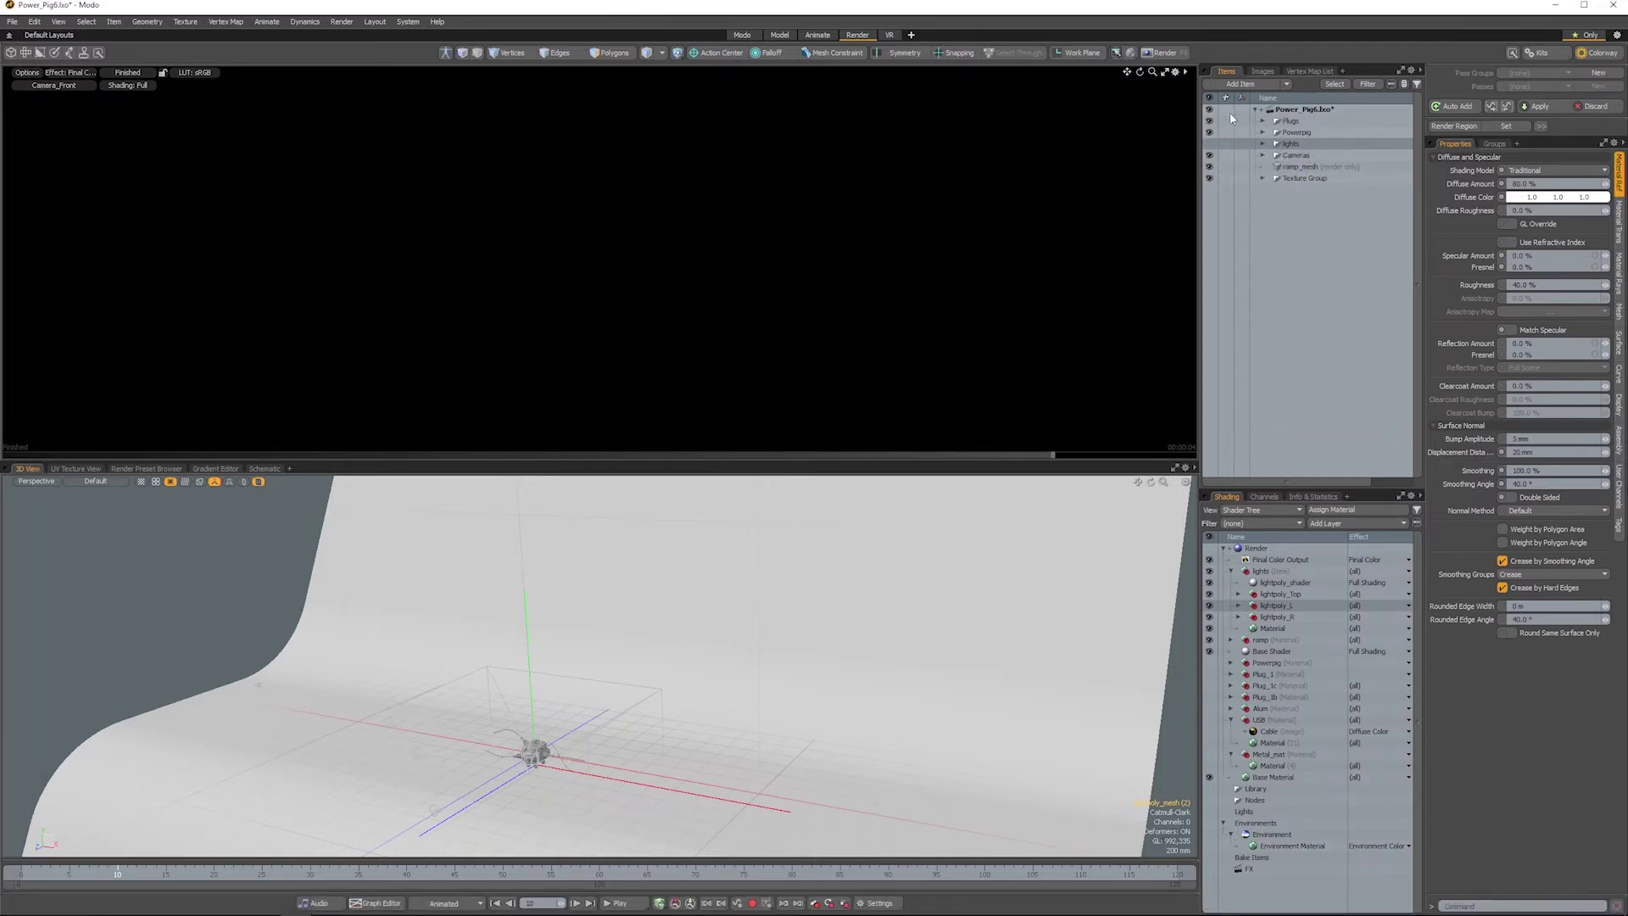
pyautogui.click(1209, 144)
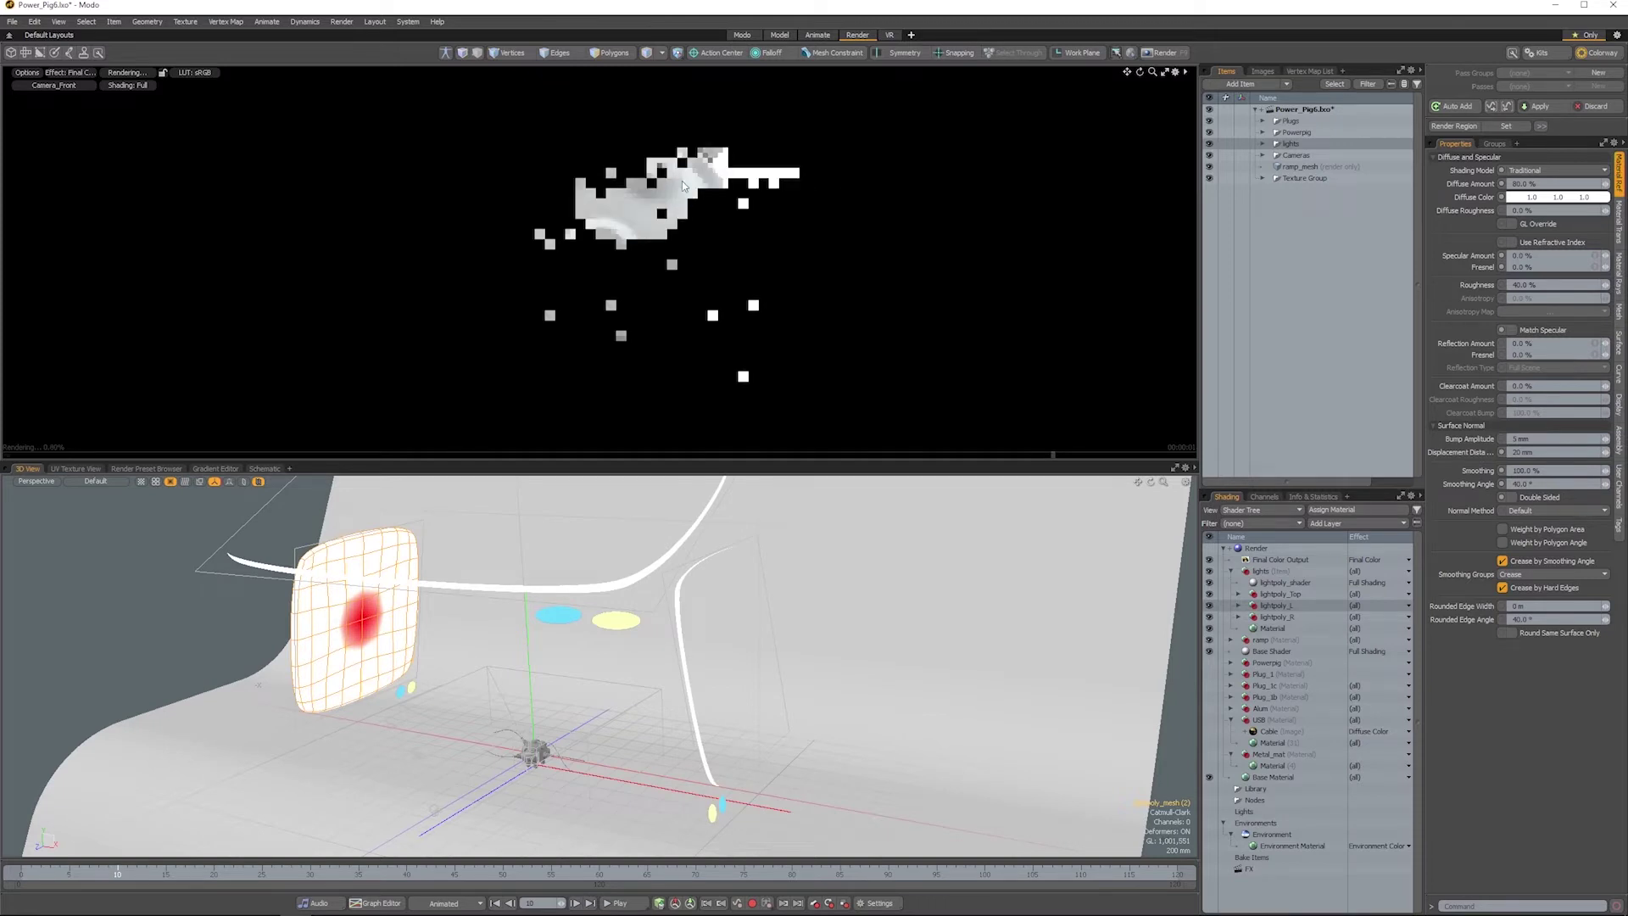
# Step: Select the polygons tagged Metal_mat and frame the power pig with its plugs in the perspective view
pyautogui.click(695, 202)
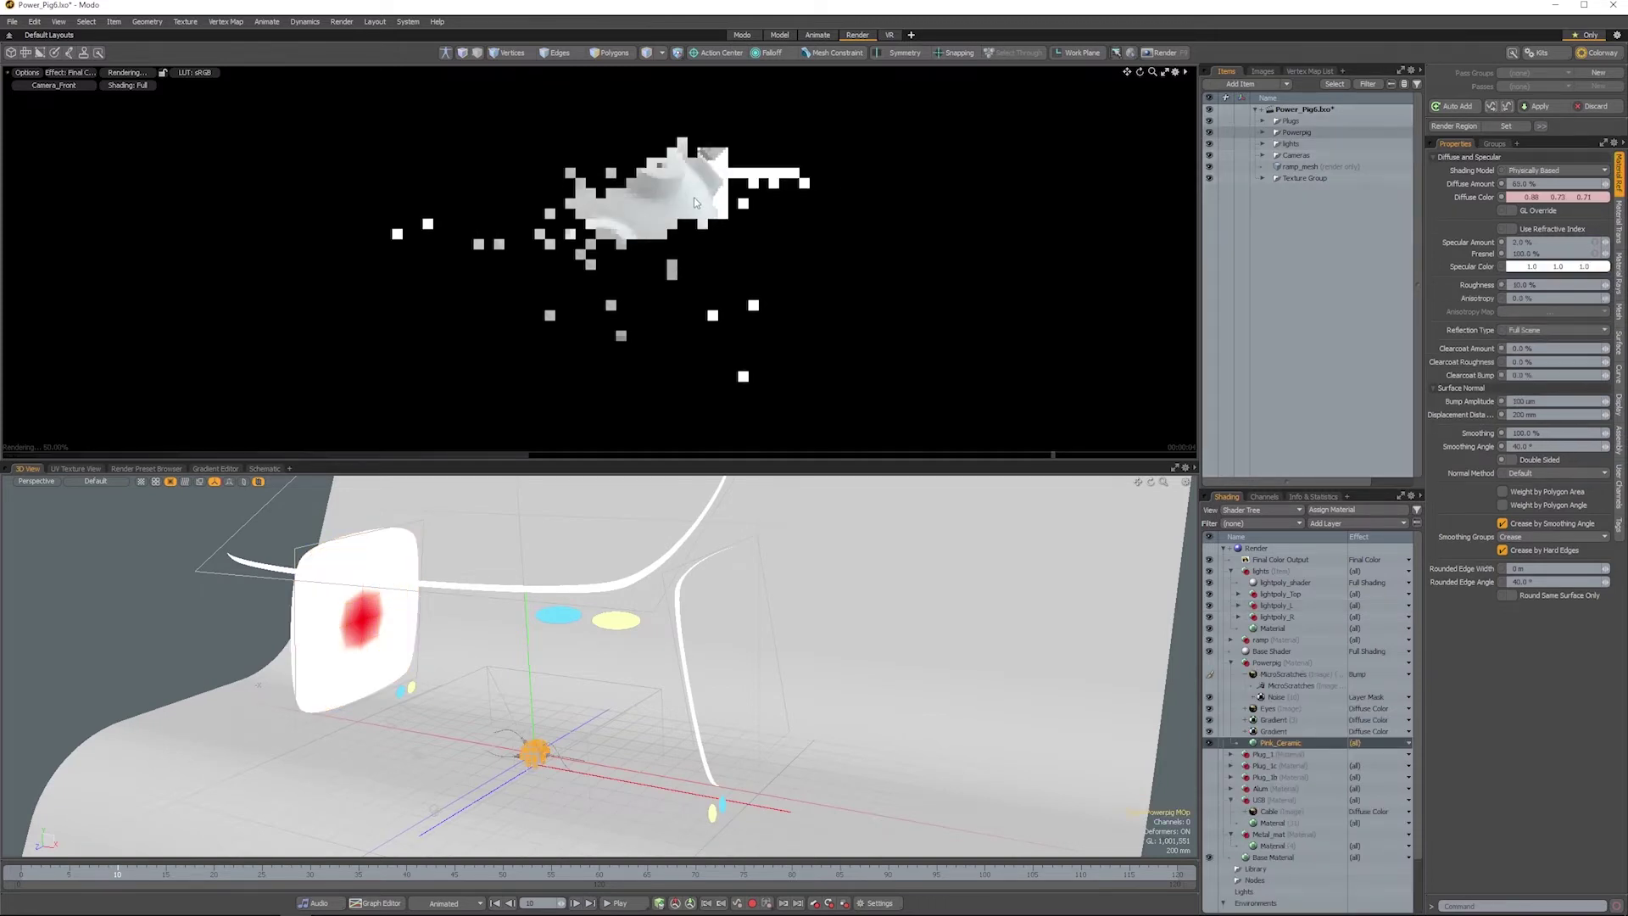
pyautogui.click(1231, 800)
pyautogui.click(1269, 810)
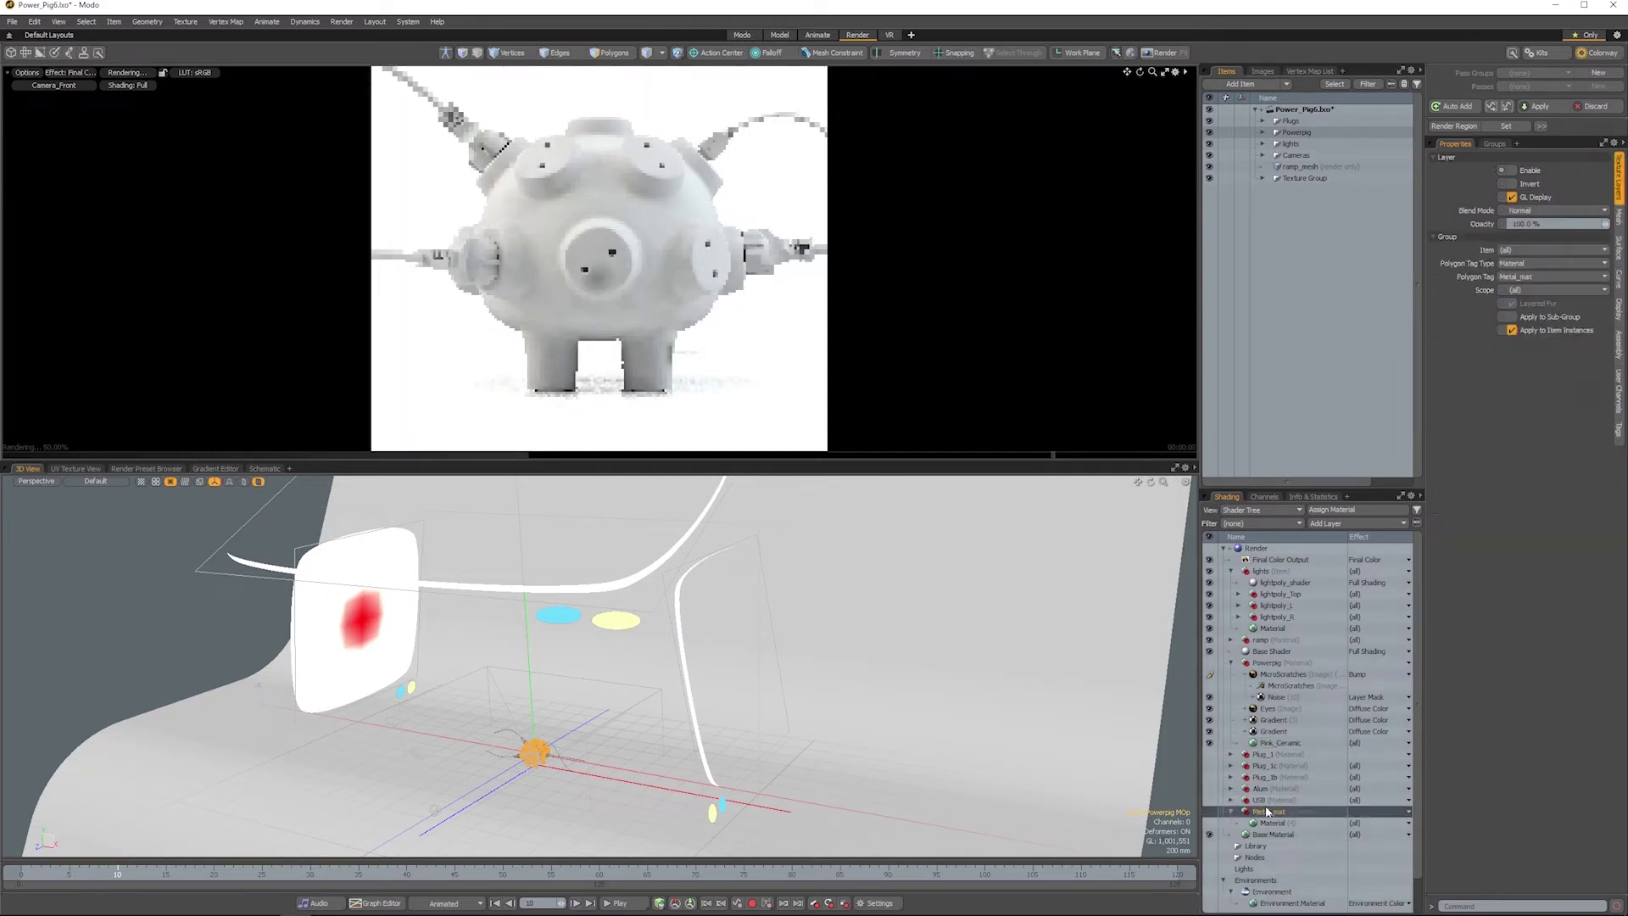
pyautogui.rightClick(1269, 811)
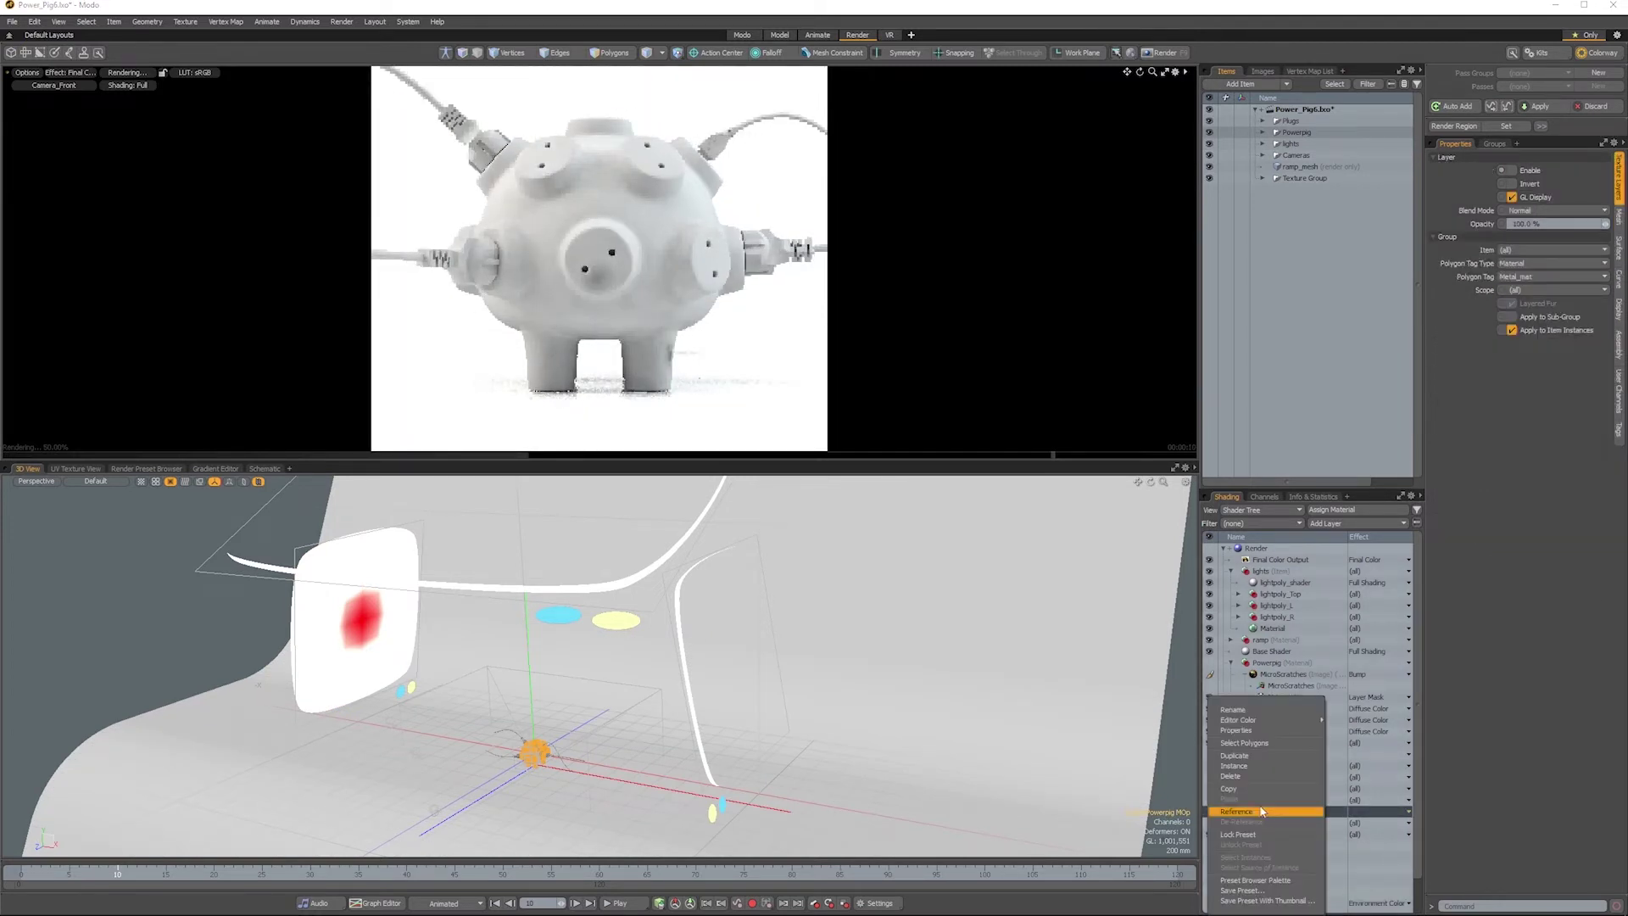
pyautogui.click(1244, 744)
pyautogui.scroll(8, 530, 767)
pyautogui.keyDown('alt'); pyautogui.moveTo(670, 761); pyautogui.dragTo(424, 609); pyautogui.keyUp('alt')
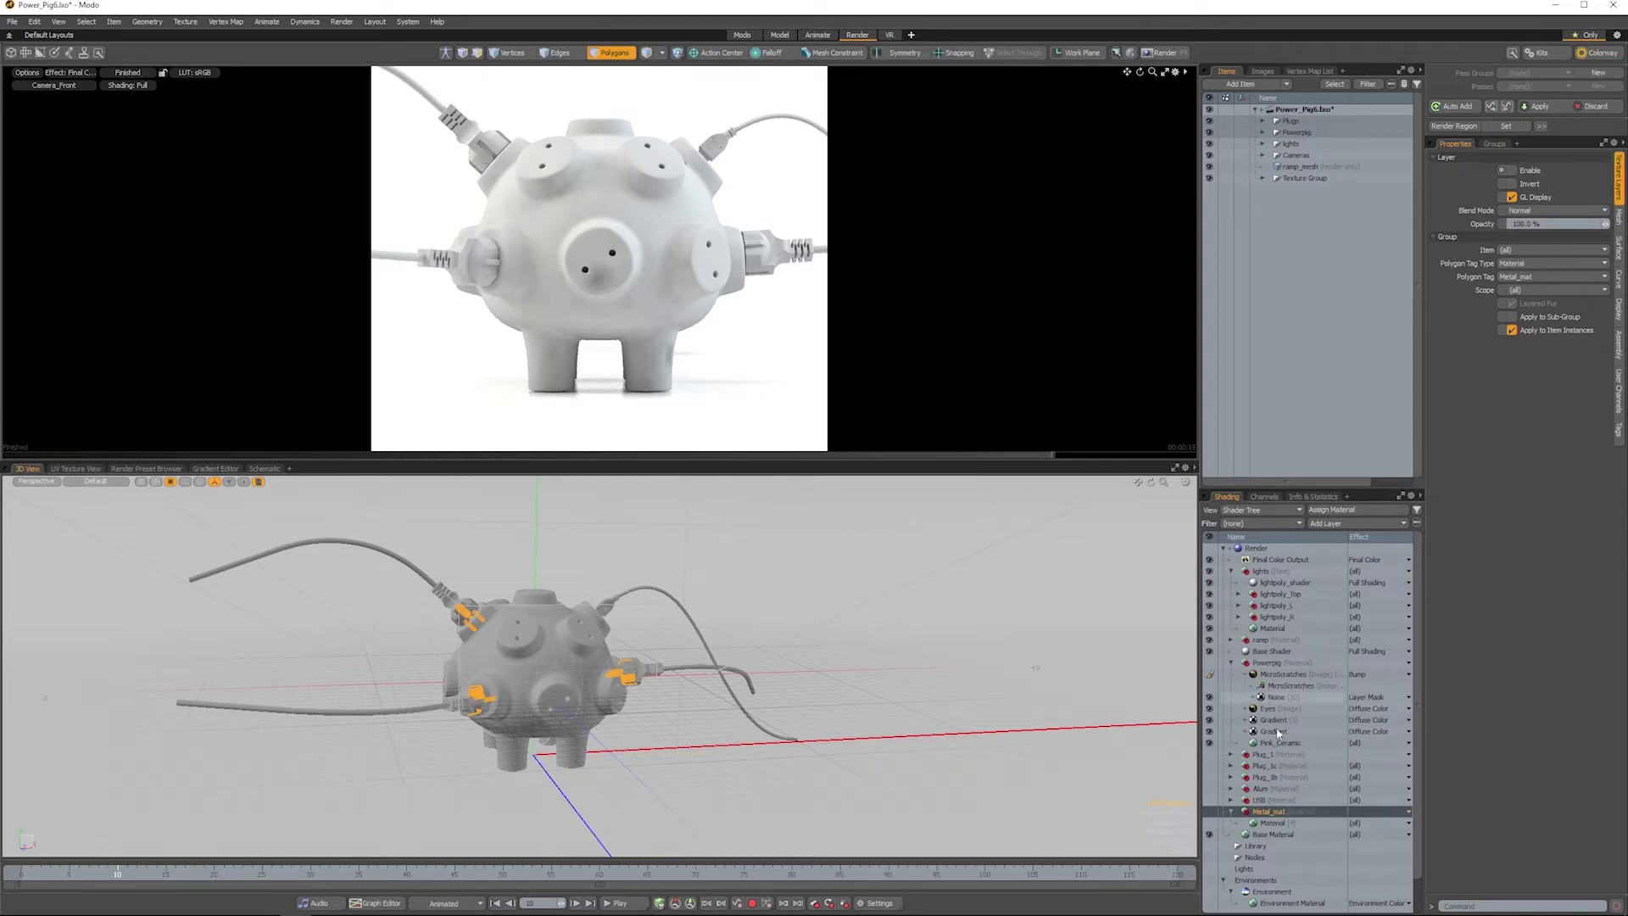
# Step: Show the Metal_mat material's settings and enable the Metal_mat group together with its material
pyautogui.click(1292, 823)
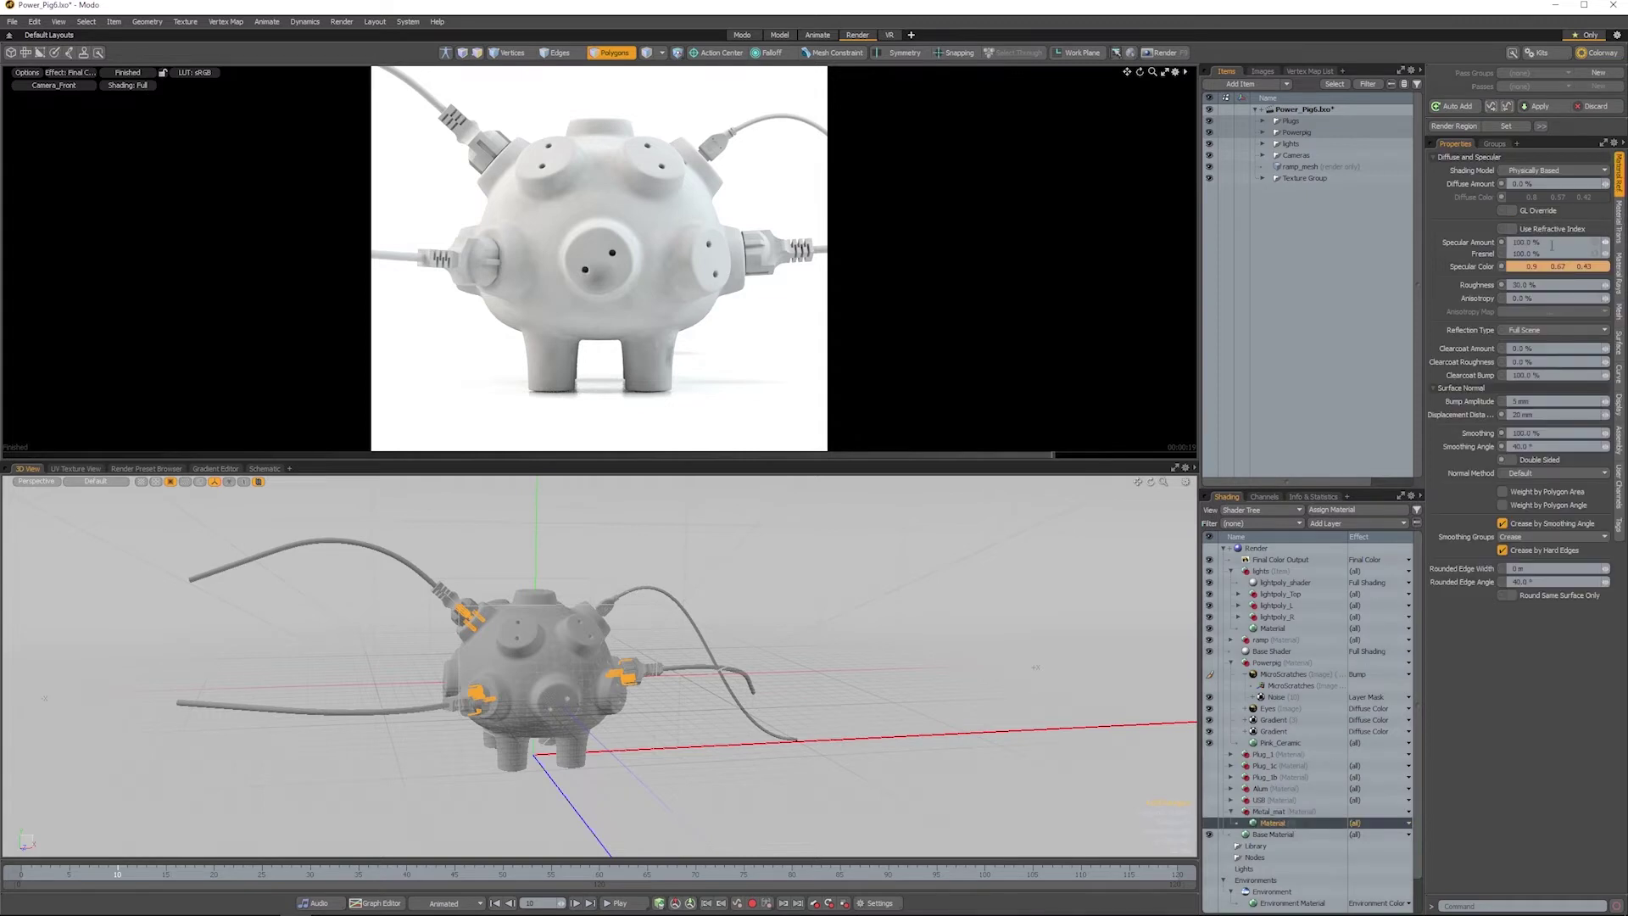
pyautogui.click(1209, 812)
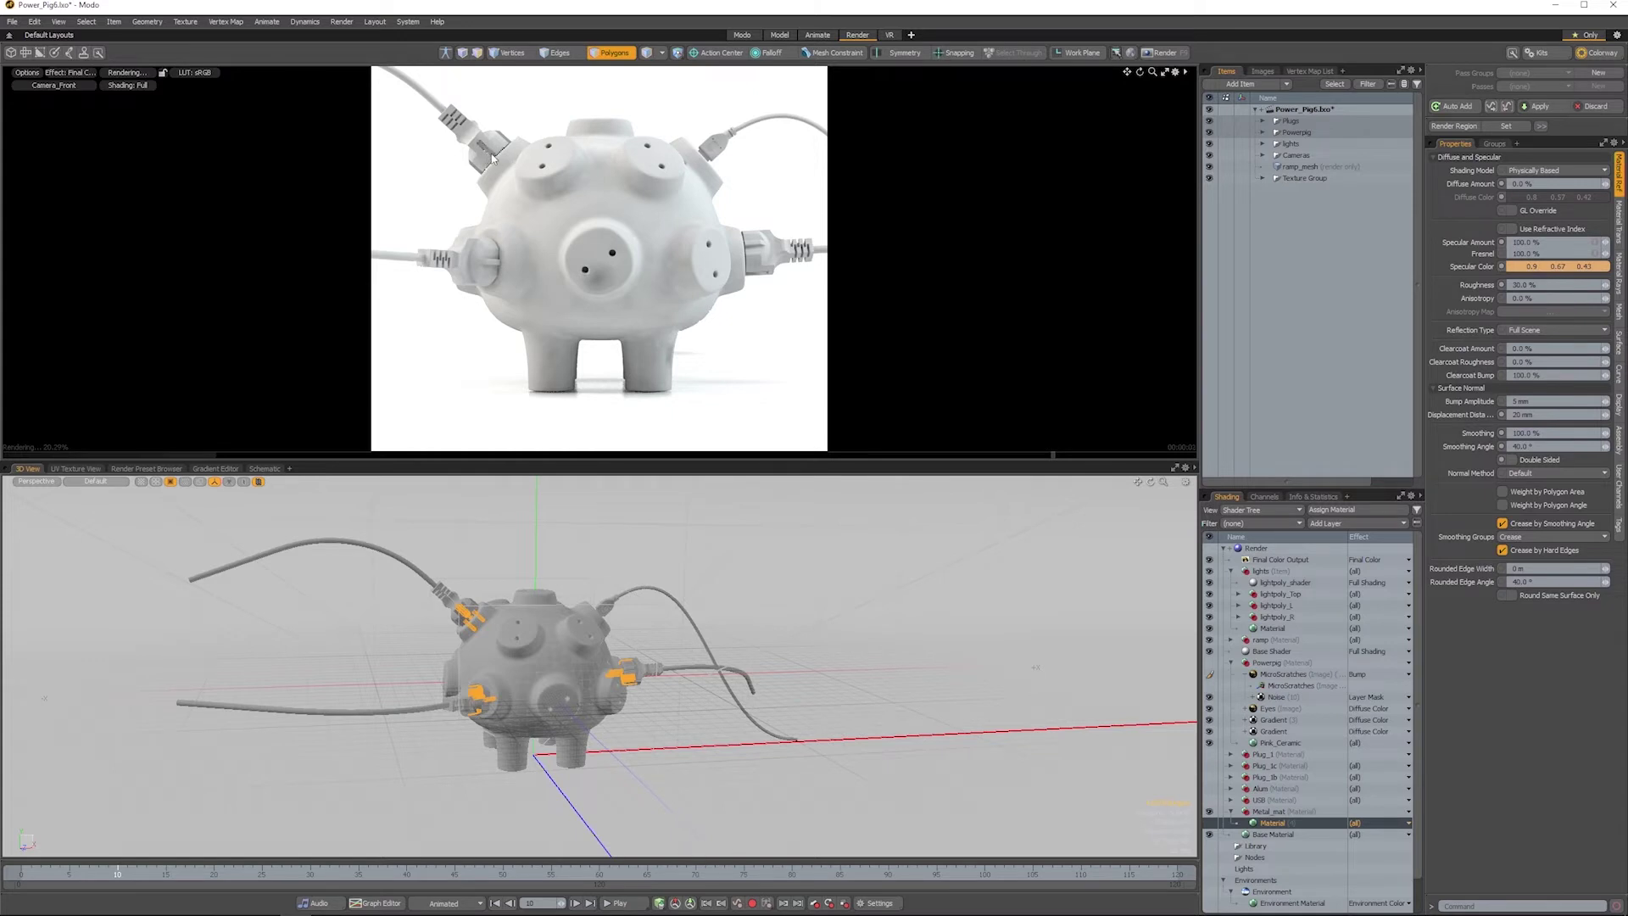
pyautogui.click(1209, 822)
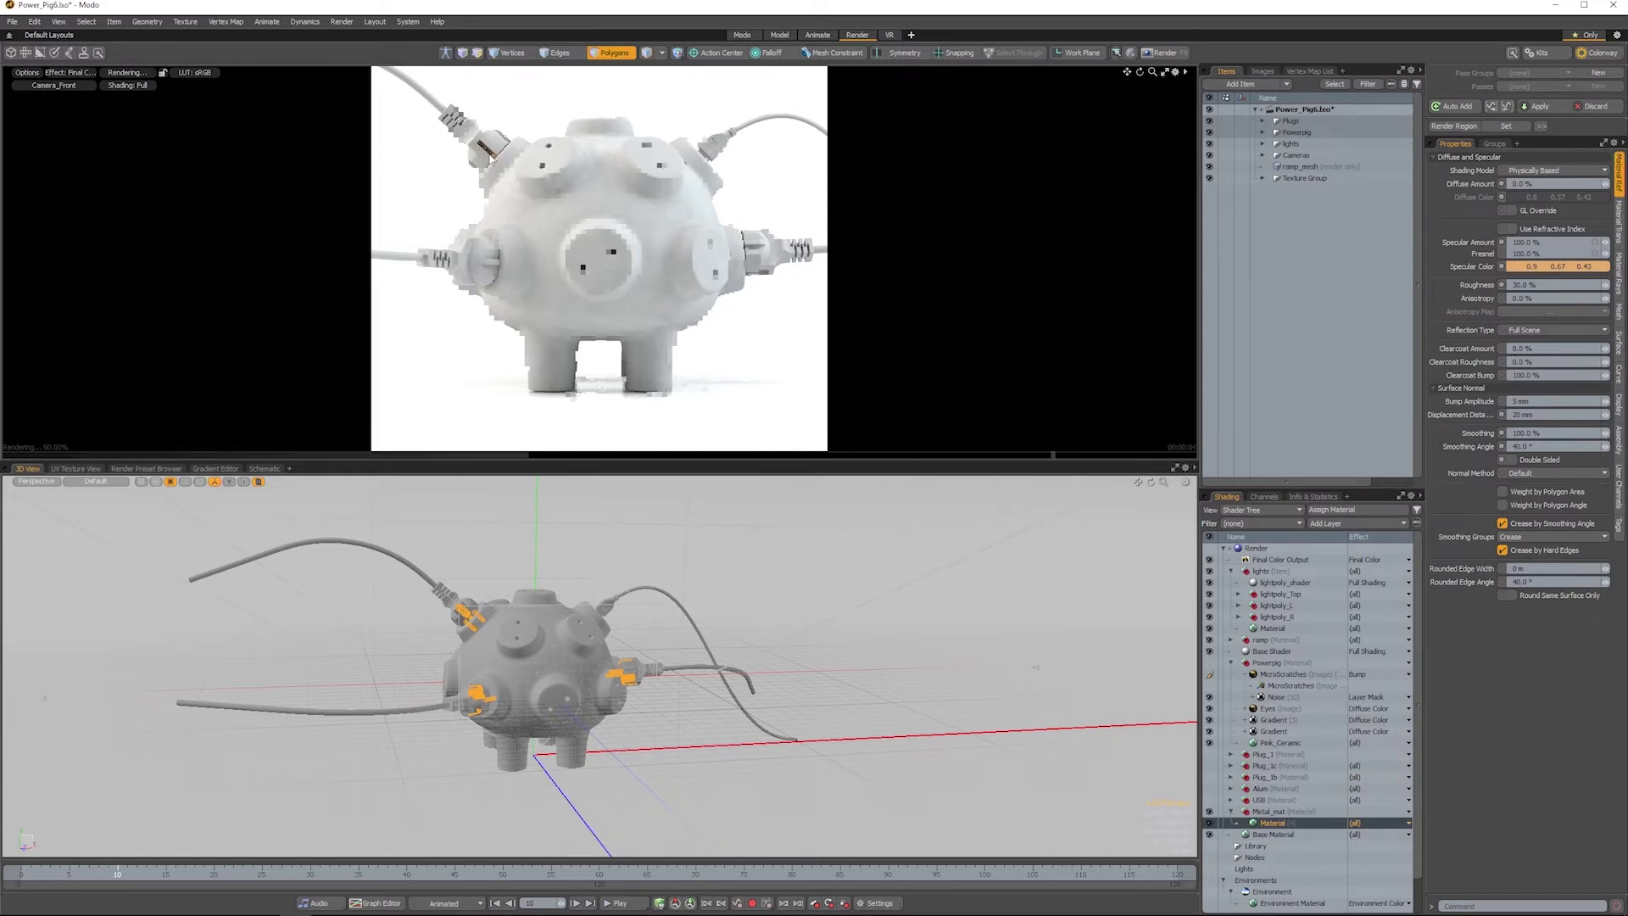
# Step: Enable the USB group with its Cable image layer and material, and preview the Cable image
pyautogui.click(1247, 798)
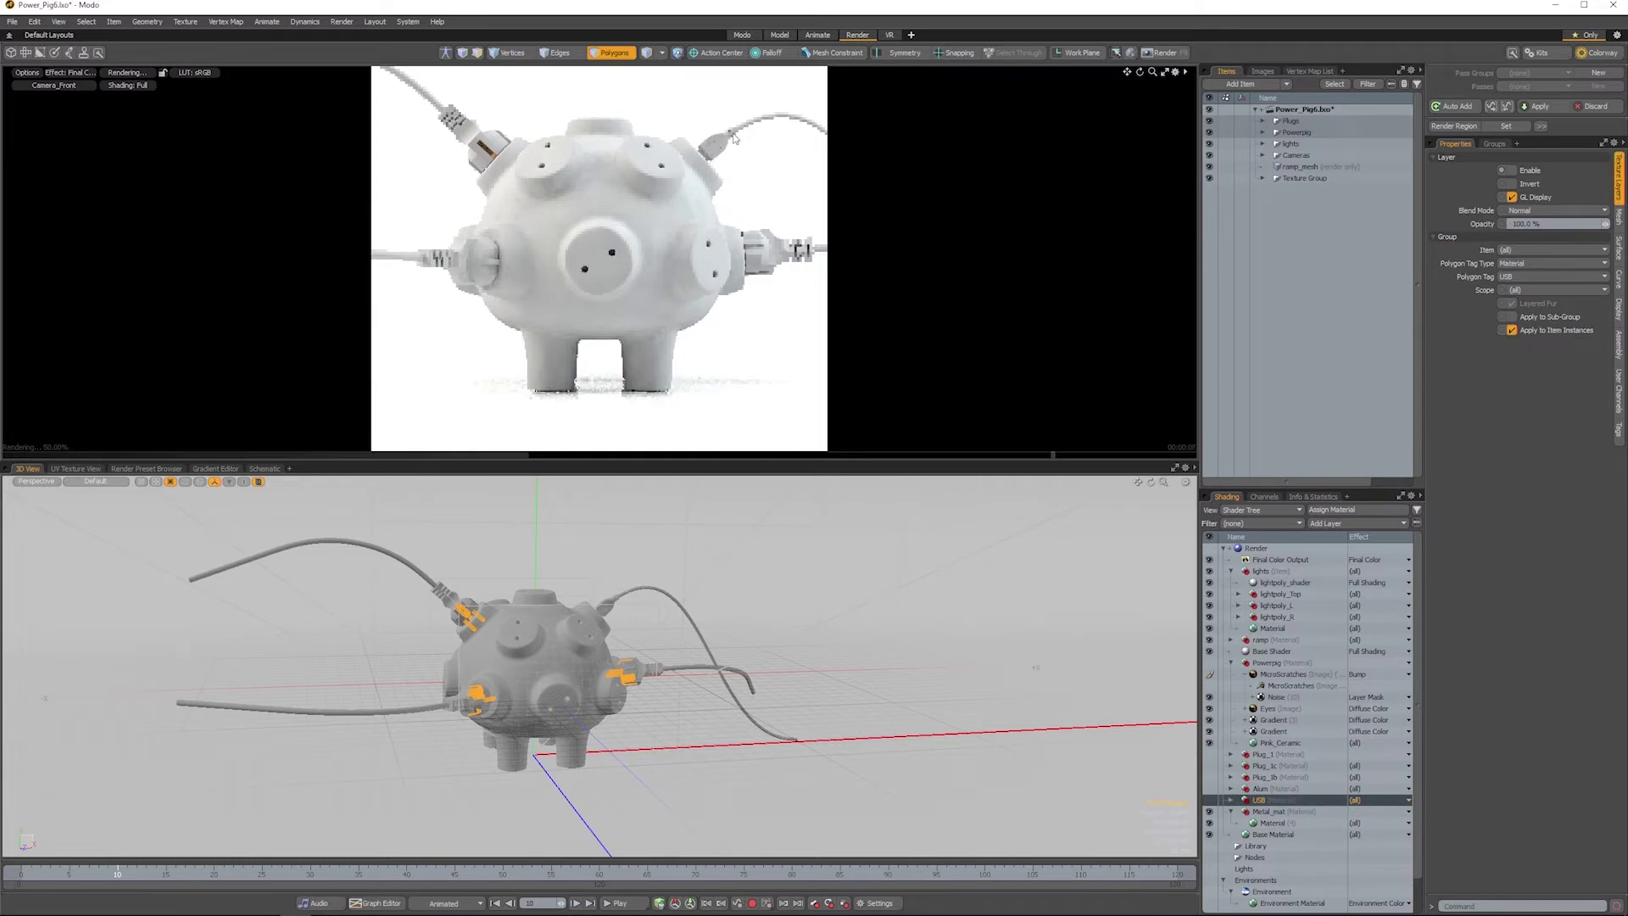
pyautogui.click(1230, 799)
pyautogui.click(1266, 822)
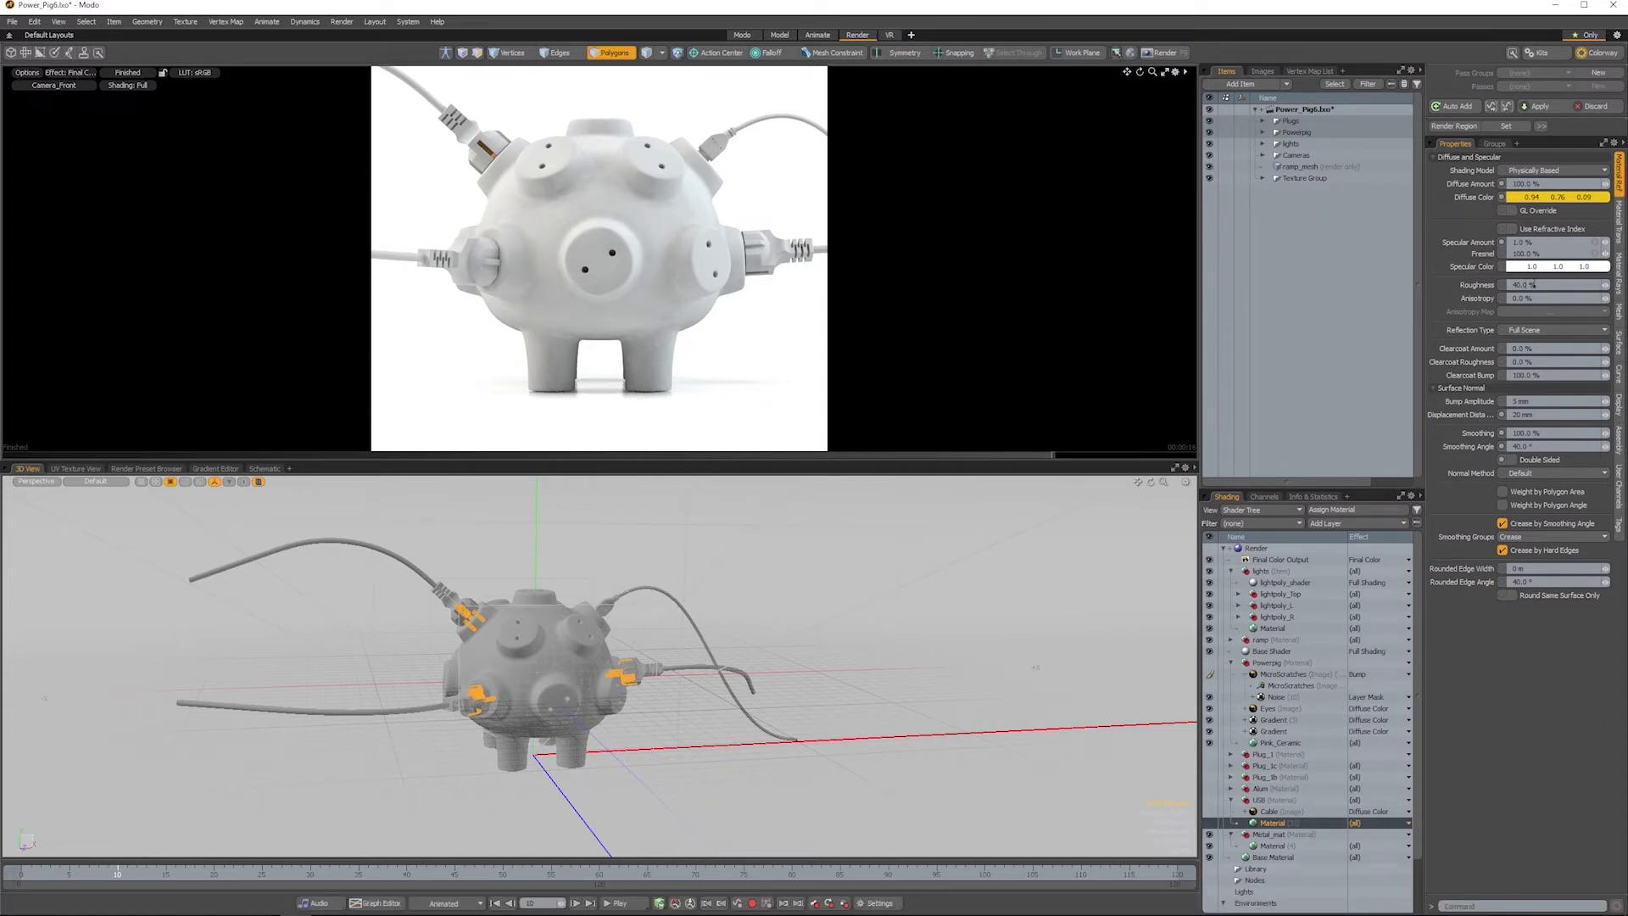
pyautogui.click(1210, 801)
pyautogui.click(1211, 814)
pyautogui.click(1210, 822)
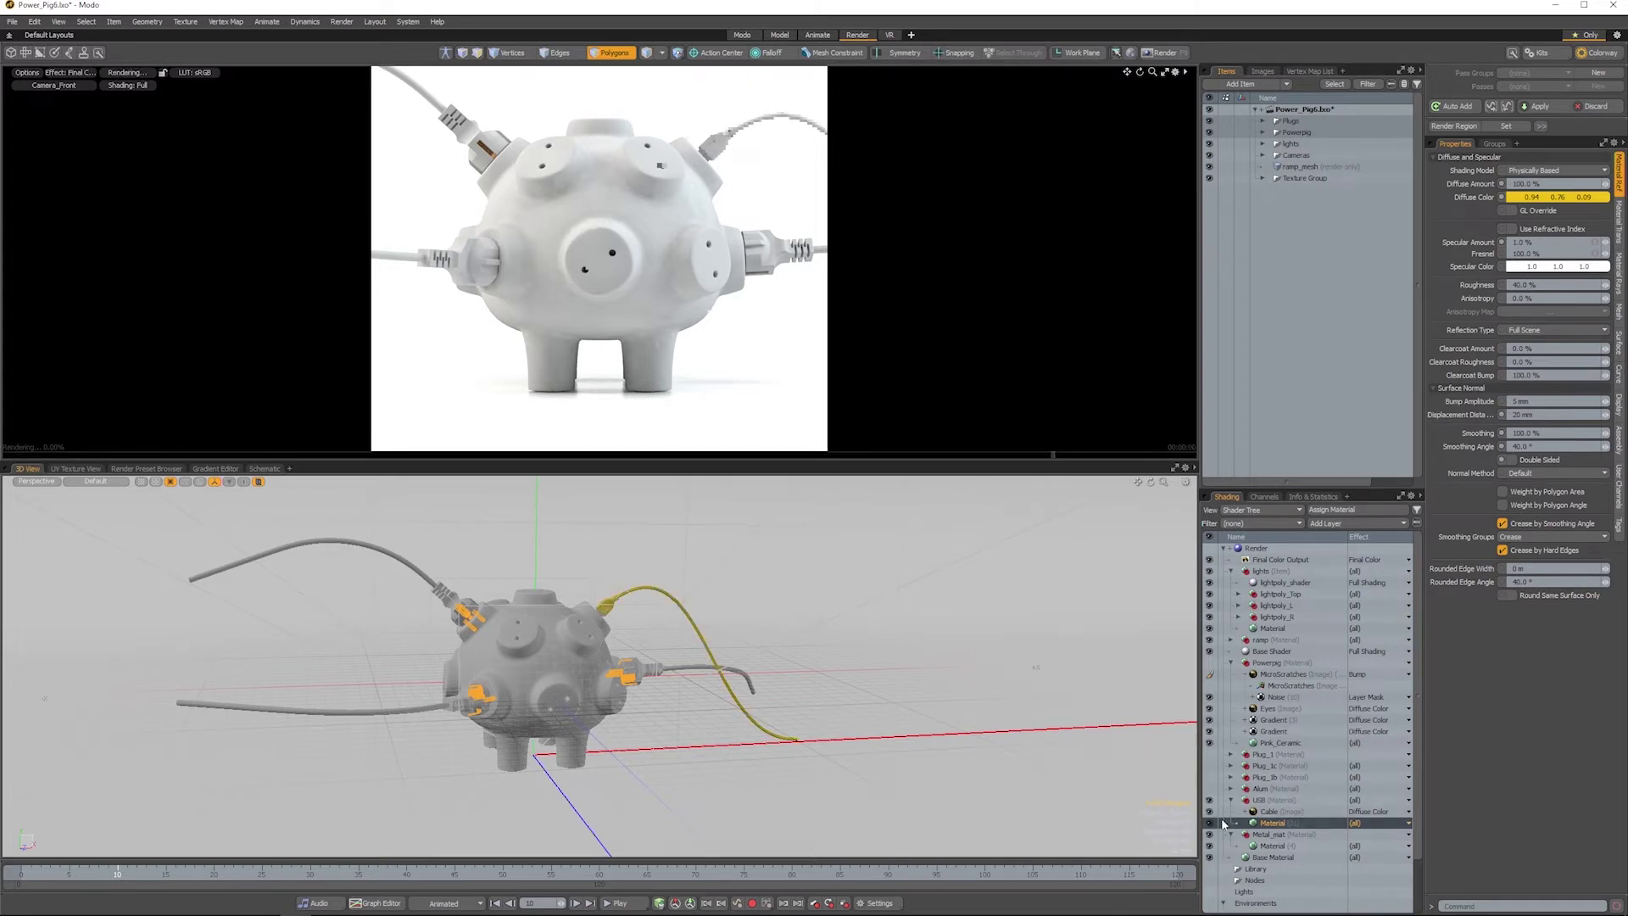
pyautogui.doubleClick(1265, 812)
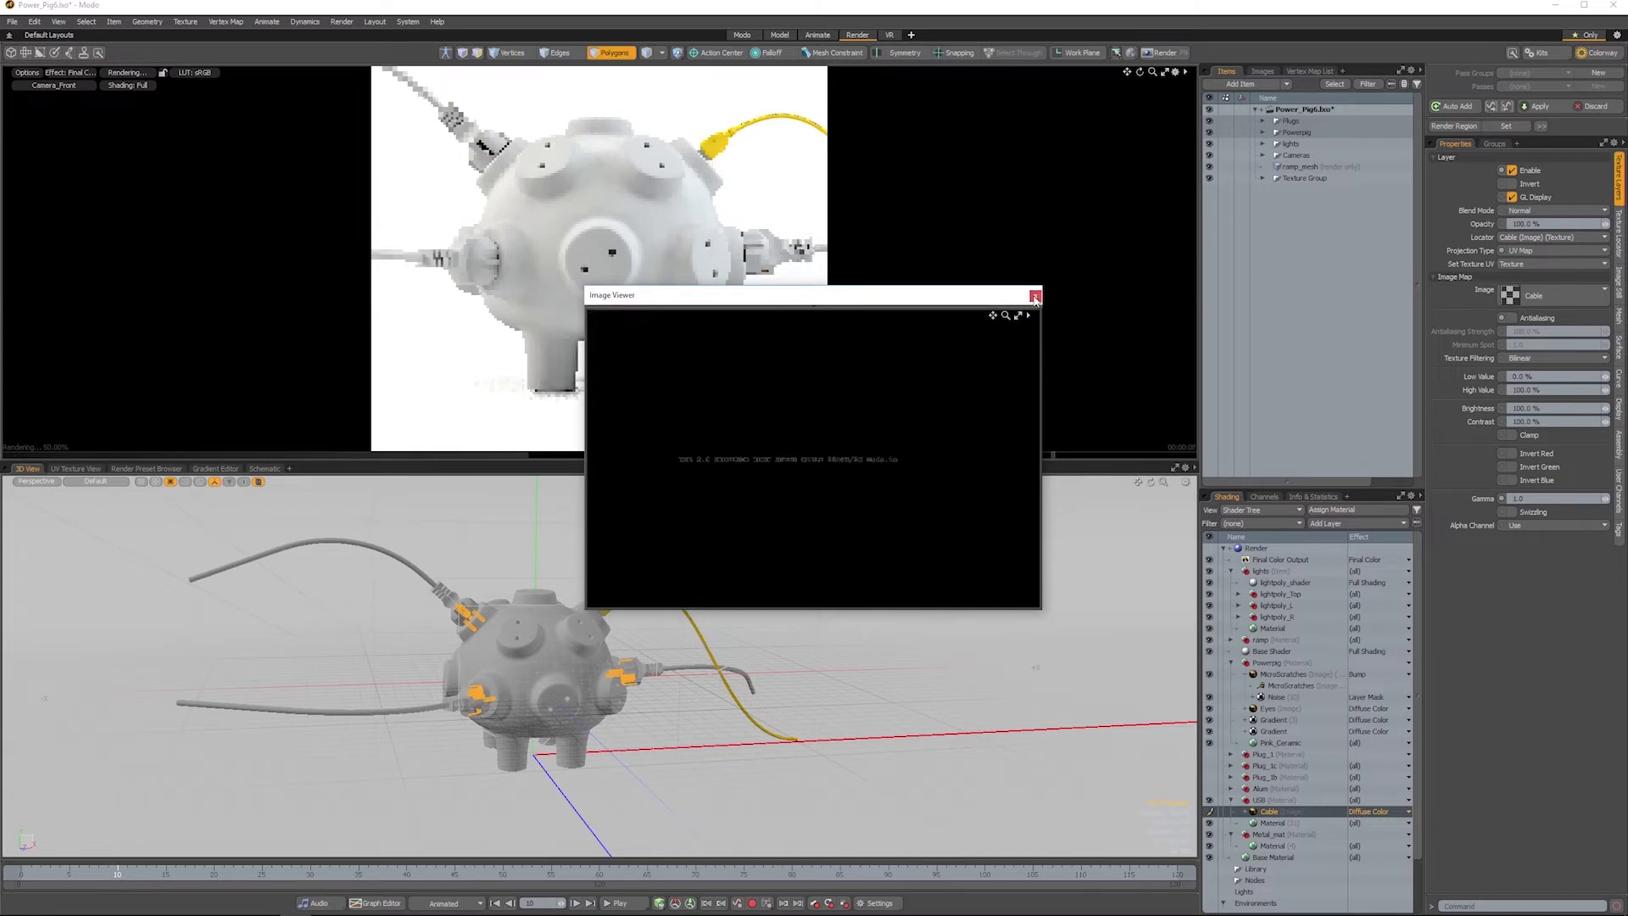
pyautogui.click(1035, 295)
# Step: Select the polygons tagged Alum and get a close view of the USB connector
pyautogui.click(1247, 788)
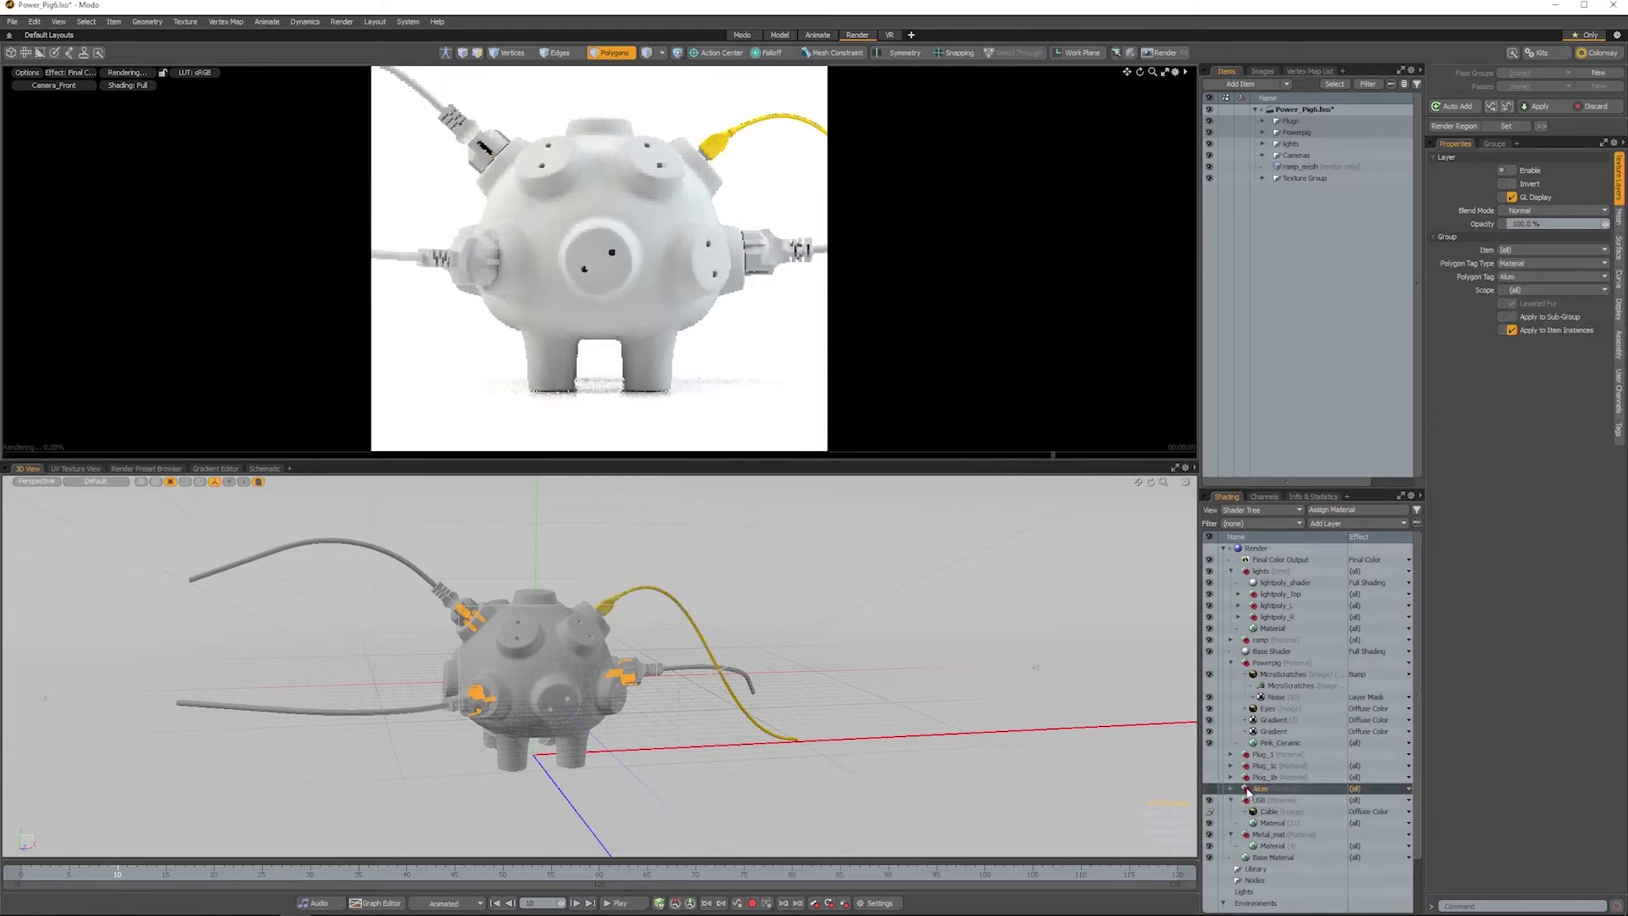
pyautogui.rightClick(1250, 788)
pyautogui.click(1226, 744)
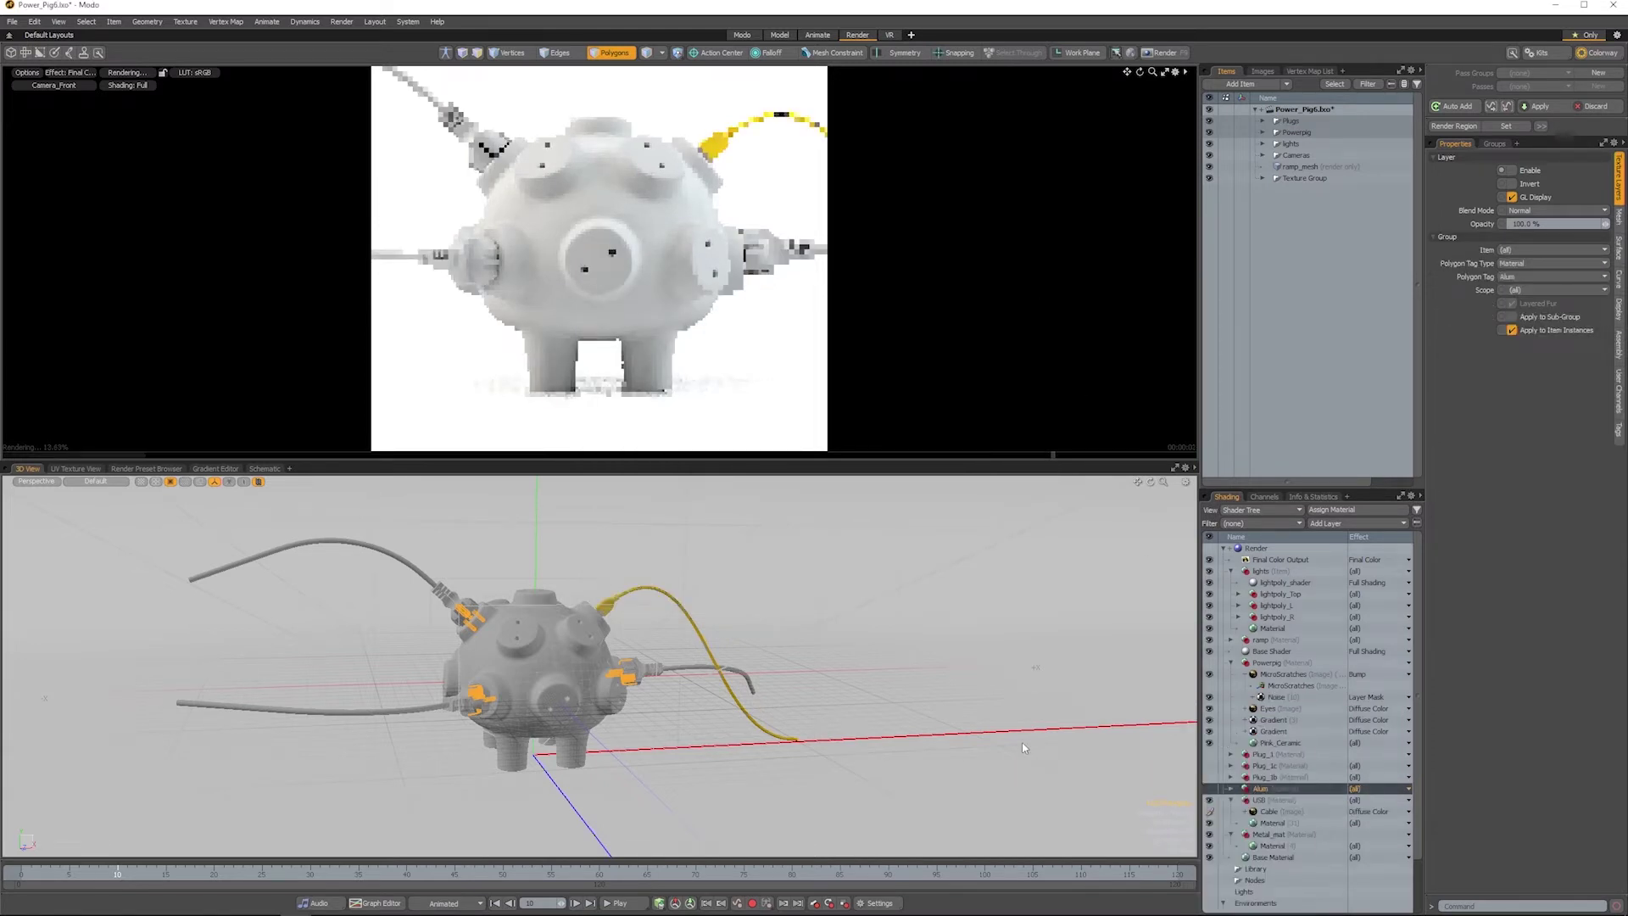
pyautogui.scroll(5, 597, 613)
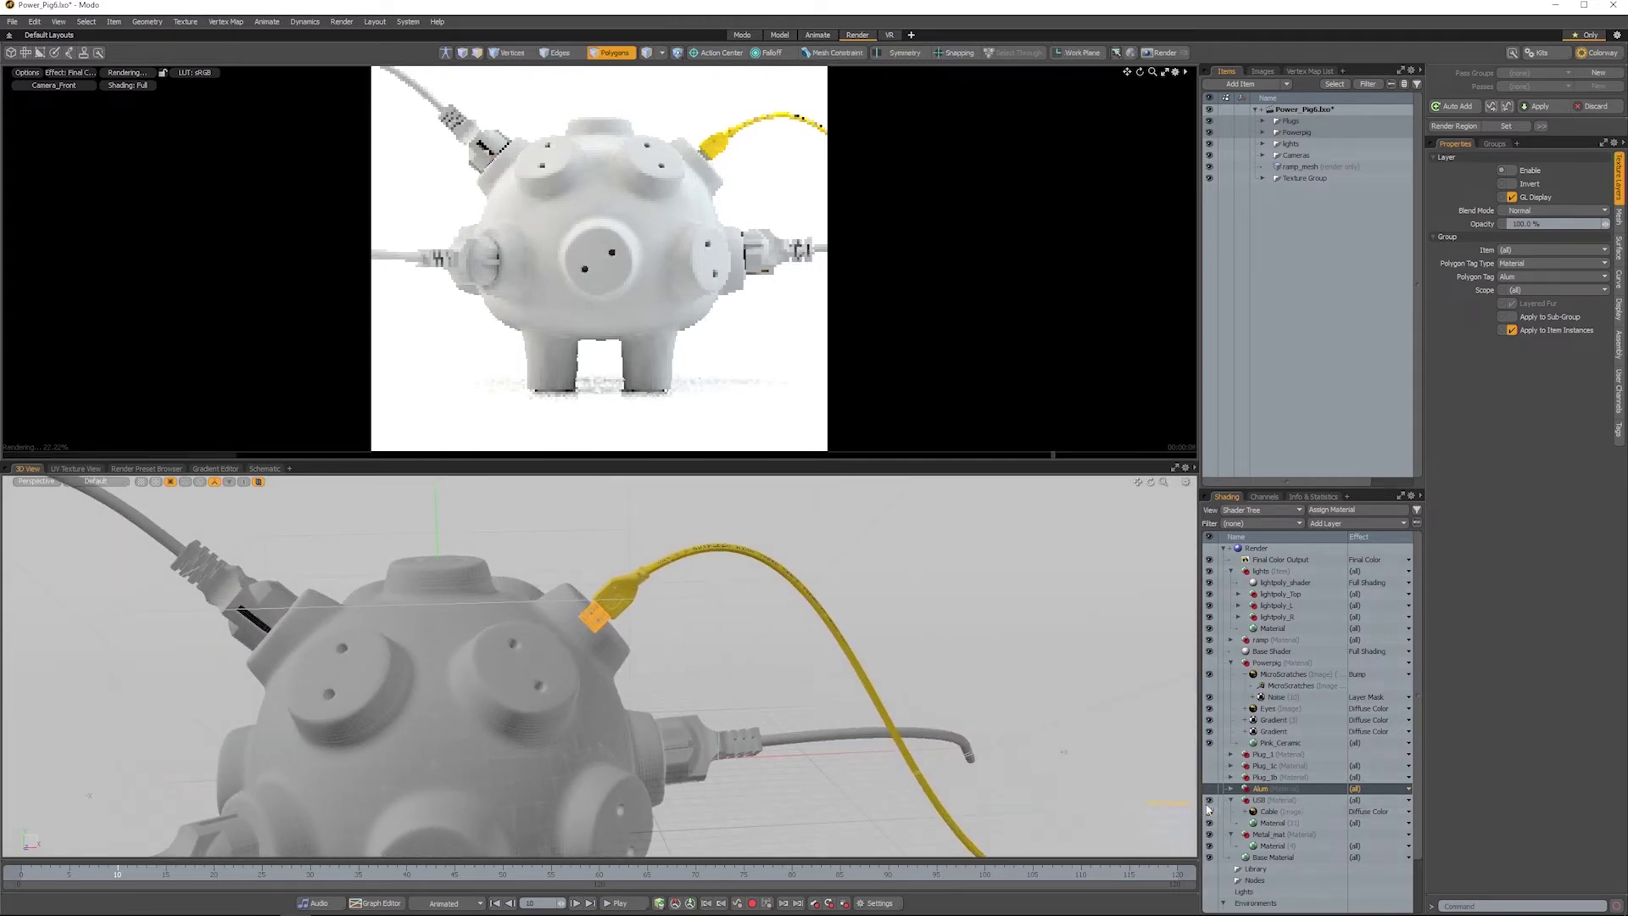
# Step: Show the Alum material's settings, enable the Alum group, and collapse it
pyautogui.click(1231, 788)
pyautogui.click(1255, 800)
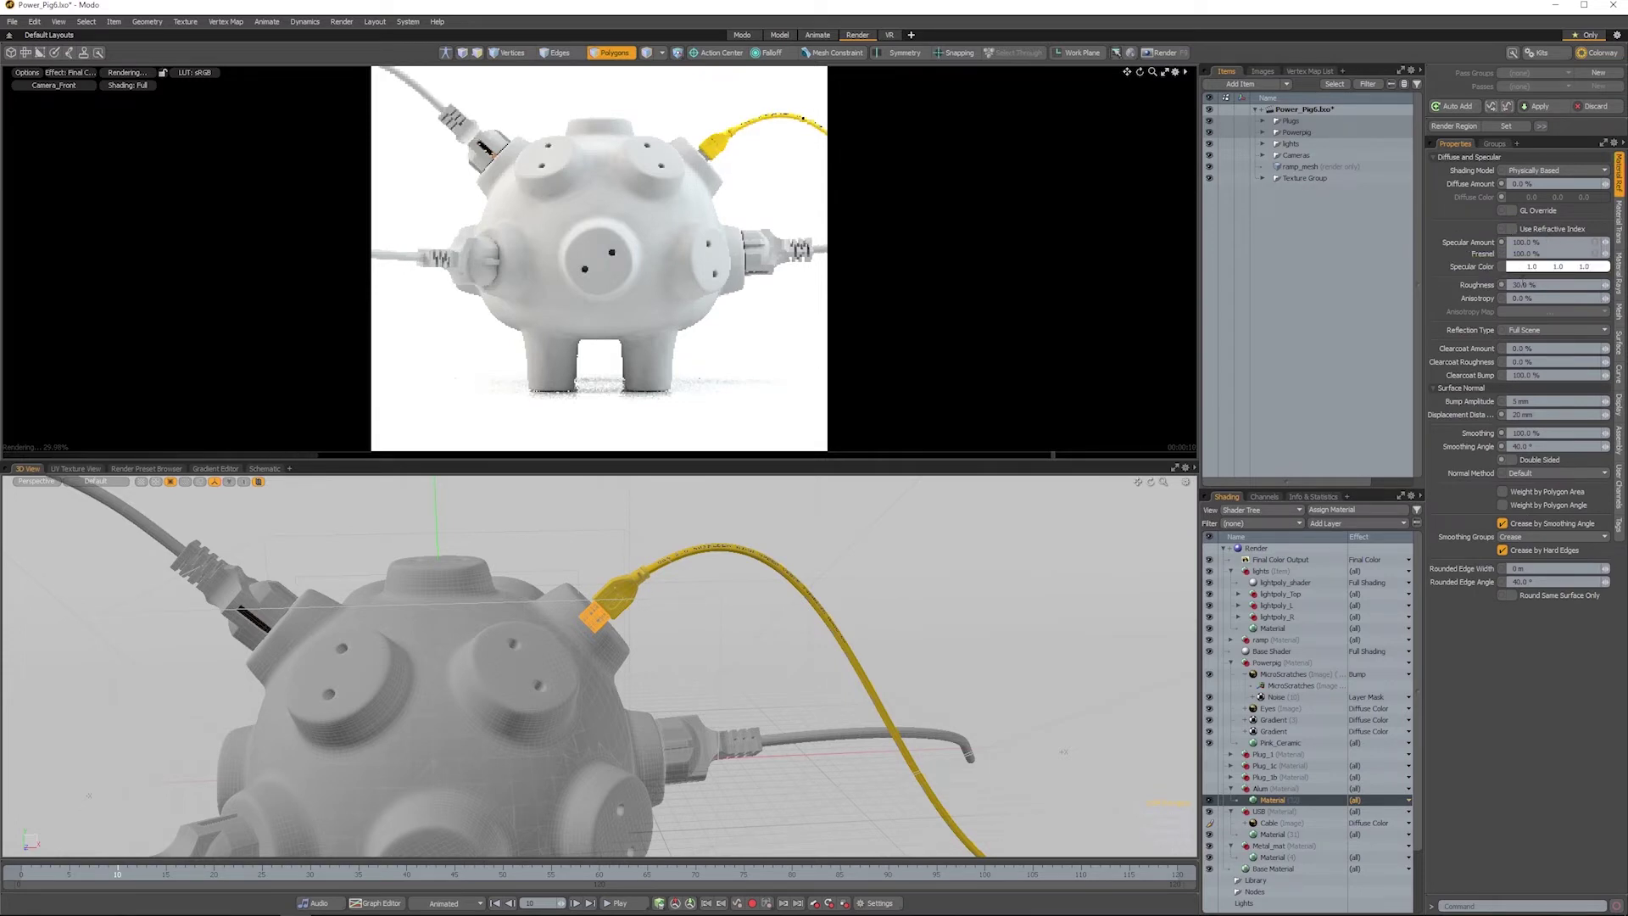
pyautogui.click(1208, 789)
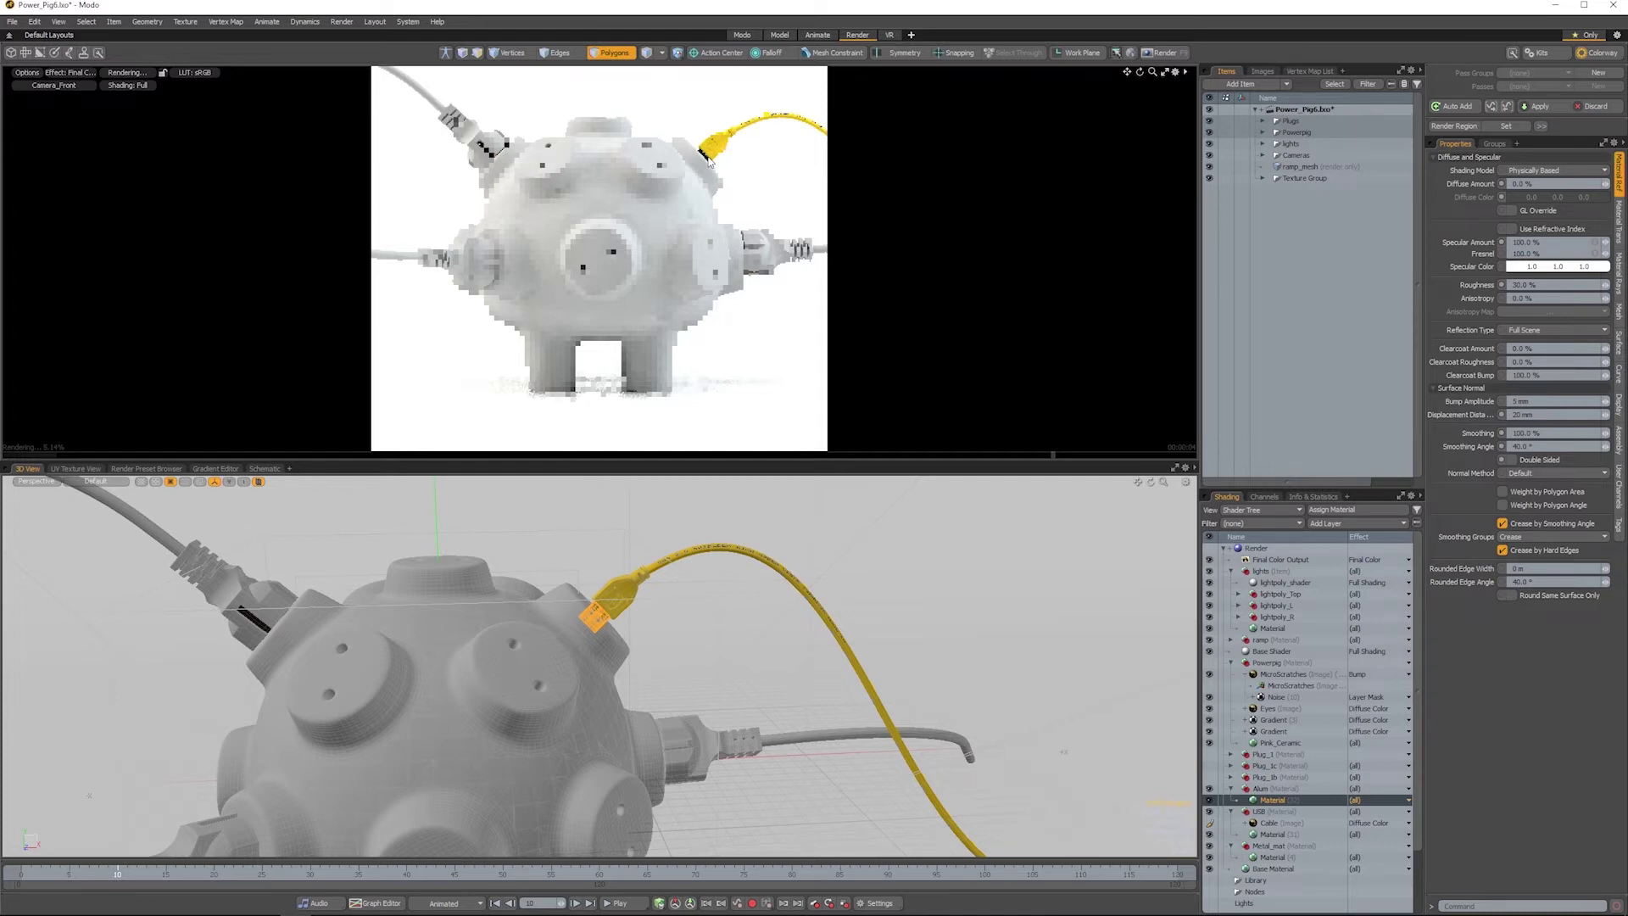
pyautogui.click(1230, 789)
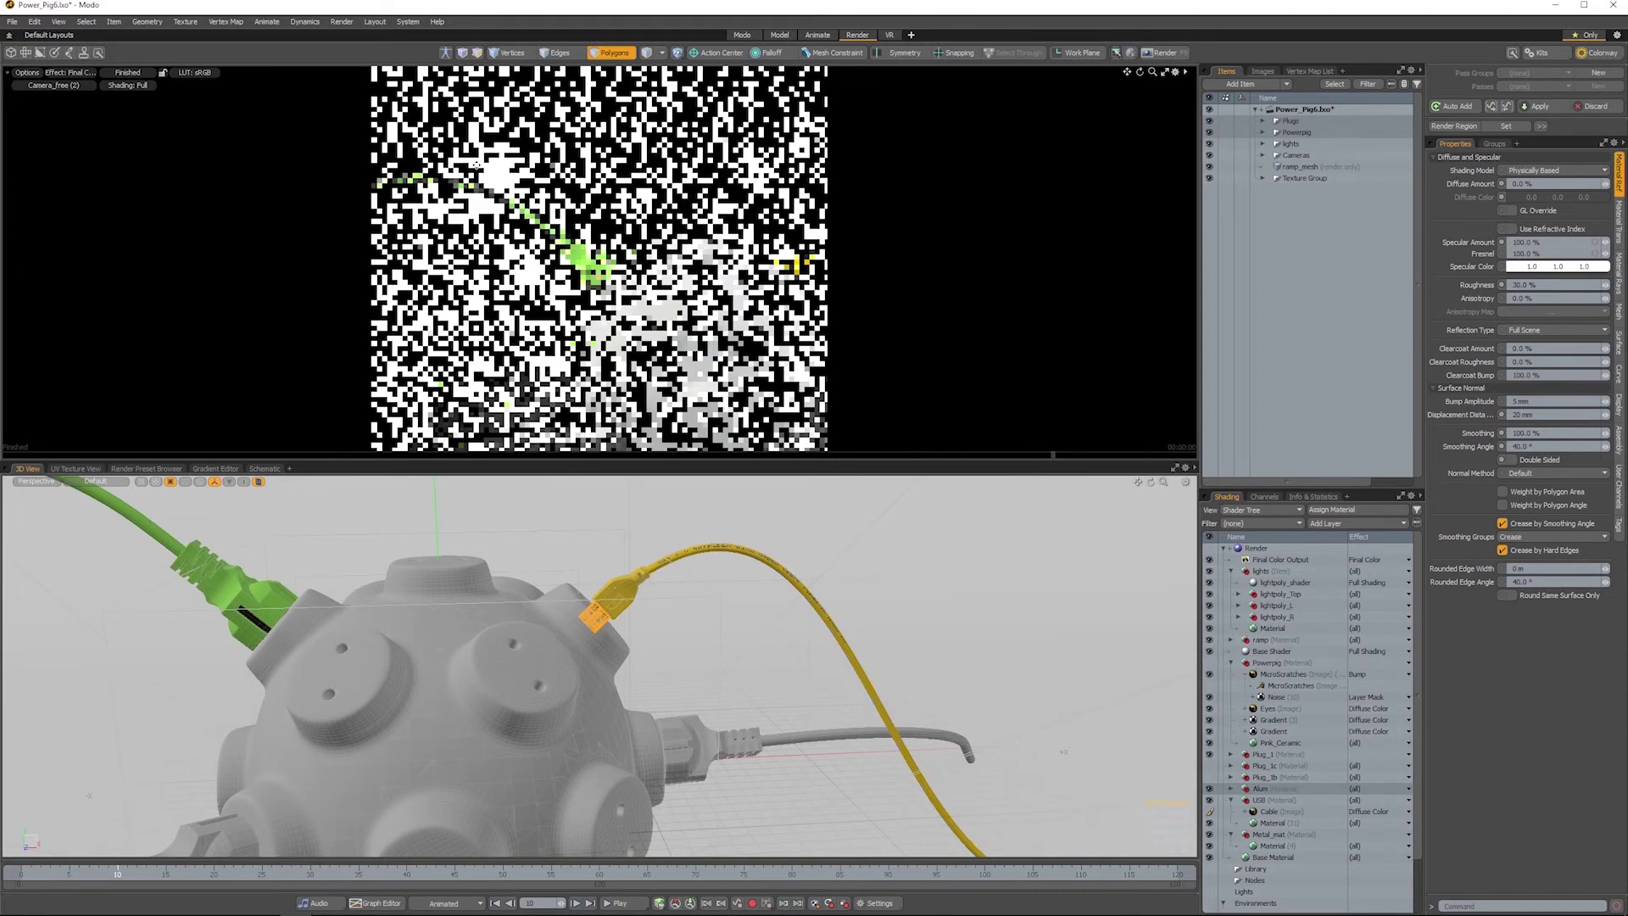
# Step: Frame the green plug closely in the render preview and add a Noise diffuse color layer to the Plug_1 group
pyautogui.keyDown('ctrl'); pyautogui.keyDown('alt'); pyautogui.moveTo(476, 166); pyautogui.dragTo(617, 245); pyautogui.keyUp('alt'); pyautogui.keyUp('ctrl')
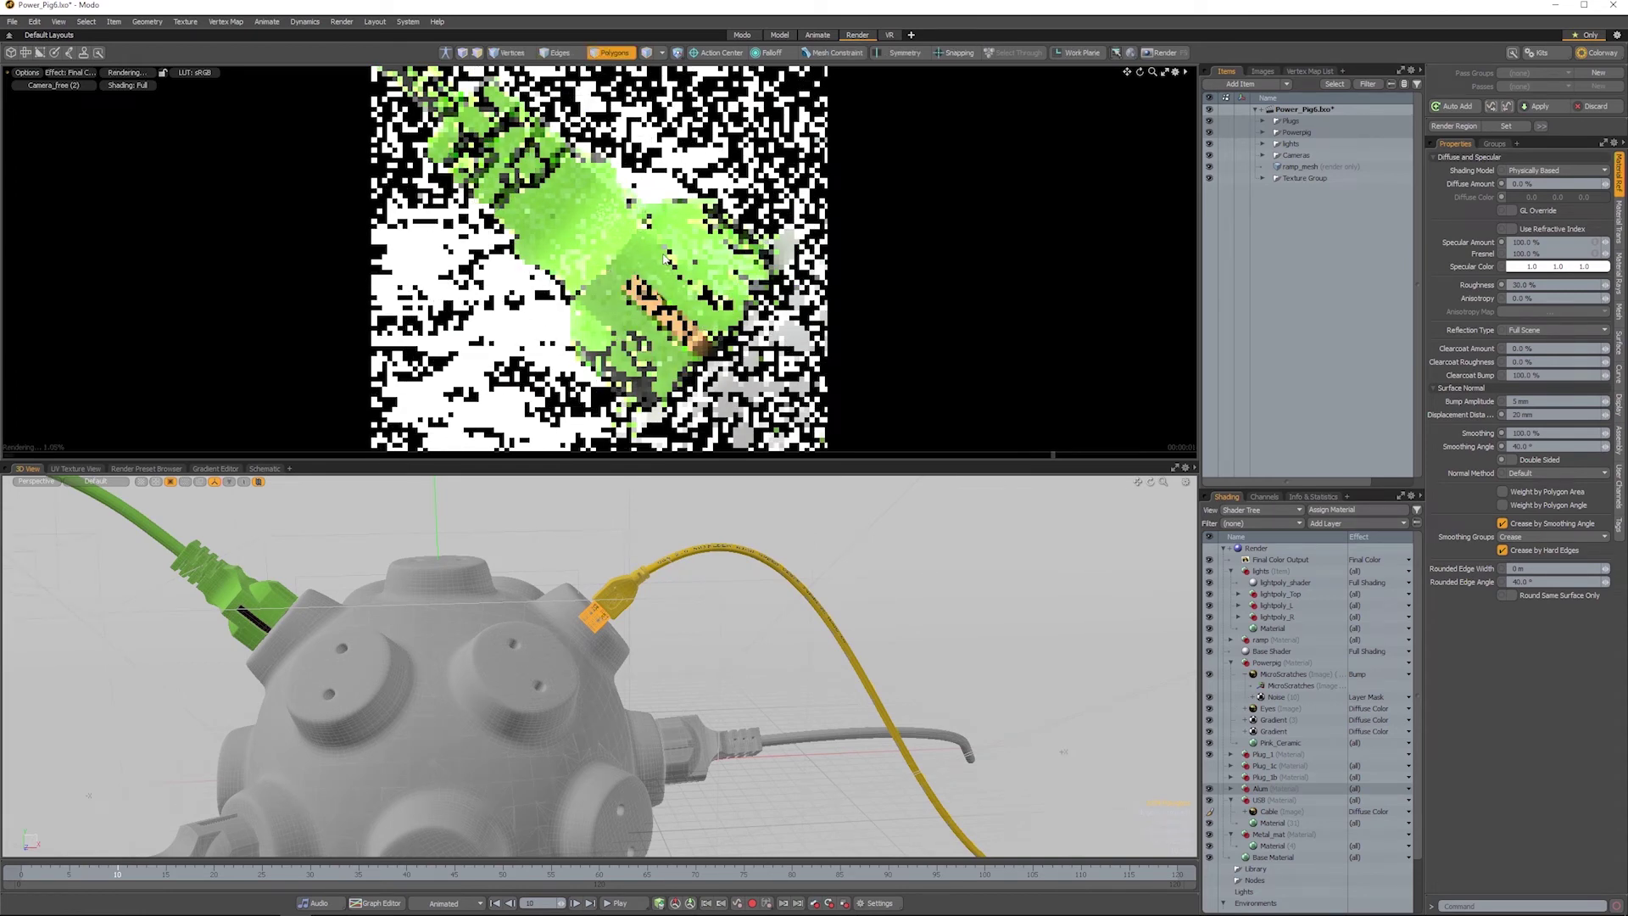
pyautogui.click(1230, 753)
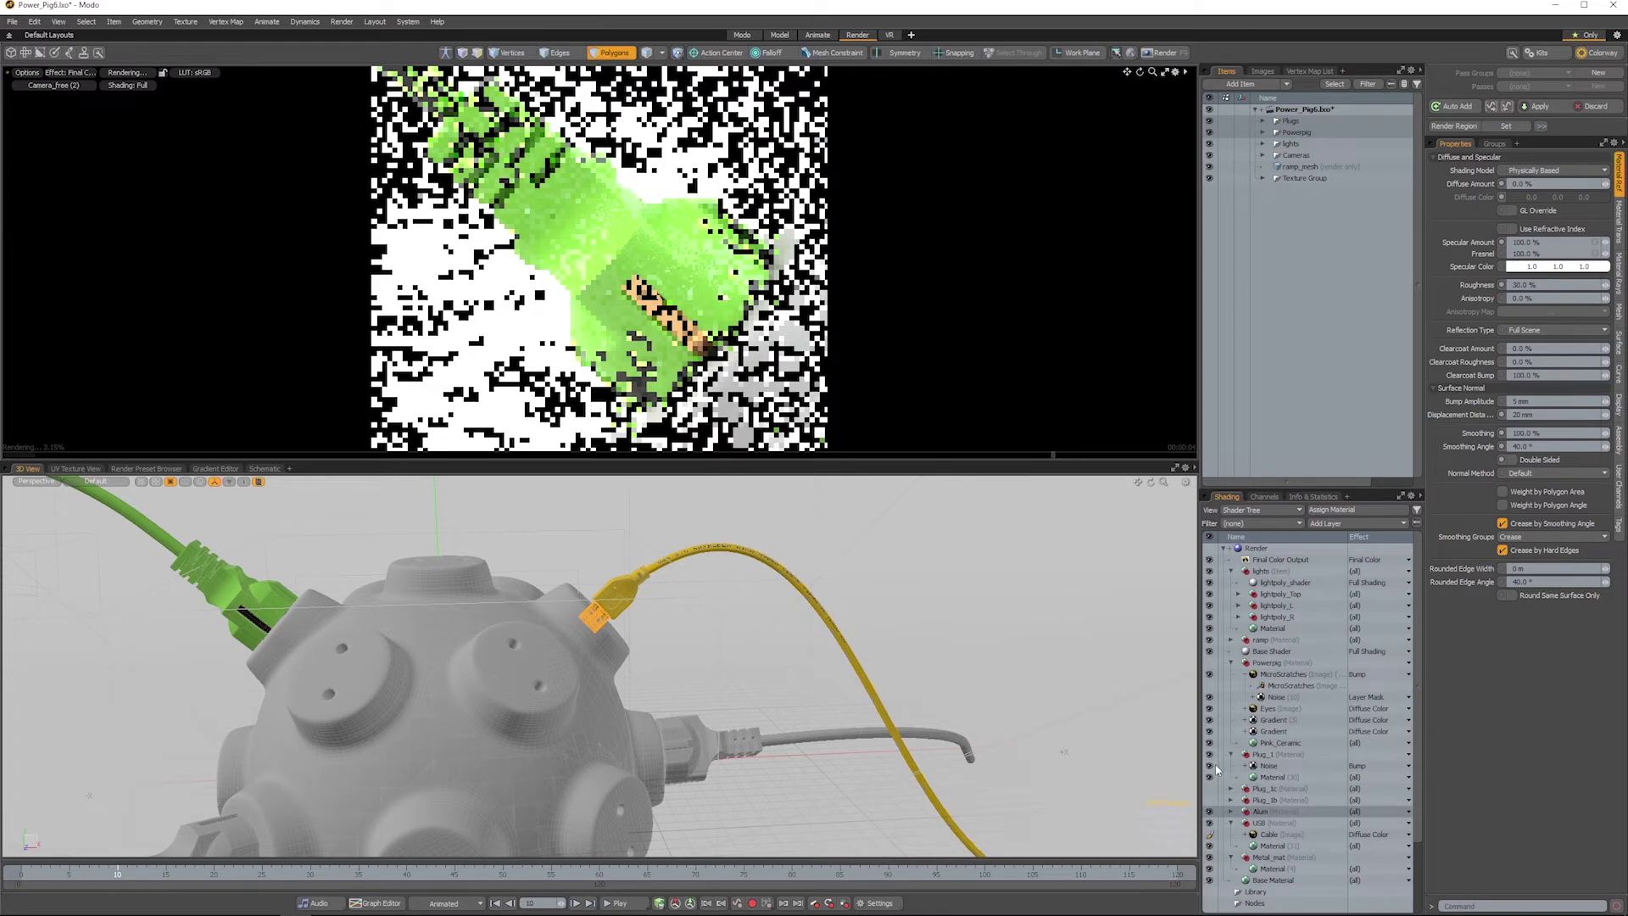
pyautogui.click(1265, 754)
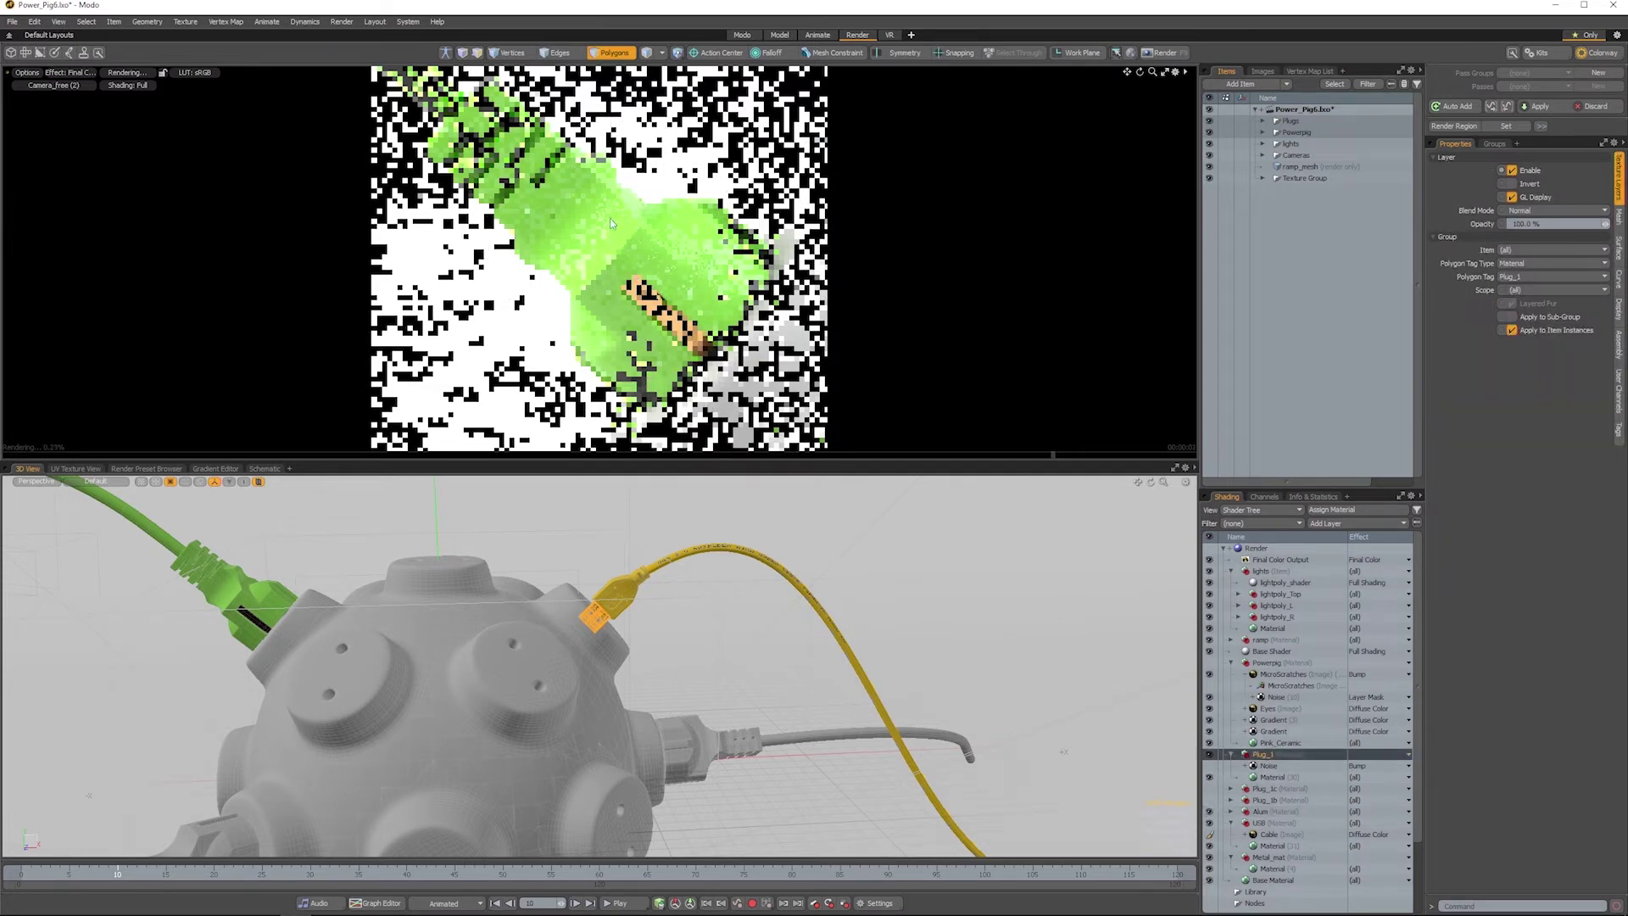
pyautogui.click(1327, 524)
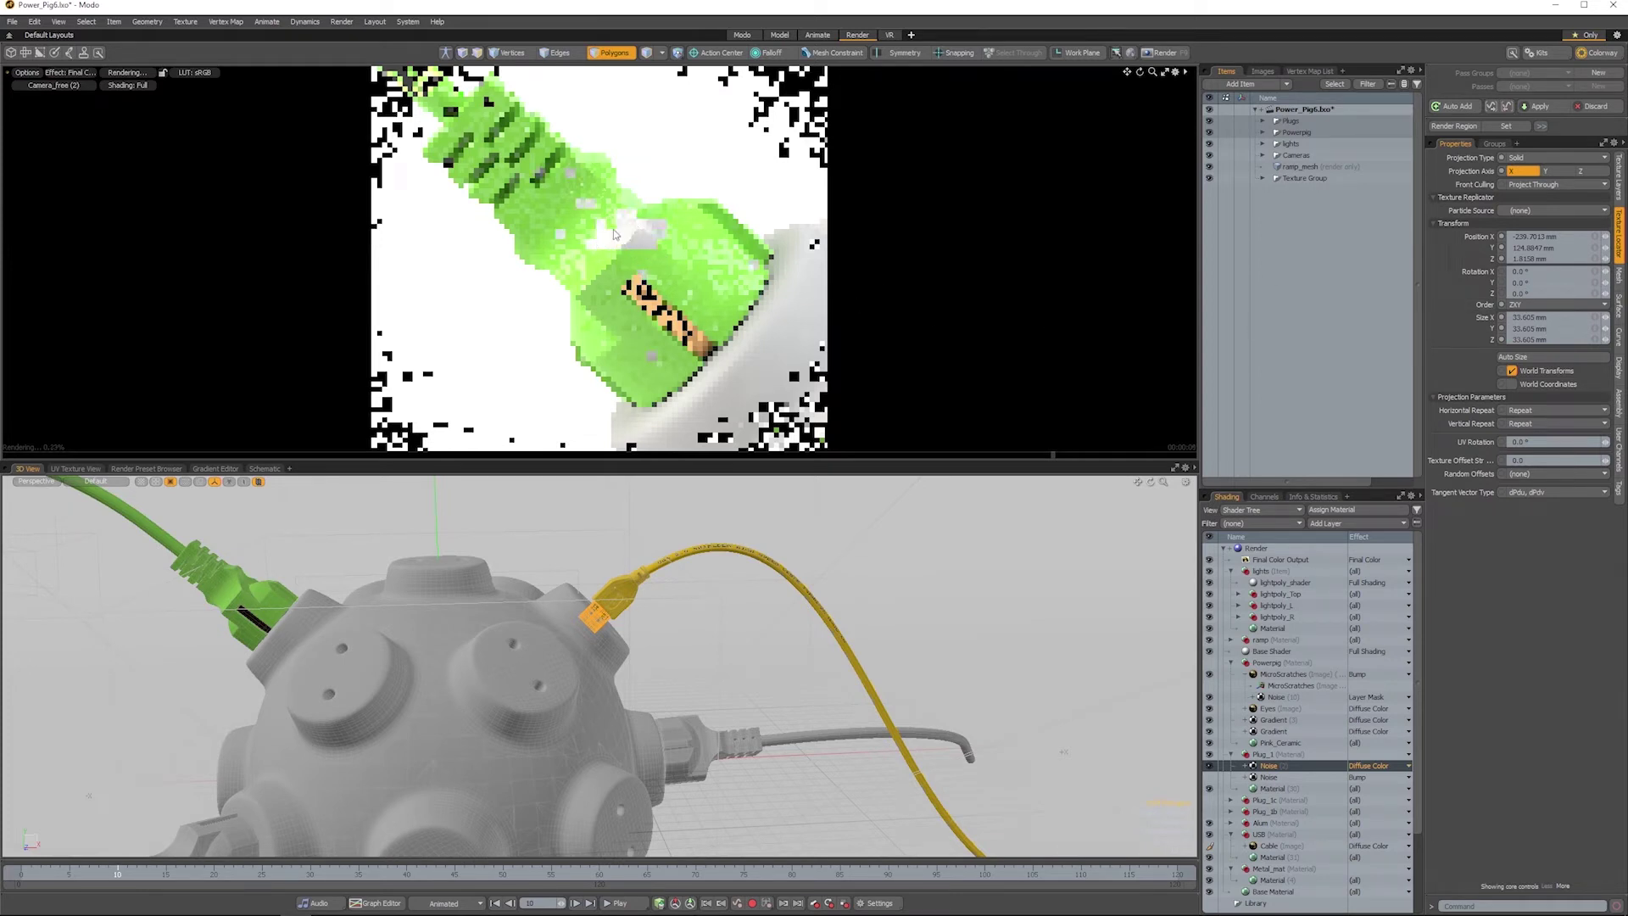
# Step: Set the new Noise texture's locator size to 1 mm in X, Y and Z
pyautogui.click(1598, 318)
pyautogui.write('1 mm')
pyautogui.press('Return')
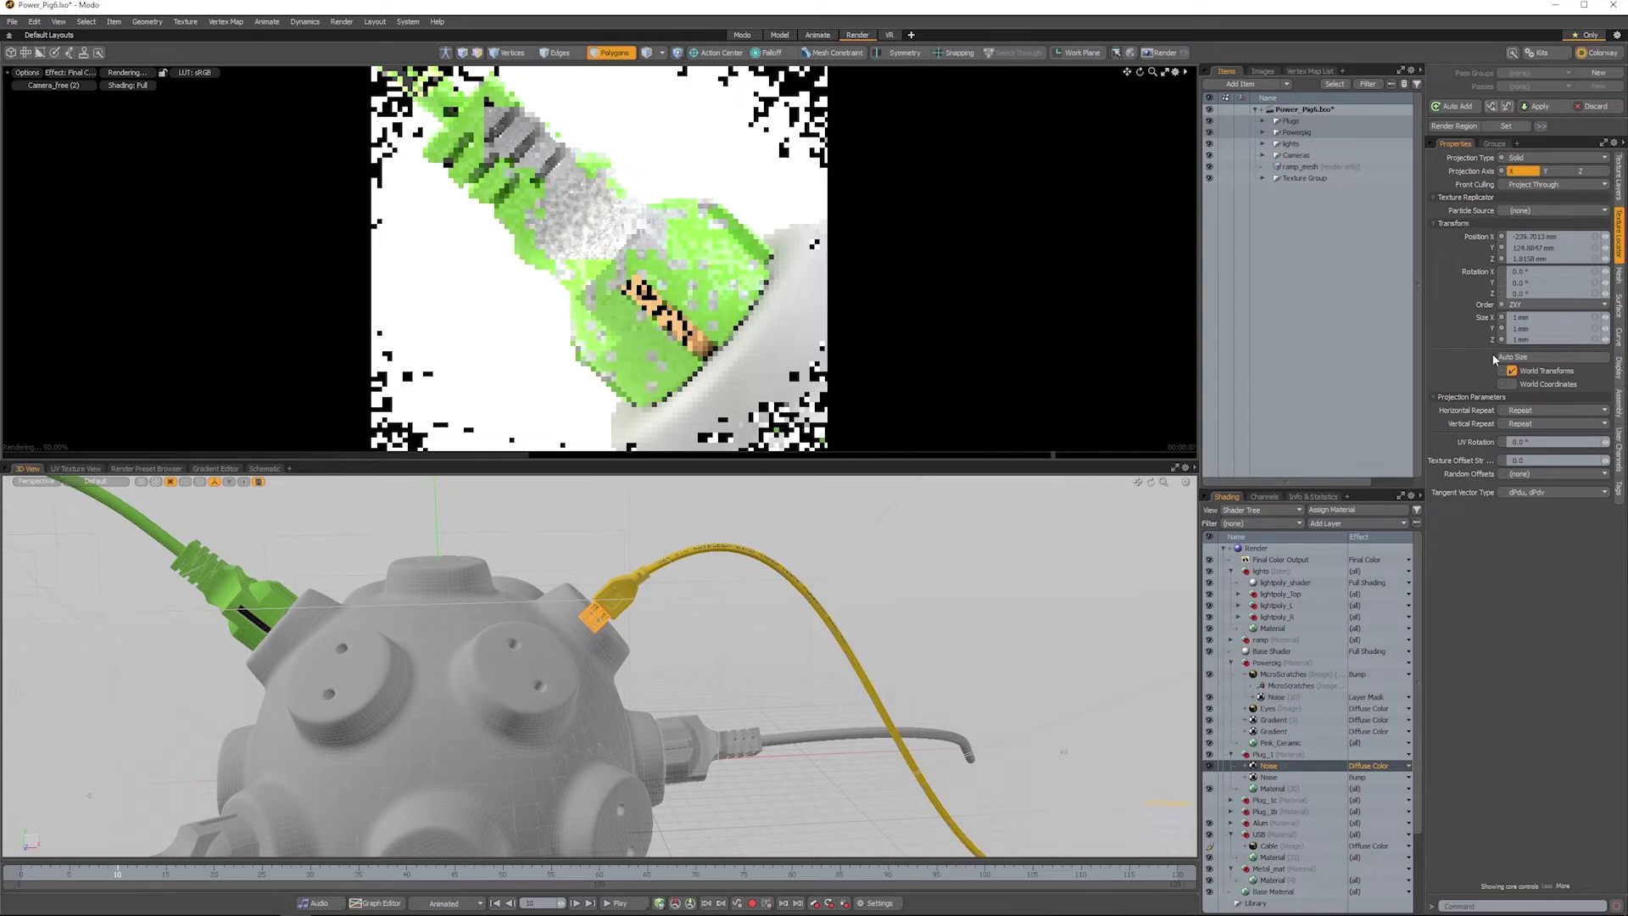
# Step: Set the noise type of the Plug_1 diffuse color Noise layer to Turbulence
pyautogui.click(1618, 178)
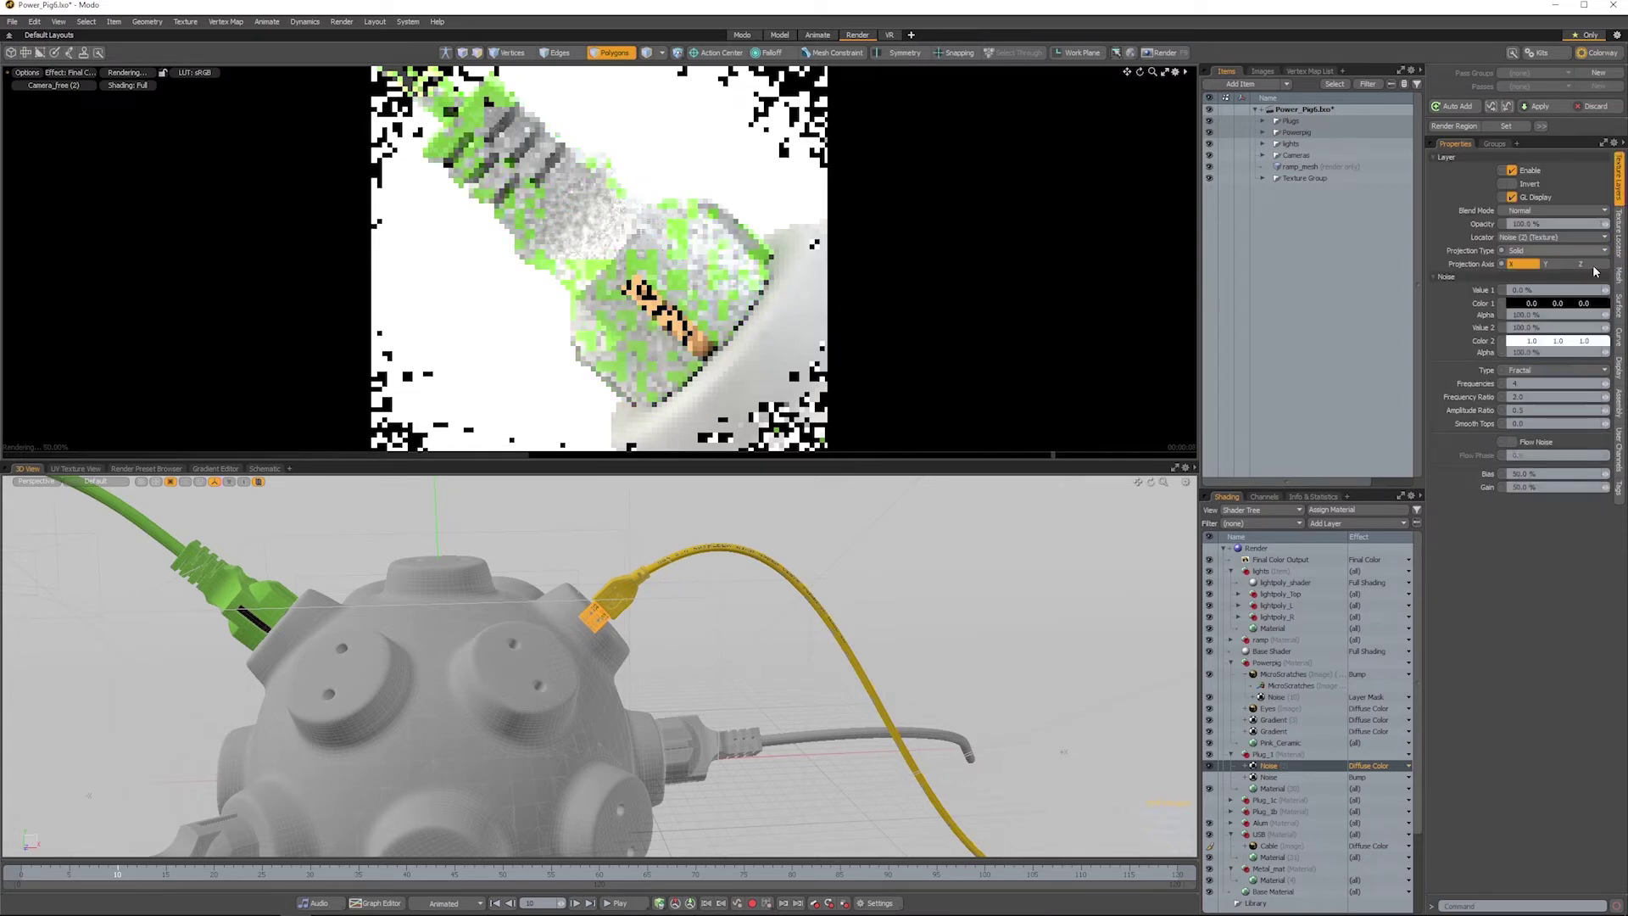
pyautogui.click(1533, 366)
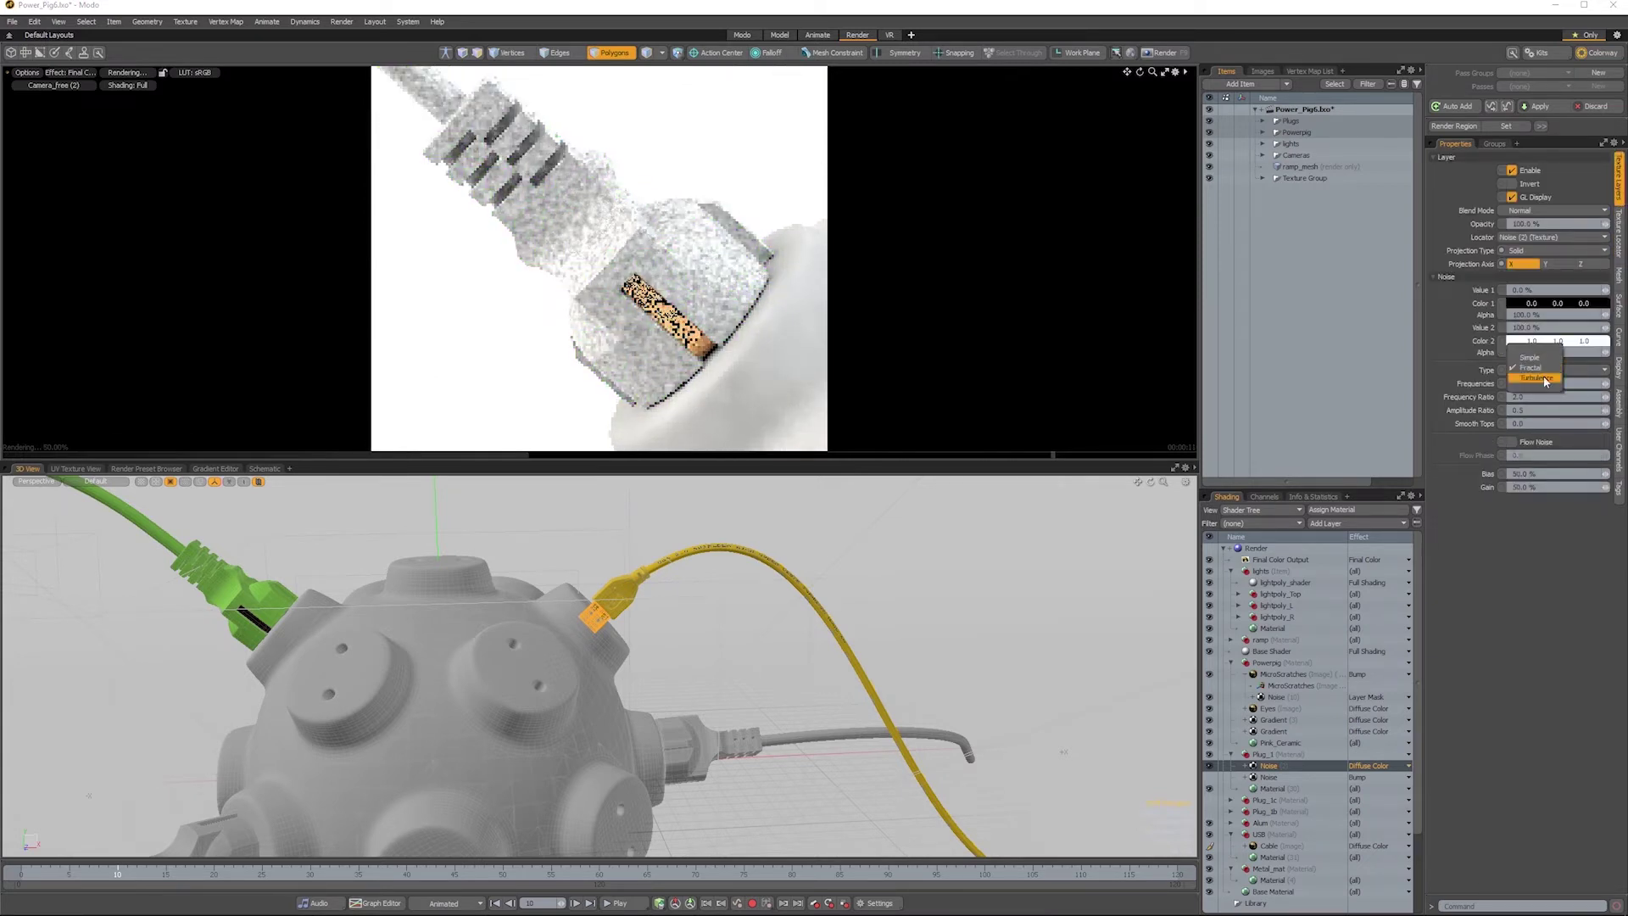
pyautogui.click(1537, 380)
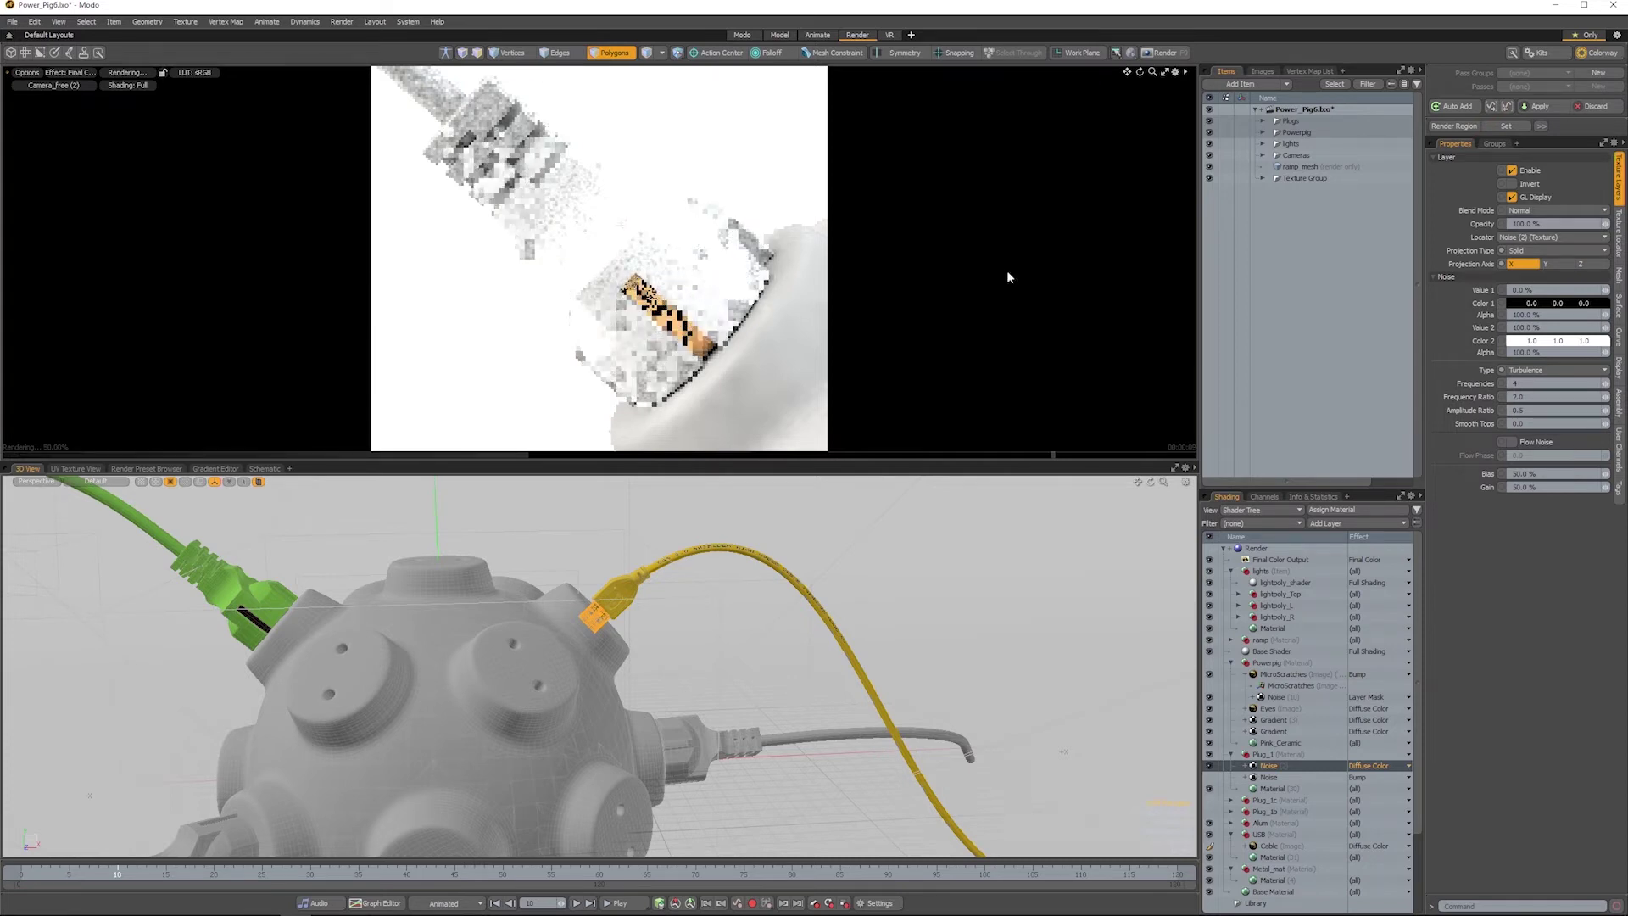
# Step: Increase the gain of the Plug_1 group's Turbulence Noise layer in two passes to strengthen its contrast
pyautogui.click(1531, 486)
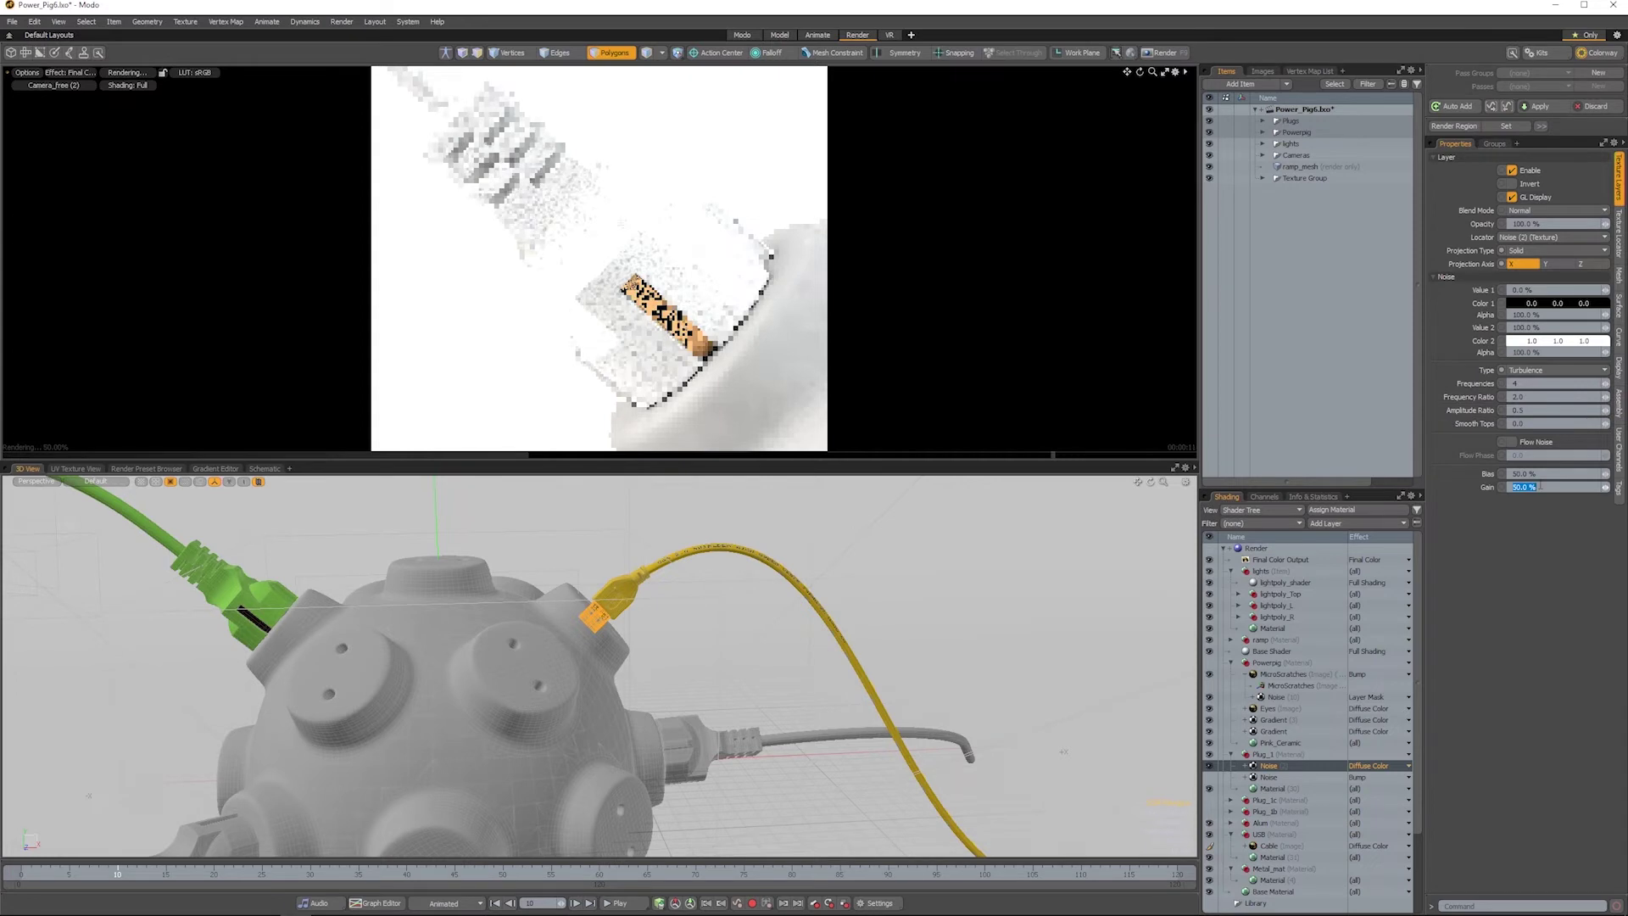
pyautogui.write('85')
pyautogui.press('Return')
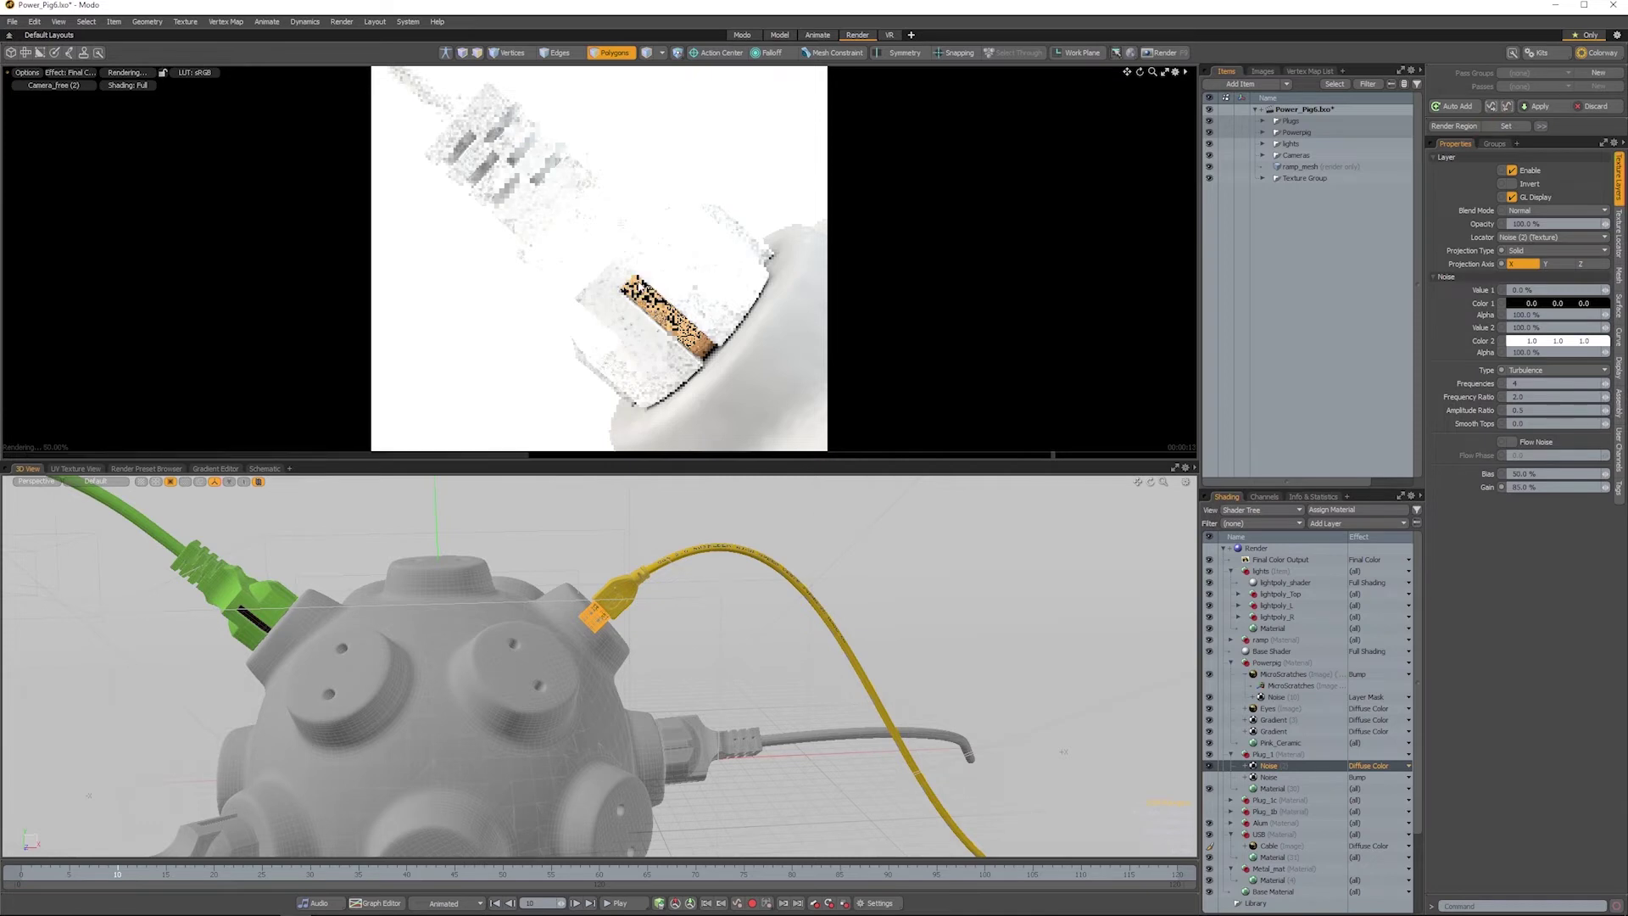
pyautogui.click(1550, 486)
pyautogui.write('6')
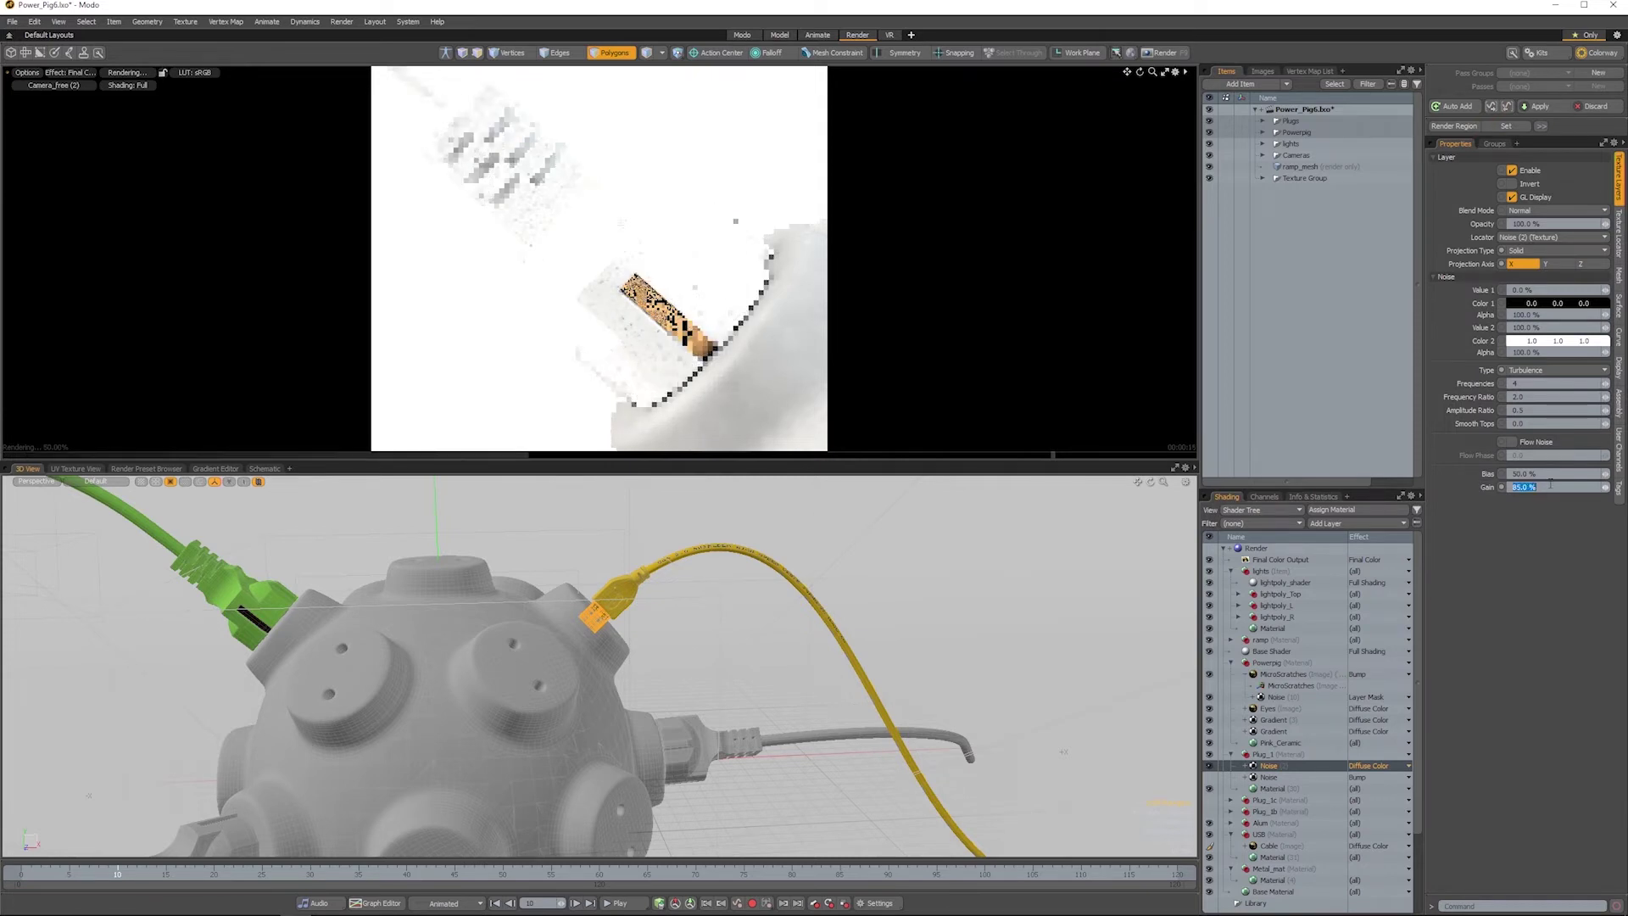
pyautogui.write('5')
pyautogui.press('Return')
# Step: Change the effect of the Plug_1 group's Turbulence Noise layer from diffuse color to Bump
pyautogui.click(1388, 769)
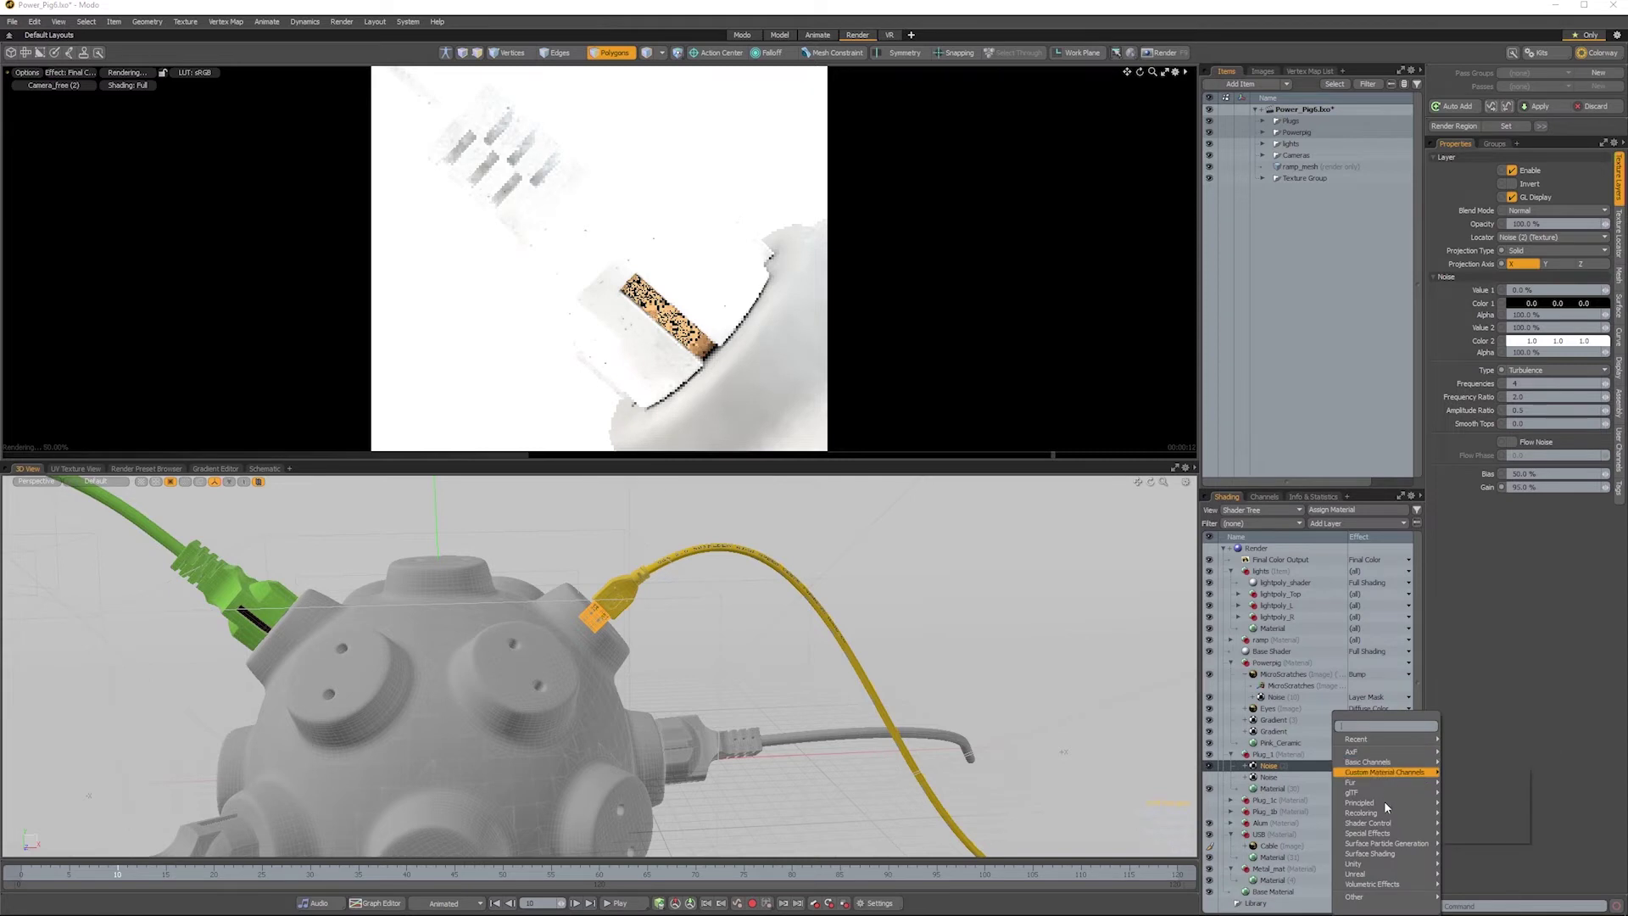
pyautogui.moveTo(1386, 853)
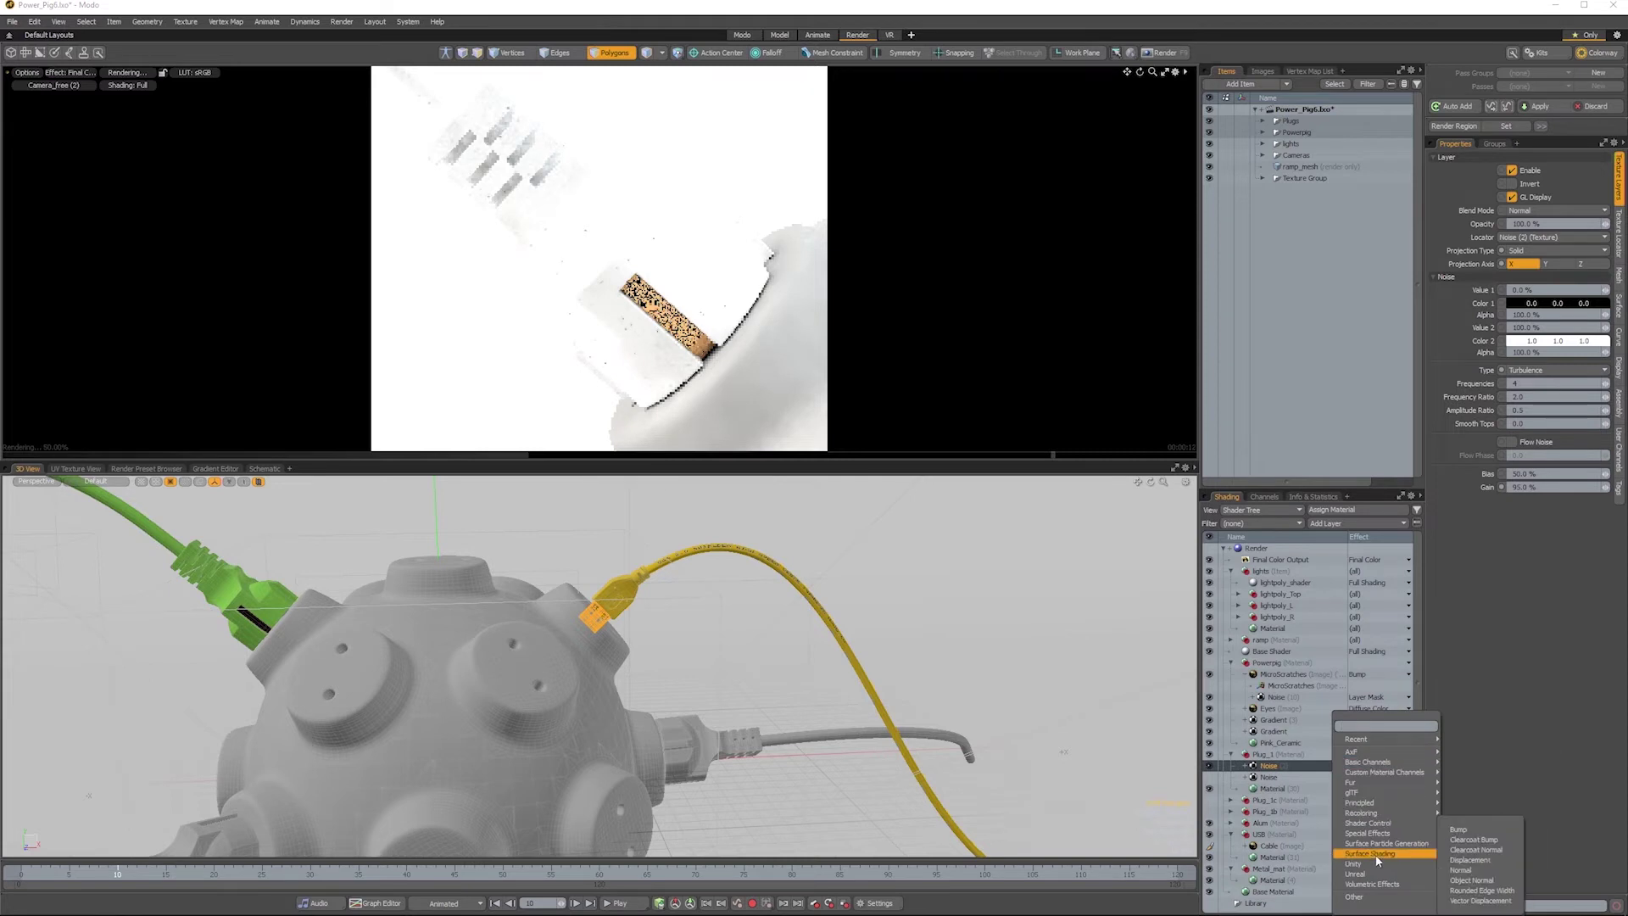
pyautogui.click(1469, 831)
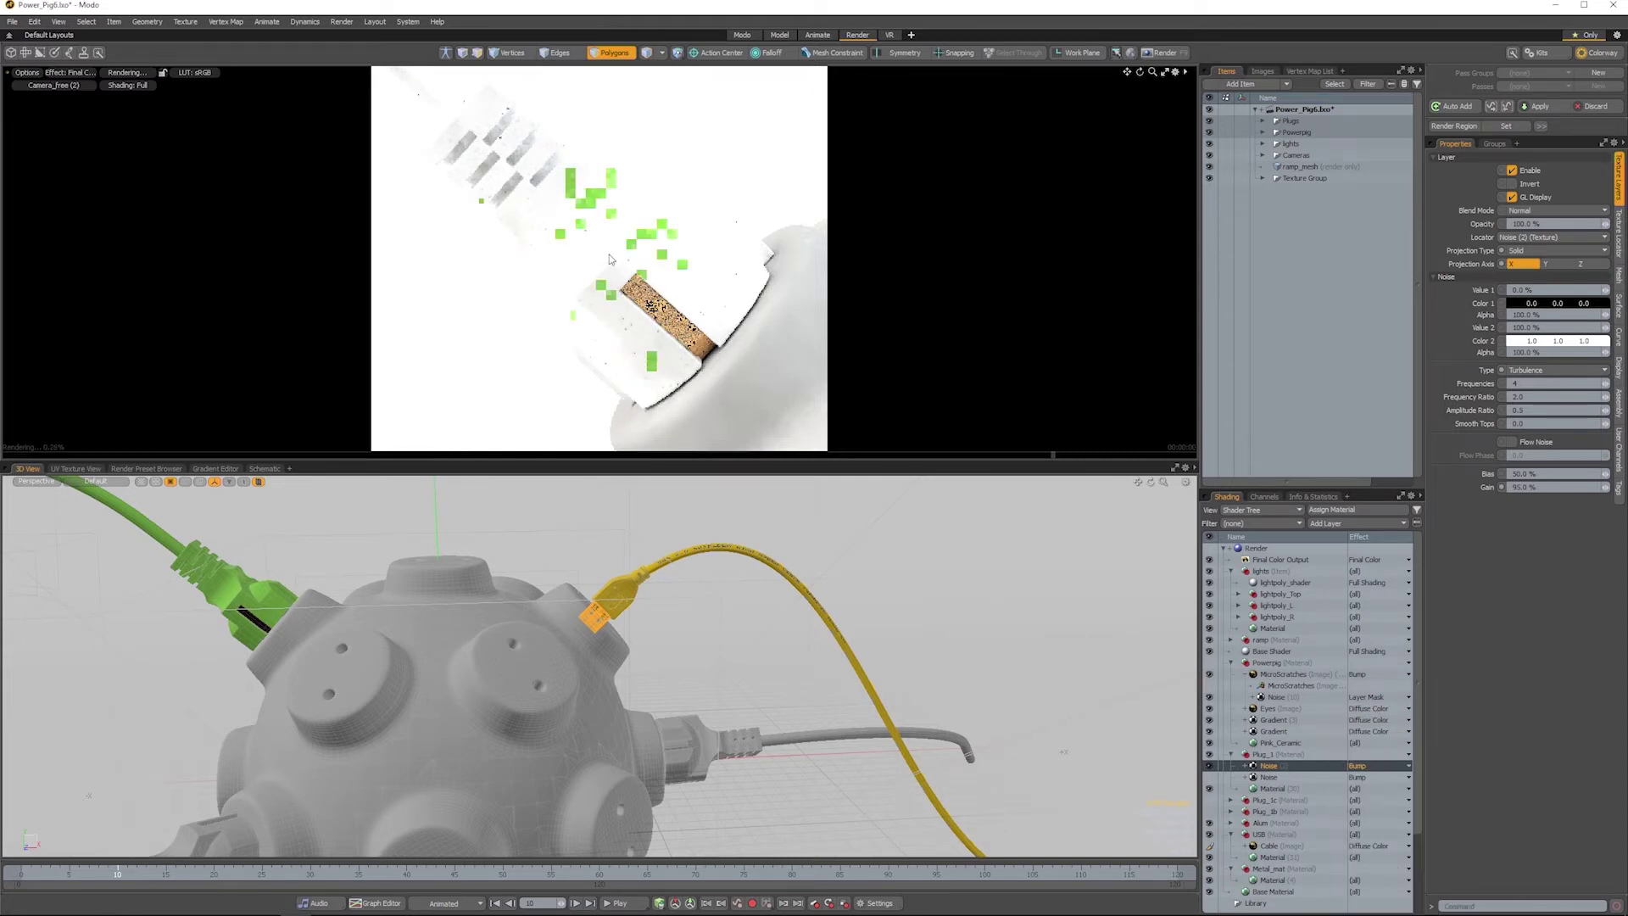
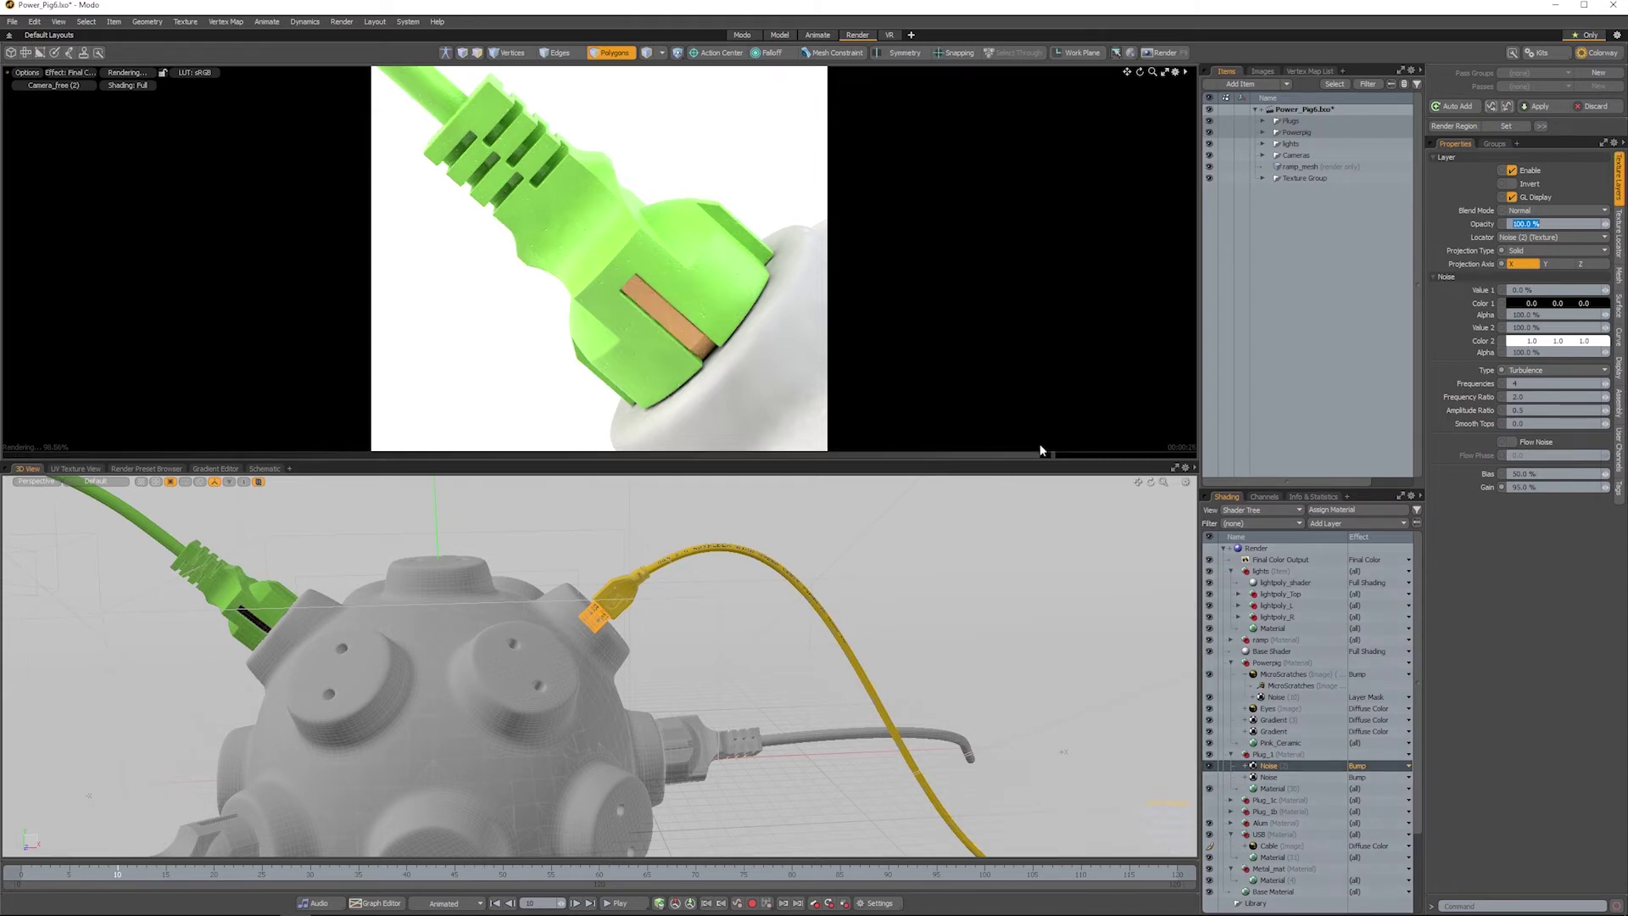
# Step: Compare the two Noise bump layers in the Plug_1 group and delete the redundant one
pyautogui.click(1266, 777)
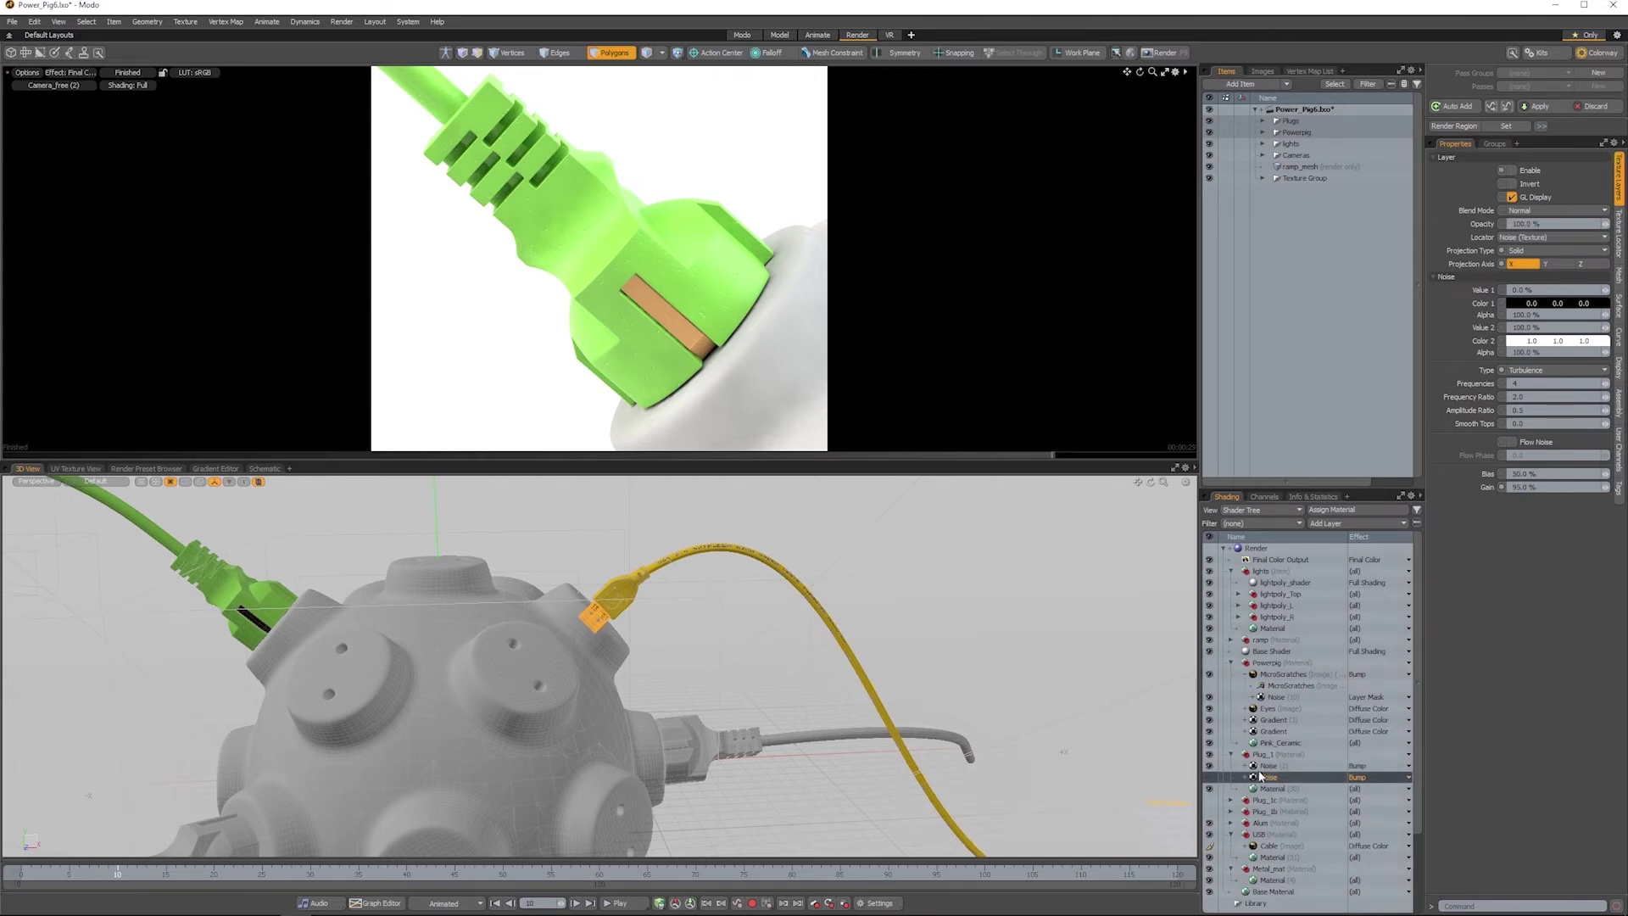
pyautogui.click(1263, 765)
pyautogui.rightClick(1260, 767)
pyautogui.click(1259, 767)
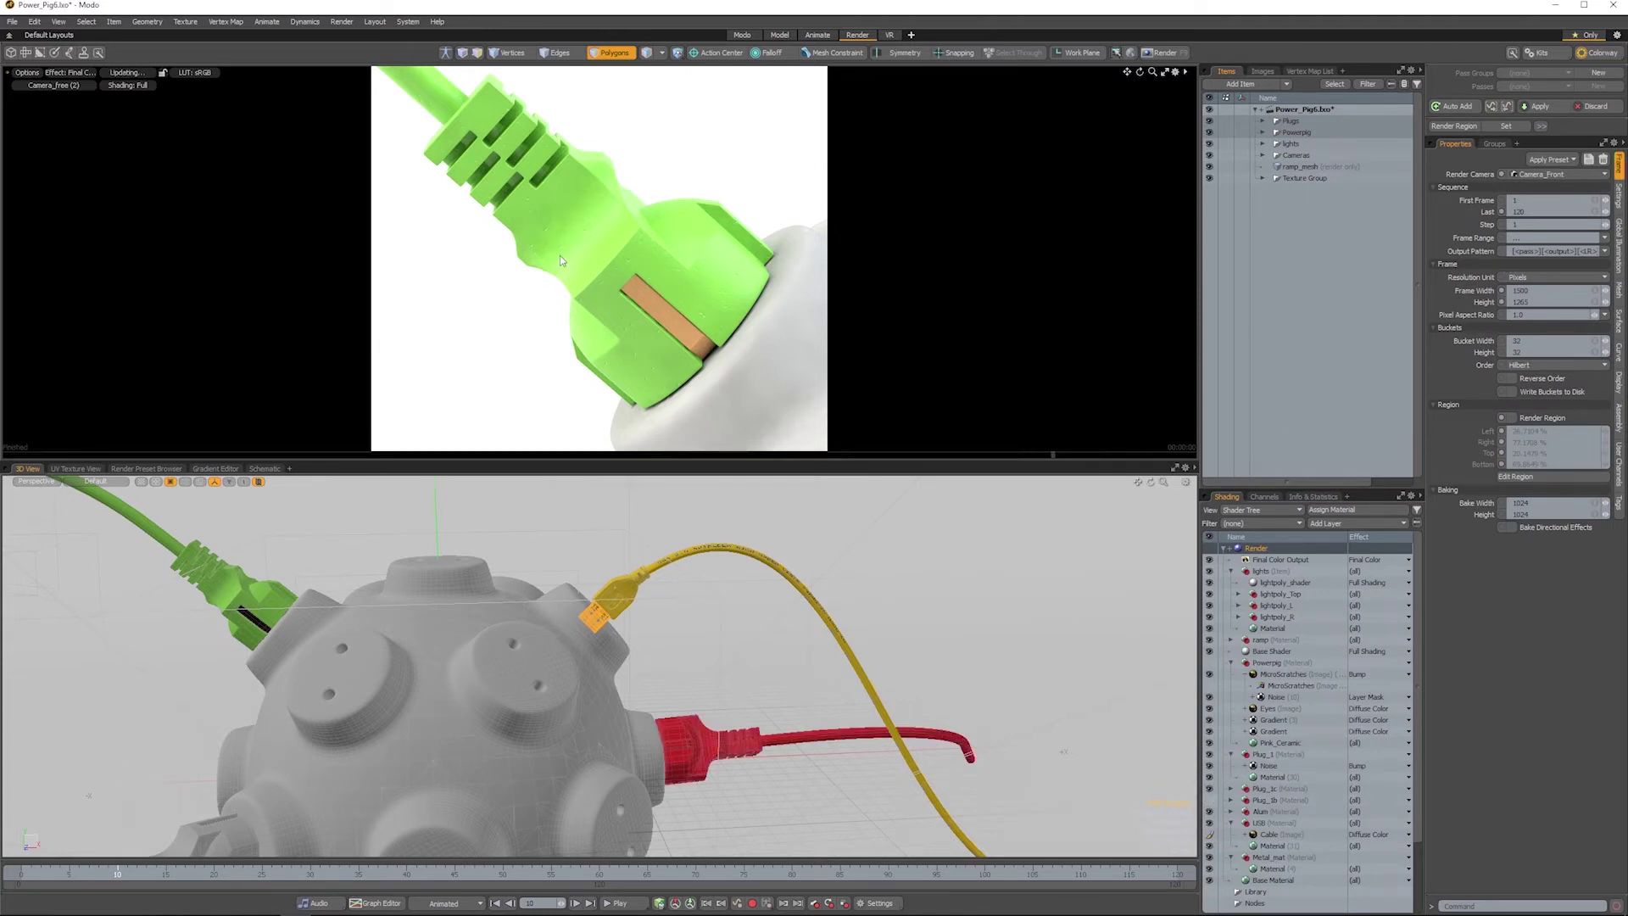
# Step: Switch the render preview to Camera_Front and disable the Powerpig group's texture layers, leaving only its Pink_Ceramic material active
pyautogui.click(53, 84)
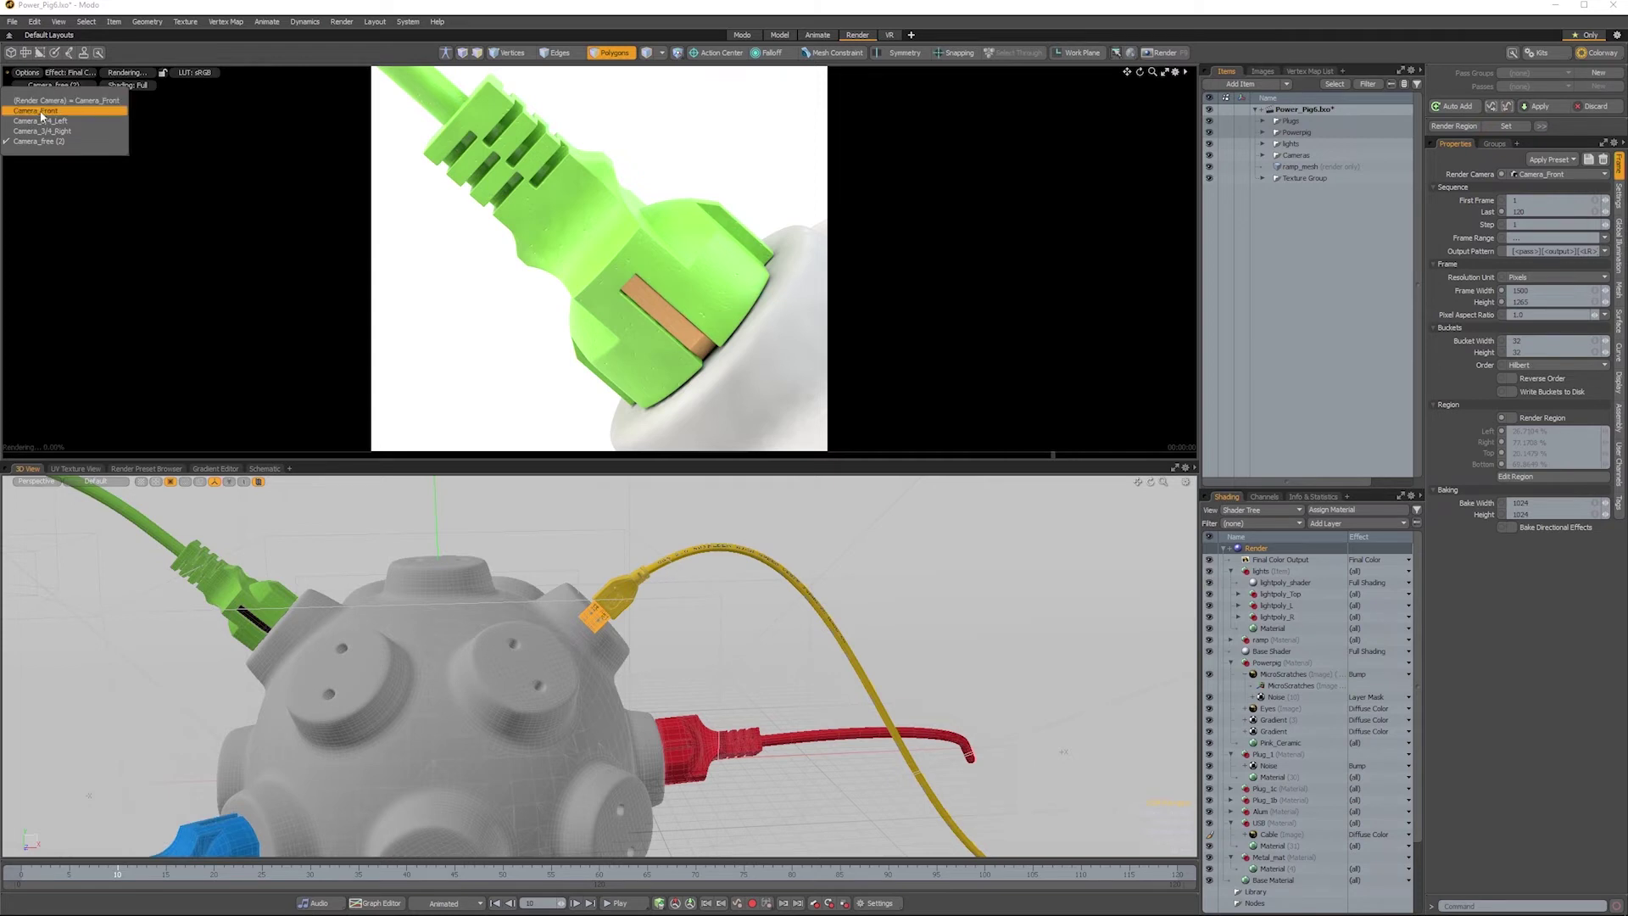
pyautogui.click(50, 105)
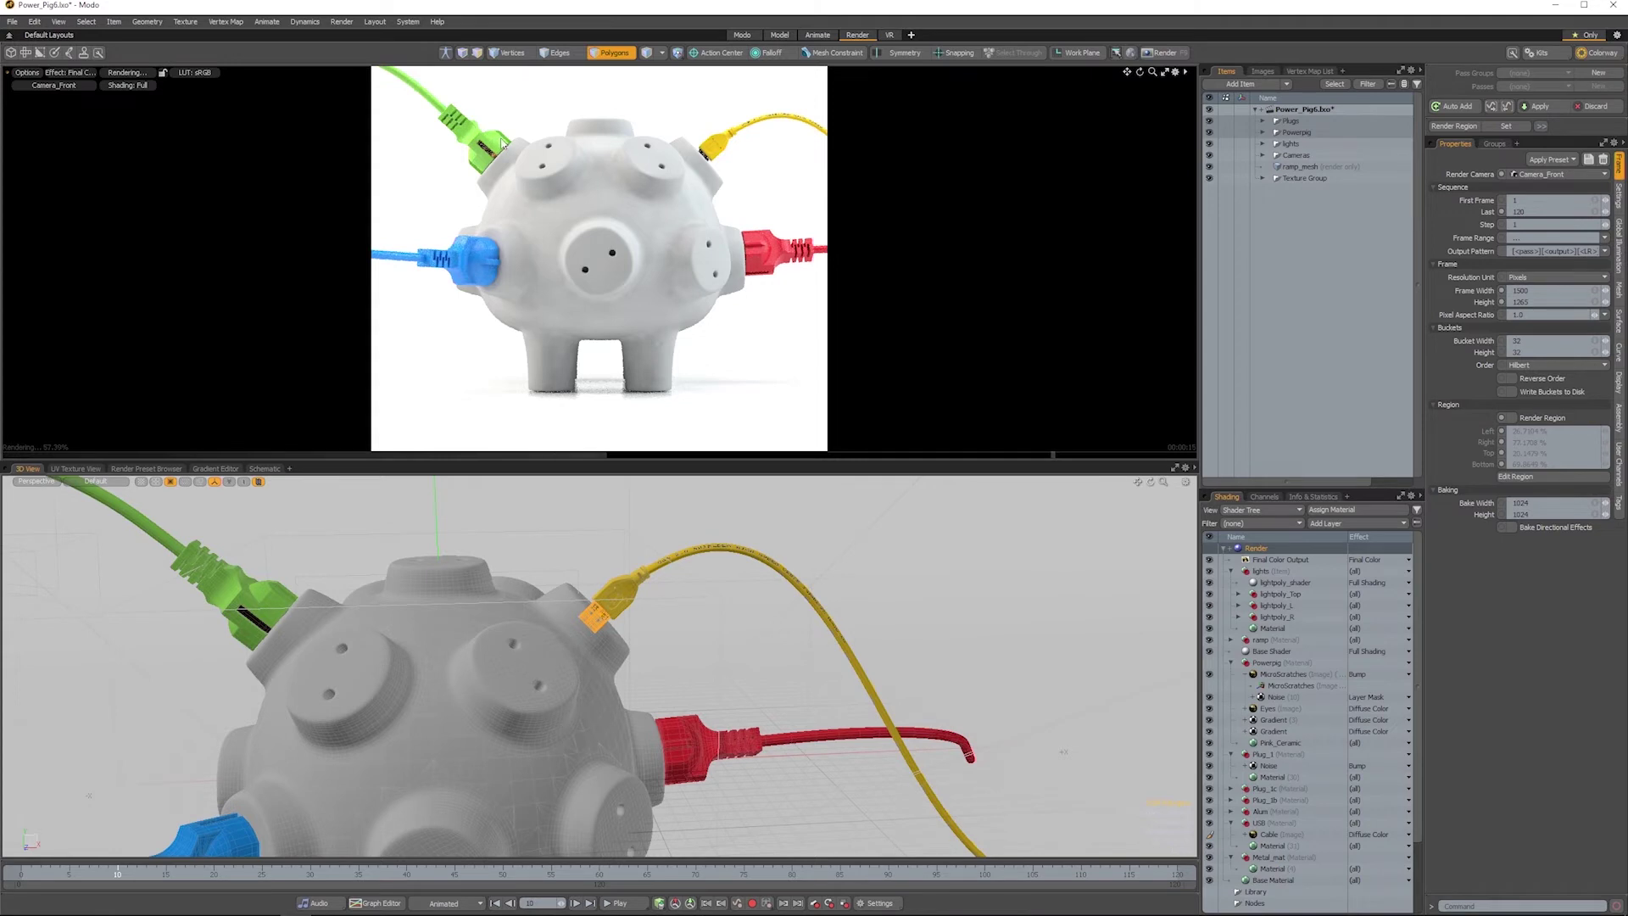
pyautogui.click(585, 197)
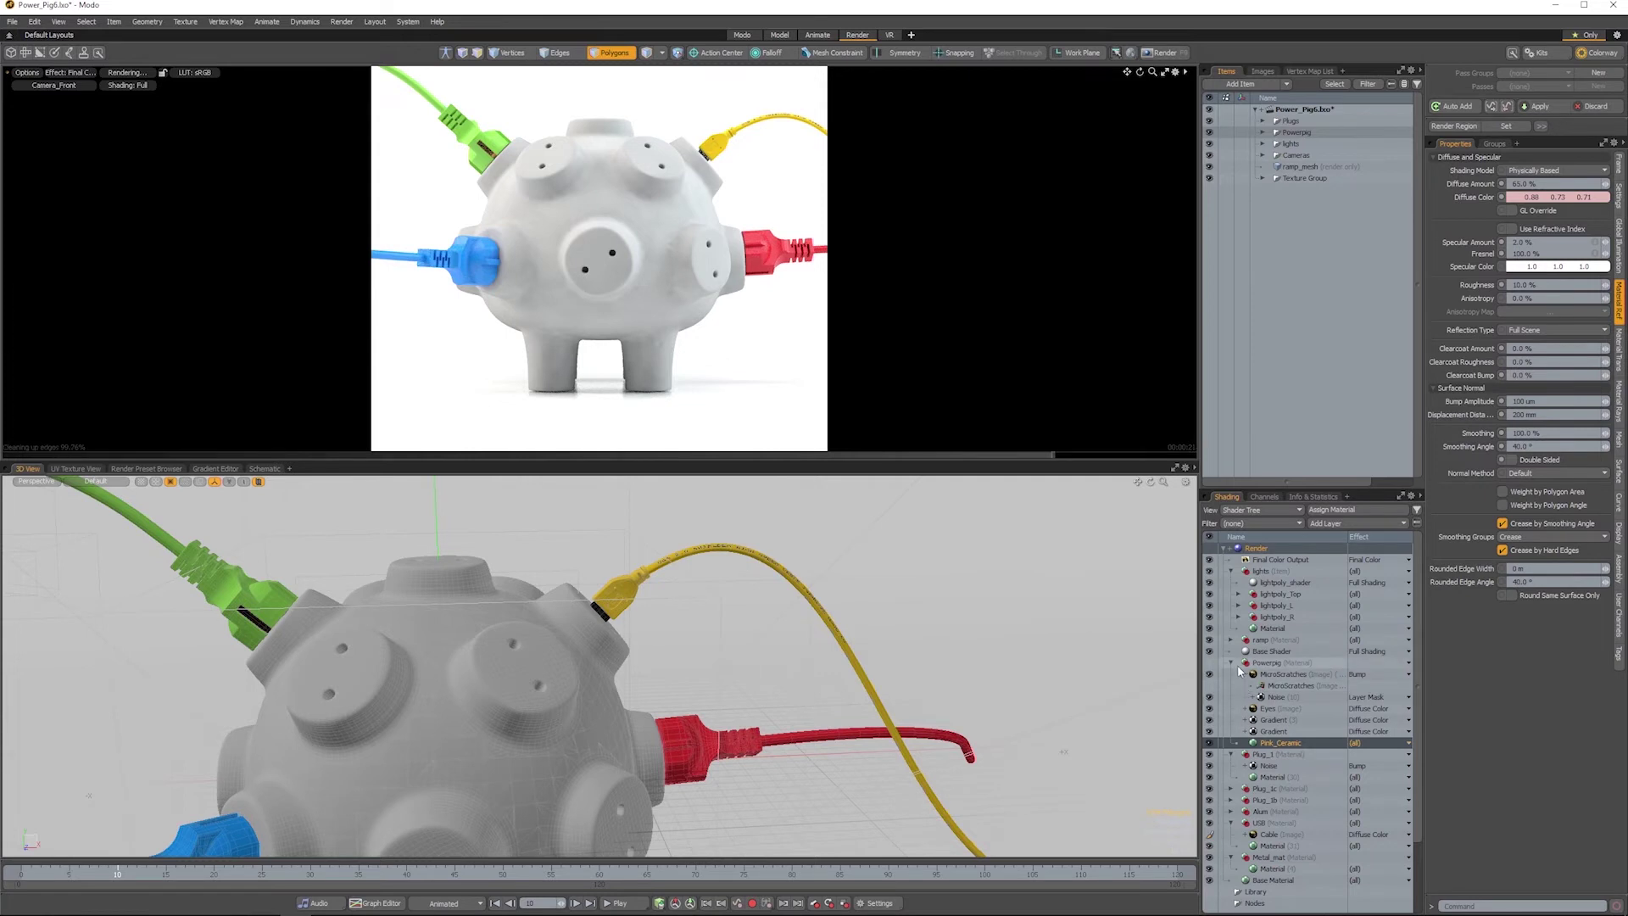
pyautogui.click(1210, 675)
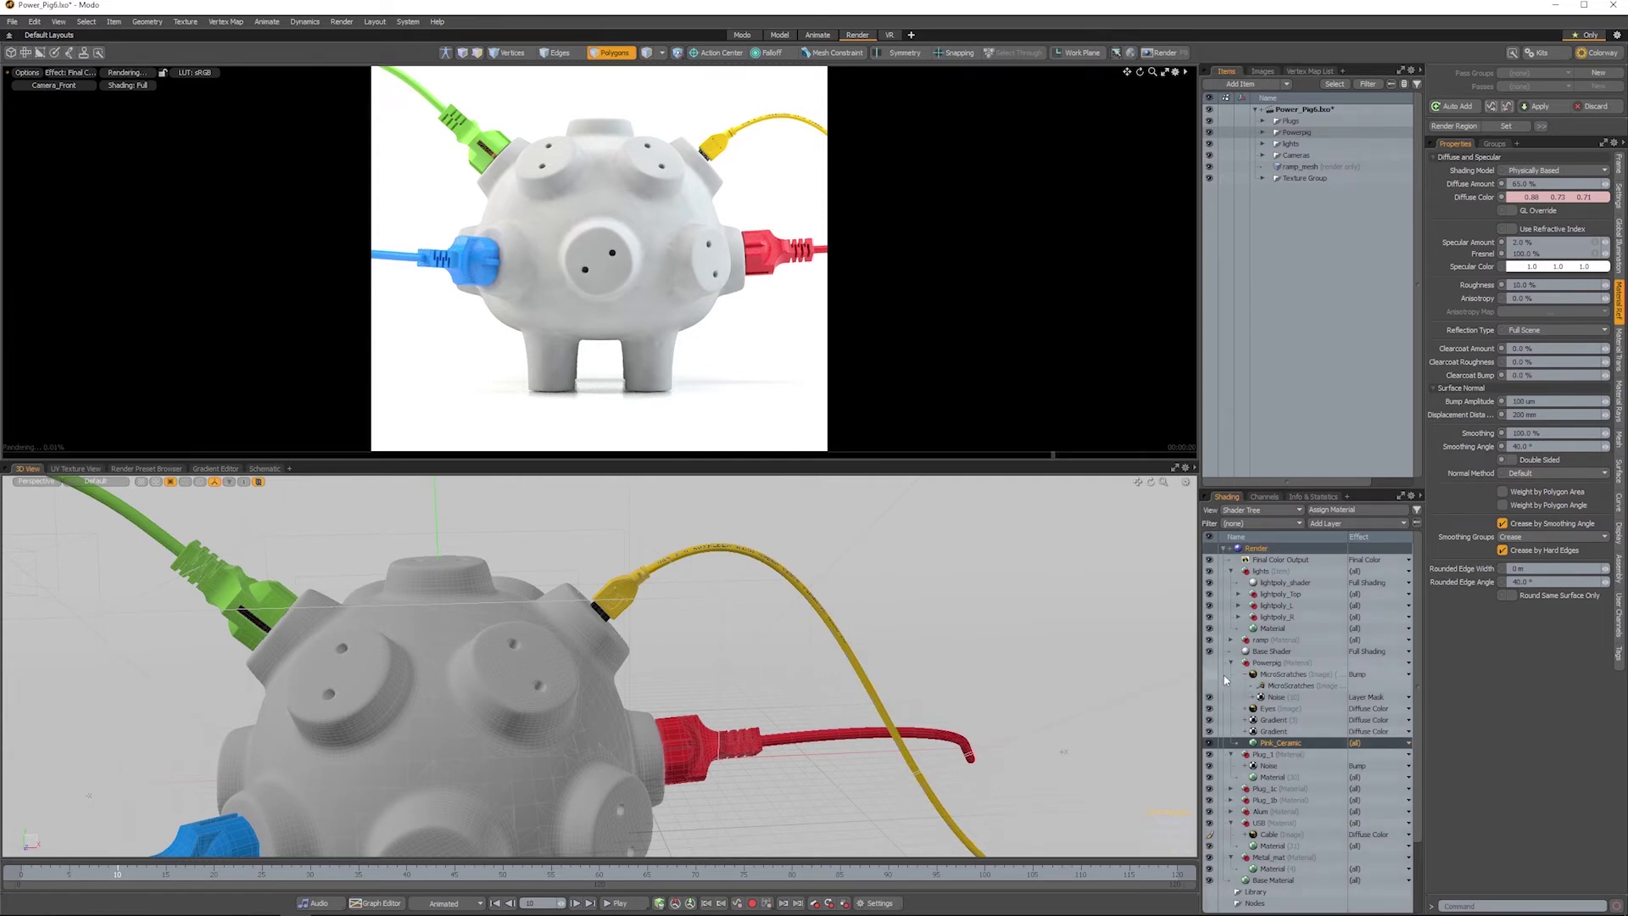
pyautogui.click(1246, 675)
pyautogui.click(1210, 686)
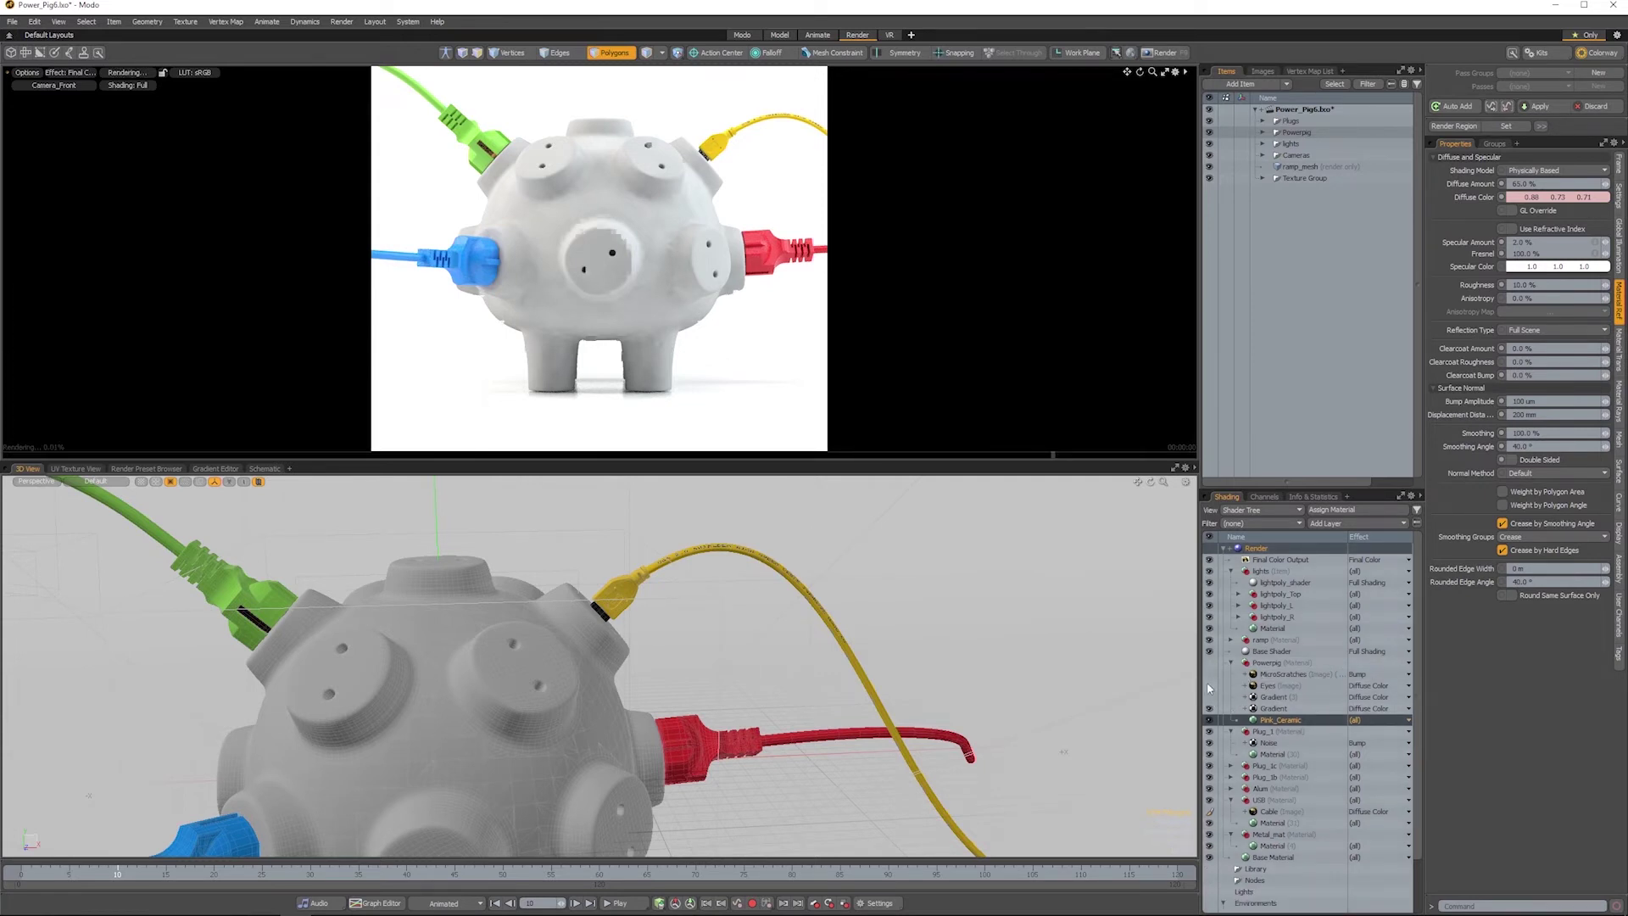
pyautogui.click(1210, 708)
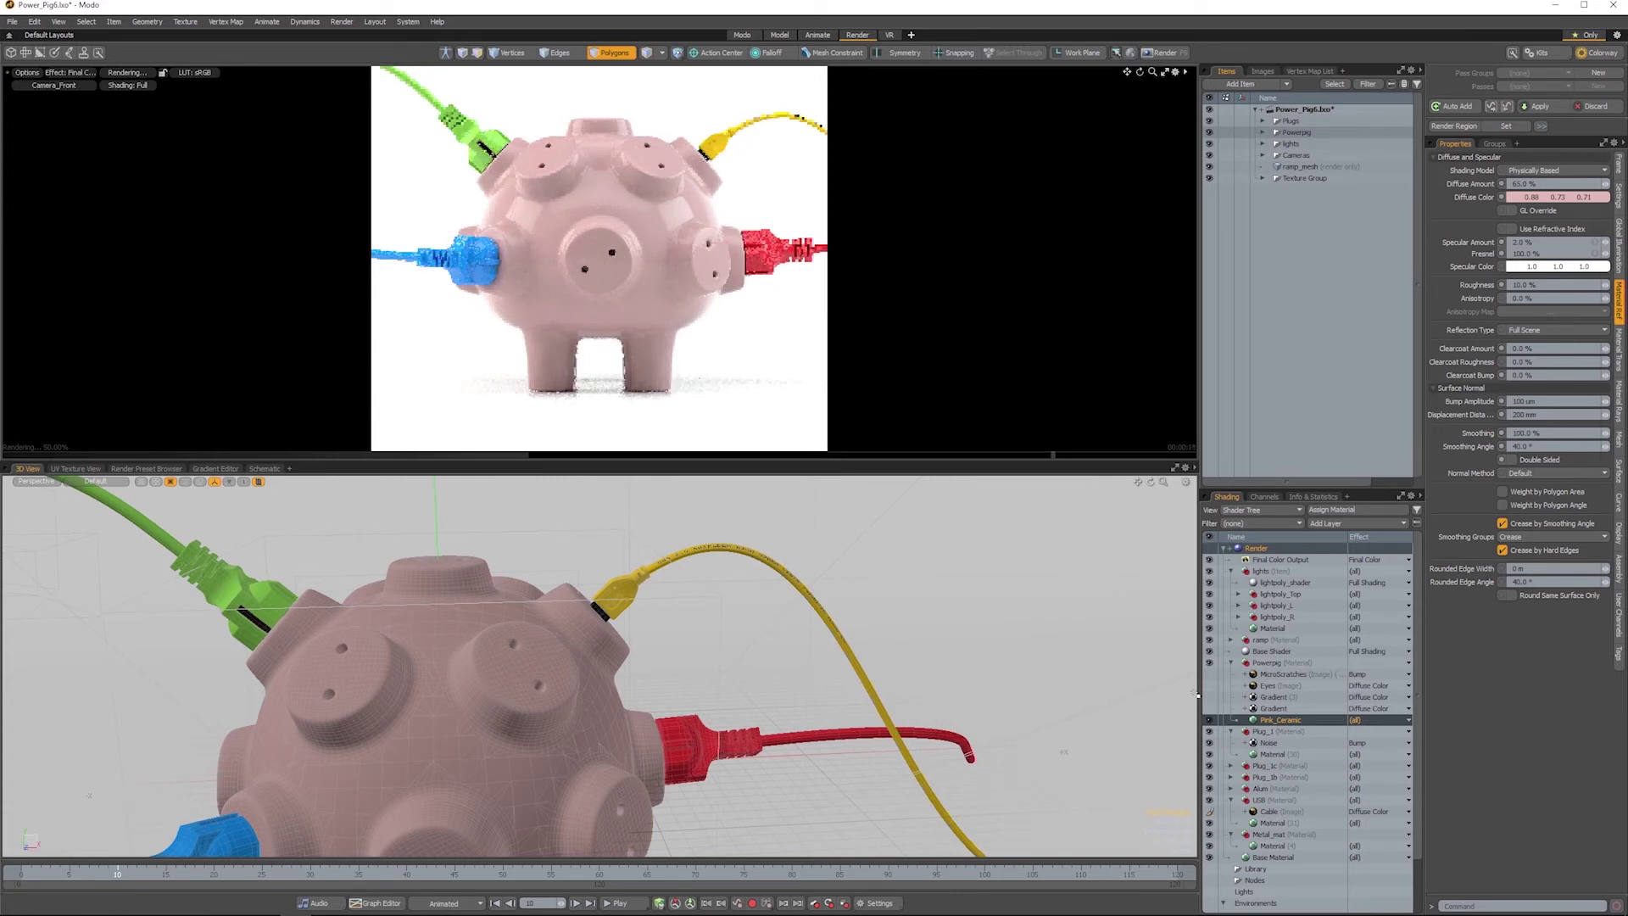
# Step: Show the settings of the Powerpig group's two diffuse color Gradient layers and enable them one after the other
pyautogui.click(1270, 709)
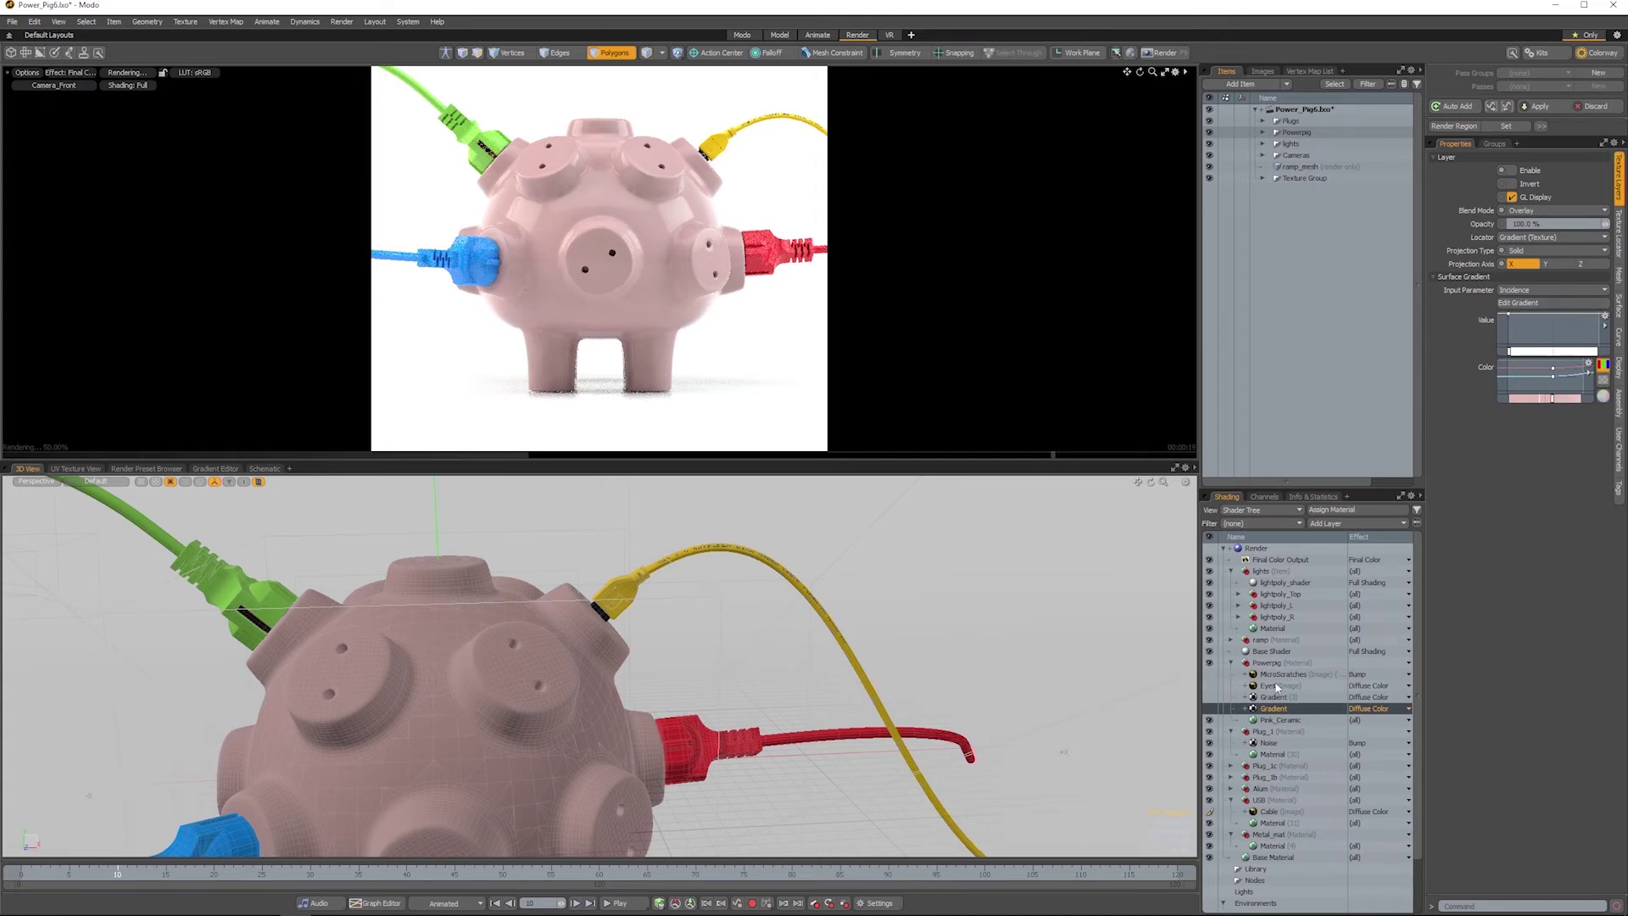
pyautogui.click(1210, 709)
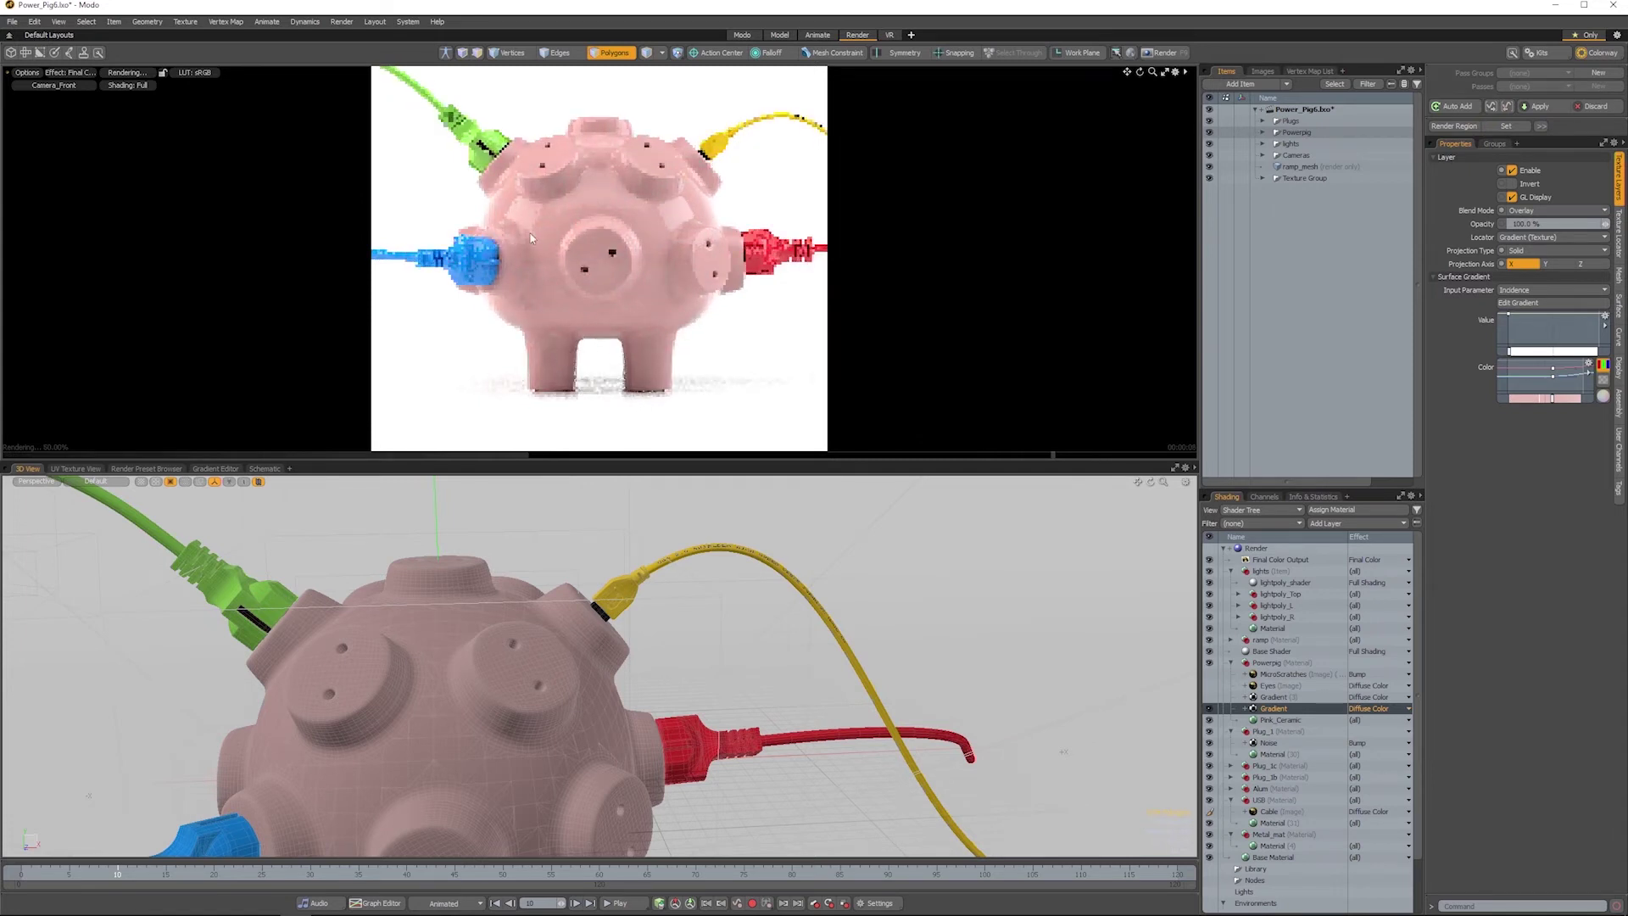
pyautogui.click(1274, 697)
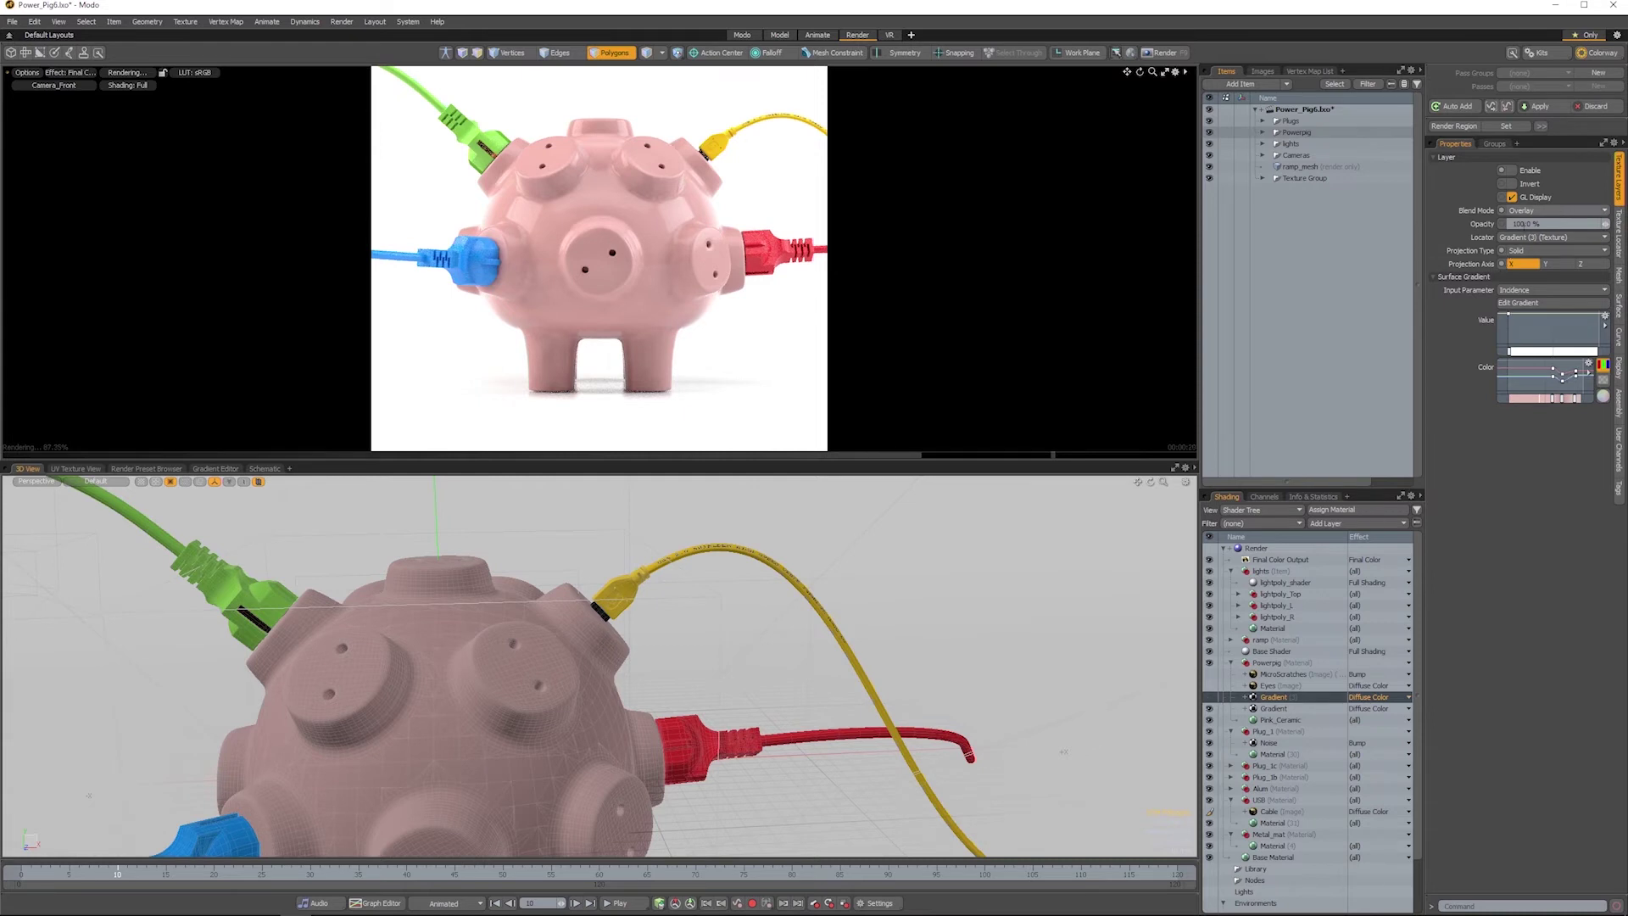
pyautogui.click(1210, 697)
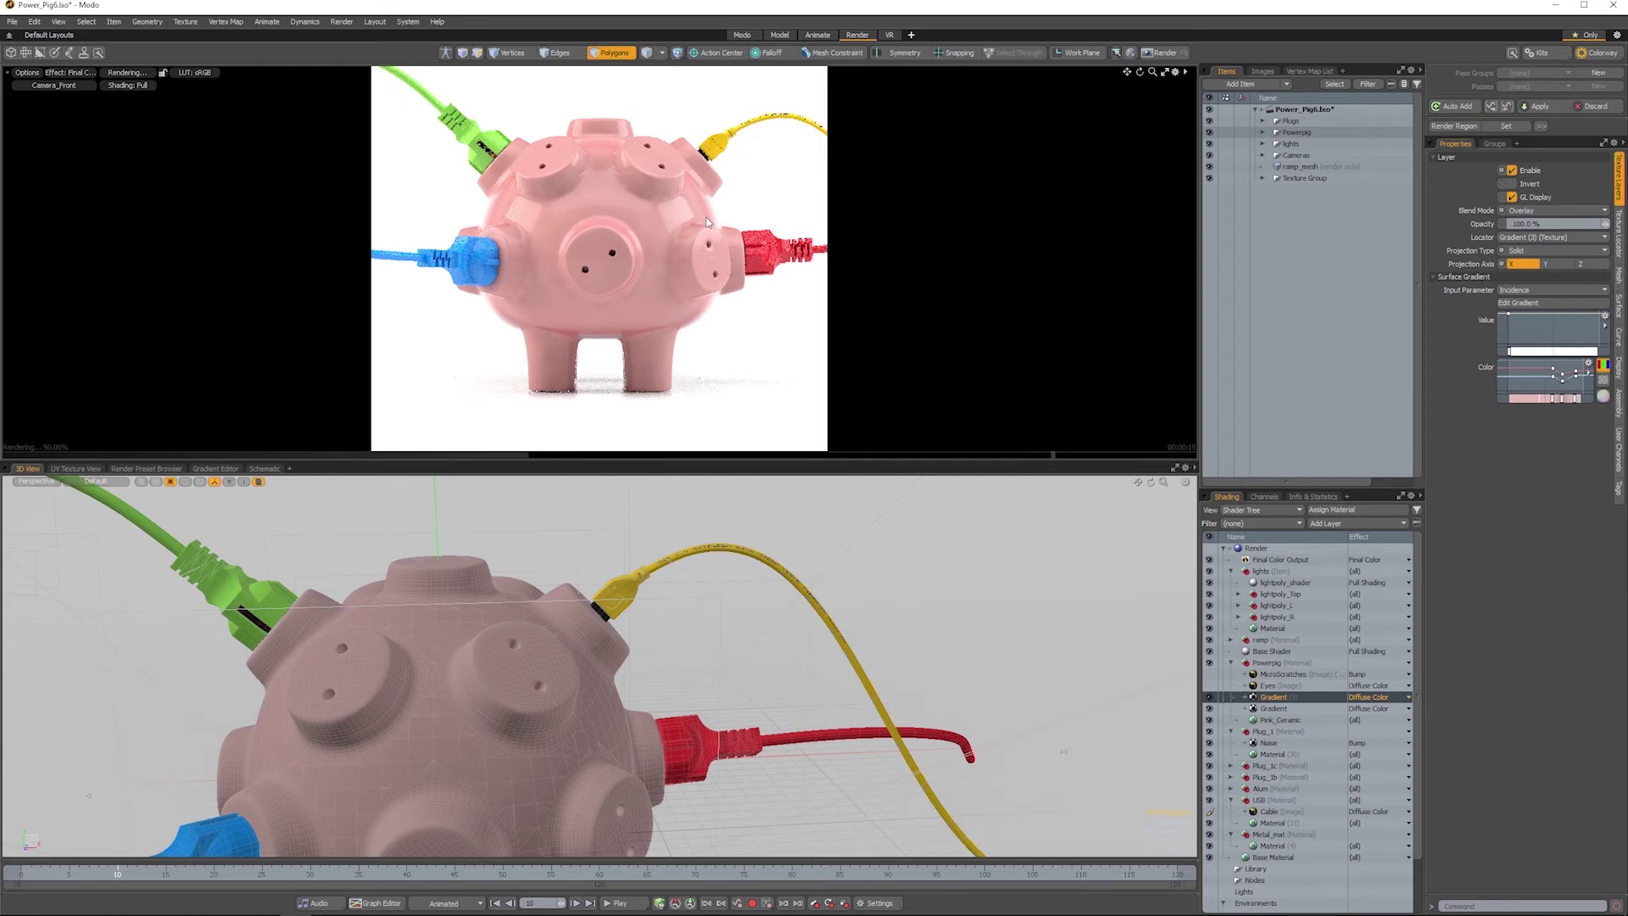
# Step: View the Eyes image on its own and enable the Eyes diffuse color layer in the Powerpig group
pyautogui.click(1267, 685)
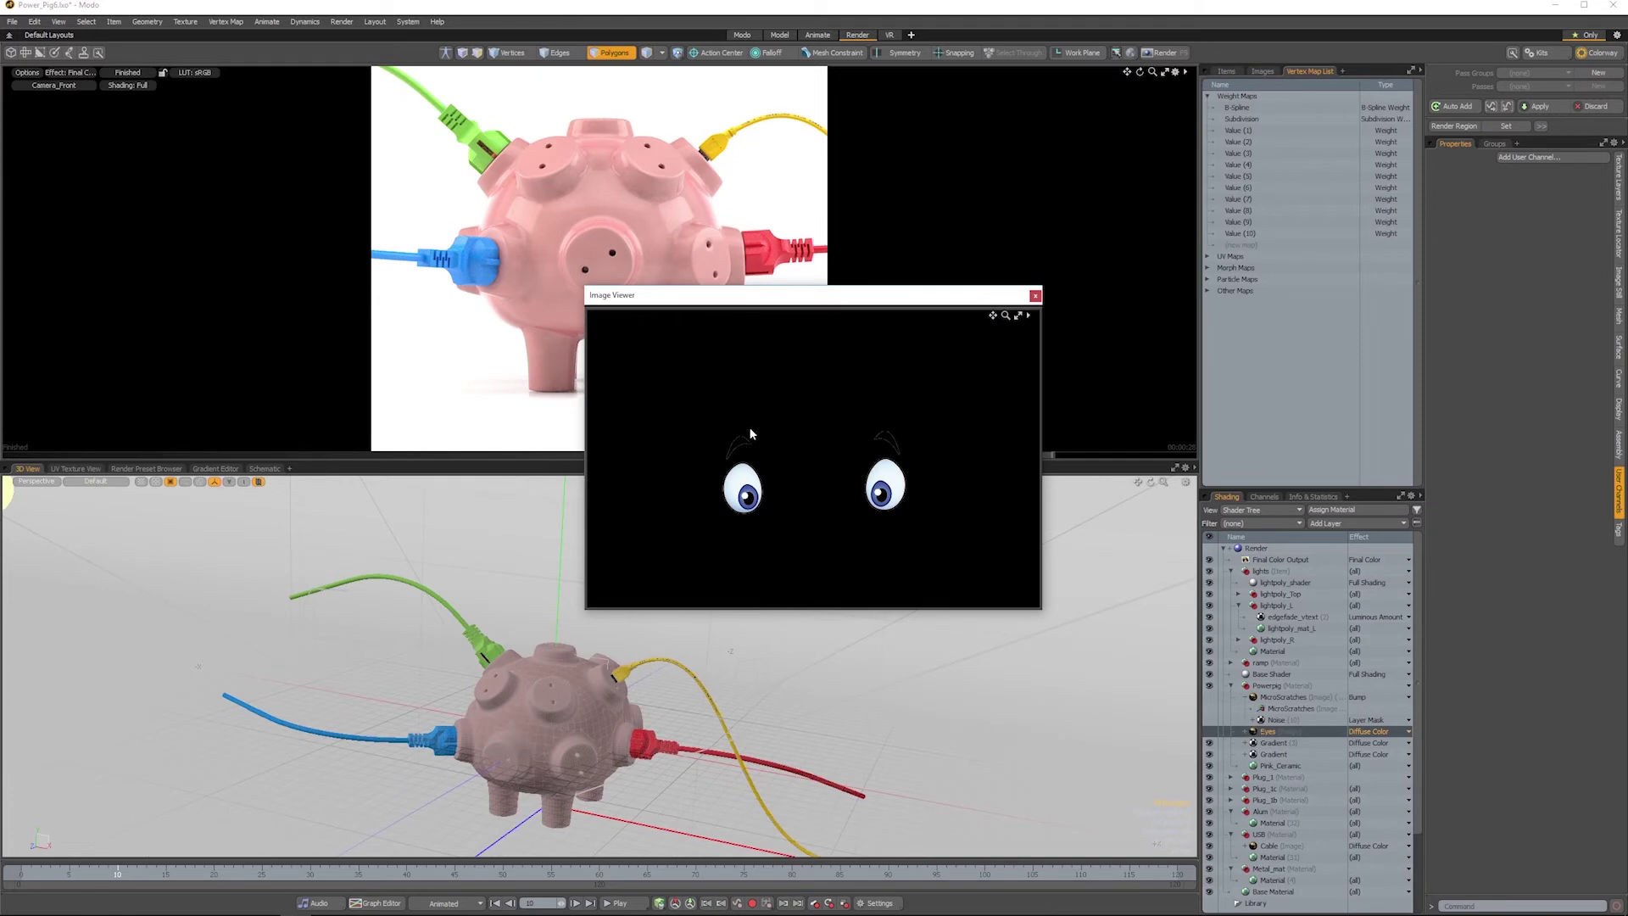
pyautogui.click(1035, 296)
pyautogui.click(1211, 731)
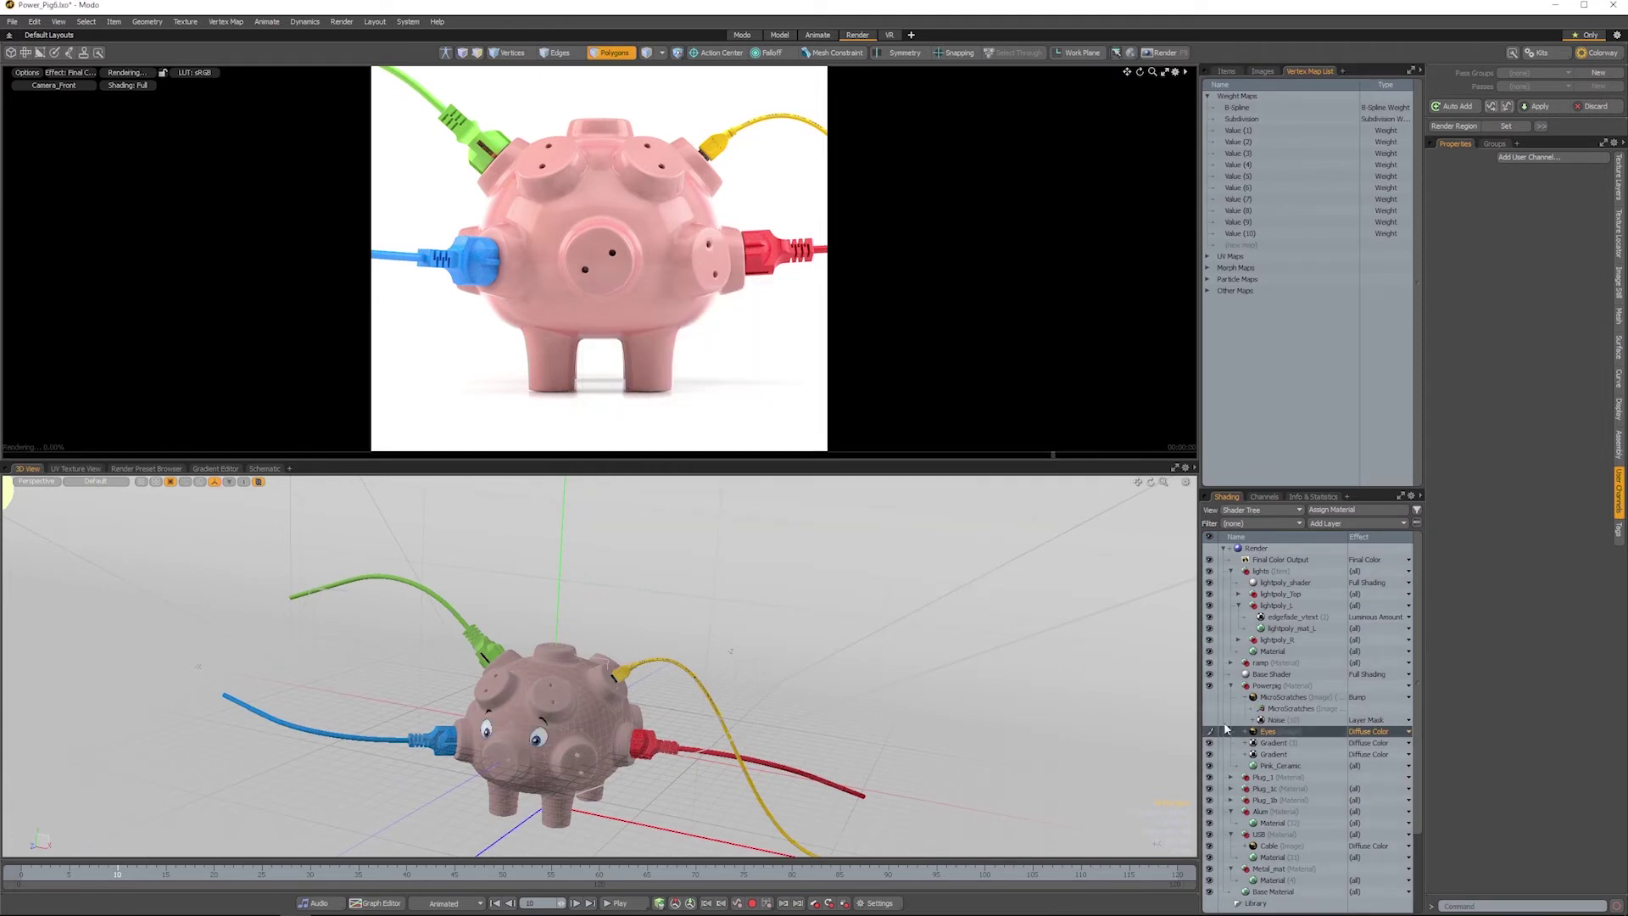
# Step: Show the Eyes layer's texture locator settings and view the pig from behind through Camera_free (2) in the render preview
pyautogui.click(1618, 233)
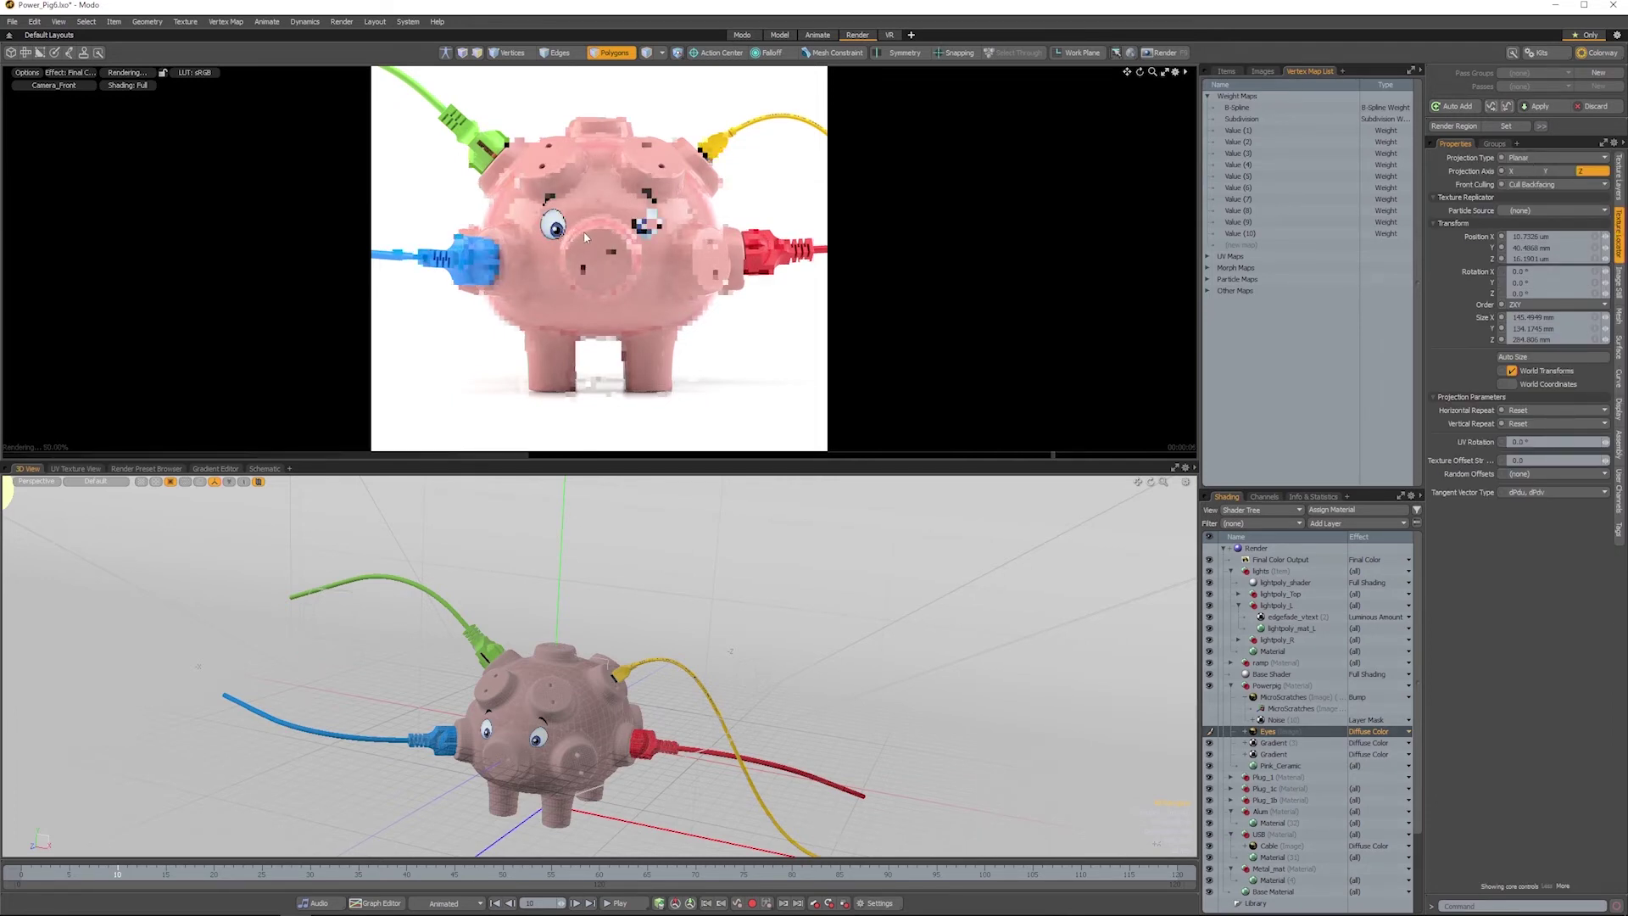
pyautogui.click(56, 85)
pyautogui.click(58, 138)
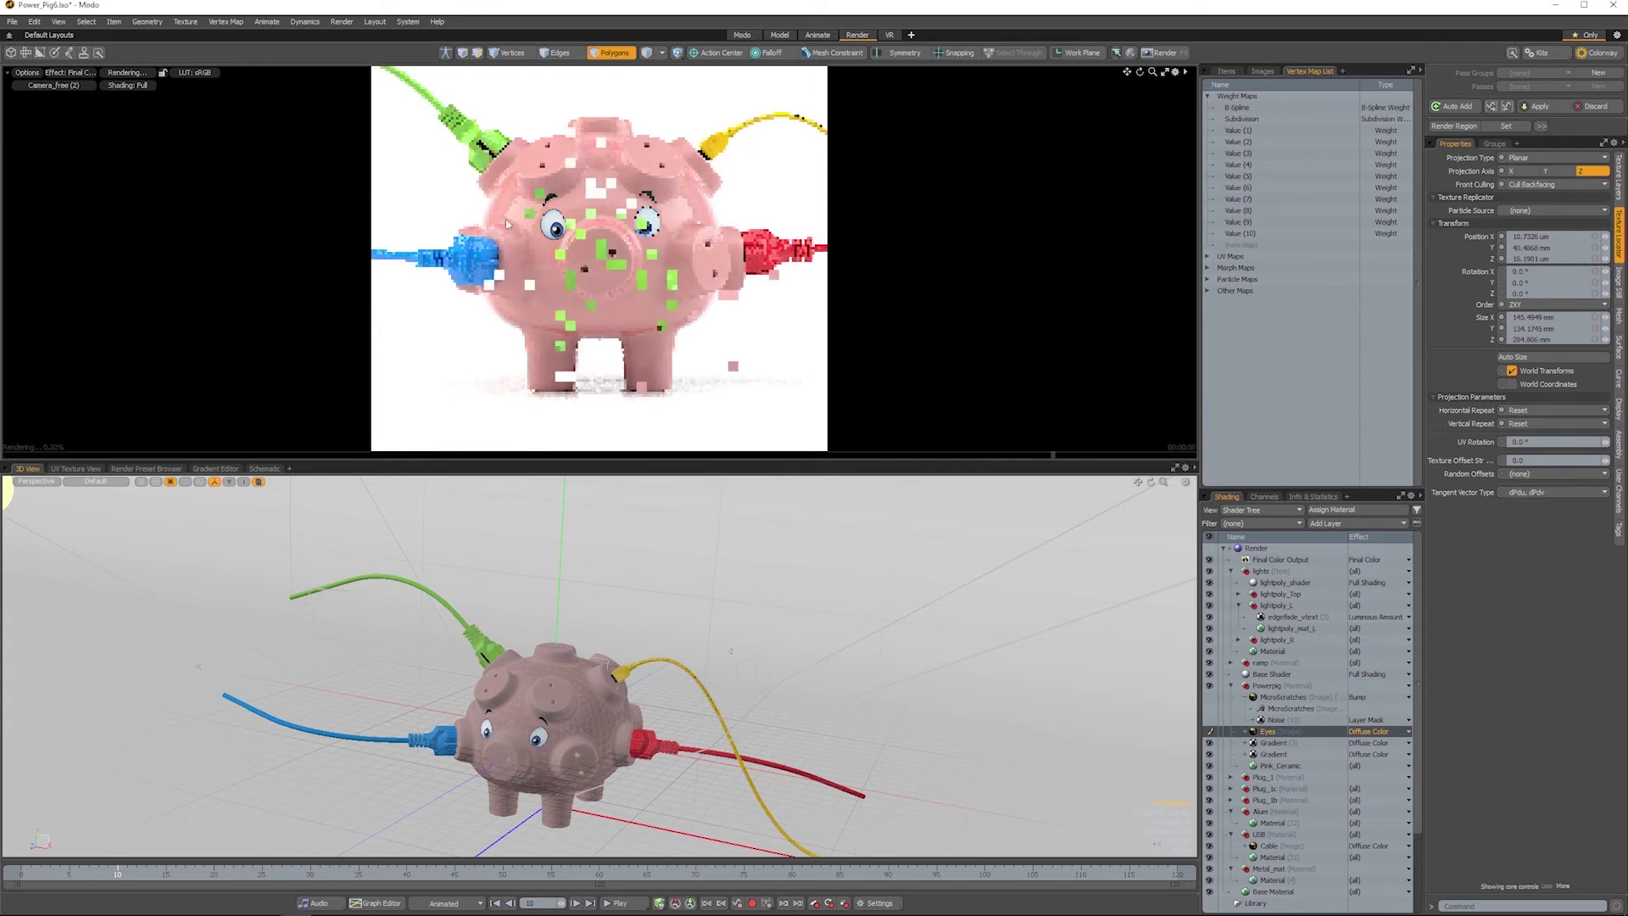
pyautogui.keyDown('ctrl'); pyautogui.keyDown('alt'); pyautogui.moveTo(691, 305); pyautogui.dragTo(127, 318); pyautogui.keyUp('alt'); pyautogui.keyUp('ctrl')
pyautogui.keyDown('alt'); pyautogui.moveTo(716, 397); pyautogui.dragTo(514, 373); pyautogui.keyUp('alt')
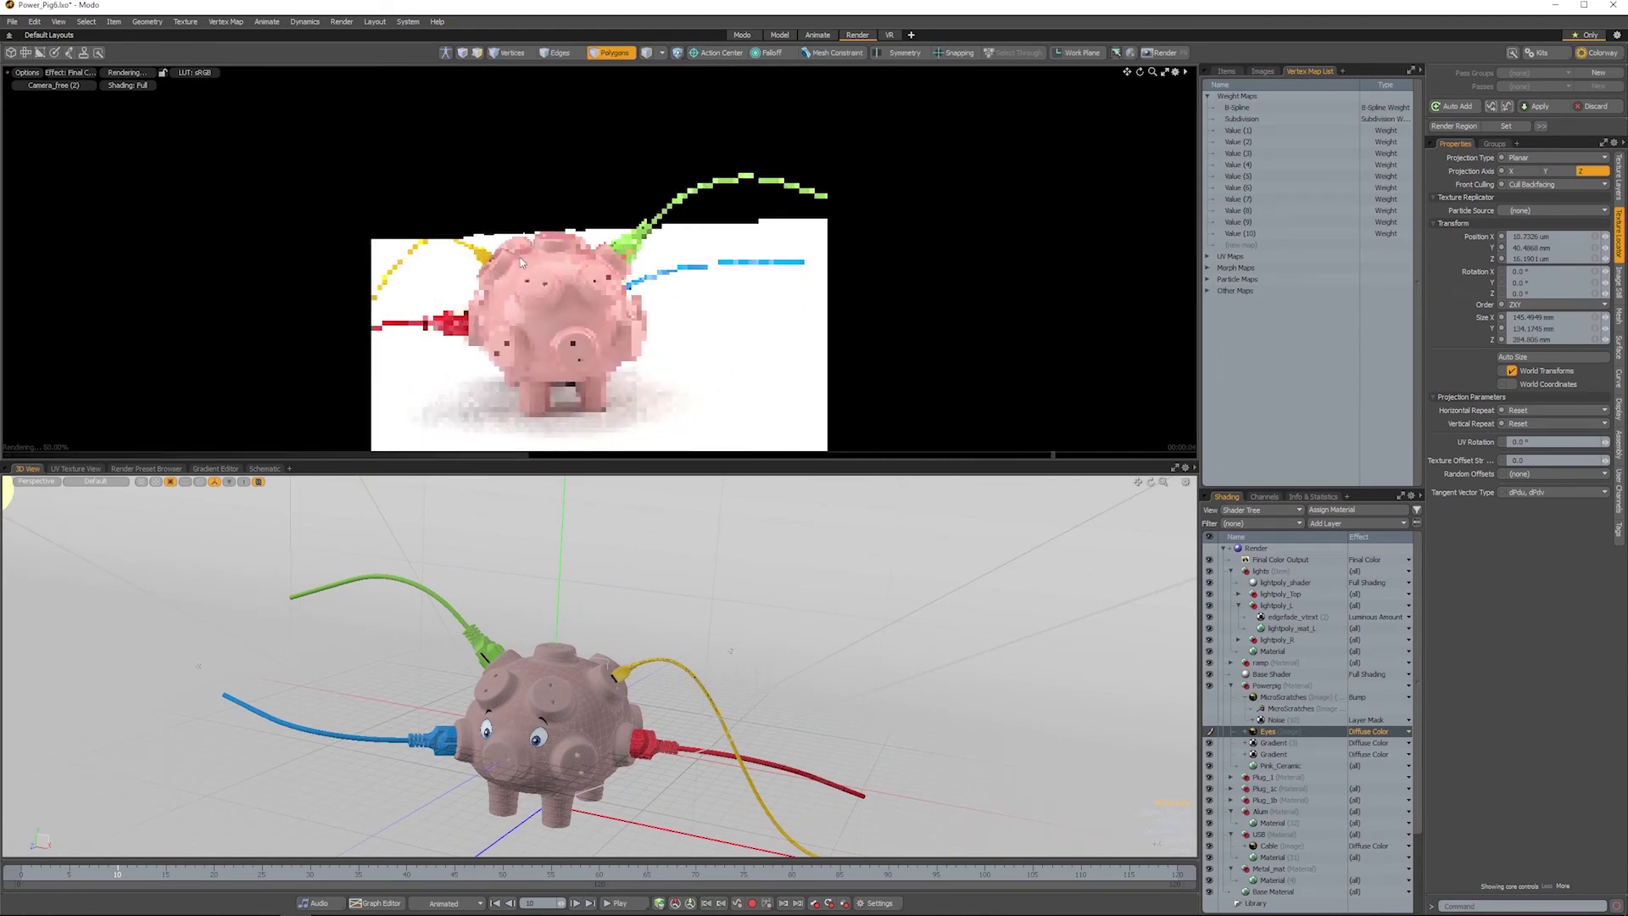
# Step: Try the Project Through front culling on the Eyes projection, then restore it to Cull Backfacing
pyautogui.click(1522, 185)
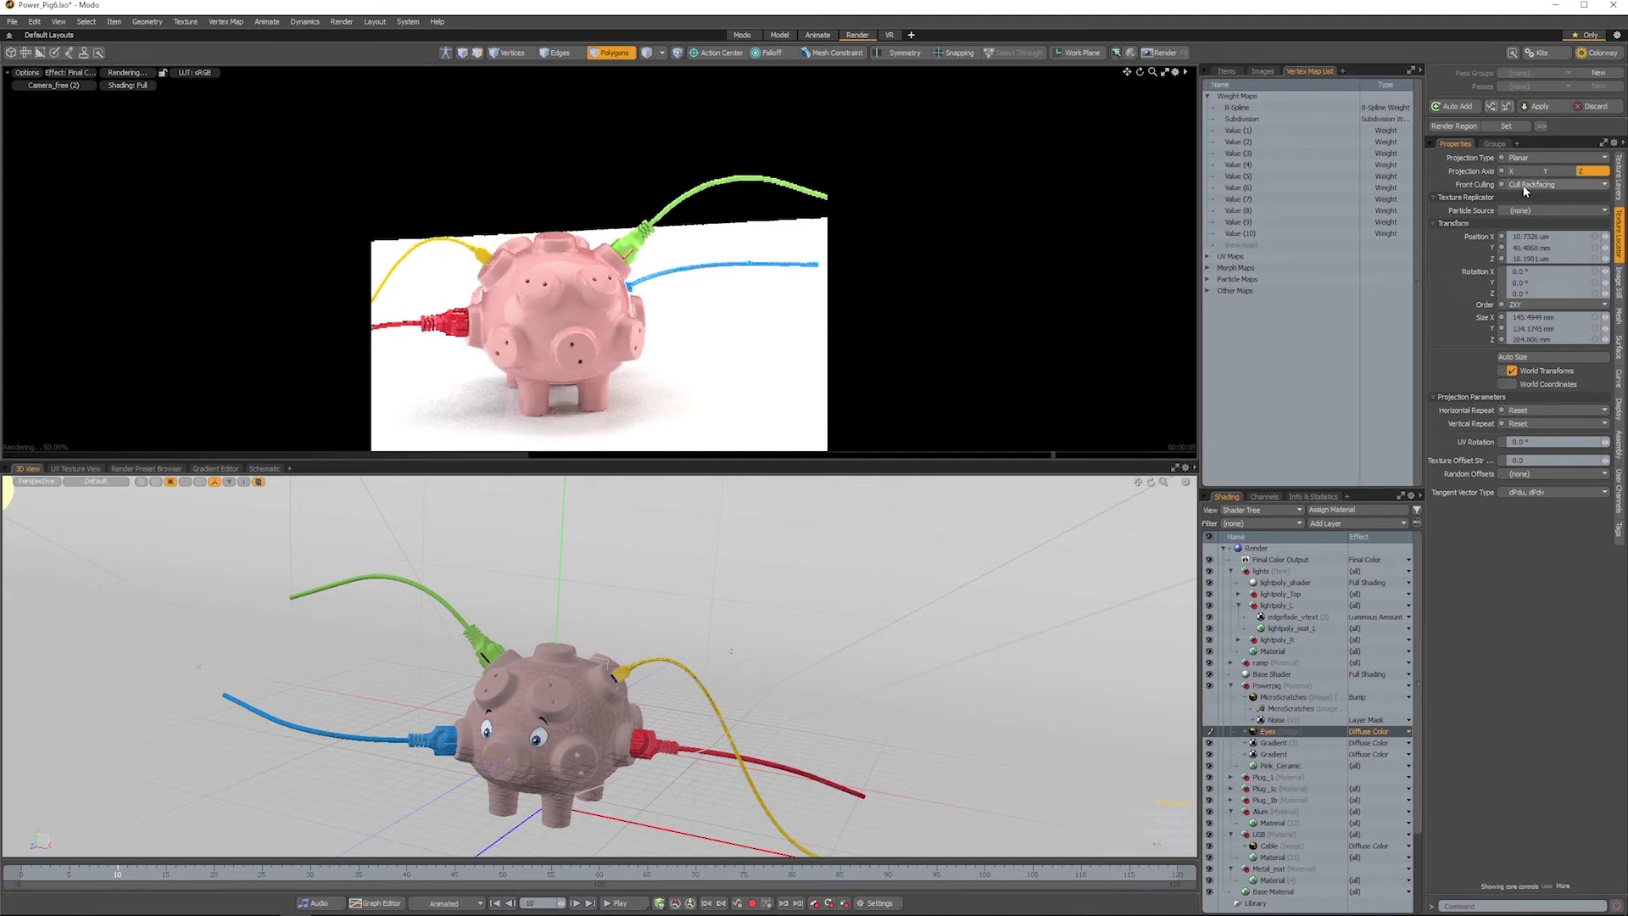
pyautogui.click(1523, 185)
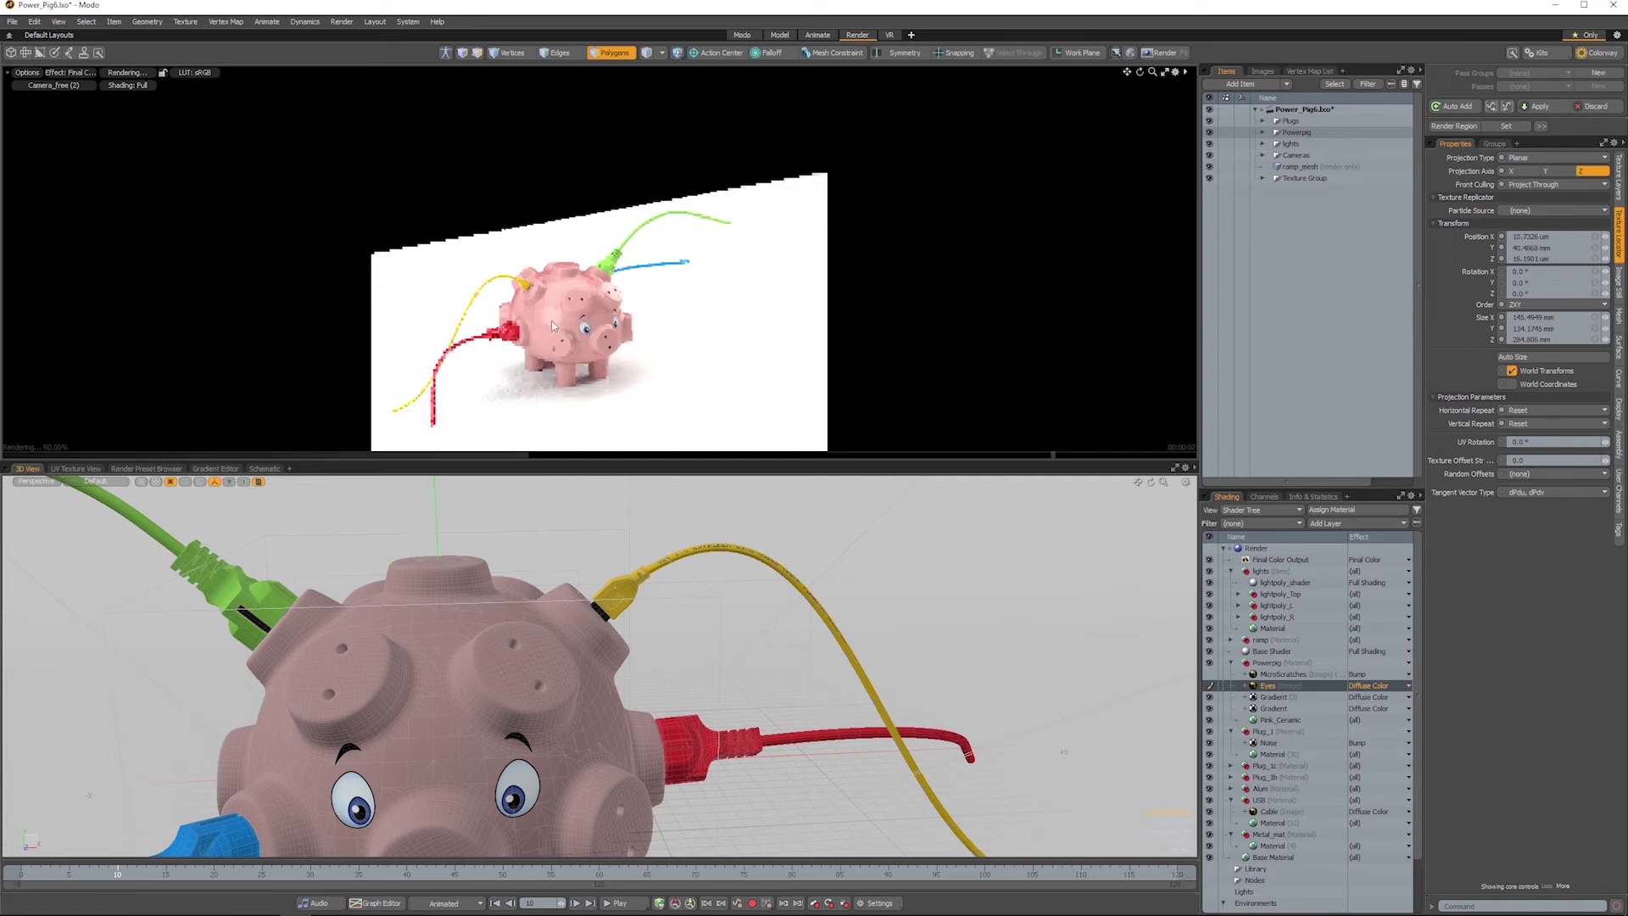
pyautogui.click(1537, 185)
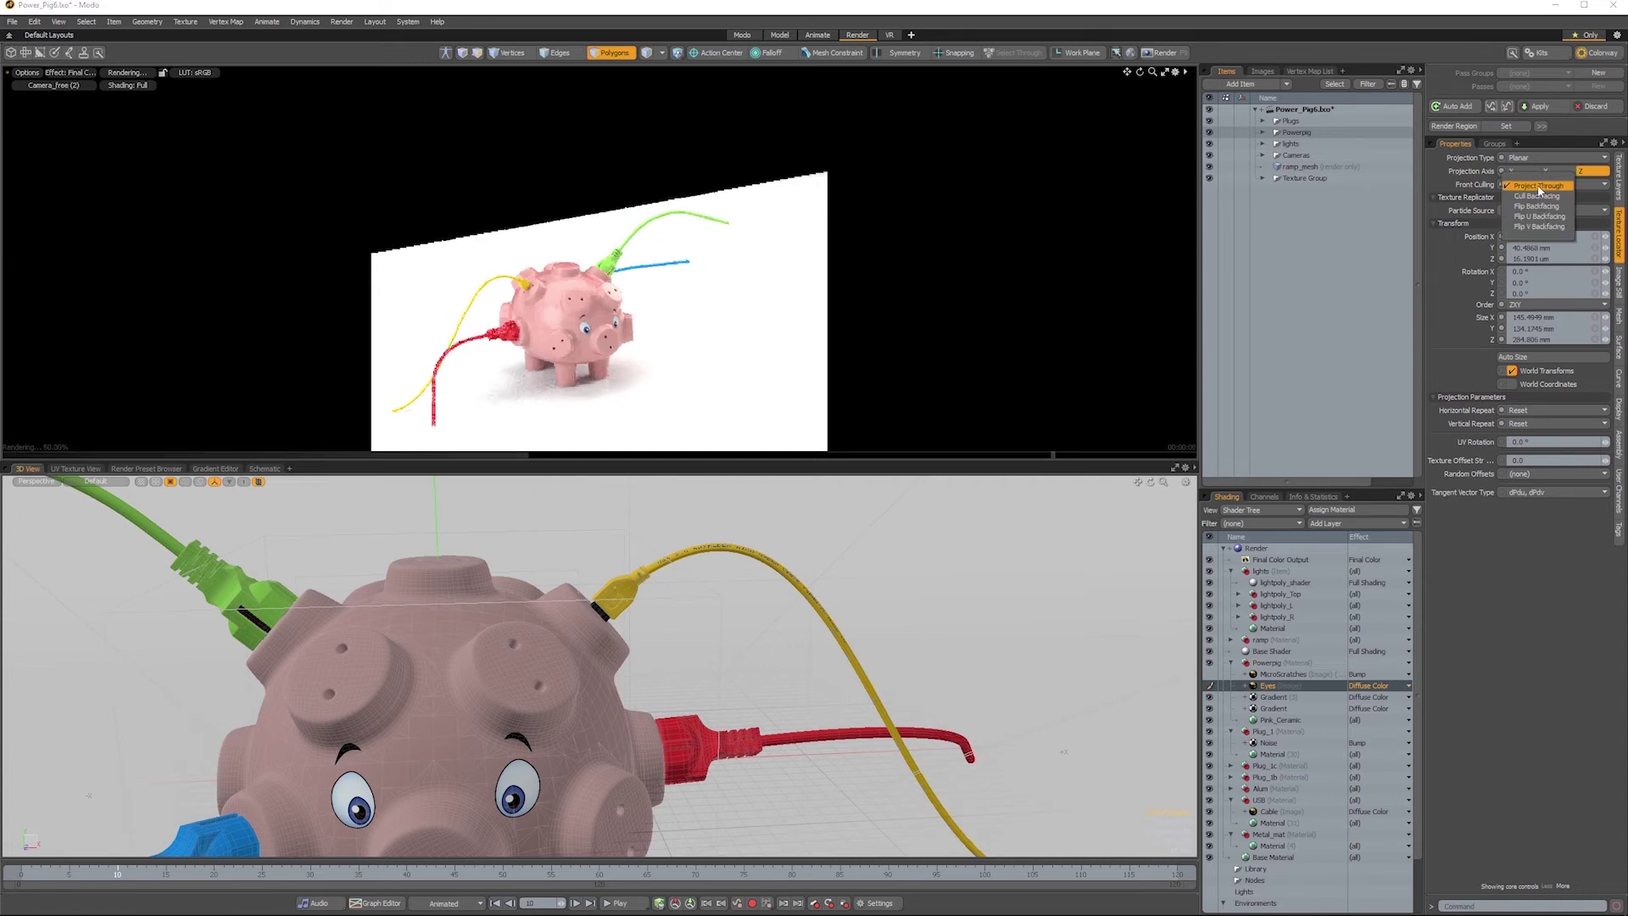
pyautogui.click(1531, 195)
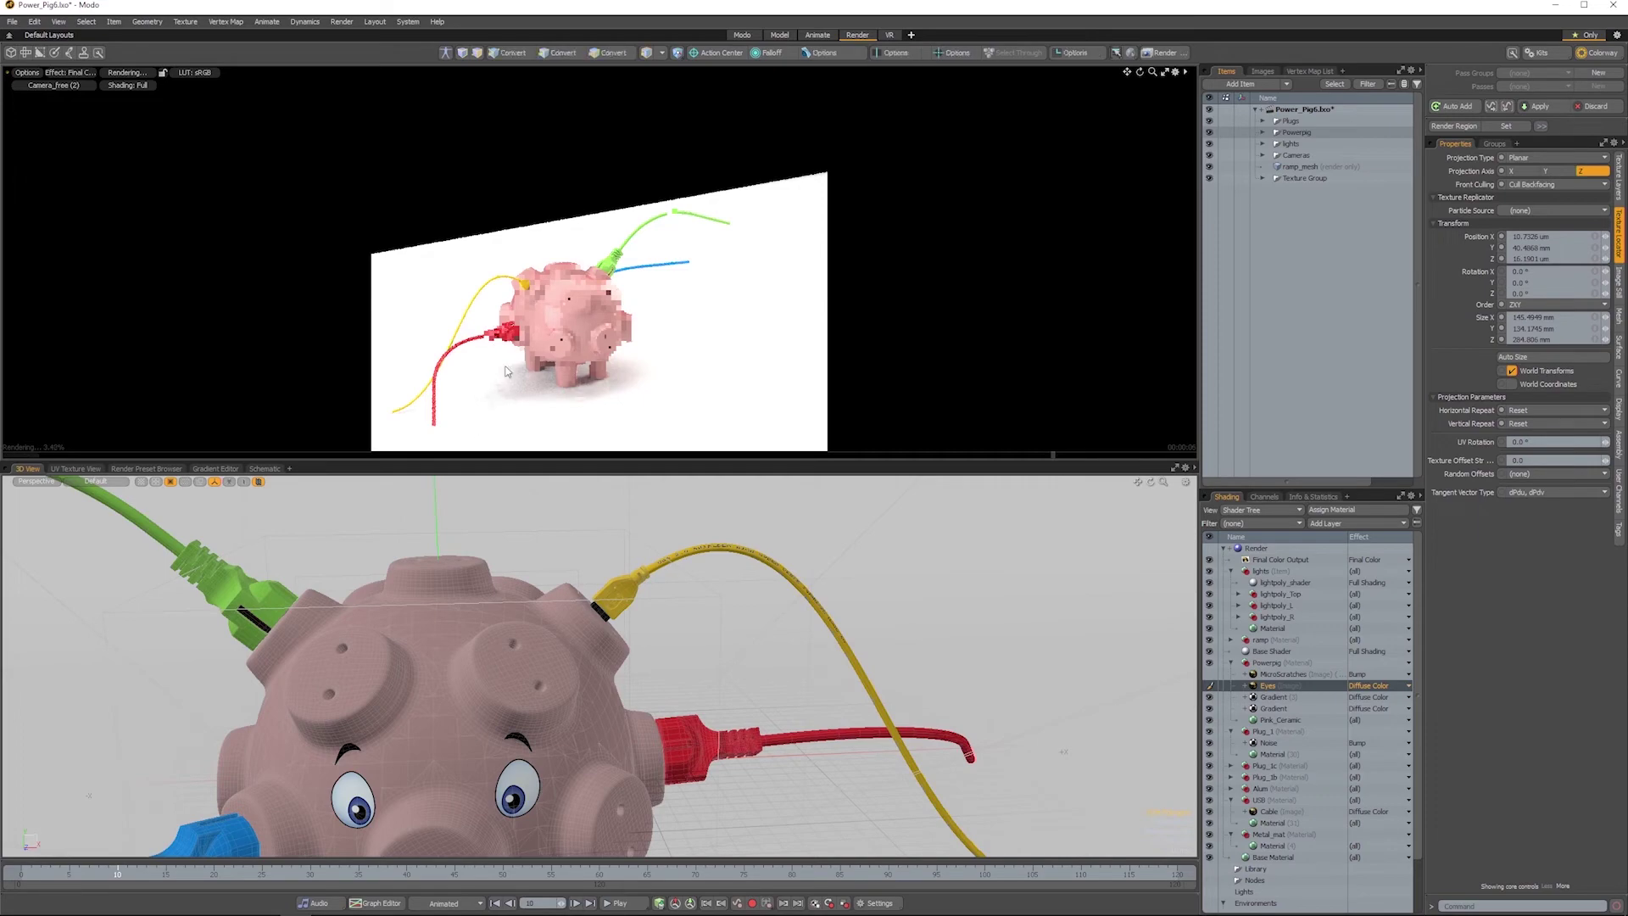
# Step: Frame the pig's eye and snout closely in the render preview and view the MicroScratches bump image
pyautogui.keyDown('alt'); pyautogui.moveTo(524, 394); pyautogui.dragTo(670, 311); pyautogui.keyUp('alt')
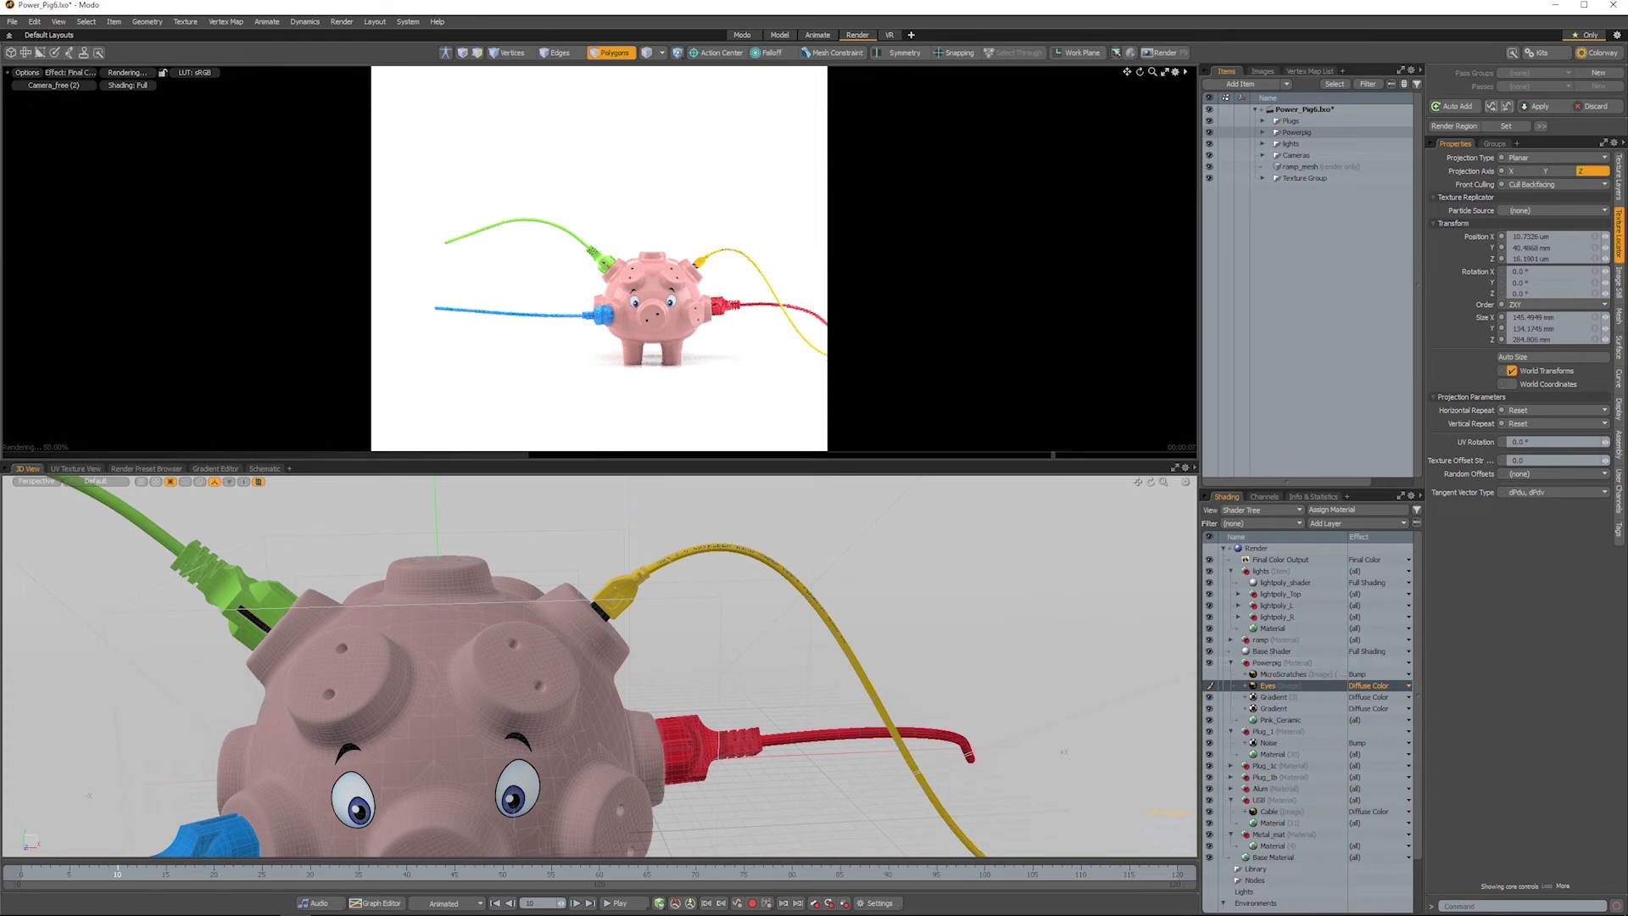
pyautogui.keyDown('ctrl'); pyautogui.keyDown('alt'); pyautogui.moveTo(715, 389); pyautogui.dragTo(830, 347); pyautogui.keyUp('alt'); pyautogui.keyUp('ctrl')
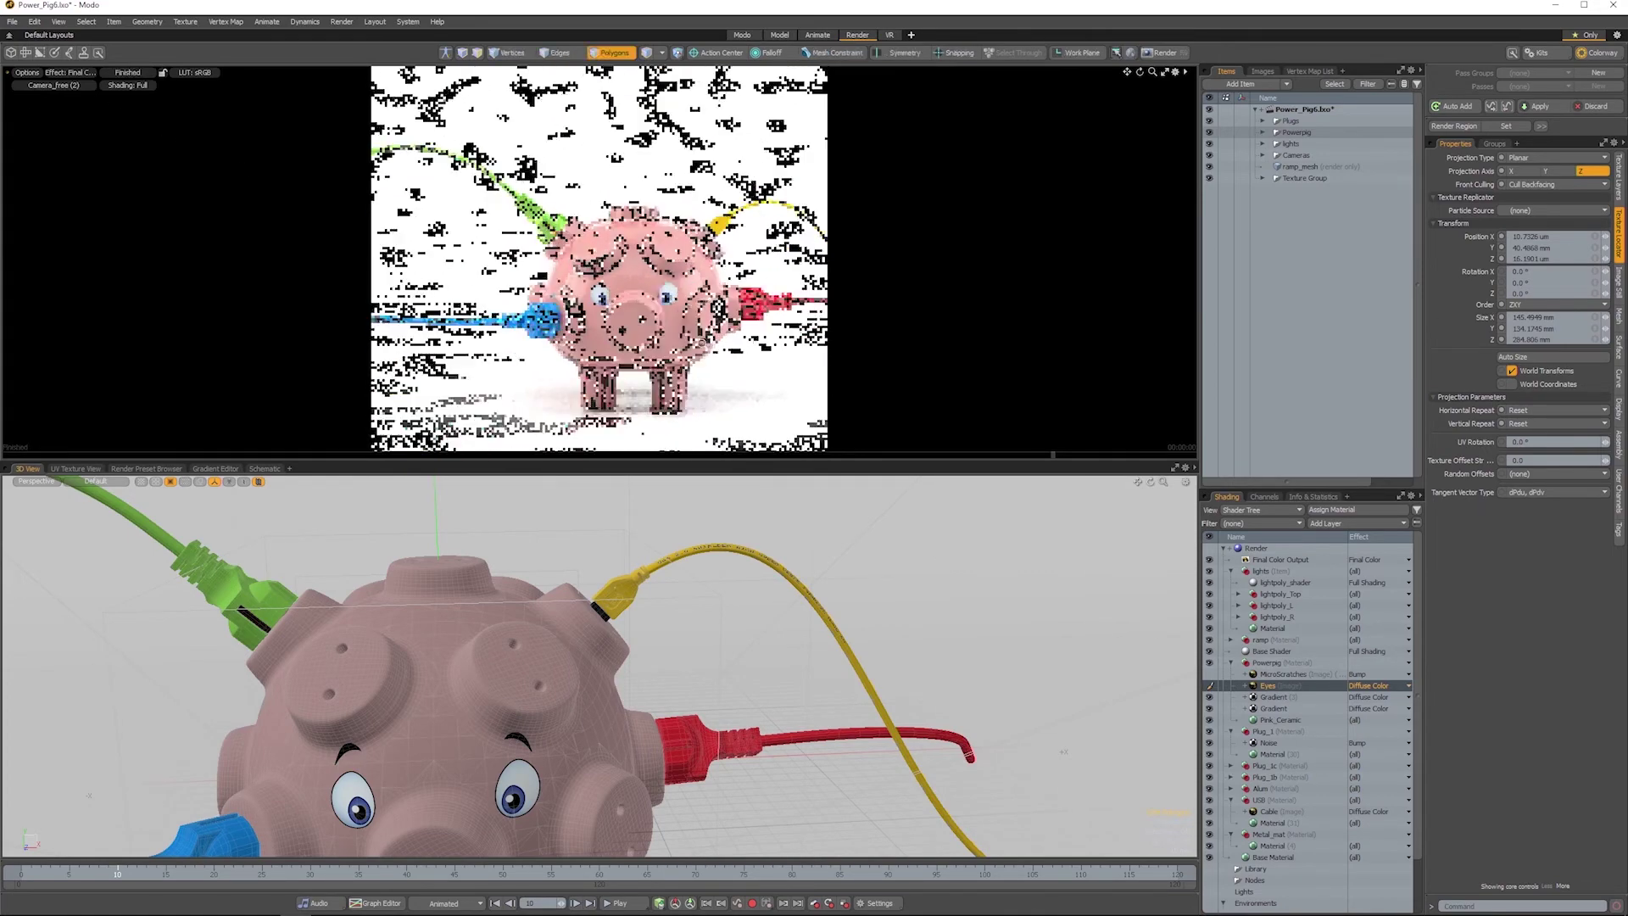
pyautogui.keyDown('ctrl'); pyautogui.keyDown('alt'); pyautogui.moveTo(685, 351); pyautogui.dragTo(736, 356); pyautogui.keyUp('alt'); pyautogui.keyUp('ctrl')
pyautogui.keyDown('alt'); pyautogui.keyDown('shift'); pyautogui.moveTo(736, 356); pyautogui.dragTo(695, 253); pyautogui.keyUp('shift'); pyautogui.keyUp('alt')
pyautogui.keyDown('ctrl'); pyautogui.keyDown('alt'); pyautogui.moveTo(572, 317); pyautogui.dragTo(619, 284); pyautogui.keyUp('alt'); pyautogui.keyUp('ctrl')
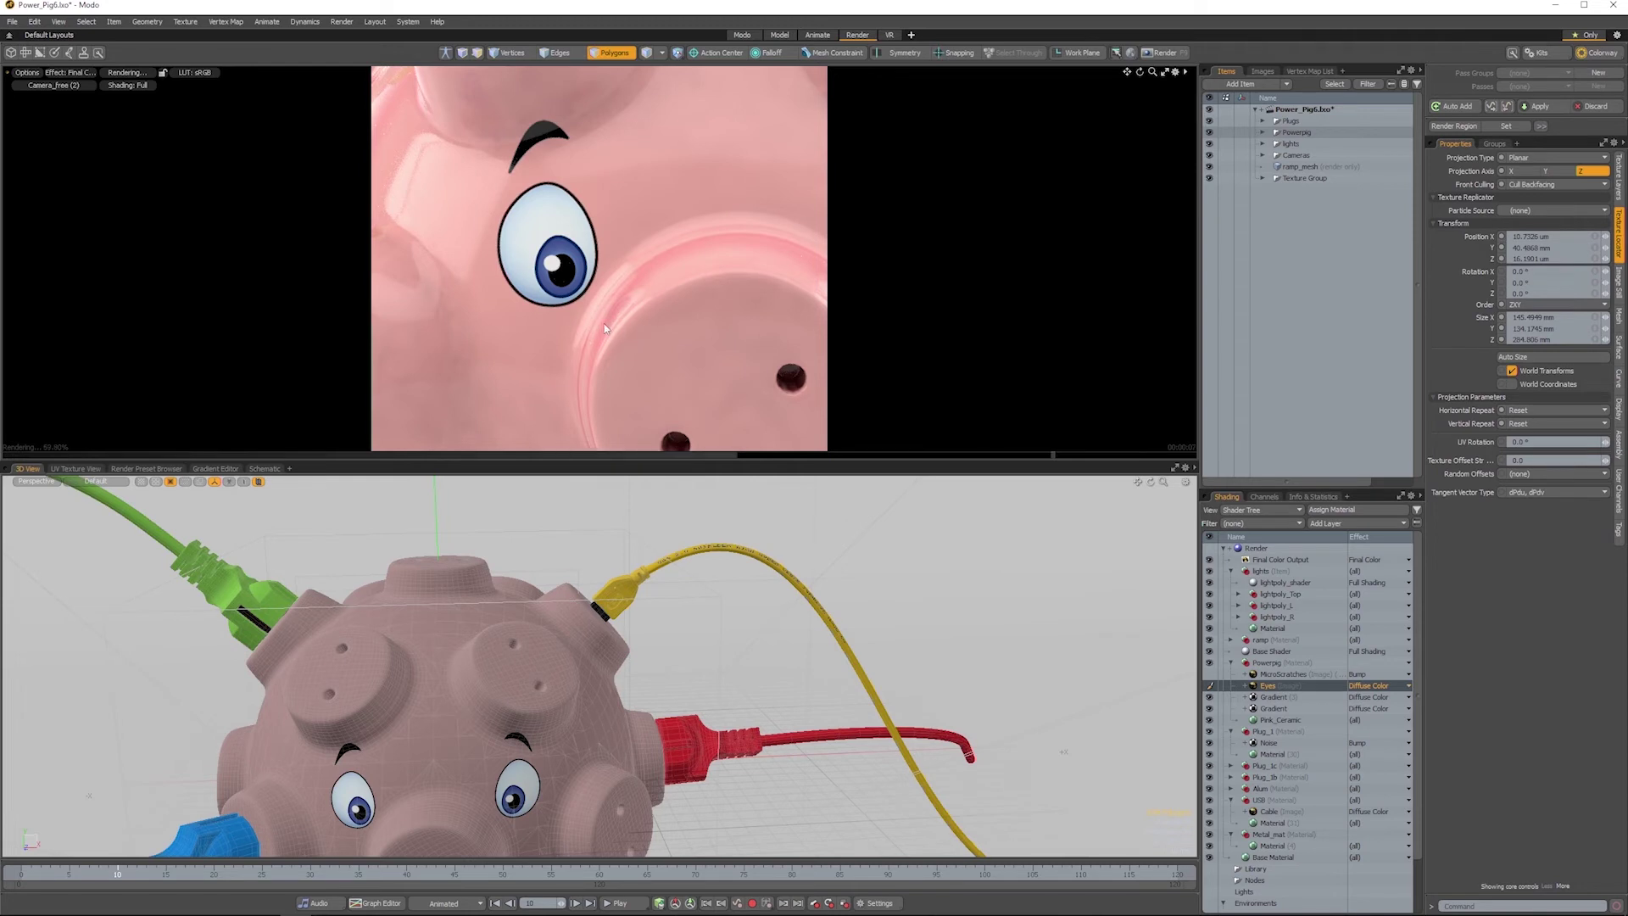
pyautogui.doubleClick(1280, 675)
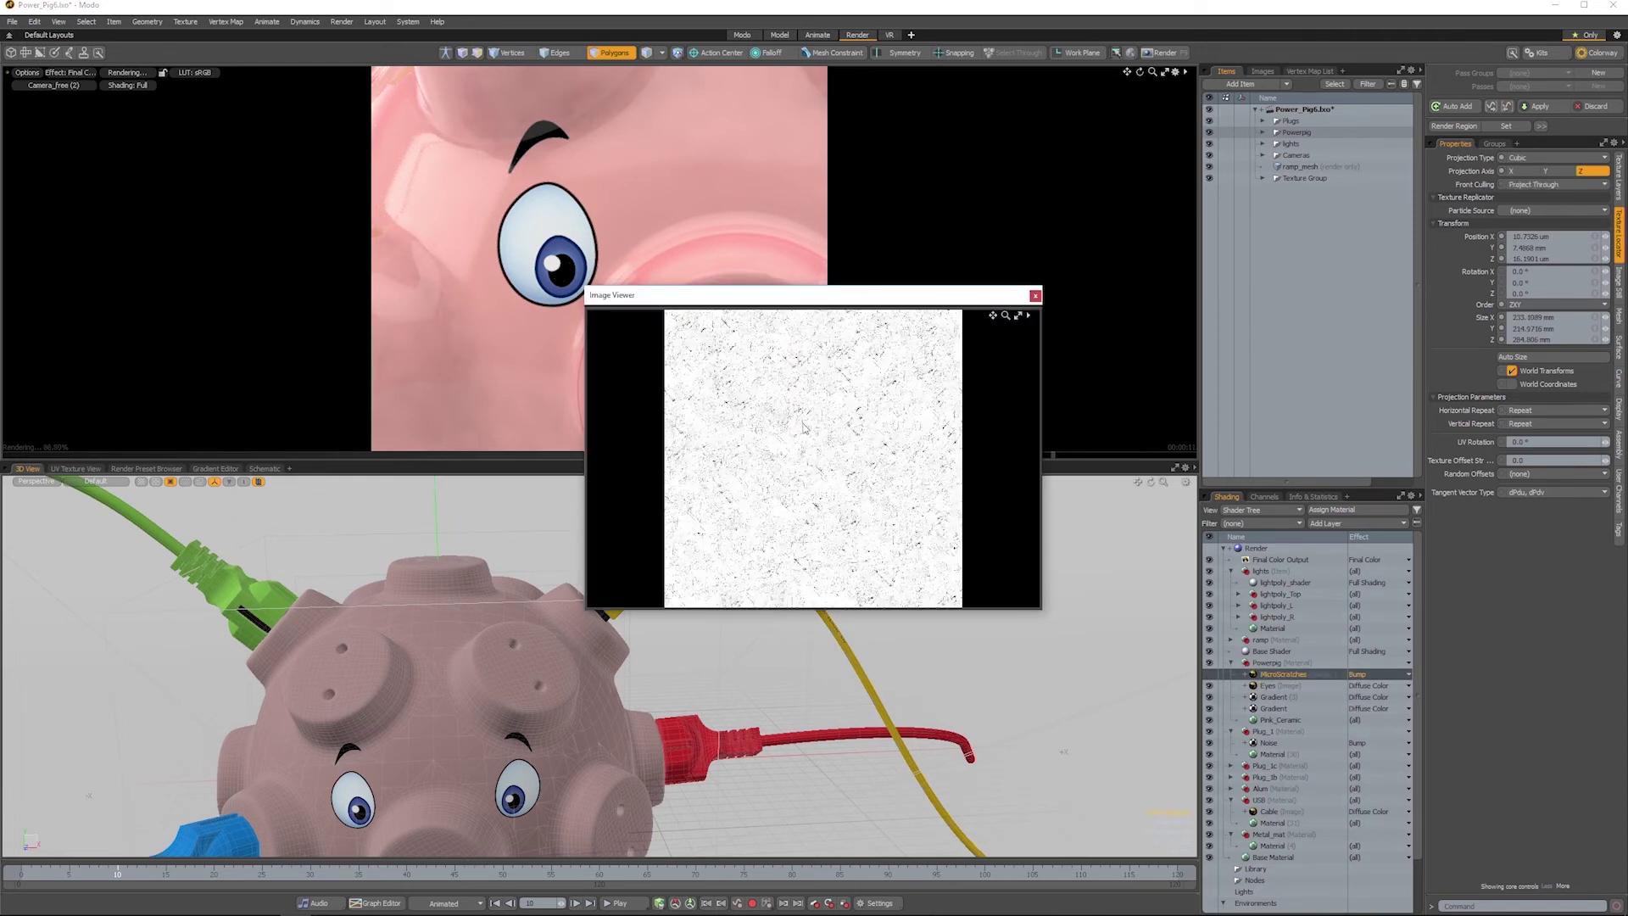
pyautogui.click(1035, 296)
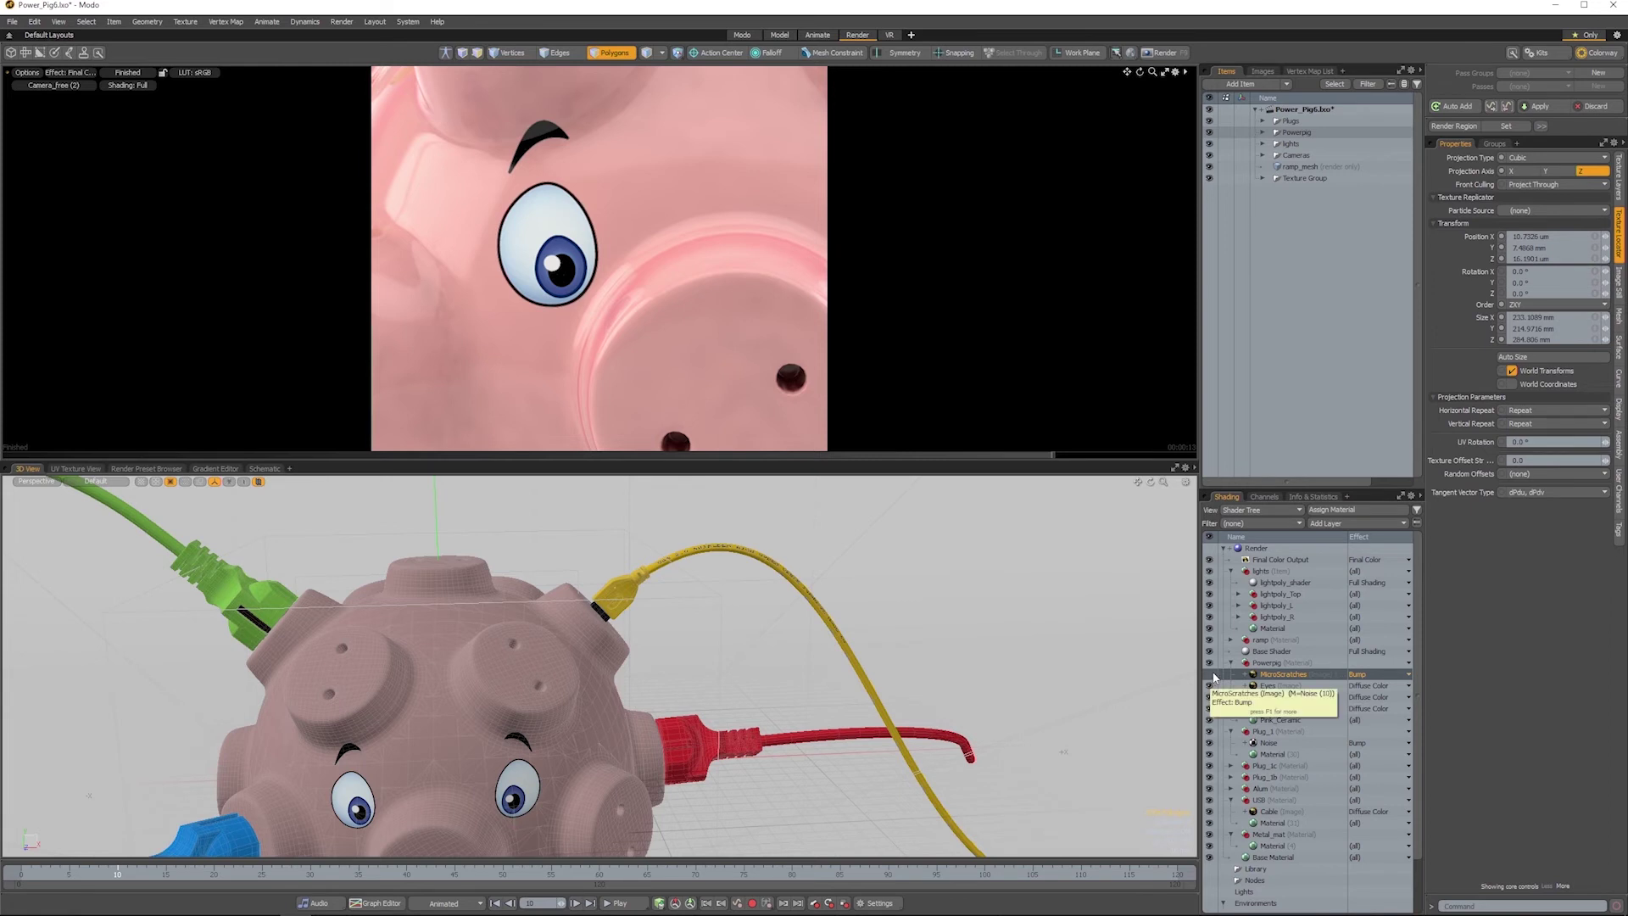
# Step: Add a Noise texture to the Powerpig group and set its gain to 85%
pyautogui.click(1268, 663)
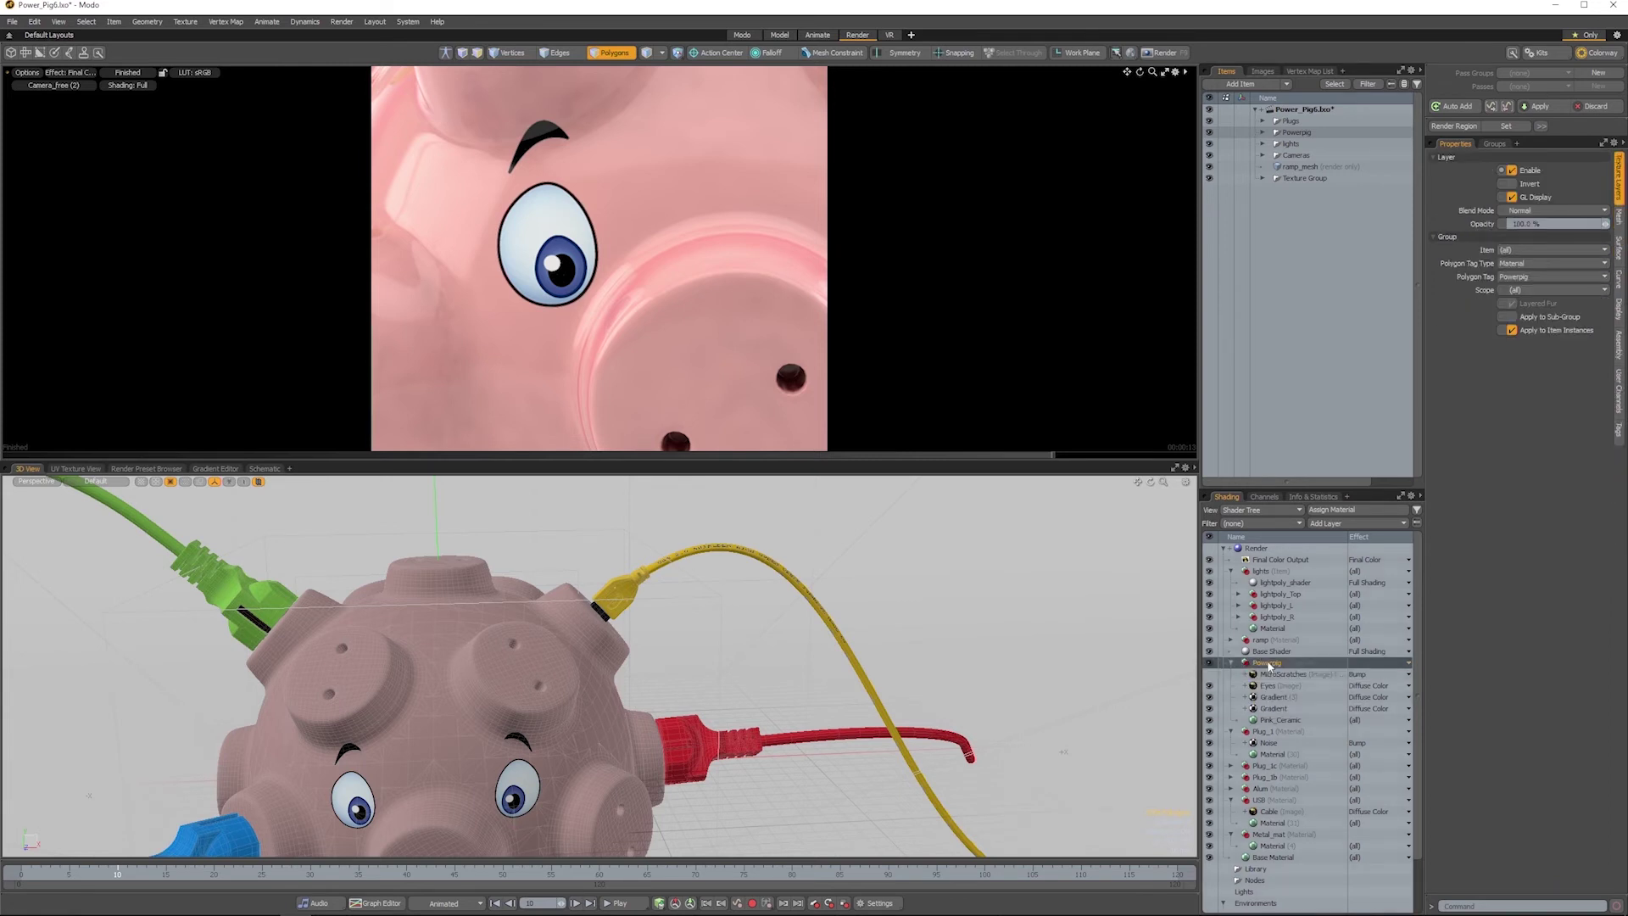
pyautogui.click(1321, 523)
pyautogui.moveTo(1301, 646)
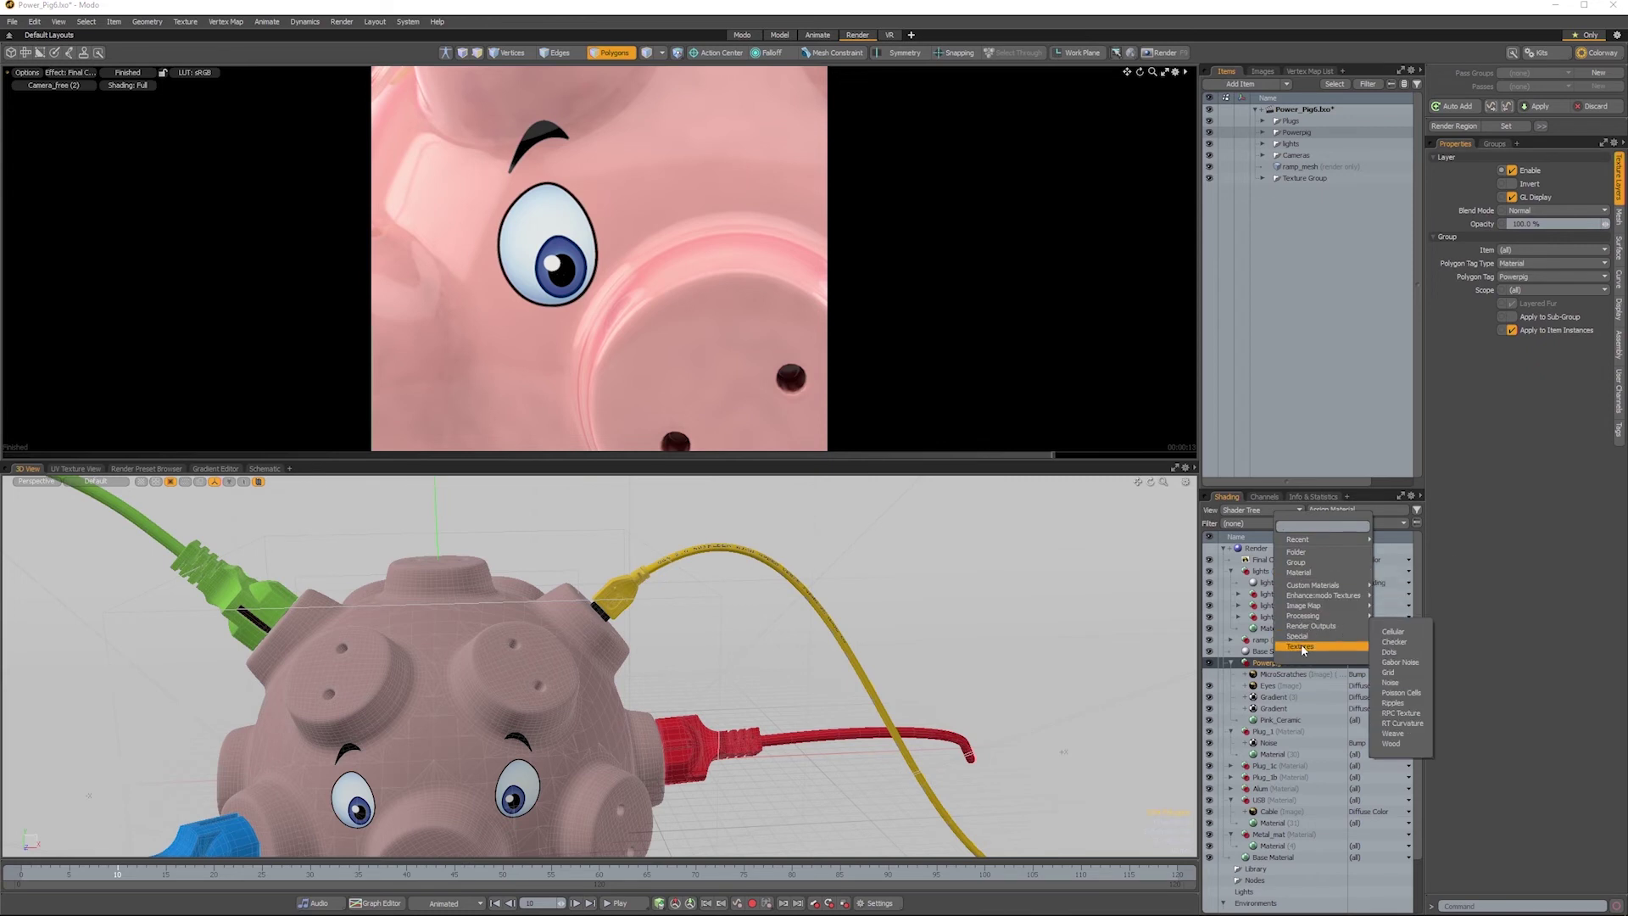
pyautogui.click(1391, 682)
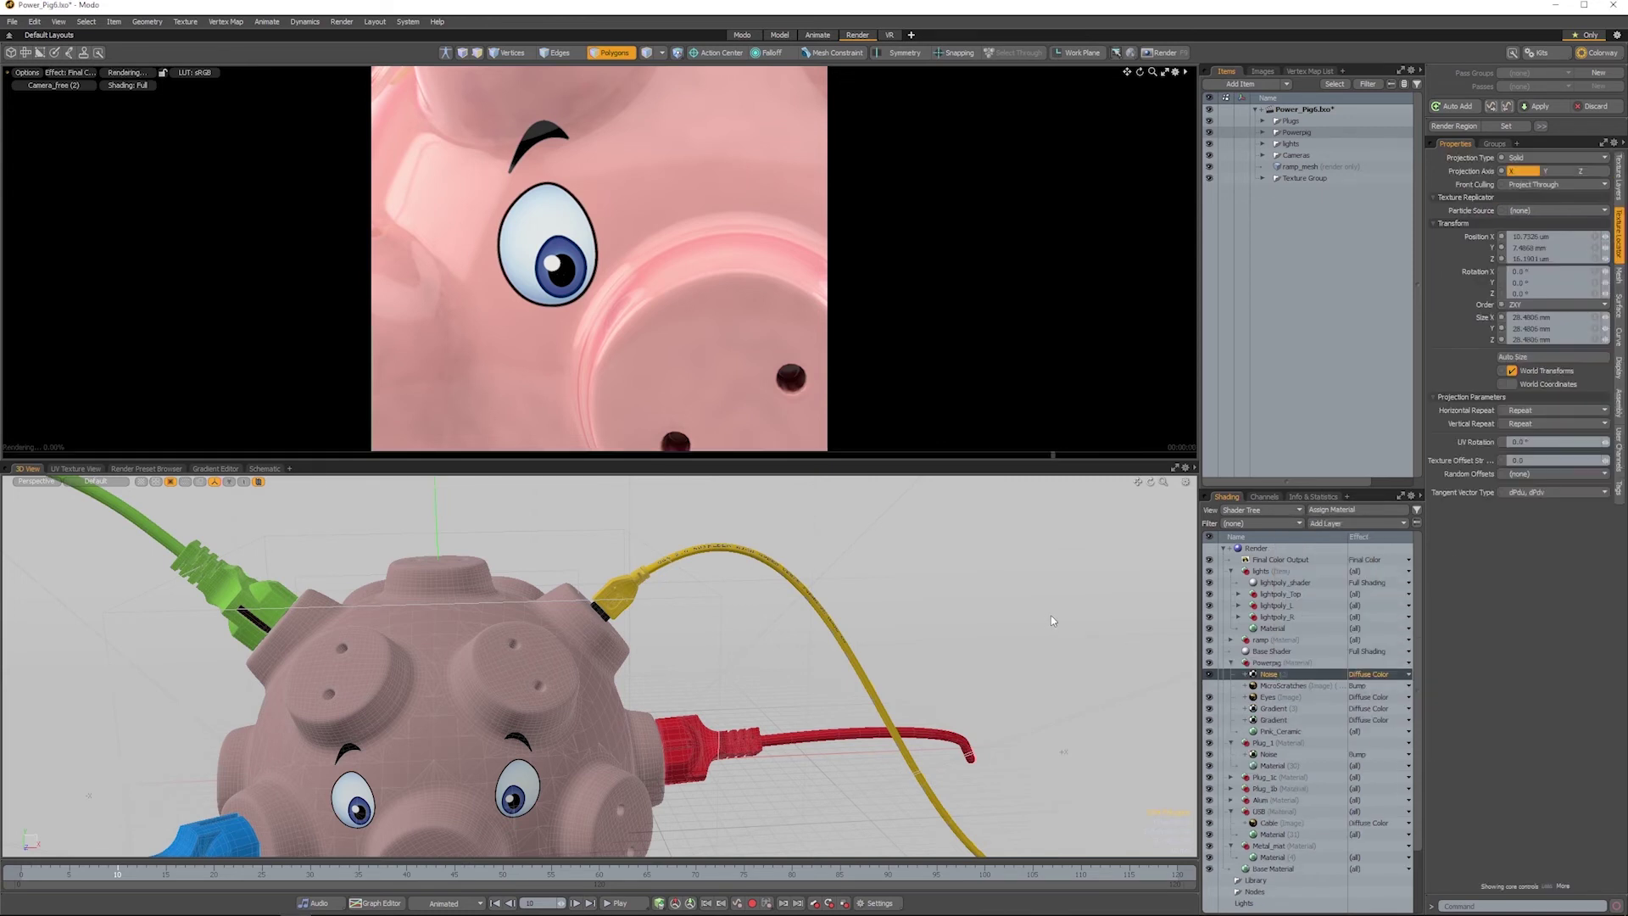
pyautogui.click(1618, 180)
pyautogui.click(1540, 487)
pyautogui.write('85')
pyautogui.press('Return')
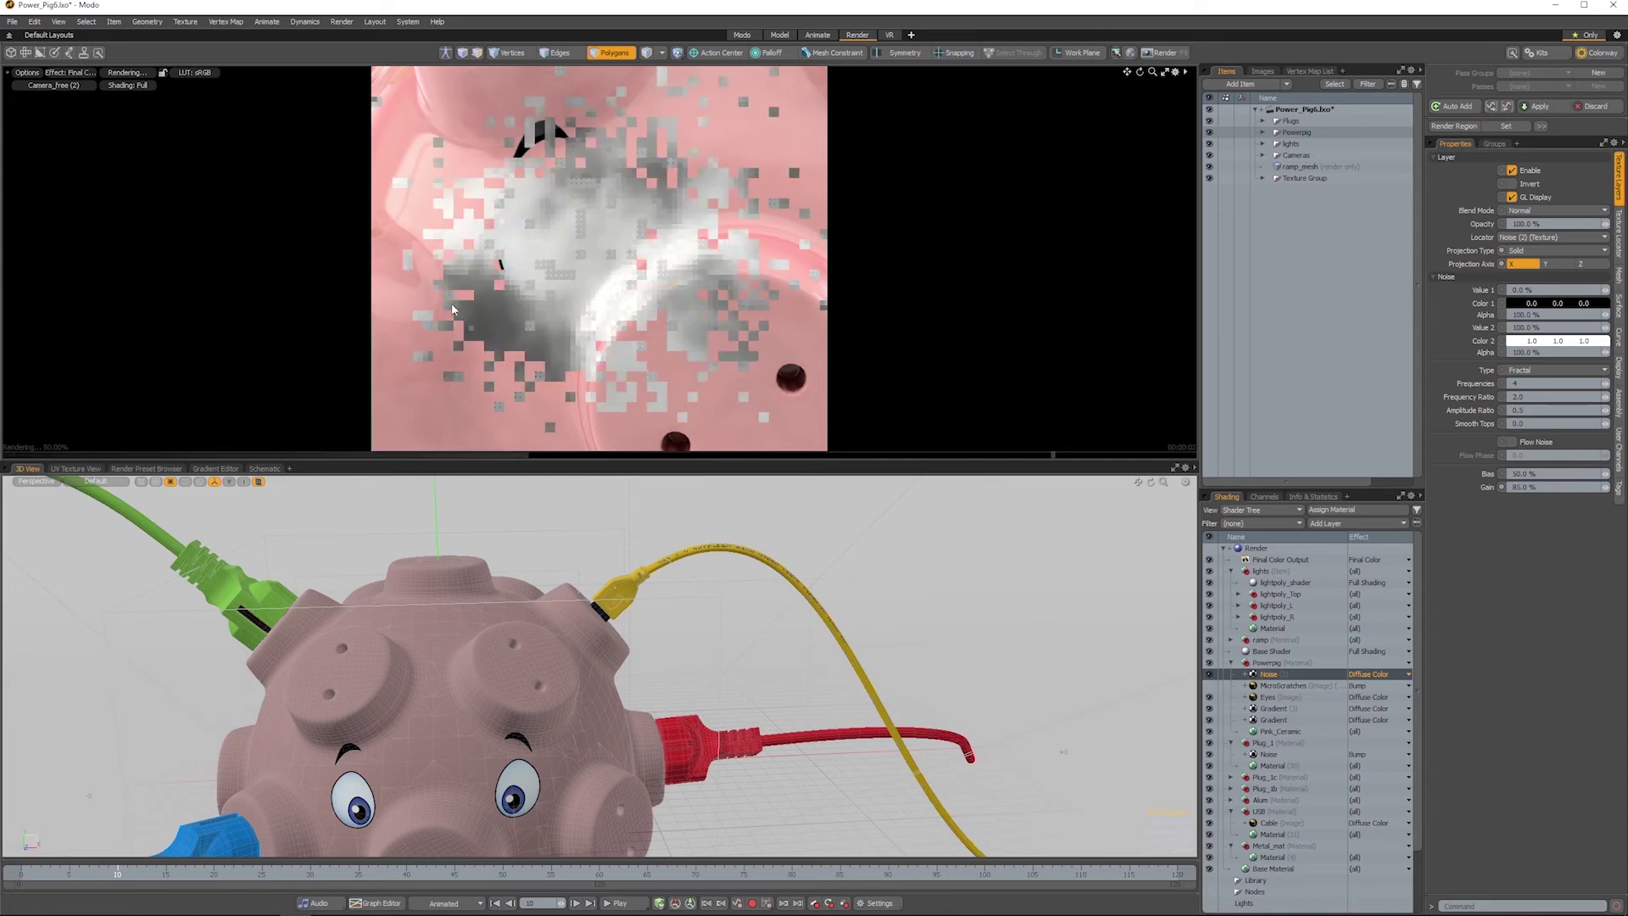
# Step: Set the new Noise texture's bias to 65%, view it on the whole pig, and delete the texture
pyautogui.keyDown('ctrl'); pyautogui.keyDown('alt'); pyautogui.moveTo(472, 325); pyautogui.dragTo(135, 303); pyautogui.keyUp('alt'); pyautogui.keyUp('ctrl')
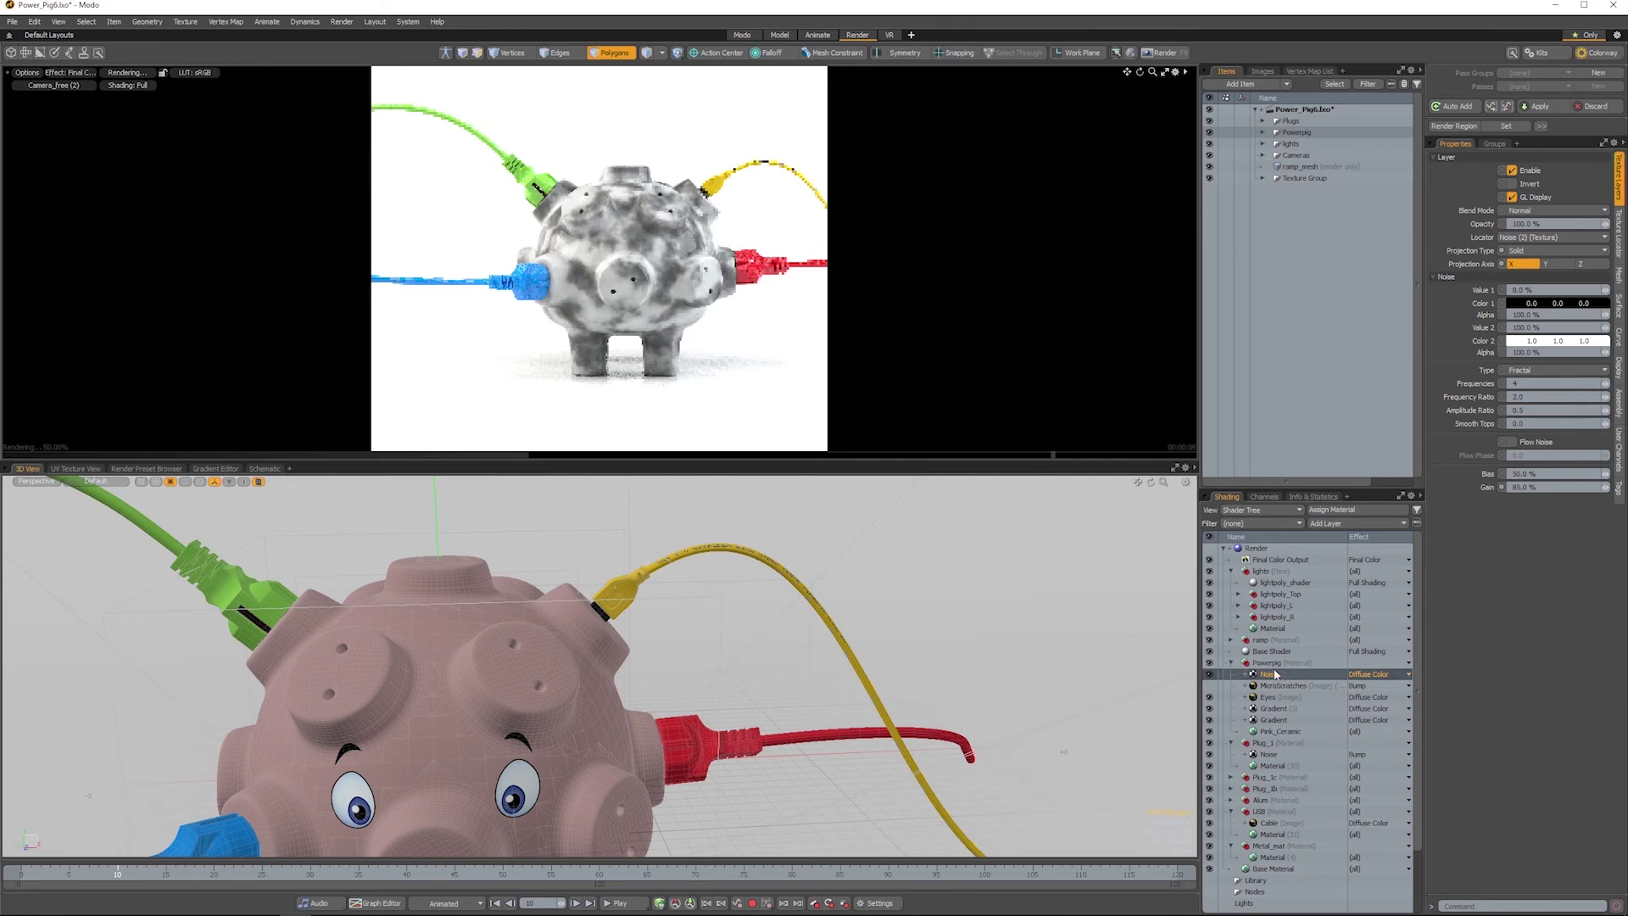
pyautogui.click(1537, 474)
pyautogui.write('65')
pyautogui.press('Return')
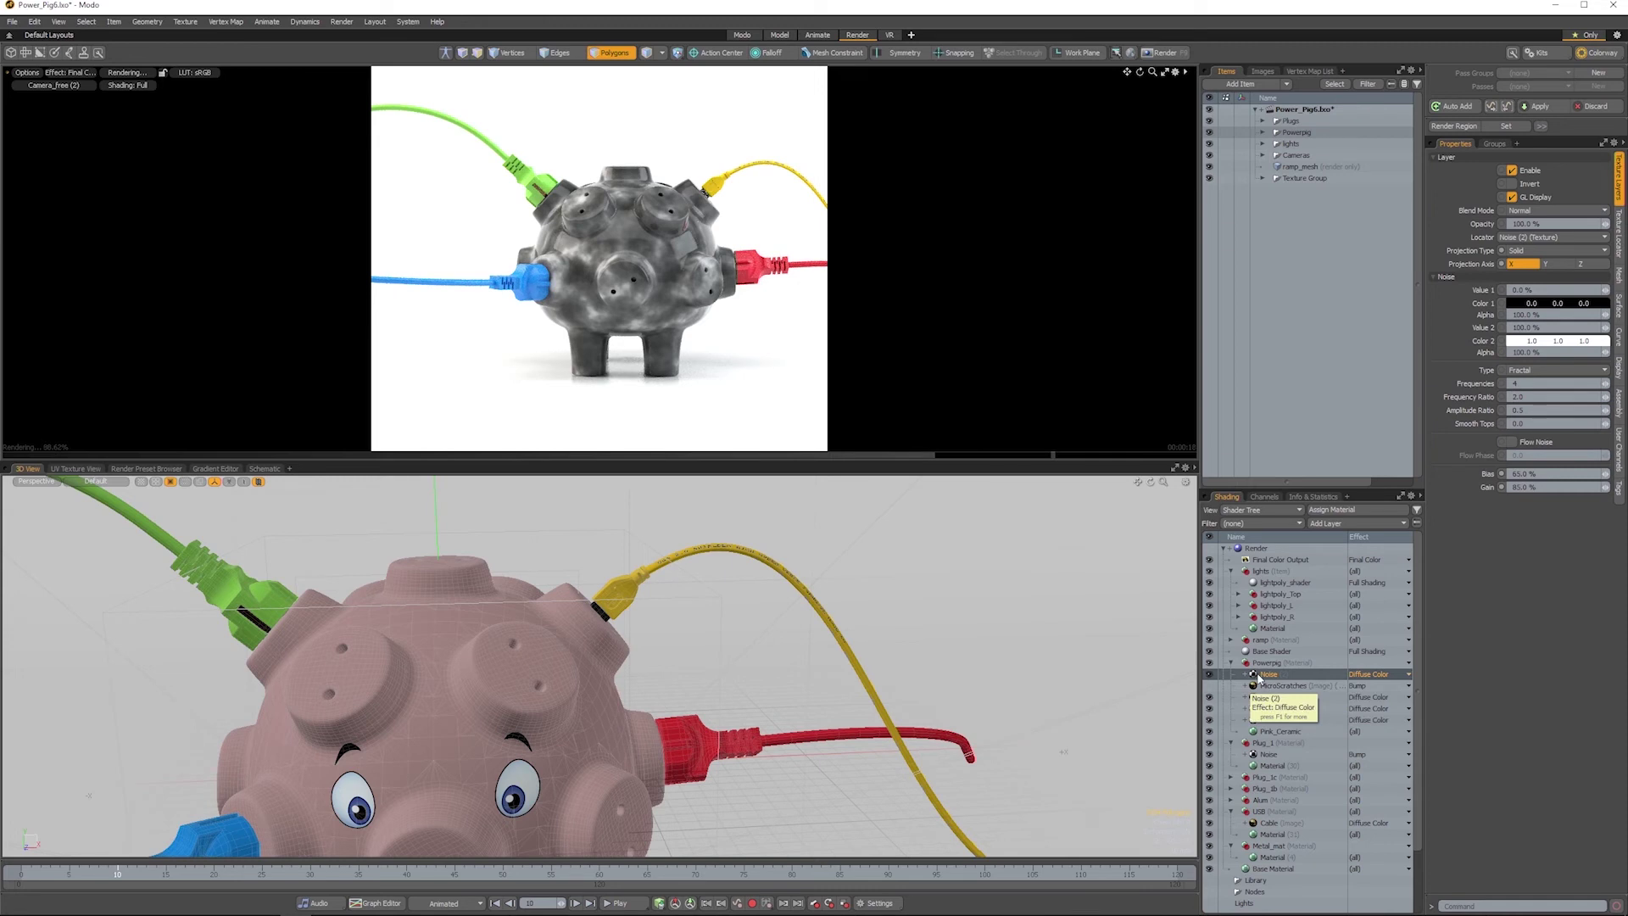
pyautogui.press('Delete')
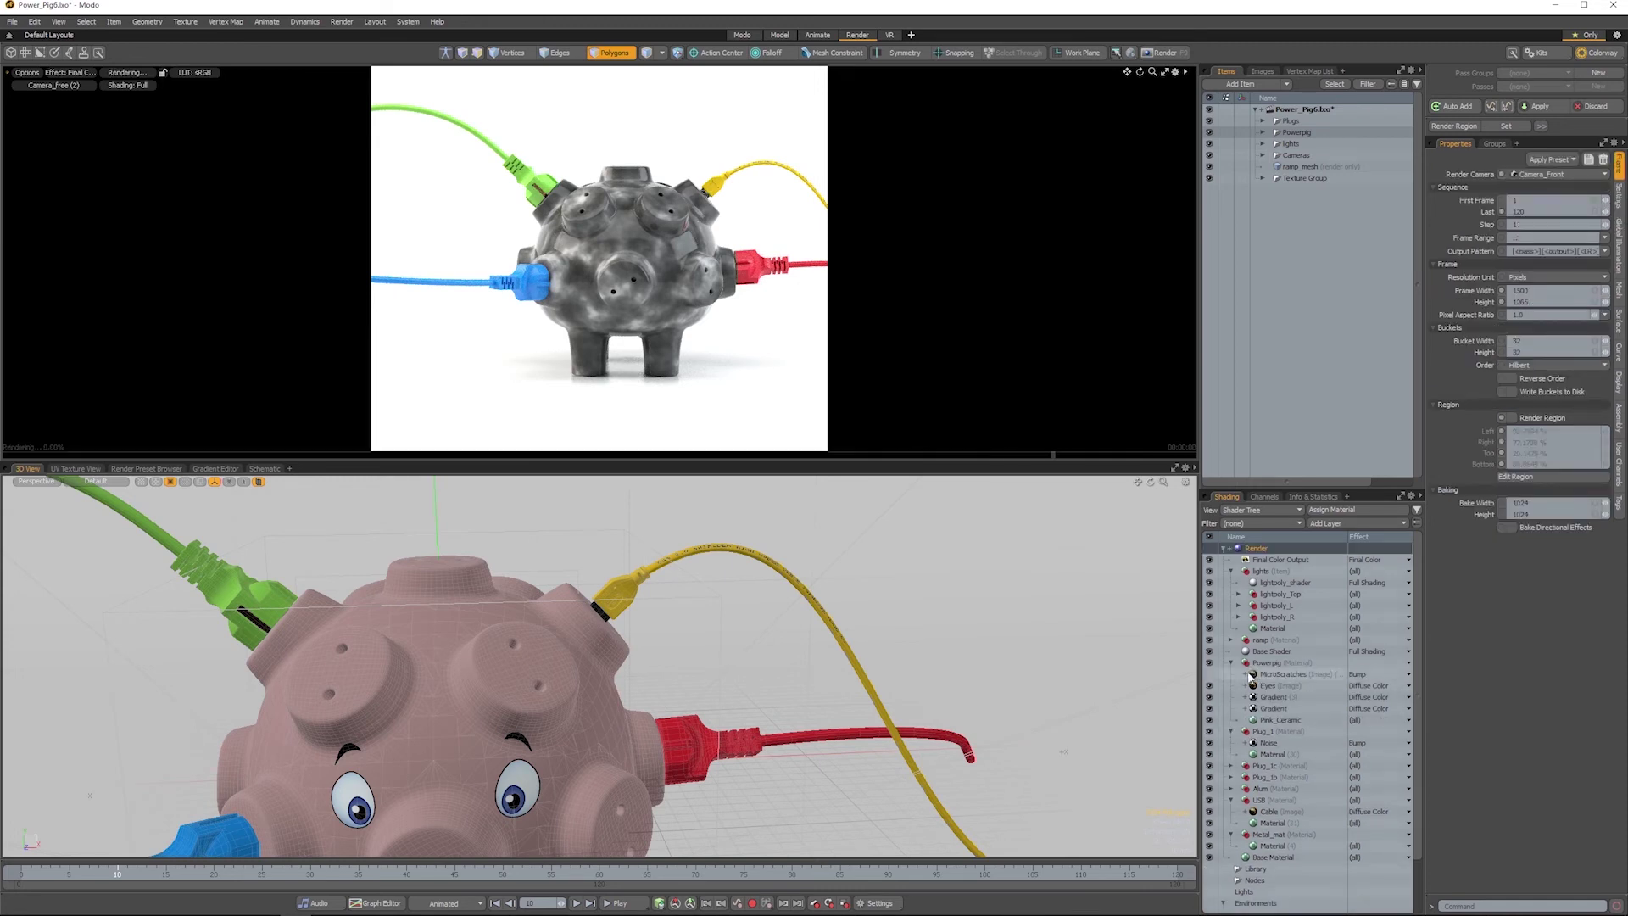
# Step: Expand the MicroScratches bump layer and examine the settings of its Noise layer mask
pyautogui.click(1245, 674)
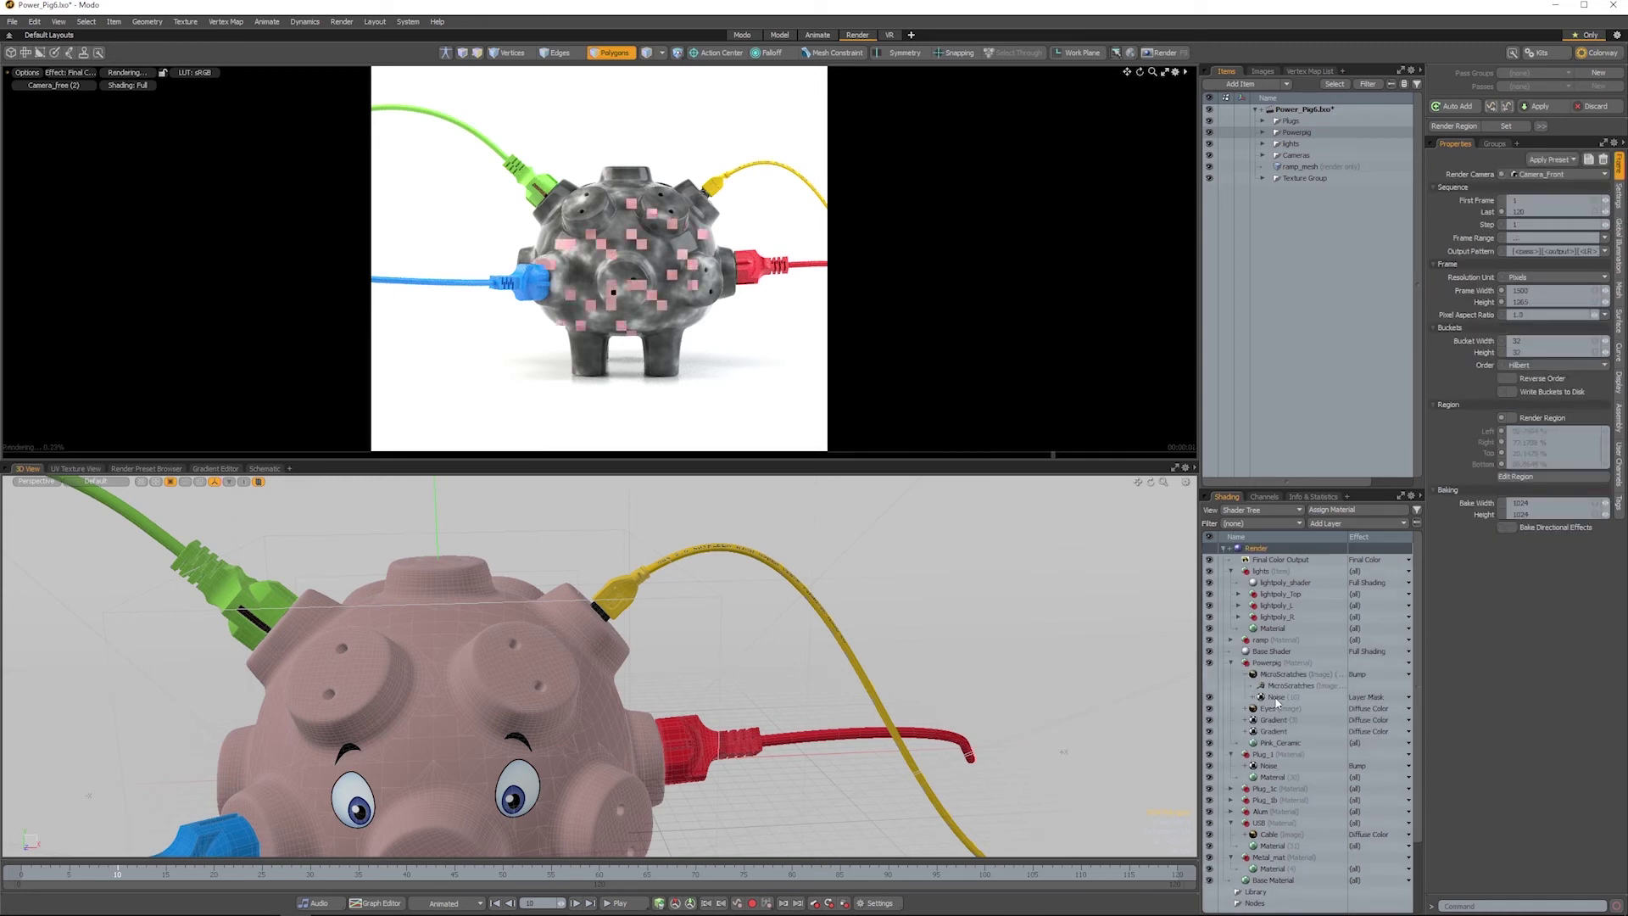
pyautogui.click(1277, 697)
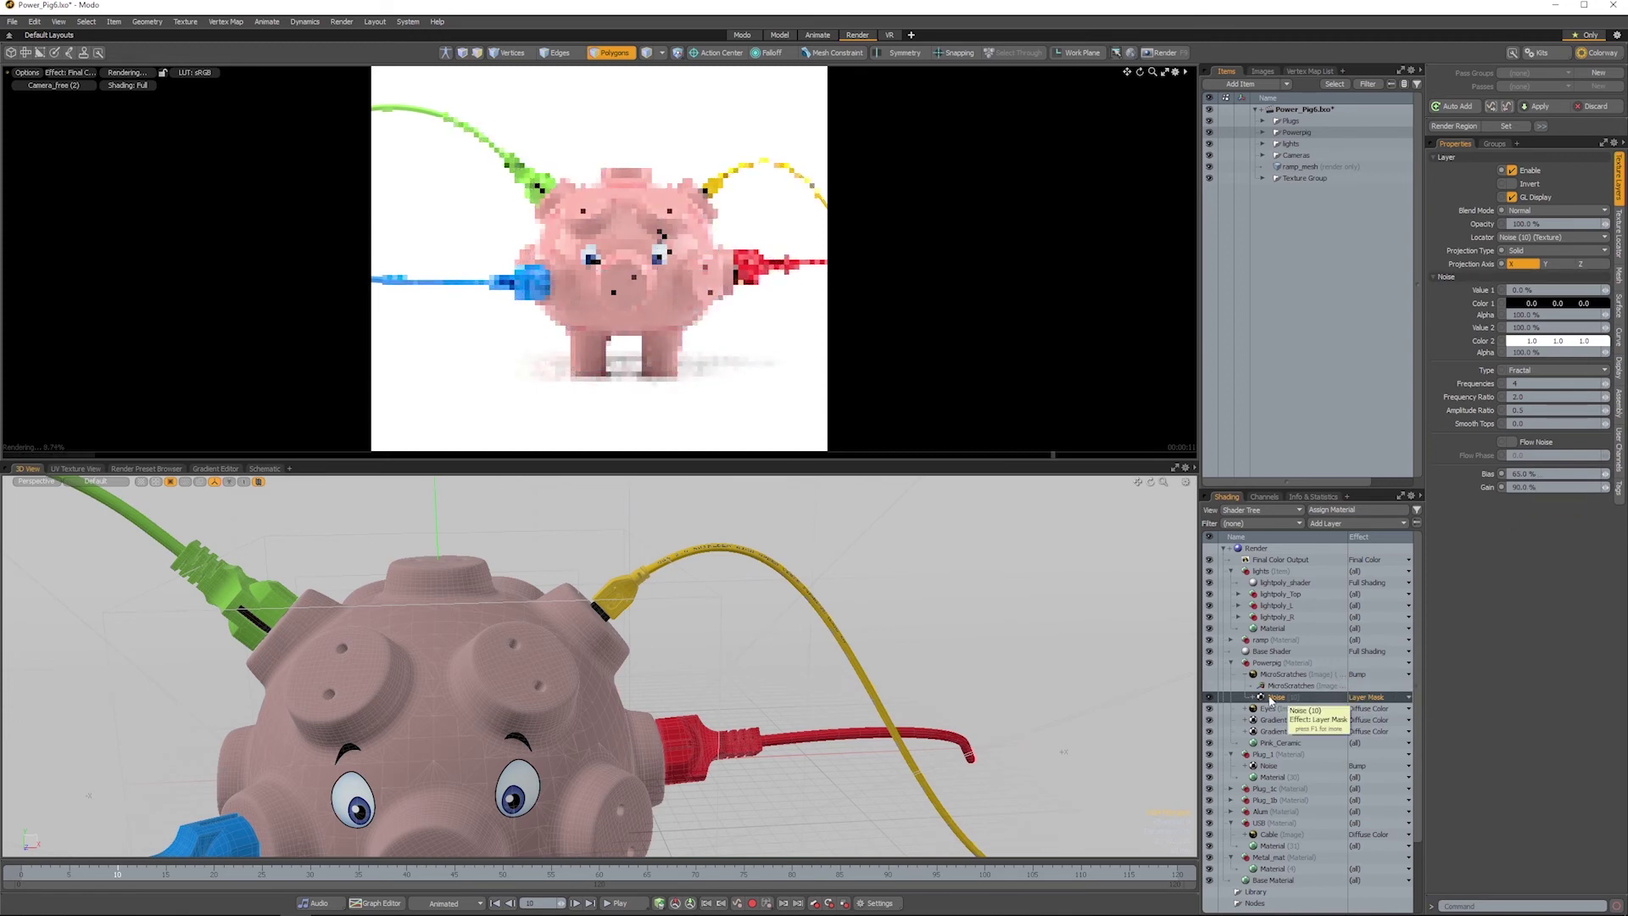
pyautogui.click(68, 72)
pyautogui.click(59, 85)
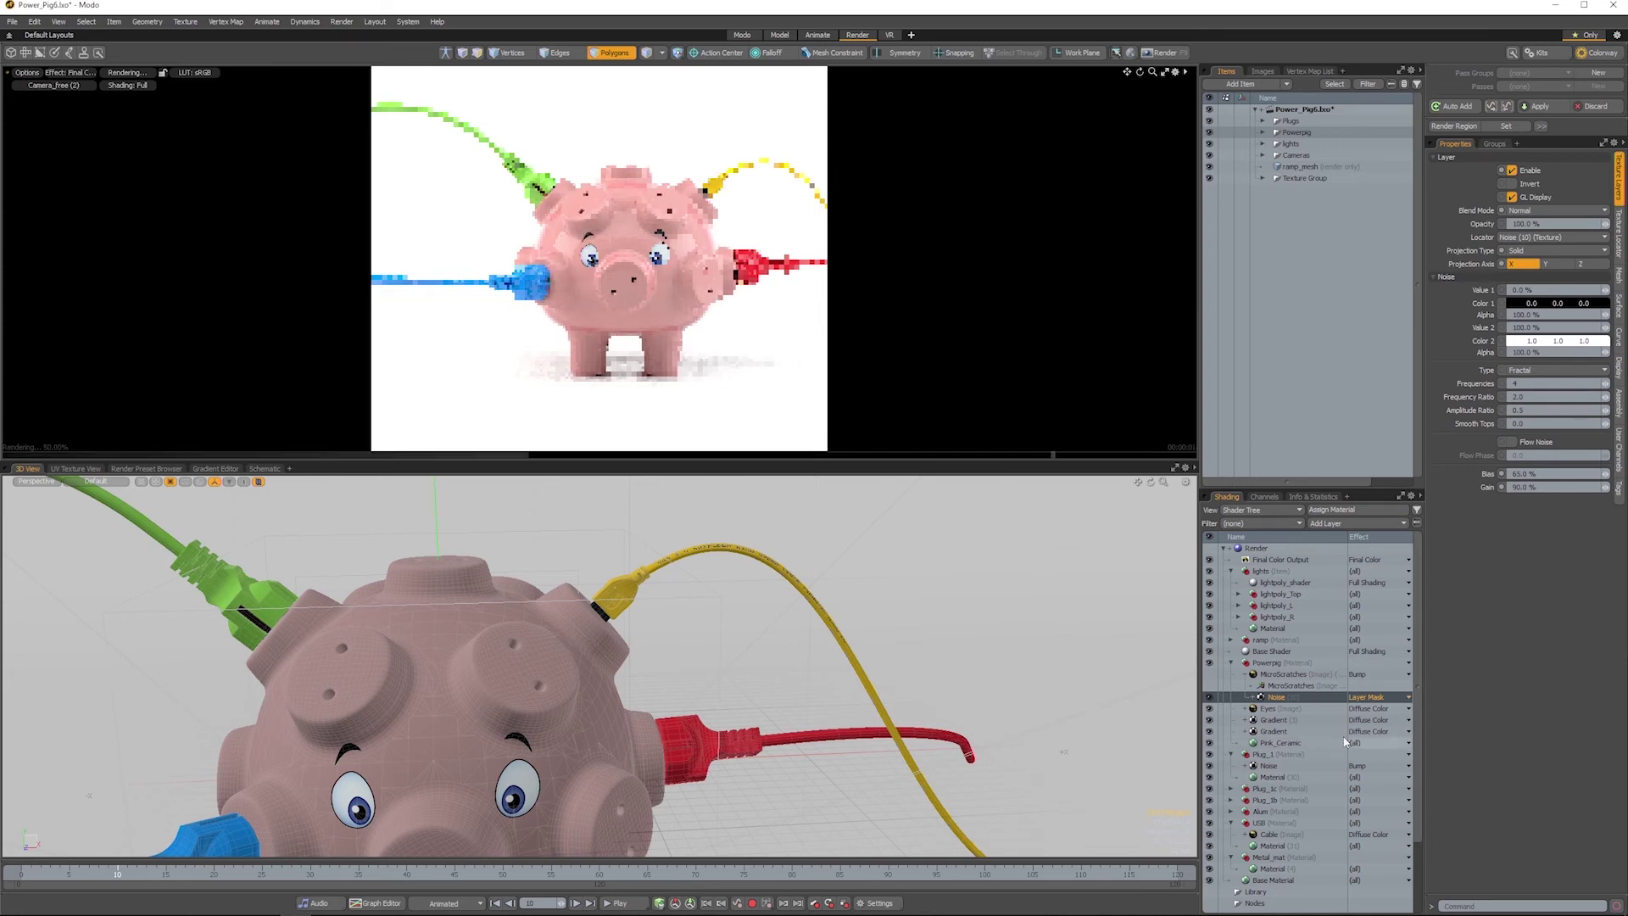
pyautogui.click(1271, 676)
pyautogui.click(1274, 696)
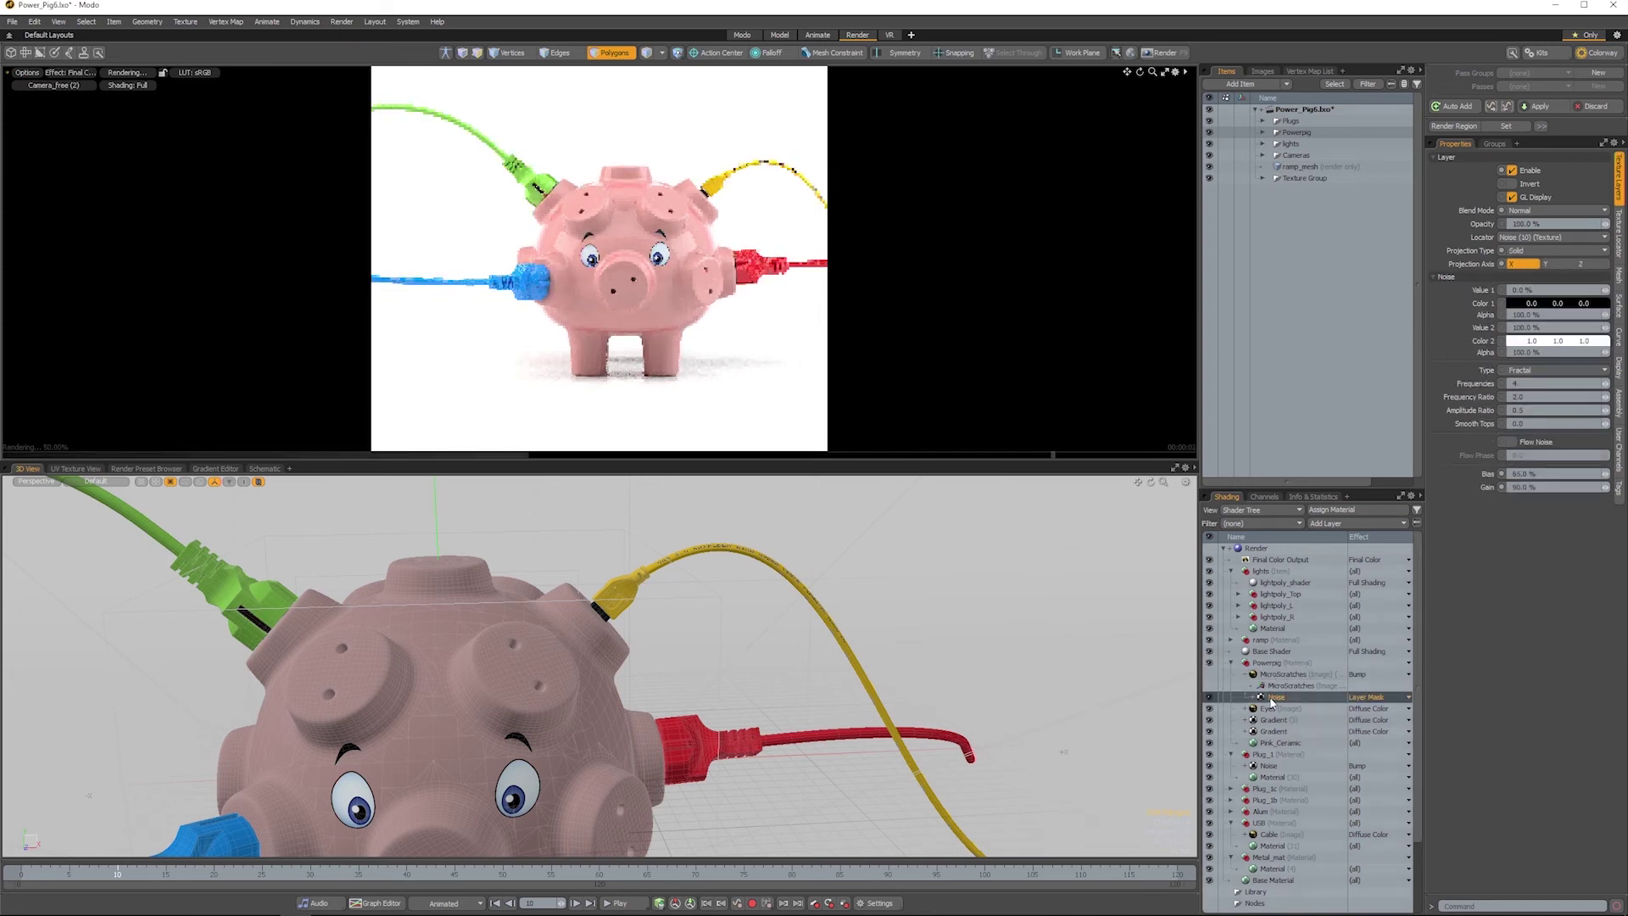
# Step: Highlight the Noise mask's coverage in the render preview and toggle the visibility of the MicroScratches layer
pyautogui.click(73, 73)
pyautogui.click(73, 86)
pyautogui.click(73, 73)
pyautogui.click(73, 86)
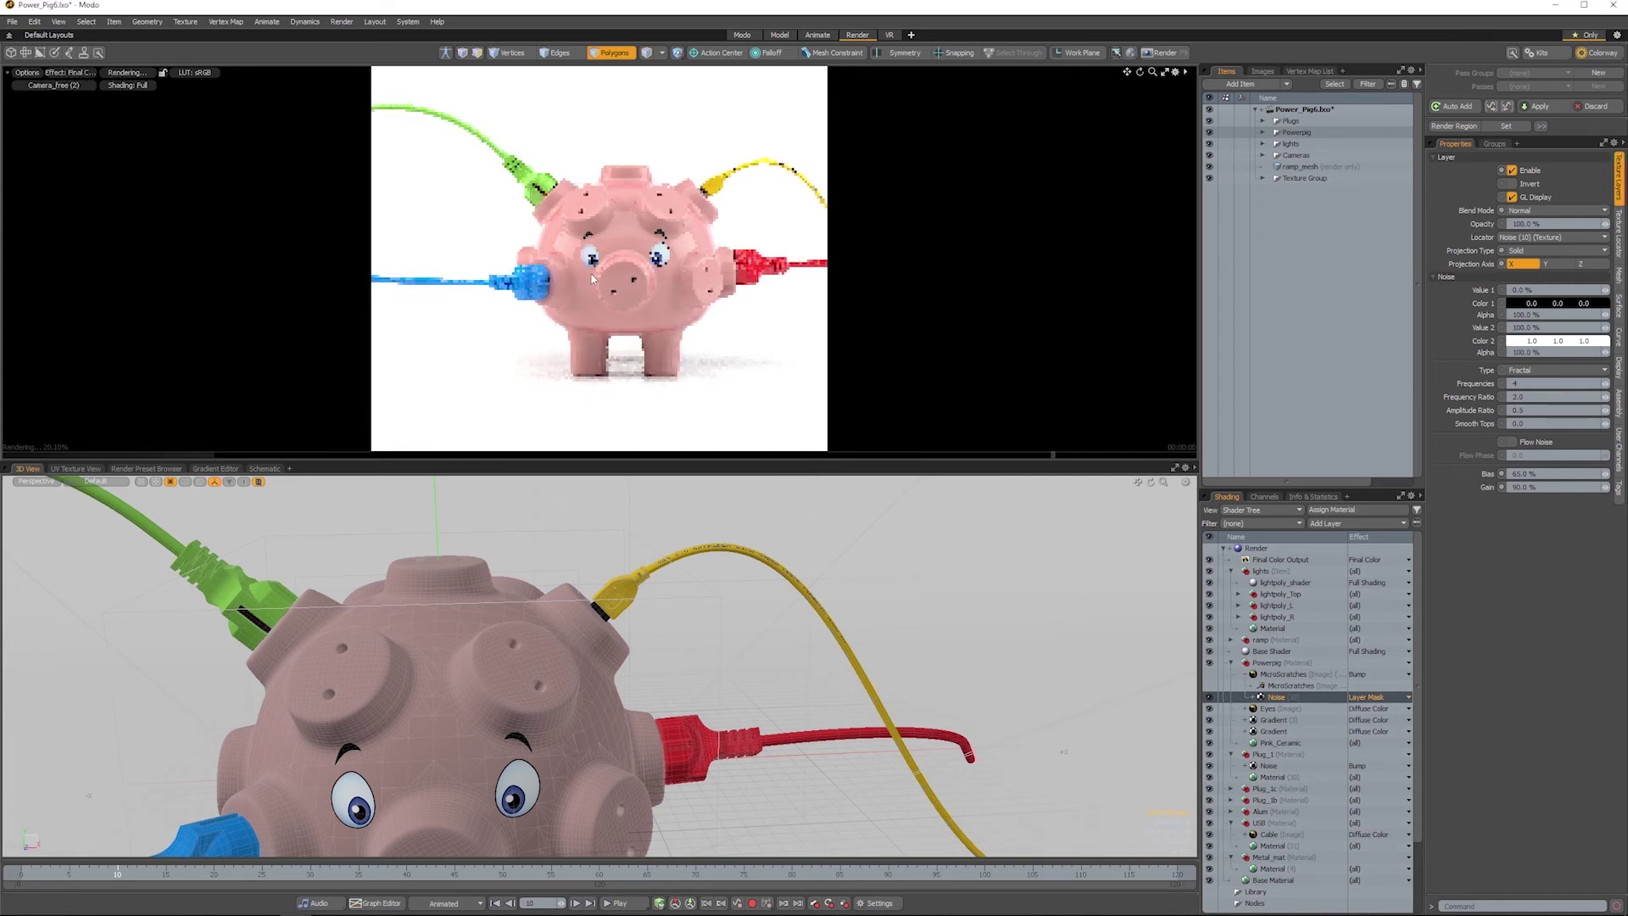
pyautogui.click(1209, 675)
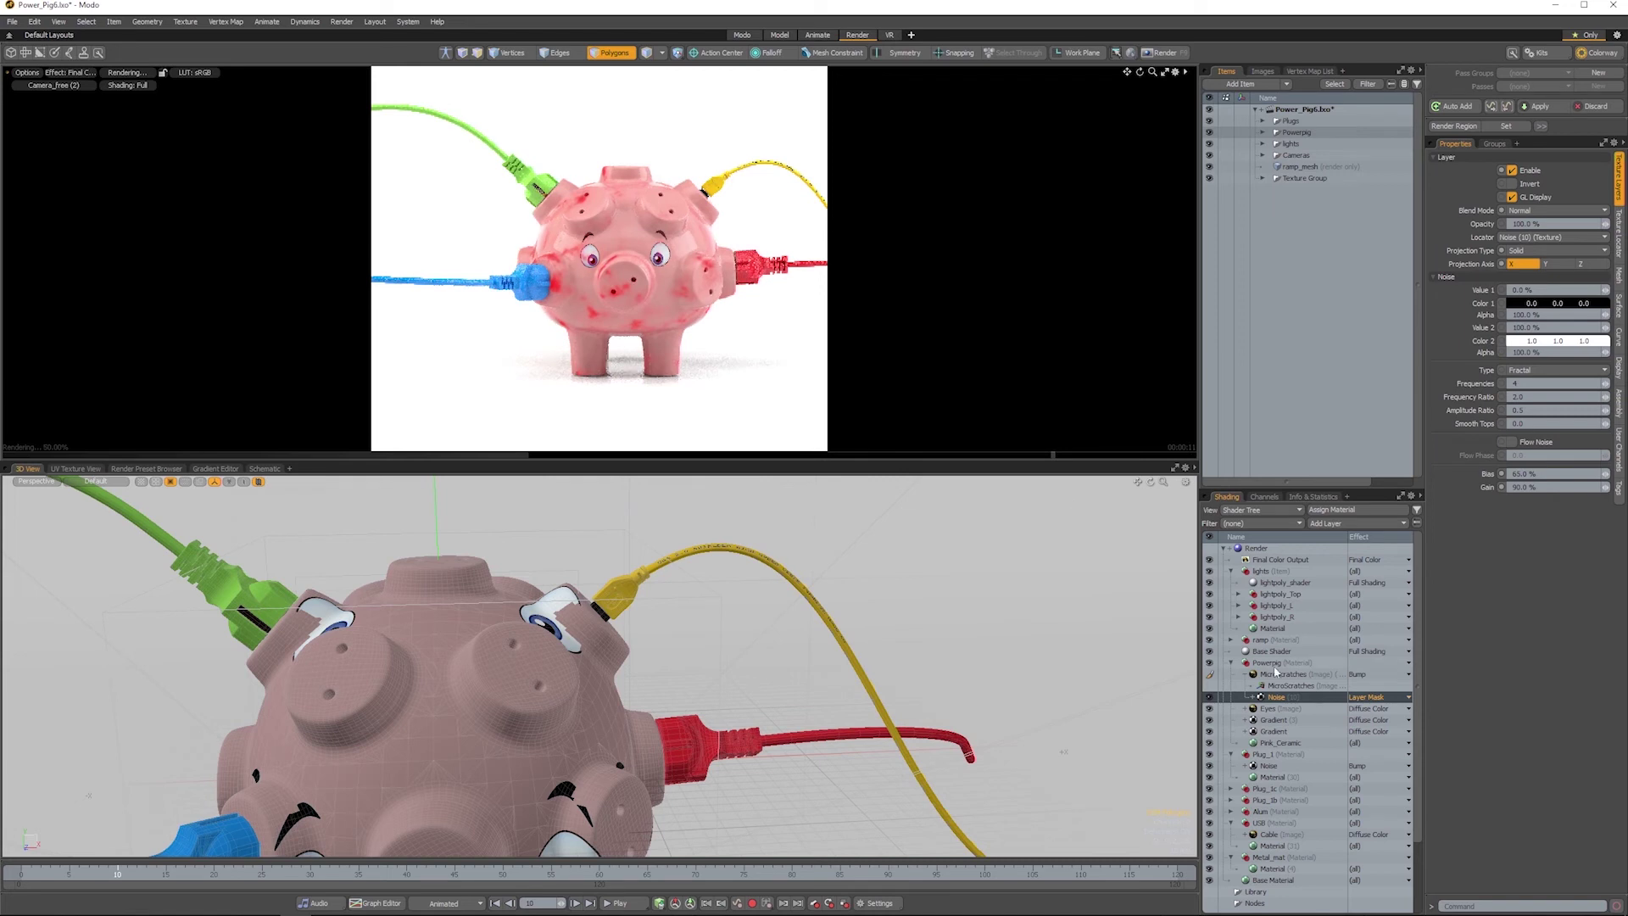
# Step: Try a bias of 70% on the Noise mask, and restore it to 65%
pyautogui.click(1527, 477)
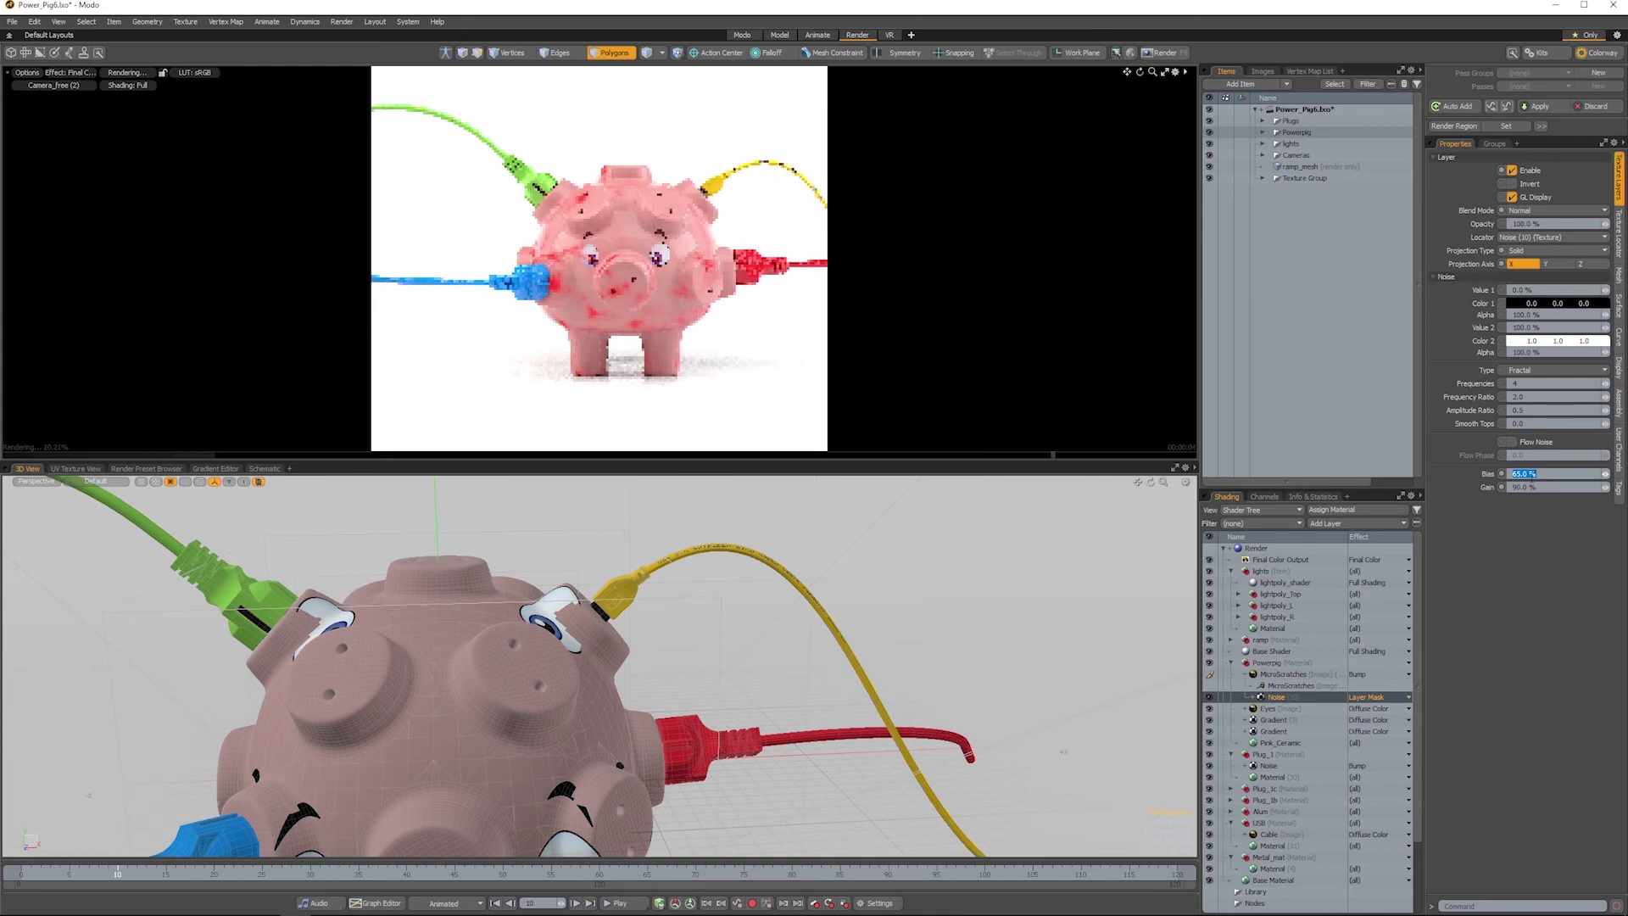
pyautogui.write('70')
pyautogui.press('Return')
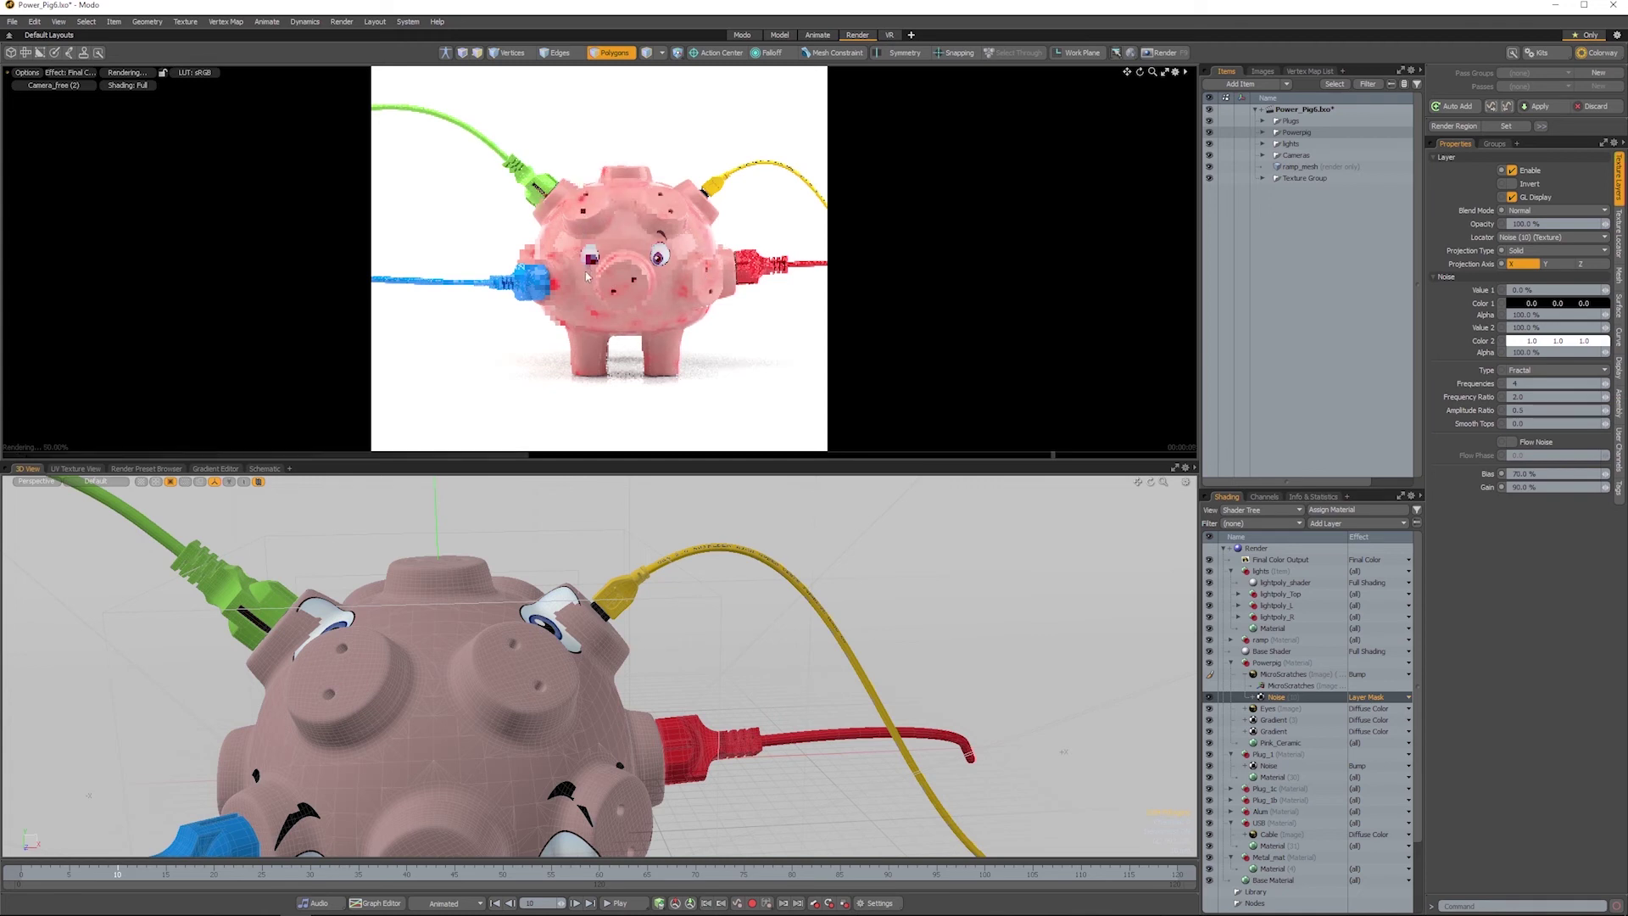
pyautogui.click(1548, 475)
pyautogui.write('65')
pyautogui.press('Return')
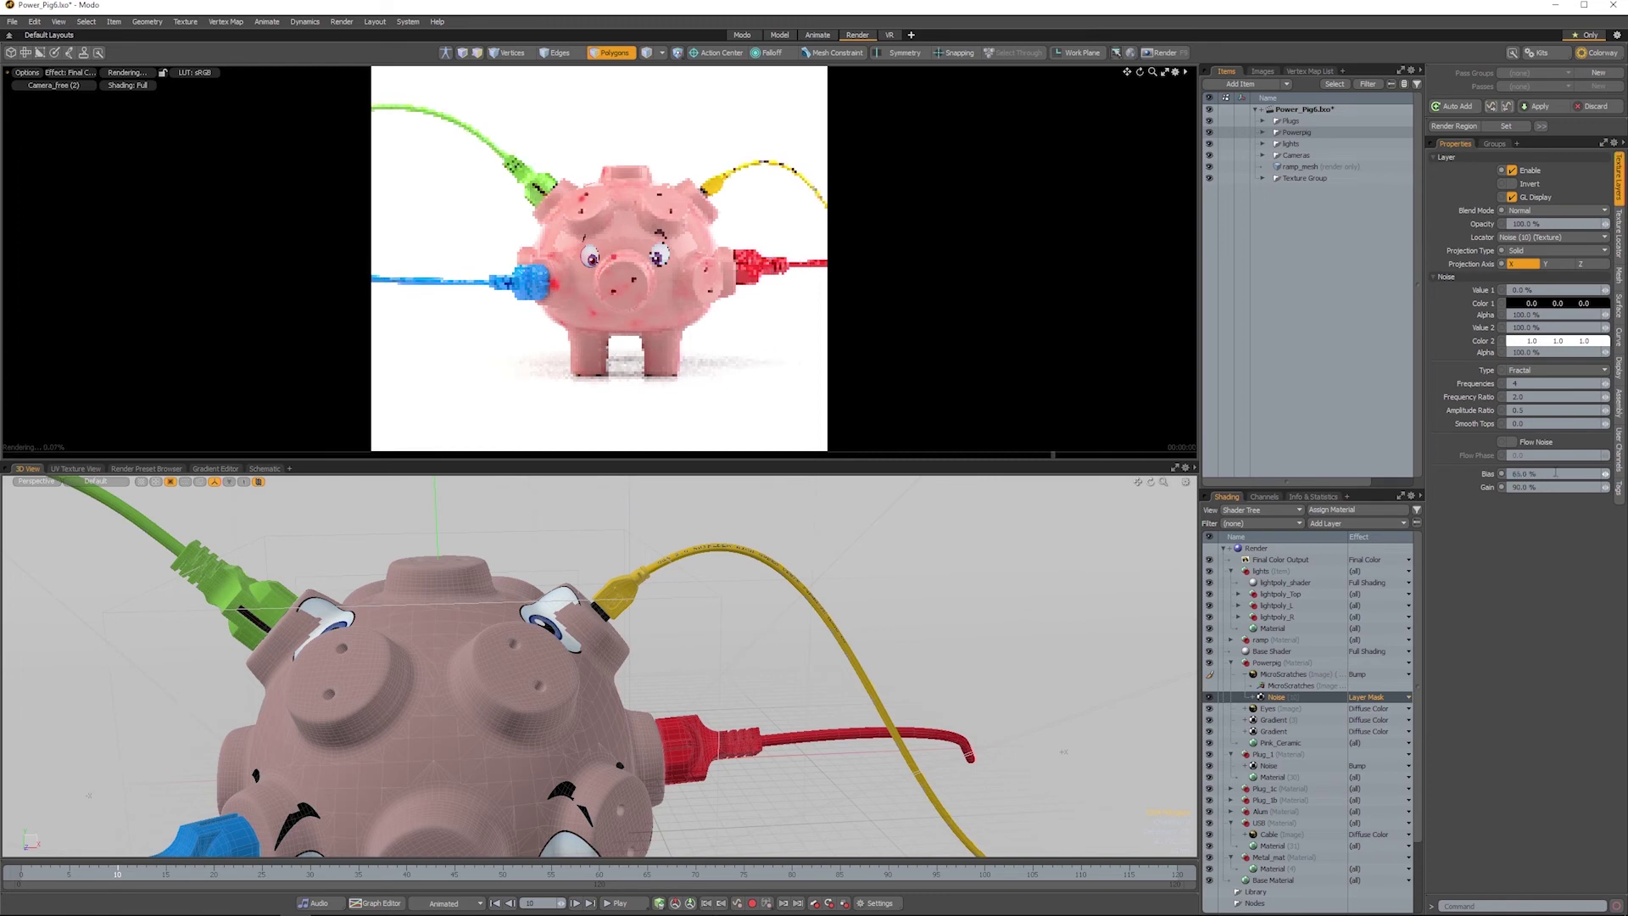
# Step: Select the MicroScratches layer, return the render preview to the normal final color display and frame the pig more closely
pyautogui.click(1283, 674)
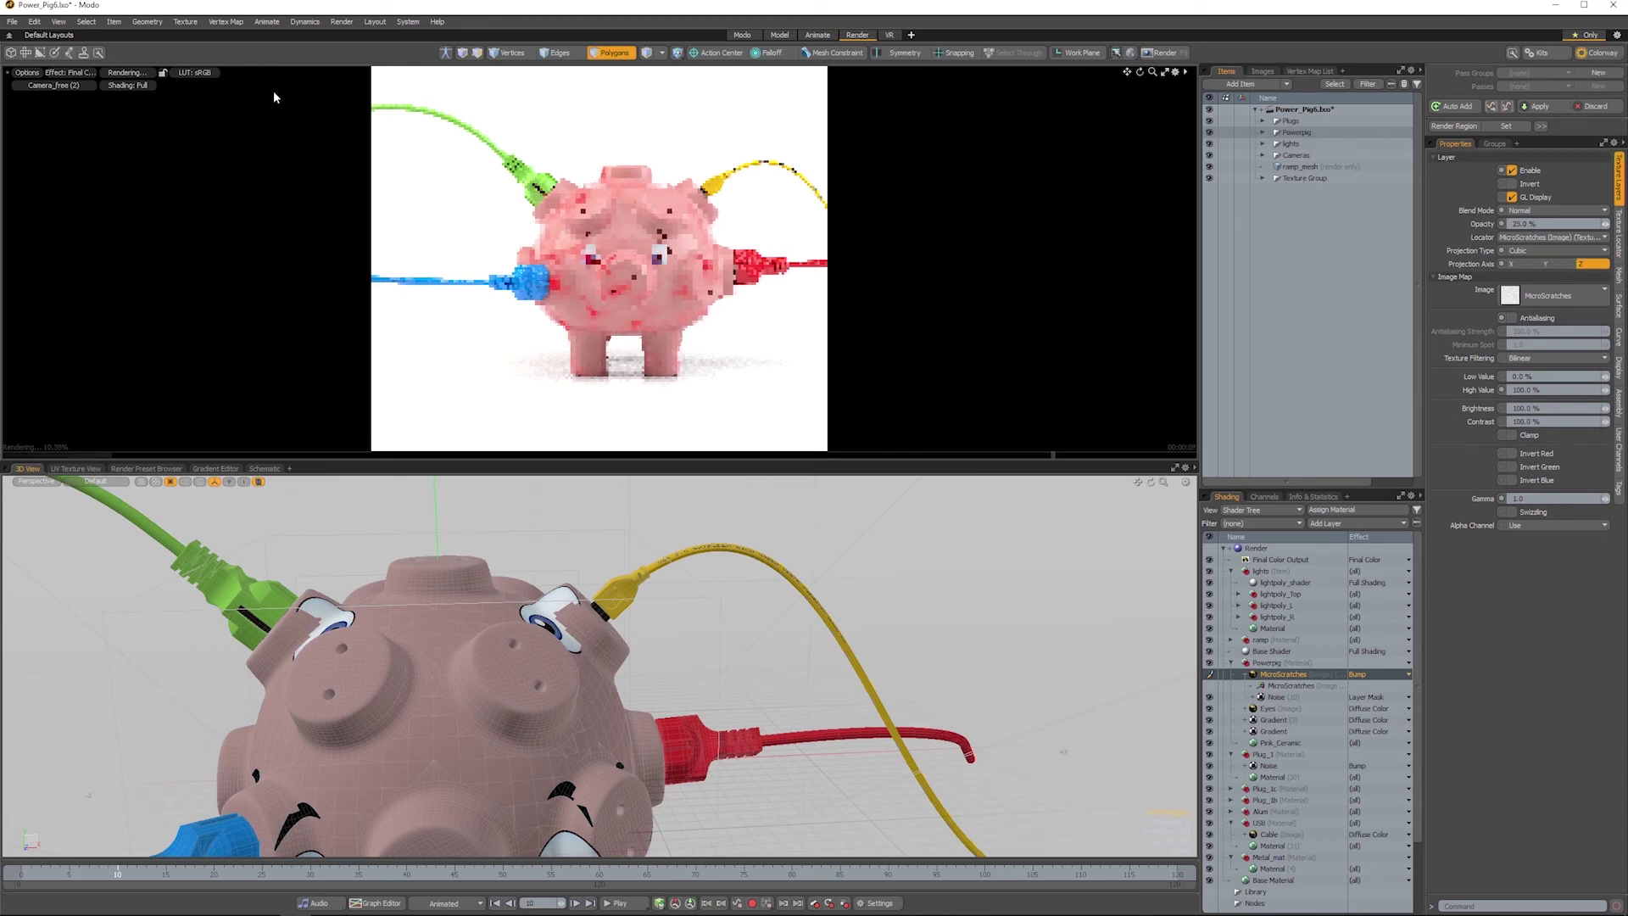
pyautogui.click(71, 71)
pyautogui.click(70, 86)
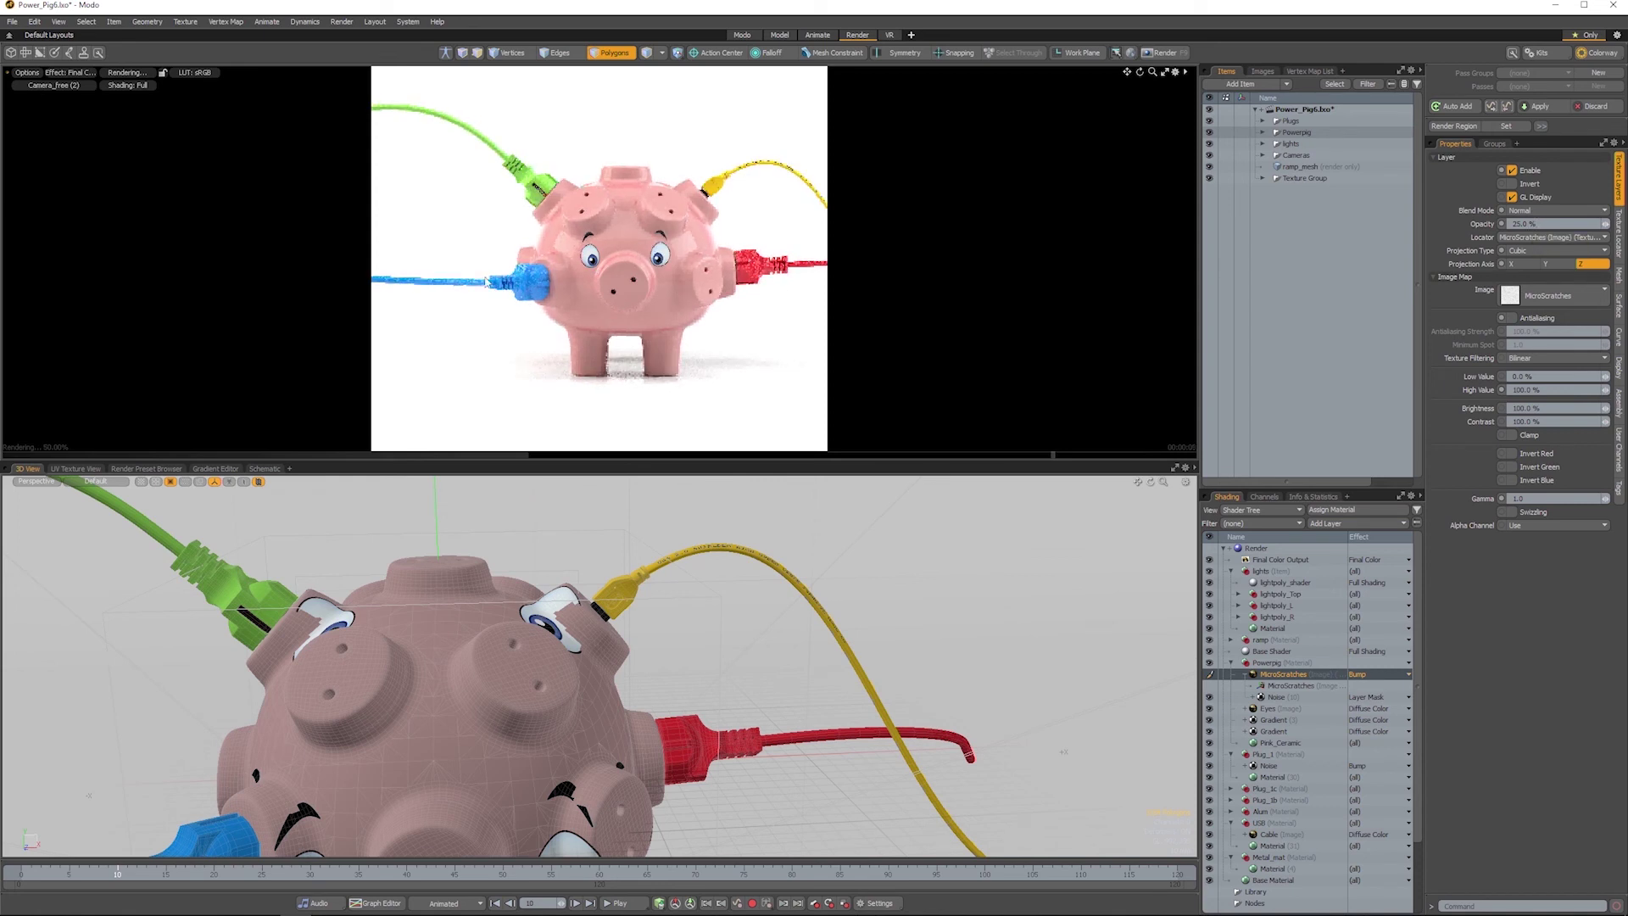
pyautogui.scroll(4, 649, 369)
pyautogui.keyDown('alt'); pyautogui.keyDown('shift'); pyautogui.moveTo(646, 368); pyautogui.dragTo(605, 338); pyautogui.keyUp('shift'); pyautogui.keyUp('alt')
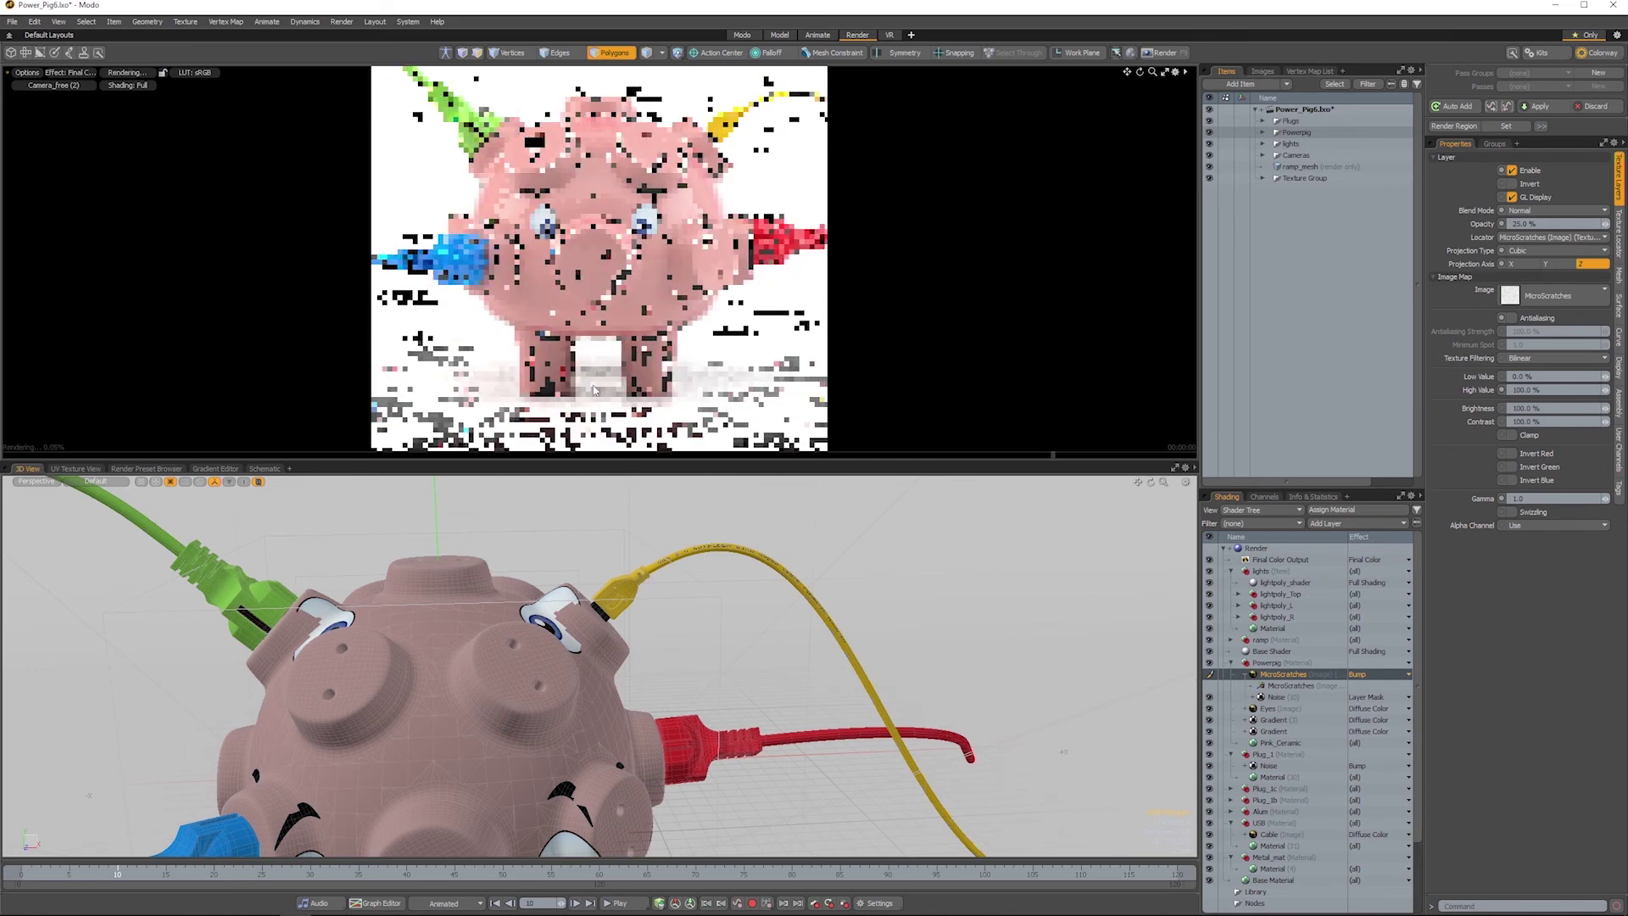
# Step: Collapse the Powerpig group, expand the ramp group and examine its ramp_mat material and the upper clearcoat amount gradient
pyautogui.click(1233, 663)
pyautogui.click(1231, 639)
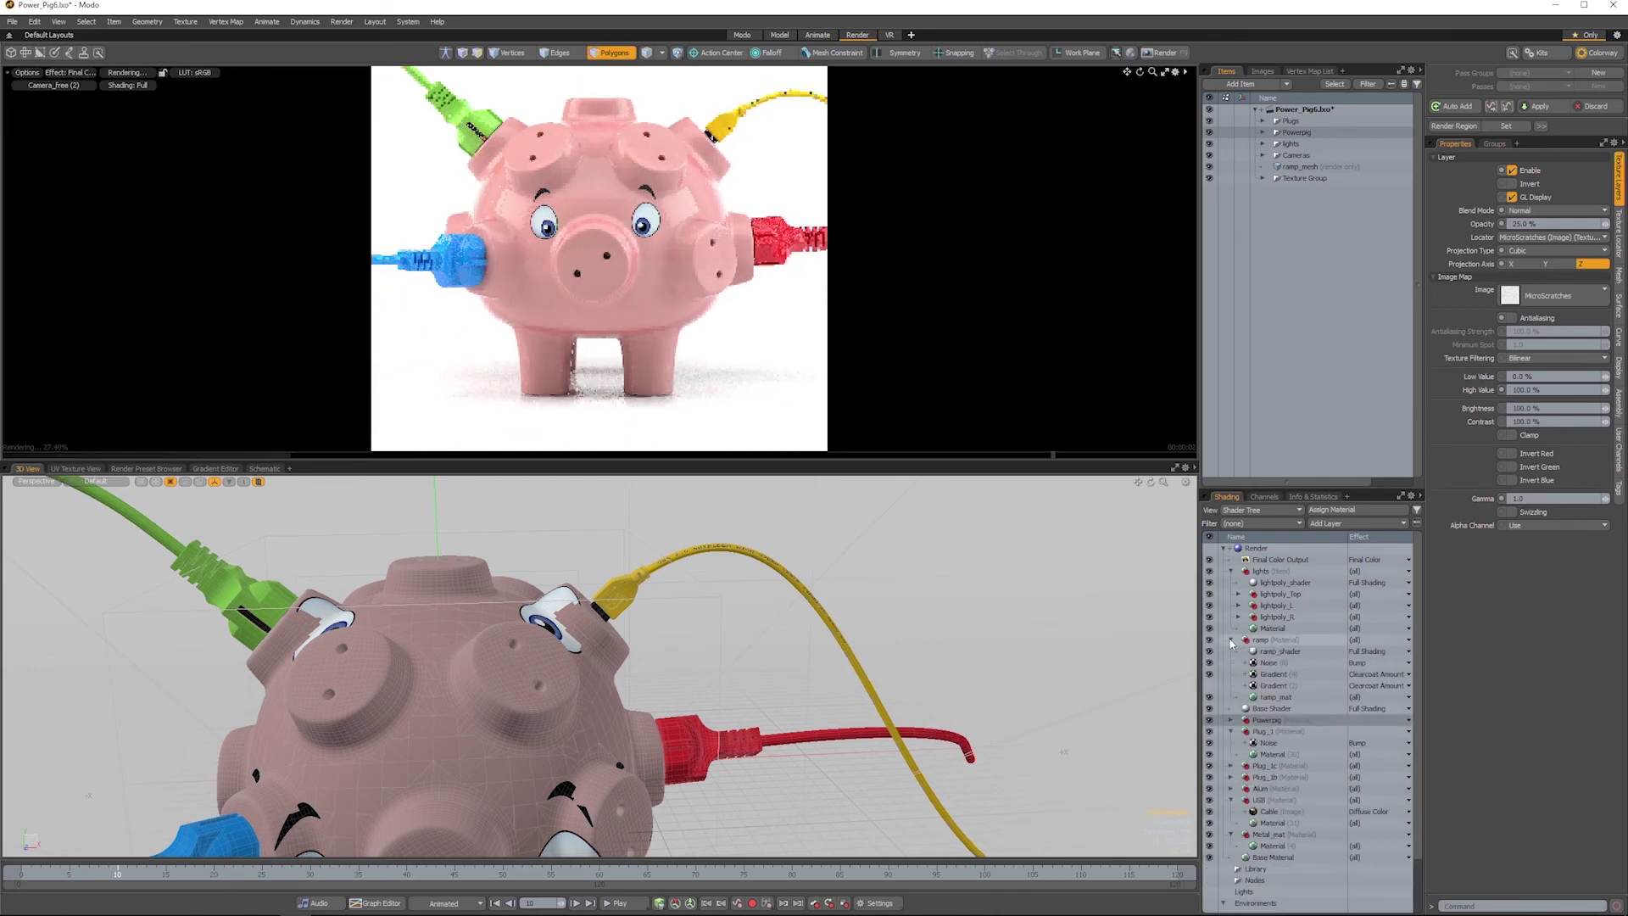
pyautogui.click(1269, 697)
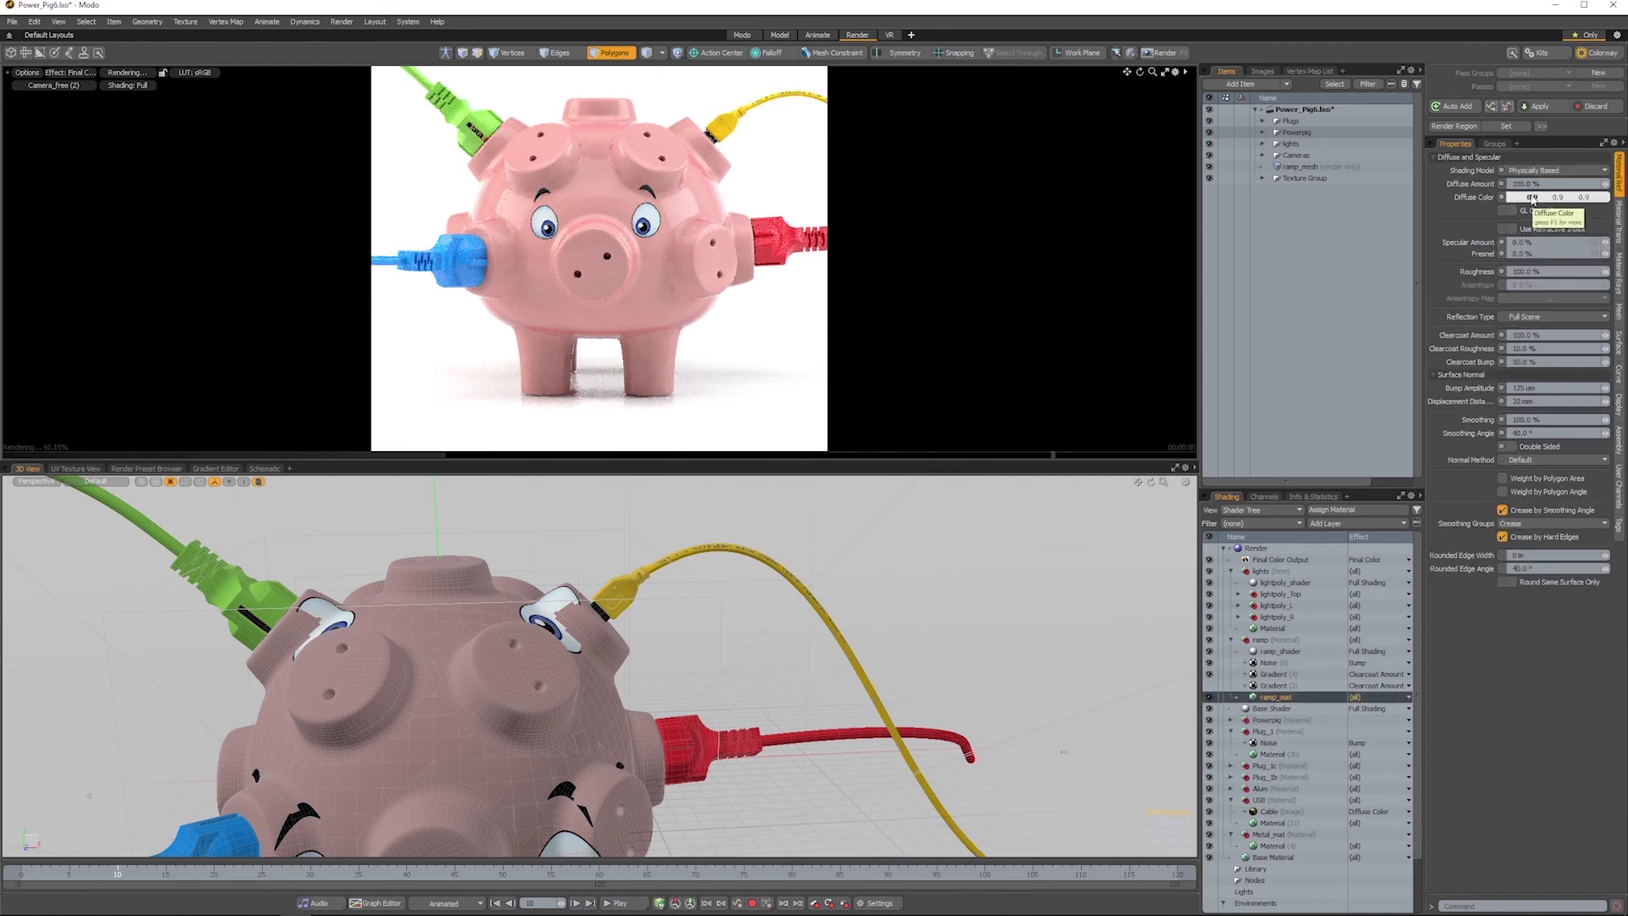
pyautogui.click(1272, 675)
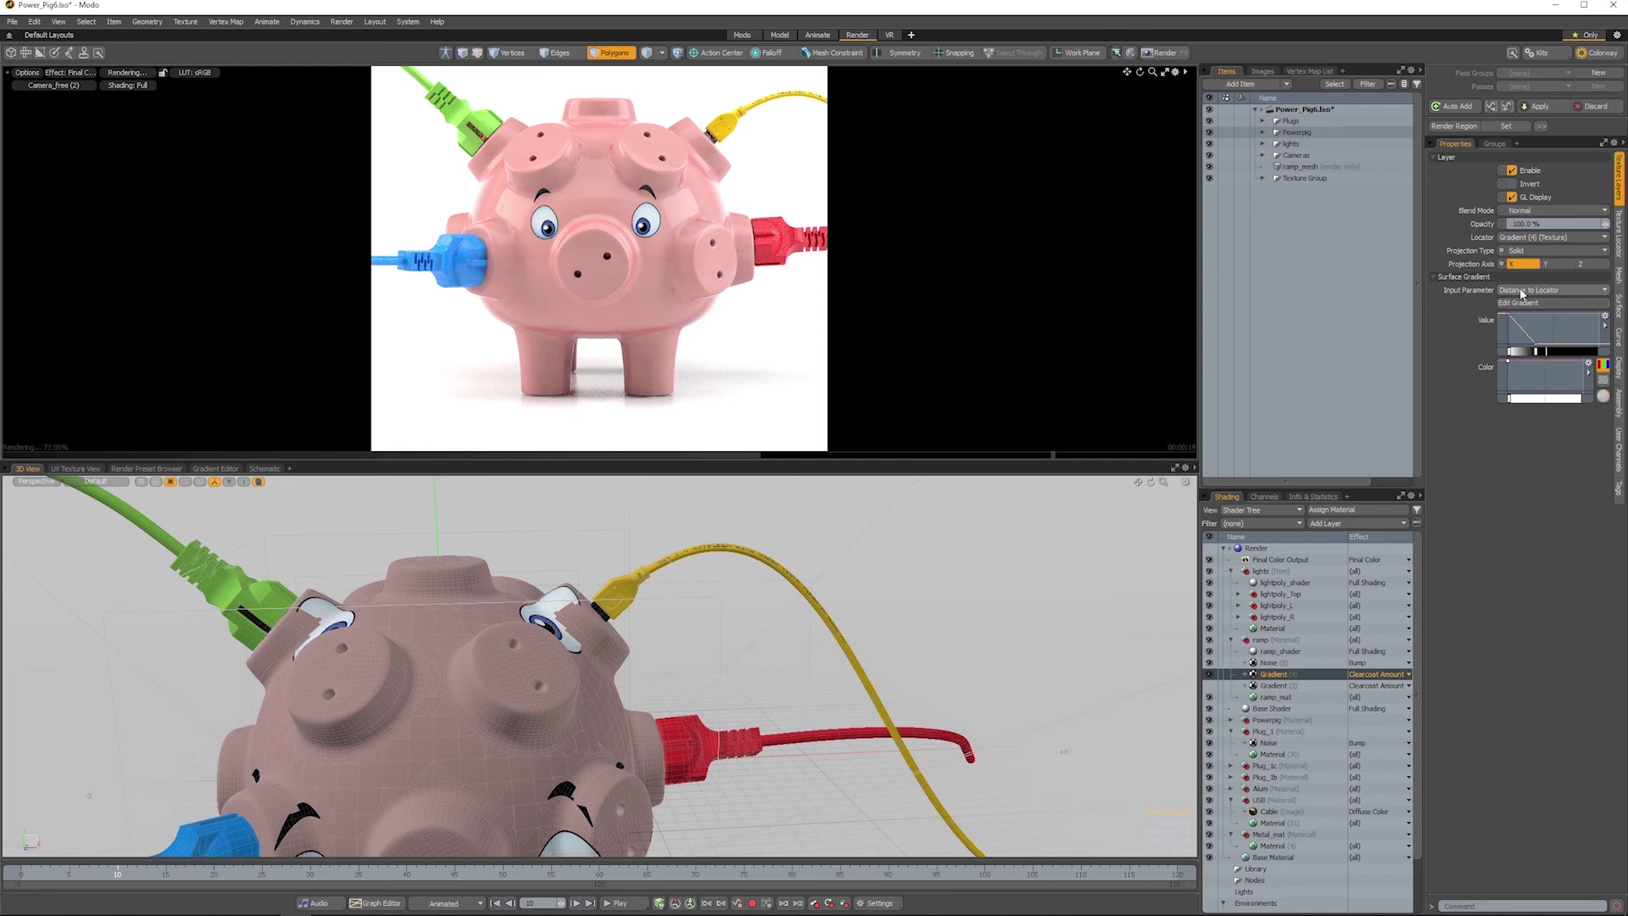
pyautogui.scroll(-5, 676, 731)
pyautogui.keyDown('alt'); pyautogui.moveTo(675, 730); pyautogui.dragTo(647, 741); pyautogui.keyUp('alt')
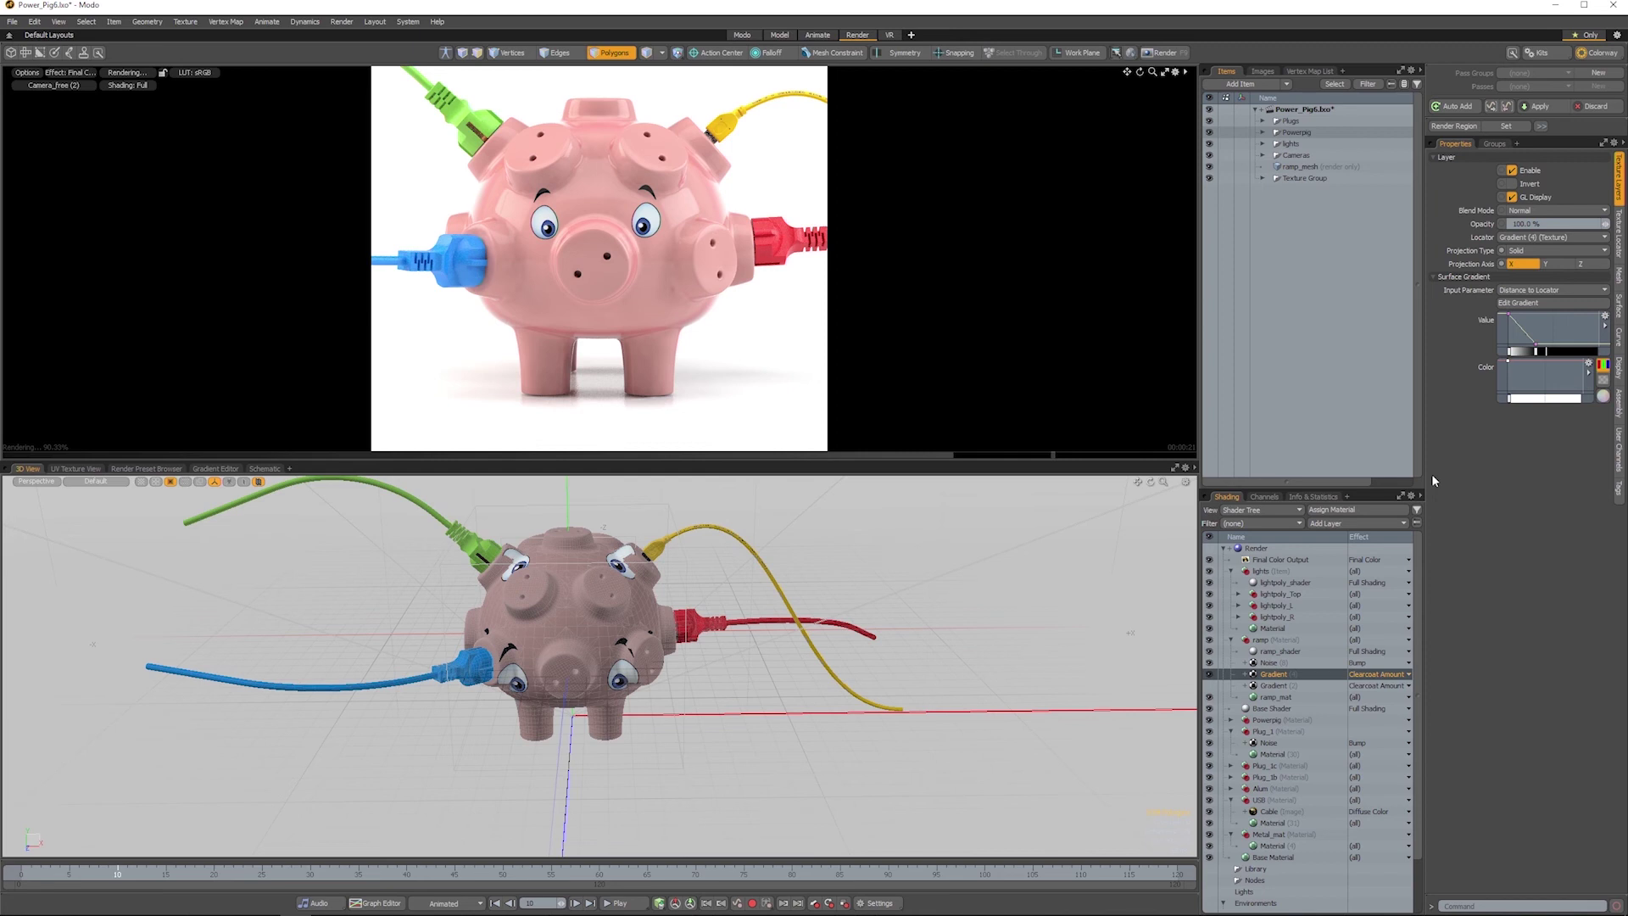
# Step: Highlight the ramp gradient's coverage in the render preview and examine the ramp's Noise bump and ramp_mat settings
pyautogui.click(31, 73)
pyautogui.click(36, 75)
pyautogui.click(45, 103)
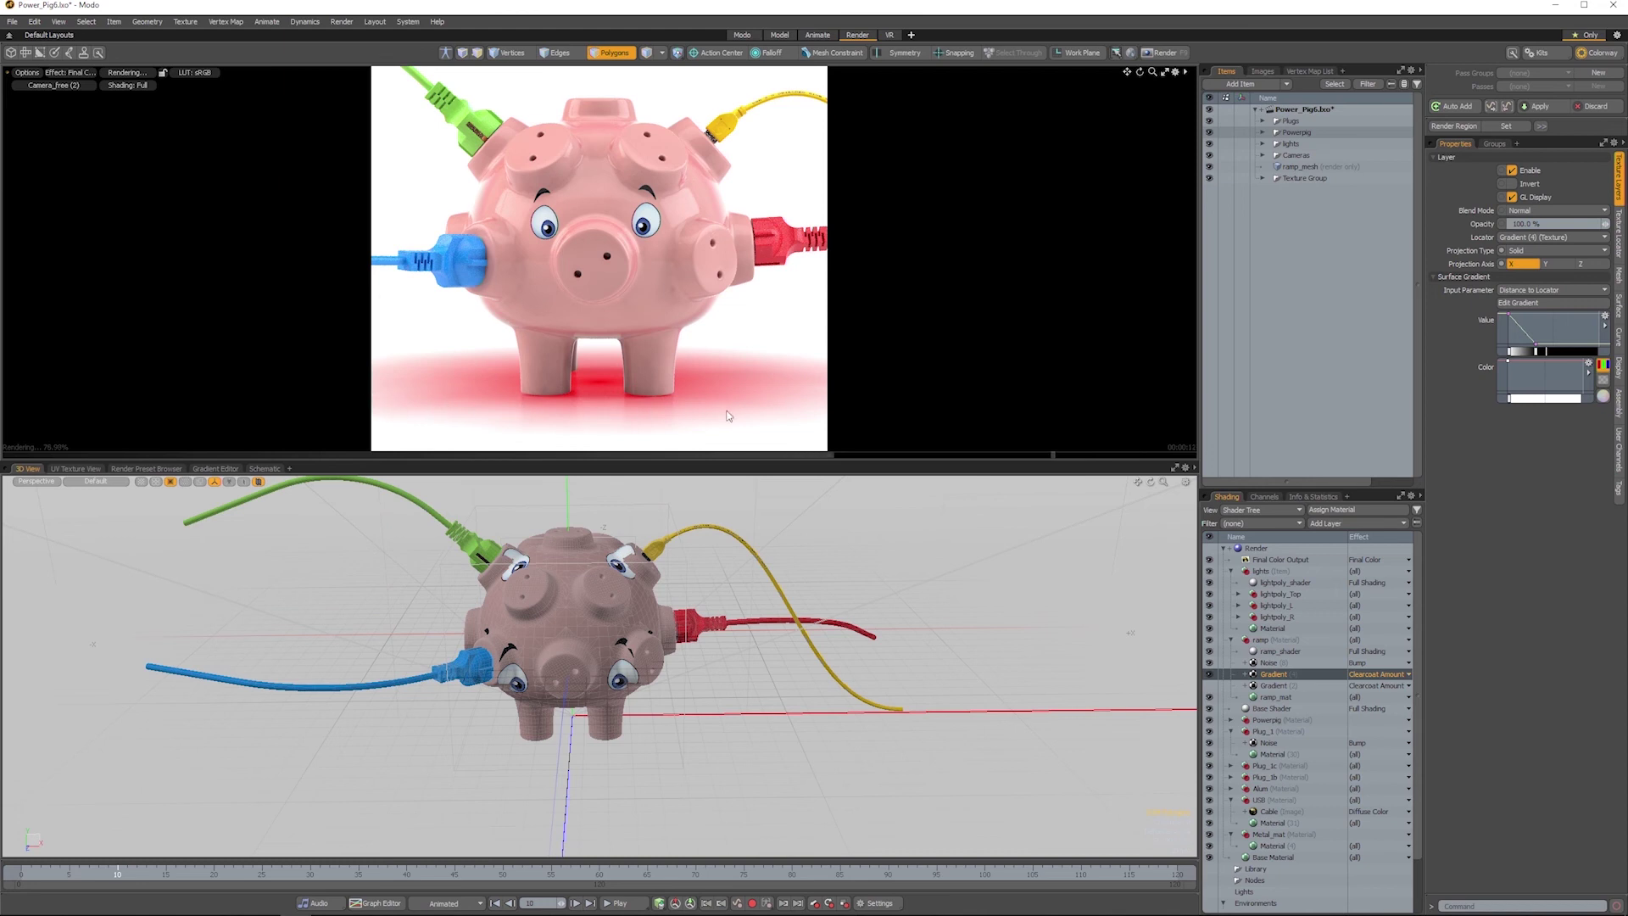
pyautogui.click(1268, 663)
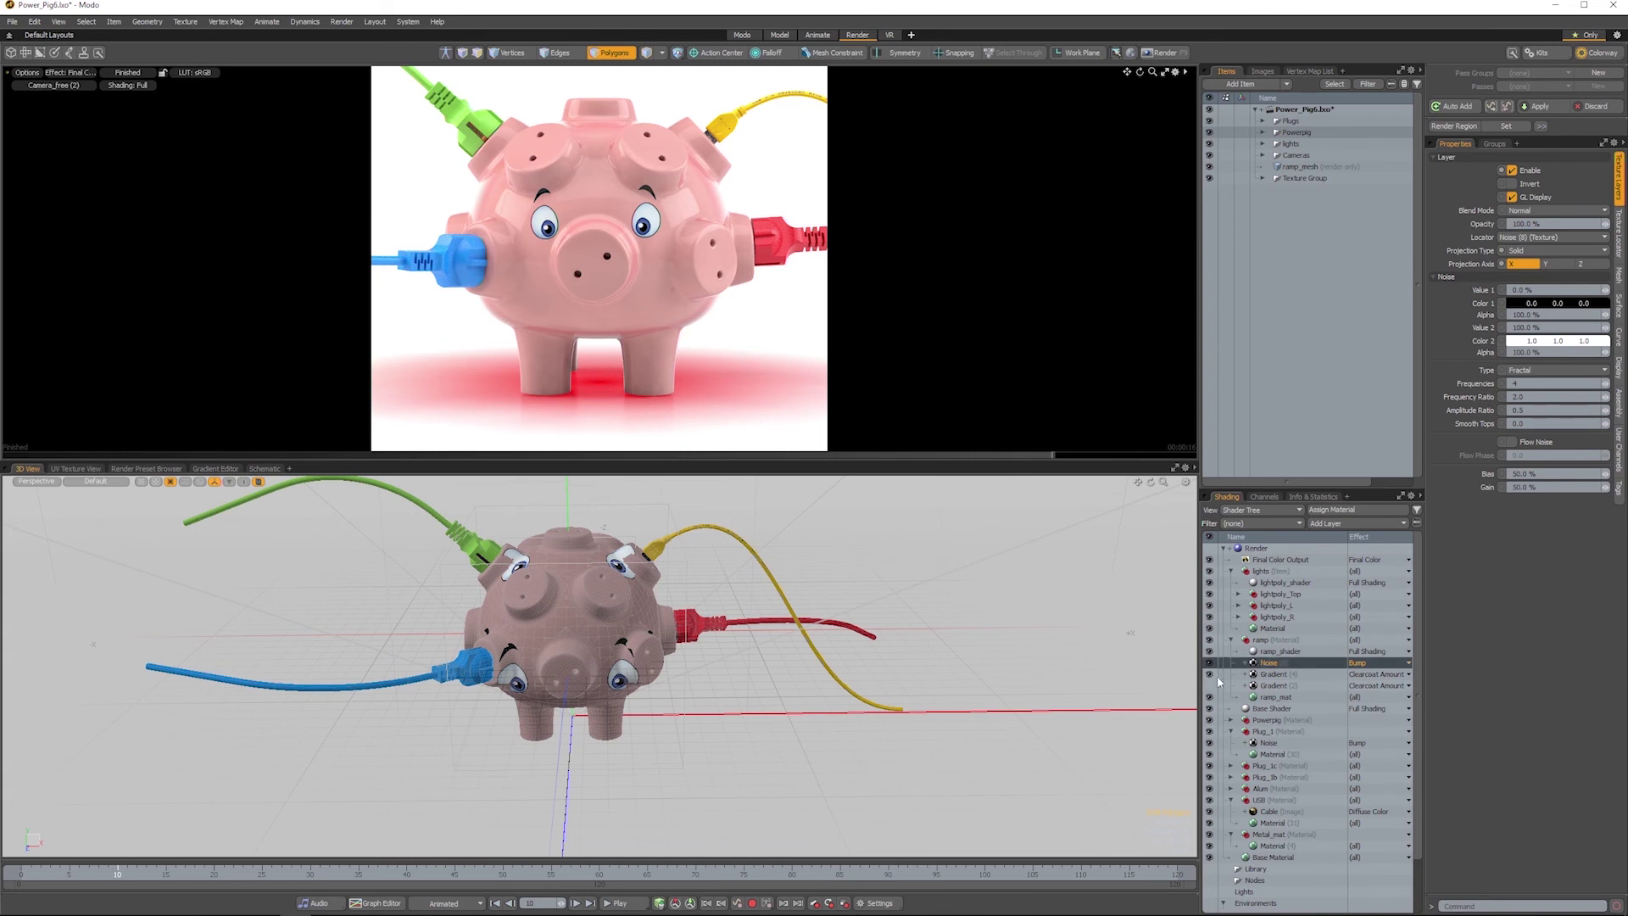
pyautogui.click(1281, 698)
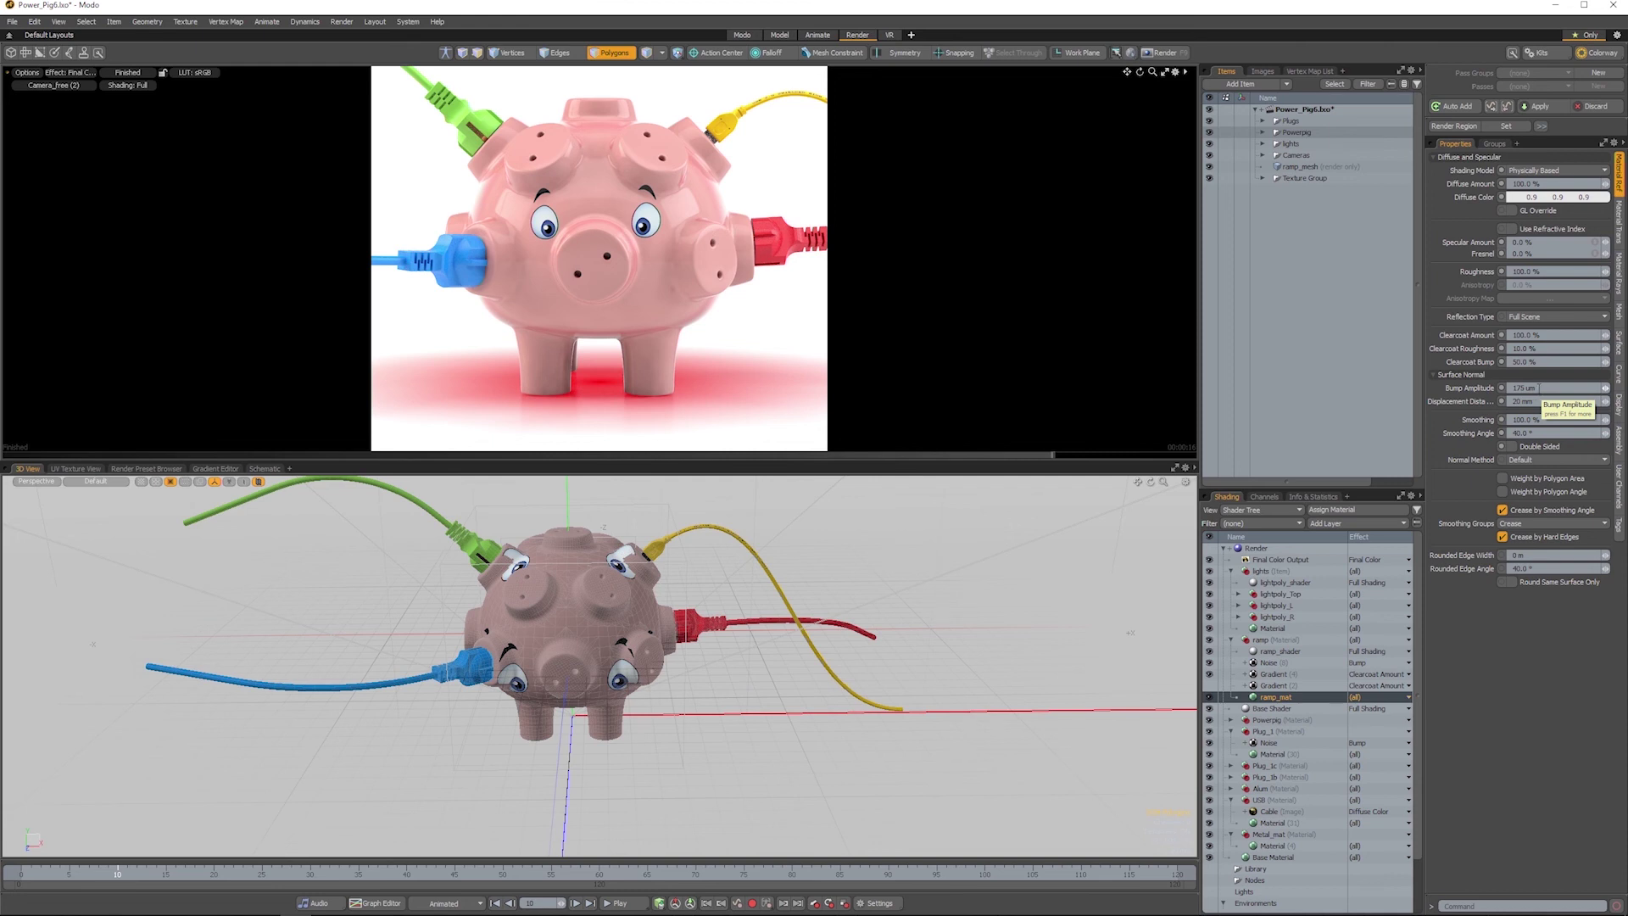
# Step: Return the render preview to the normal final color display and view the pig through Camera_Front
pyautogui.click(67, 72)
pyautogui.click(63, 93)
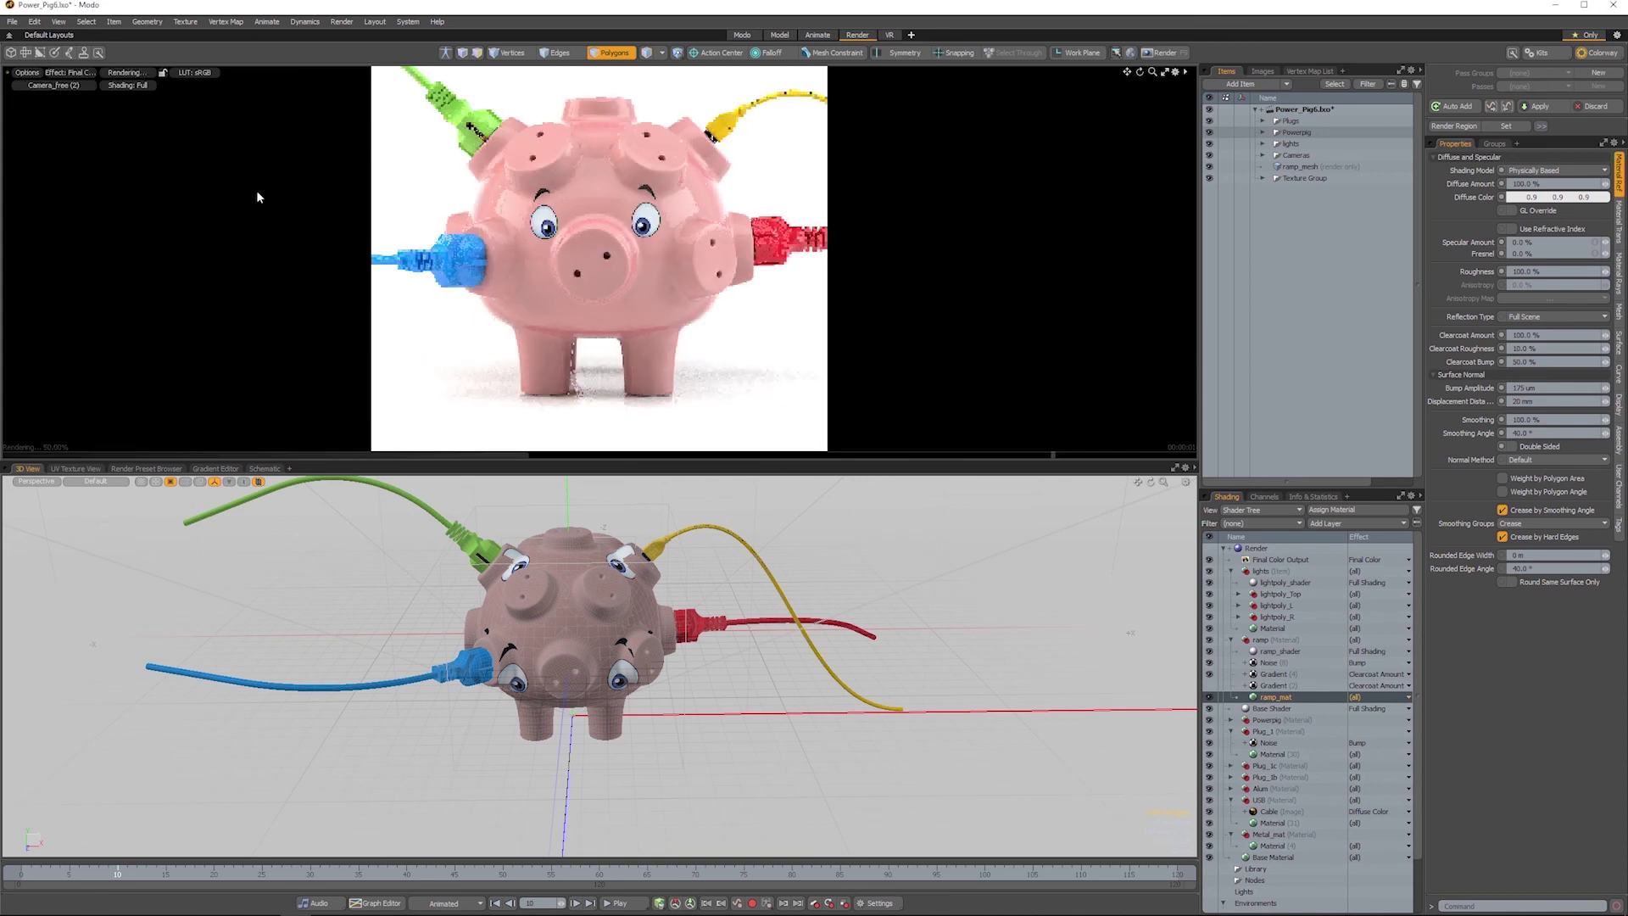
pyautogui.click(59, 85)
pyautogui.click(72, 108)
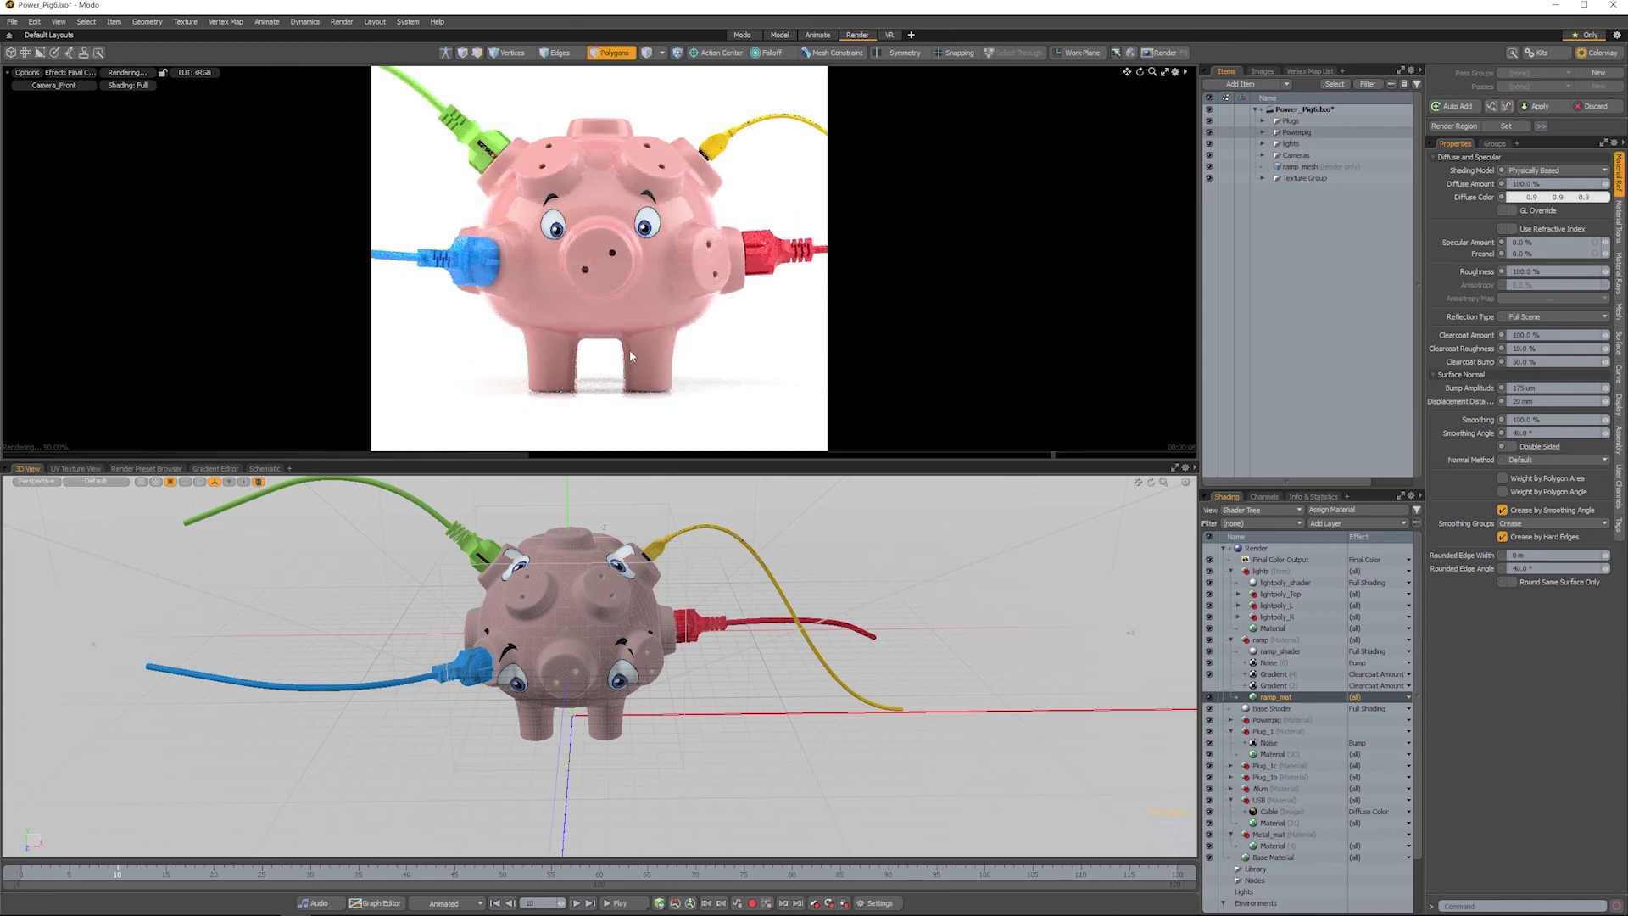
pyautogui.scroll(-2, 1303, 860)
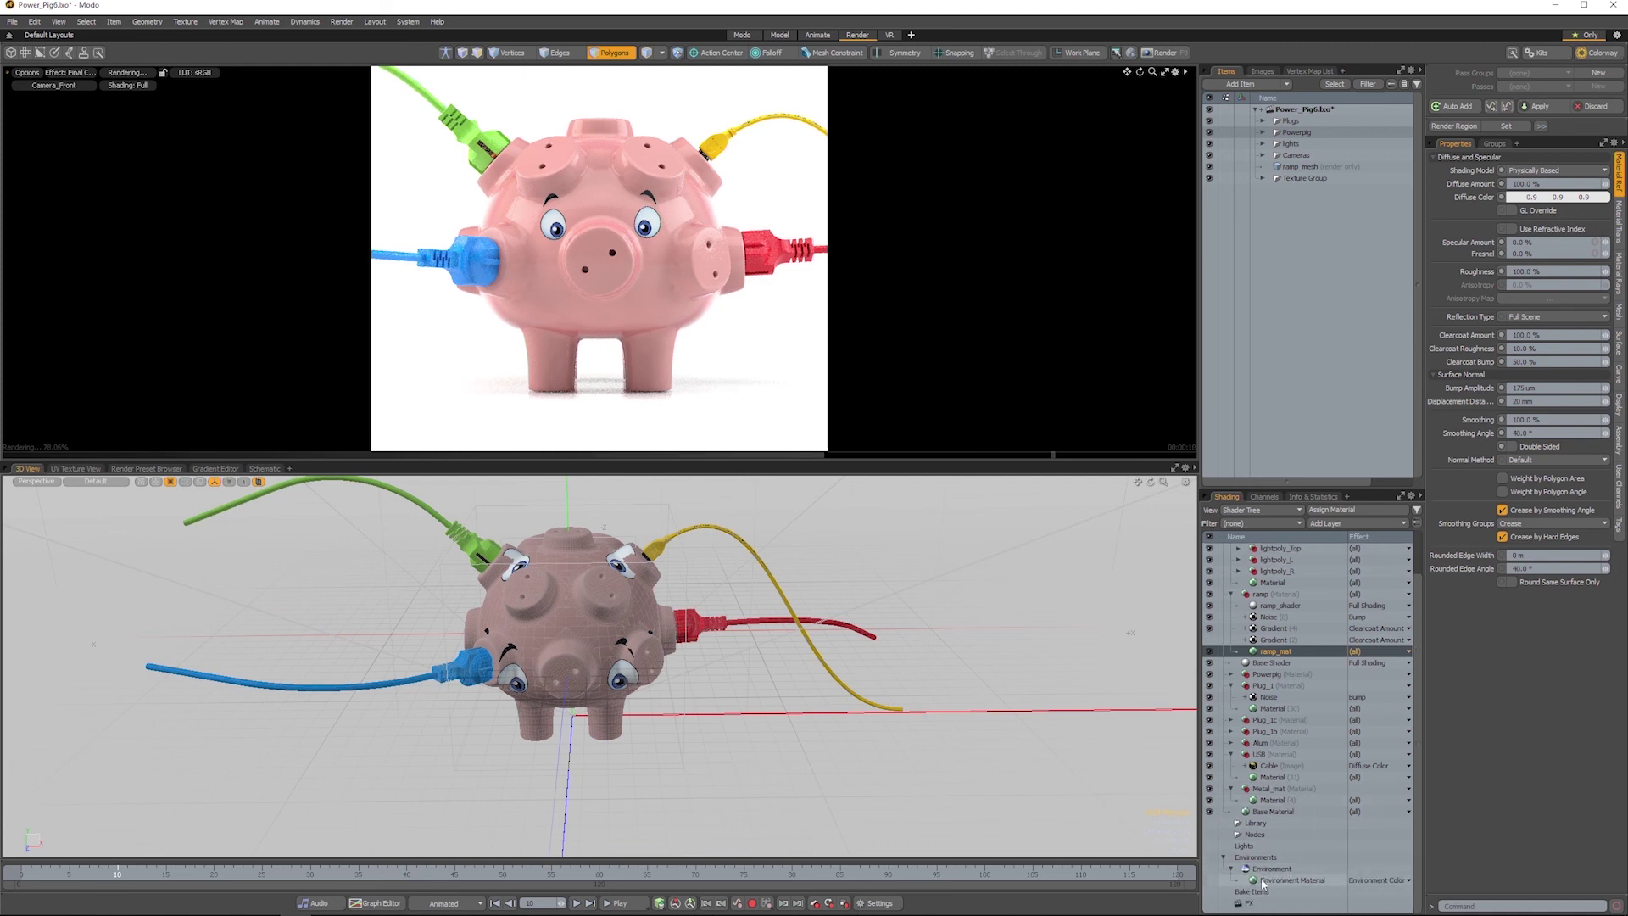
pyautogui.moveTo(604, 770)
pyautogui.keyDown('alt'); pyautogui.mouseDown()
pyautogui.moveTo(451, 732)
pyautogui.moveTo(602, 743)
pyautogui.mouseUp(); pyautogui.keyUp('alt')
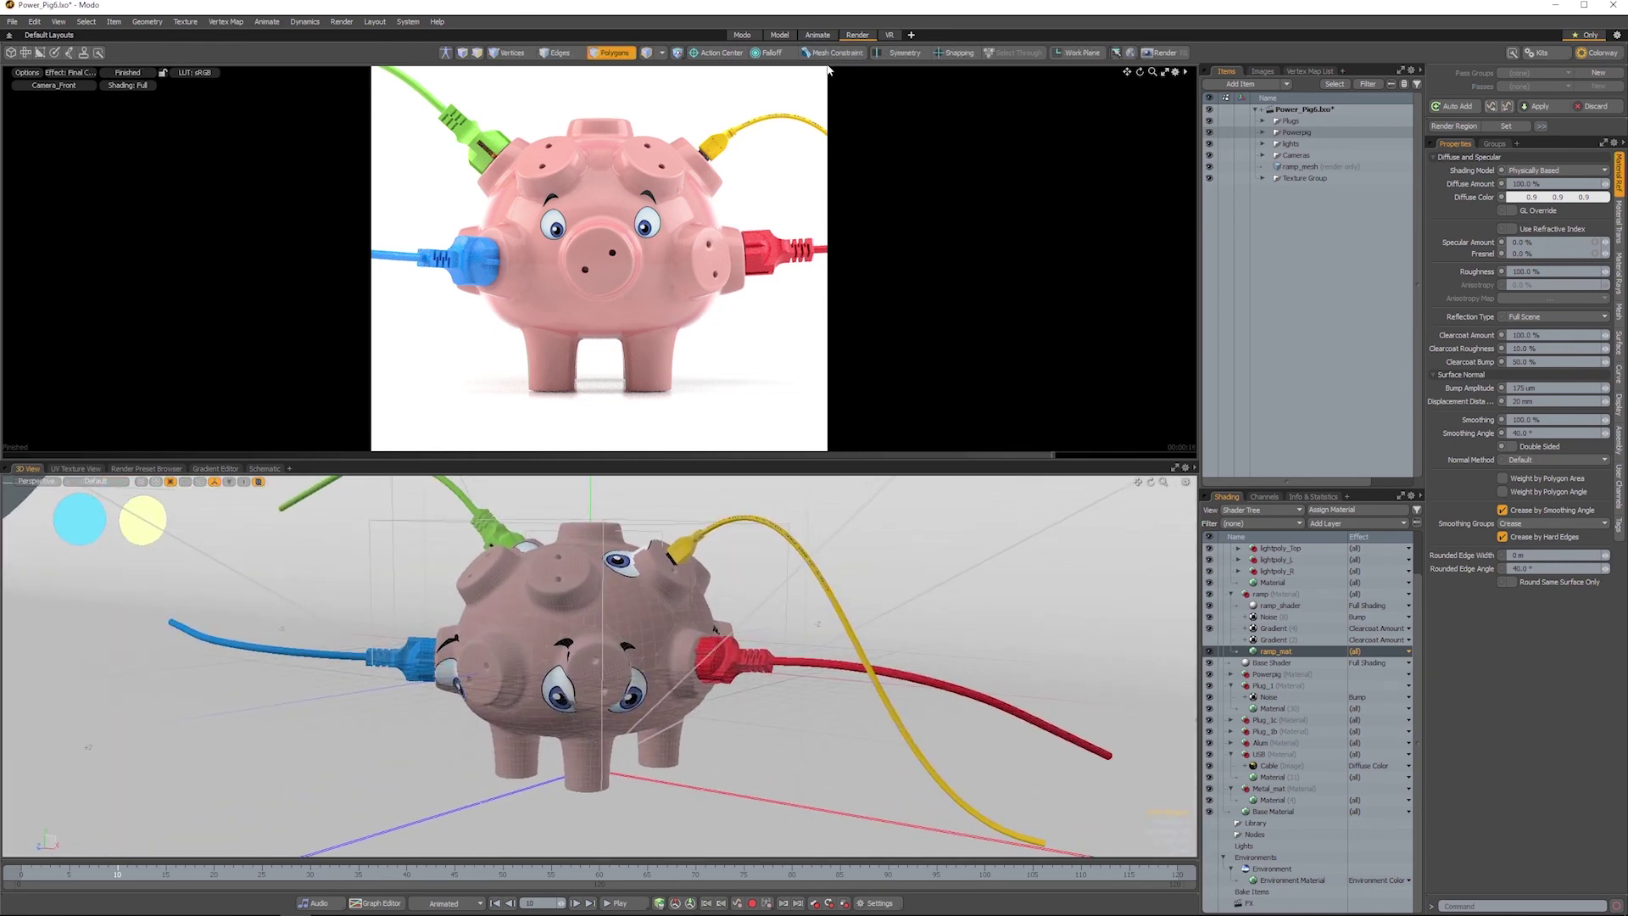
# Step: In the Modo layout, select PIG_MAIN_VOLUME in the Powerpig group, and hide and re-show the Fusion Powerpig MOp mesh
pyautogui.click(740, 36)
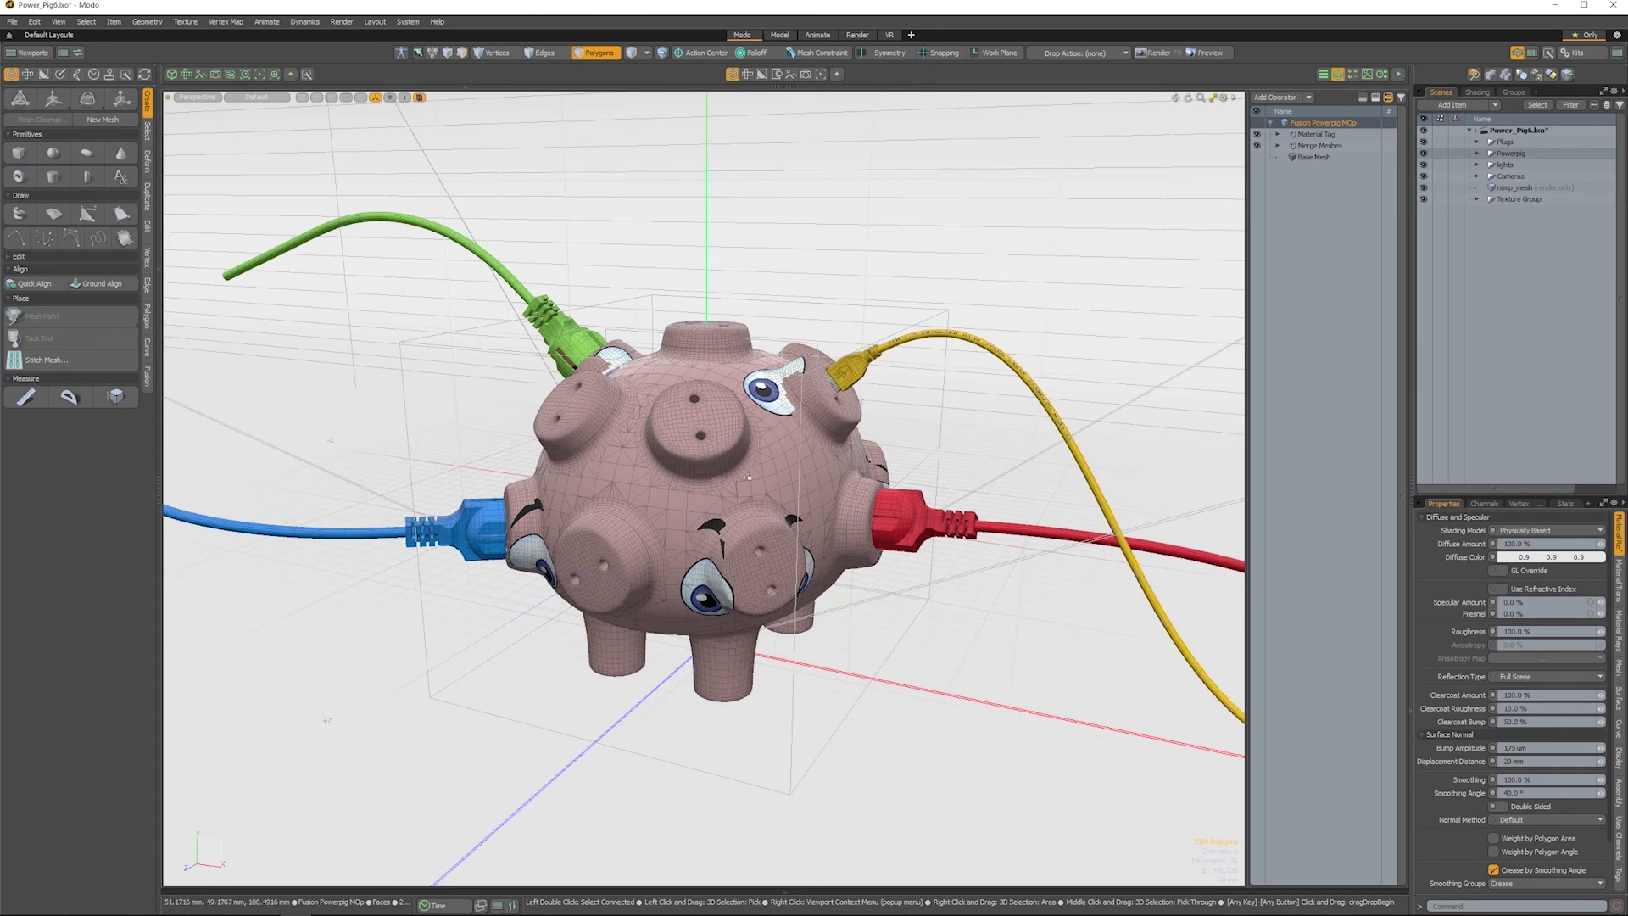
pyautogui.click(1477, 152)
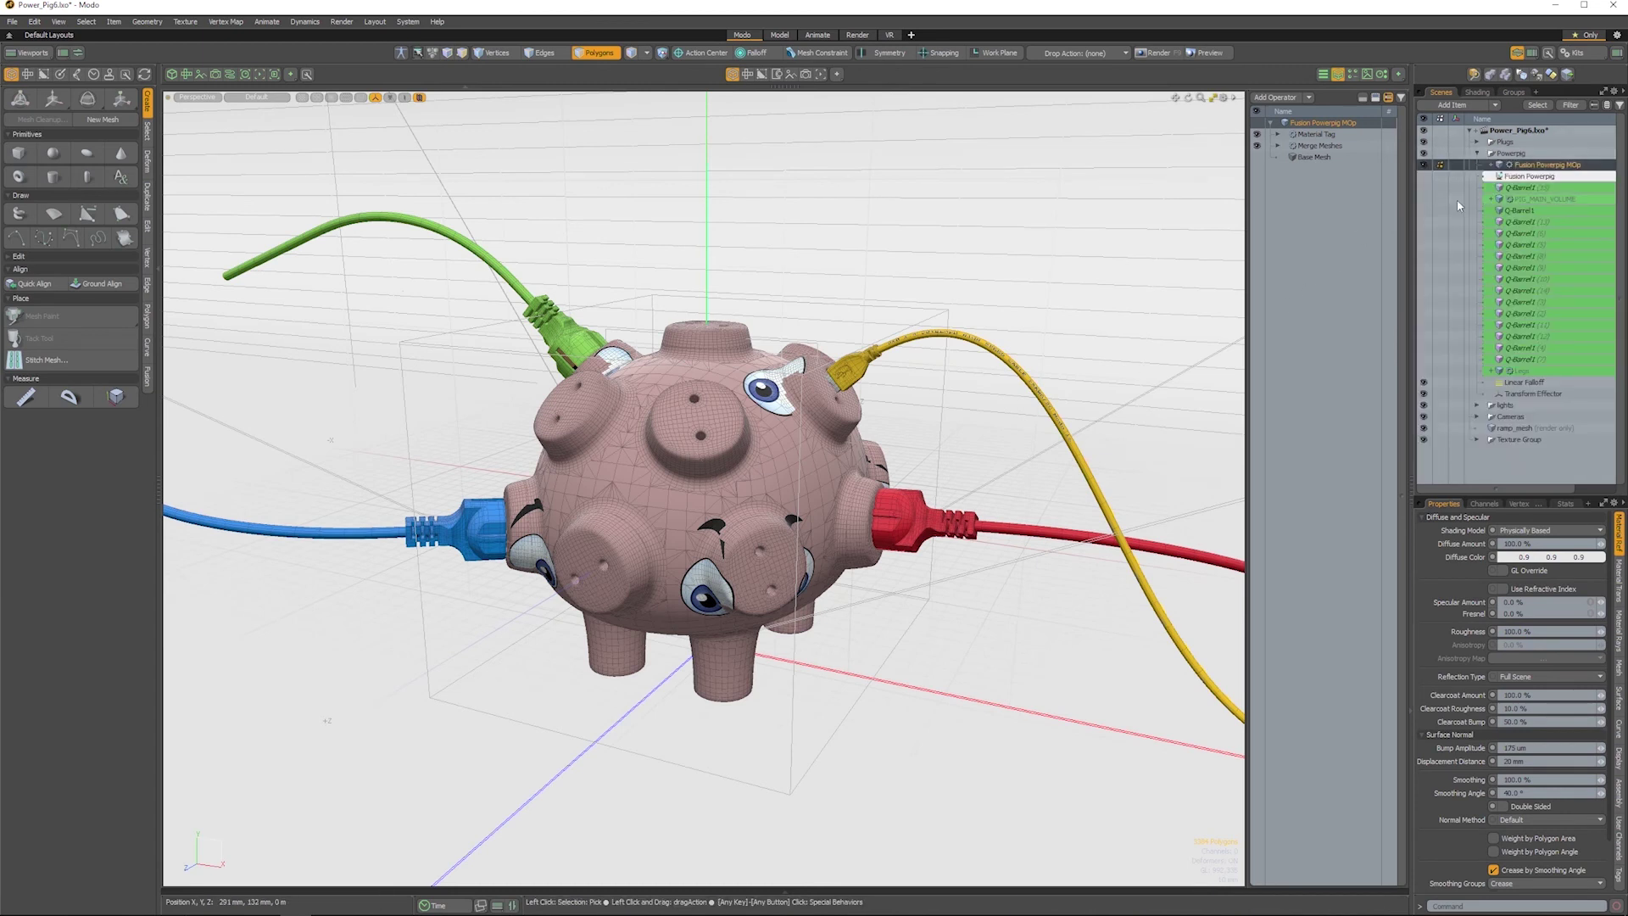
pyautogui.doubleClick(1517, 176)
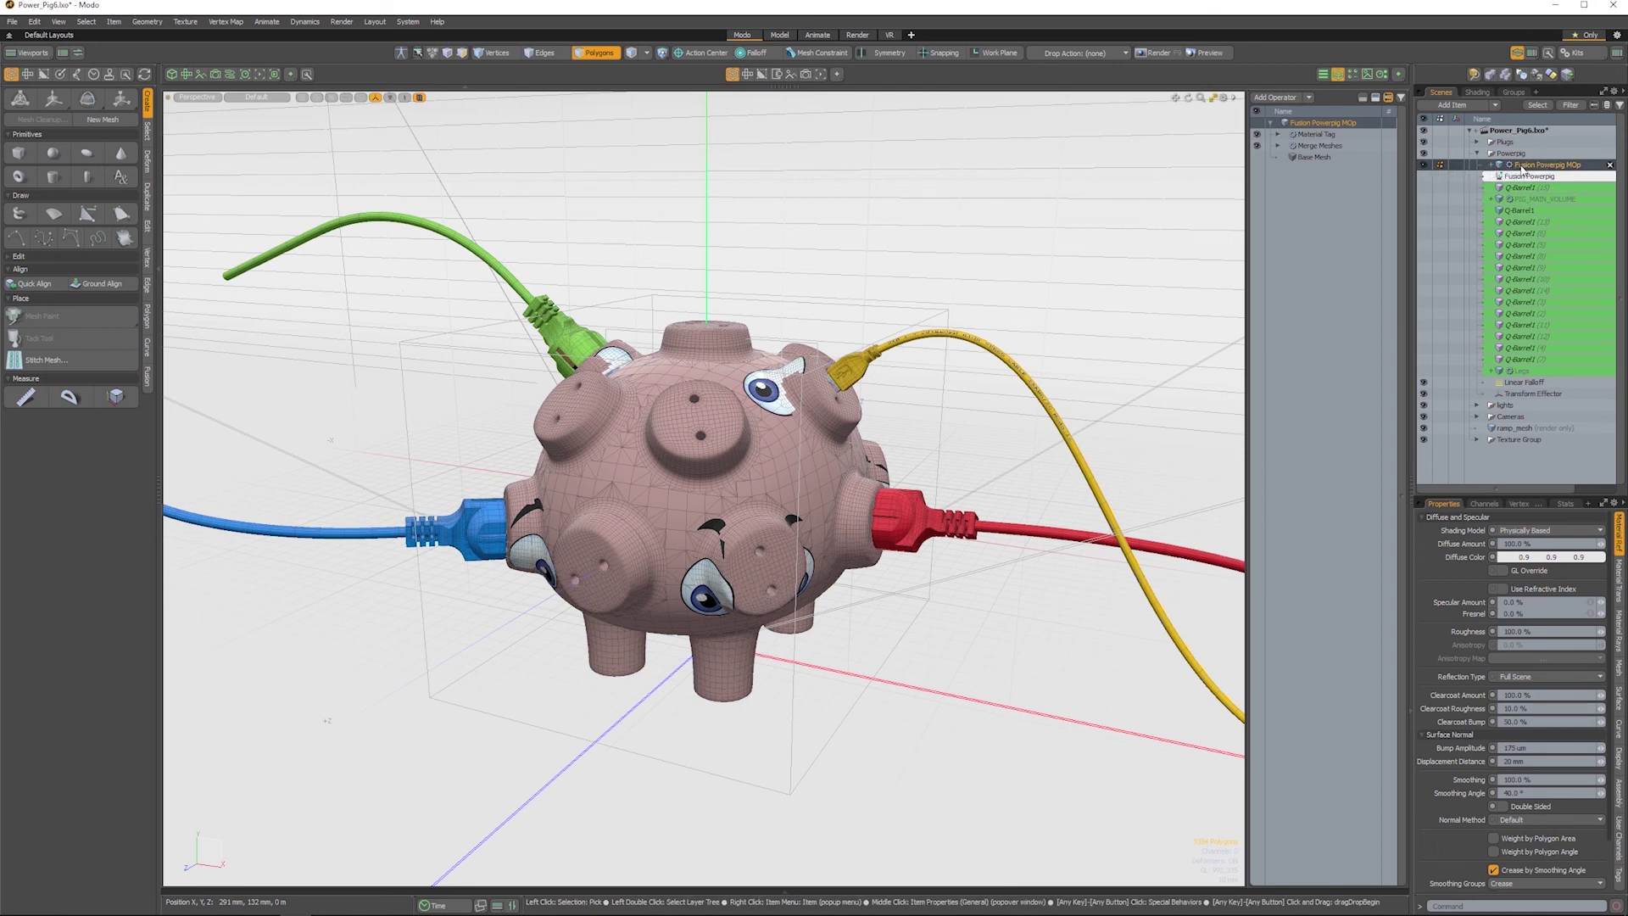
pyautogui.click(1428, 200)
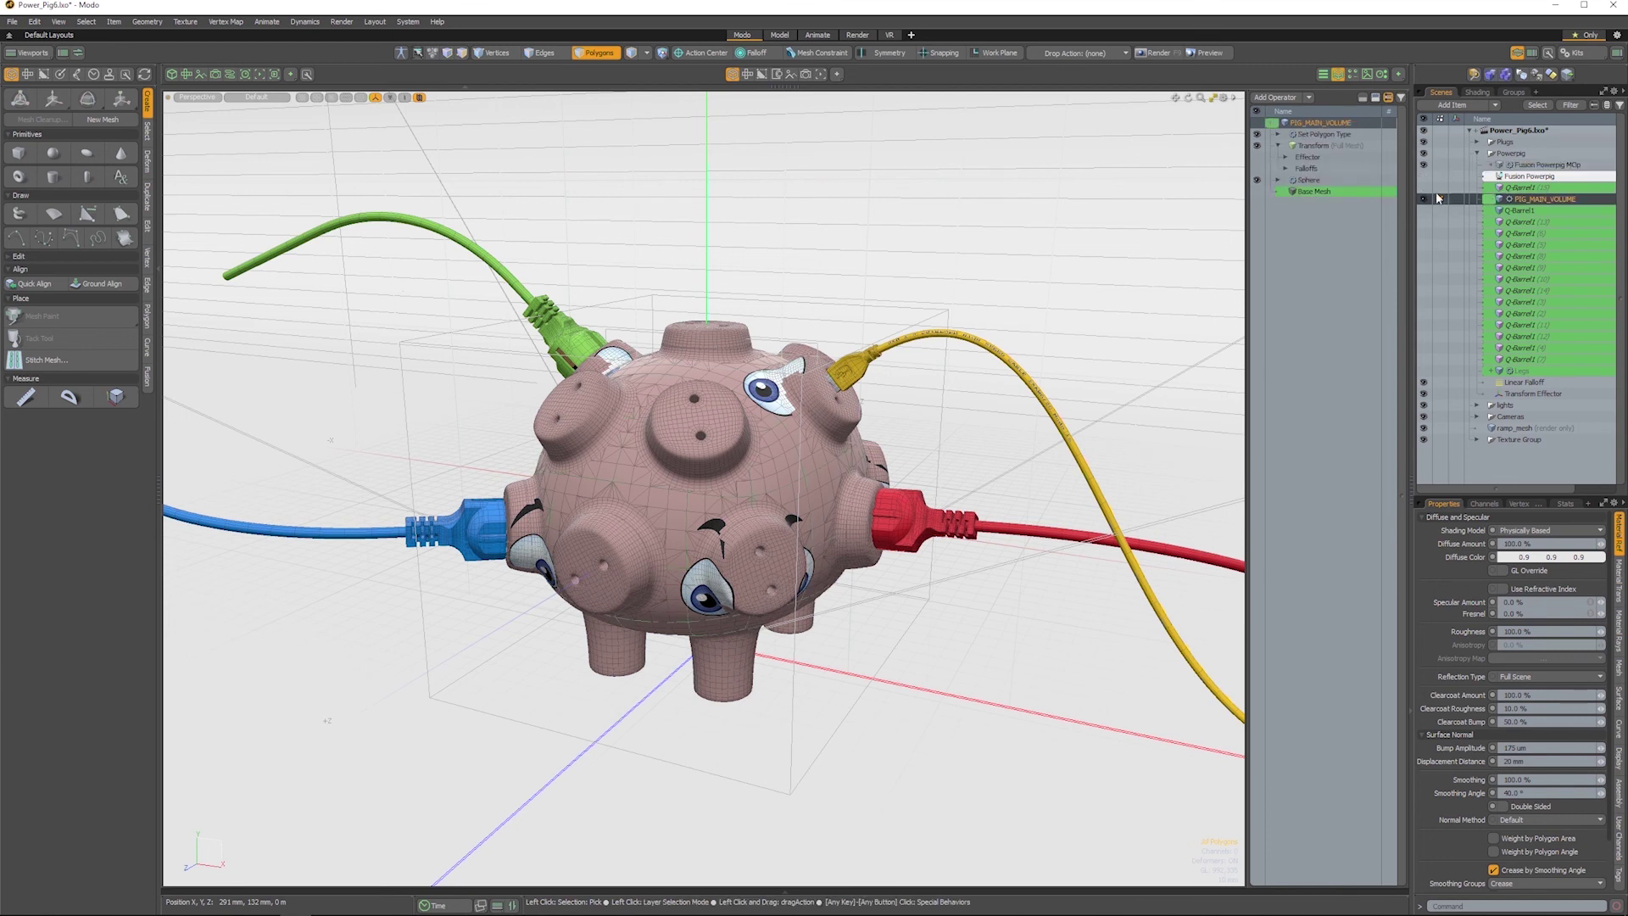
pyautogui.click(1423, 166)
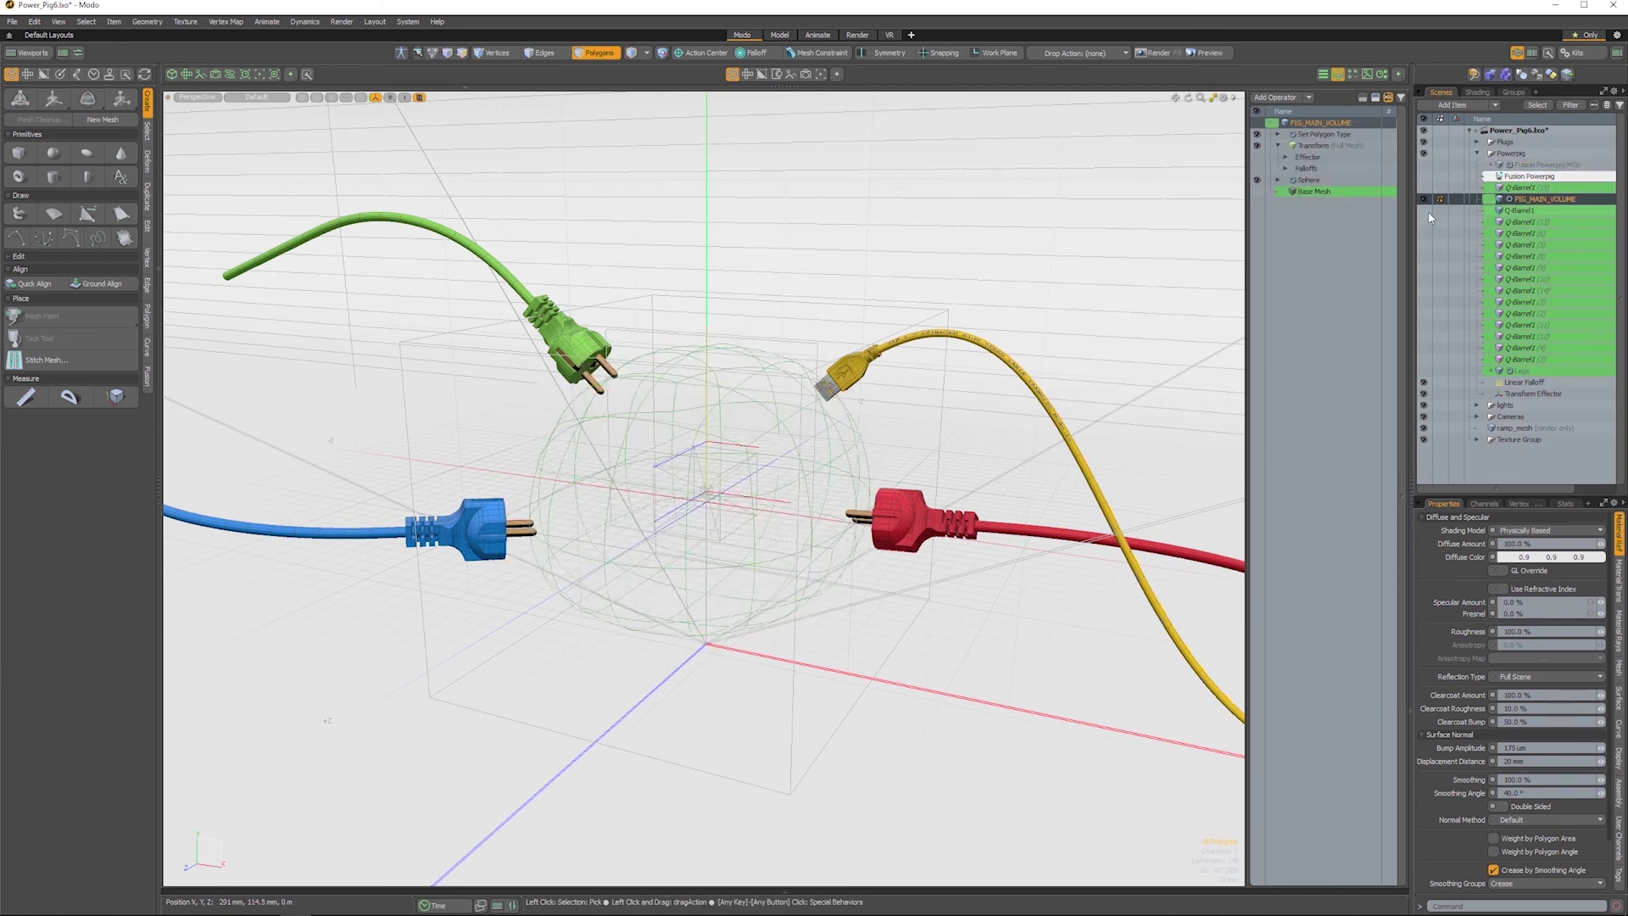
pyautogui.click(1424, 165)
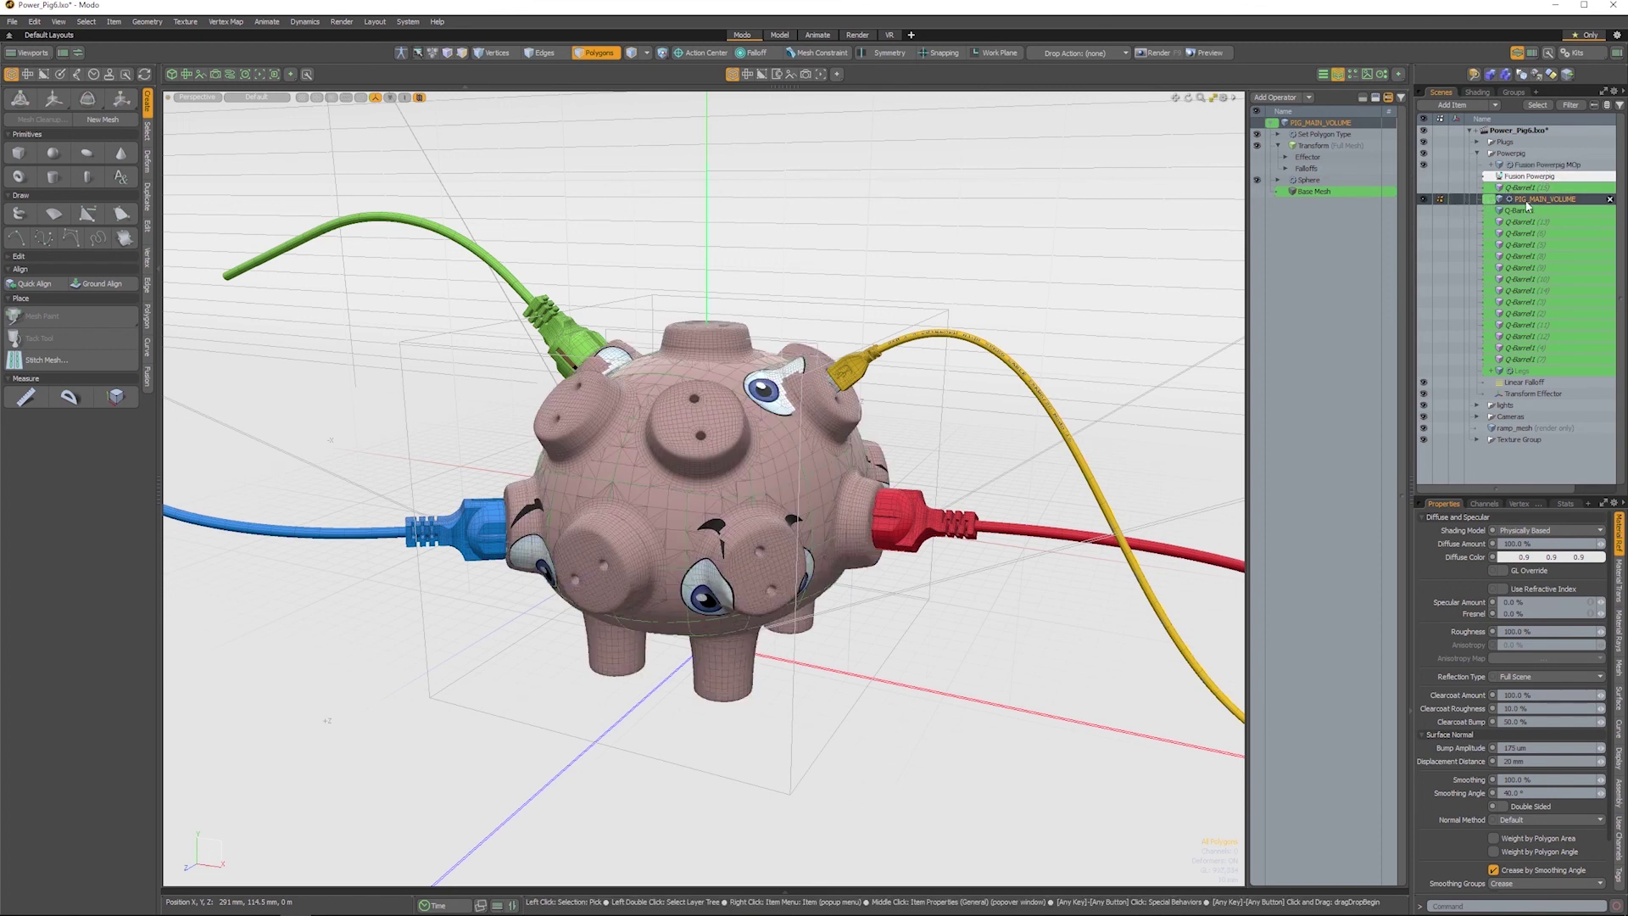
# Step: Disable the Transform operation of PIG_MAIN_VOLUME and view the pig's underside and flank
pyautogui.scroll(3, 1051, 543)
pyautogui.keyDown('alt'); pyautogui.moveTo(881, 594); pyautogui.dragTo(734, 522); pyautogui.keyUp('alt')
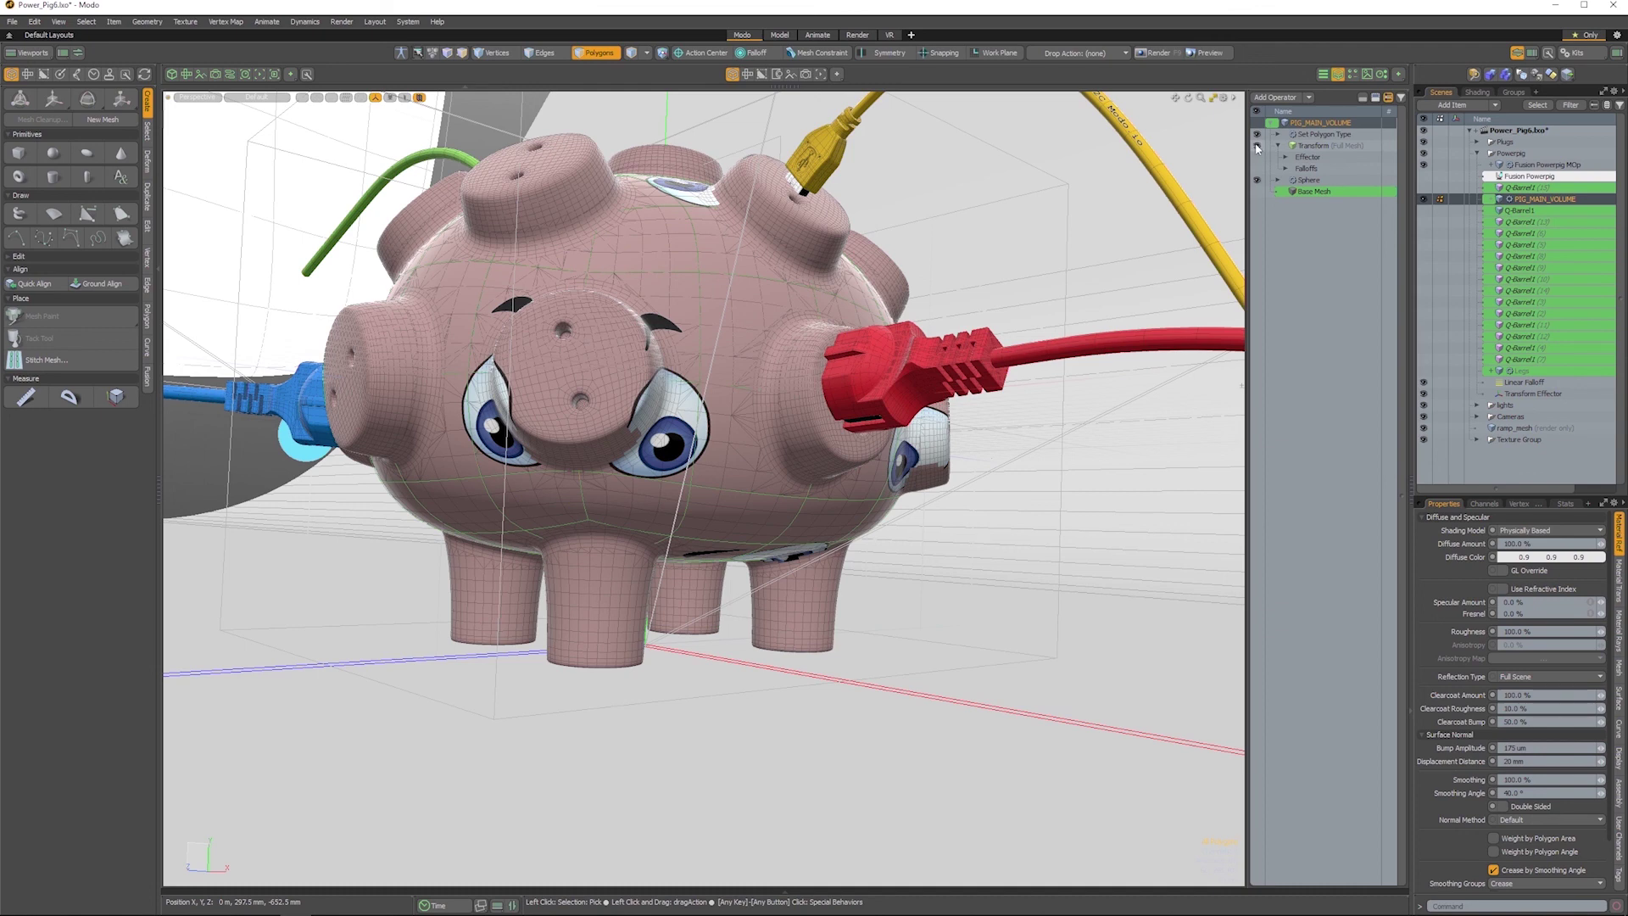
pyautogui.click(1258, 146)
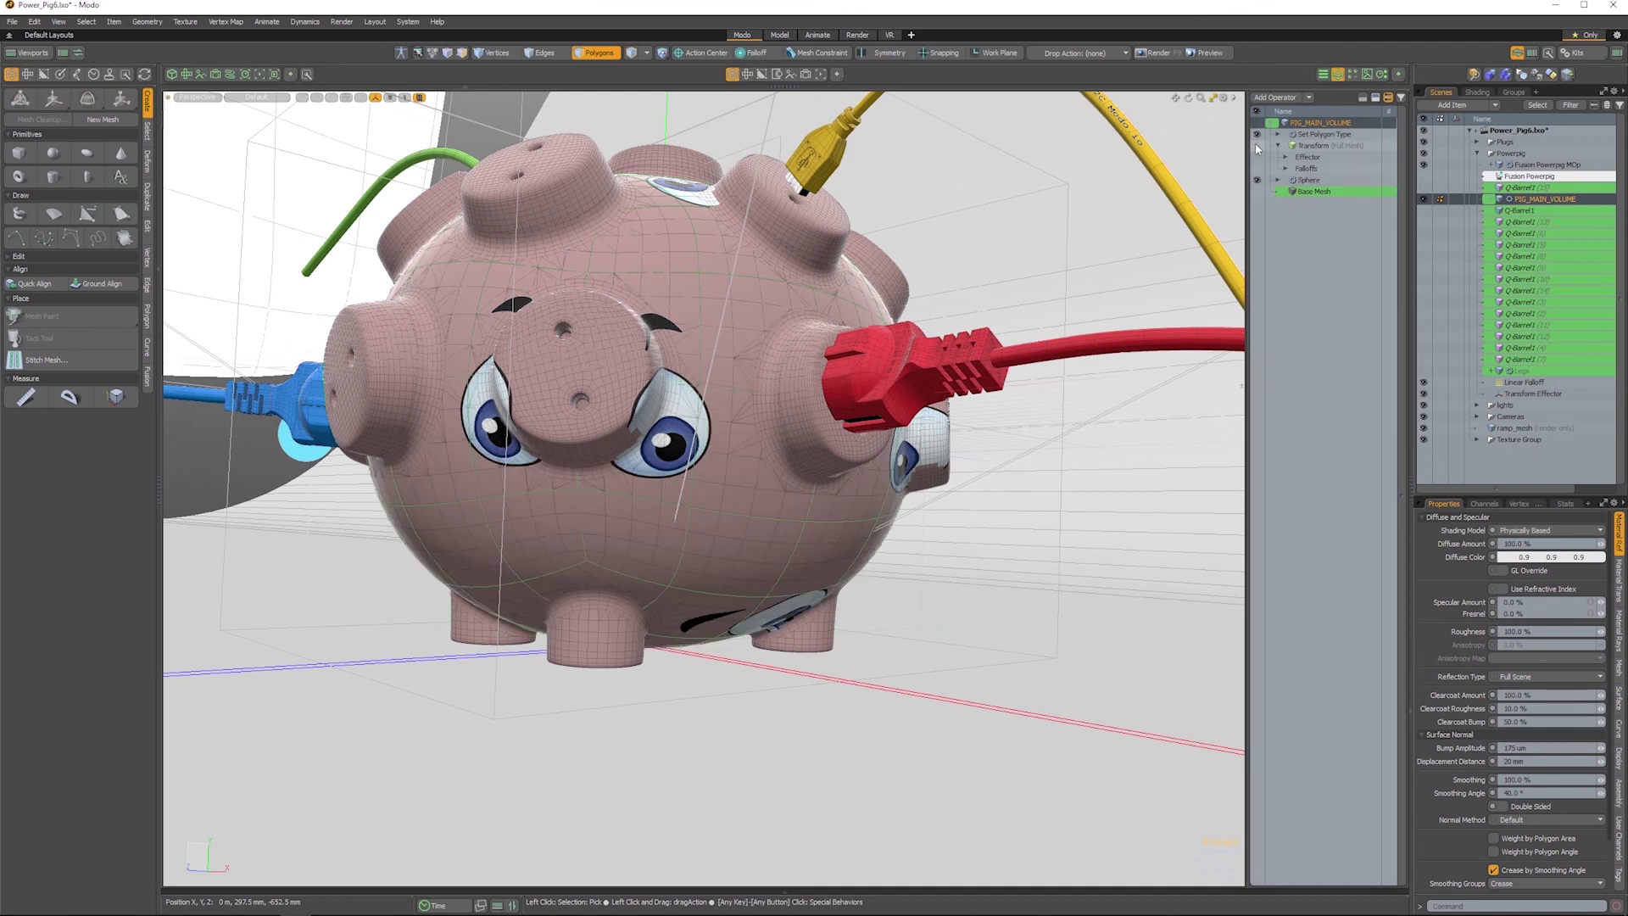
pyautogui.keyDown('alt'); pyautogui.moveTo(695, 549); pyautogui.dragTo(424, 521); pyautogui.keyUp('alt')
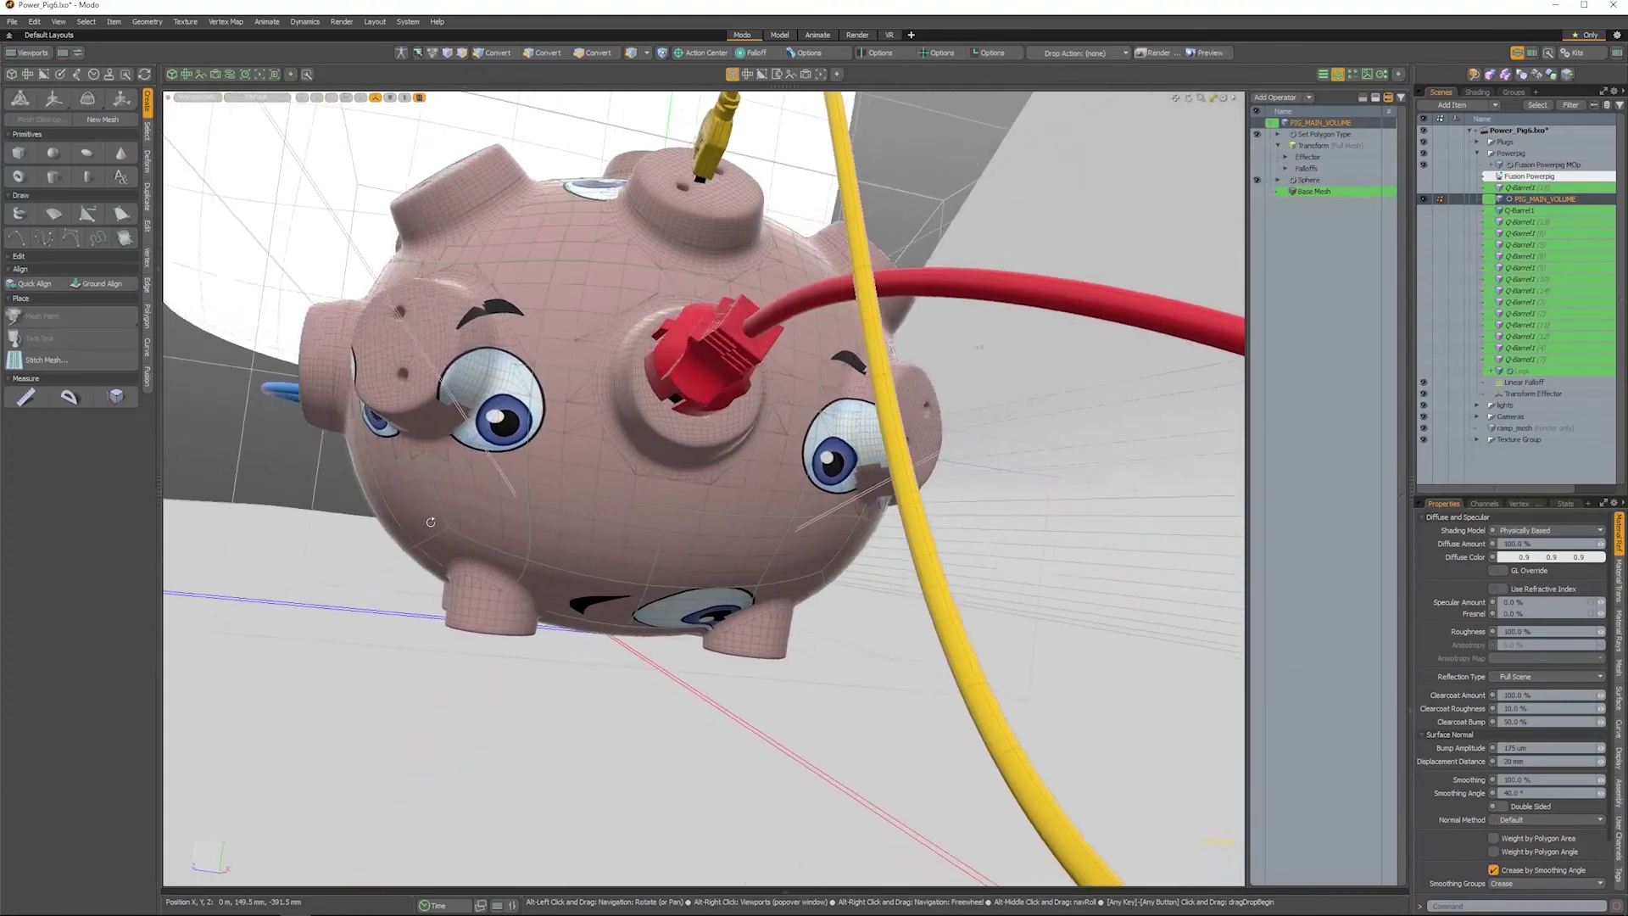